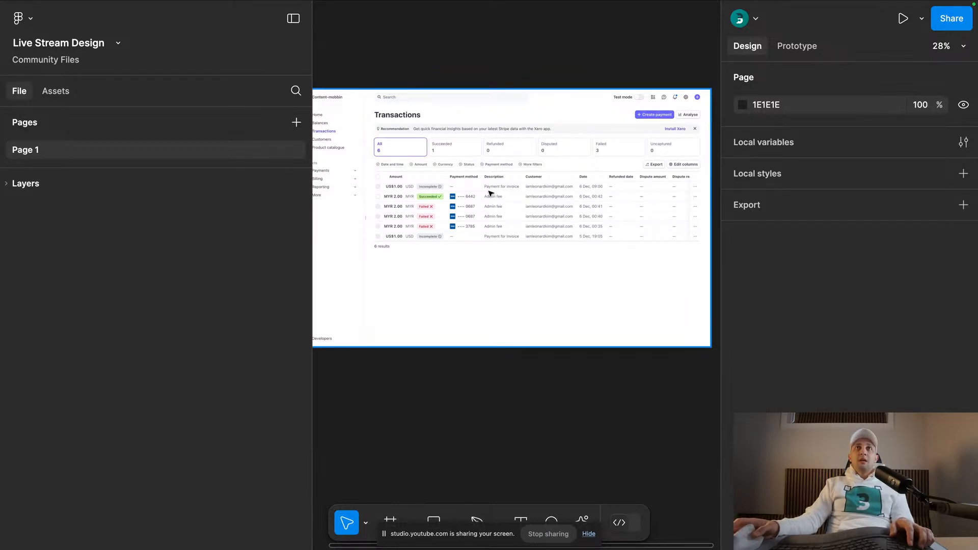
- Examine the Transactions dashboard screenshot up close, including its sidebar, filters, table columns and status badges
scroll(478, 175, up, 3)
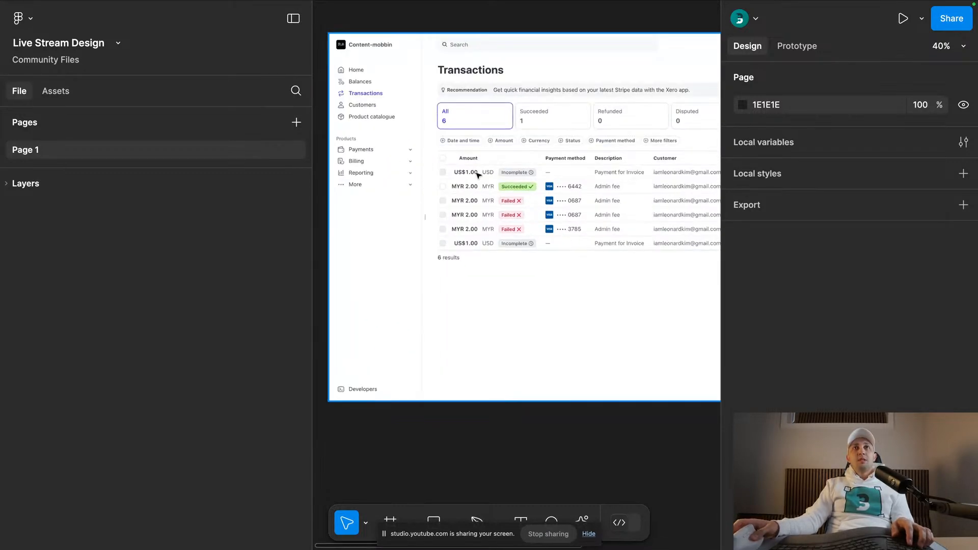
key(space)
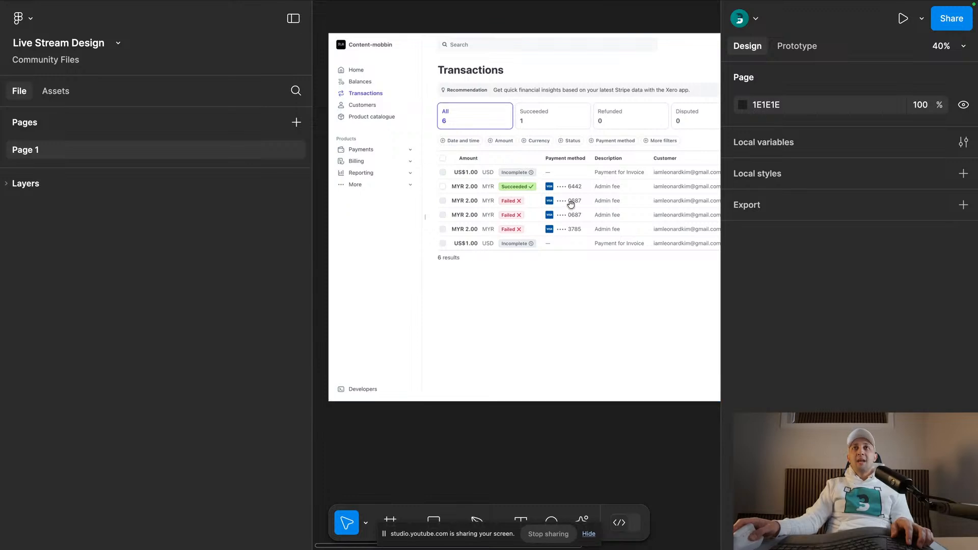
scroll(571, 204, right, 5)
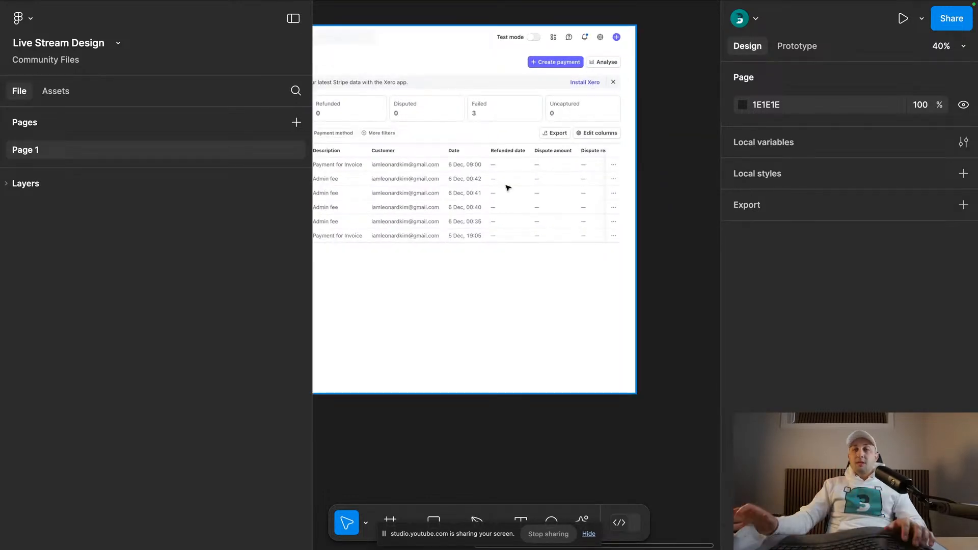
scroll(603, 210, down, 3)
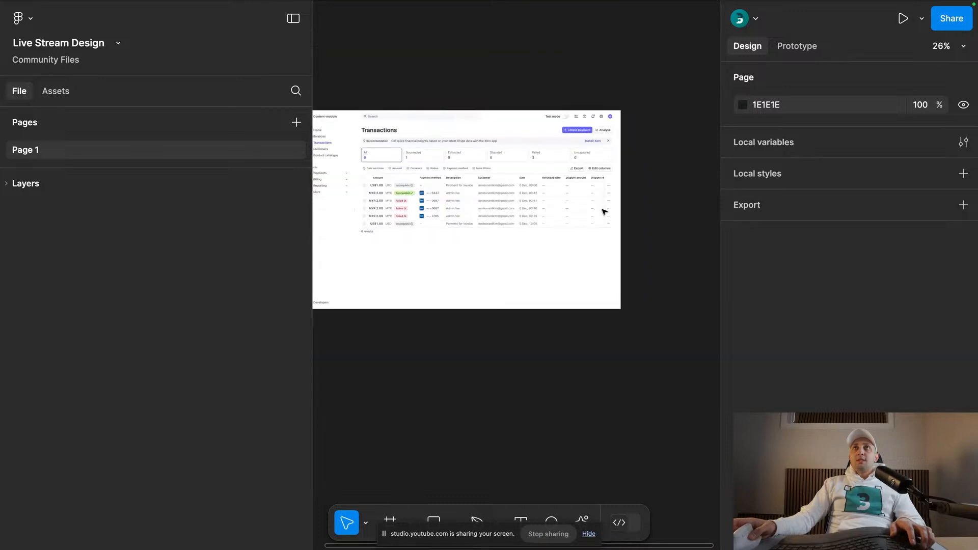
scroll(545, 84, left, 2)
scroll(559, 89, right, 1)
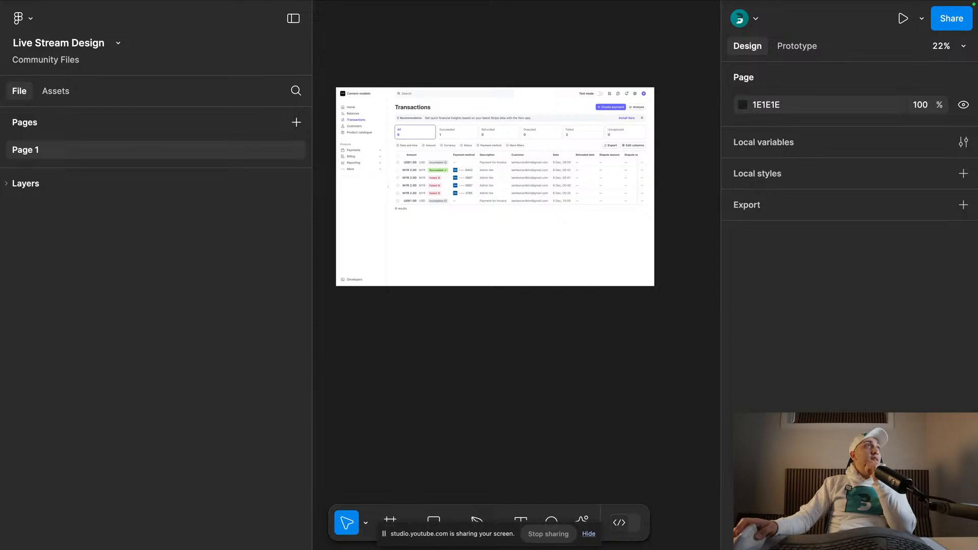
scroll(461, 66, up, 2)
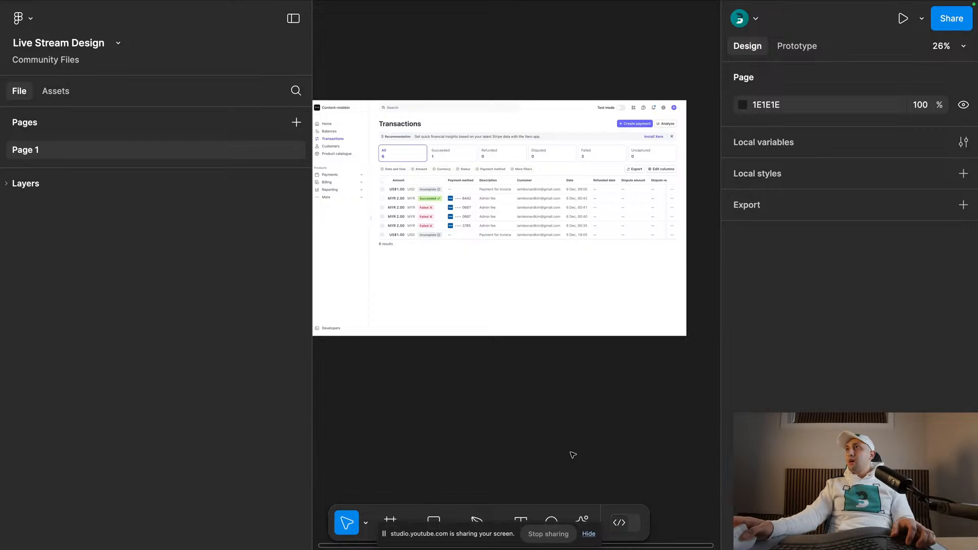
drag(439, 367, 460, 393)
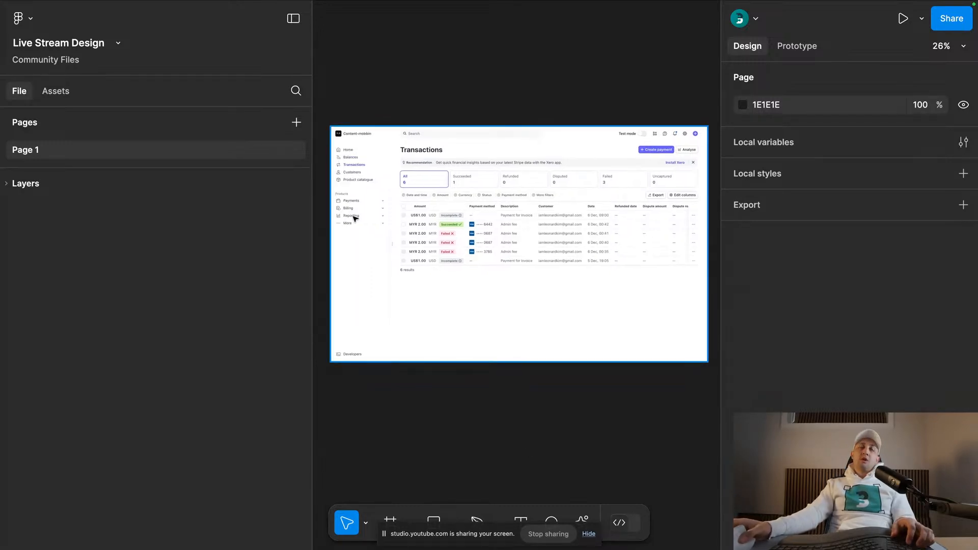
scroll(441, 227, up, 3)
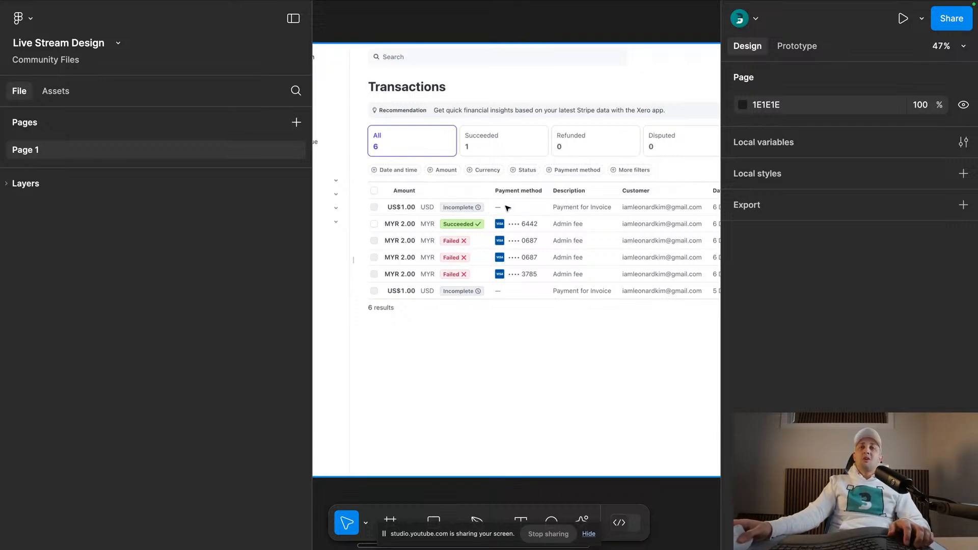
scroll(608, 215, up, 5)
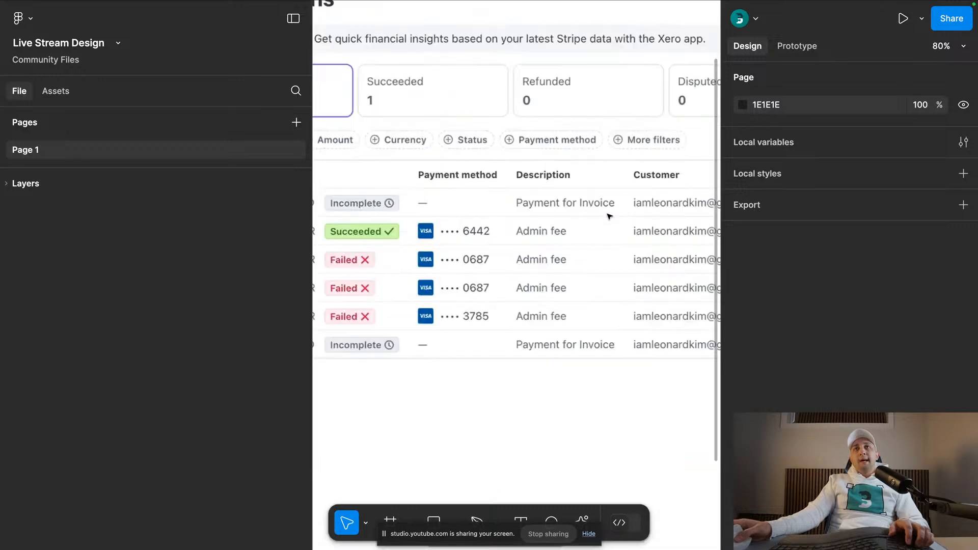
scroll(608, 215, up, 3)
key(ctrl+backslash)
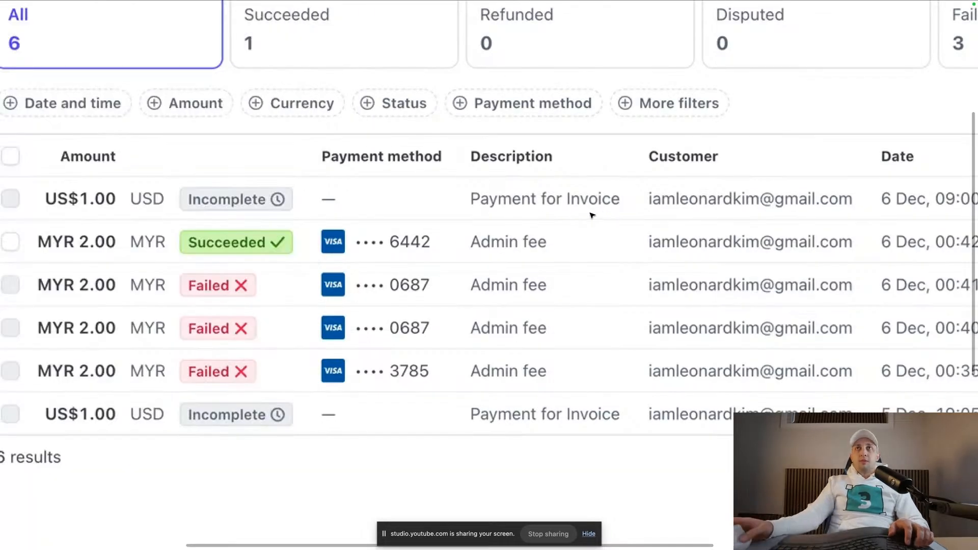
scroll(596, 215, down, 6)
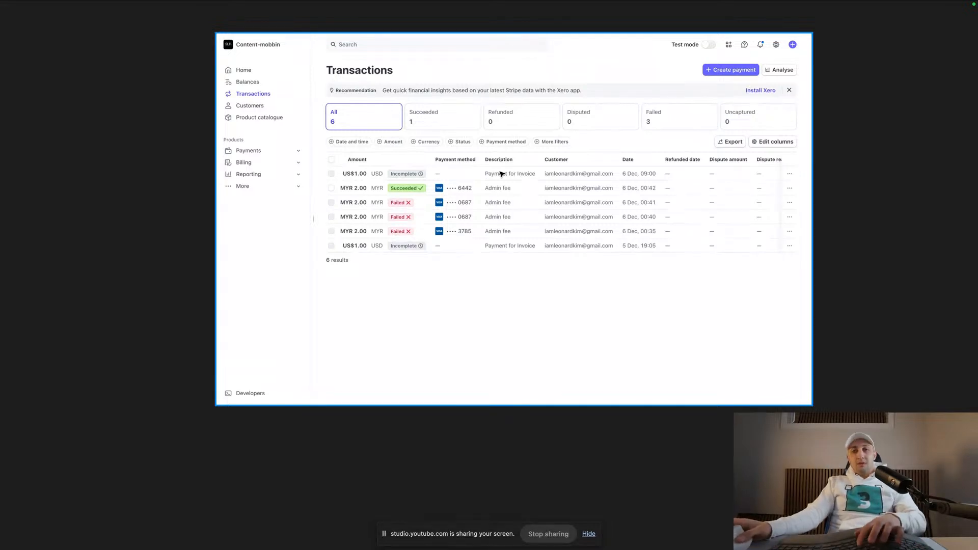
key(i)
scroll(502, 173, up, 5)
scroll(507, 167, up, 3)
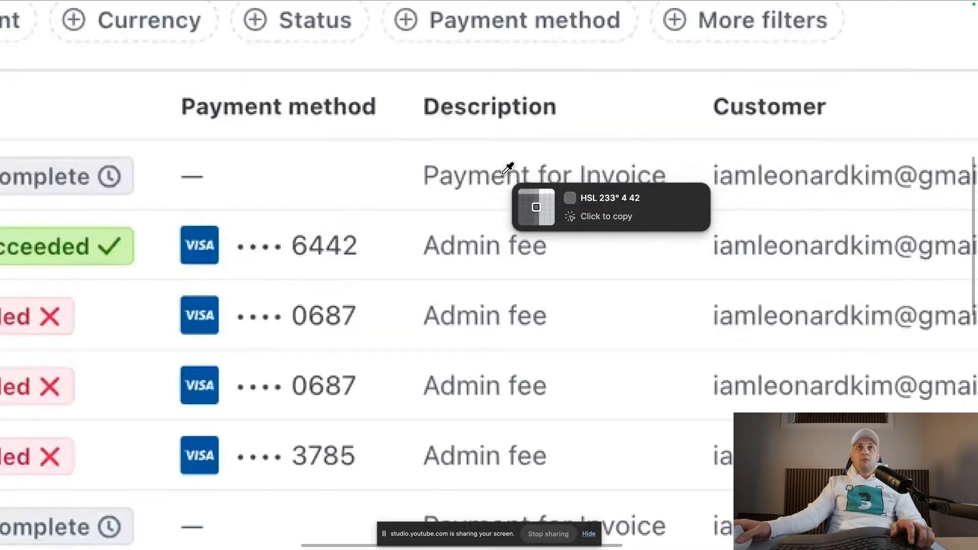
scroll(505, 175, down, 5)
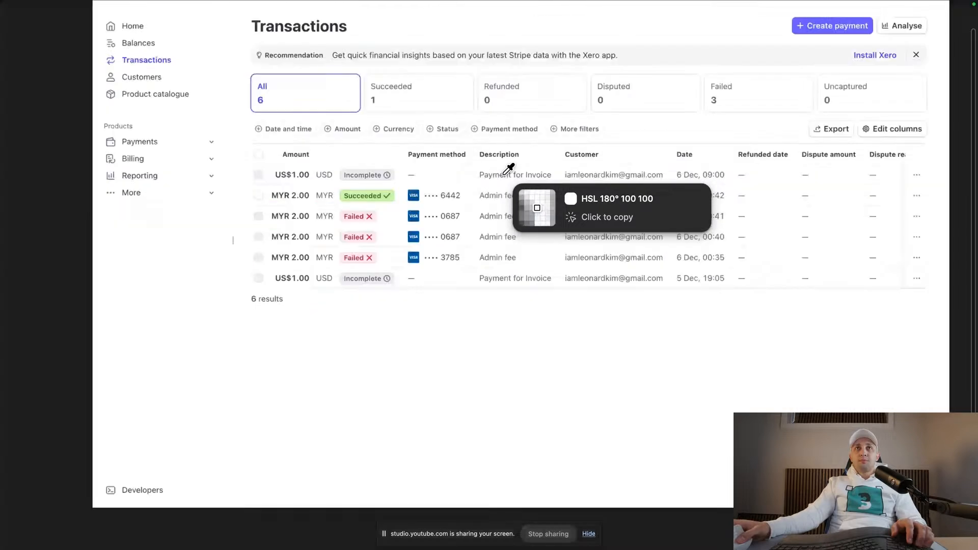
key(Escape)
- Draw a rectangle about 153 × 93 on the empty canvas above the dashboard screenshot
scroll(507, 181, down, 1)
scroll(508, 183, up, 5)
key(r)
drag(424, 105, 484, 142)
- Fill the rectangle with the grey sampled from the description text in the transactions table
key(i)
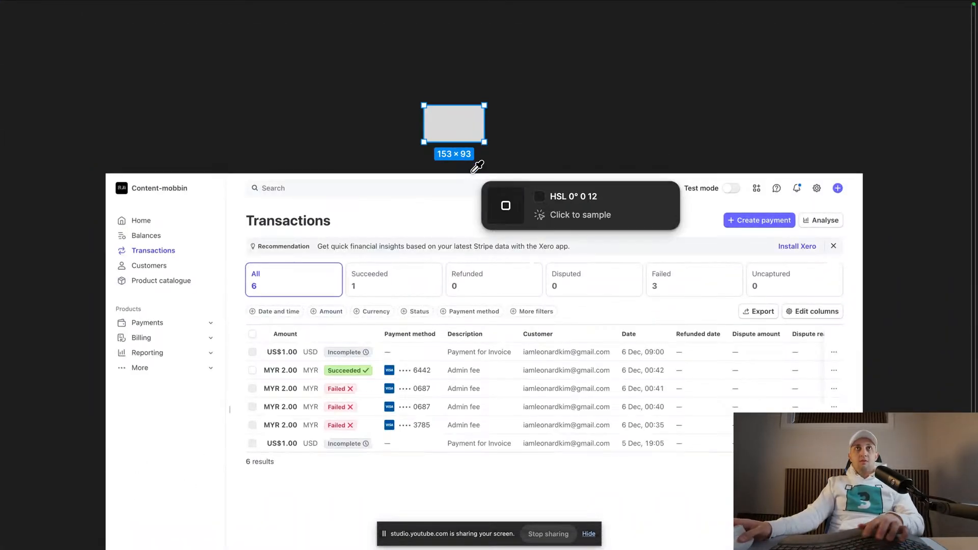
scroll(466, 345, up, 7)
scroll(498, 295, up, 3)
click(494, 288)
scroll(489, 286, down, 9)
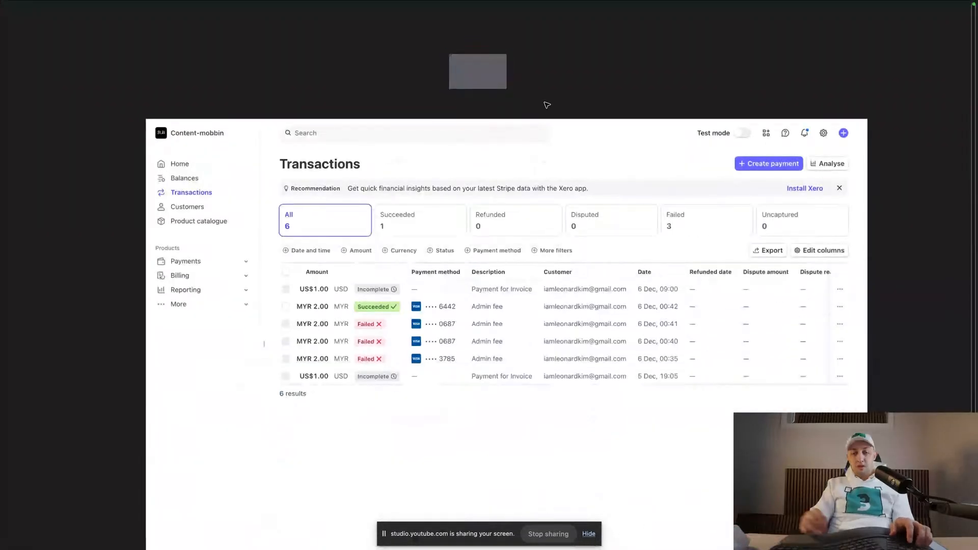
- Change the rectangle's fill to a neutral grey with HSL values 0, 0, 40
key(super+backslash)
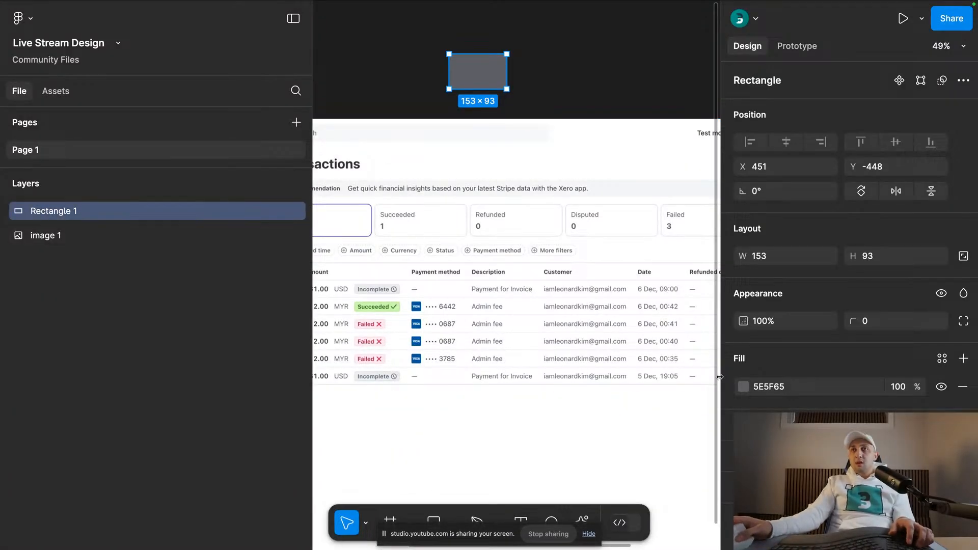
click(744, 387)
click(655, 412)
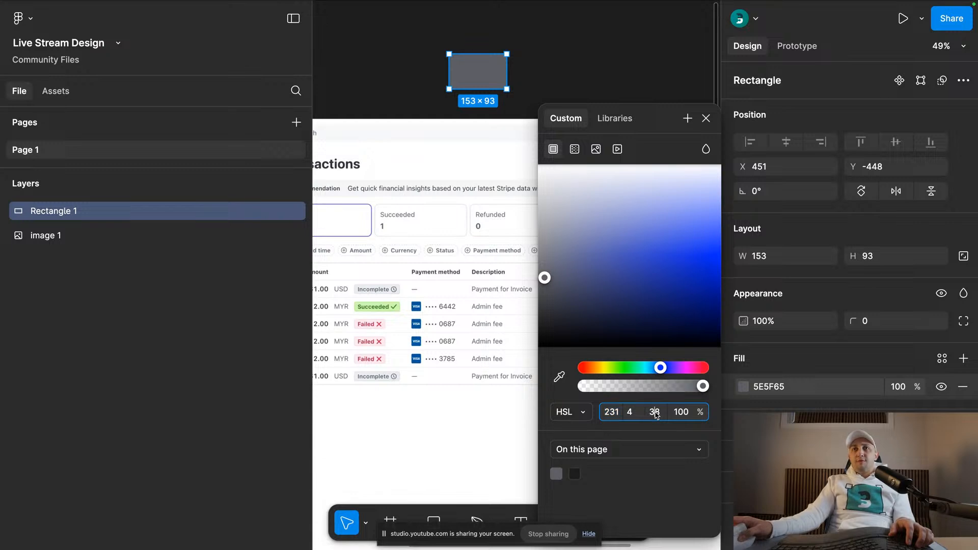
text(40)
click(632, 414)
text(0)
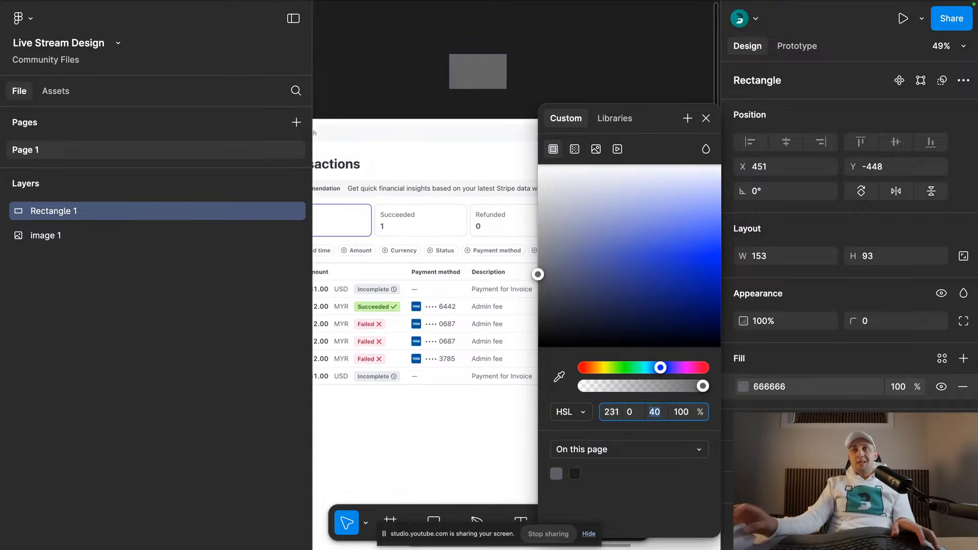
click(616, 415)
text(0)
key(Return)
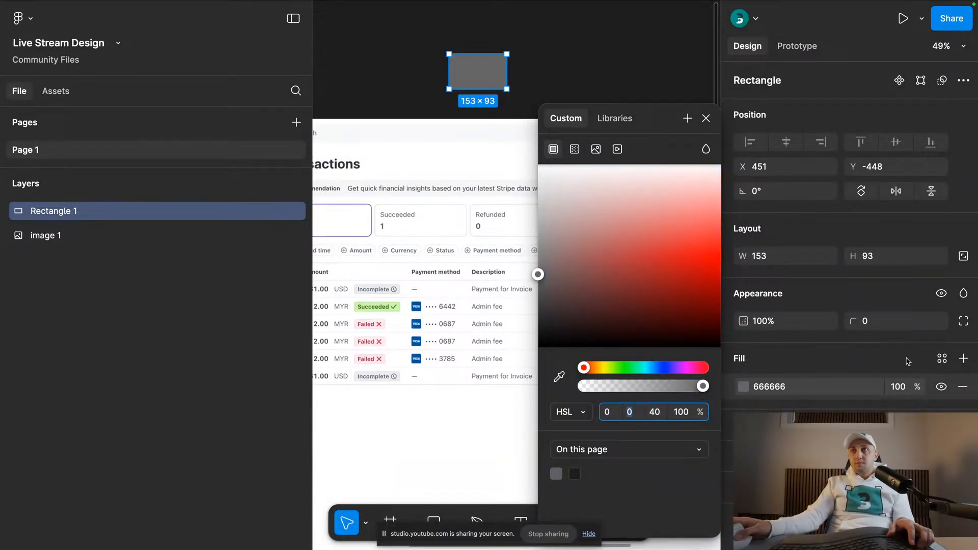
- Save the rectangle's grey fill as a new color style named 40
click(942, 358)
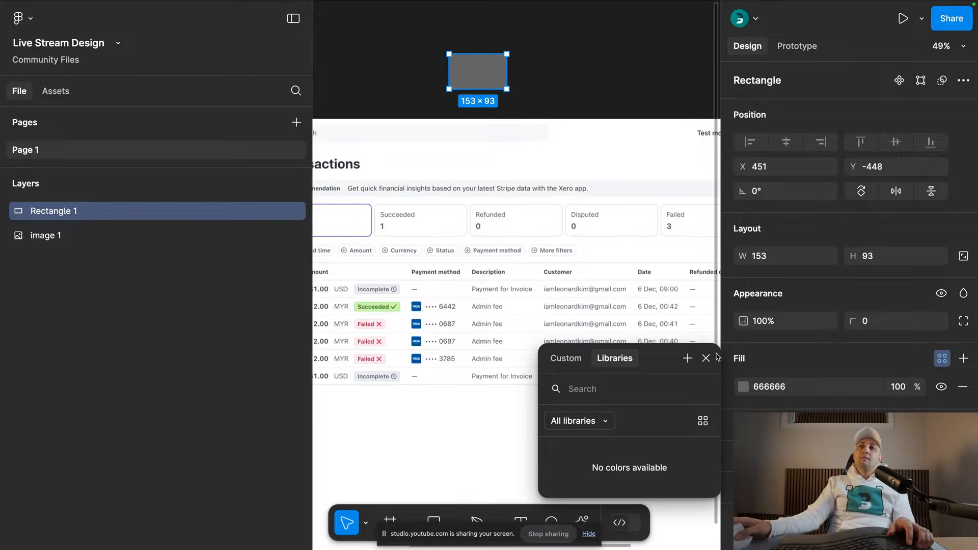
click(687, 358)
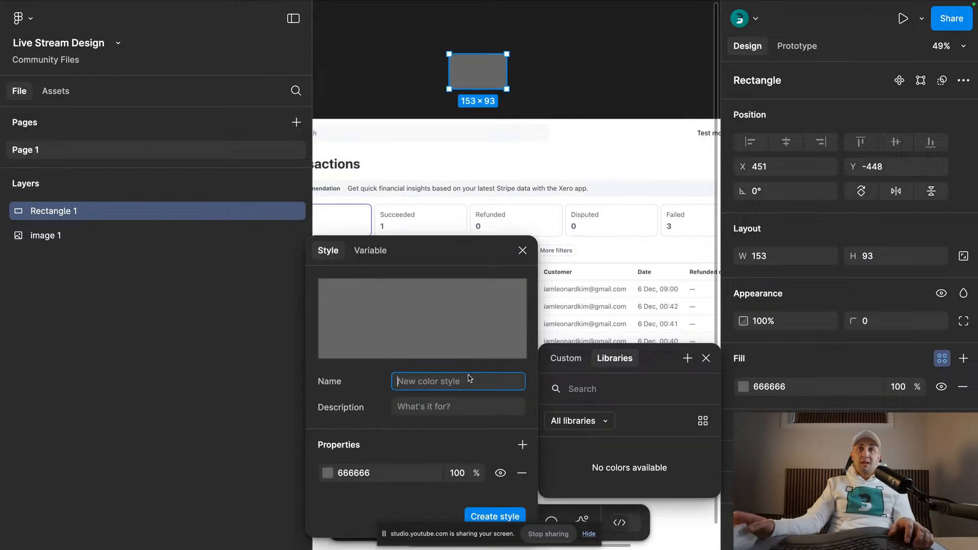
text(40)
key(Return)
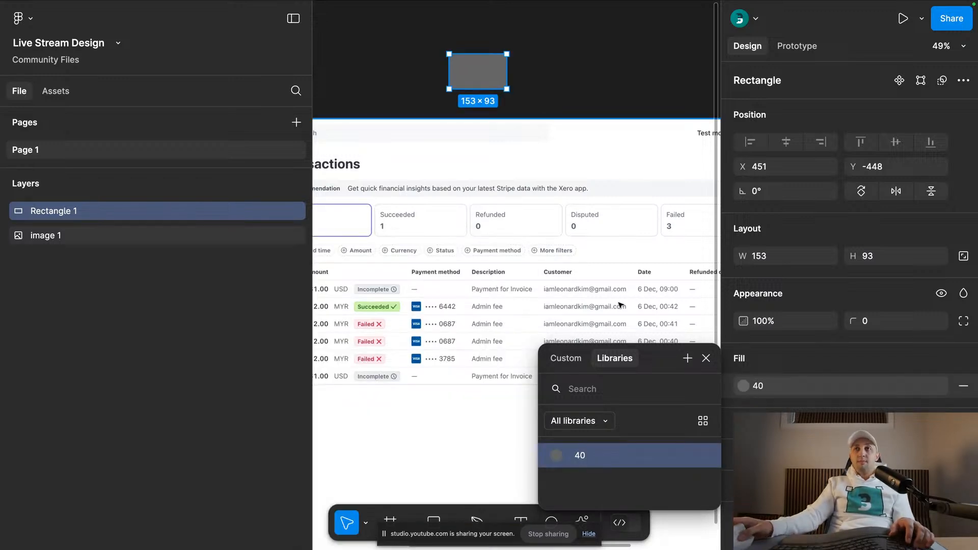
click(597, 63)
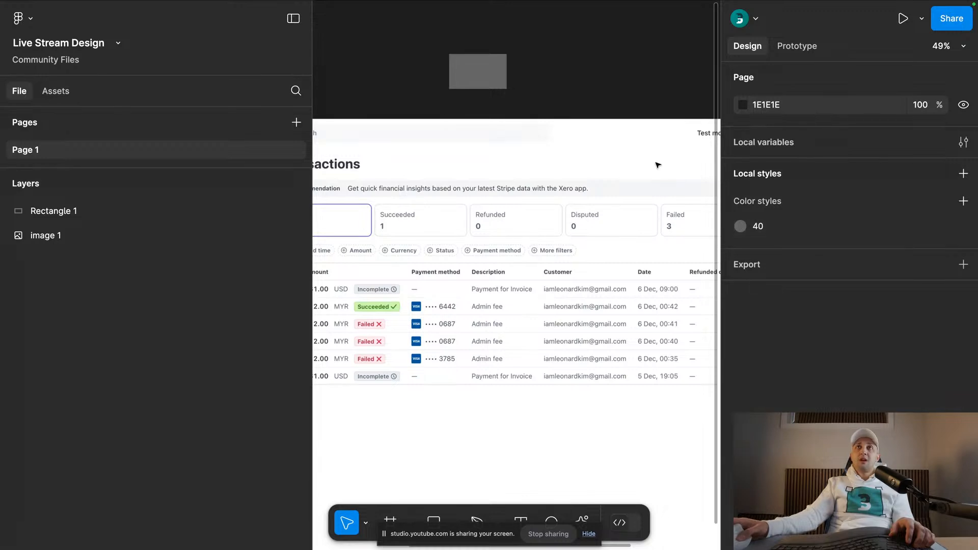
- Delete the rectangle, and undo back to before the color style 40 was applied to it
click(467, 63)
key(Delete)
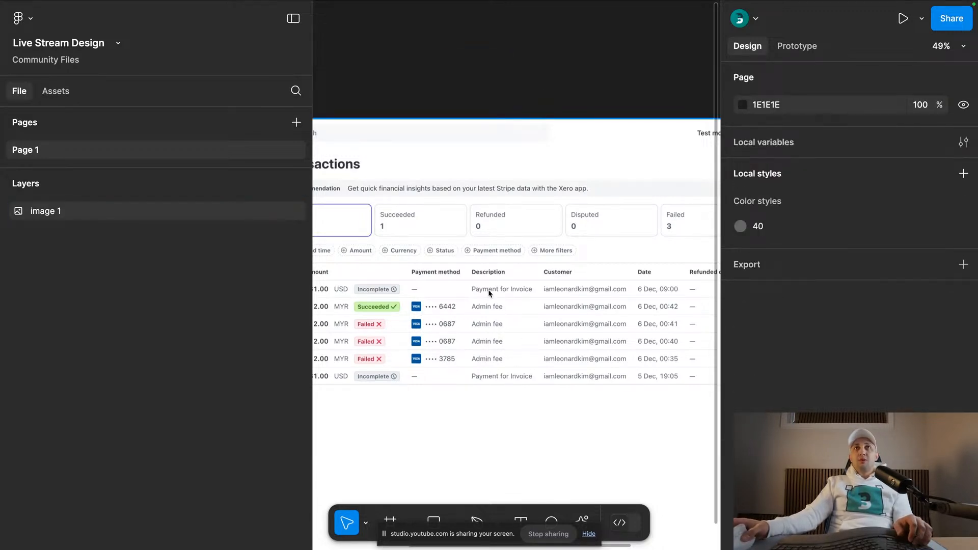
key(super+z)
key(super+z)
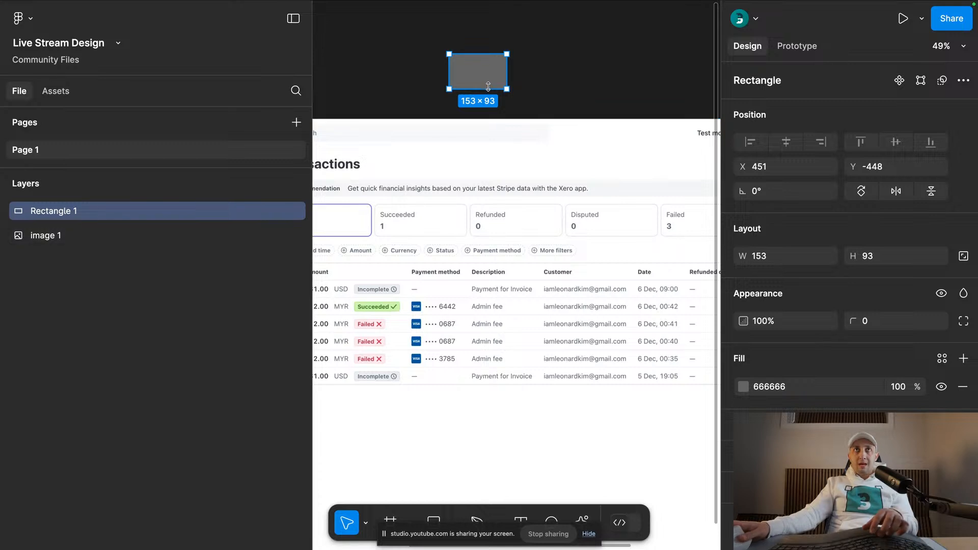
- Check the HSL colour of the divider line between the table rows with the eyedropper, without sampling it
key(i)
scroll(498, 304, up, 10)
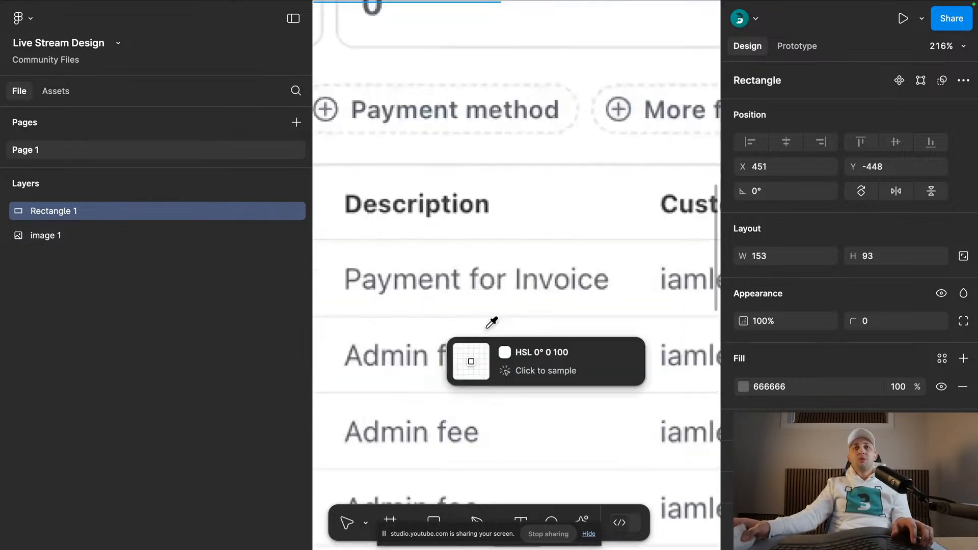
scroll(502, 318, up, 4)
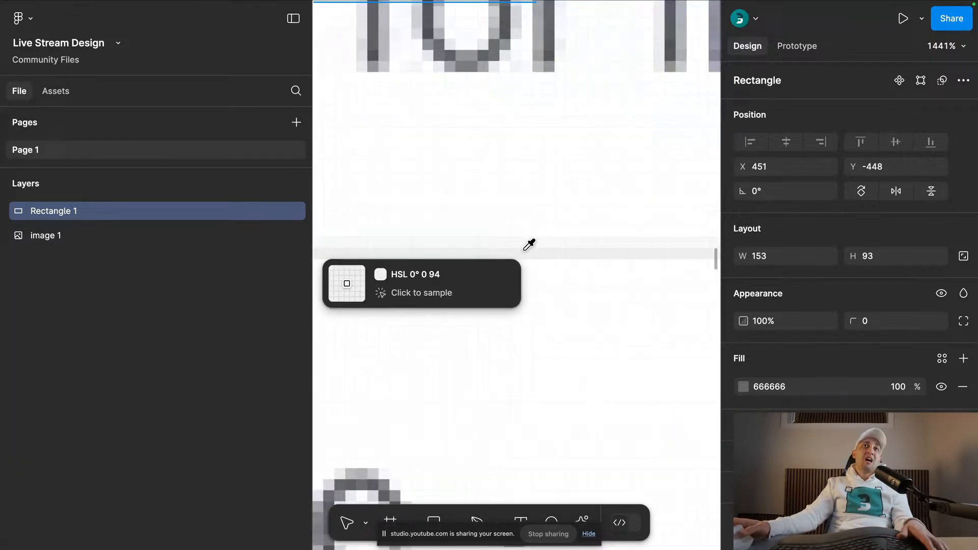
key(Escape)
scroll(546, 234, down, 15)
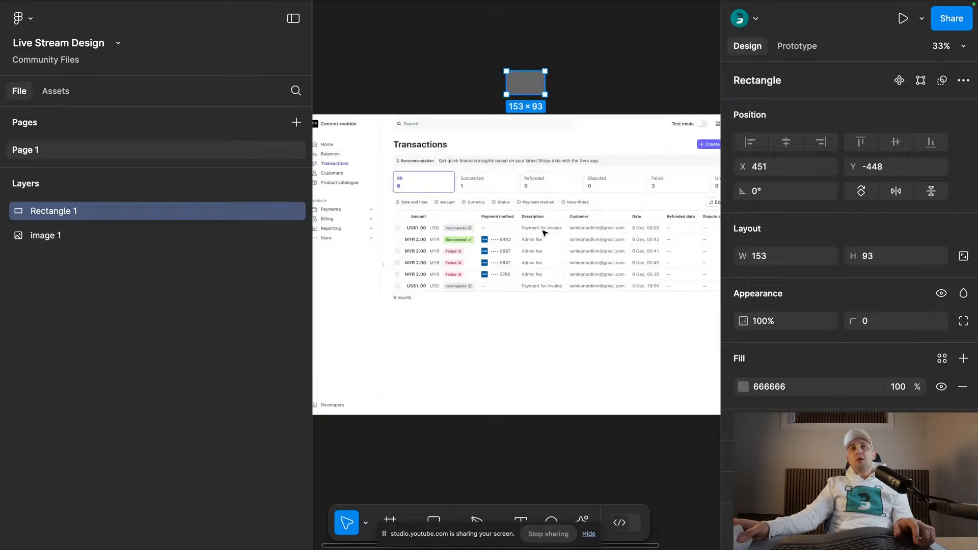
- Set the lightness of the rectangle's fill to 94, keeping hue and saturation at 0
click(752, 388)
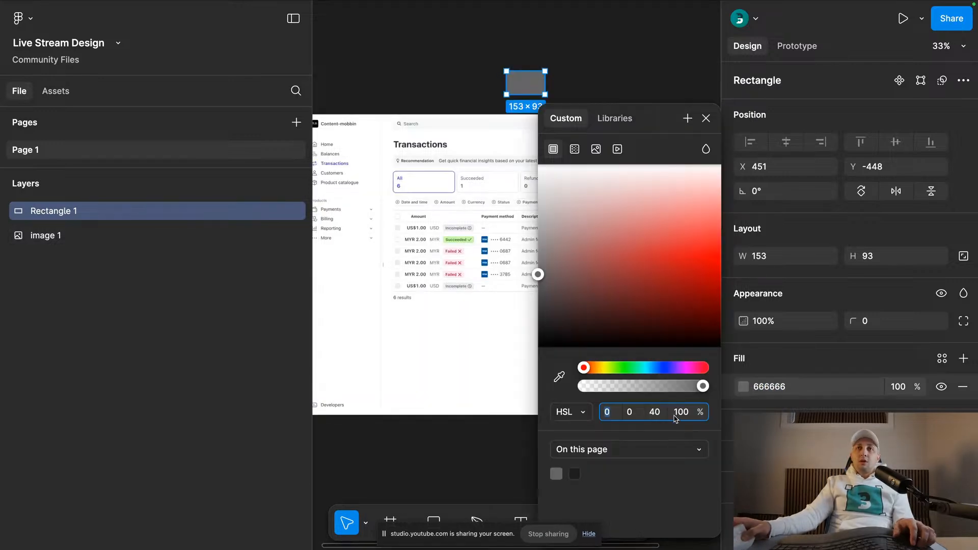
click(657, 413)
text(9)
key(Return)
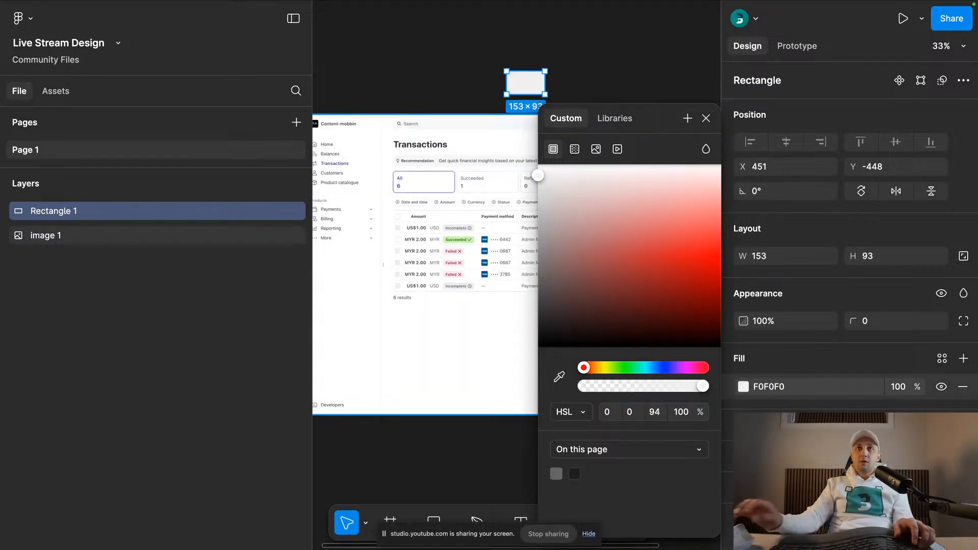
click(706, 118)
- Save the rectangle's light grey fill as a color style named 94 and place it above style 40
click(942, 359)
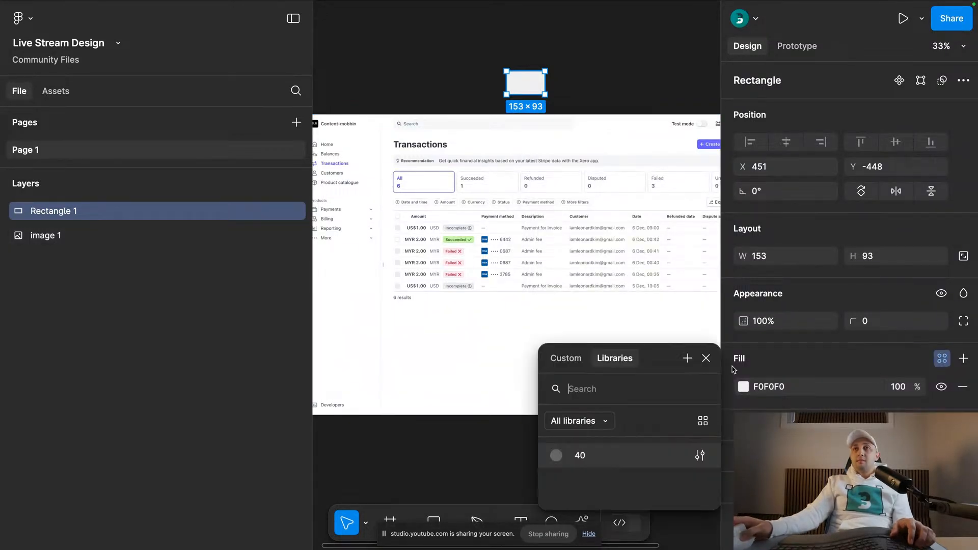
click(688, 358)
text(94)
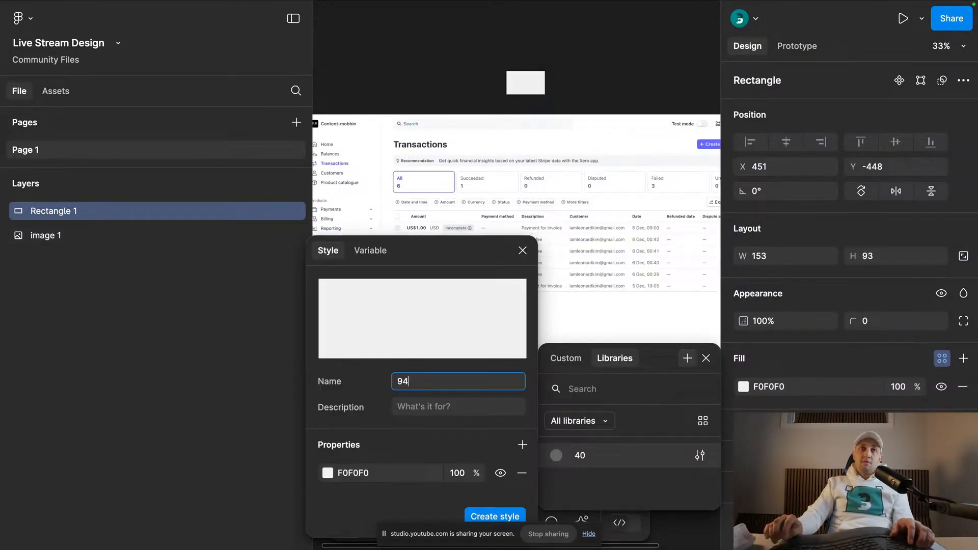
key(Return)
click(587, 75)
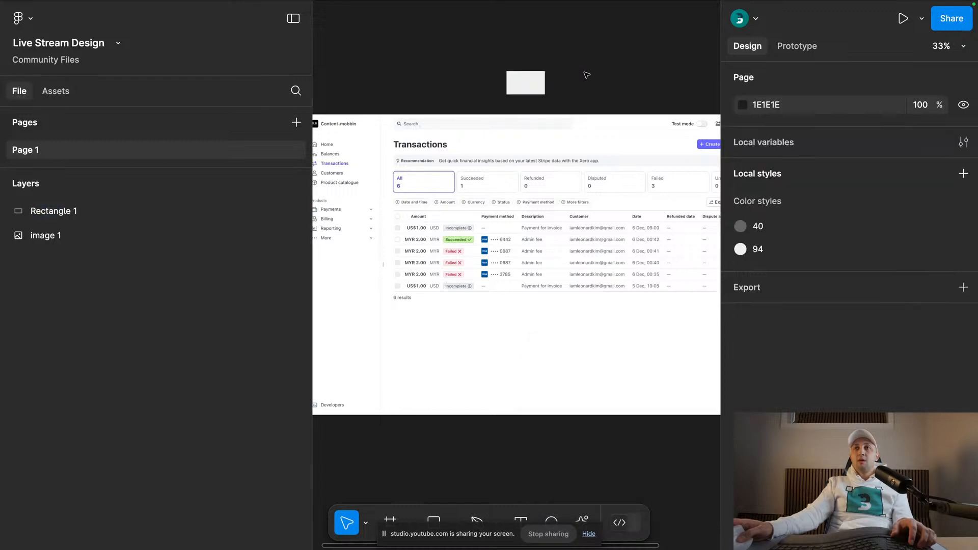
drag(755, 249, 753, 225)
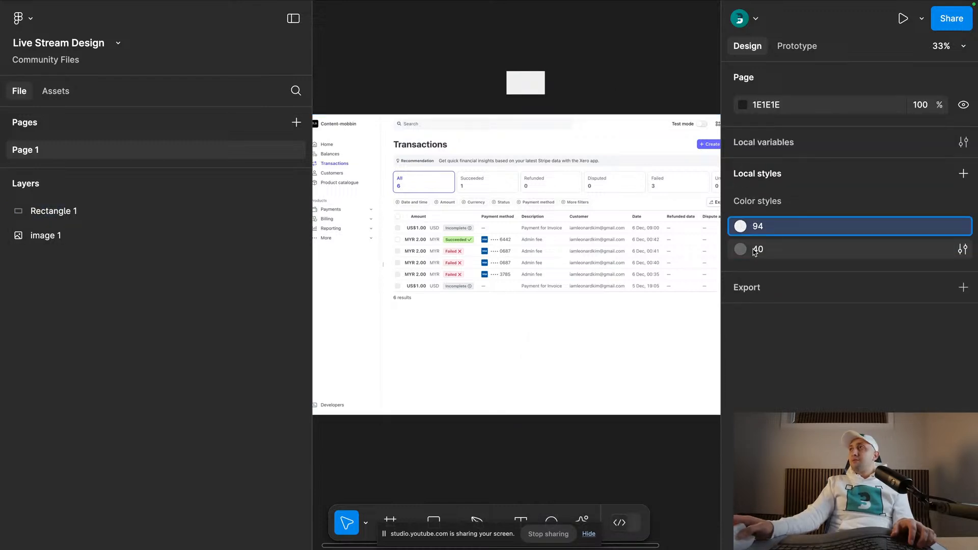
click(573, 84)
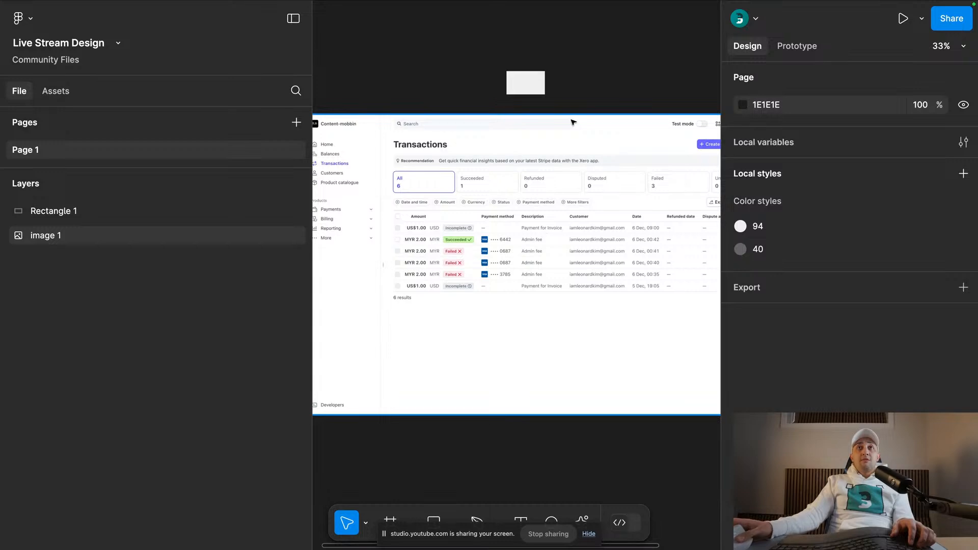
- Add a text layer reading Admin Fee and move it onto the dark canvas just below the Transactions screenshot
key(t)
scroll(531, 313, up, 2)
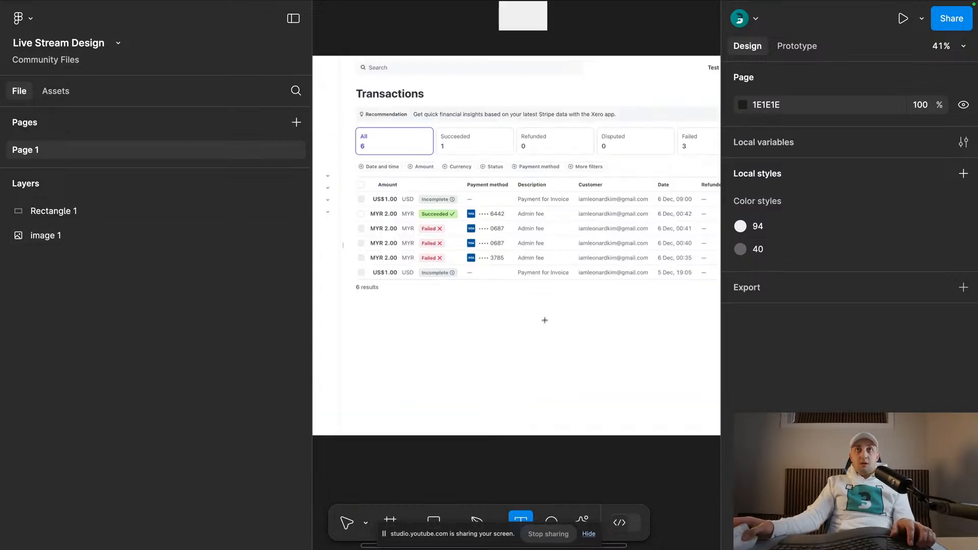
click(546, 322)
text(Admin)
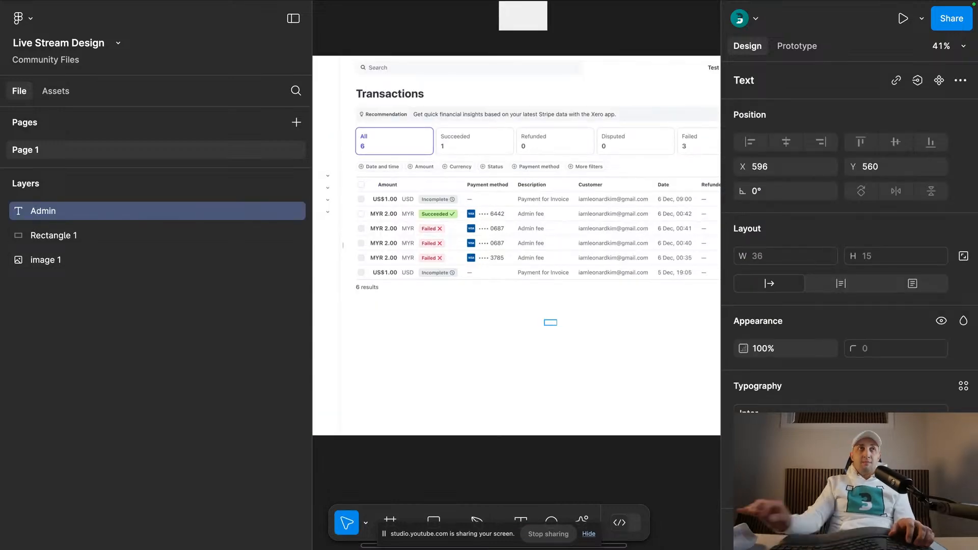
text( Fee)
click(595, 461)
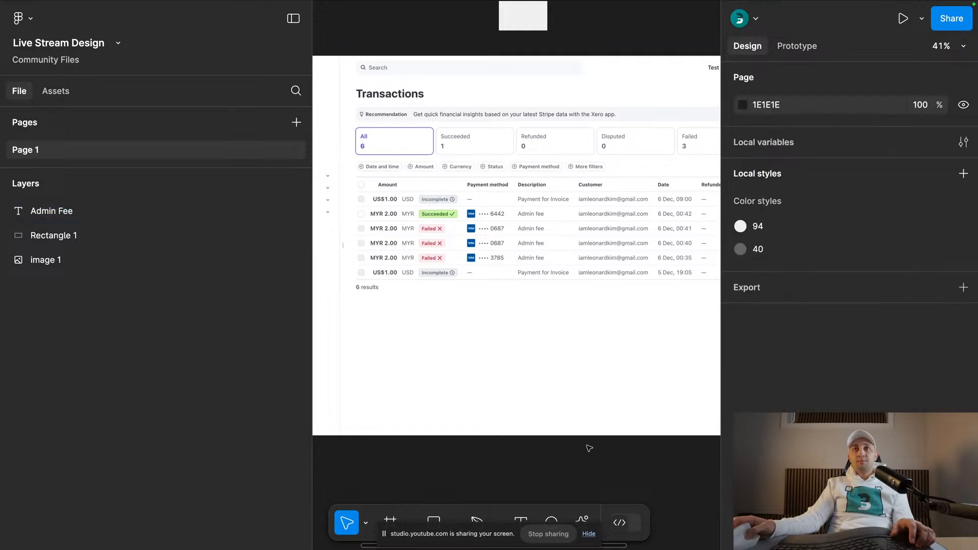
drag(553, 327, 553, 474)
scroll(551, 461, up, 2)
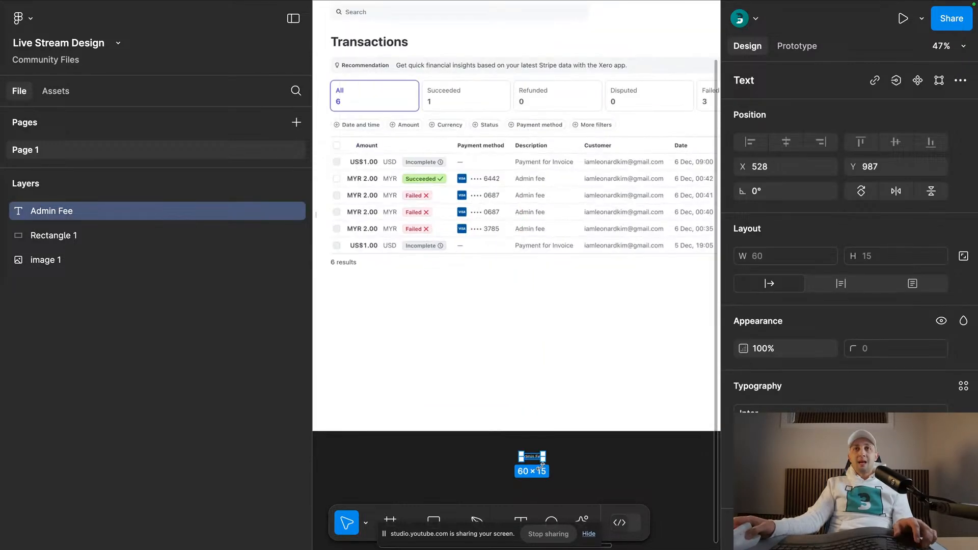
- Wrap the Admin Fee text in an auto layout frame and move the frame slightly further below the screenshot
key(shift+a)
click(568, 443)
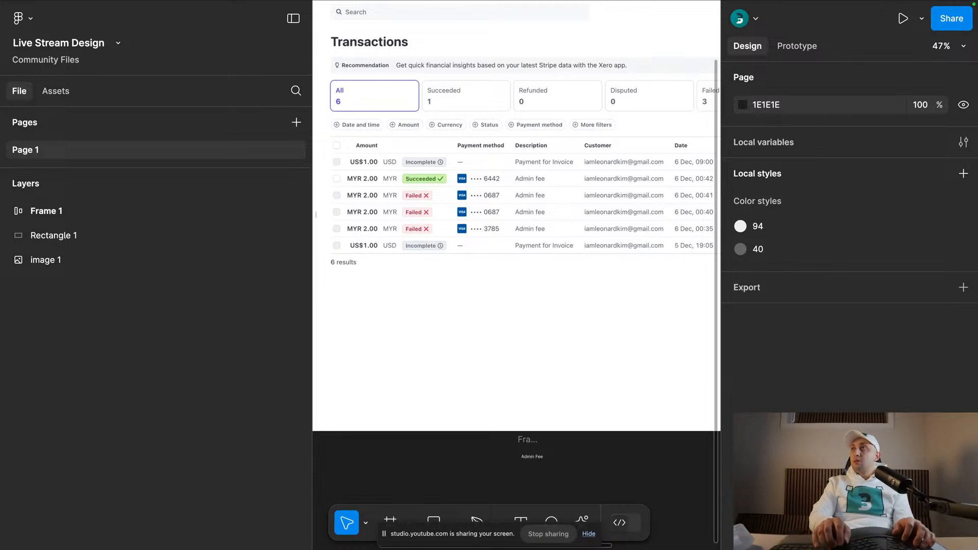
key(super+space)
key(Escape)
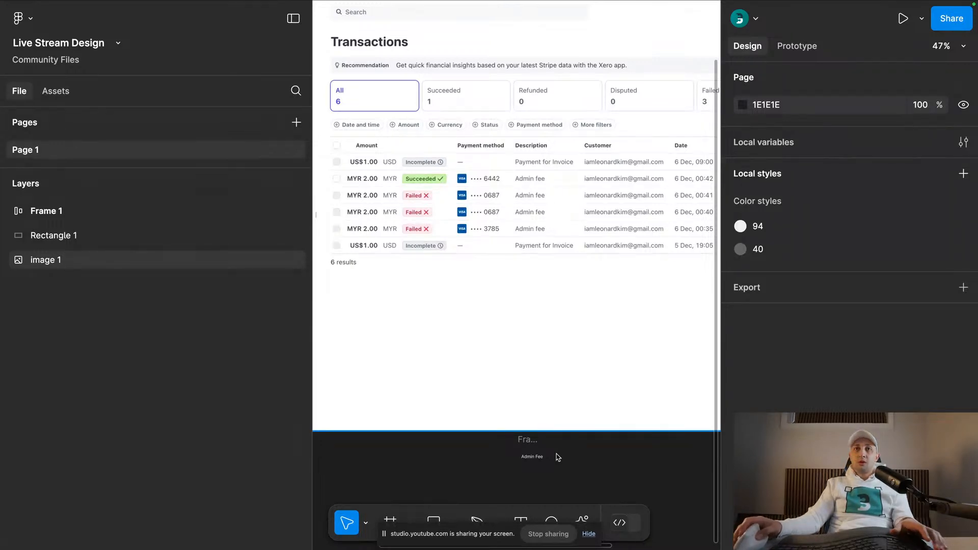
scroll(560, 387, down, 5)
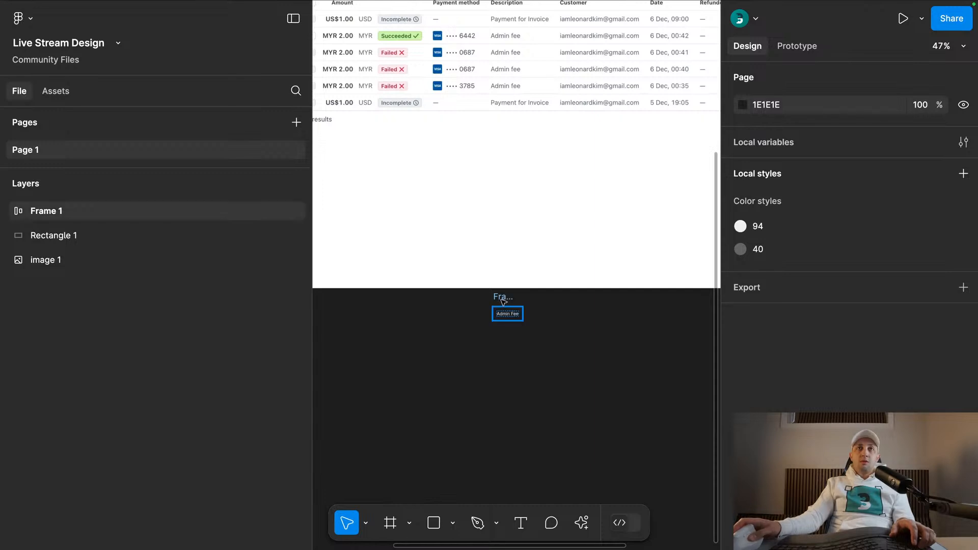
drag(502, 299, 475, 325)
scroll(473, 353, up, 2)
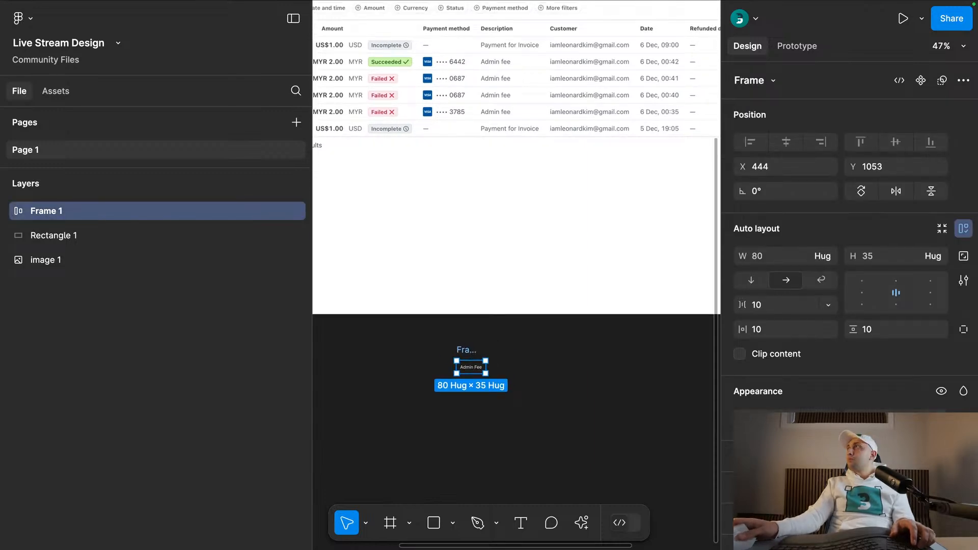
click(502, 372)
- Find the keystroke display app in Spotlight with the search text "key c" and launch it
key(super+space)
text(key)
key(Return)
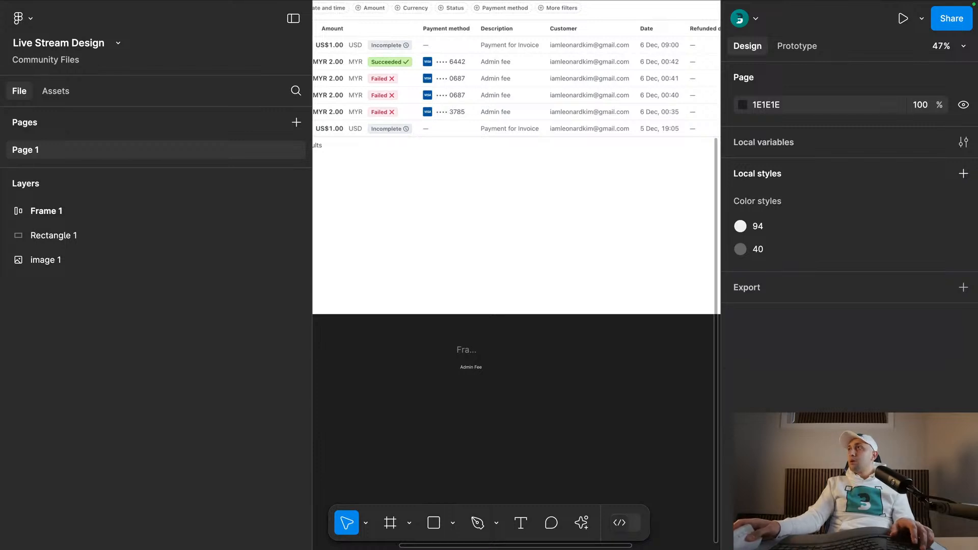
scroll(458, 372, down, 2)
scroll(458, 372, right, 1)
key(super+space)
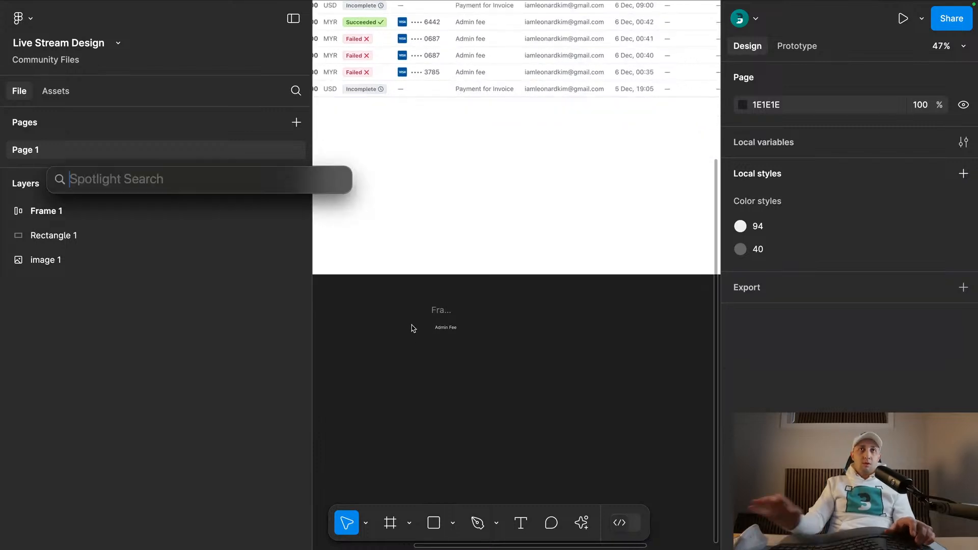
text(key c)
key(Return)
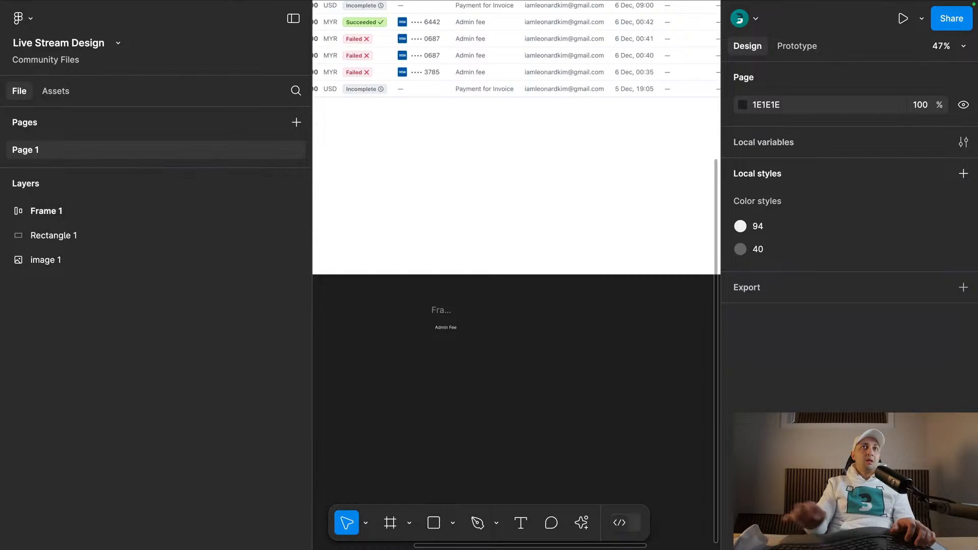
key(super+space)
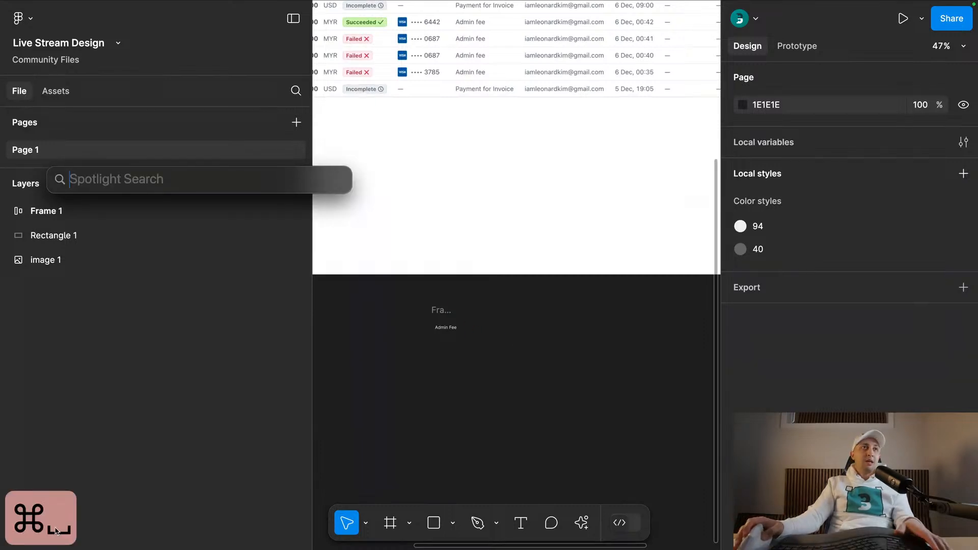
key(Escape)
key(super+slash)
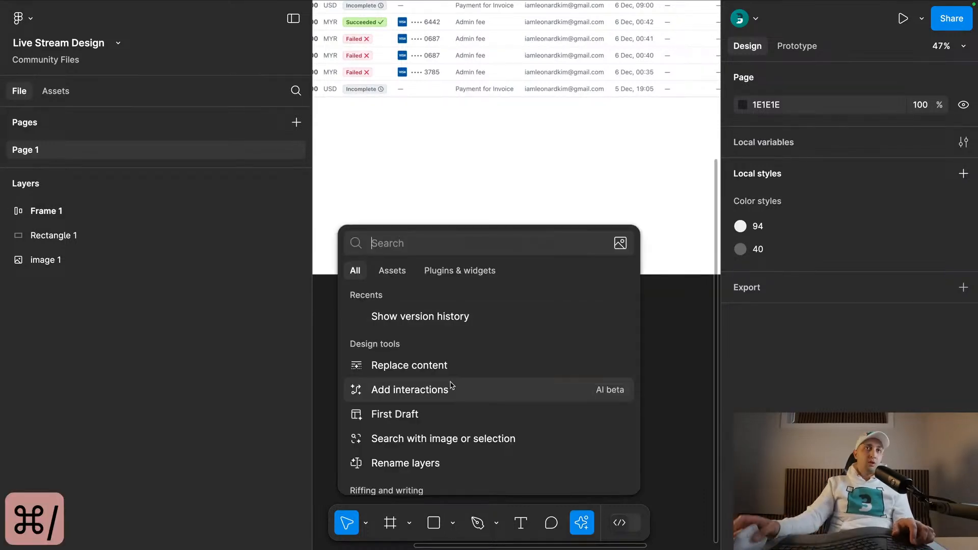
key(Escape)
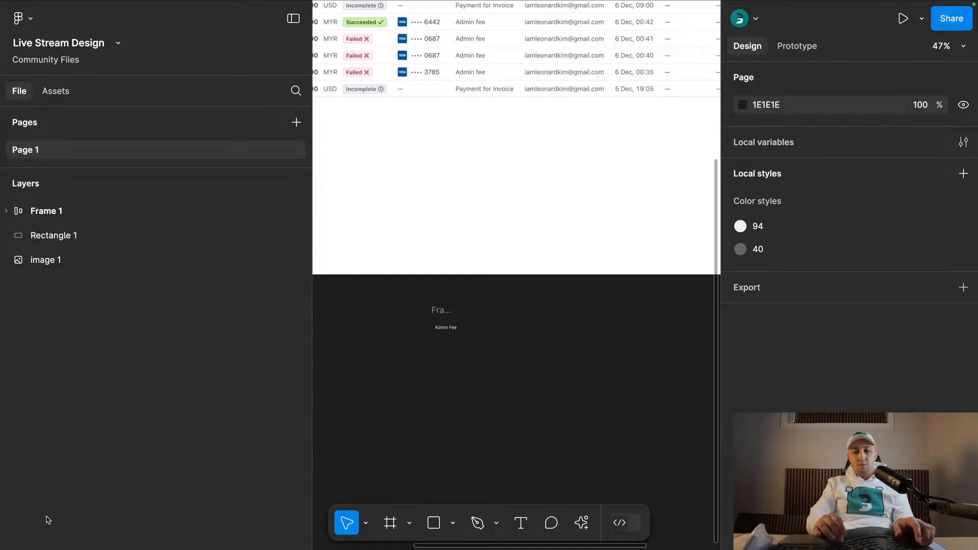
key(super+slash)
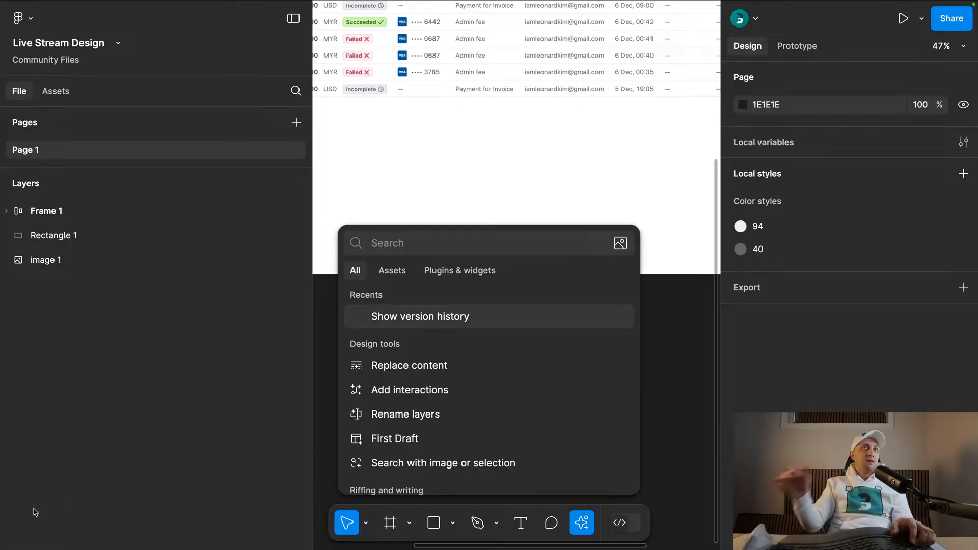
key(Escape)
- Ungroup the auto layout frame and wrap the Admin Fee text in auto layout again
click(441, 310)
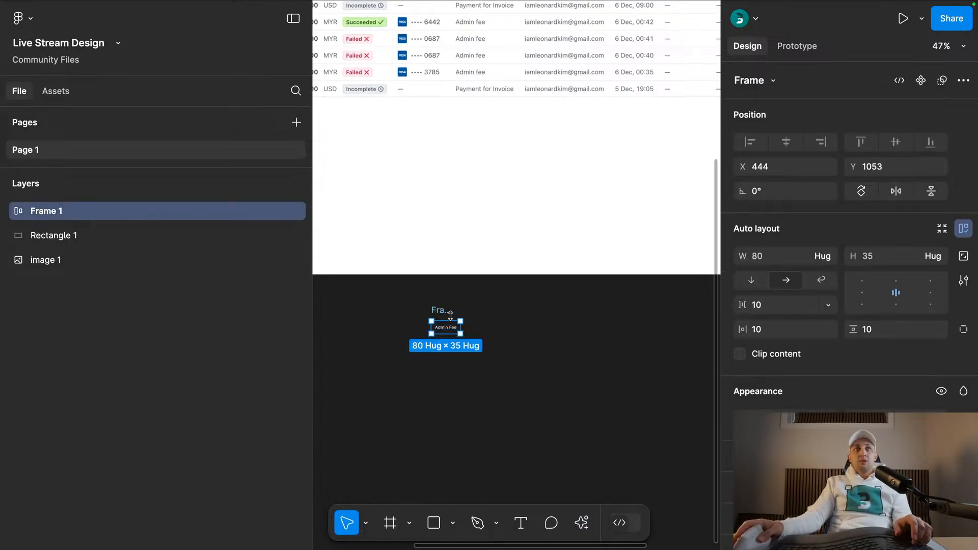
key(super+shift+g)
scroll(451, 320, up, 3)
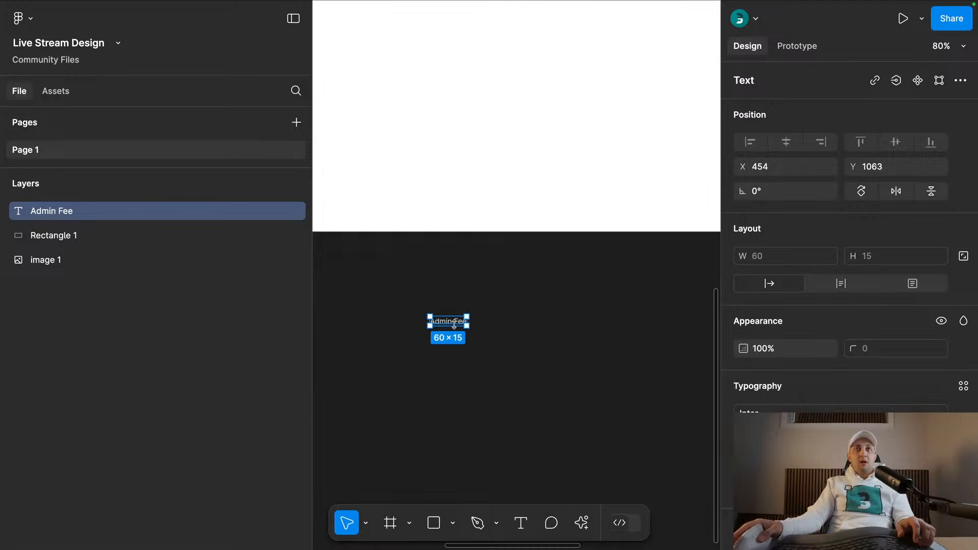
key(shift+a)
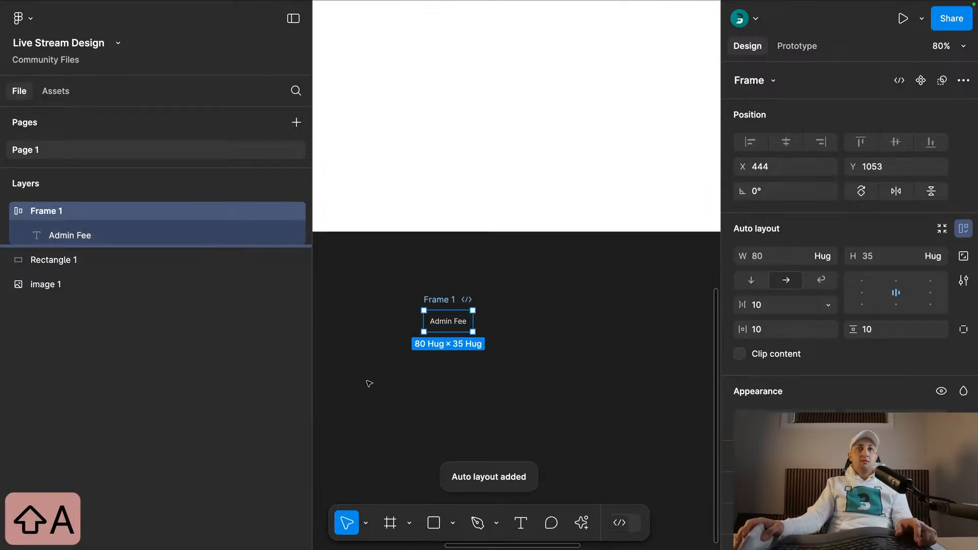
scroll(460, 307, down, 4)
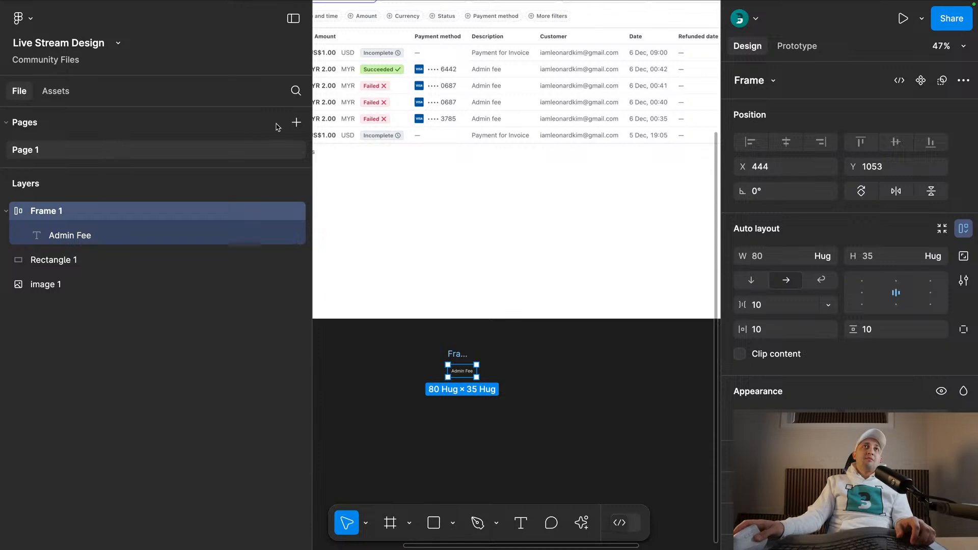
- Cut the Admin Fee frame and paste it onto a new page named component, placed above Page 1
key(super+x)
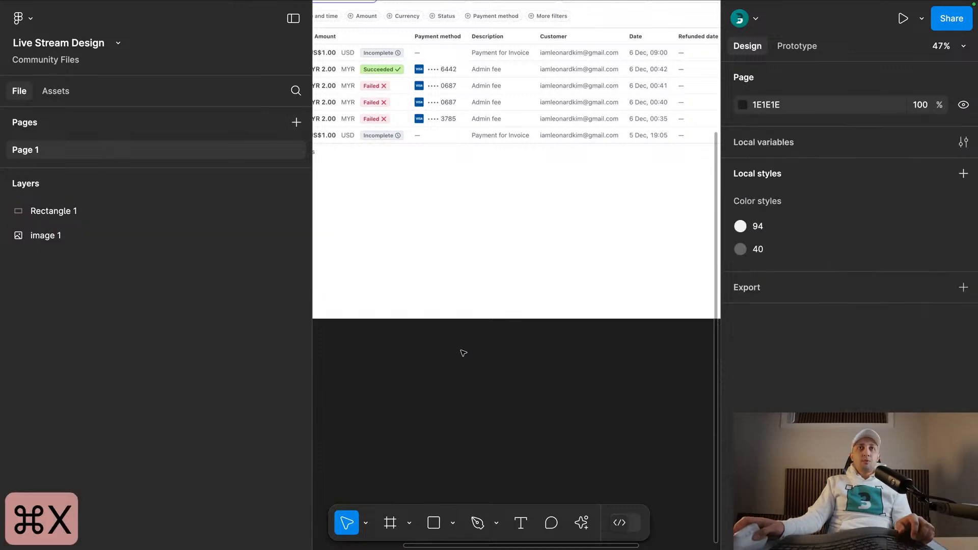
click(296, 122)
text(component)
key(Return)
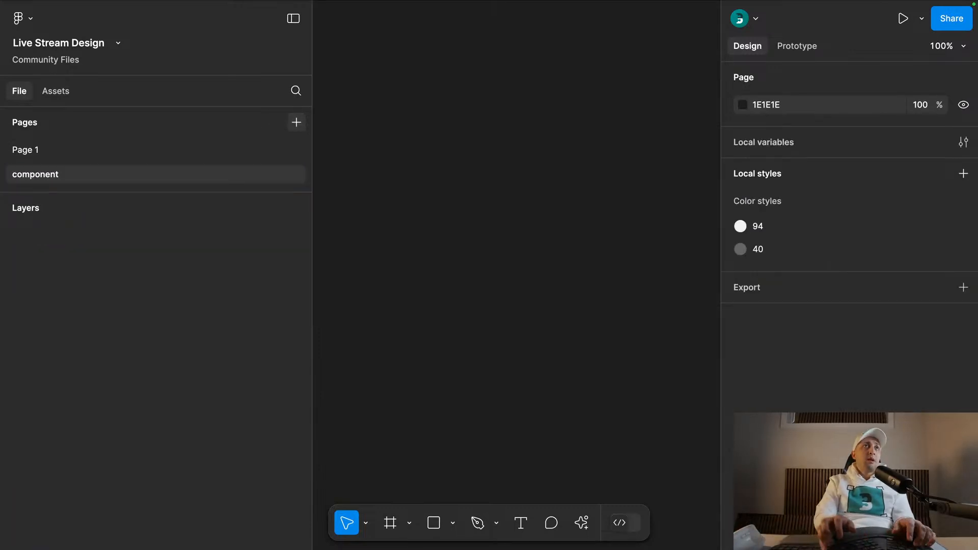
drag(75, 176, 72, 143)
key(super+v)
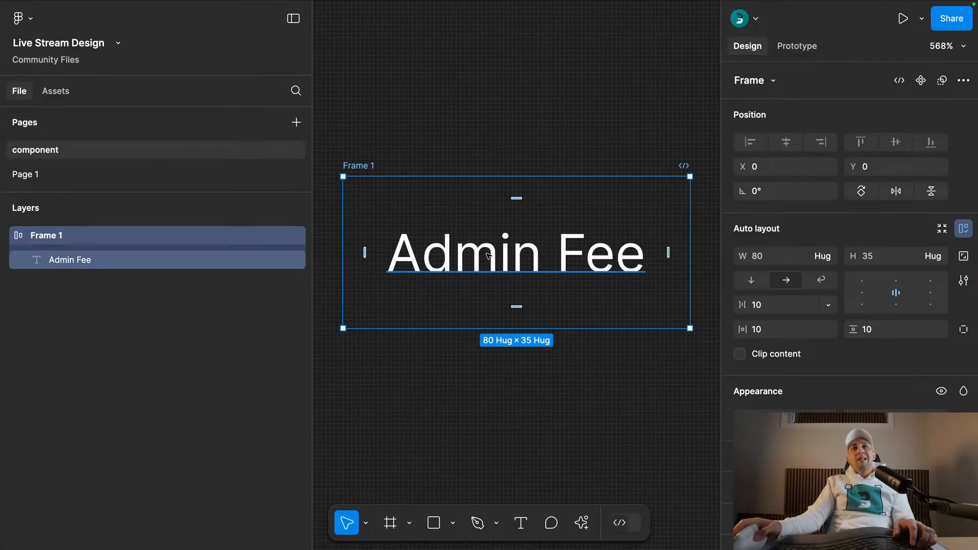
- Change the text inside the auto layout frame to "table cell"
double_click(451, 248)
text(table c)
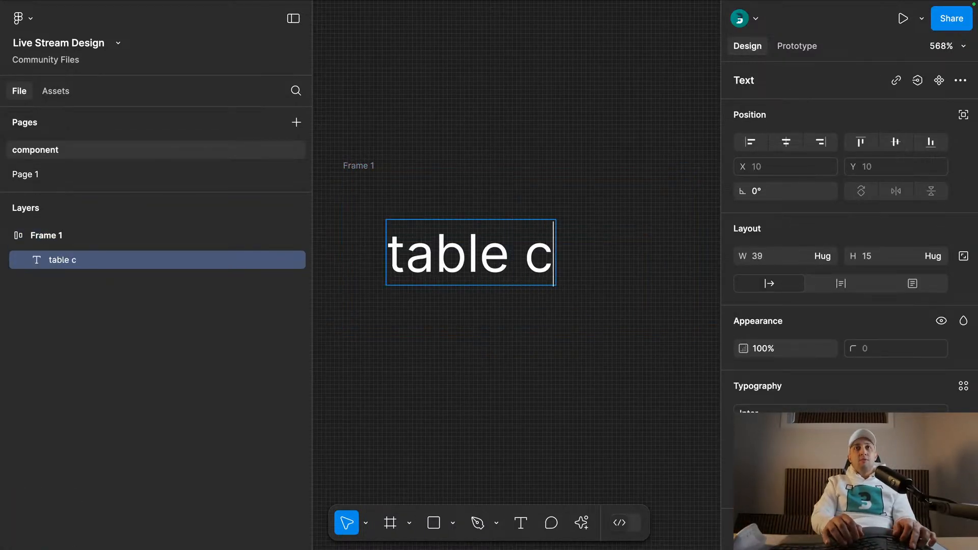
text(ell)
click(472, 131)
- Compare with the screenshot on Page 1, and set the component page's background colour to FFFFFF
click(108, 178)
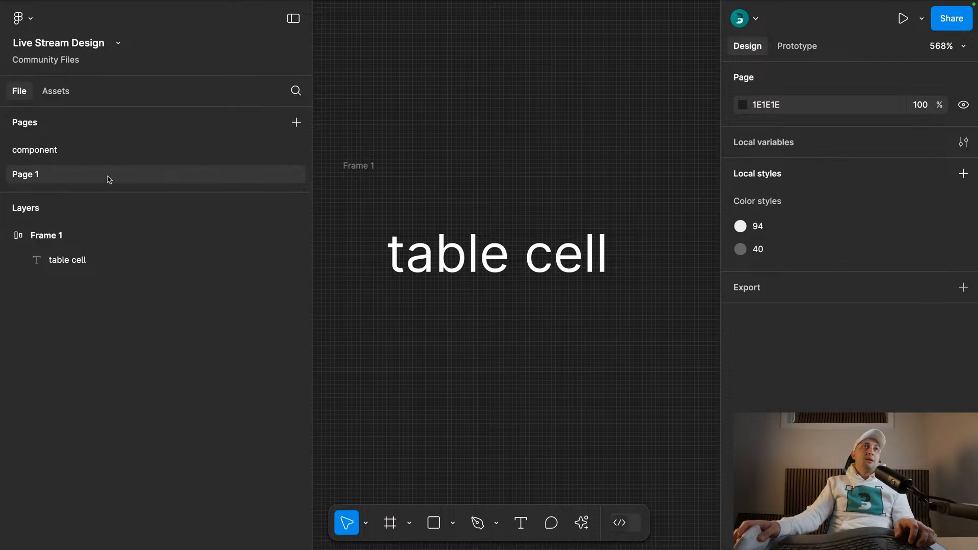
scroll(633, 151, down, 3)
drag(559, 312, 492, 367)
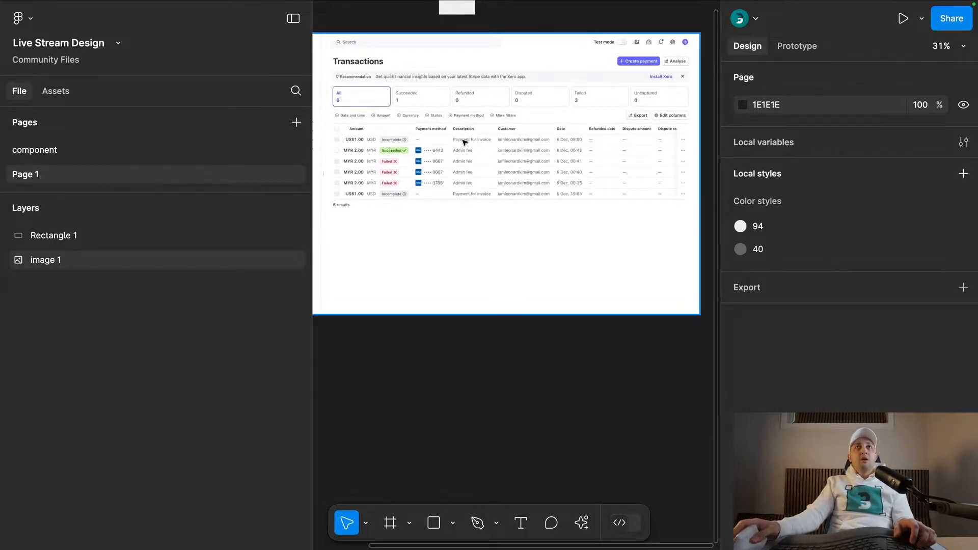
click(136, 150)
click(766, 104)
text(FFFFFF)
key(Return)
- Apply color style 40 to the table cell text through the frame's selection colors
scroll(617, 113, down, 3)
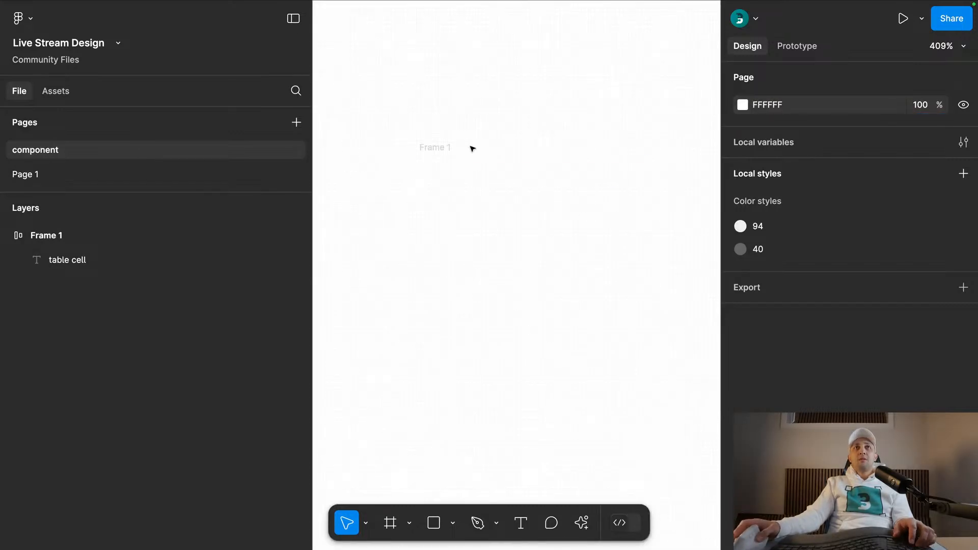
click(443, 147)
scroll(827, 390, down, 3)
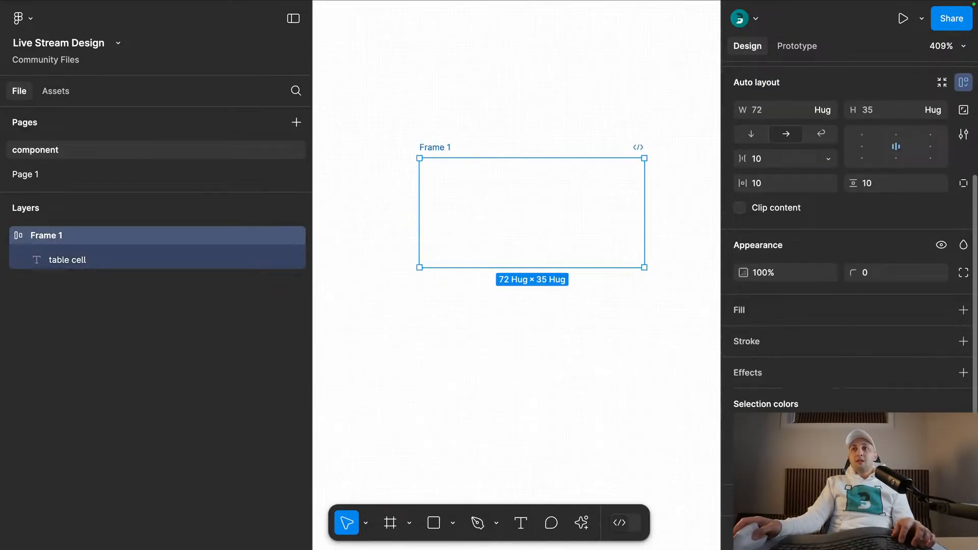
click(764, 432)
click(558, 507)
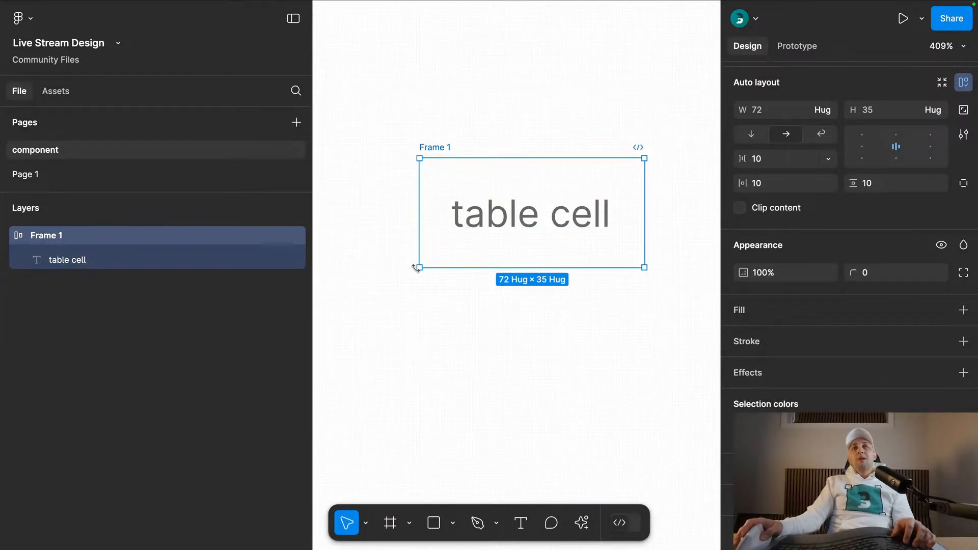
- Add an inside stroke of weight 1 to only the bottom side of the table cell frame, using color style 94
click(963, 341)
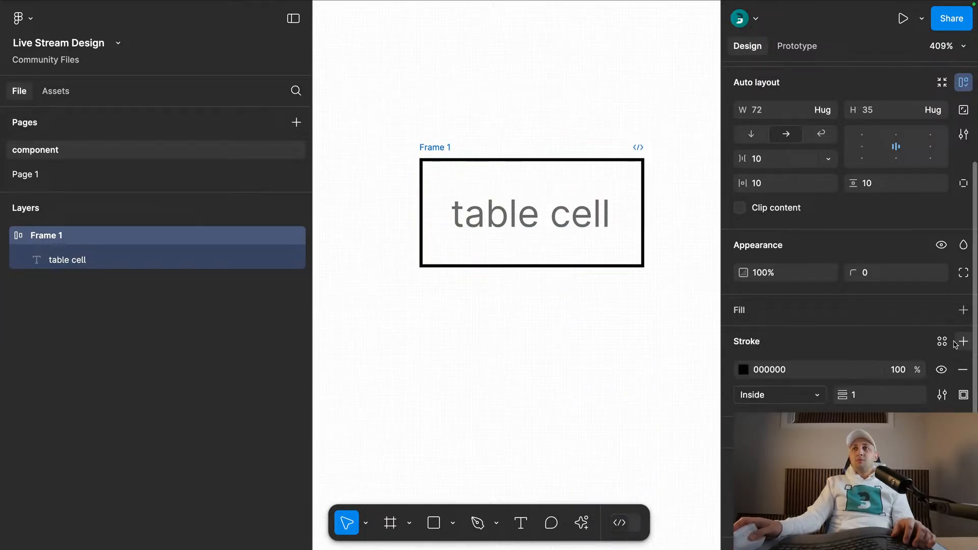
click(962, 396)
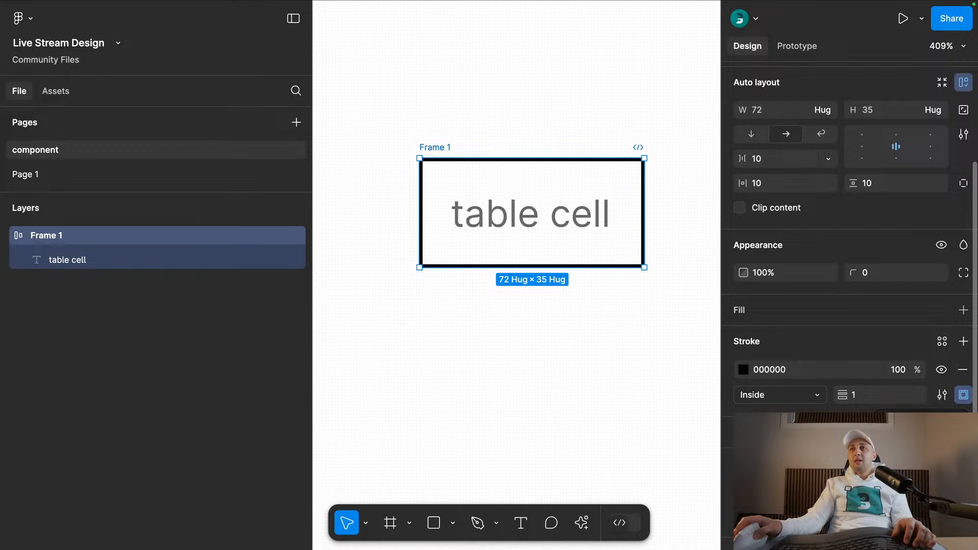
click(938, 469)
click(936, 347)
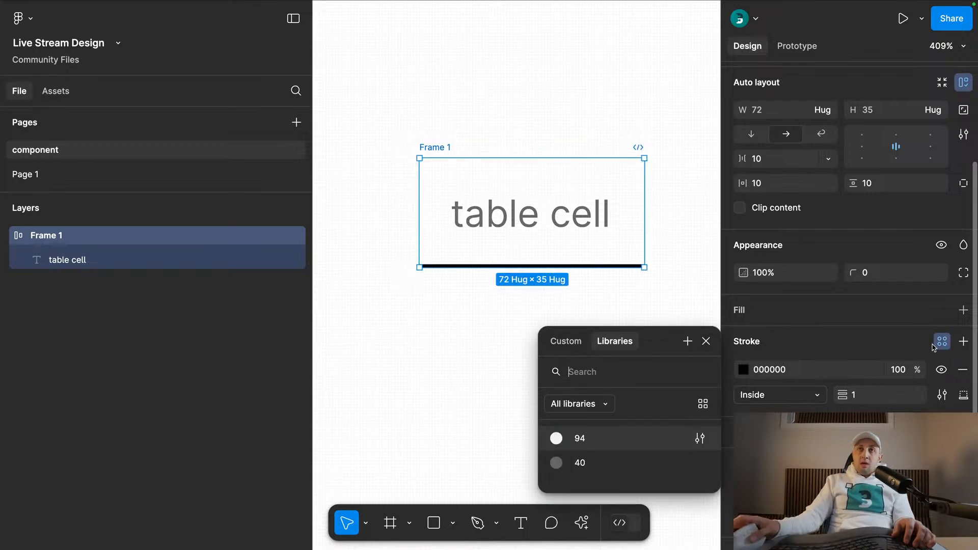
click(590, 436)
click(463, 300)
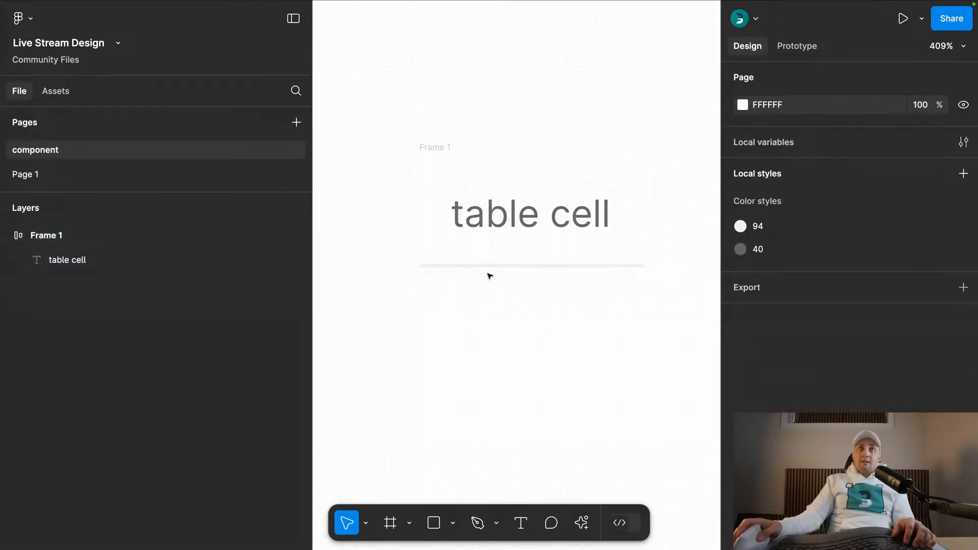
- Sample the dark colour of the Description column header in Page 1's Transactions screenshot as the fill of Rectangle 1
click(27, 174)
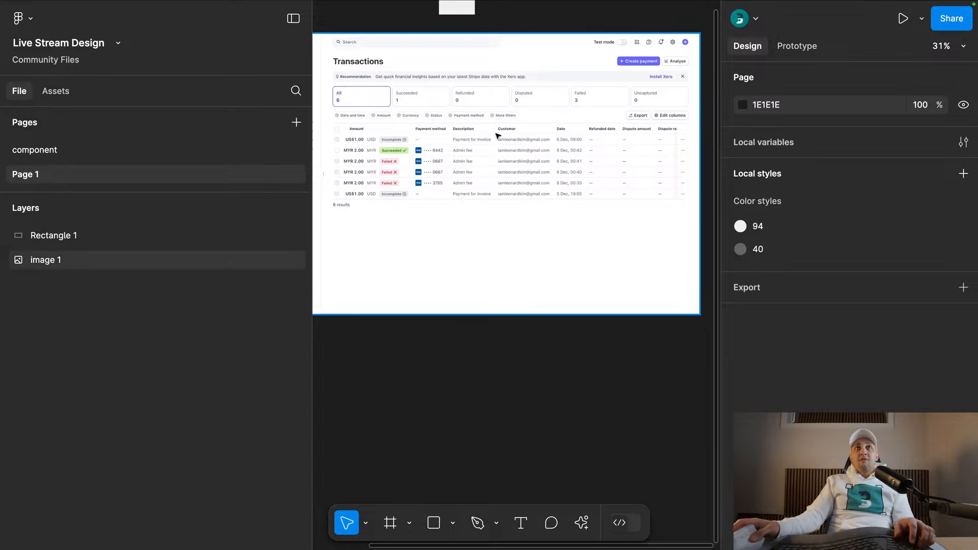
scroll(496, 136, up, 5)
key(super+period)
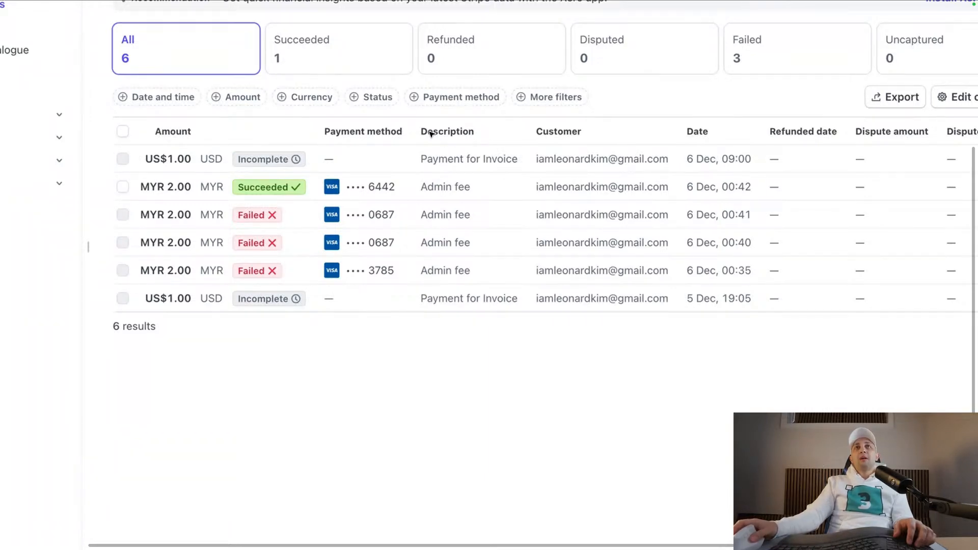
scroll(436, 137, down, 5)
scroll(438, 150, up, 3)
click(430, 53)
key(i)
scroll(448, 262, up, 5)
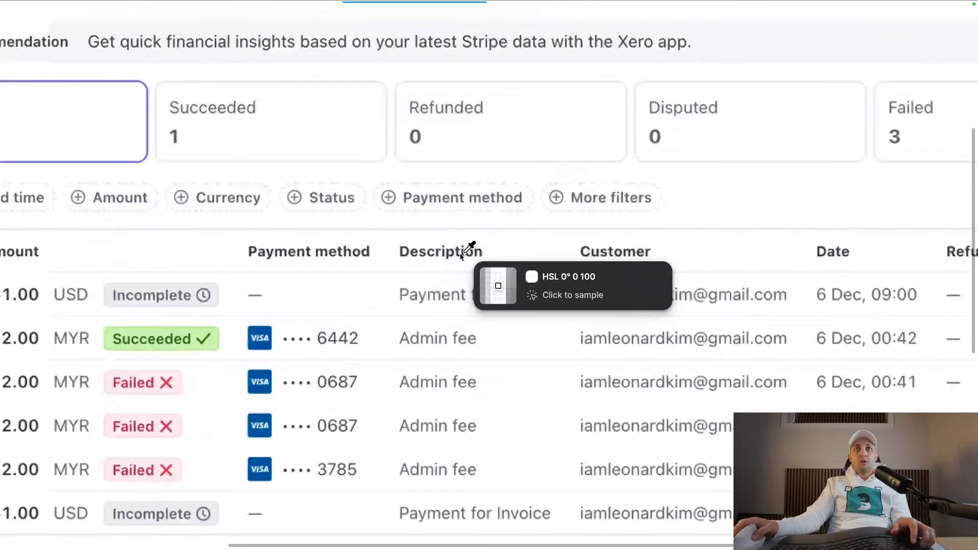
scroll(458, 256, up, 5)
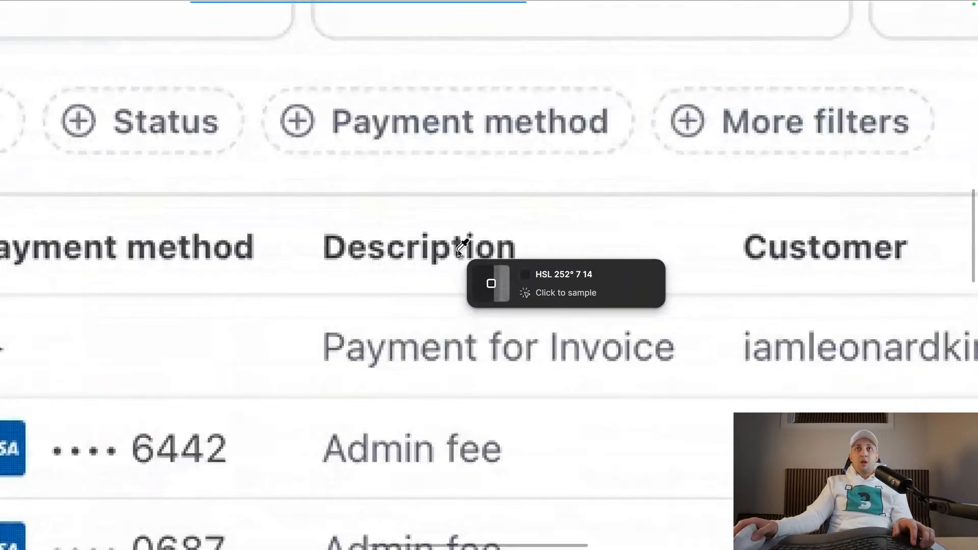
click(458, 249)
scroll(458, 248, down, 10)
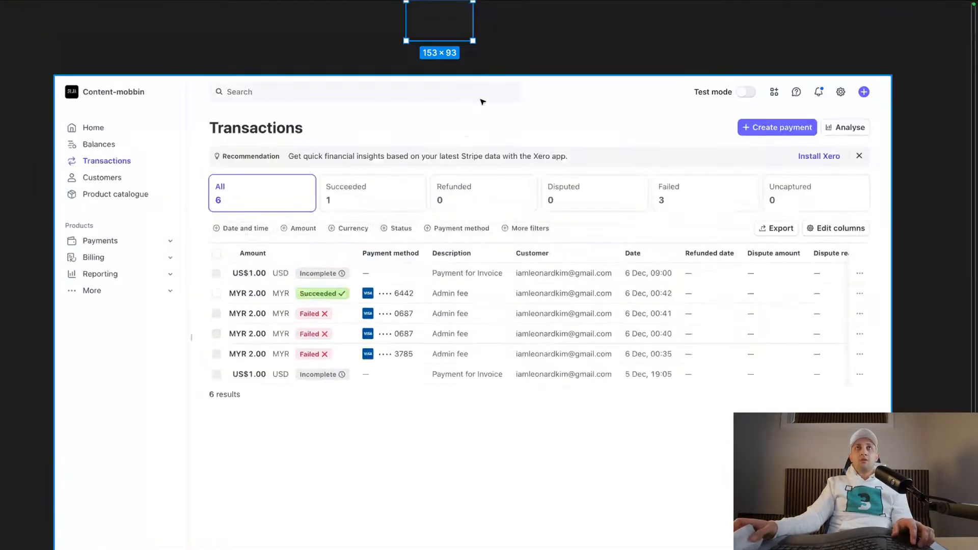
key(super+backslash)
scroll(510, 47, up, 4)
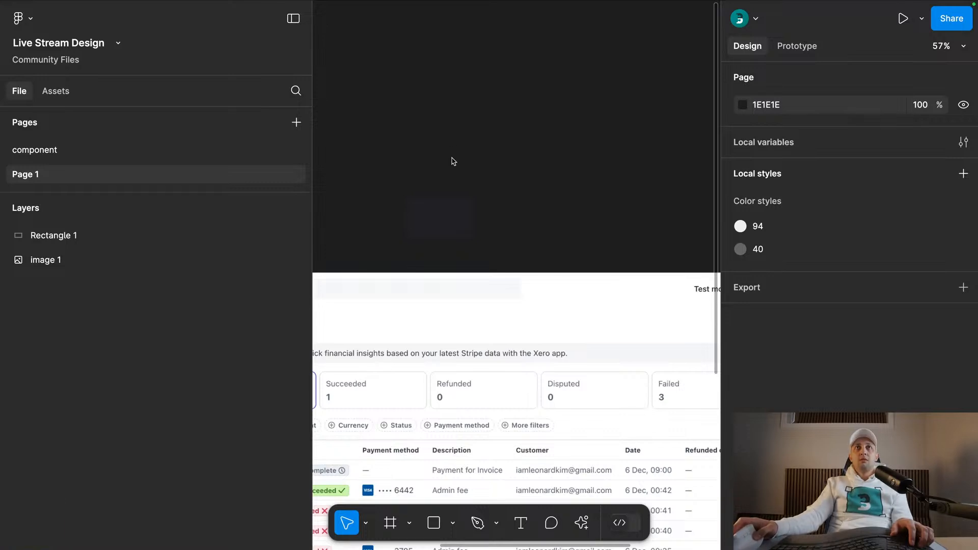
- Set Page 1's background colour to FFFFFF
click(764, 104)
text(fff)
key(Return)
- Neutralise Rectangle 1's fill by setting its HSL values to hue 0, saturation 0 and lightness 15
click(439, 217)
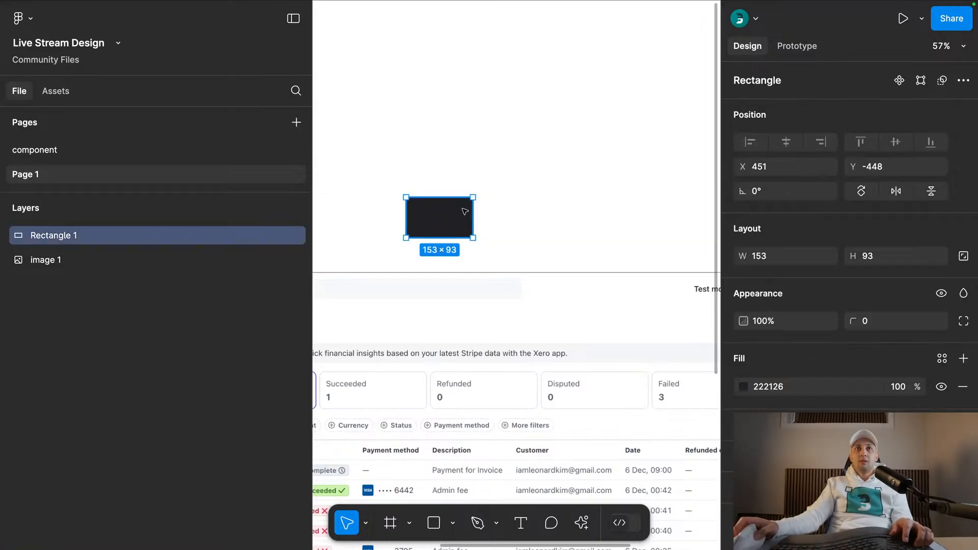
click(744, 387)
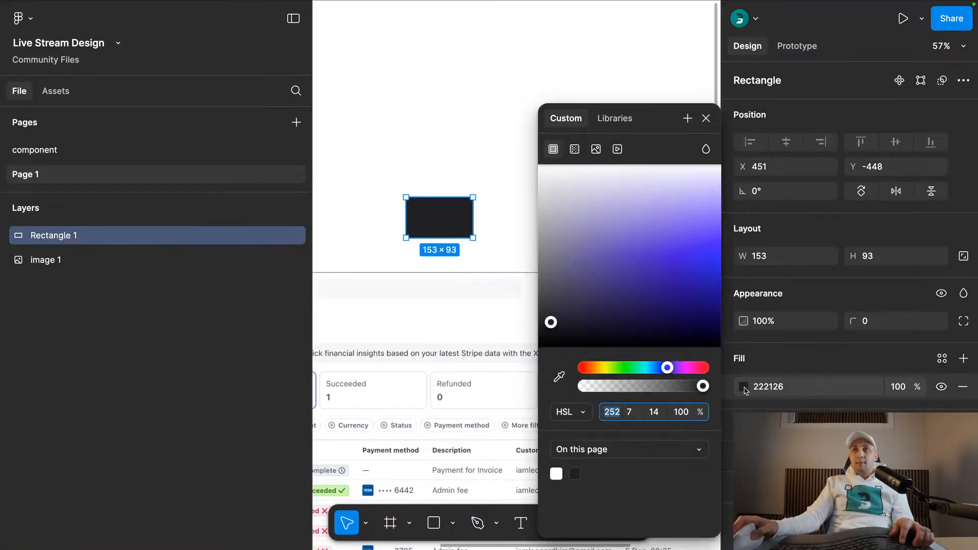
click(657, 412)
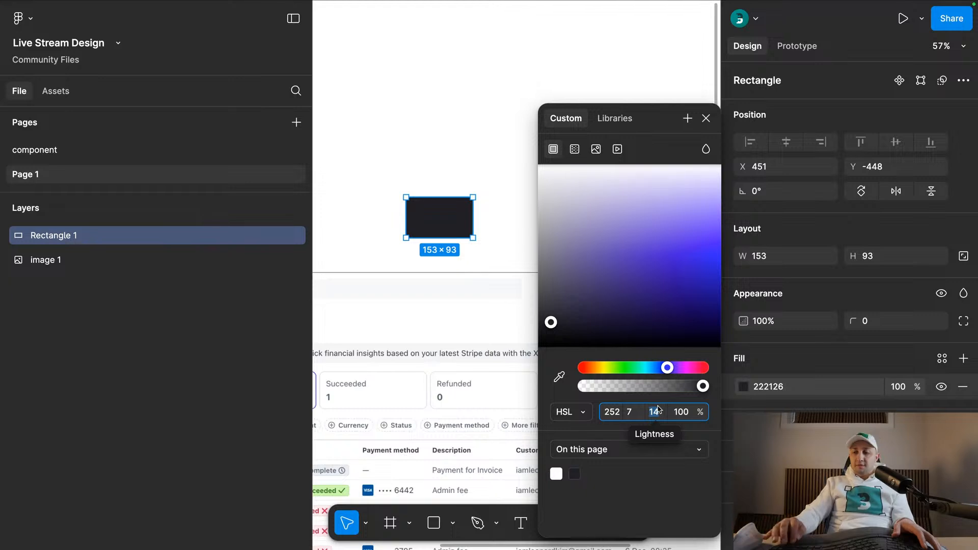
text(15)
click(625, 414)
text(0)
key(Tab)
click(606, 412)
text(0)
key(Tab)
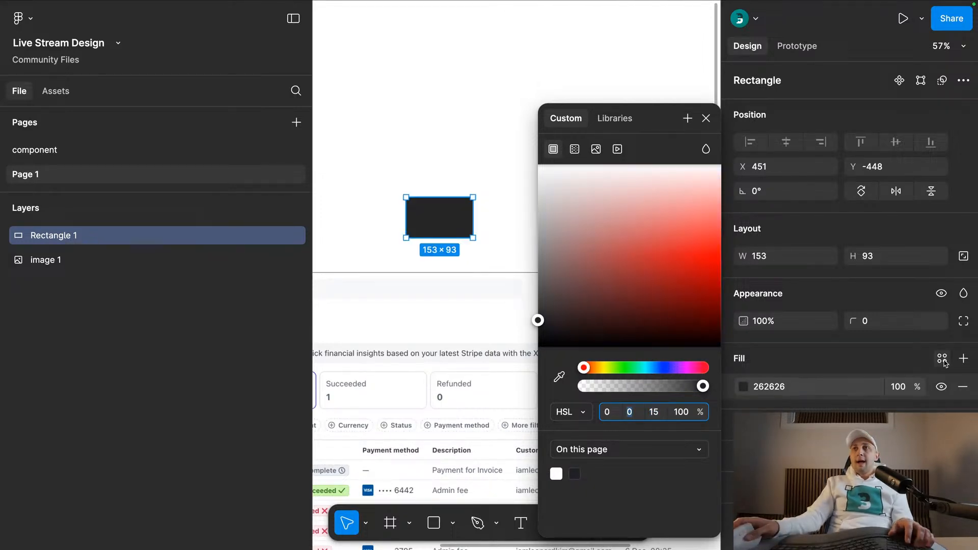
- Create a color style named 15 from the rectangle's fill
click(942, 358)
click(688, 358)
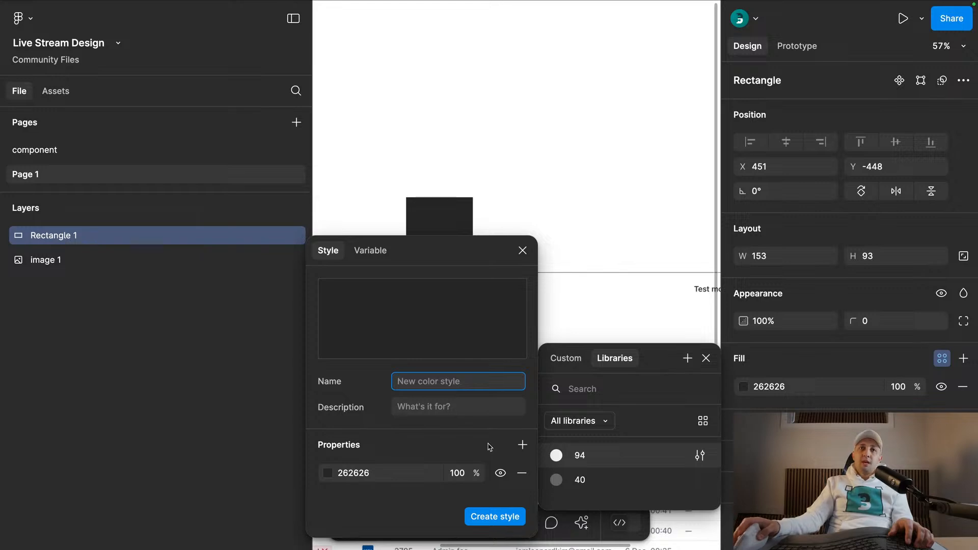
text(15)
key(Return)
click(552, 135)
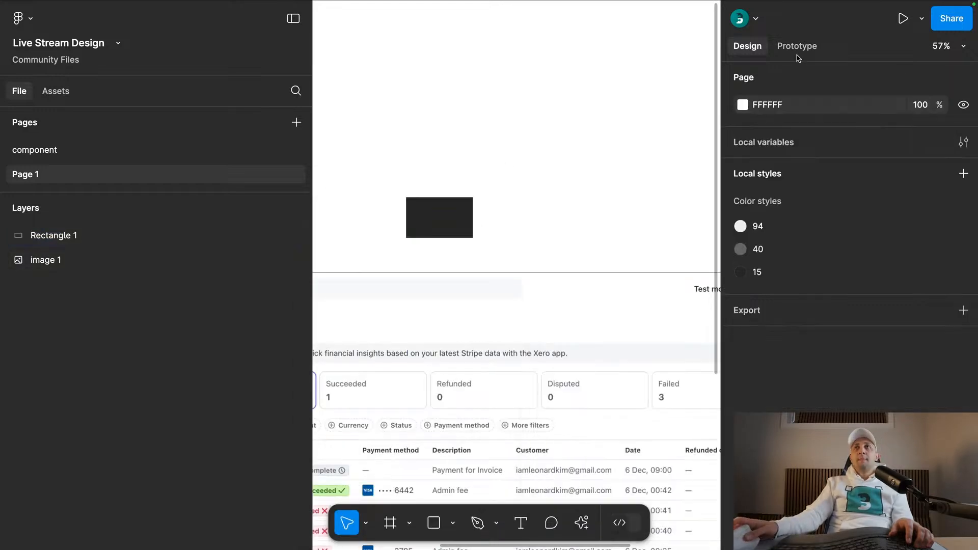
- Group the color styles 94, 40 and 15 into a folder named gray
click(764, 226)
shift+click(765, 272)
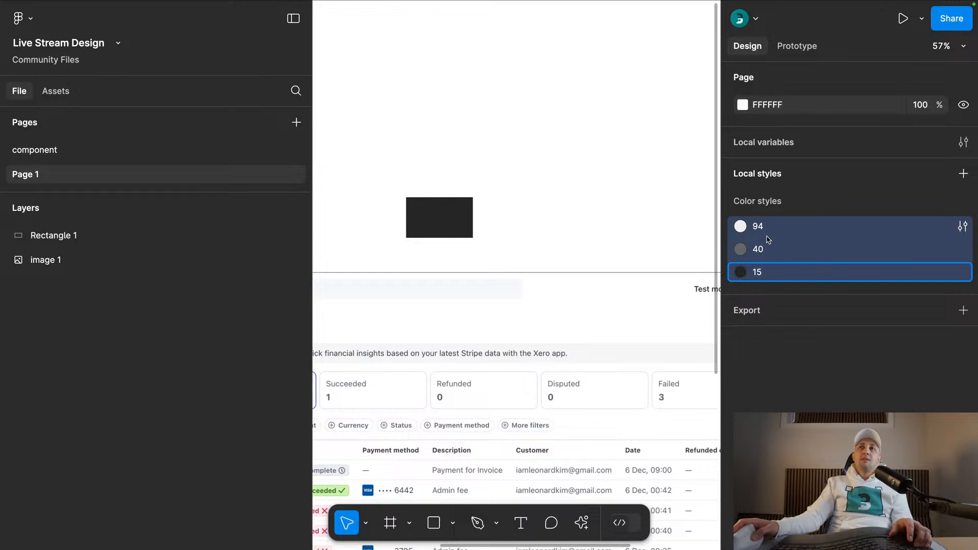
right_click(769, 247)
click(807, 262)
text(gray)
key(Return)
click(412, 232)
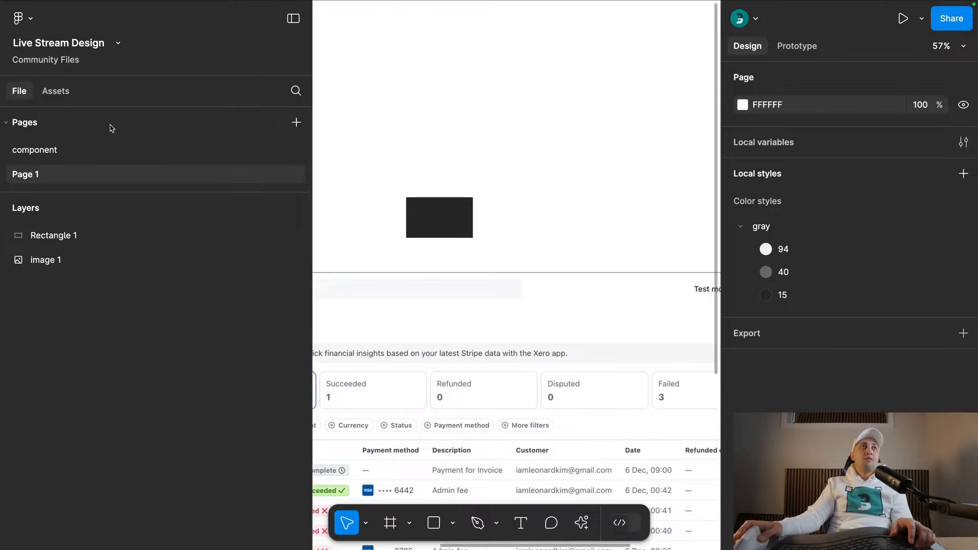
- Shift Frame 1 to the left on the component page, turn it into a component and add a second variant
click(92, 144)
click(446, 146)
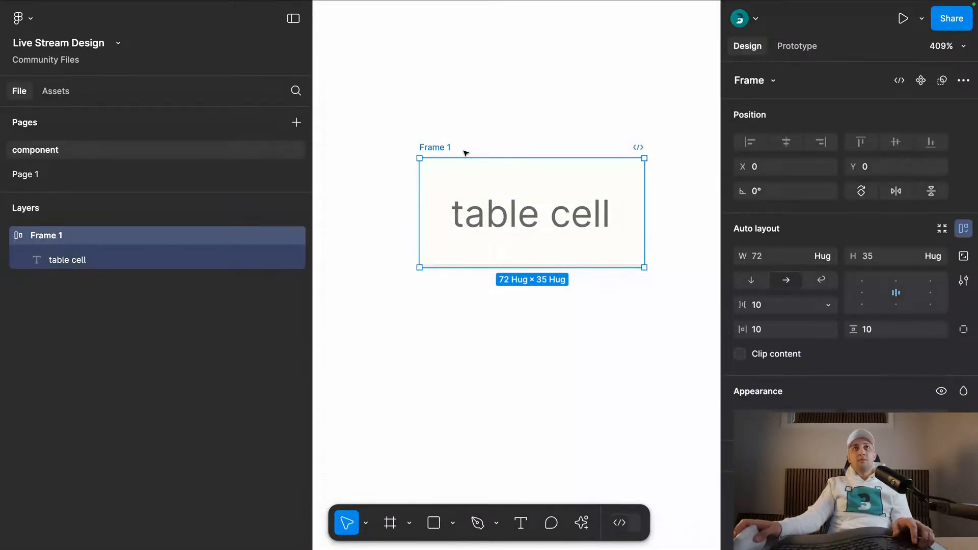
scroll(490, 209, down, 5)
drag(461, 168, 405, 167)
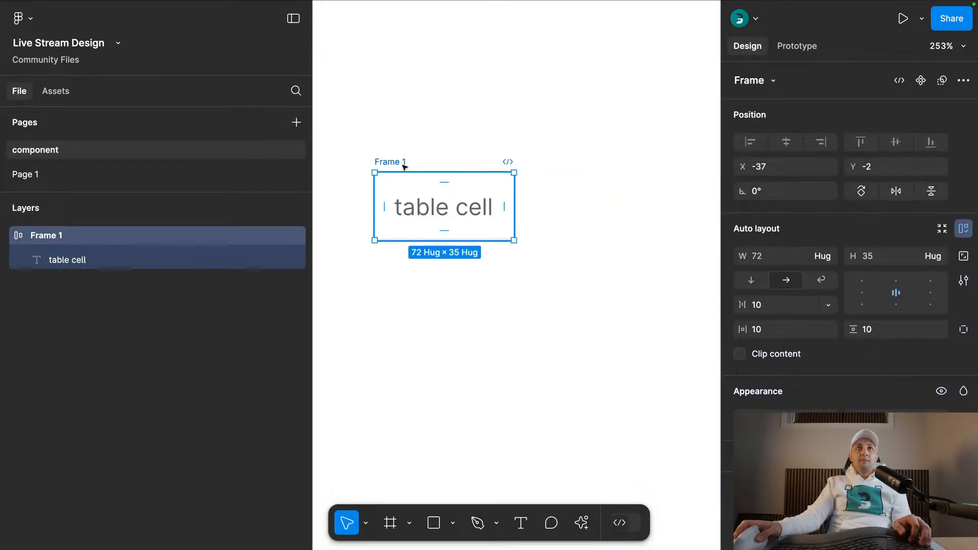
key(ctrl+alt+k)
click(921, 80)
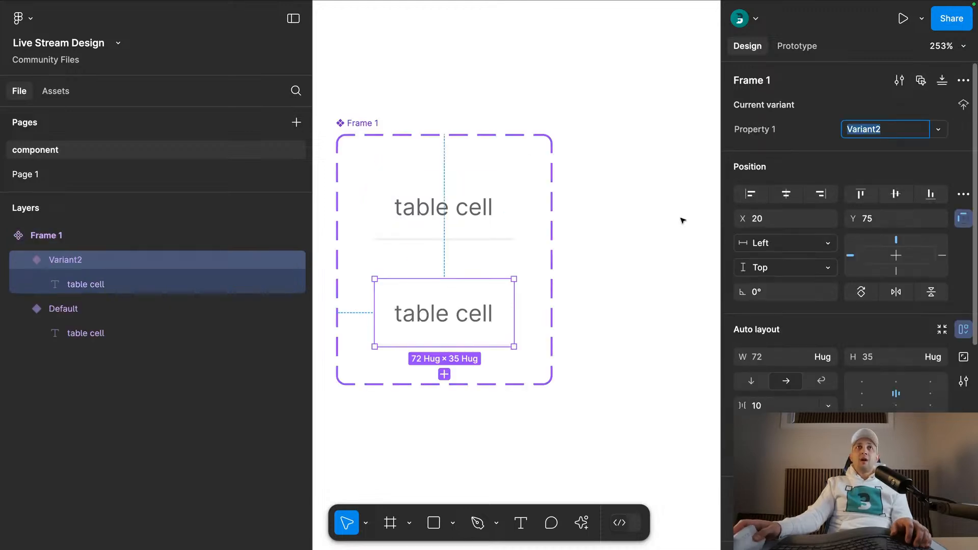
- Apply color style 15 to the text in Variant2 and set its font weight to Semi Bold
double_click(423, 313)
scroll(846, 371, down, 3)
click(769, 431)
click(584, 516)
click(799, 324)
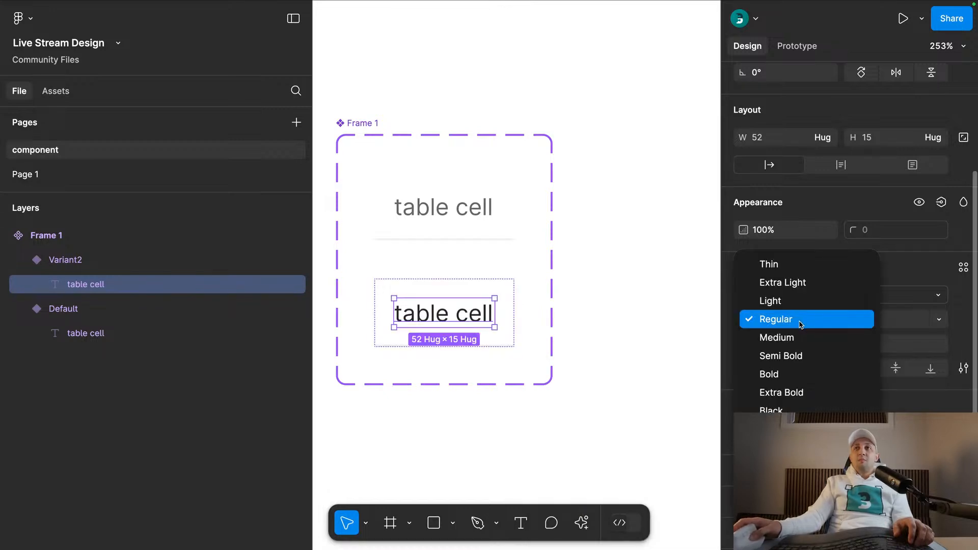
click(787, 356)
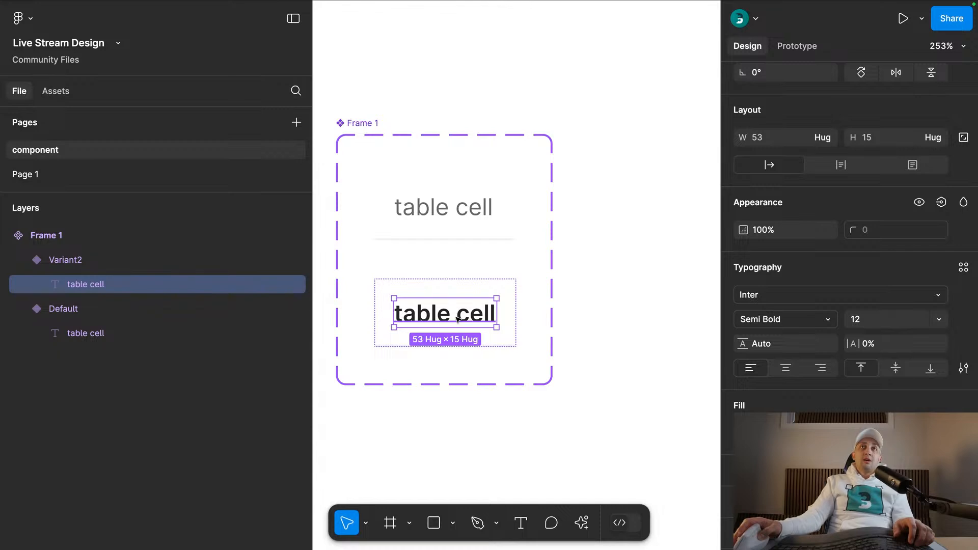
- Rename the component set as "table cell"
click(425, 209)
click(366, 124)
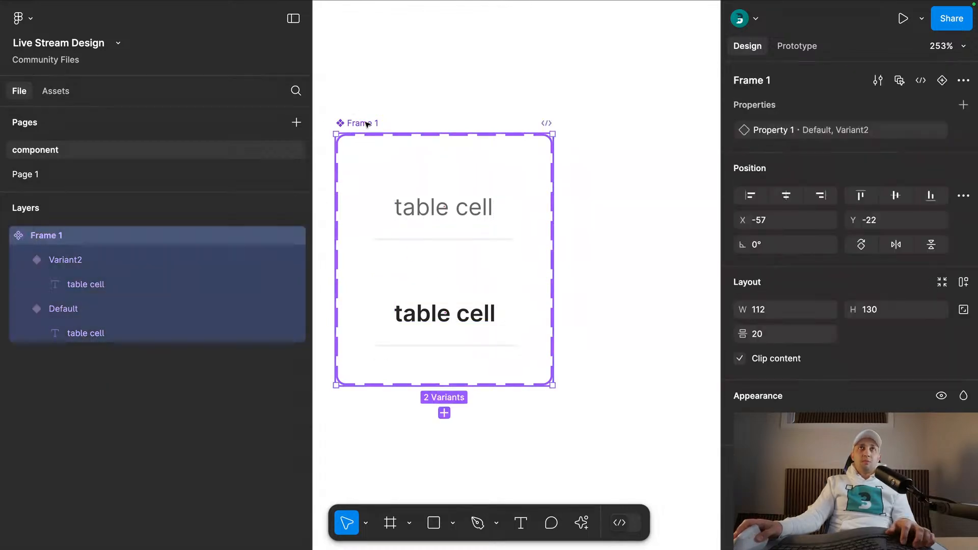
double_click(366, 124)
text(tab)
text(cell)
key(Return)
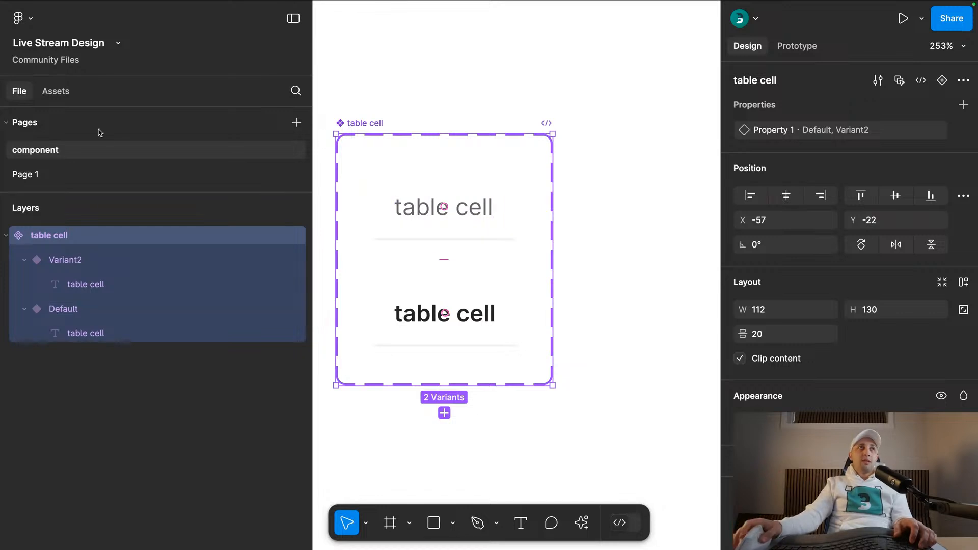
- Examine the table headers and the Incomplete, Succeeded and Failed status badges in Page 1's Transactions screenshot
click(83, 173)
scroll(535, 211, down, 2)
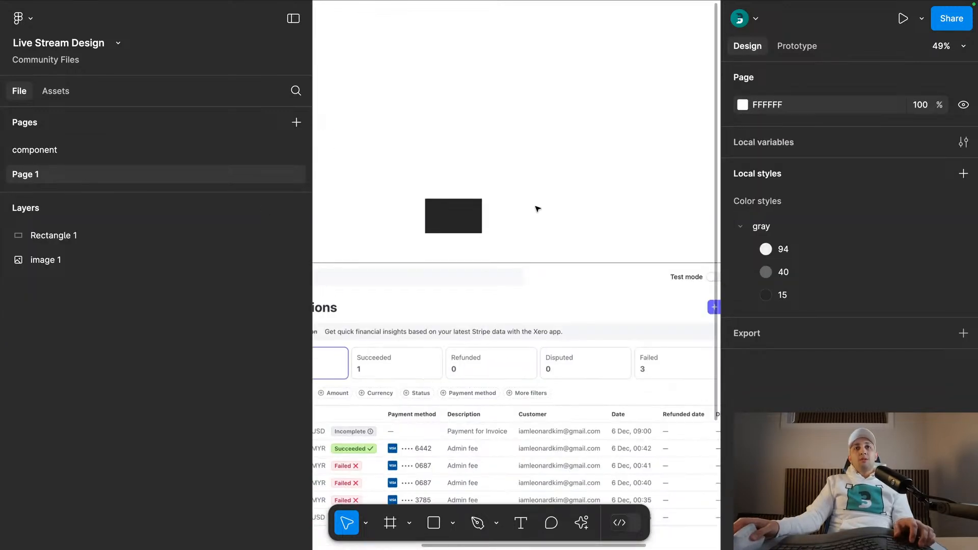
scroll(535, 208, down, 10)
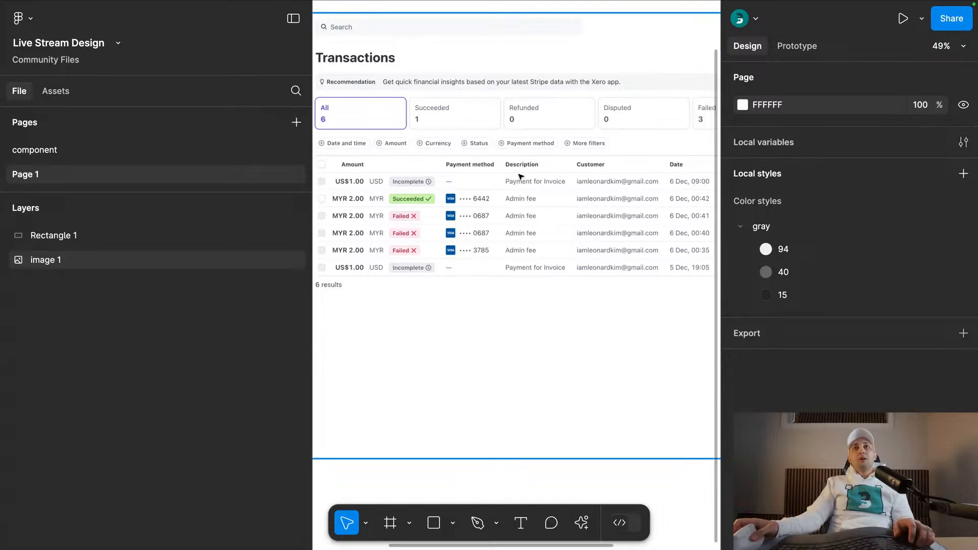
scroll(524, 176, right, 8)
scroll(555, 178, left, 8)
scroll(503, 192, up, 3)
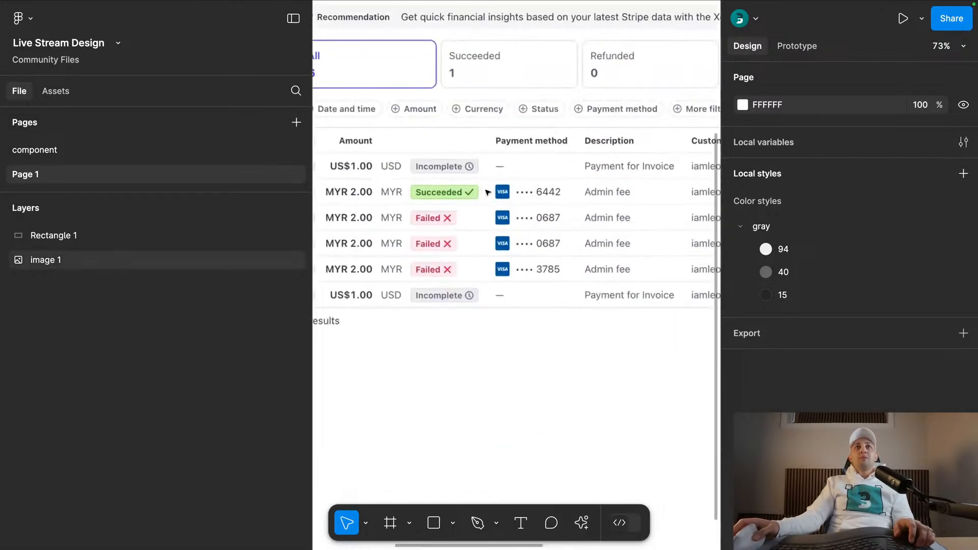
scroll(412, 168, left, 3)
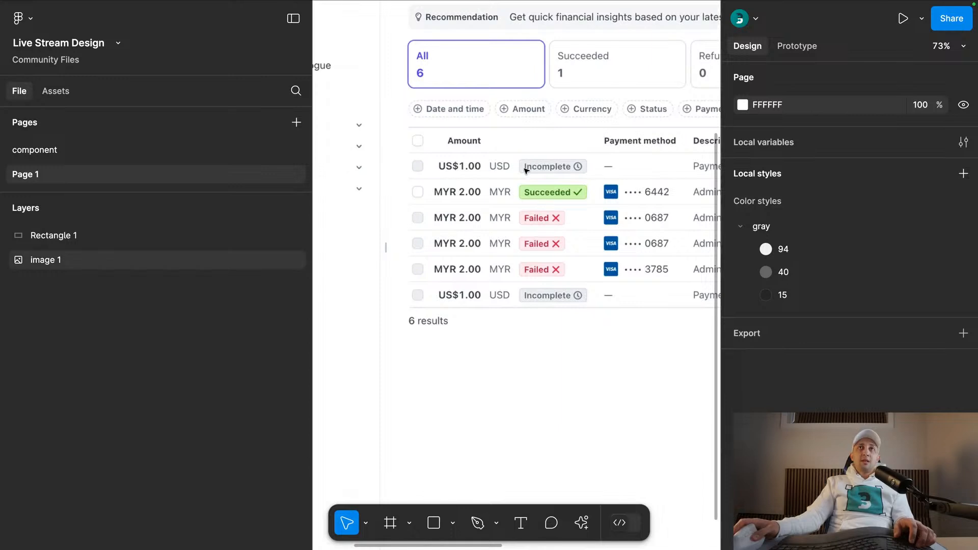
scroll(534, 172, up, 5)
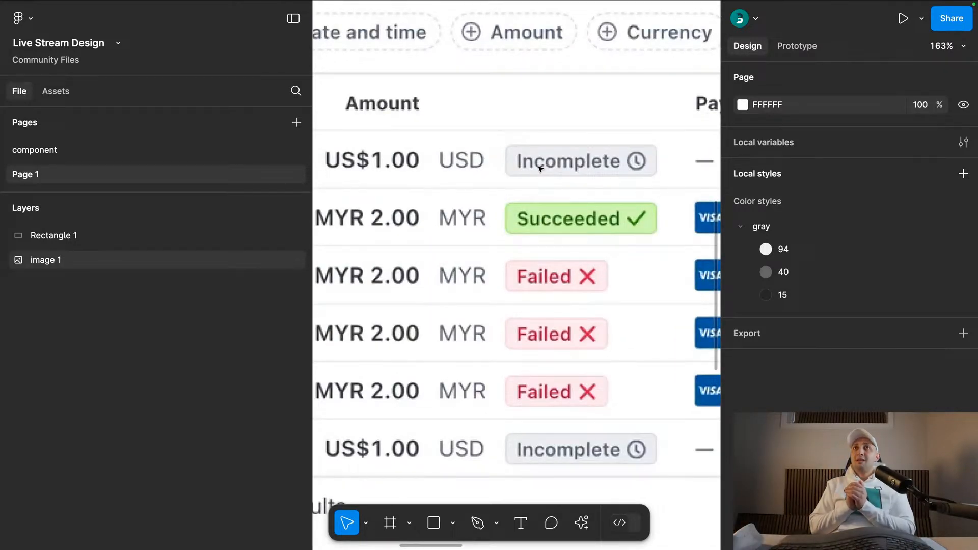
- Place an instance of the default table cell below and to the right of the component set on the component page
click(170, 150)
click(455, 208)
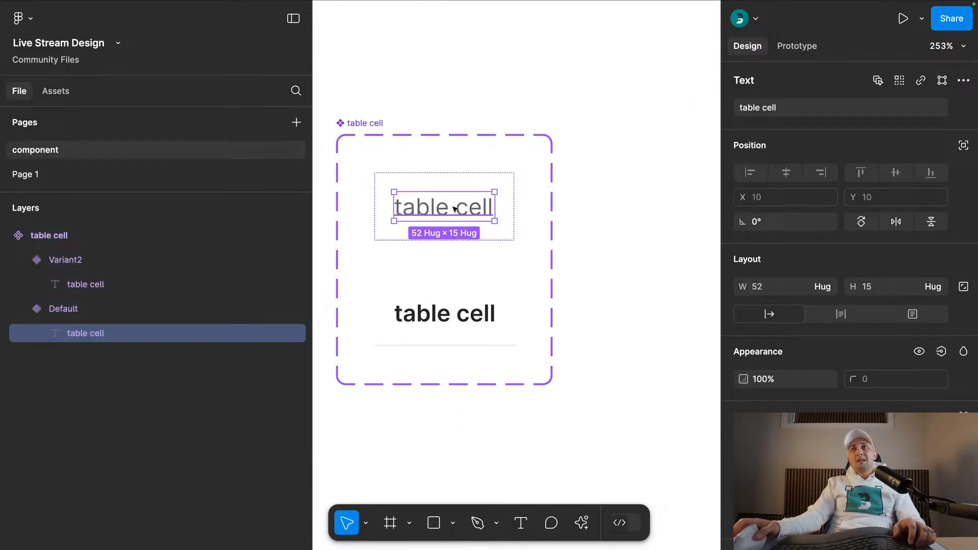
scroll(455, 209, down, 5)
click(481, 129)
alt+drag(461, 205, 583, 325)
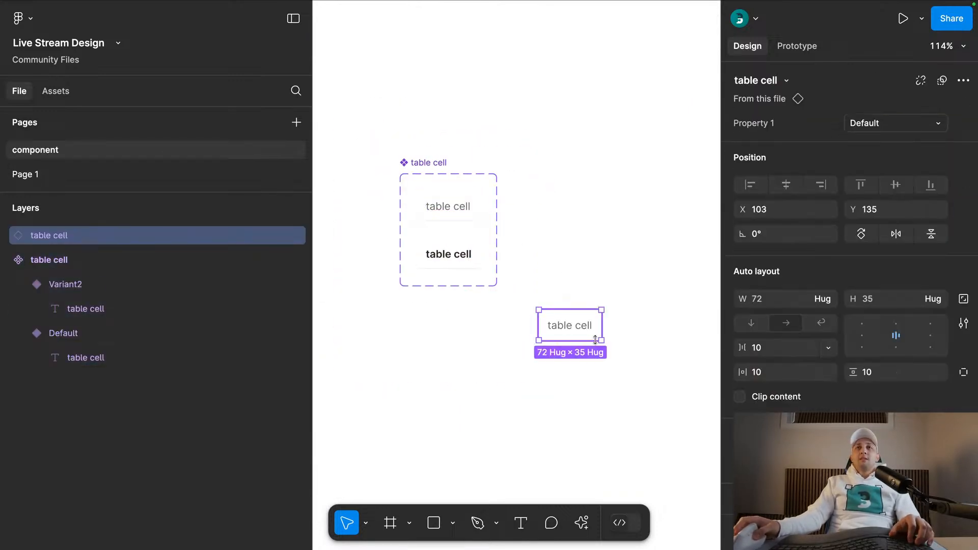
- Change the instance's text to "dsadsds" and reposition the instance below the component set
click(512, 327)
scroll(512, 326, right, 2)
scroll(512, 326, down, 1)
click(484, 280)
double_click(478, 277)
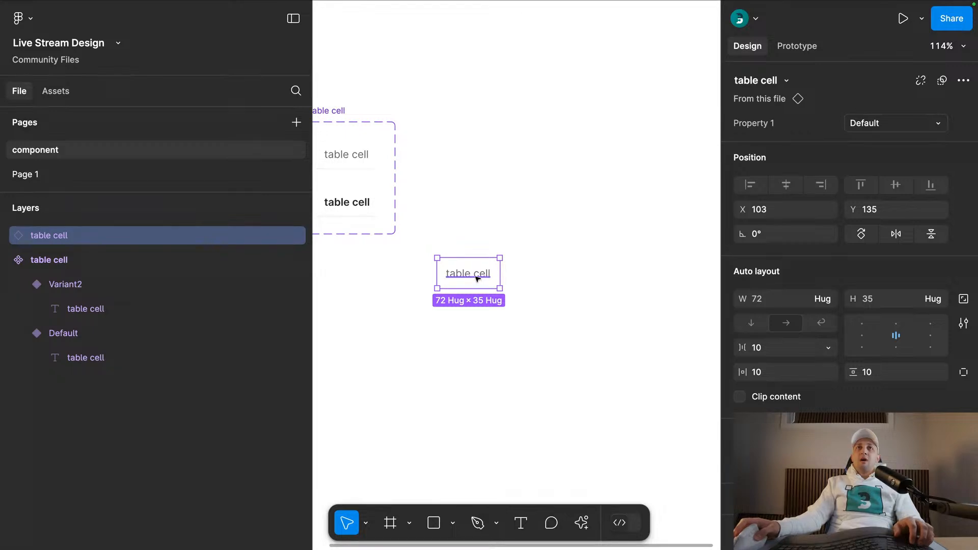
text(dsadsds)
click(542, 276)
drag(539, 277, 584, 308)
drag(492, 313, 472, 345)
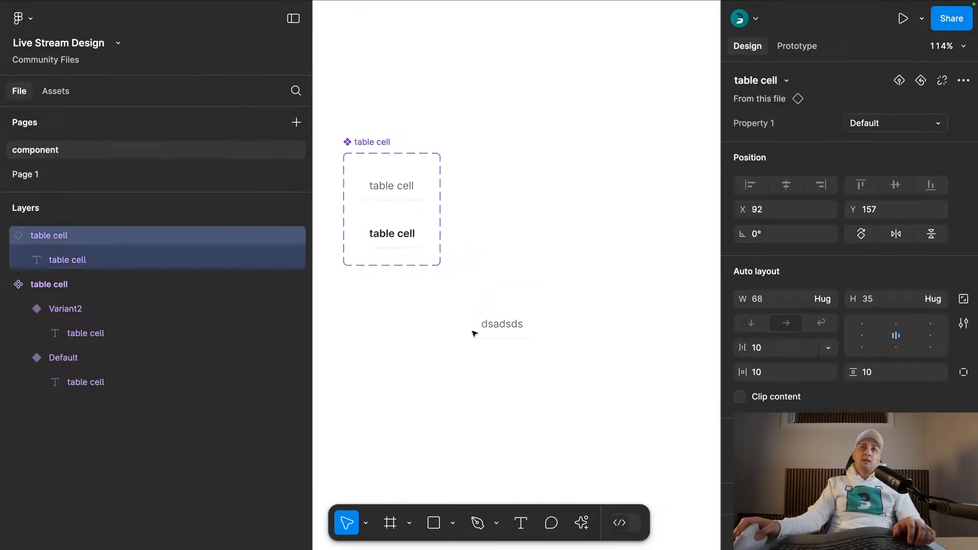
- Switch the instance's Property 1 to Variant2 and check its text layer
click(889, 124)
click(836, 140)
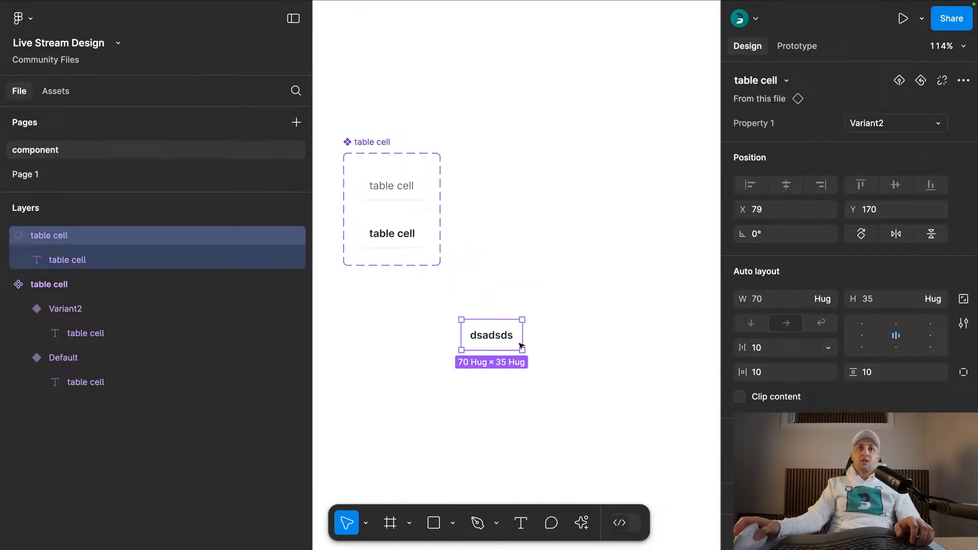
click(487, 379)
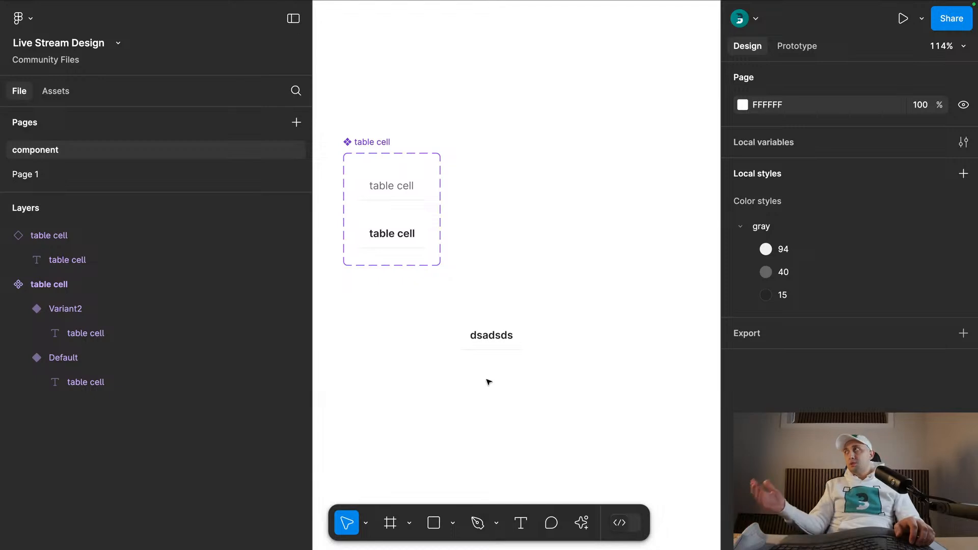
double_click(504, 341)
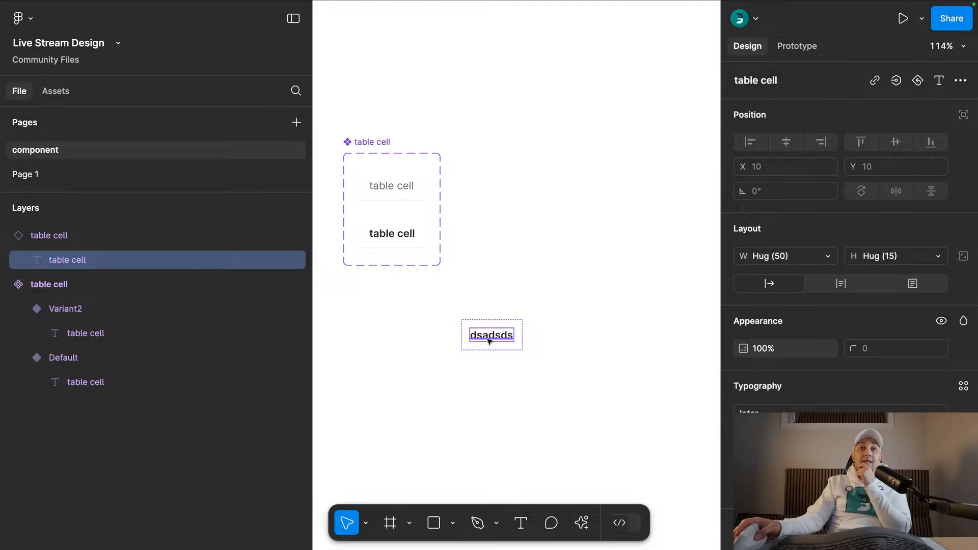
- Copy the text layer of the Default variant to the empty canvas above the component set
click(511, 302)
scroll(506, 227, up, 5)
scroll(507, 227, left, 2)
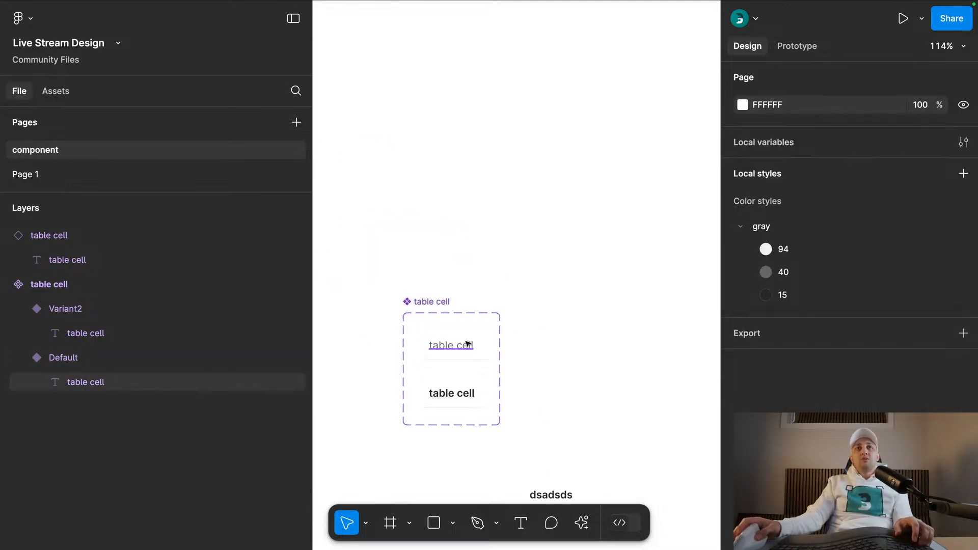
double_click(463, 346)
drag(460, 346, 460, 233)
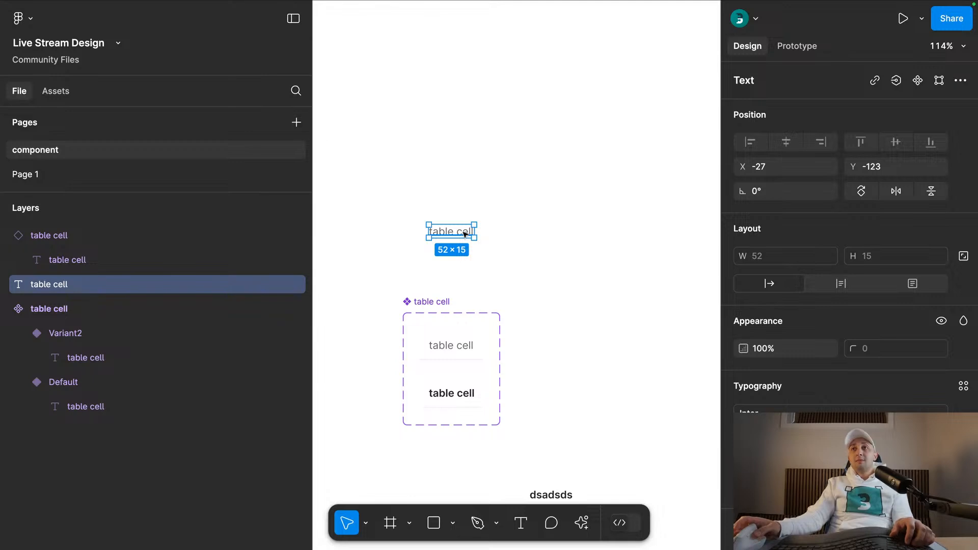
- Convert the copied text layer above the component set into its own component and name it "table text"
click(919, 80)
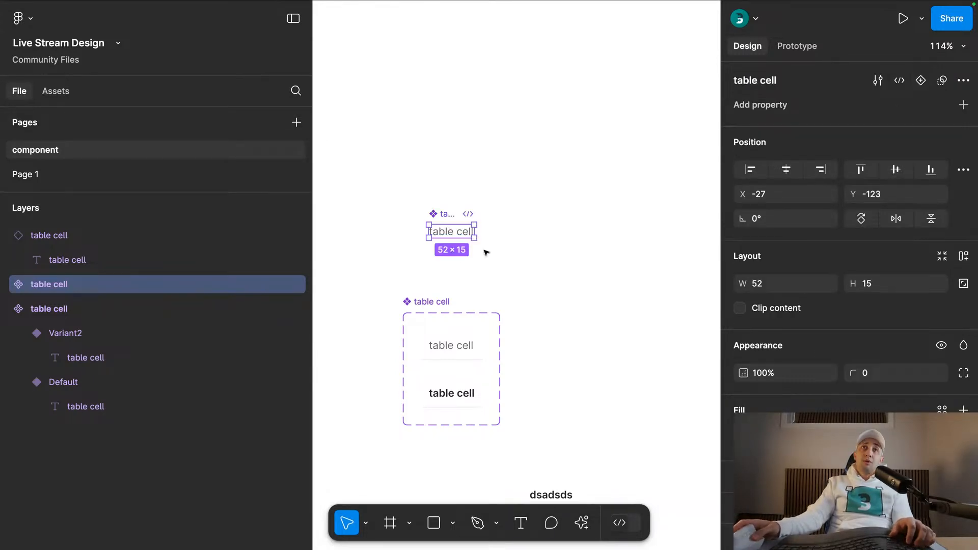
double_click(444, 213)
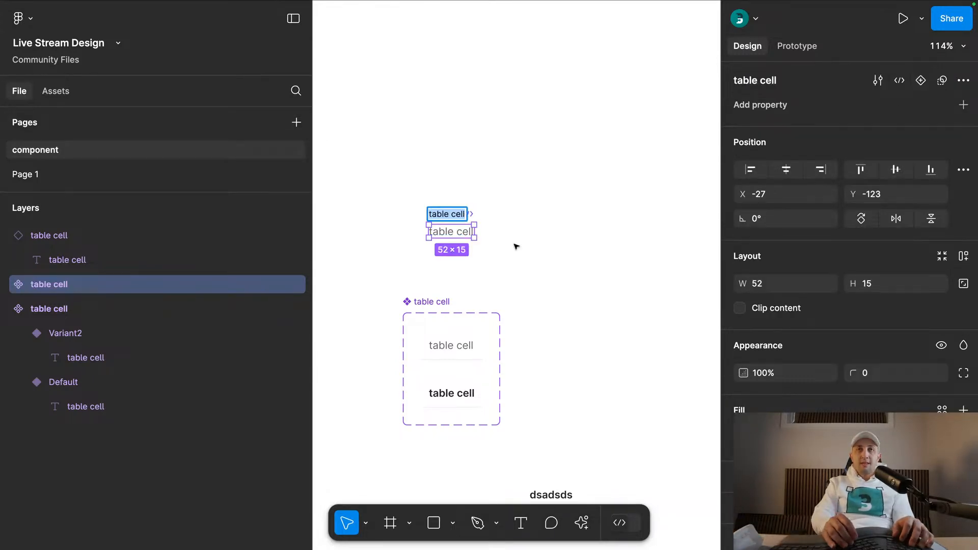
text(ty)
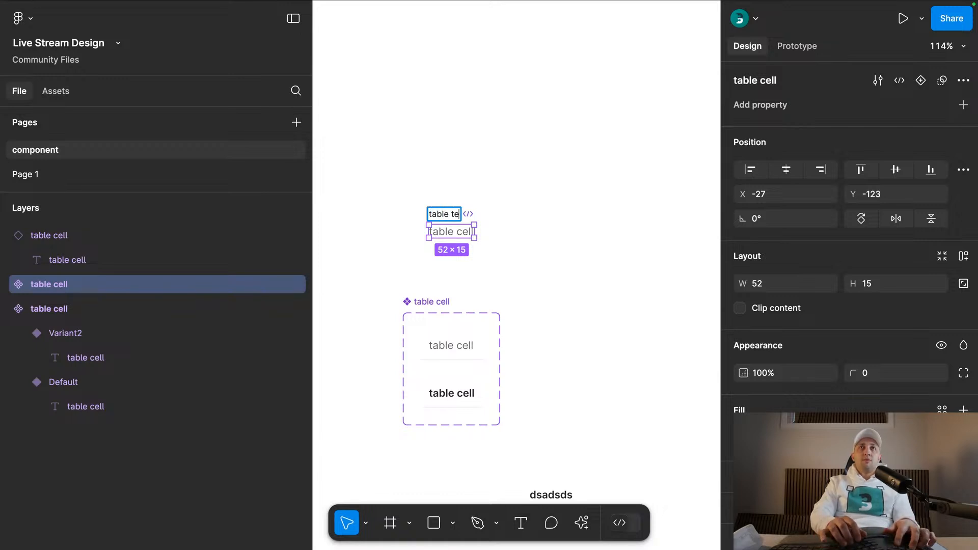
key(Return)
click(507, 284)
scroll(506, 283, up, 3)
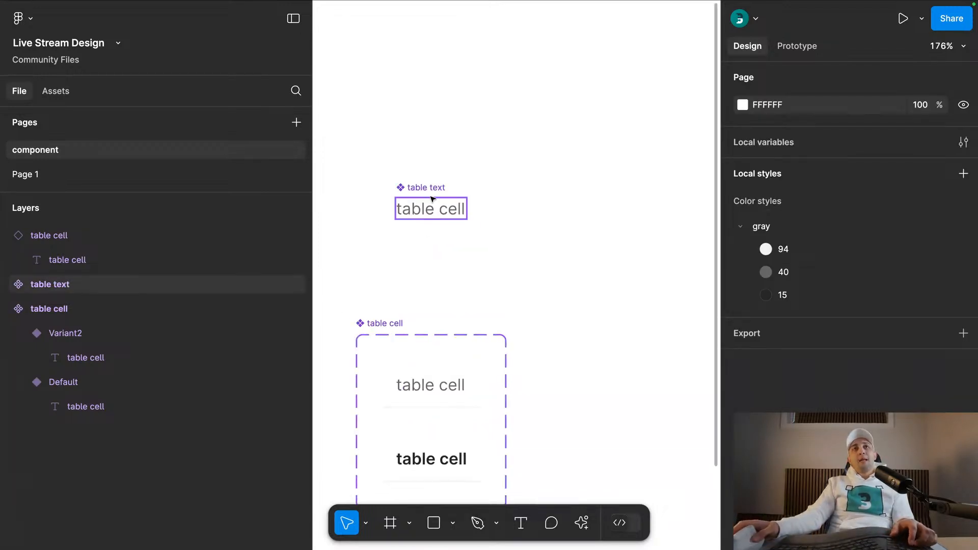
click(439, 200)
drag(439, 200, 553, 223)
key(cmd+z)
- Replace the text layers in both table cell variants with instances of the table text component
scroll(491, 244, down, 1)
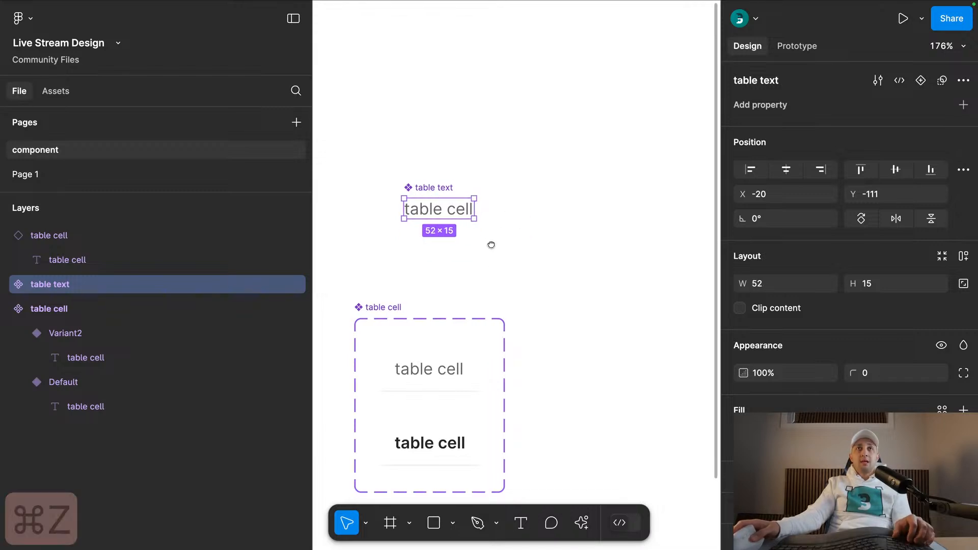
scroll(491, 244, down, 4)
drag(425, 149, 554, 227)
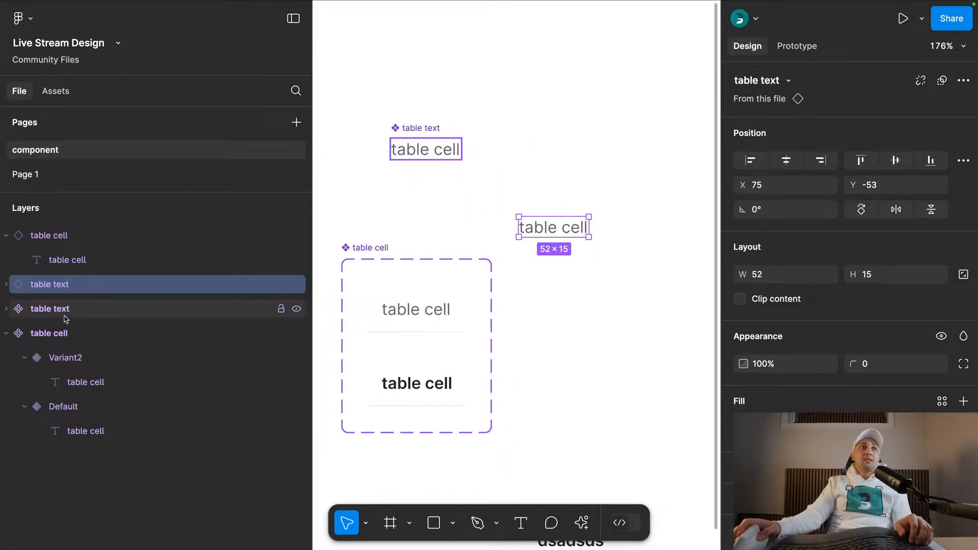
key(super+x)
super+click(434, 314)
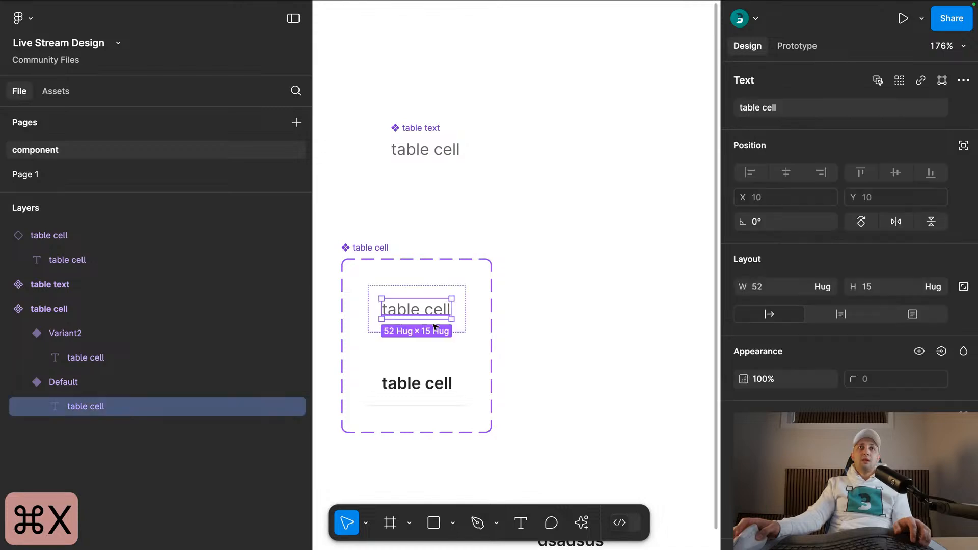
shift+super+click(421, 377)
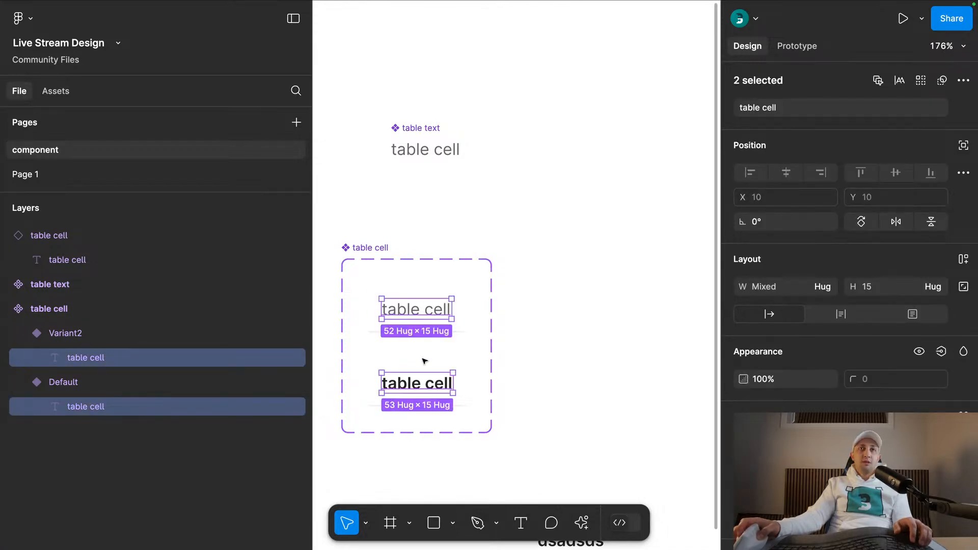
key(shift+super+r)
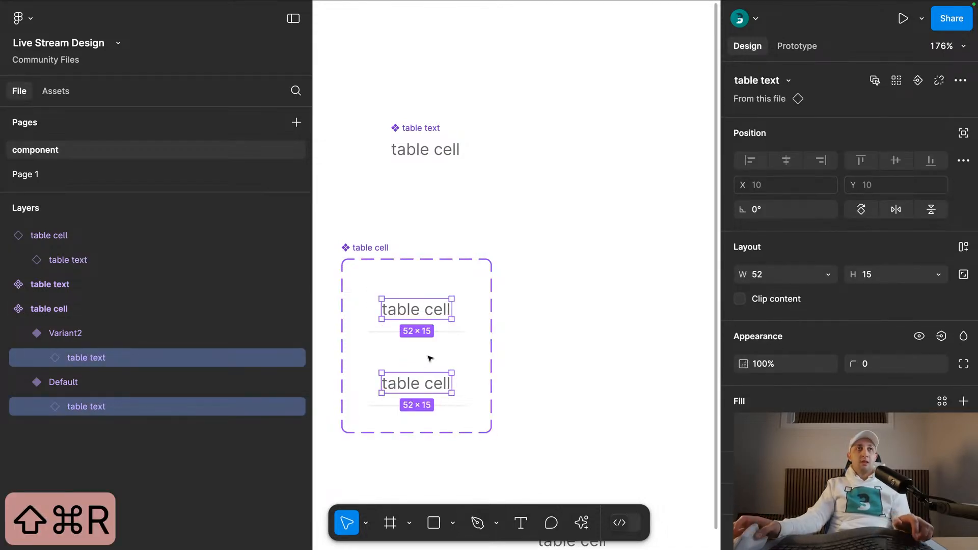
- Change the text of the table cell instance below the component set to "dsadasdsdsad"
click(526, 264)
scroll(509, 265, down, 5)
scroll(509, 265, right, 2)
click(481, 278)
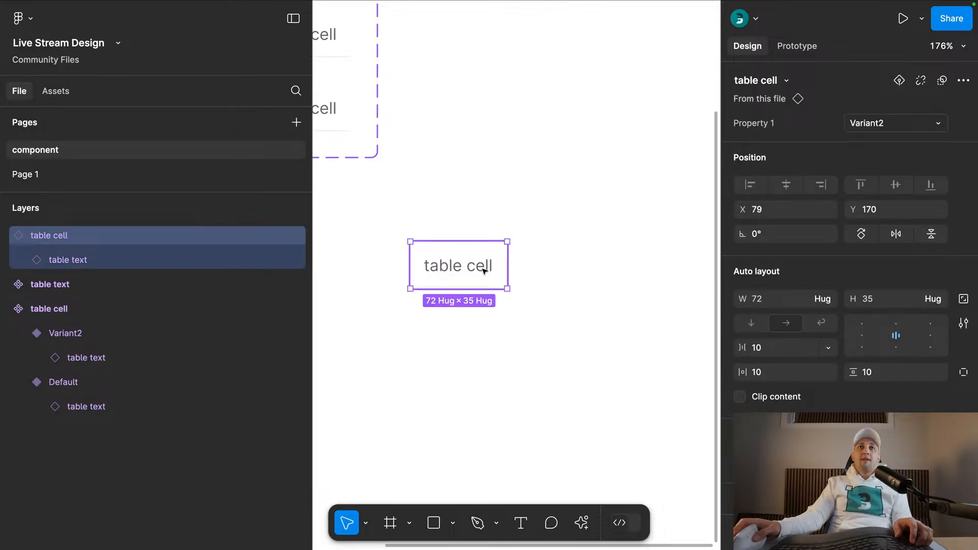
double_click(484, 270)
key(Return)
text(dsadasdsdsad)
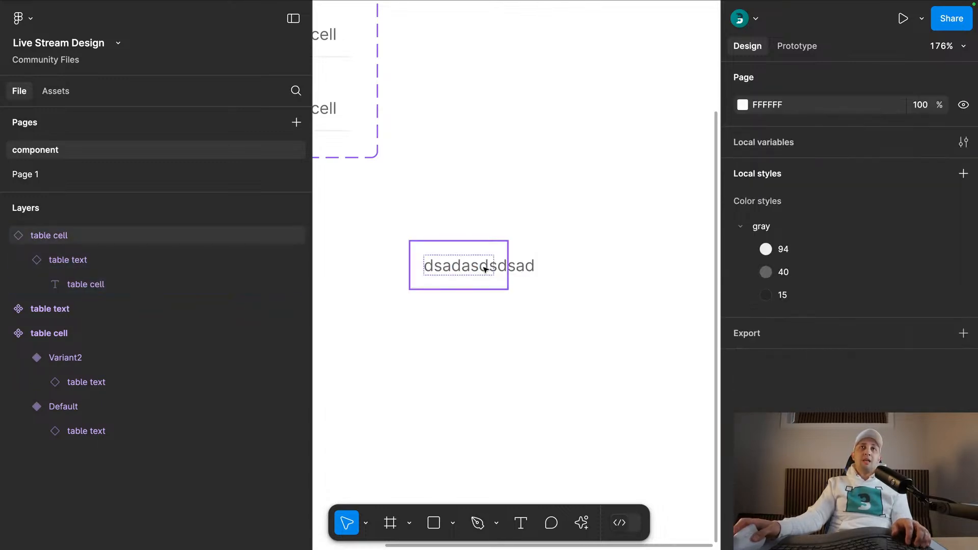
key(Escape)
- Check the swap options for the table text nested in the table cell instance
scroll(474, 337, up, 1)
scroll(474, 336, left, 1)
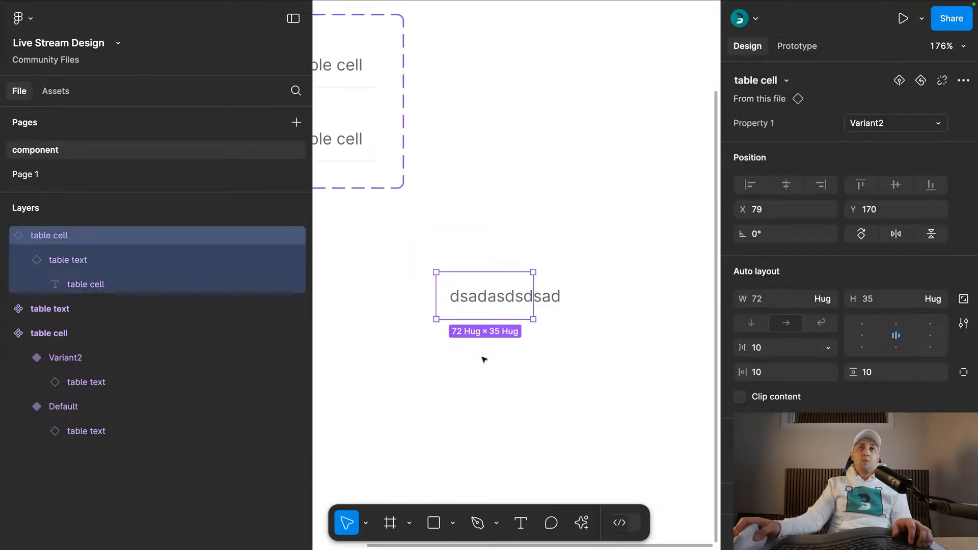
double_click(480, 297)
click(759, 99)
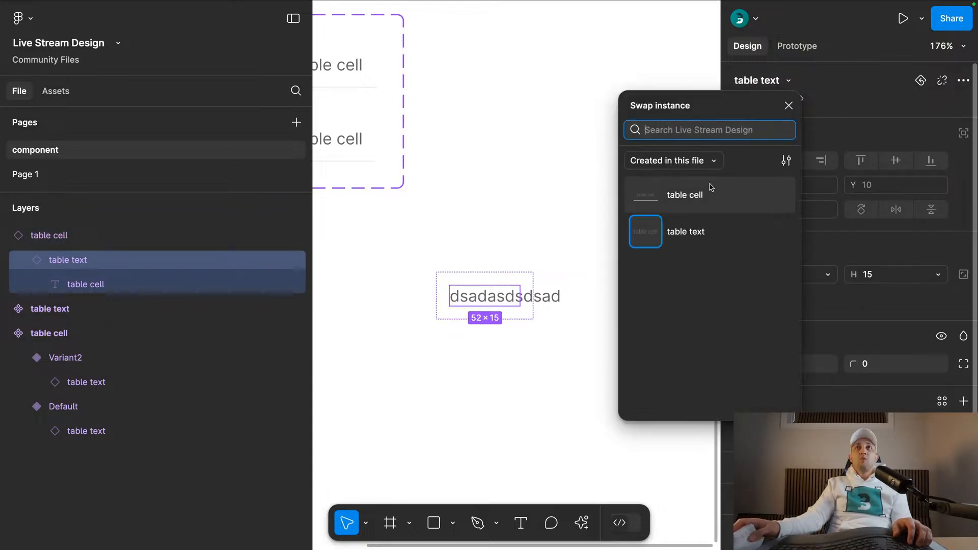
click(535, 210)
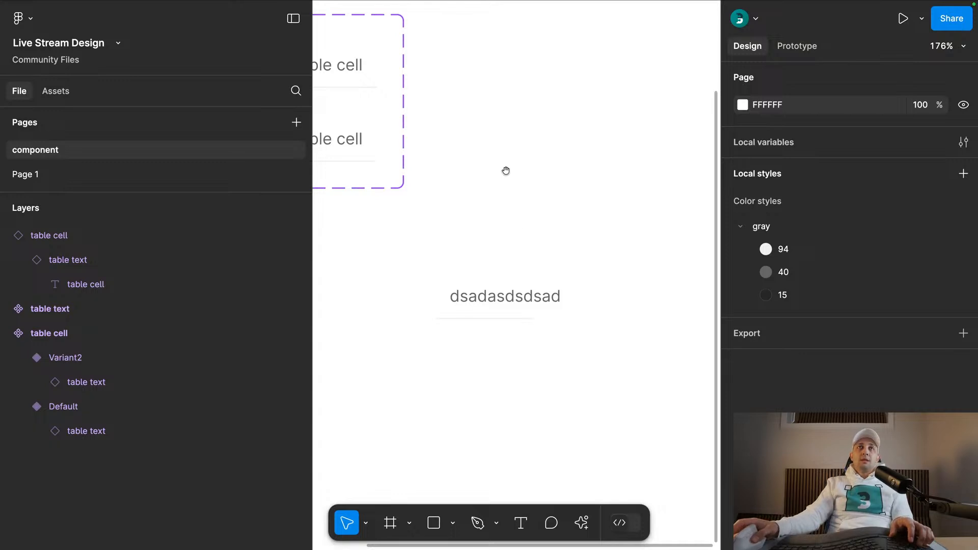
- Review the transactions table in the reference screenshot on Page 1 and return to the component page
scroll(507, 176, up, 5)
scroll(590, 319, down, 3)
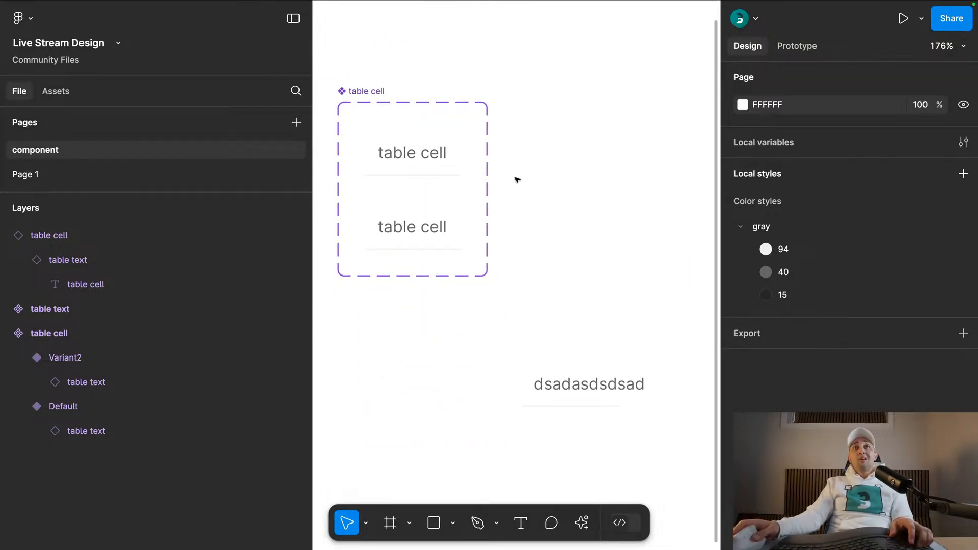
scroll(517, 180, up, 5)
click(385, 155)
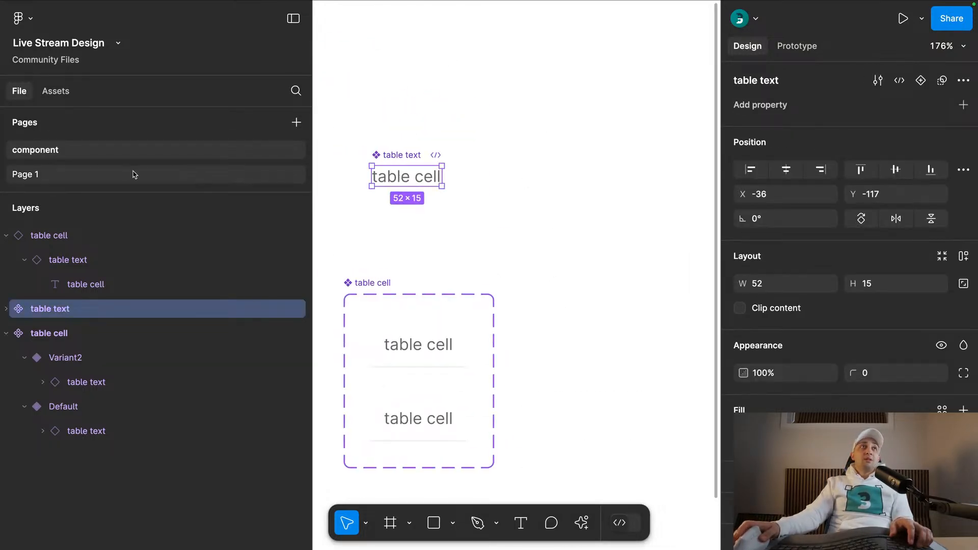
click(135, 174)
scroll(580, 223, down, 3)
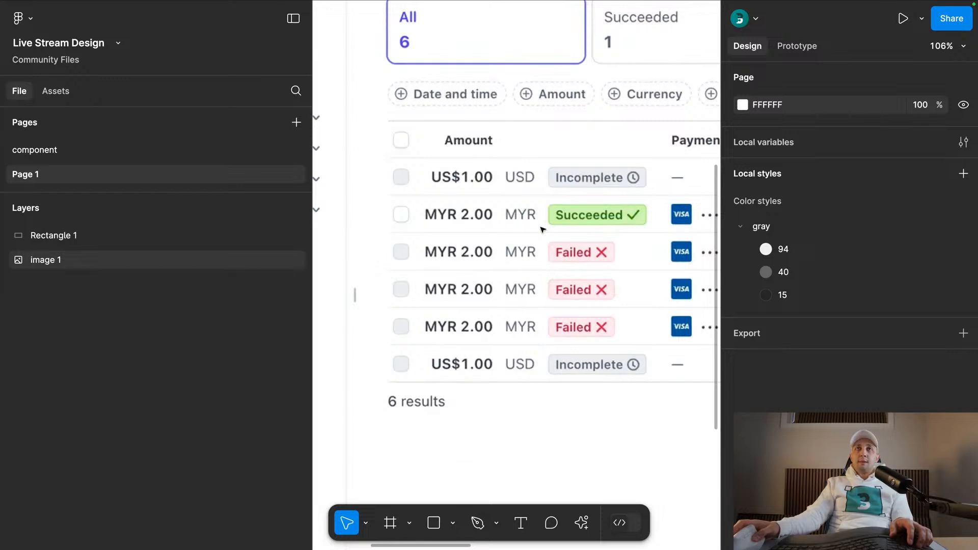
click(92, 155)
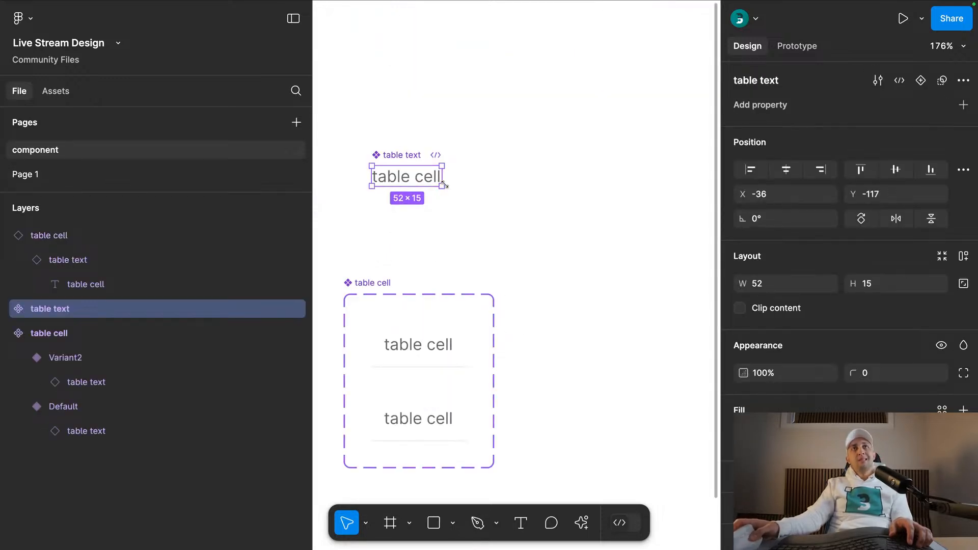
- Change the text inside the main table text component to "dasdasdsa"
double_click(410, 174)
text(dasdasdsa)
click(459, 189)
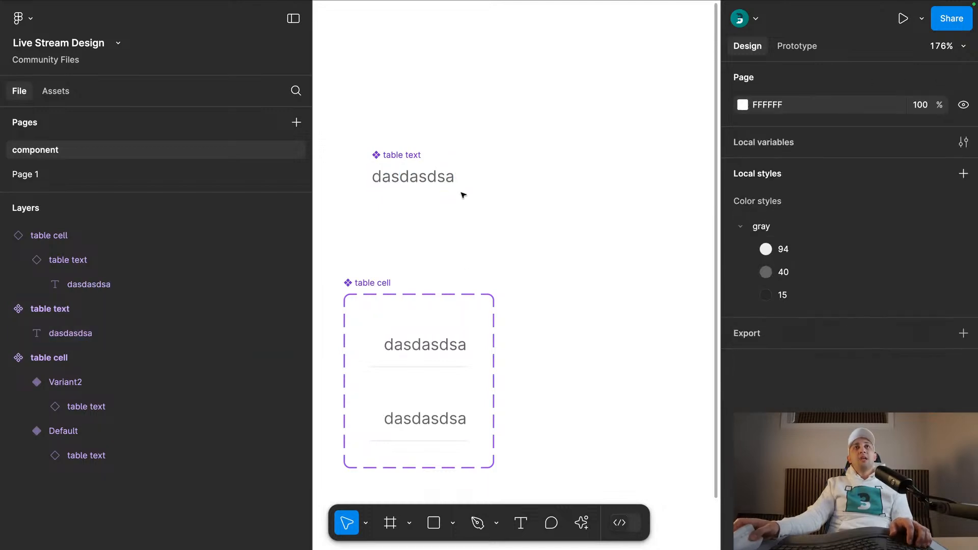
- Rename the text layer inside the table text component to "label"
click(403, 159)
click(424, 177)
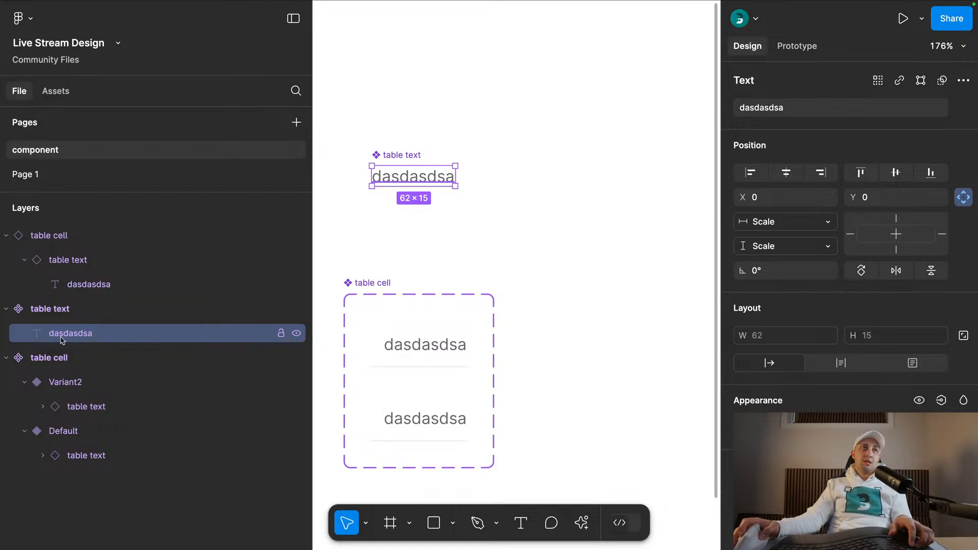
double_click(60, 333)
text(label)
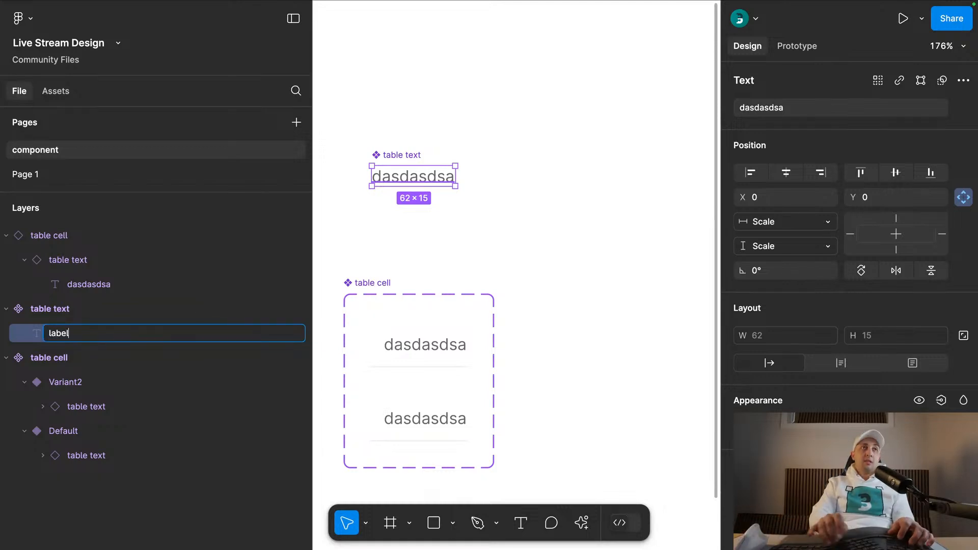
key(Return)
scroll(740, 346, down, 3)
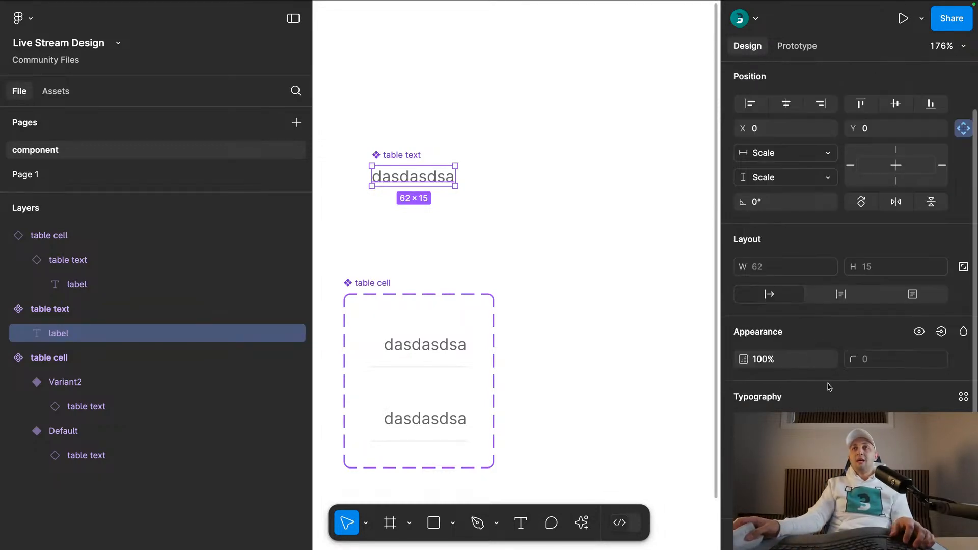
click(662, 186)
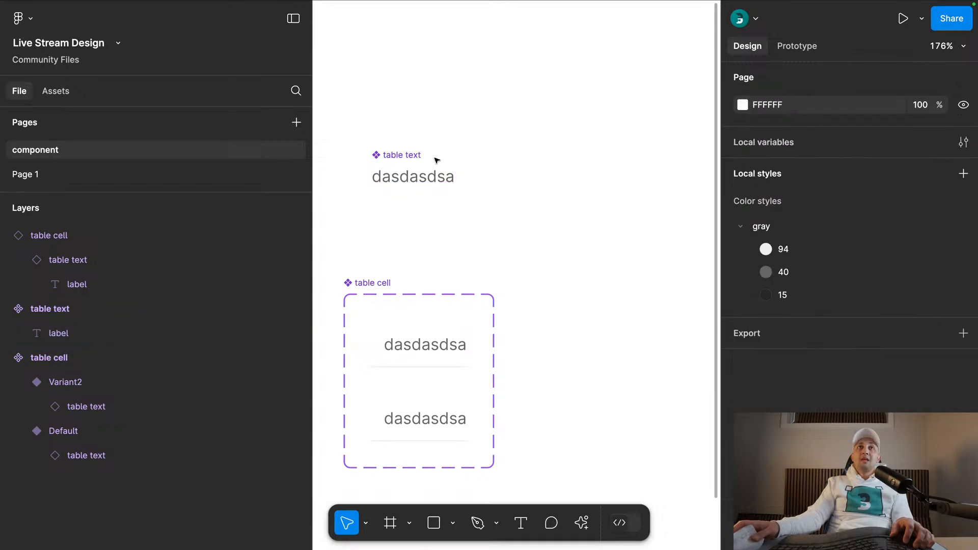
- Add auto layout to the table text component and set its label's width to Fill
click(413, 159)
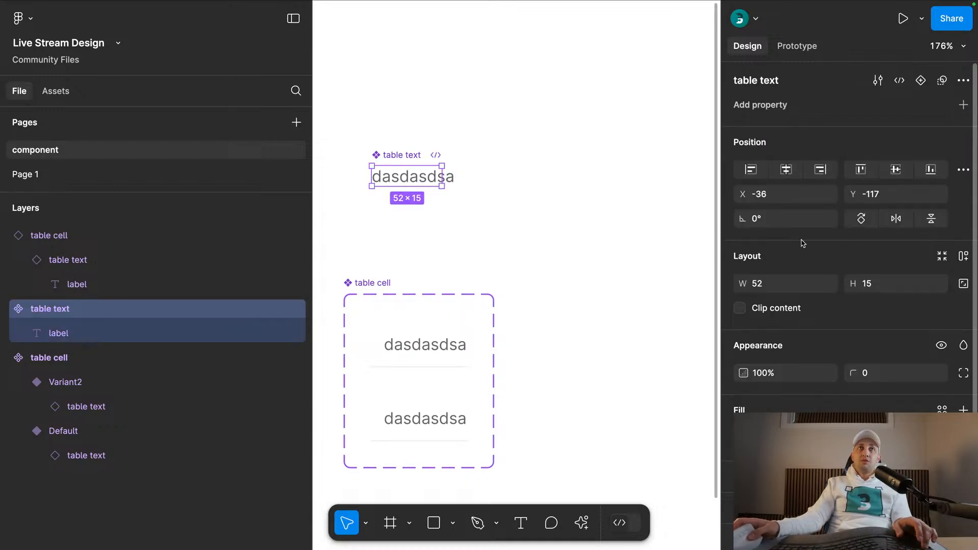
key(shift+a)
key(Return)
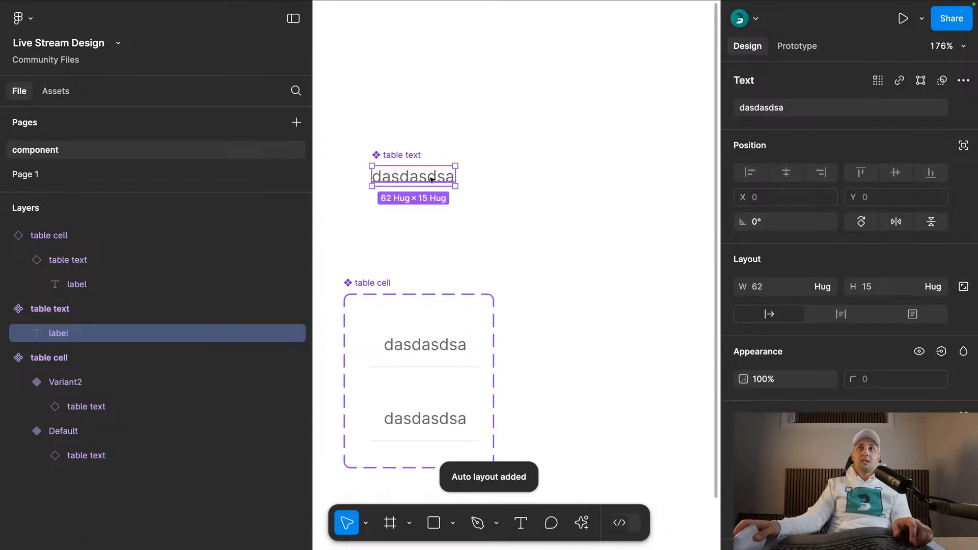
click(831, 290)
click(806, 305)
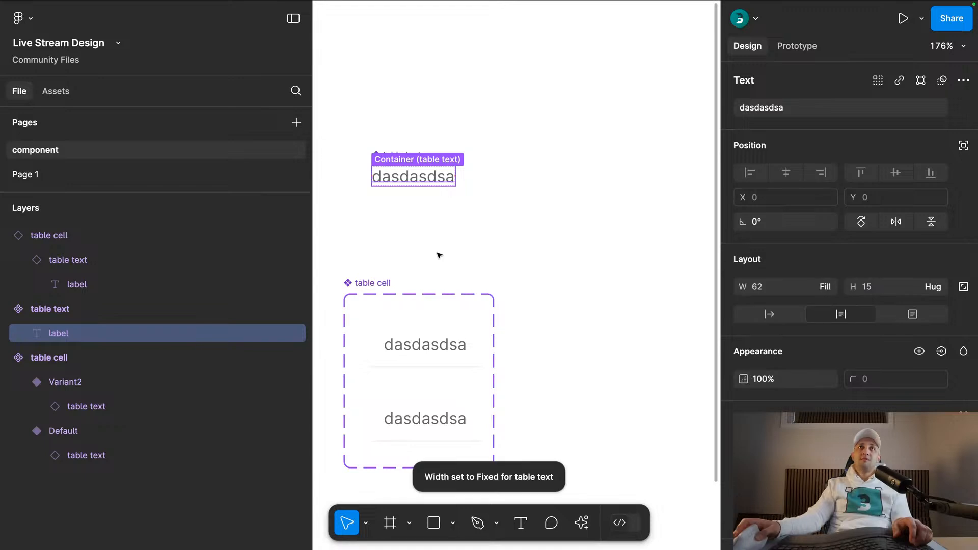
click(551, 260)
- Widen the table text component to about 117, keeping its height on Hug, and check its label's sizing
click(408, 173)
drag(461, 170, 530, 175)
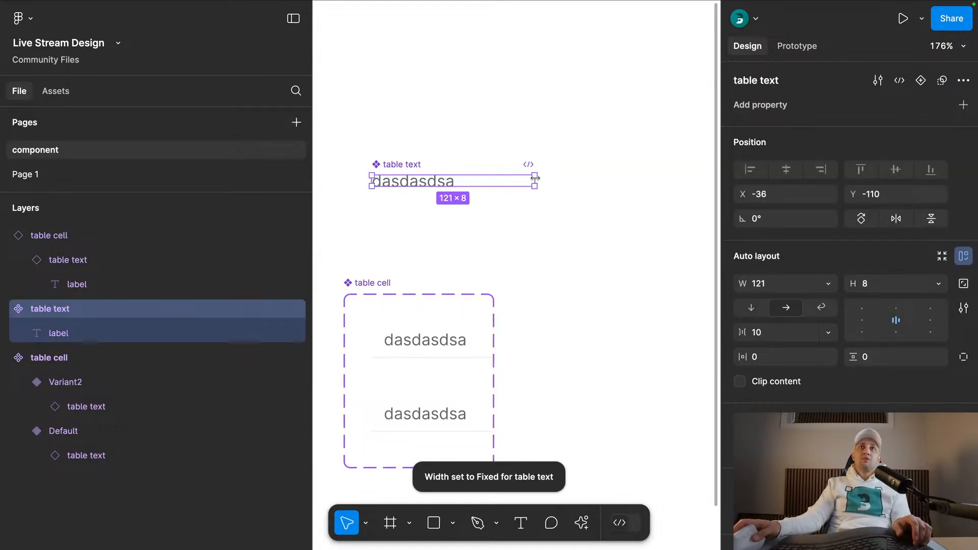
key(super+z)
drag(455, 173, 530, 176)
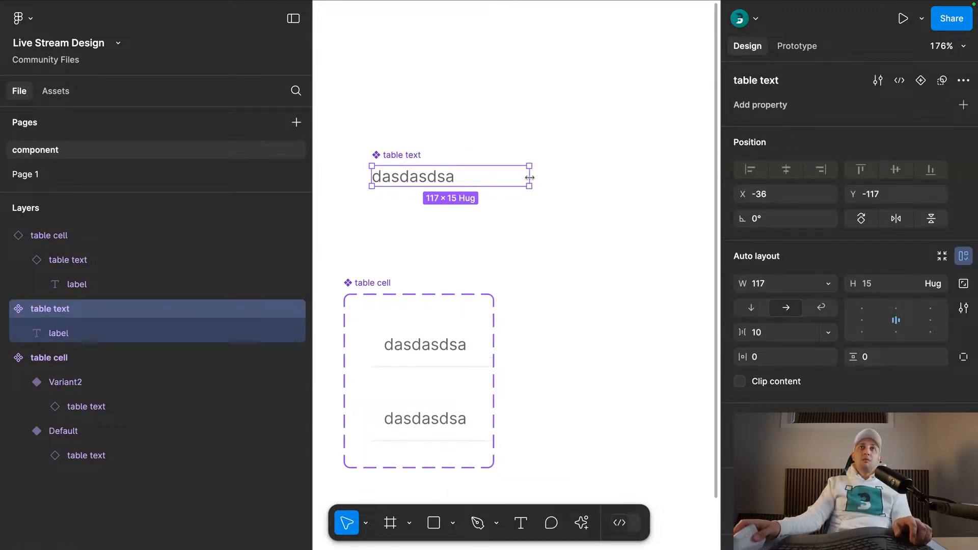
double_click(423, 179)
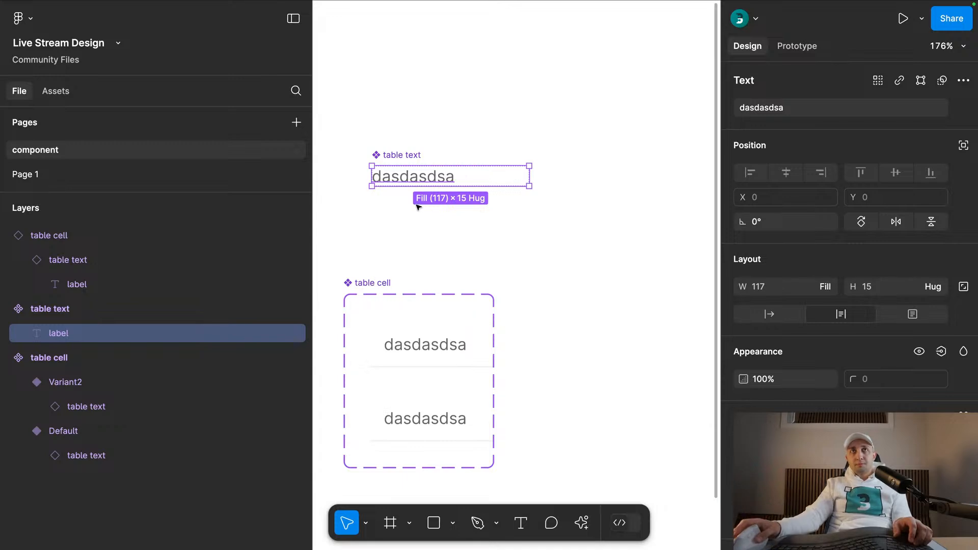
click(454, 229)
- Narrow the table cell instance below the component set to a width of about 42
scroll(491, 124, down, 6)
scroll(491, 124, right, 3)
click(453, 282)
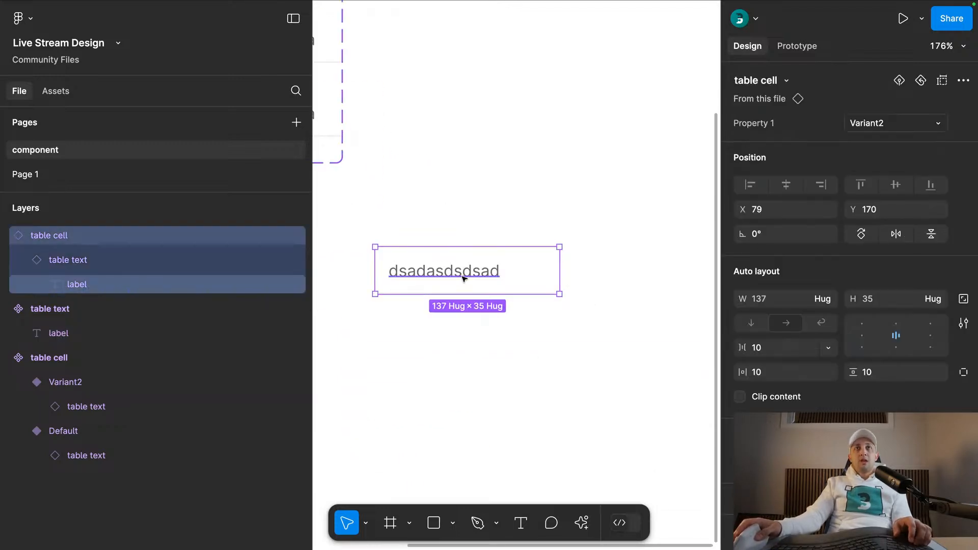
drag(561, 275, 432, 283)
drag(430, 177, 661, 278)
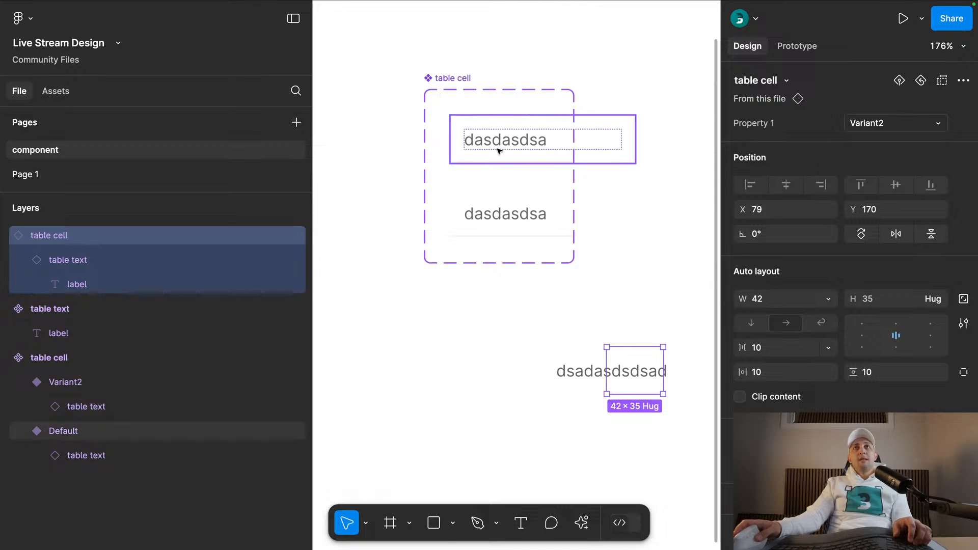
- Move the table cell instance to the empty area directly below the component set
click(457, 81)
scroll(561, 178, down, 1)
drag(614, 204, 429, 172)
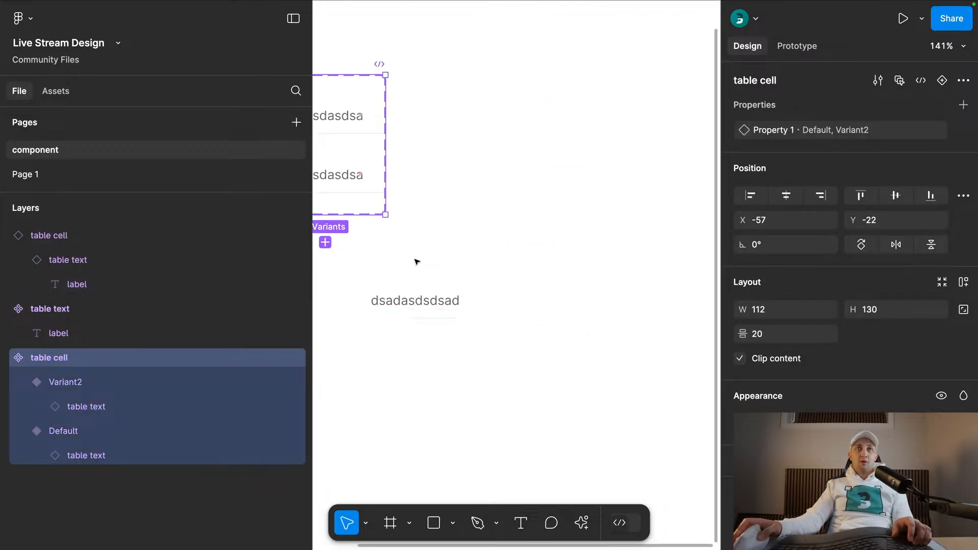
scroll(417, 262, left, 3)
click(447, 236)
drag(494, 291, 401, 370)
click(456, 252)
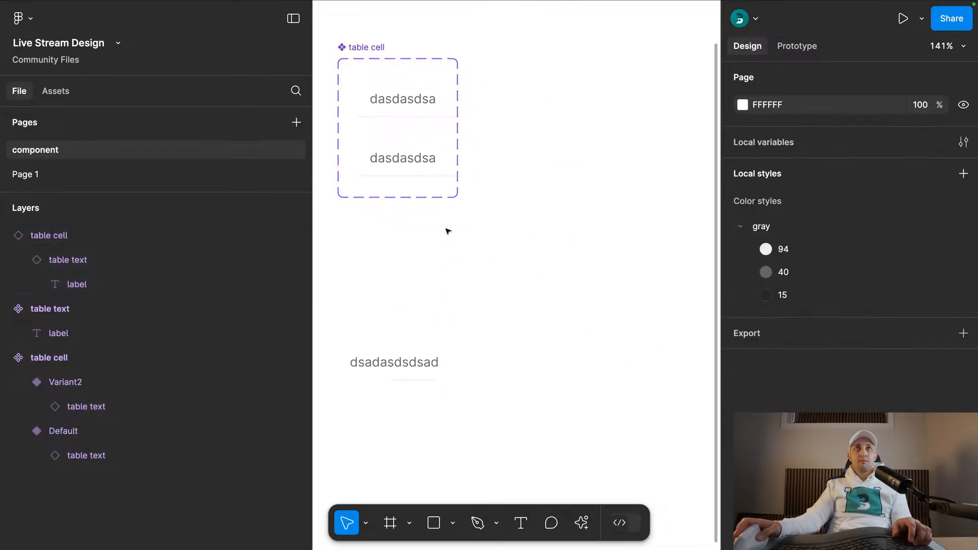
- Enlarge the table cell component set to about 224 × 192 and set both nested table text instances' width to Fill container
click(368, 48)
drag(458, 197, 578, 264)
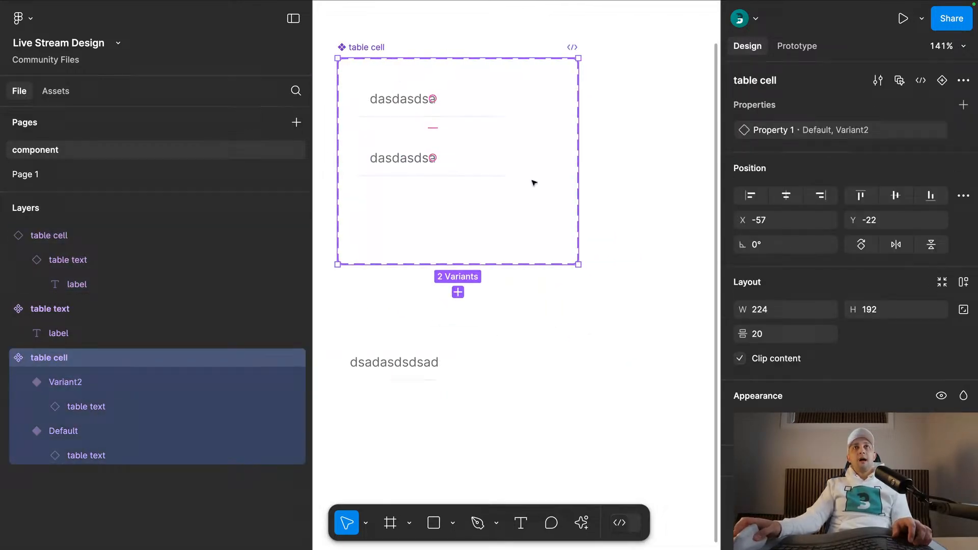
double_click(430, 98)
shift+click(405, 158)
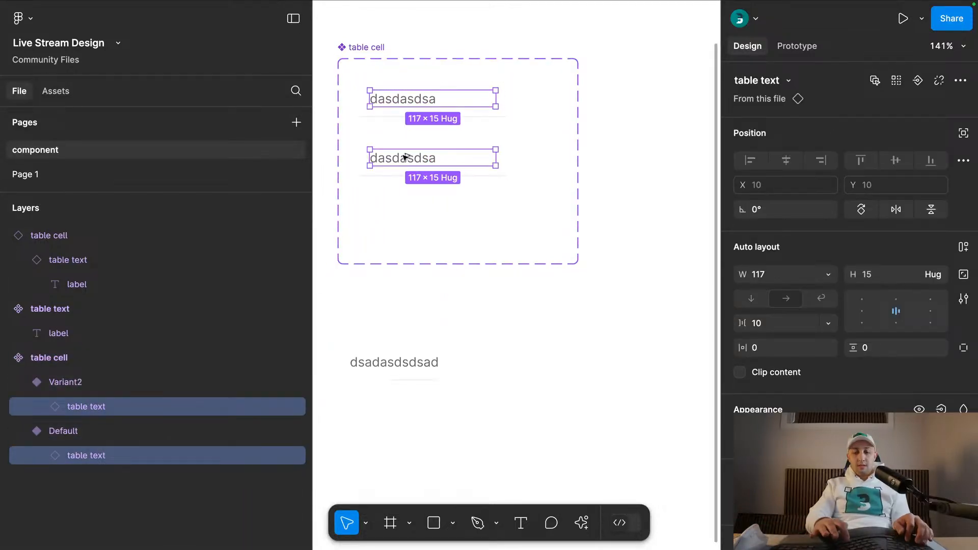
key(alt+l)
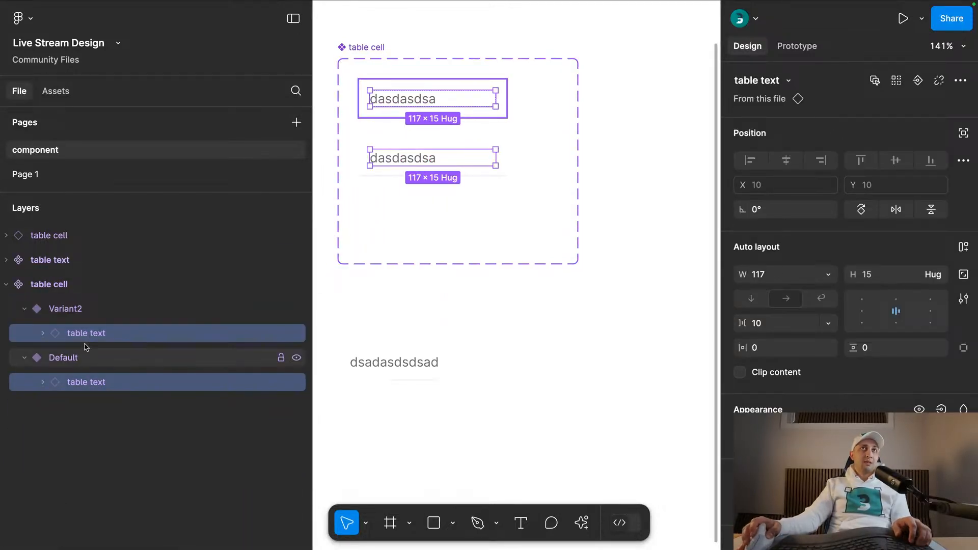
click(828, 274)
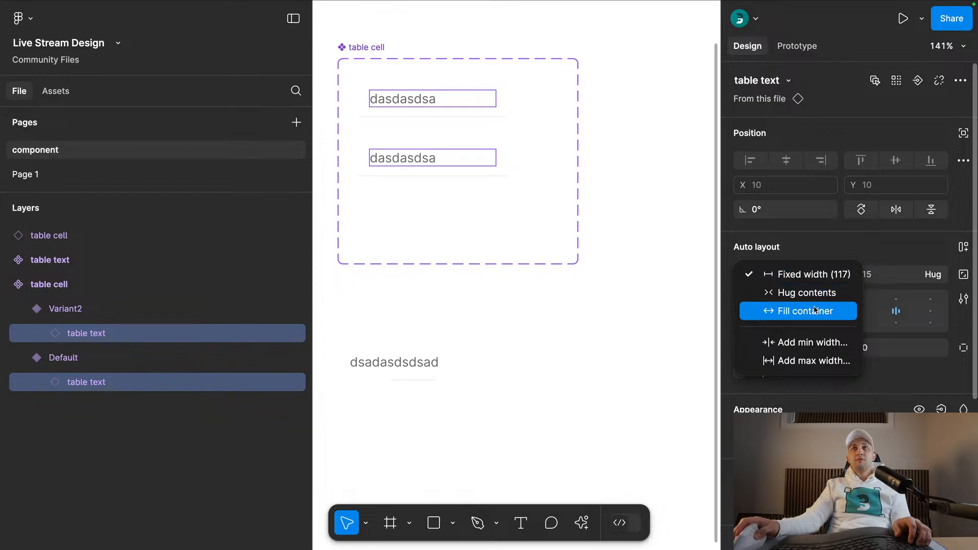
click(754, 310)
click(437, 336)
- Widen the table cell instance below the component set until its text fits on one line
scroll(436, 335, down, 3)
scroll(489, 229, up, 3)
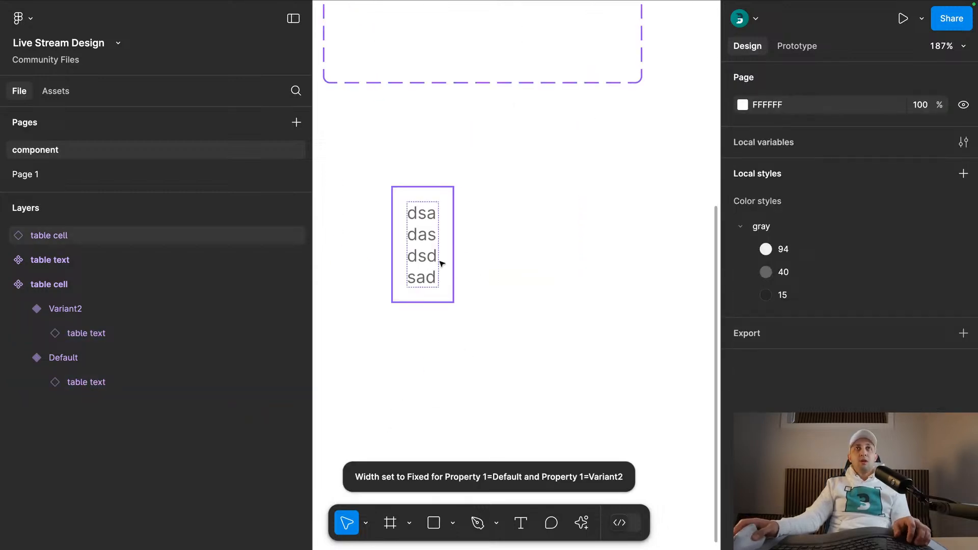
click(445, 257)
drag(452, 252, 635, 248)
scroll(552, 303, down, 3)
click(551, 303)
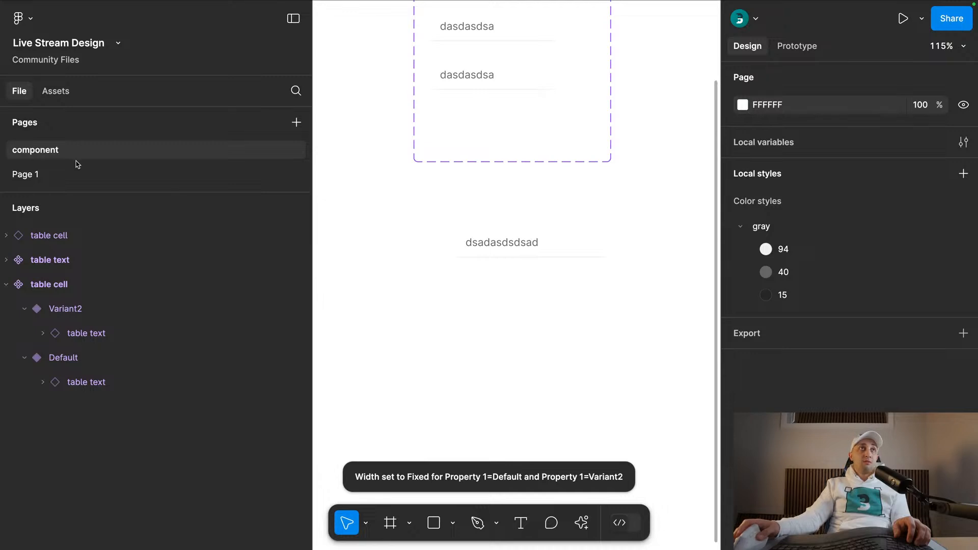
- Open Page 1 and fill the rectangle above the Transactions screenshot with the pale pink sampled from a Failed badge's background
click(102, 176)
drag(587, 192, 511, 225)
scroll(512, 287, down, 3)
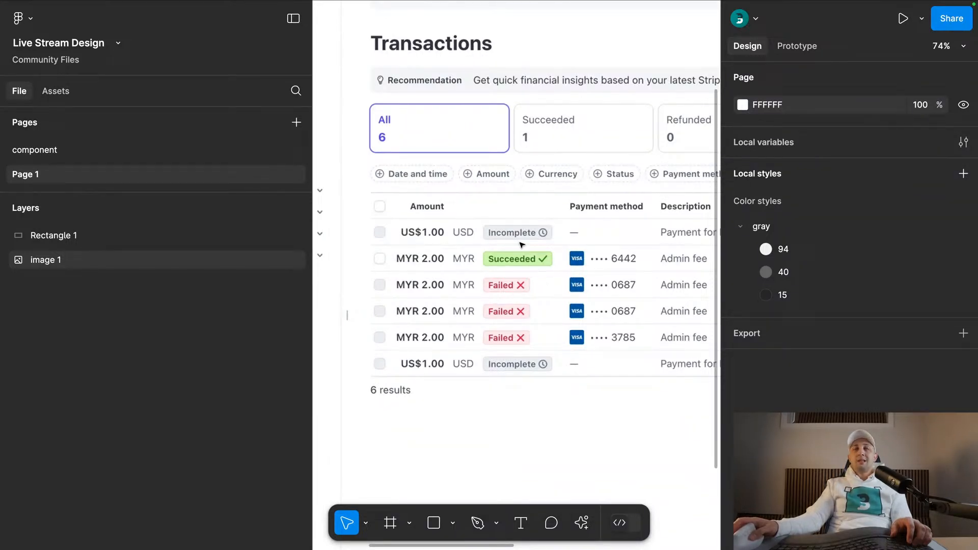
scroll(523, 245, up, 5)
scroll(518, 245, down, 5)
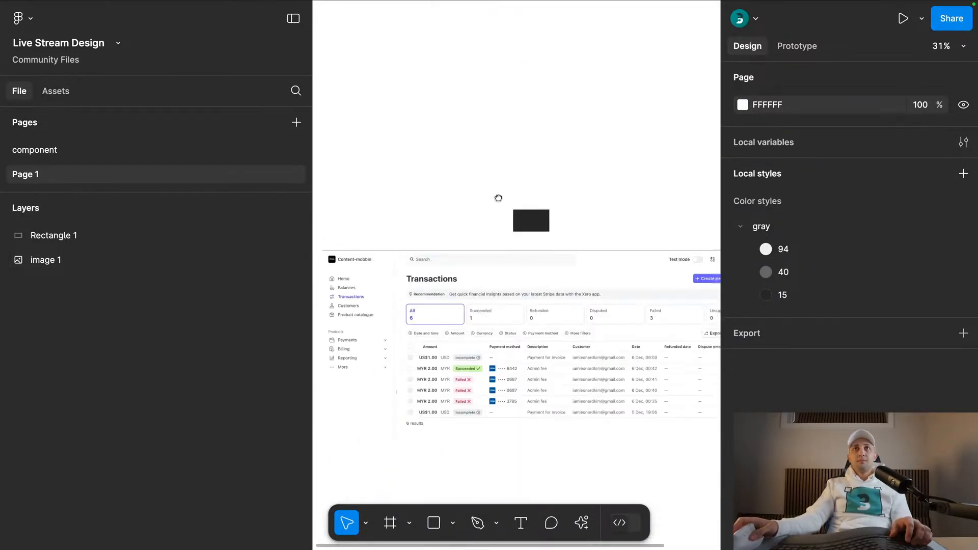
scroll(484, 203, up, 2)
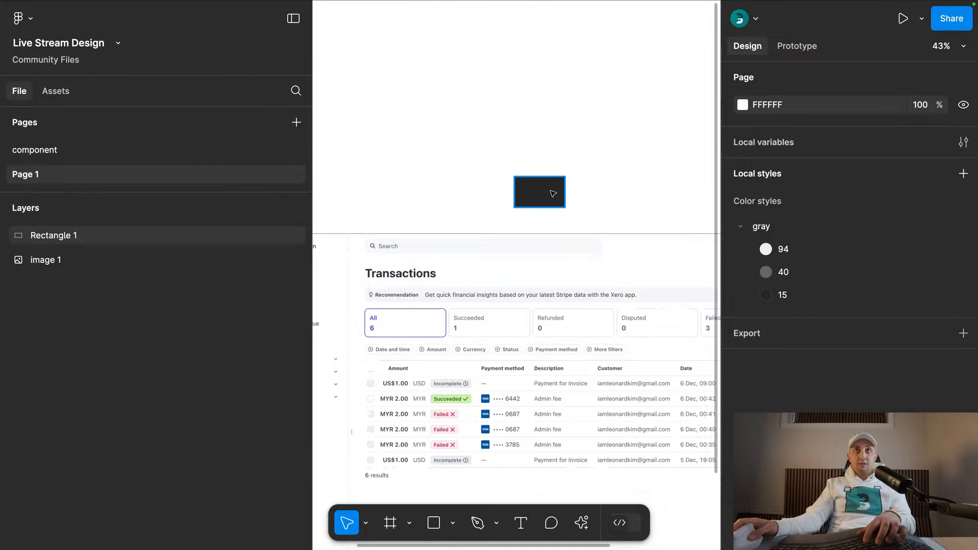
click(546, 192)
key(i)
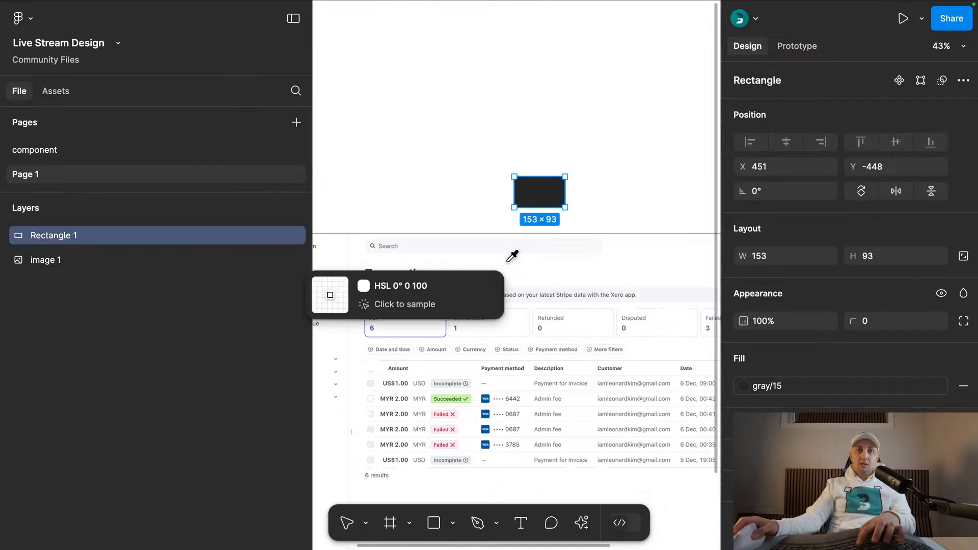
scroll(454, 409, up, 5)
click(456, 405)
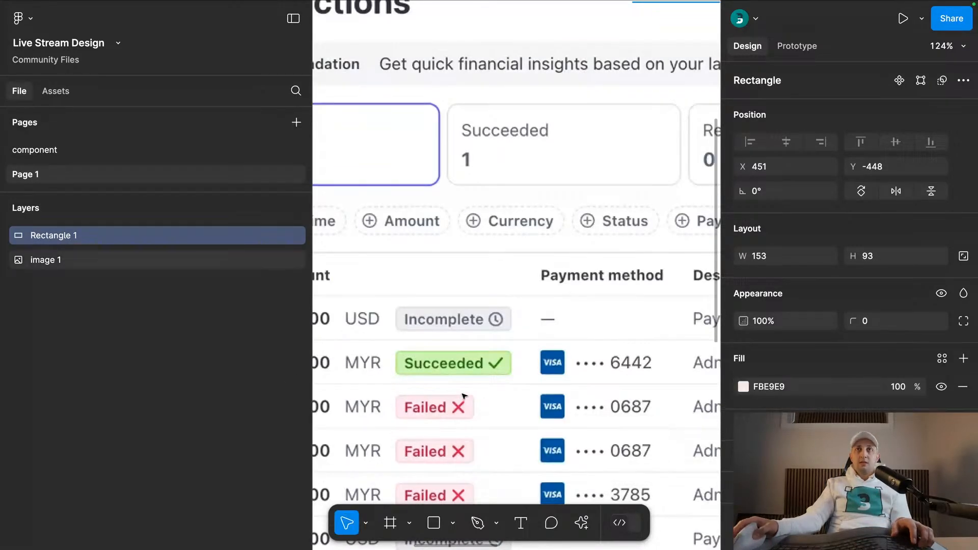
- Create a color style named error-bg from the rectangle's pink fill
scroll(459, 402, down, 3)
click(650, 100)
click(613, 80)
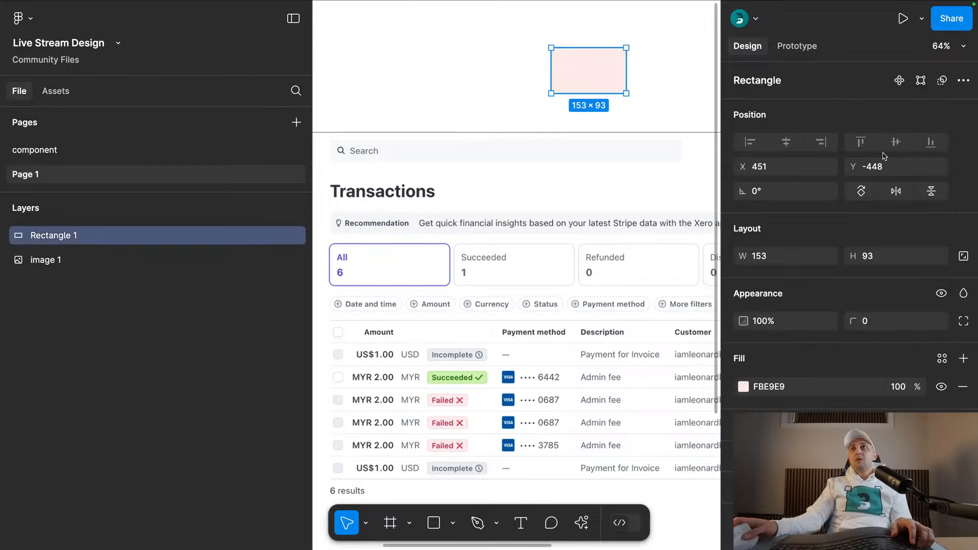
click(942, 358)
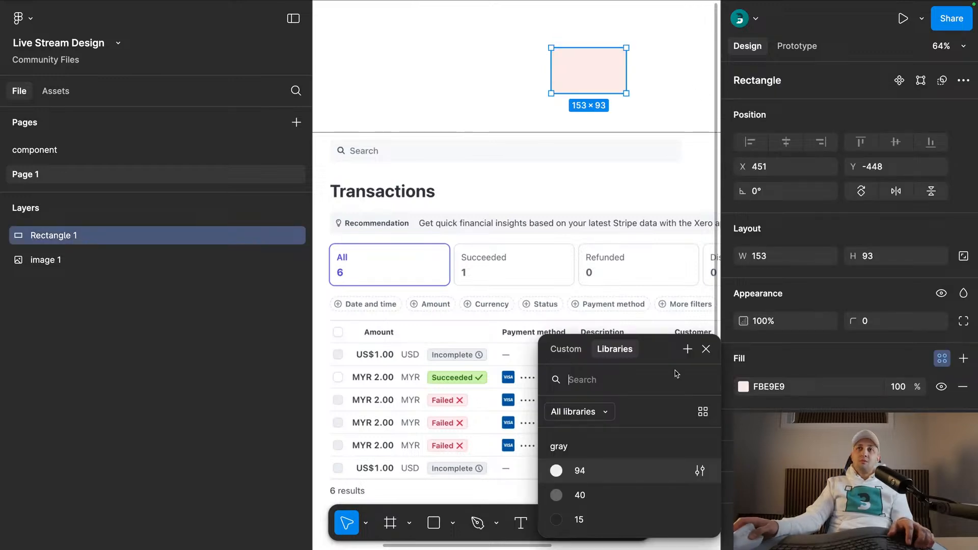
click(687, 349)
text(error-bg)
key(Return)
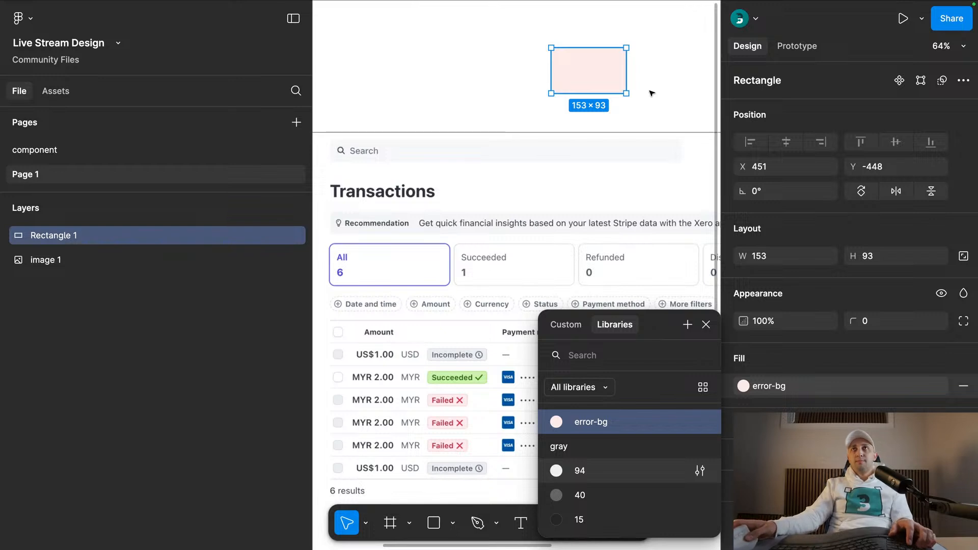
click(657, 98)
- Rename the gray color style 94 to border
right_click(790, 270)
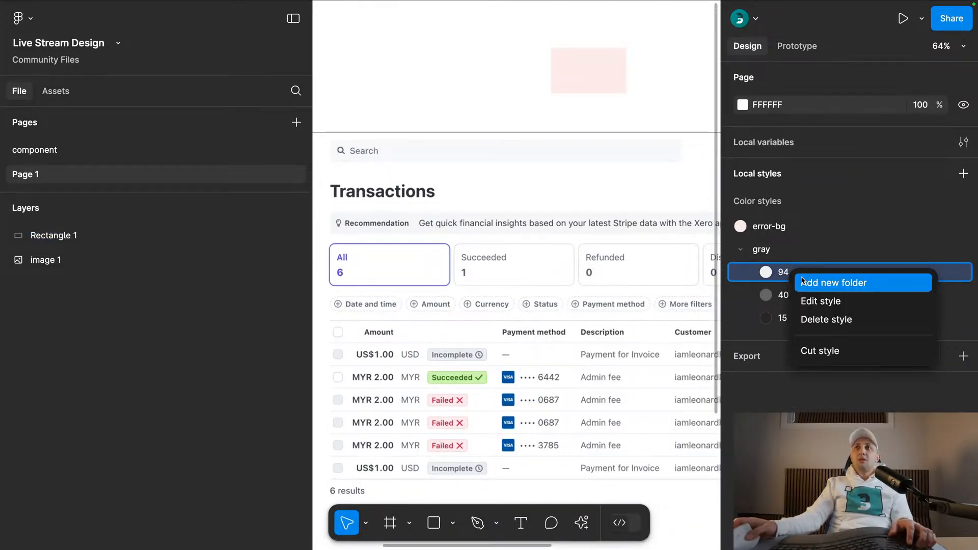
click(825, 301)
key(super+a)
text(border)
key(Return)
- Rename the gray color style 40 to text
right_click(823, 298)
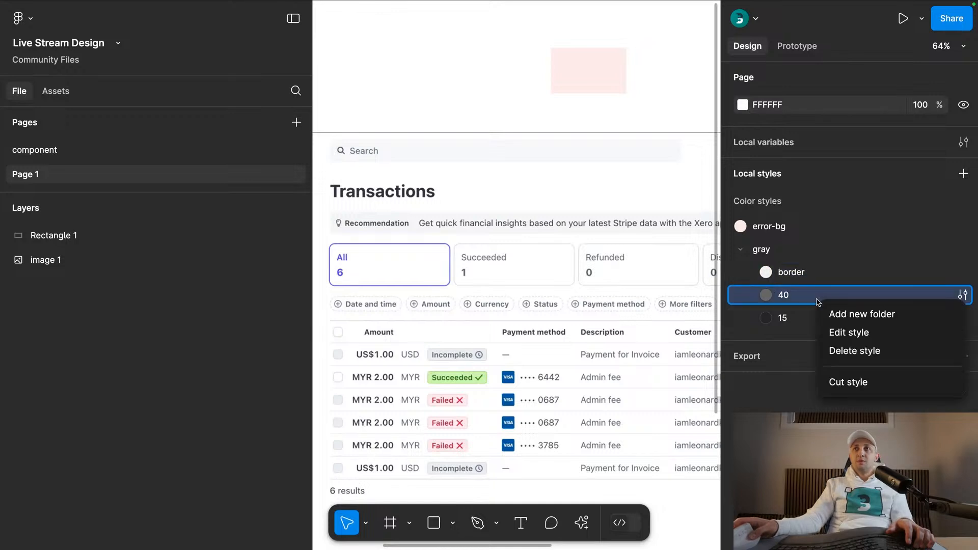
click(839, 340)
text(t)
key(super+a)
text(text)
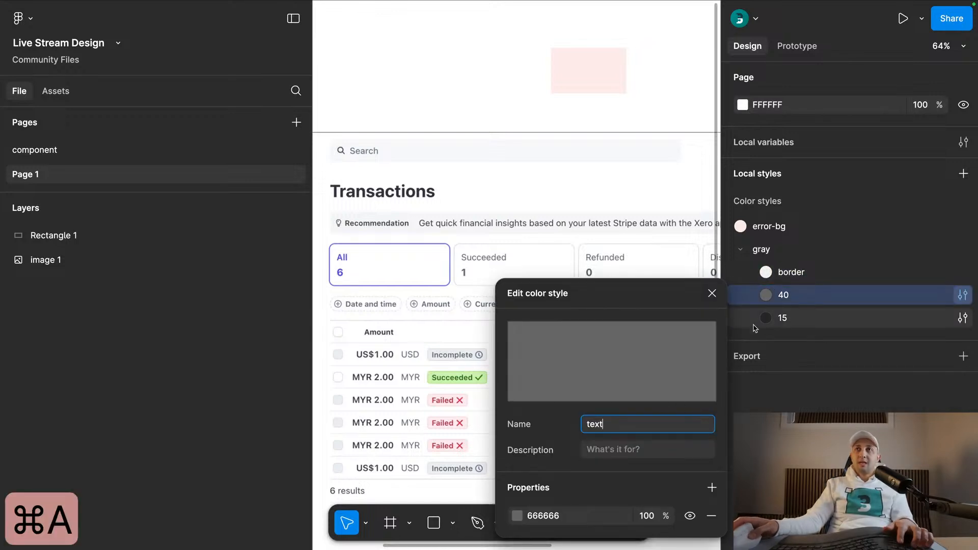
key(Return)
- Rename the gray color style 15 to heading
right_click(782, 319)
click(803, 352)
key(super+a)
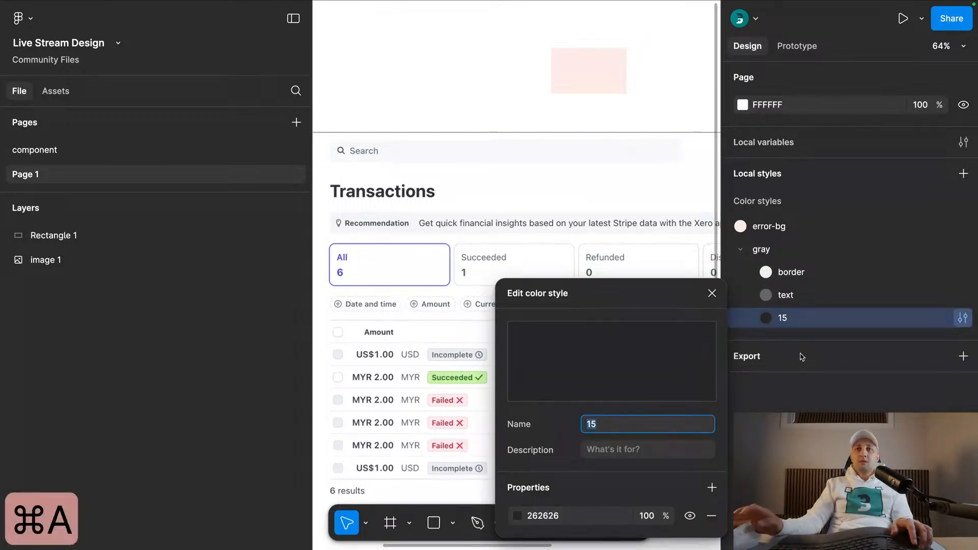
text(heading)
key(Return)
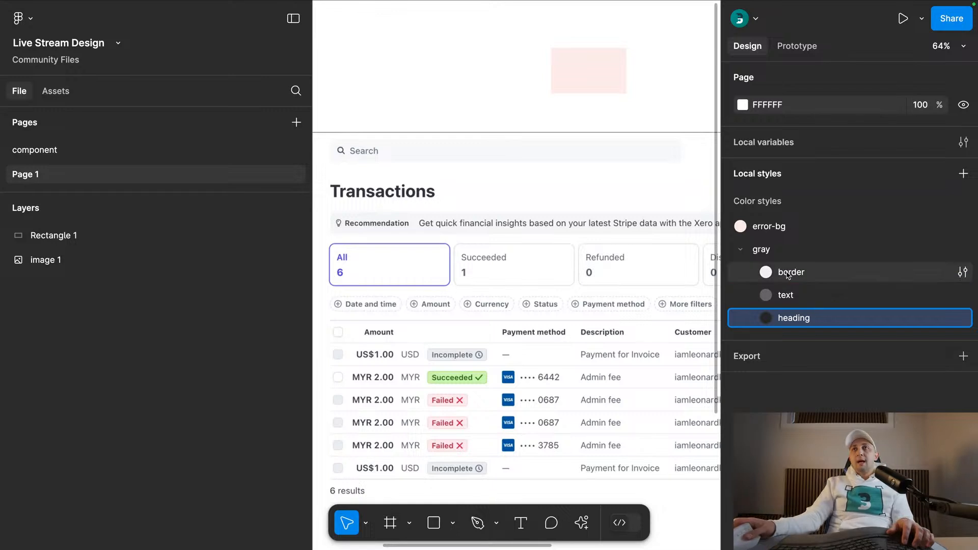
- Put the error-bg color style into a new style folder named red
right_click(779, 251)
click(773, 231)
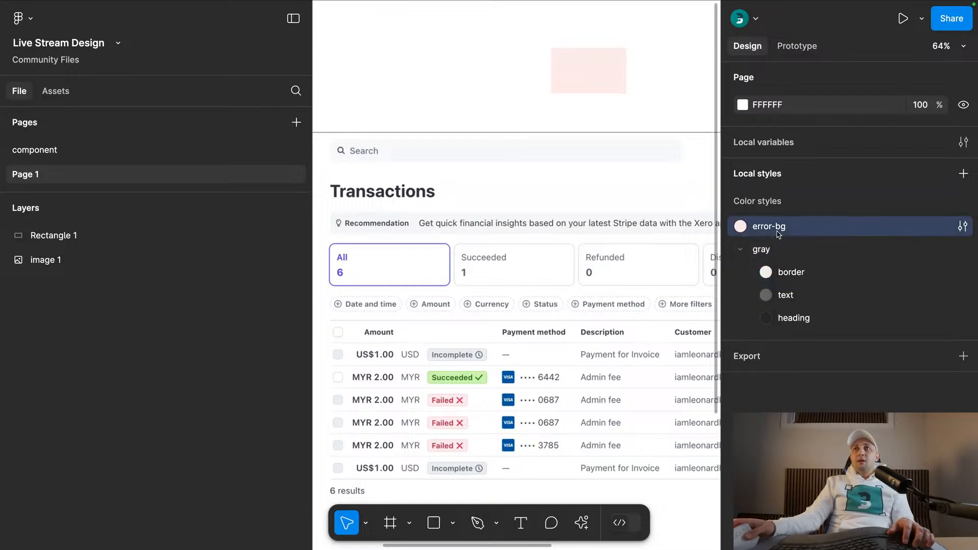
right_click(756, 231)
click(815, 242)
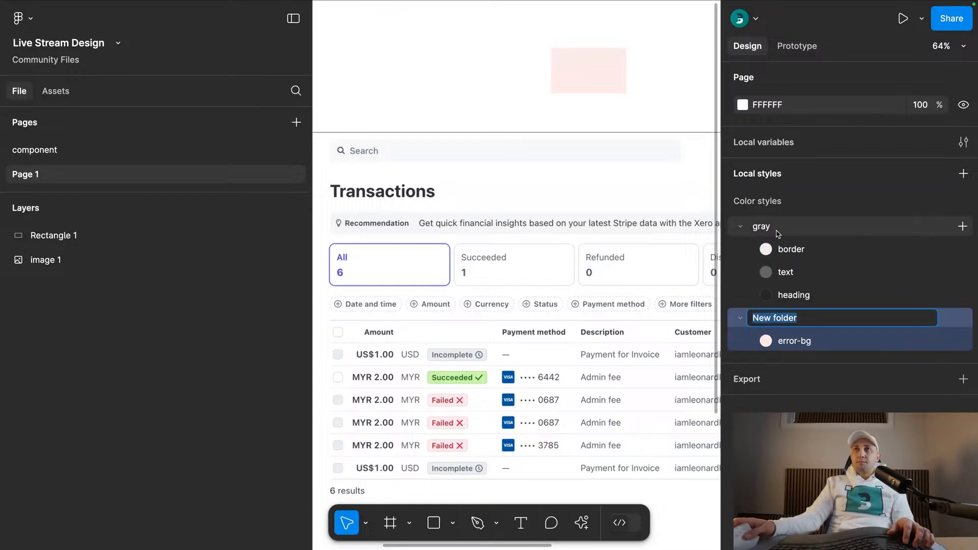
text(red)
key(Return)
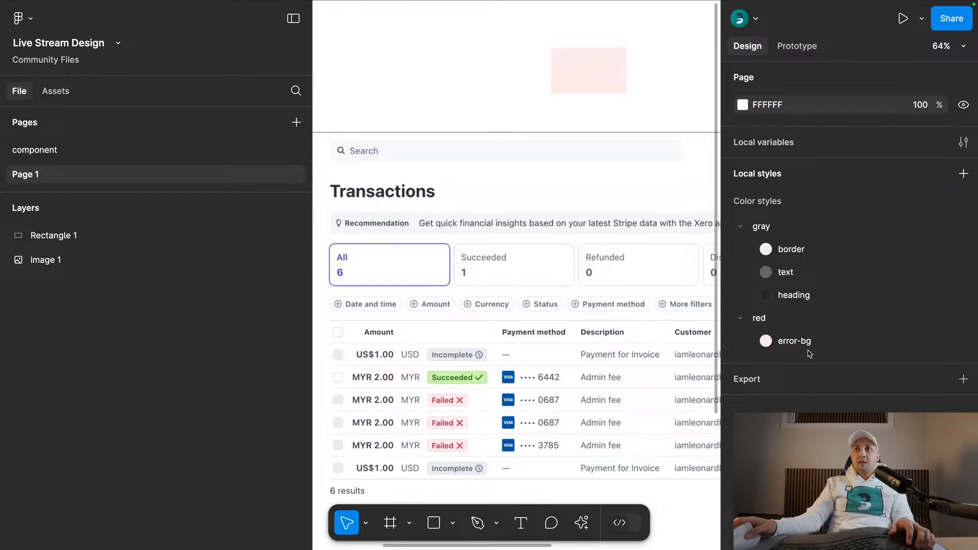
- Rename the red style folder to error and the error-bg style inside it to bg
right_click(804, 348)
click(836, 376)
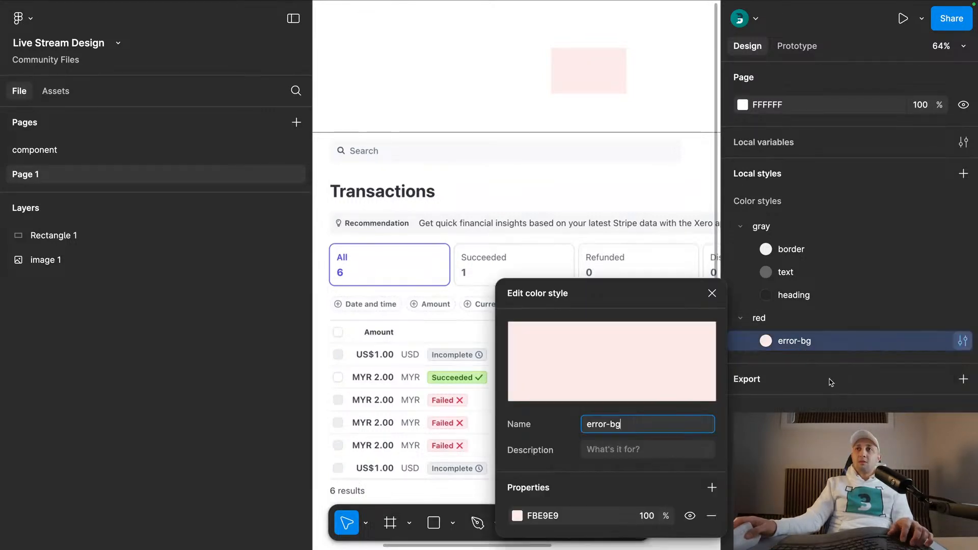
right_click(773, 326)
click(808, 358)
text(error)
key(Return)
double_click(819, 341)
text(bg)
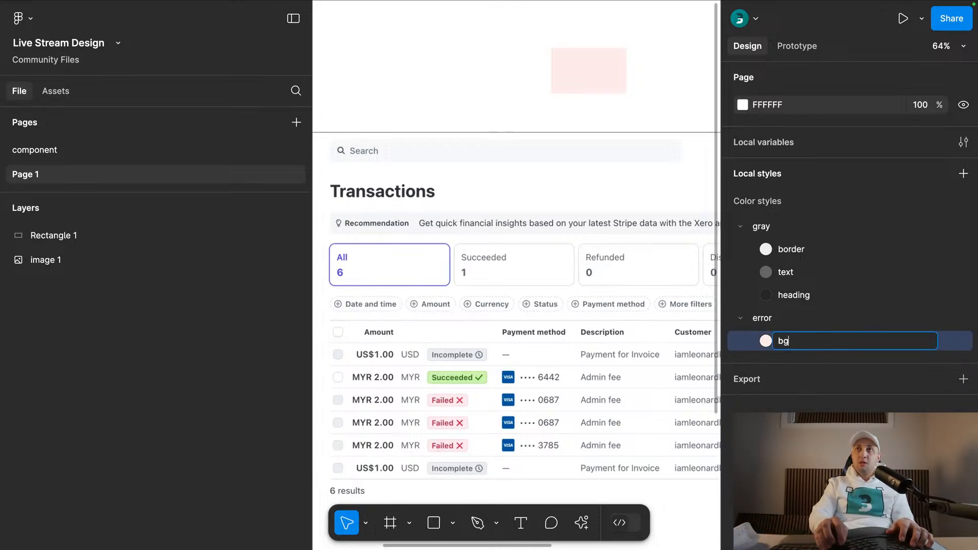
key(Return)
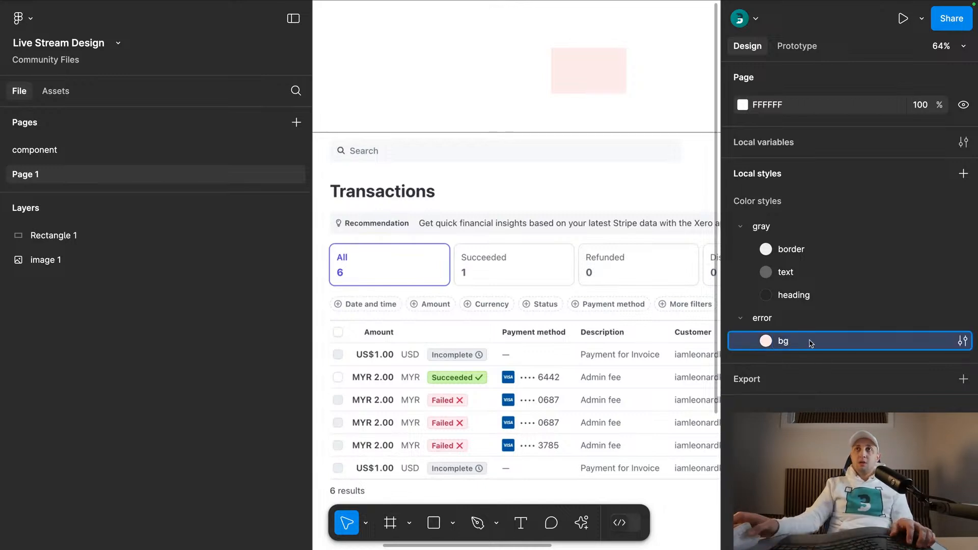
- Detach the rectangle's fill from its style and recolor it with the red sampled from a Failed badge's cross
click(595, 87)
click(942, 387)
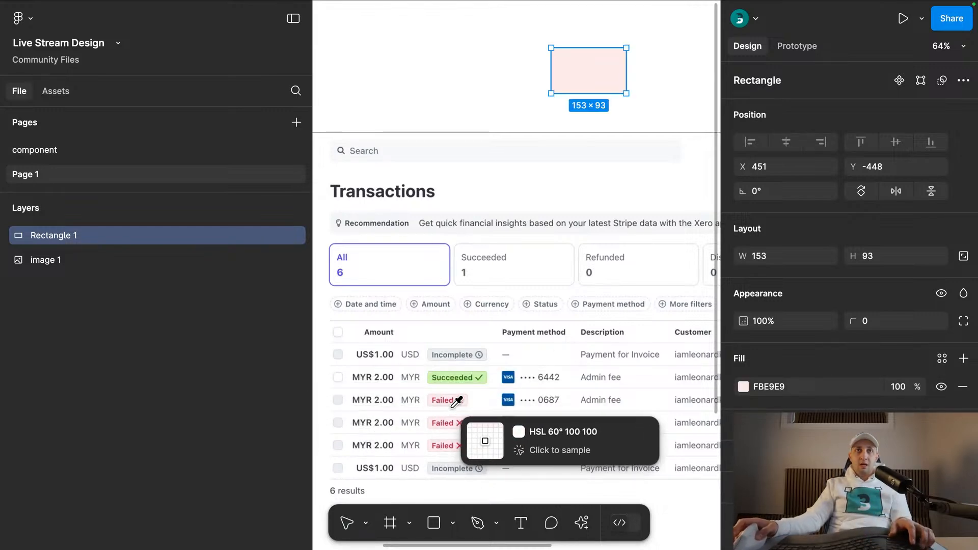
scroll(463, 401, up, 3)
scroll(466, 401, up, 3)
click(464, 400)
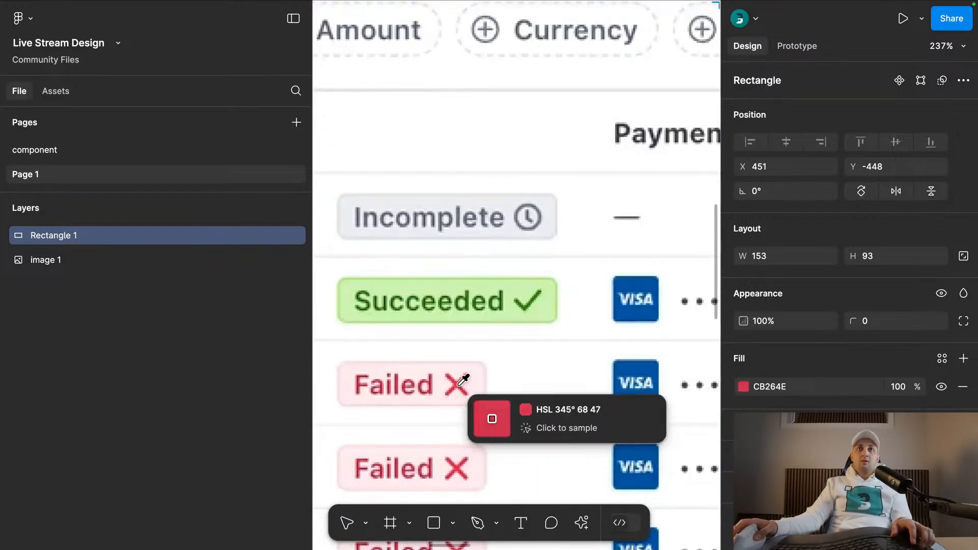
- Create a color style named text from the rectangle's red fill and move it into the error folder
key(shift+1)
click(943, 360)
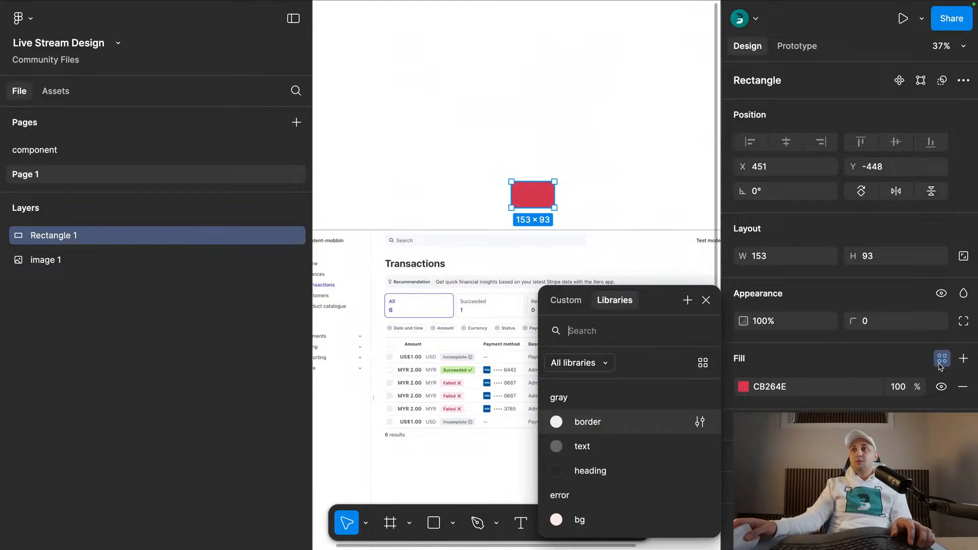
click(687, 302)
text(tex)
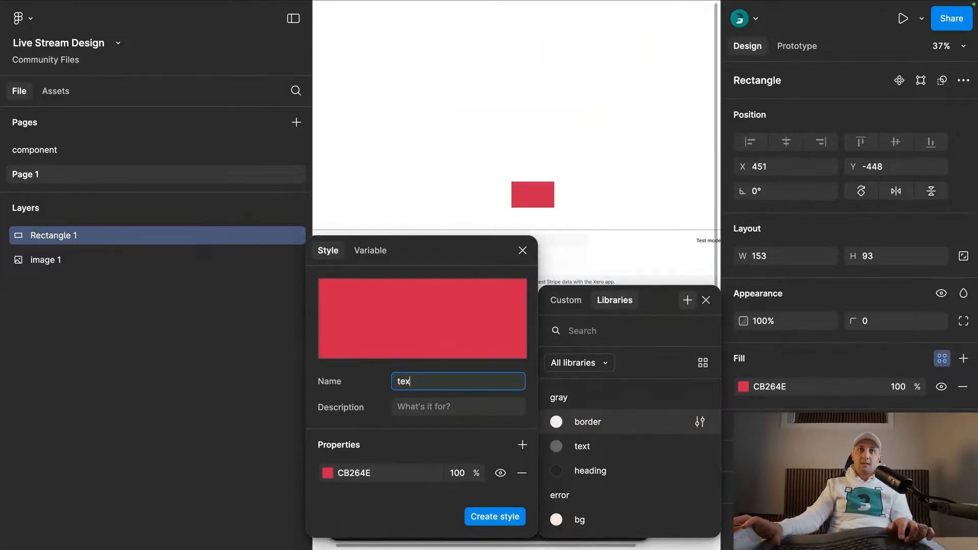
text(t)
key(Return)
click(631, 183)
drag(765, 226, 777, 349)
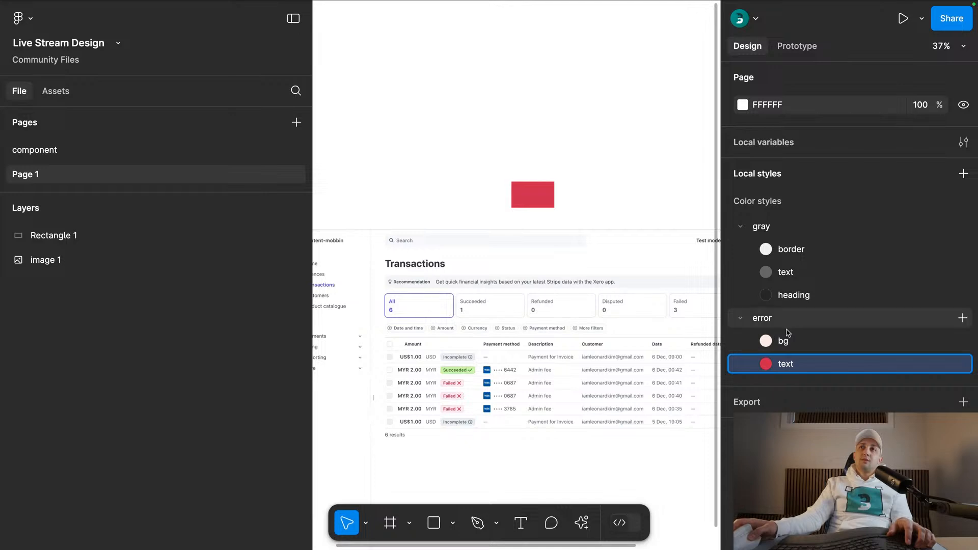
- Detach the rectangle's fill from the error/text style and recolor it with the light green sampled from the Succeeded badge's background
click(526, 203)
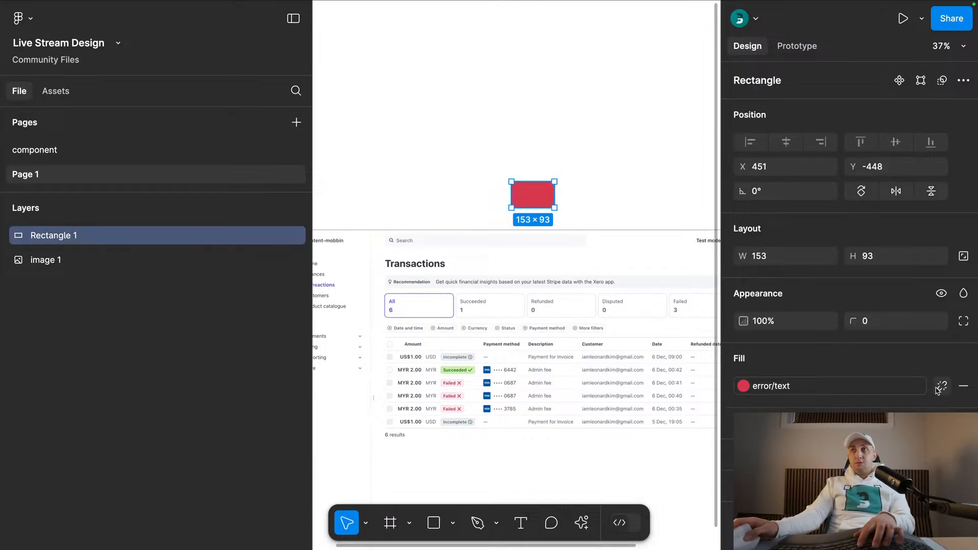
key(i)
ctrl+scroll(463, 378, up, 5)
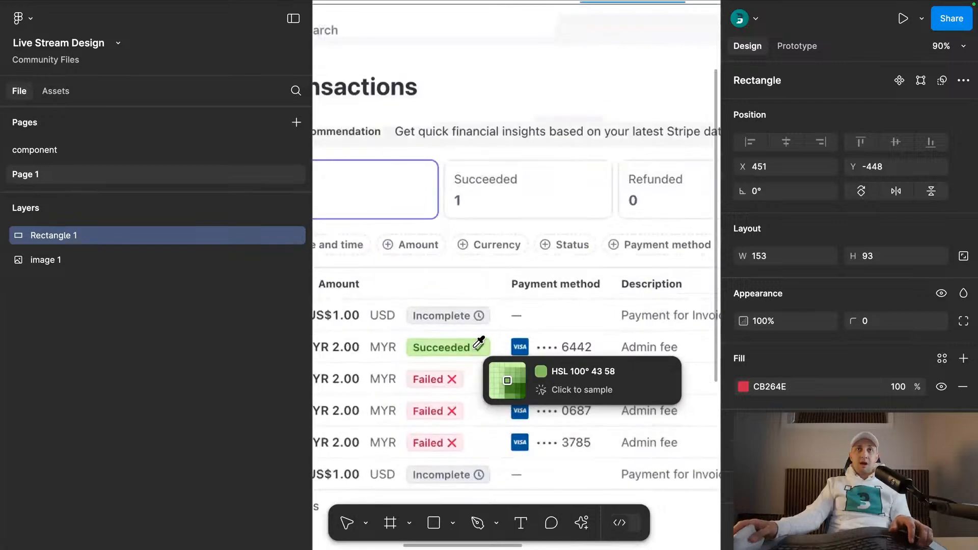
click(477, 347)
- Create a color style named bg from the rectangle's light green fill
click(937, 363)
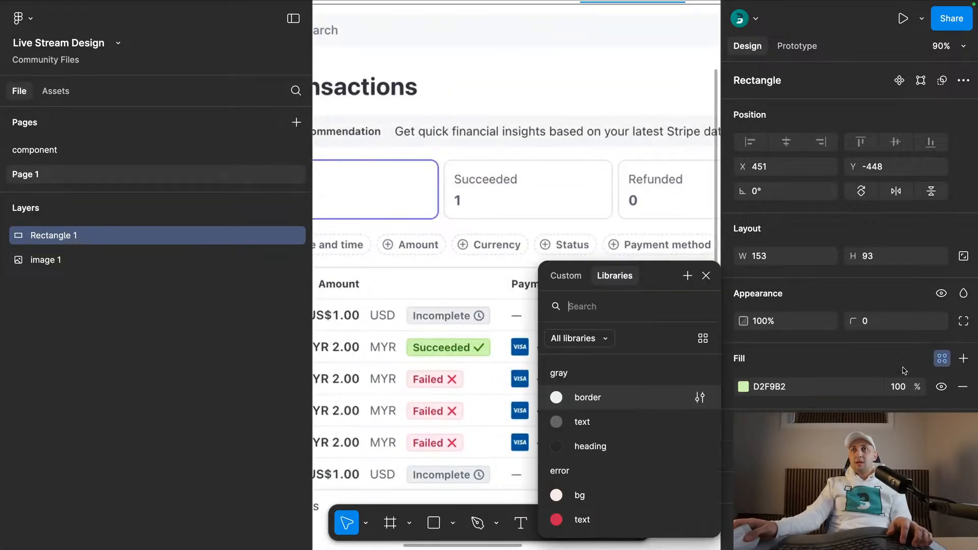
click(688, 276)
text(bg)
key(Return)
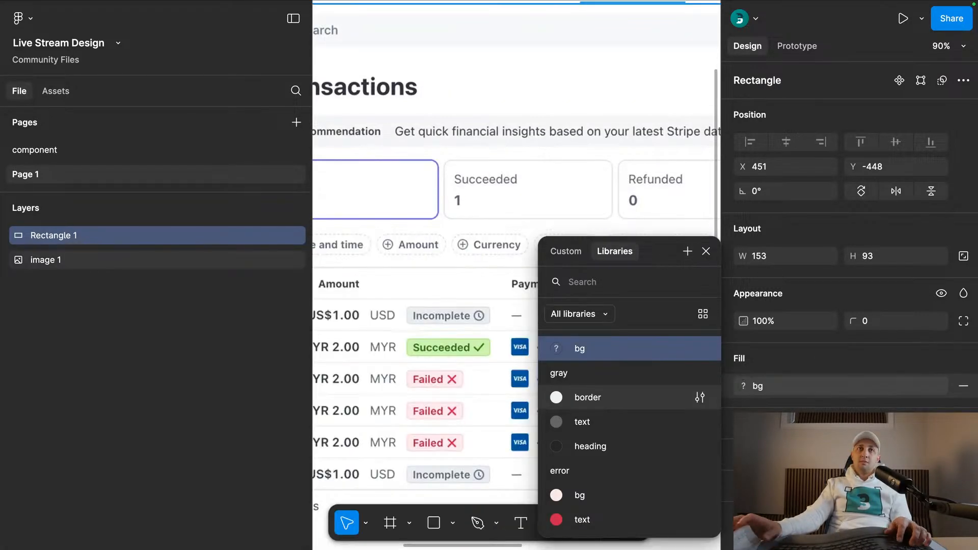
scroll(602, 205, up, 3)
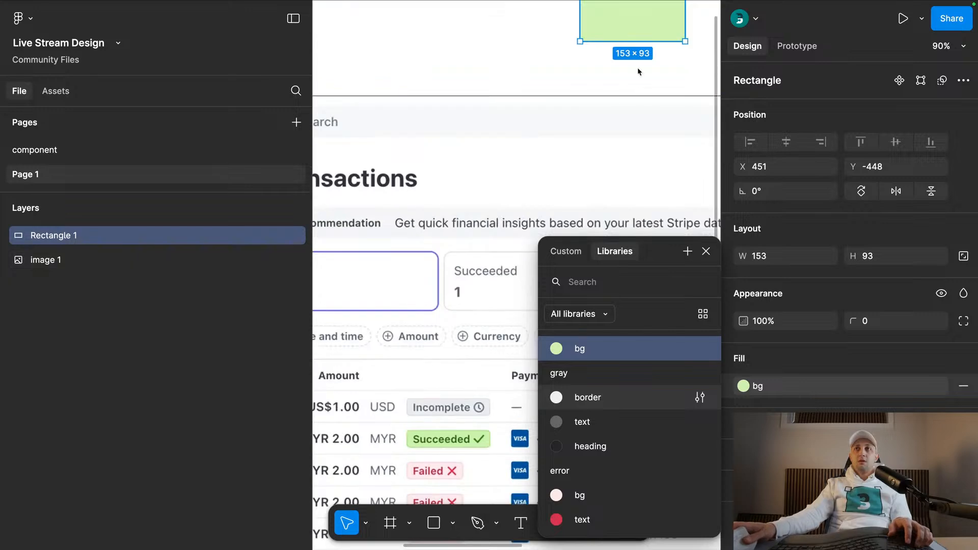
- Detach the rectangle's fill from the bg style and recolor it with the dark green sampled from the Succeeded badge's text
click(943, 387)
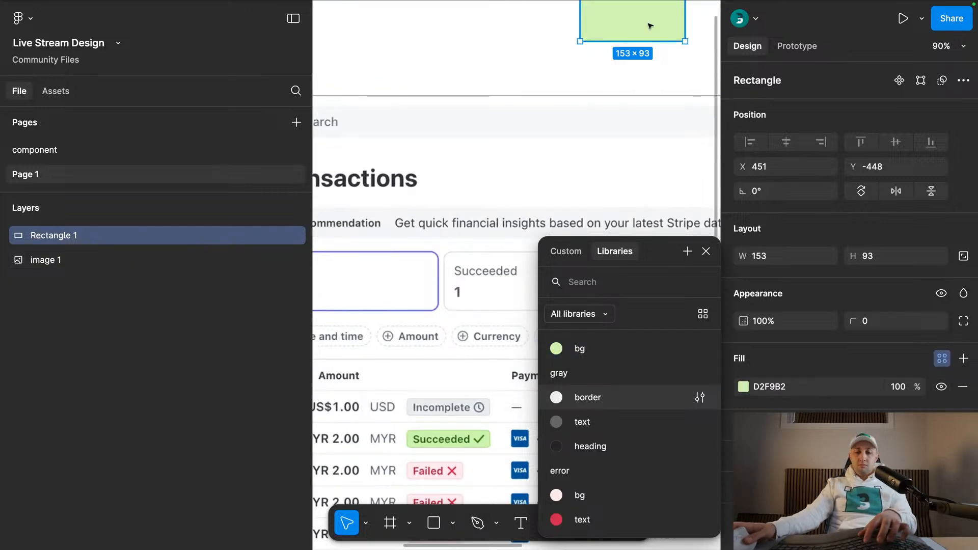
key(i)
scroll(479, 418, up, 10)
scroll(466, 435, up, 3)
click(452, 383)
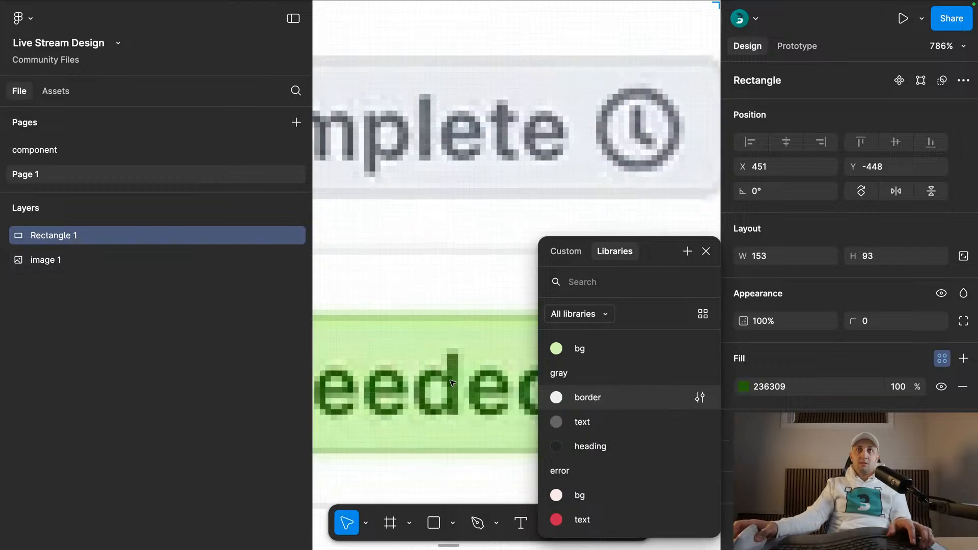
- Create a color style named text from the rectangle's dark green fill
scroll(452, 383, down, 9)
click(963, 358)
click(963, 386)
click(942, 358)
click(687, 252)
text(text)
key(Return)
scroll(640, 225, down, 6)
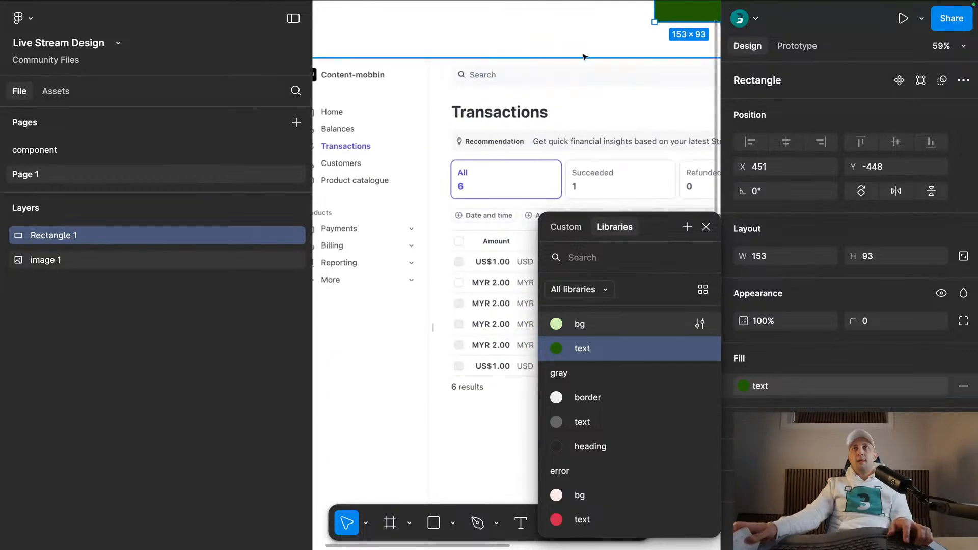
- Group the ungrouped green bg and text color styles into a folder named success
click(591, 20)
drag(592, 18, 521, 65)
click(757, 226)
shift+click(762, 250)
right_click(761, 250)
click(775, 260)
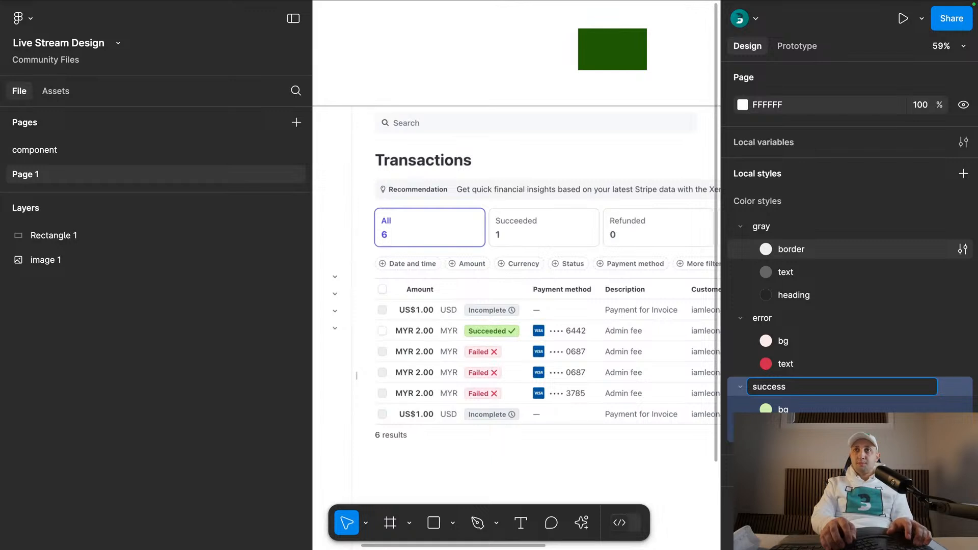
key(Return)
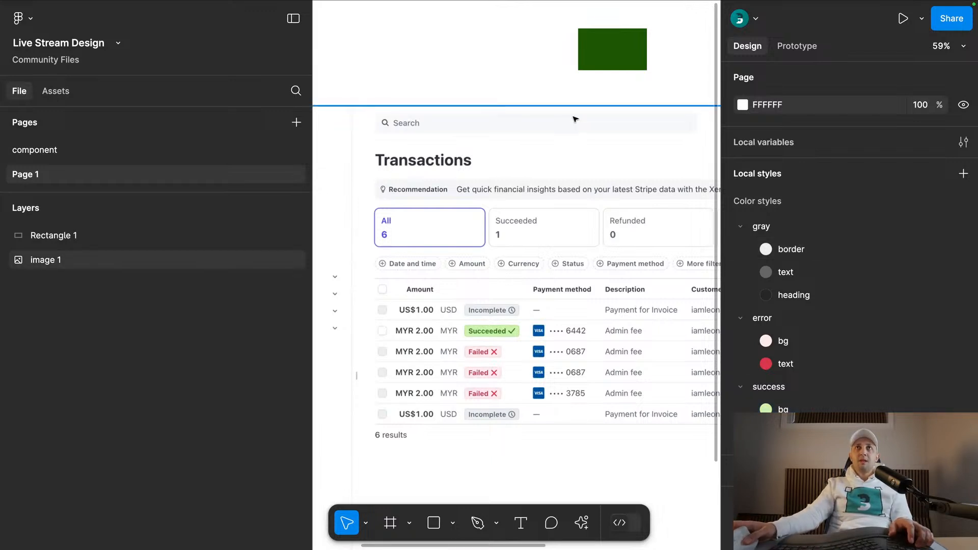
- Recolor the rectangle with the light gray sampled from the Incomplete badge's background
click(610, 52)
key(i)
scroll(507, 323, up, 5)
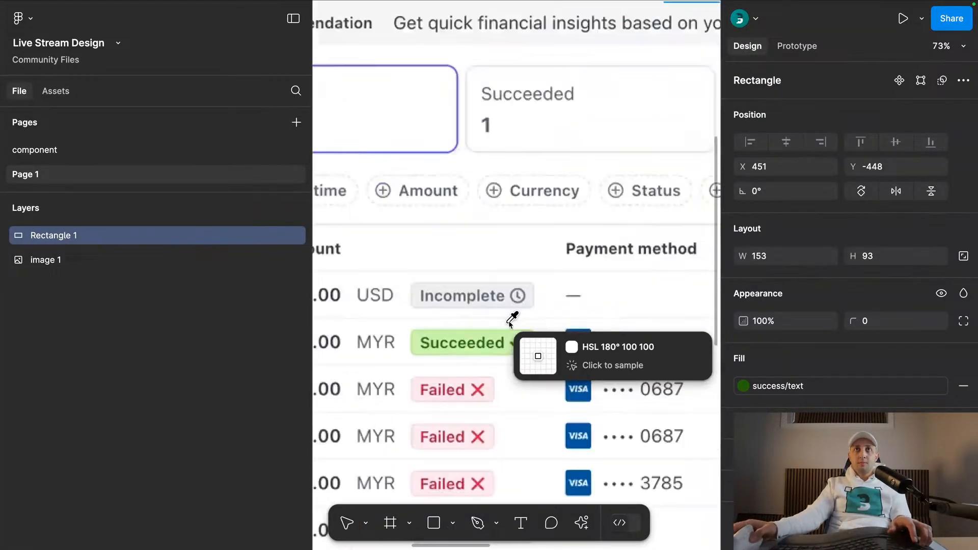
scroll(511, 320, up, 5)
click(514, 281)
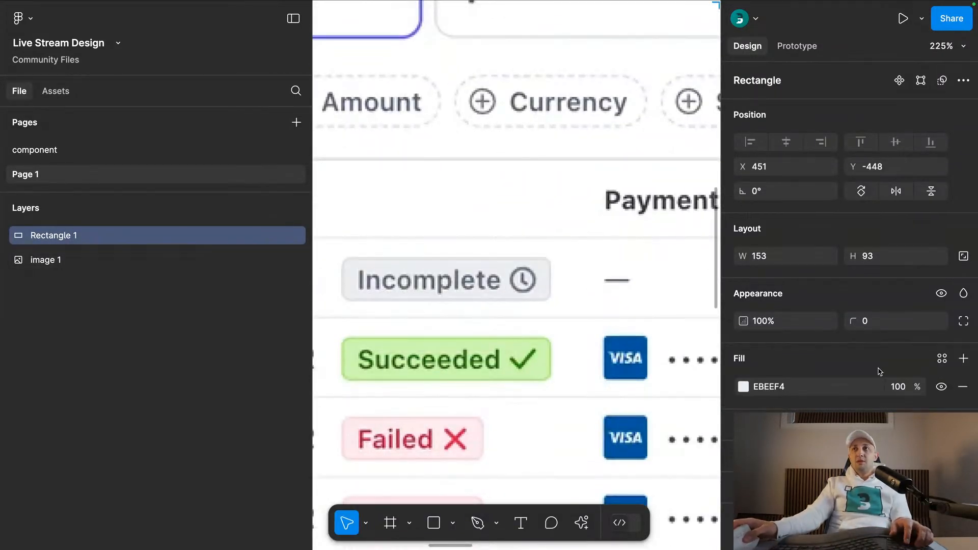
- Create a color style named bg from the rectangle's light gray fill
click(941, 359)
click(686, 227)
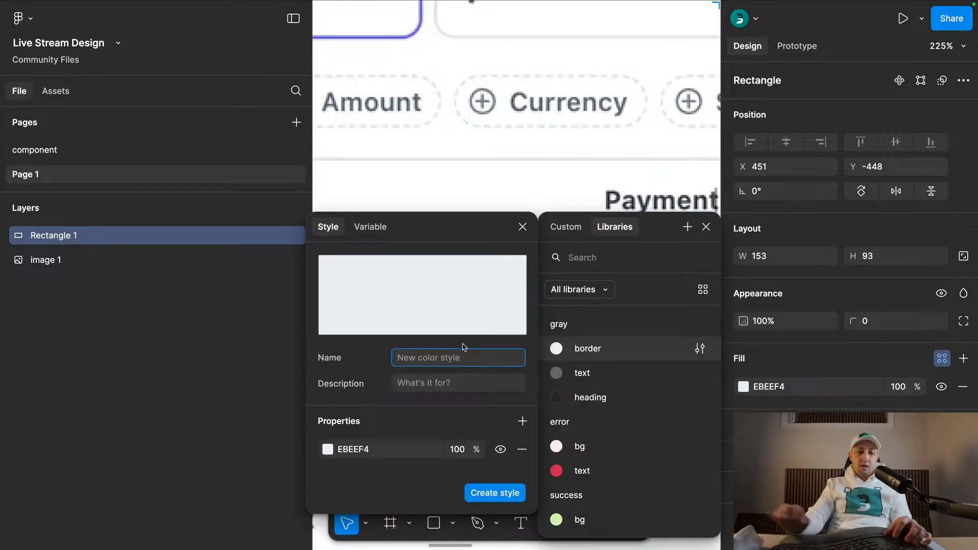
key(Return)
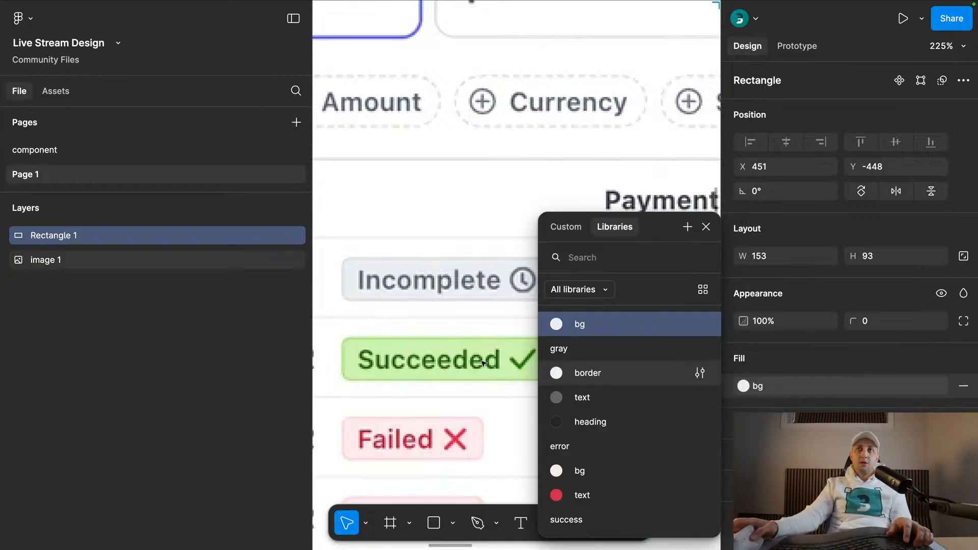
scroll(464, 185, down, 5)
click(535, 159)
- Detach the rectangle's fill from its style and recolor it with the dark gray sampled from the Incomplete badge's text
scroll(557, 214, down, 3)
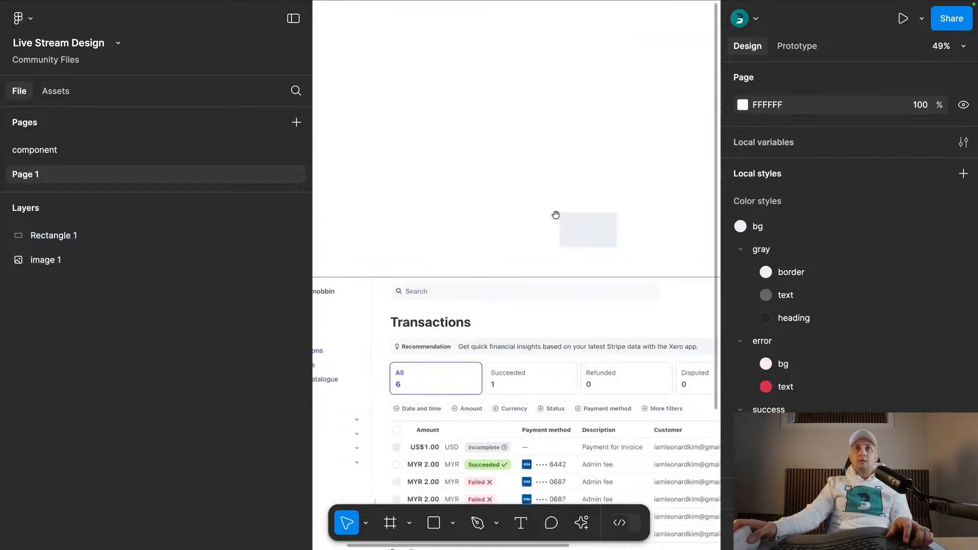
scroll(566, 184, down, 2)
click(569, 152)
click(944, 386)
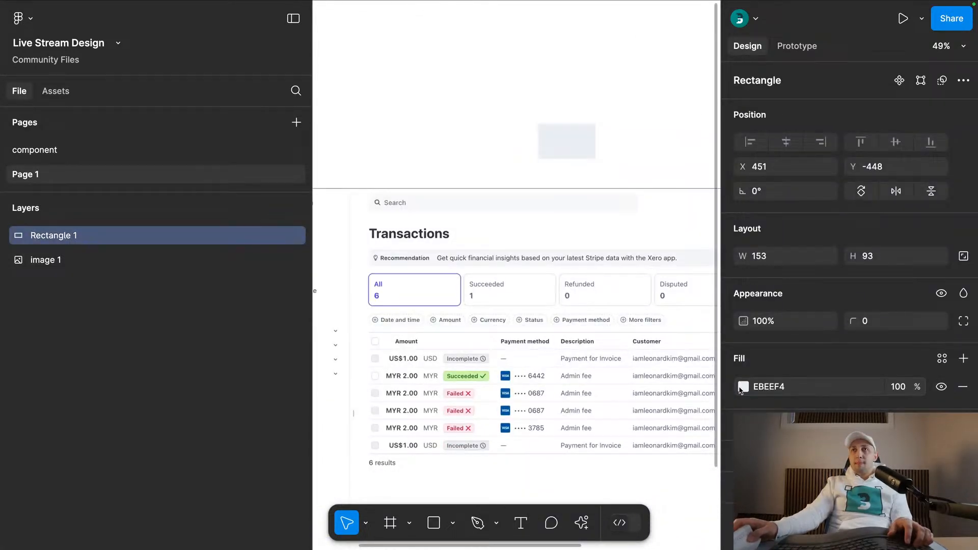
click(749, 389)
click(560, 377)
scroll(473, 316, up, 10)
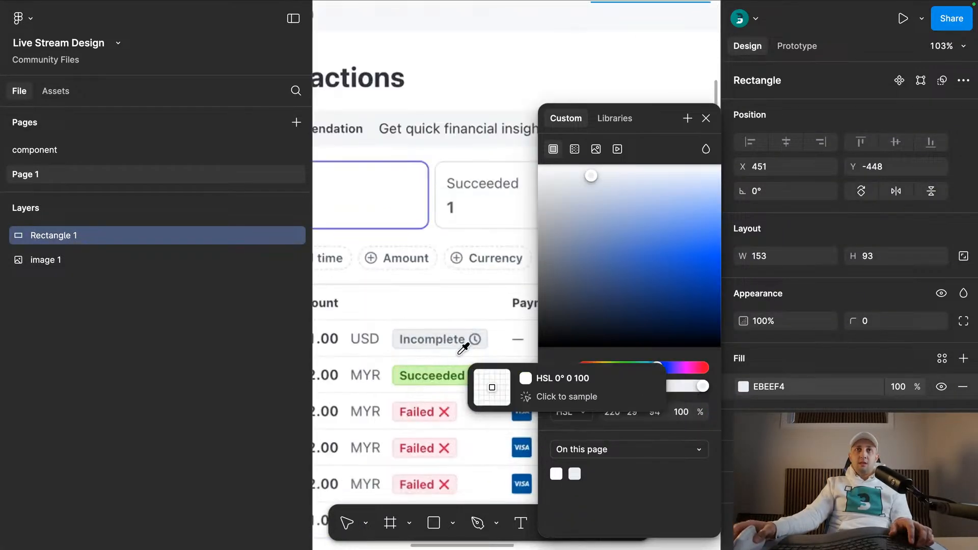
click(474, 275)
click(706, 118)
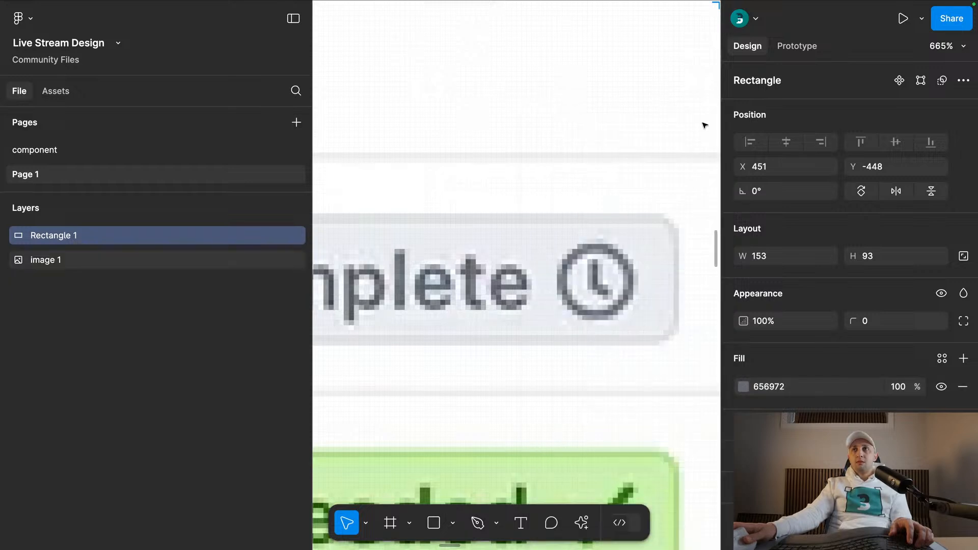
- Create a color style named text from the rectangle's dark gray fill
click(942, 358)
click(687, 228)
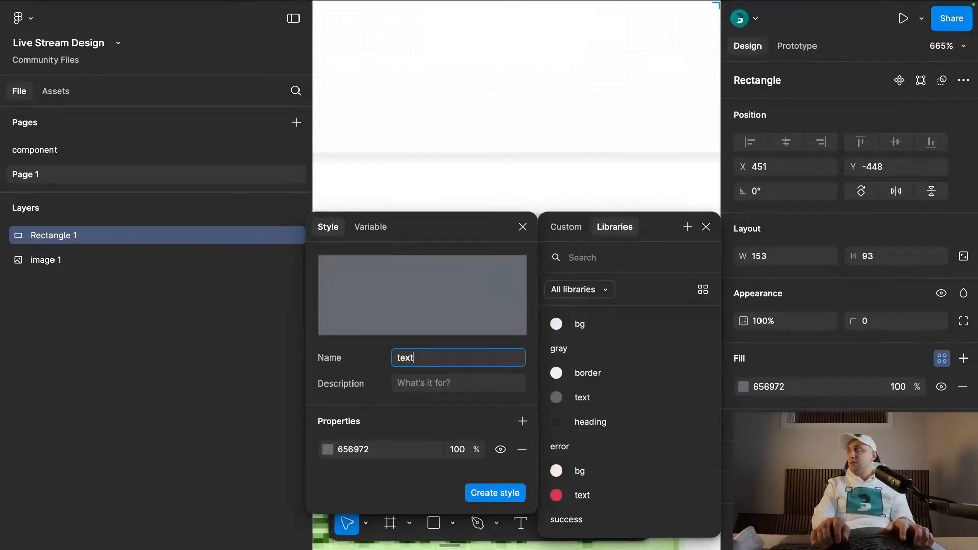
key(Return)
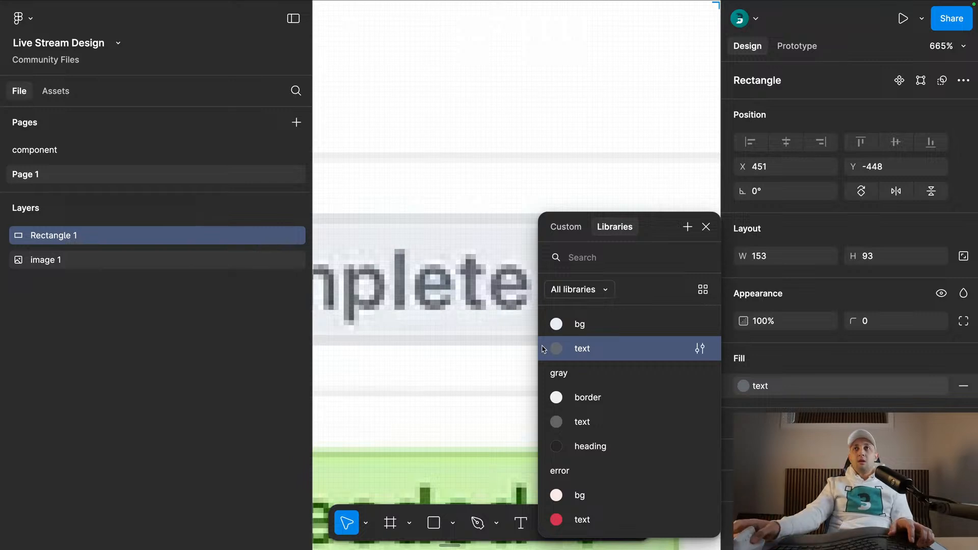
scroll(484, 204, down, 8)
click(707, 225)
scroll(641, 223, down, 7)
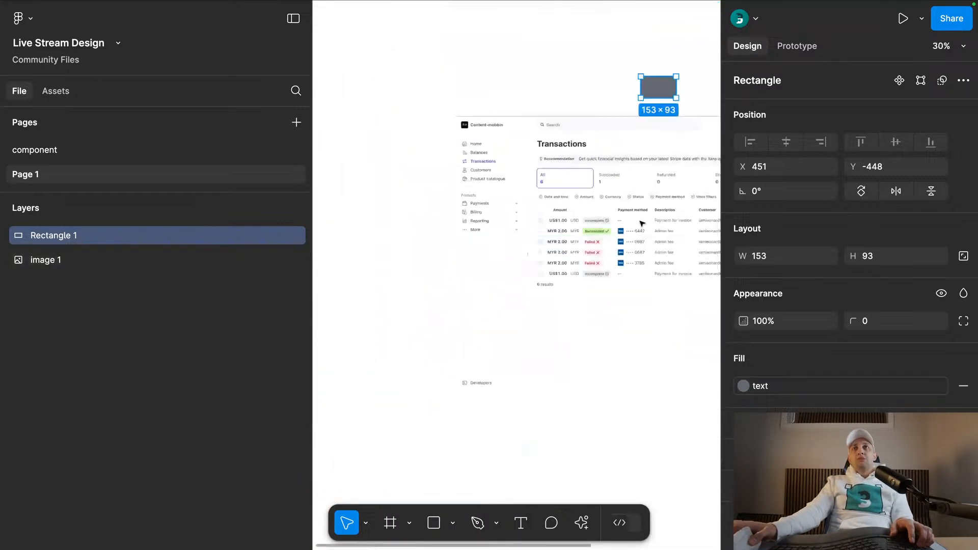
- Group the ungrouped gray bg and text color styles into a folder named incomplete
click(605, 83)
scroll(583, 124, right, 3)
scroll(583, 124, up, 1)
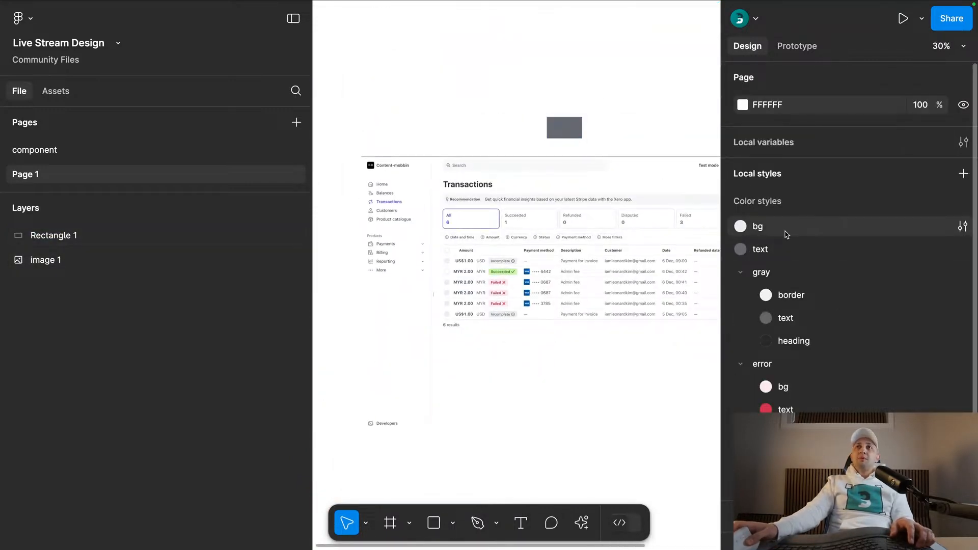
click(776, 230)
shift+click(769, 252)
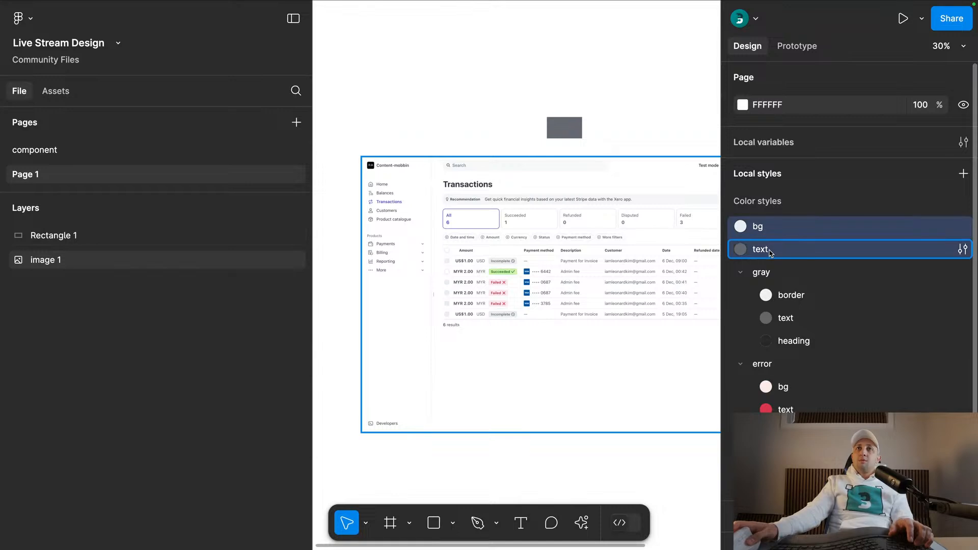
right_click(770, 253)
click(804, 281)
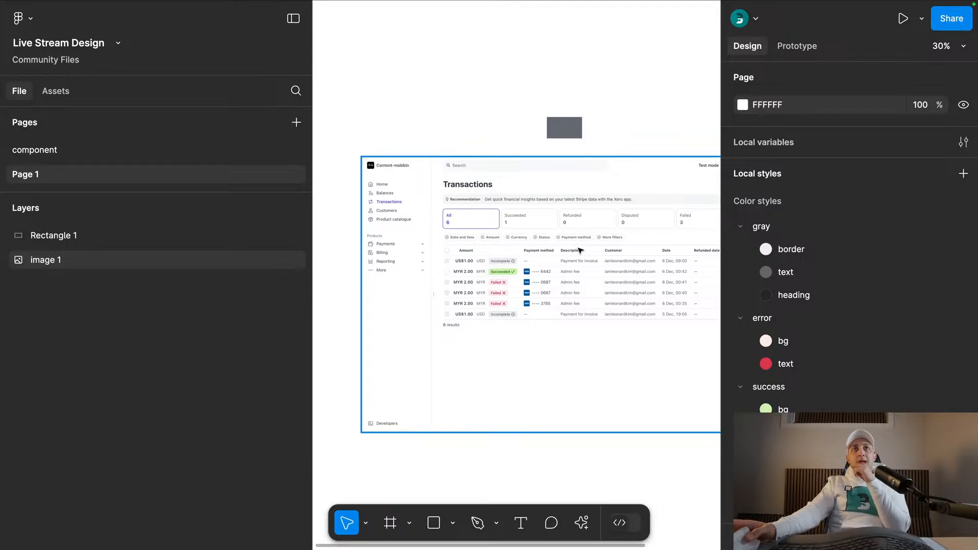
- Examine the status badges and their icons in the Transactions table
click(546, 128)
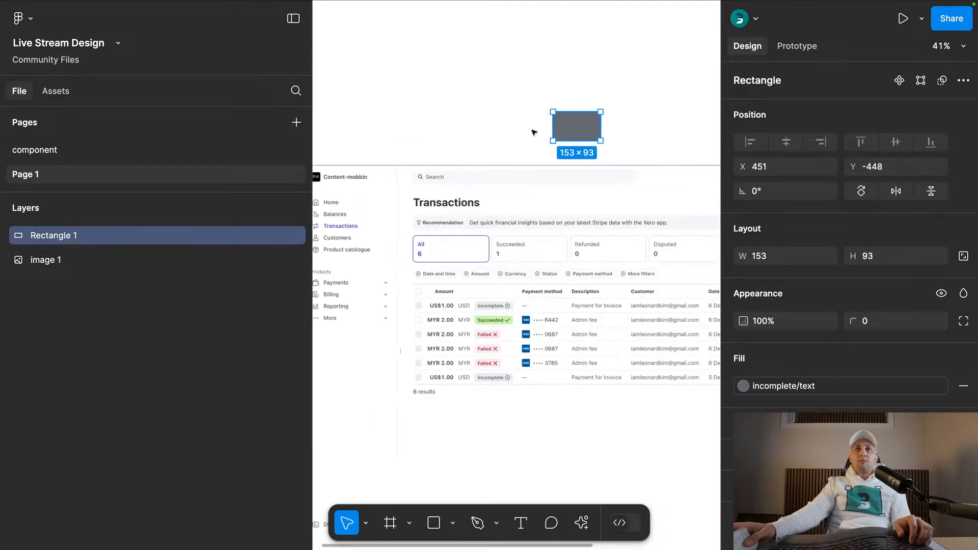
scroll(505, 305, up, 5)
scroll(541, 292, up, 6)
click(526, 199)
scroll(527, 199, down, 1)
drag(599, 447, 557, 303)
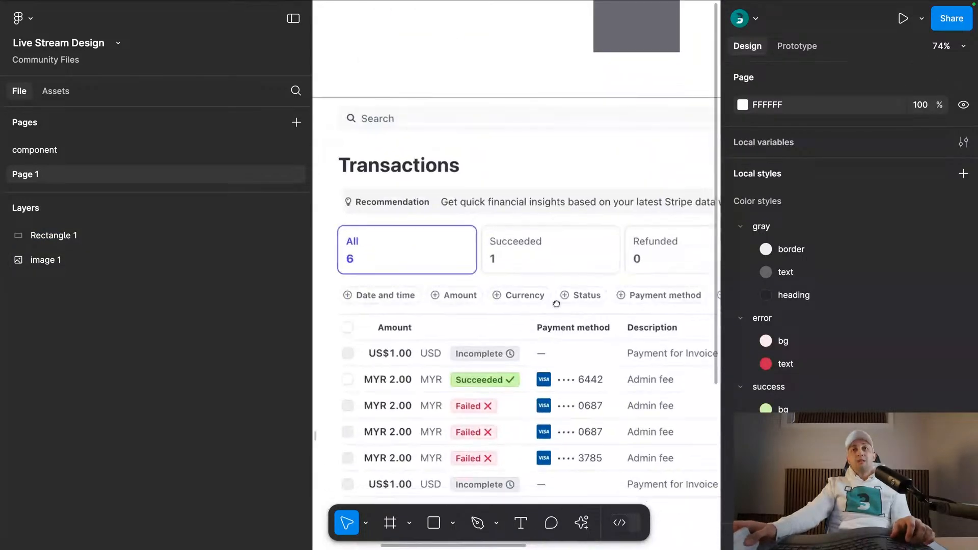
scroll(530, 293, down, 3)
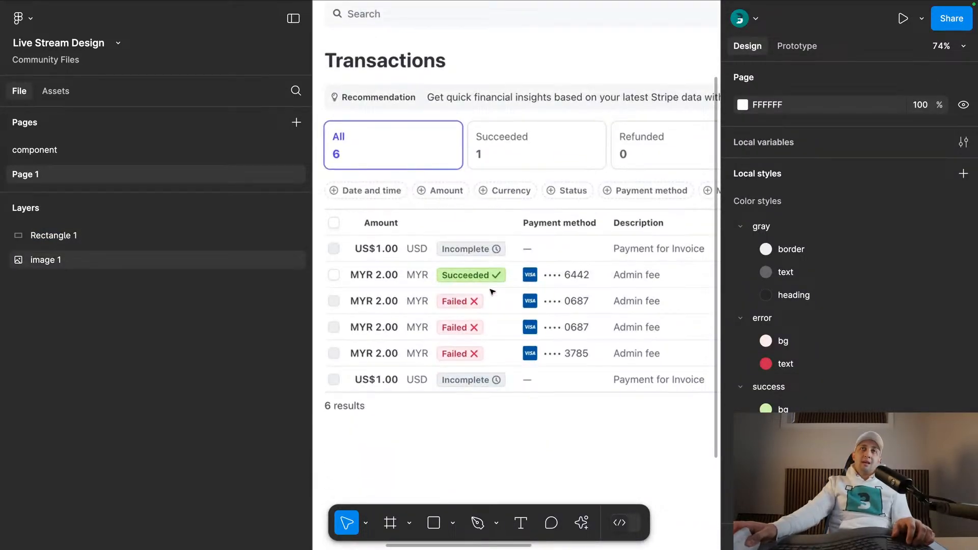
scroll(503, 262, up, 5)
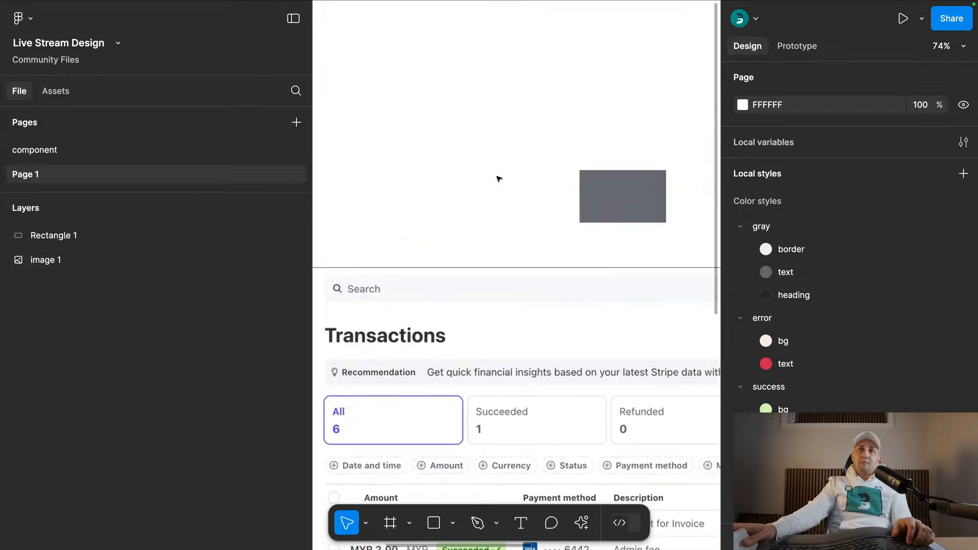
- Find and run the Material Symbols plugin
click(582, 523)
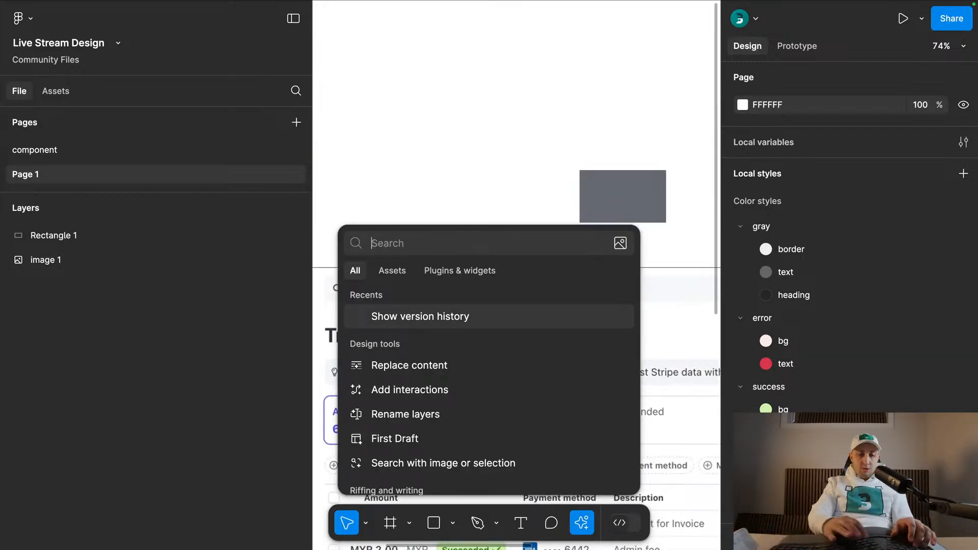
text(symb)
key(Escape)
click(433, 391)
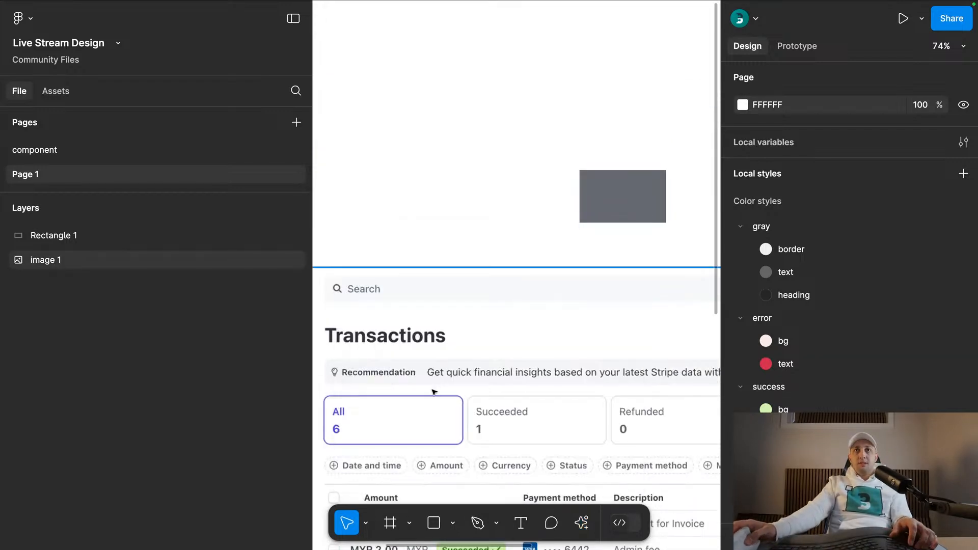
- Search the Material Symbols for check and insert the 24dp outlined check icon above the dashboard screenshot
text(check)
click(209, 371)
click(491, 175)
drag(525, 287, 487, 183)
scroll(481, 306, down, 5)
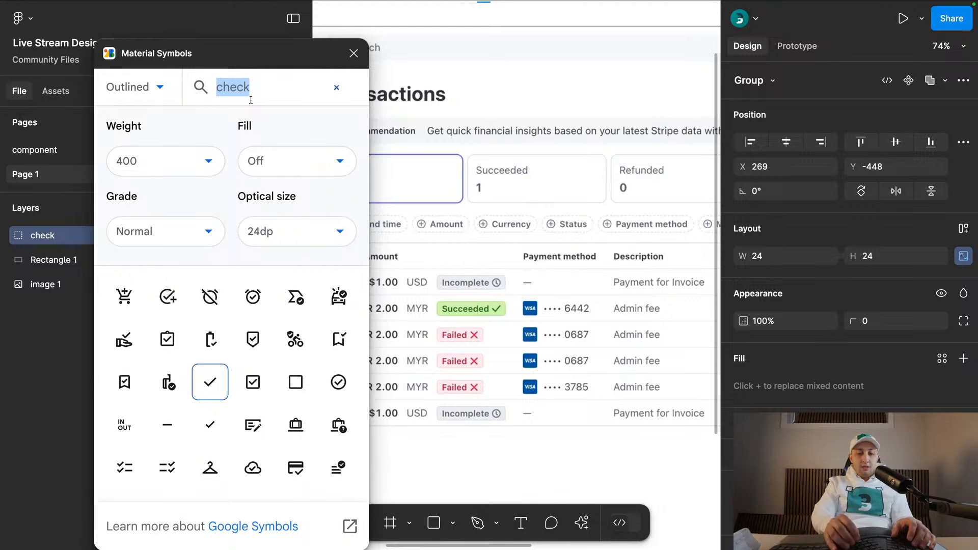
- Find the outlined close icon in Material Symbols, insert it, and place it beside the gray rectangle above the screenshot
text(close)
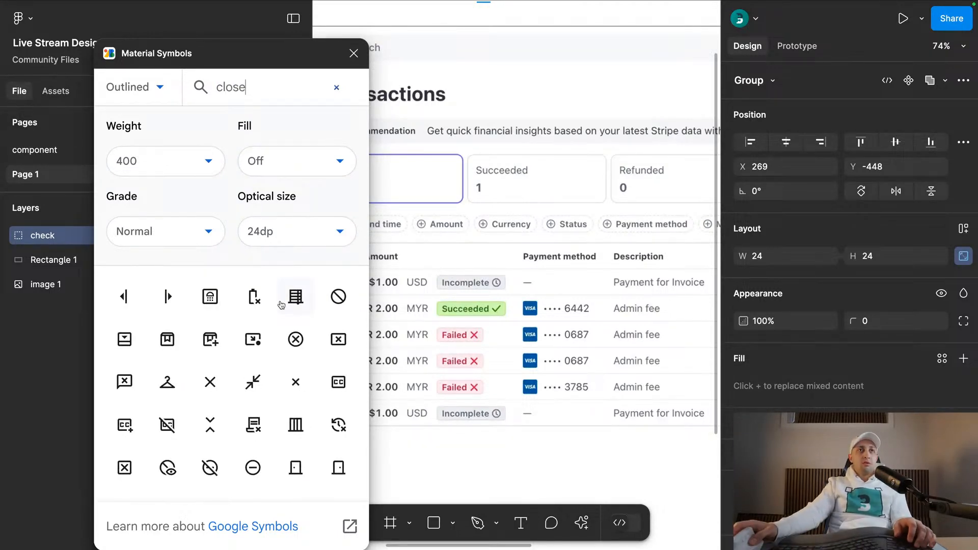
click(209, 381)
scroll(456, 253, down, 5)
click(444, 126)
scroll(444, 125, up, 5)
drag(497, 100, 497, 140)
click(524, 137)
- Find the outlined check icon in Material Symbols, insert it, and align it beside the close icon
text(check)
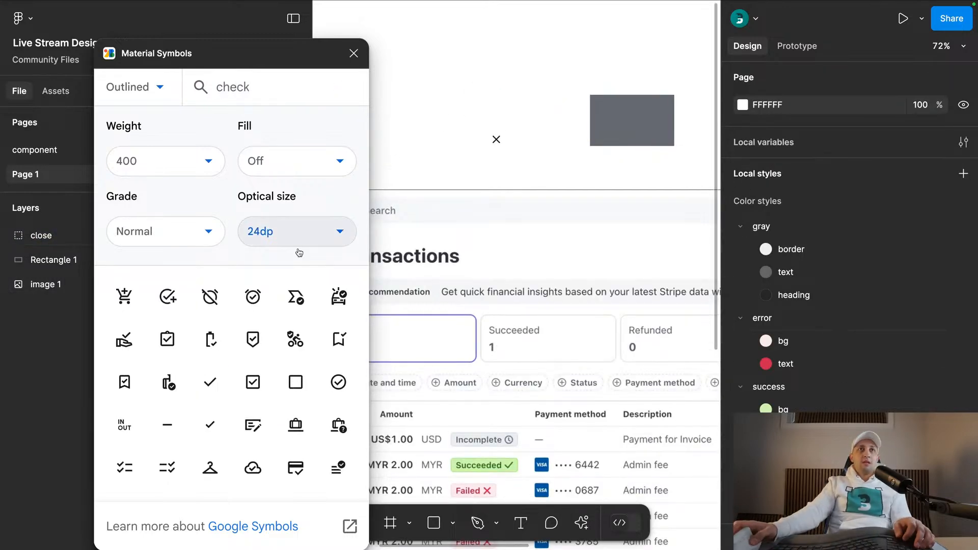
click(209, 378)
drag(523, 279, 521, 133)
click(539, 156)
click(520, 134)
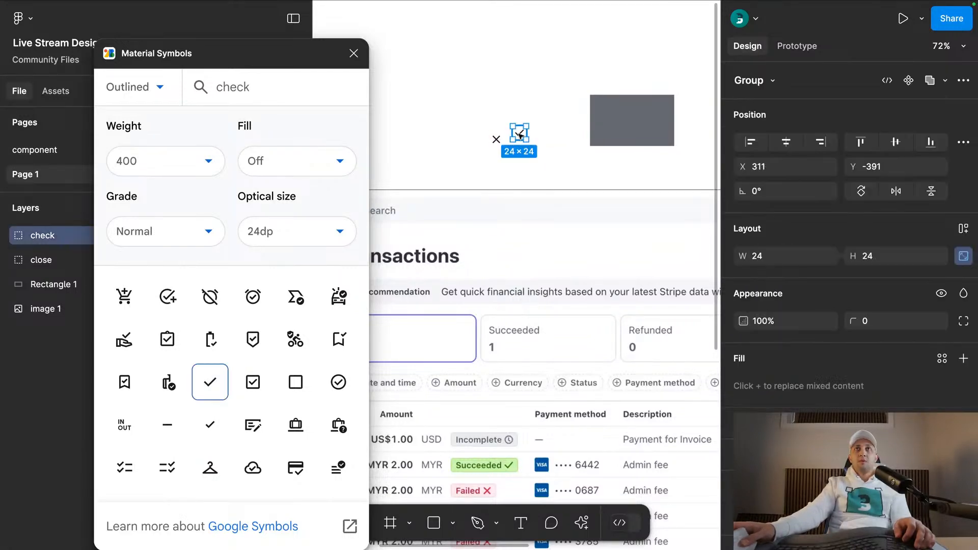
- Search Material Symbols for timer, insert the pace clock icon above the close and check icons, and close the plugin
text(timer)
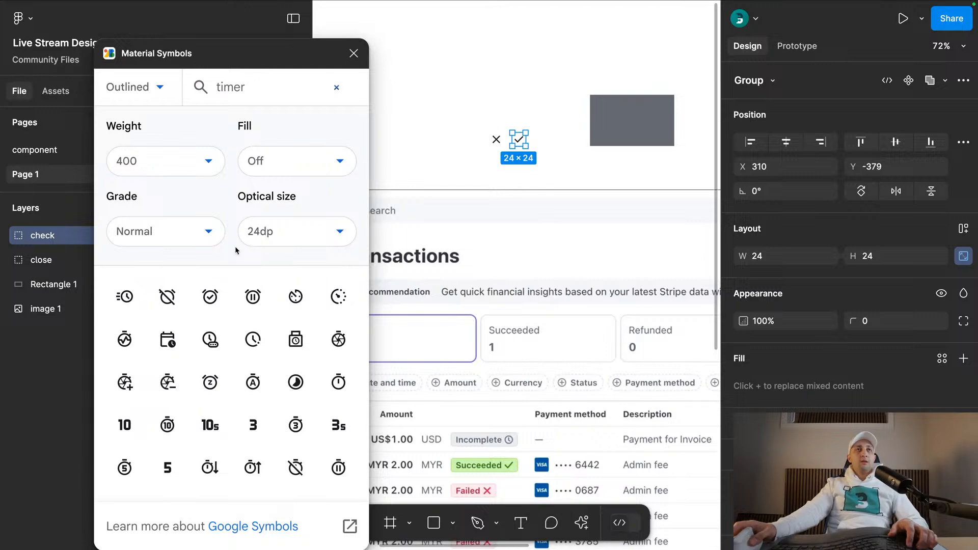
scroll(523, 408, down, 5)
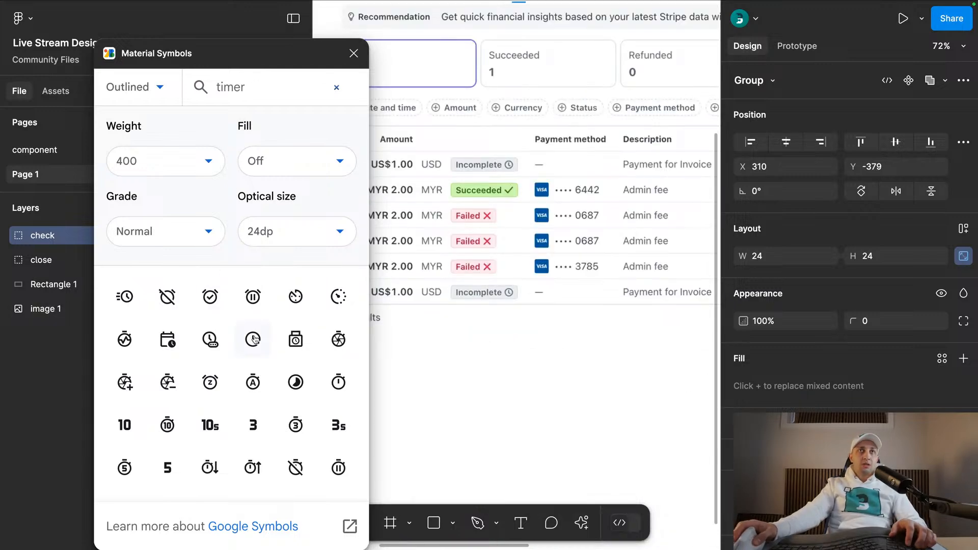
scroll(473, 286, up, 5)
click(503, 65)
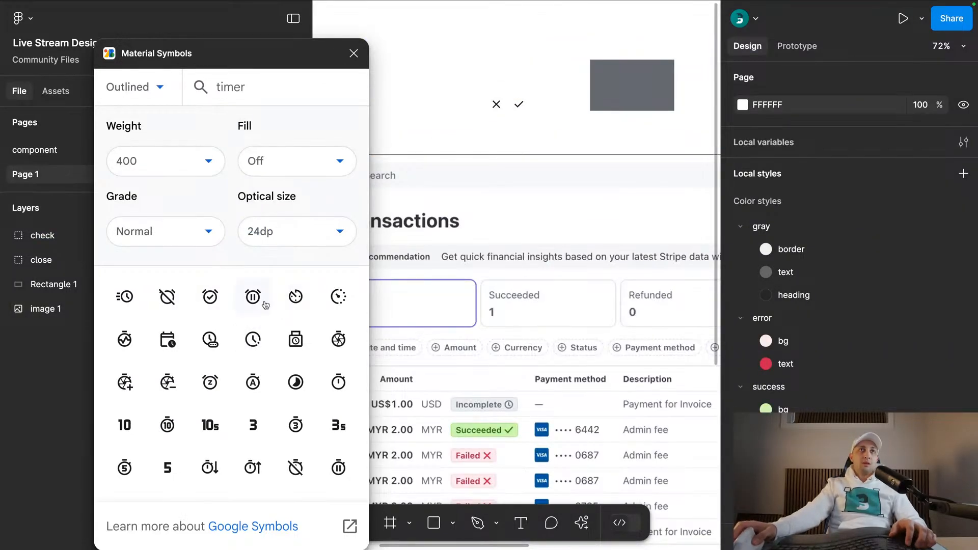
click(257, 346)
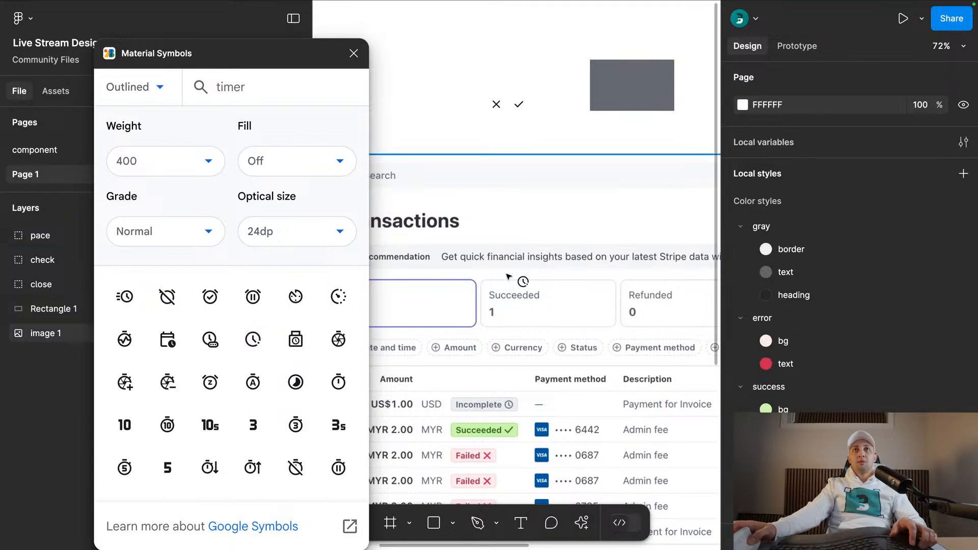
drag(524, 279, 506, 85)
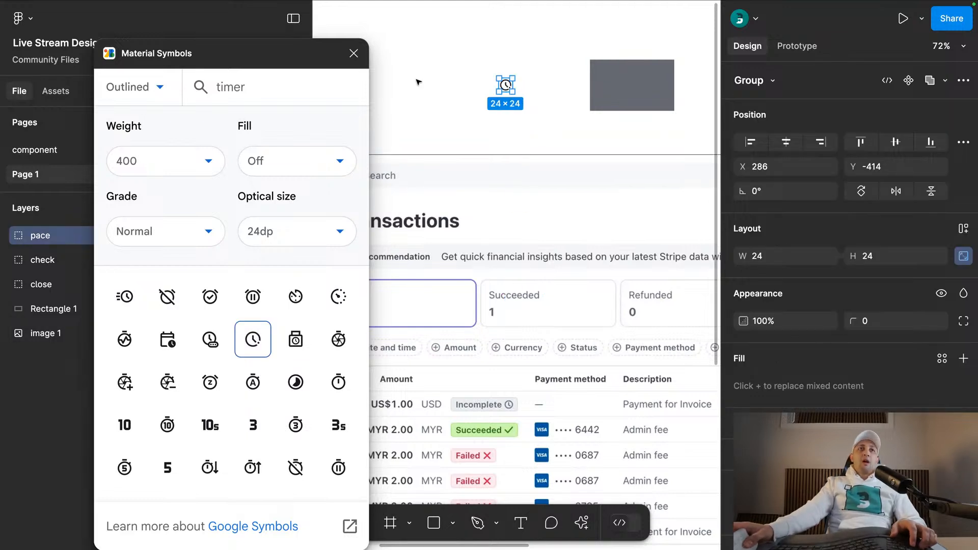
click(354, 53)
scroll(523, 99, up, 5)
click(461, 138)
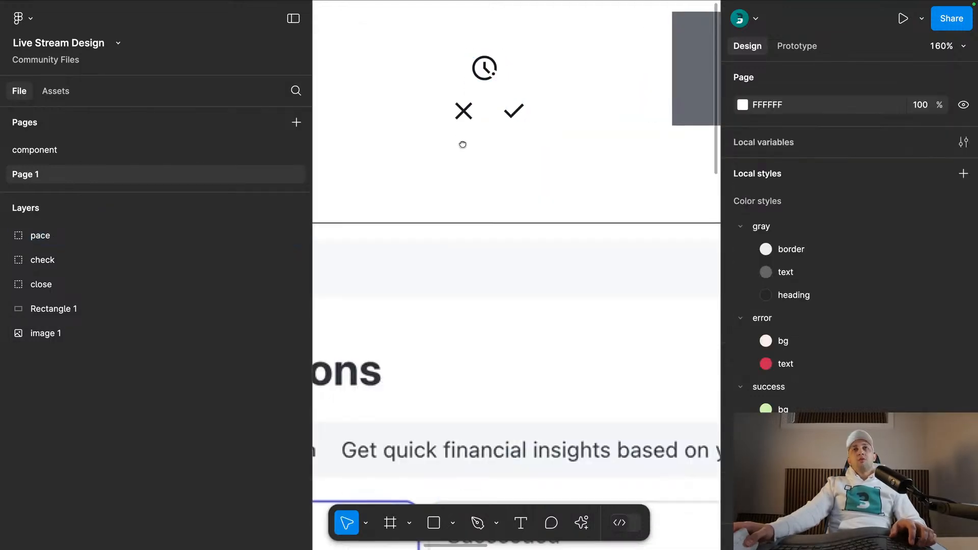
- Try ungrouping the pace, check and close icon groups to reach their bounding box layers
drag(461, 137, 475, 177)
click(6, 236)
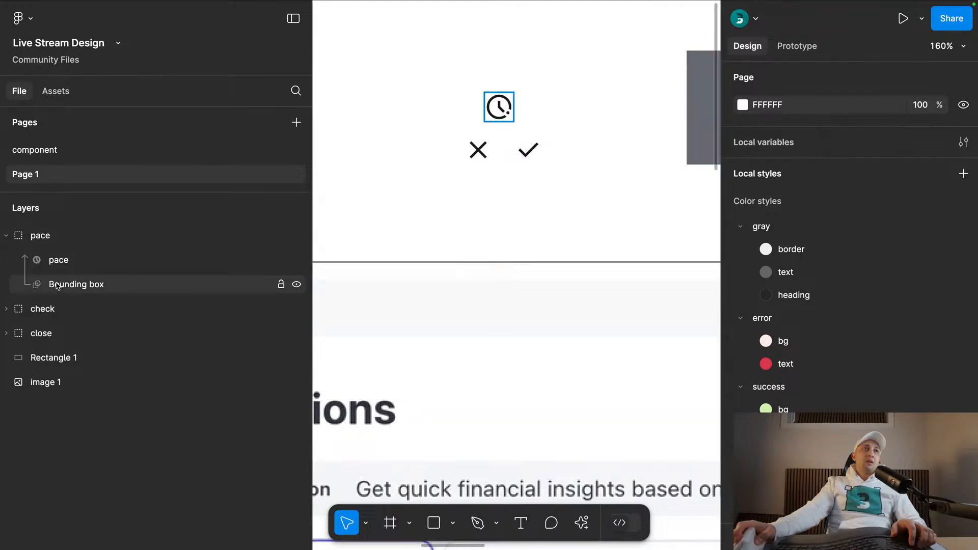
click(7, 236)
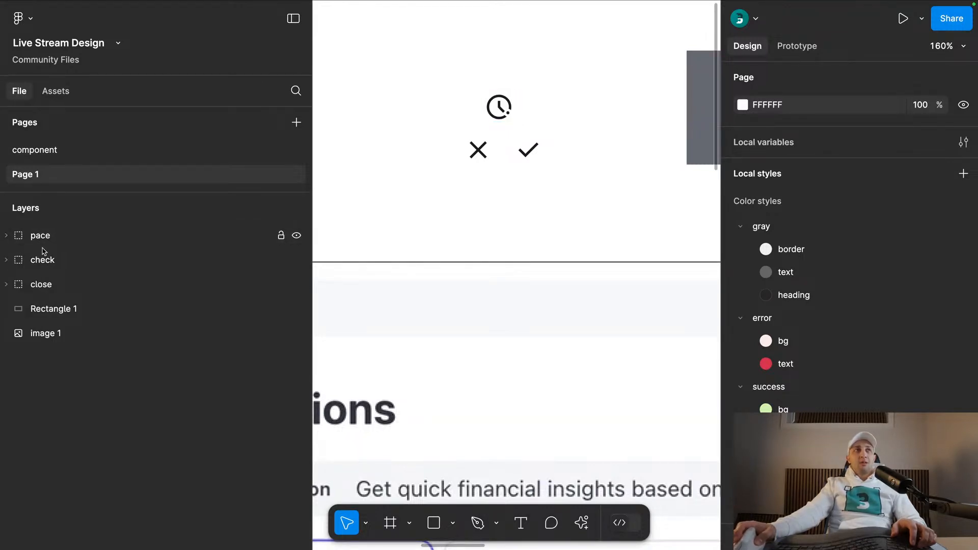
click(7, 235)
click(21, 236)
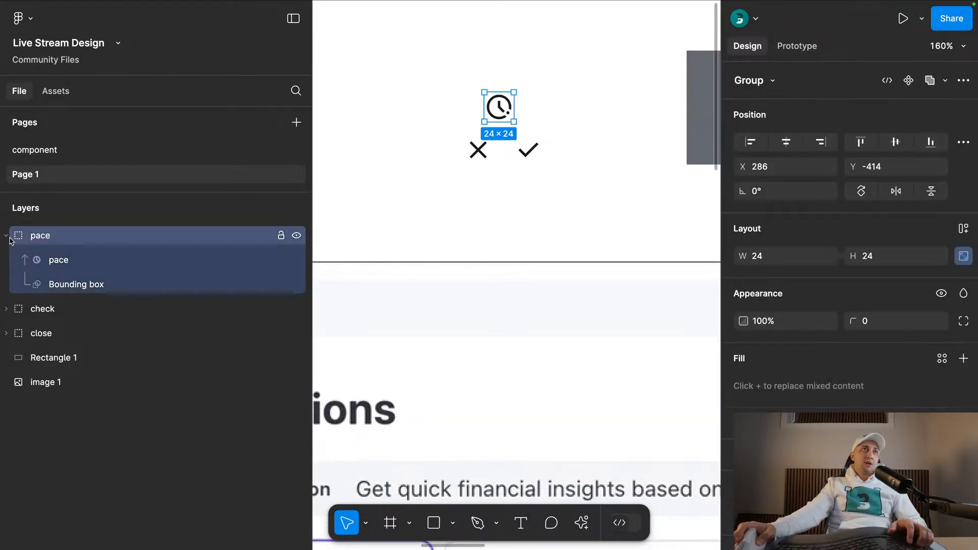
click(6, 235)
shift+click(48, 284)
key(shift+super+g)
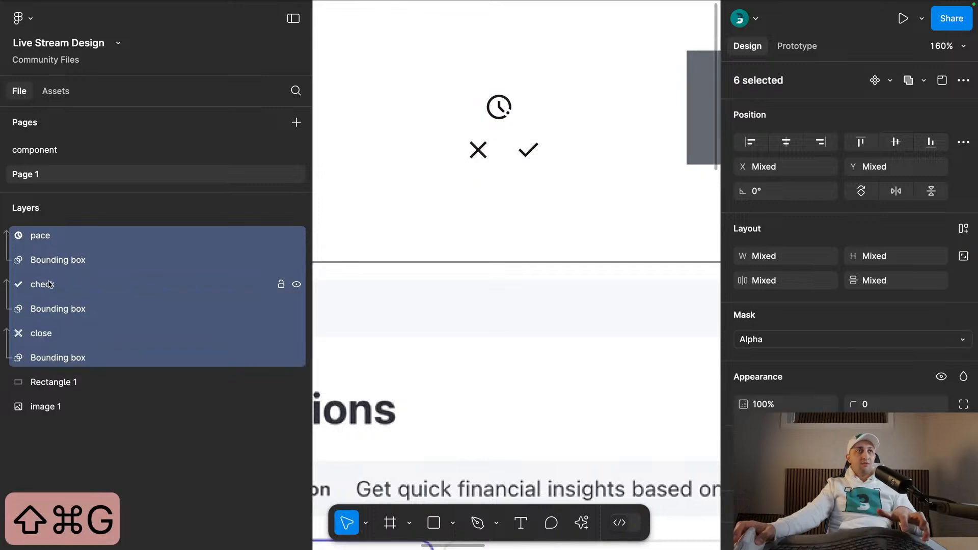
click(55, 263)
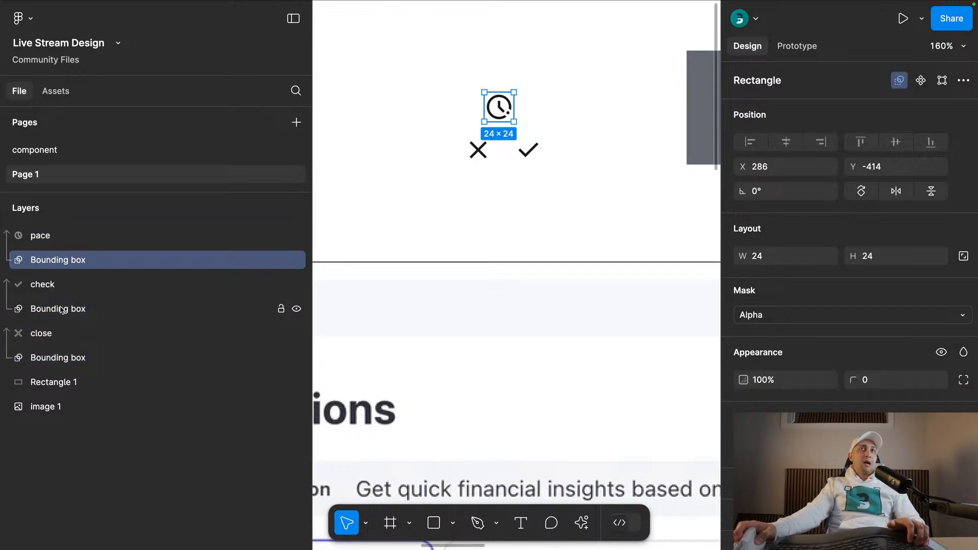
key(super+z)
key(super+z)
key(super+z)
- Wrap the check, close and pace icons each in its own auto layout frame
drag(586, 199, 509, 129)
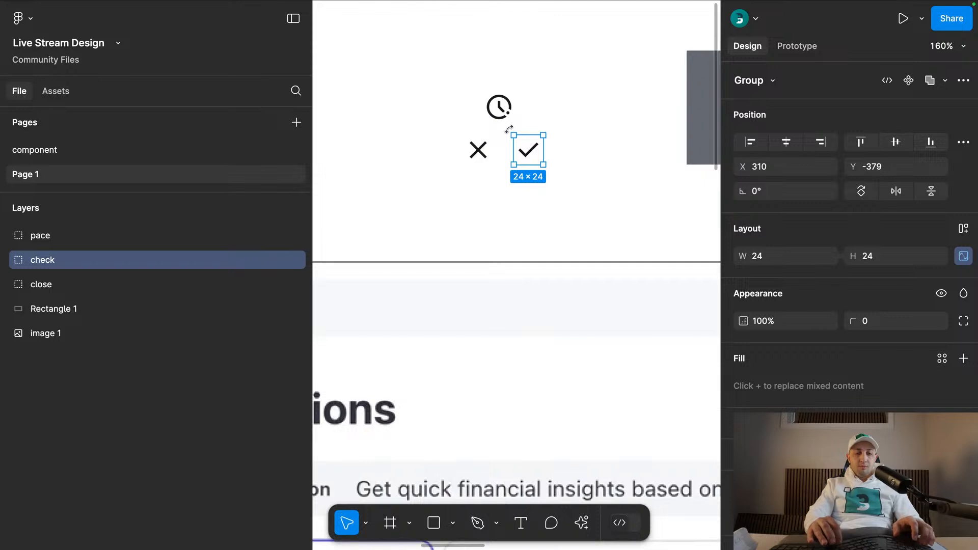
key(shift+a)
click(478, 149)
key(shift+a)
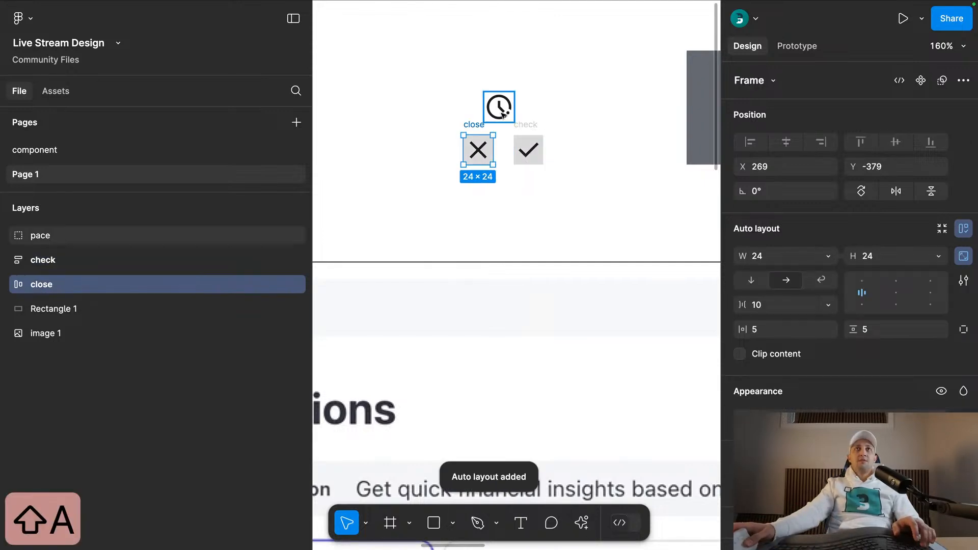
click(502, 114)
key(shift+a)
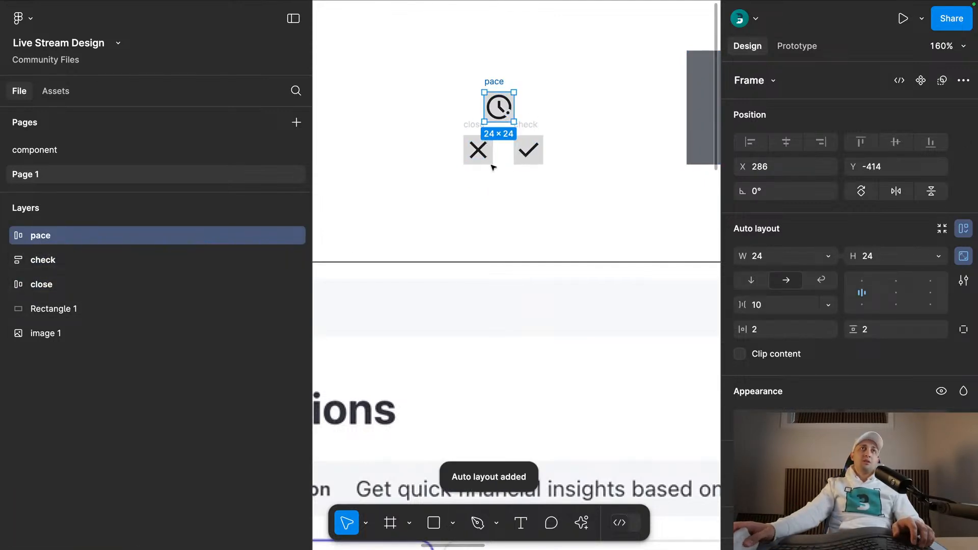
- Turn the pace, check and close frames into three separate components
drag(419, 184, 566, 68)
scroll(858, 356, down, 5)
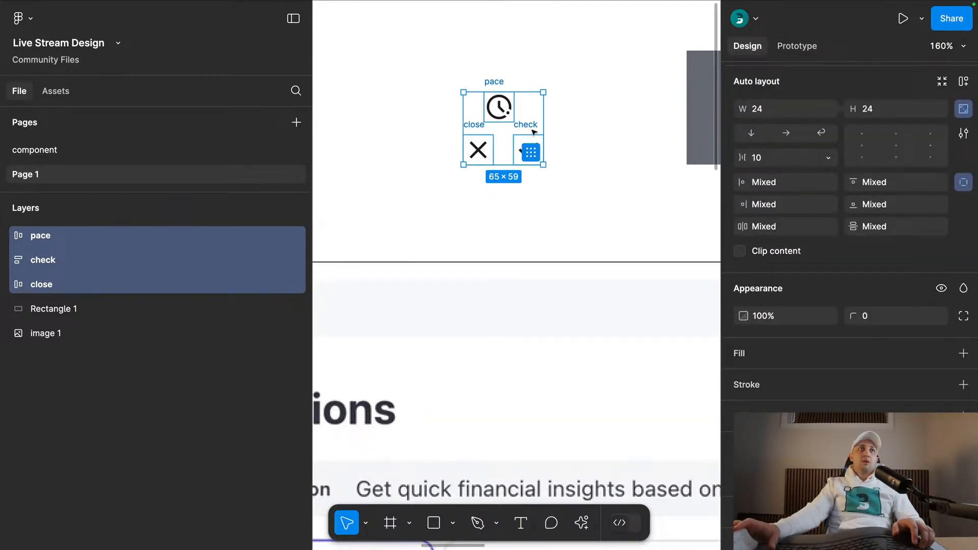
key(Return)
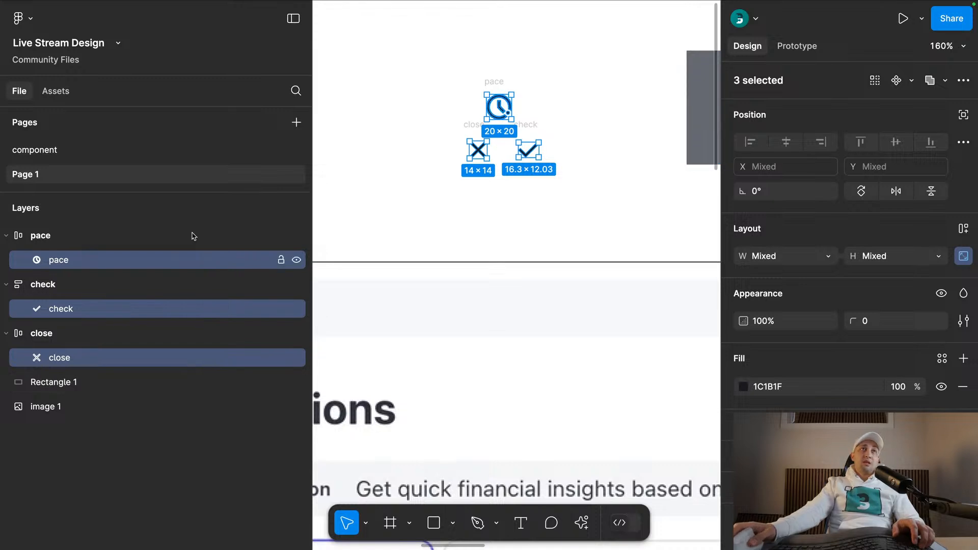
click(572, 69)
drag(572, 70, 437, 192)
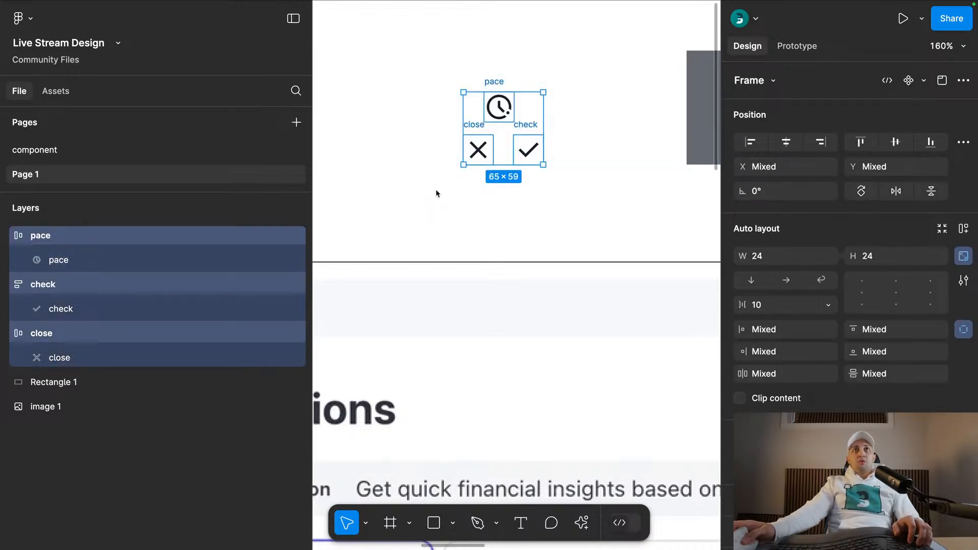
click(923, 80)
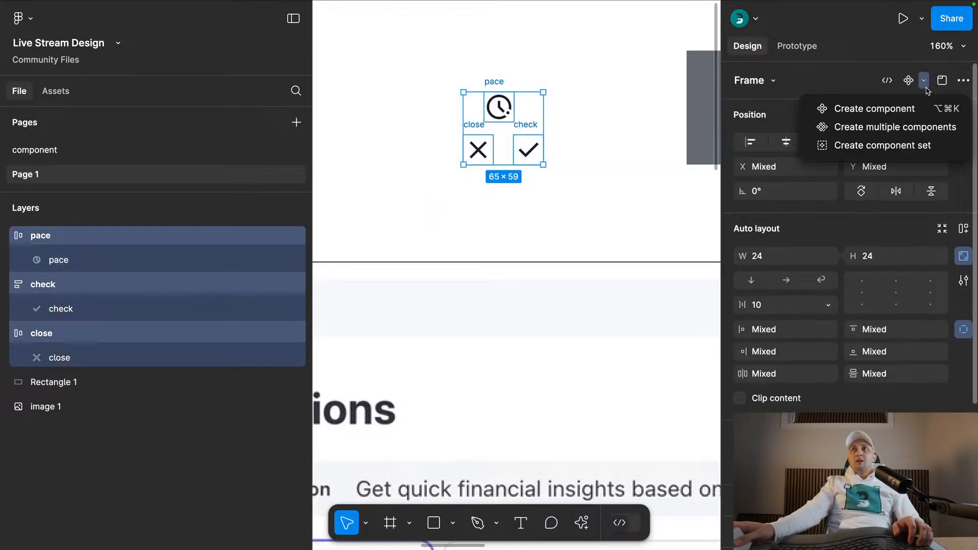
click(894, 128)
- Move the three icon components to the component page, placing them above the table text component
key(super+x)
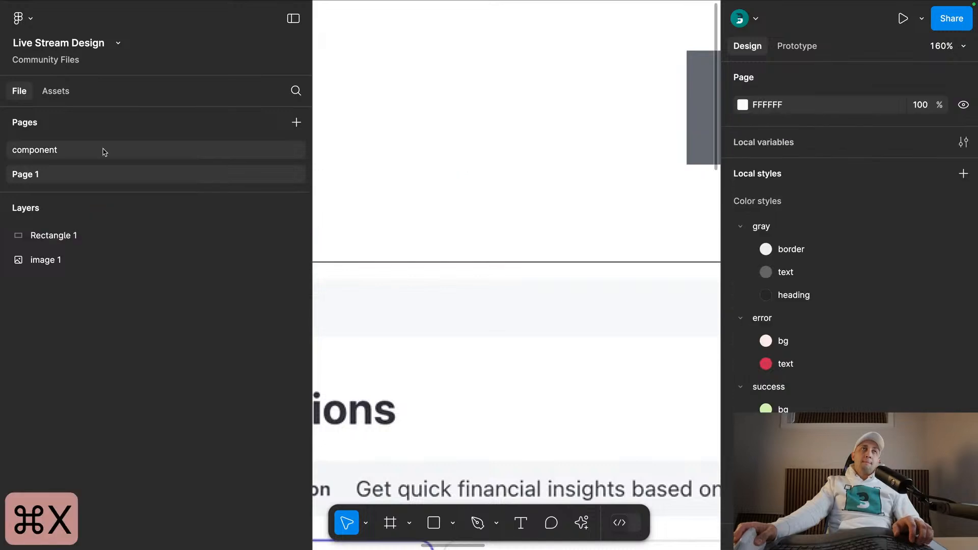
click(120, 150)
scroll(463, 155, down, 5)
click(437, 176)
scroll(437, 175, up, 5)
right_click(430, 111)
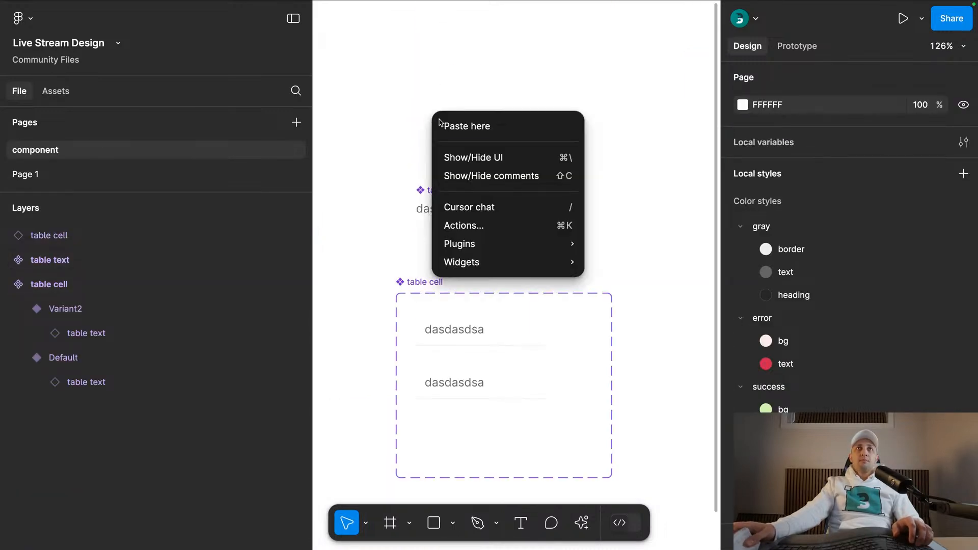
click(467, 127)
click(579, 238)
- Replace the placeholder label inside the table text component with "table text"
scroll(579, 238, down, 5)
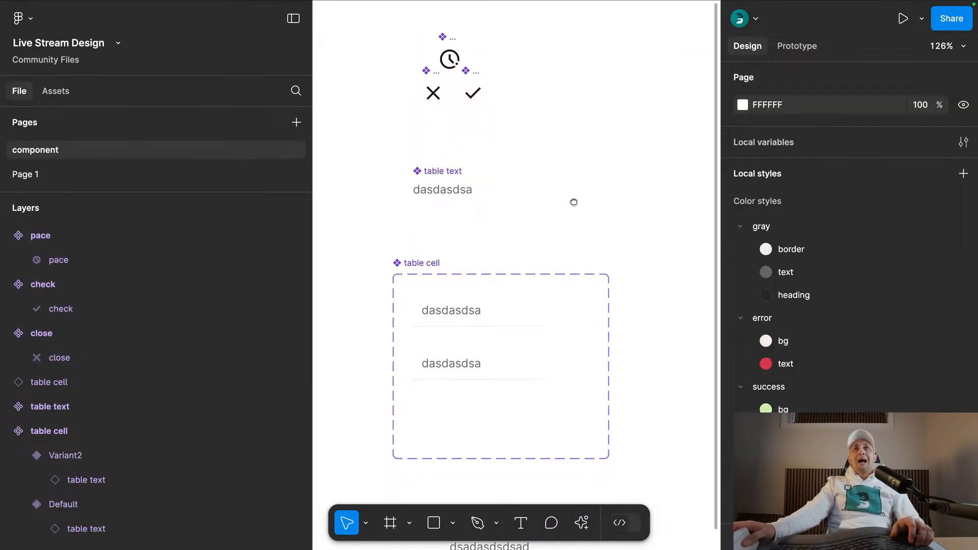
scroll(524, 262, up, 4)
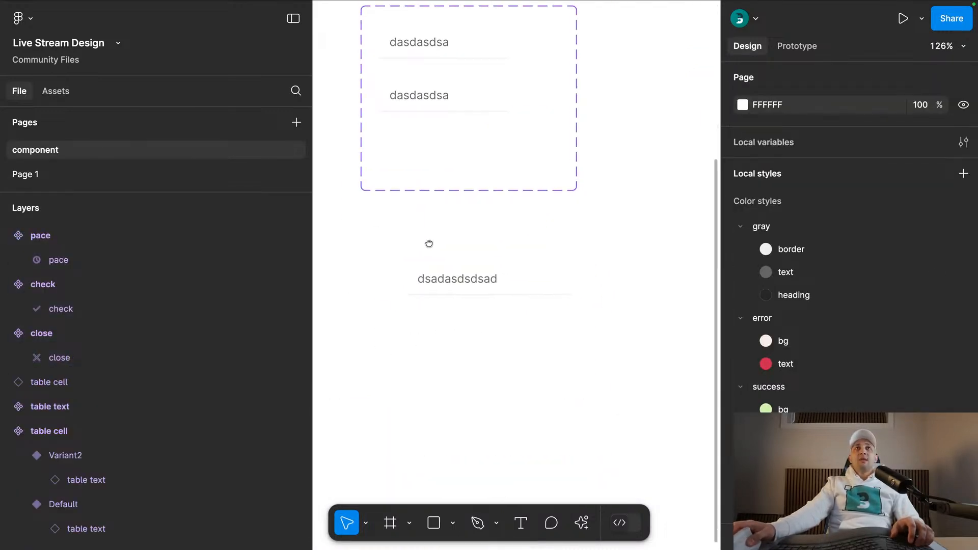
double_click(443, 109)
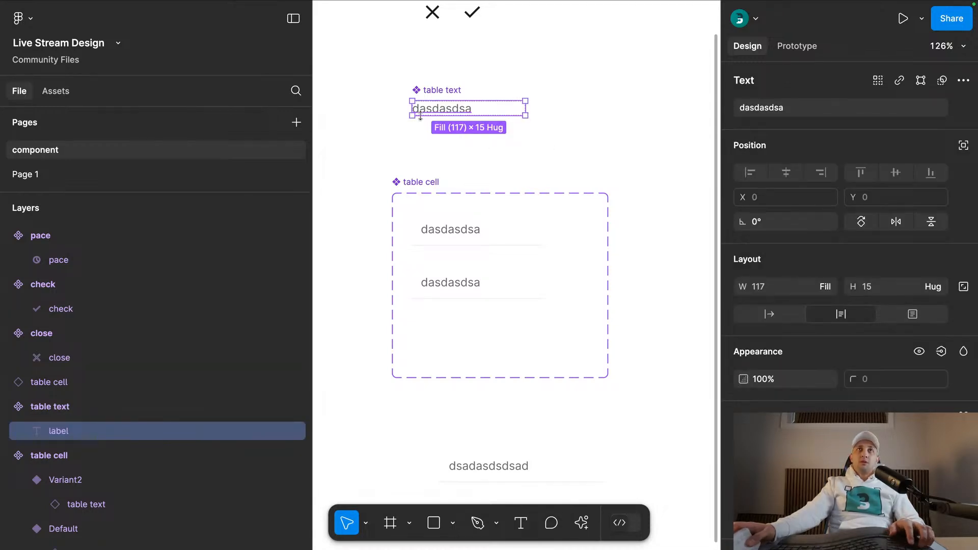
double_click(462, 108)
text(table te)
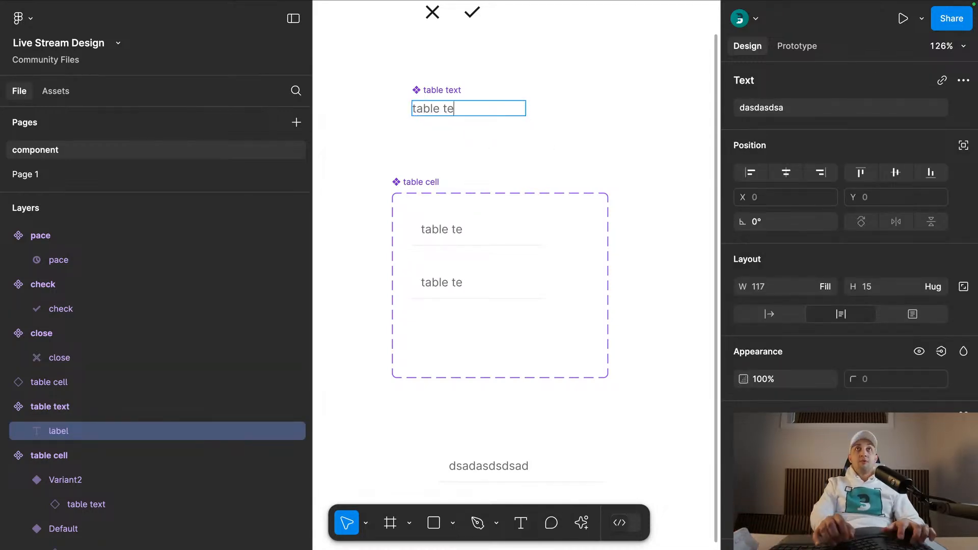
click(443, 149)
click(443, 148)
- Swap the nested table text in the table cell instance below the variants for the check icon component
scroll(469, 218, down, 6)
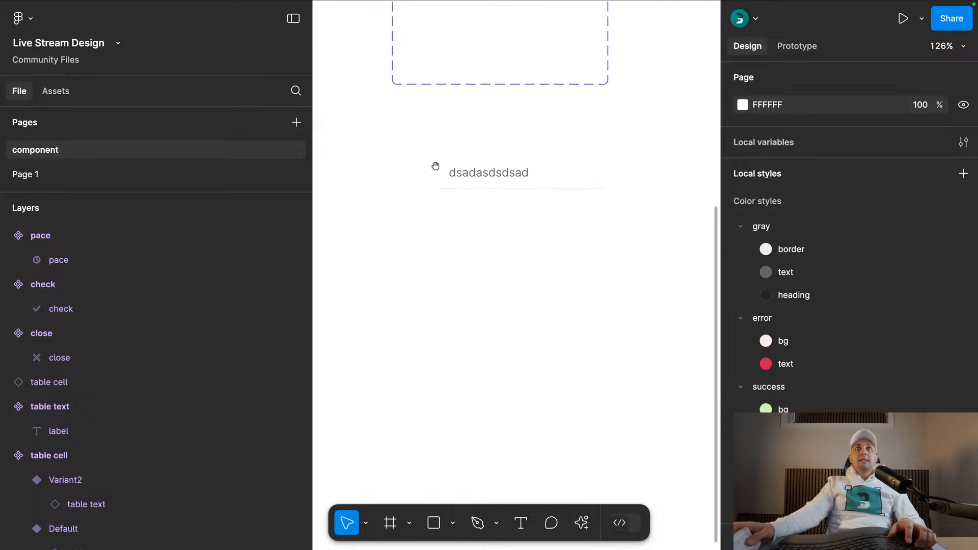
scroll(448, 199, up, 5)
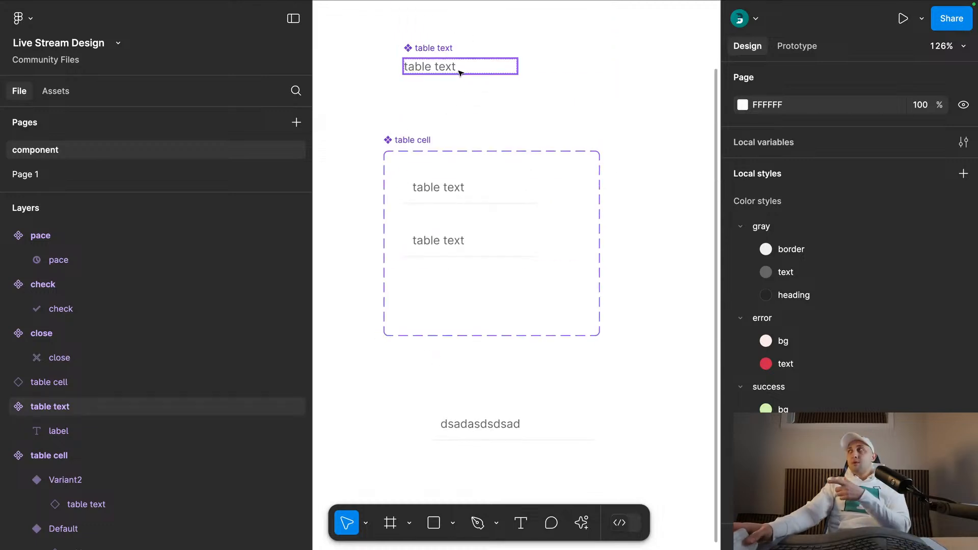
scroll(539, 199, down, 2)
click(490, 382)
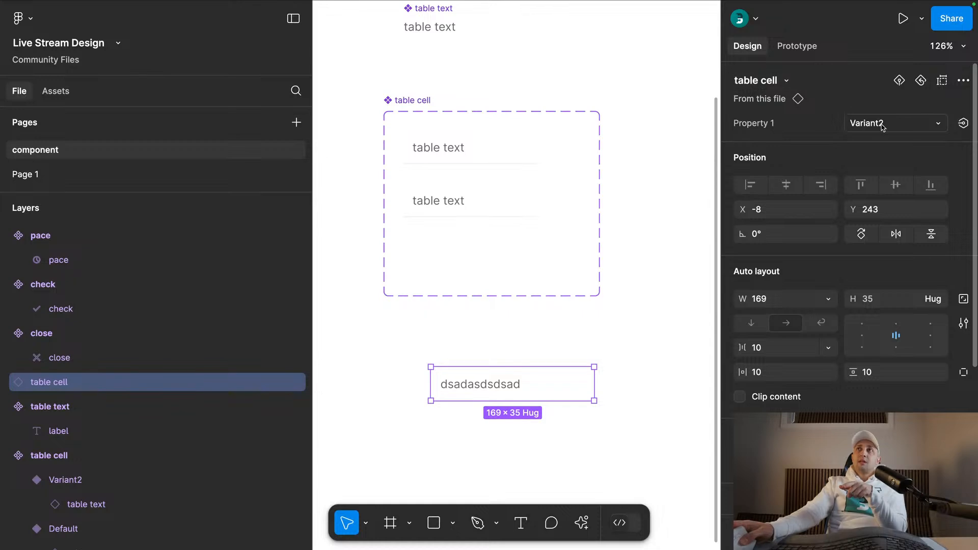
double_click(495, 392)
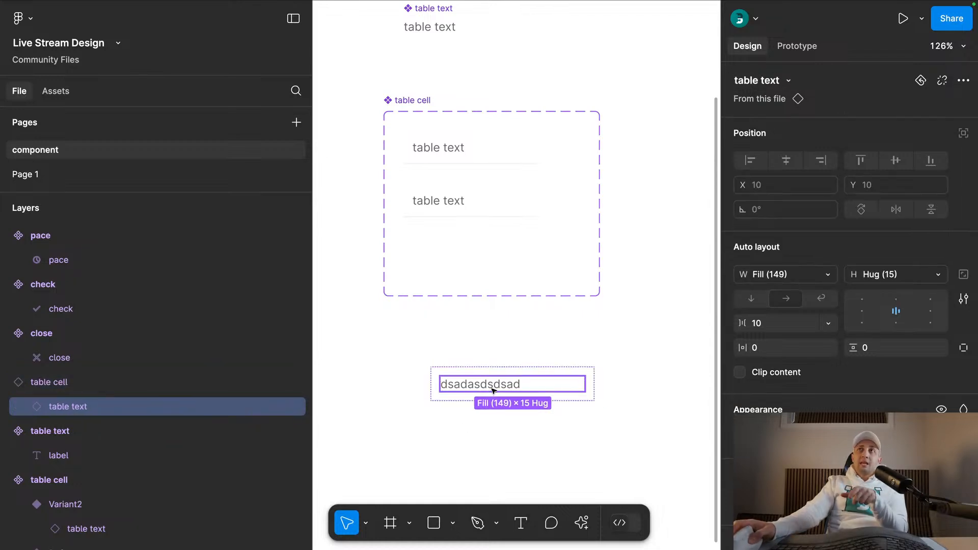
click(775, 82)
click(649, 194)
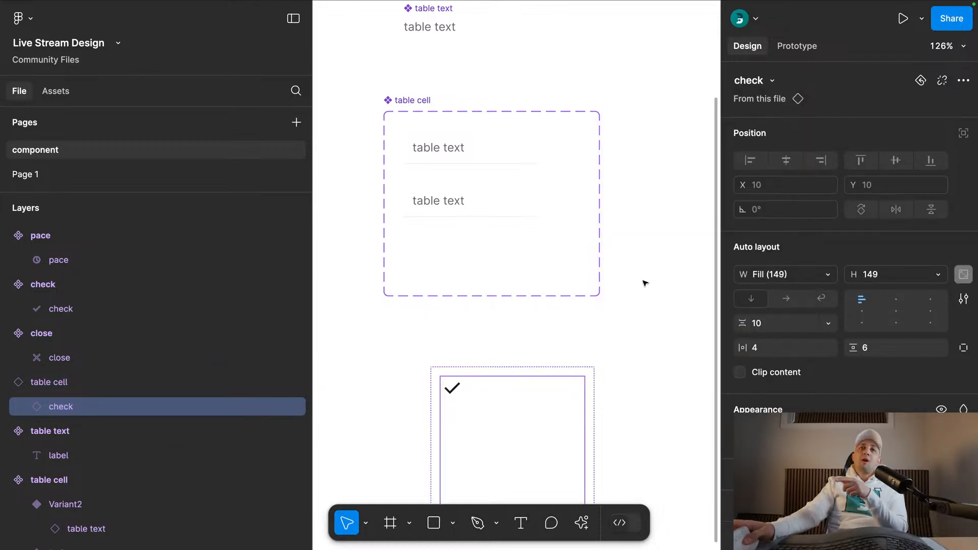
- Set the nested check icon's width and height to fixed sizing at 117
scroll(528, 346, down, 4)
click(828, 274)
click(764, 238)
click(922, 282)
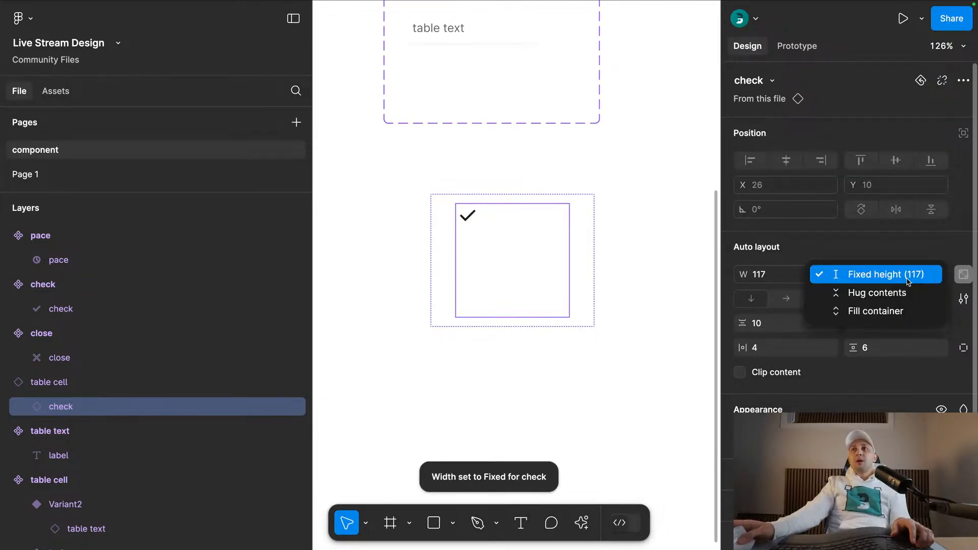
click(856, 273)
scroll(591, 285, up, 1)
scroll(591, 285, up, 1)
- Shorten the table cell instance containing the check icon to a height of 55
click(561, 321)
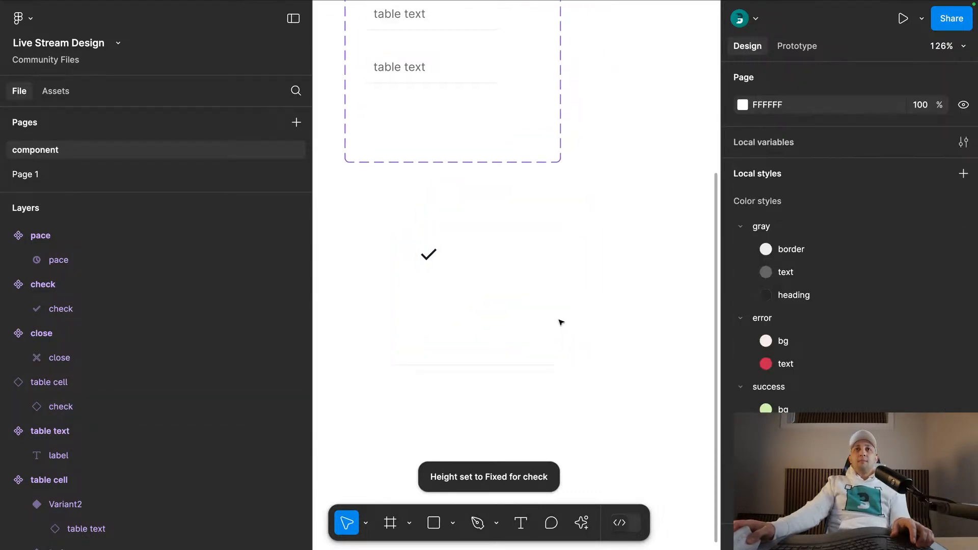
click(546, 360)
drag(546, 363, 534, 278)
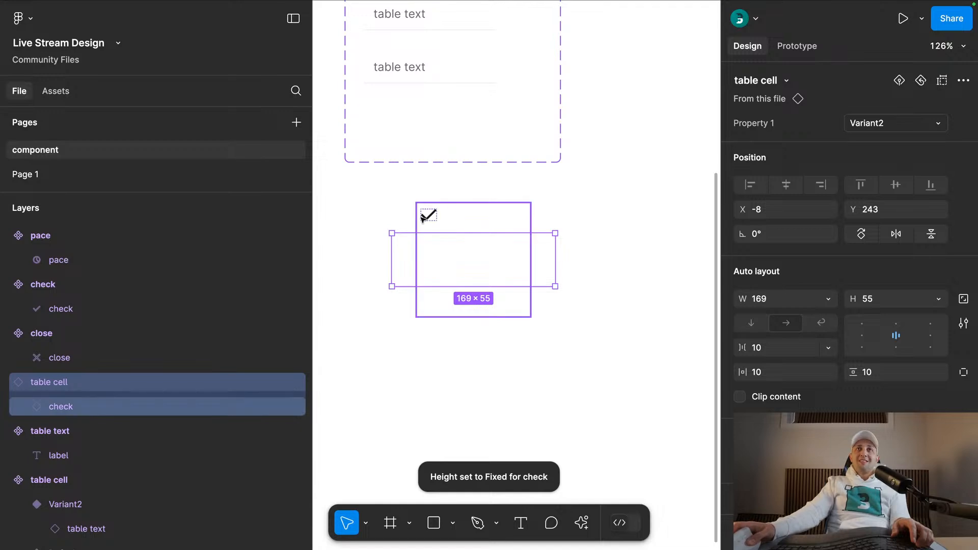
scroll(577, 212, up, 1)
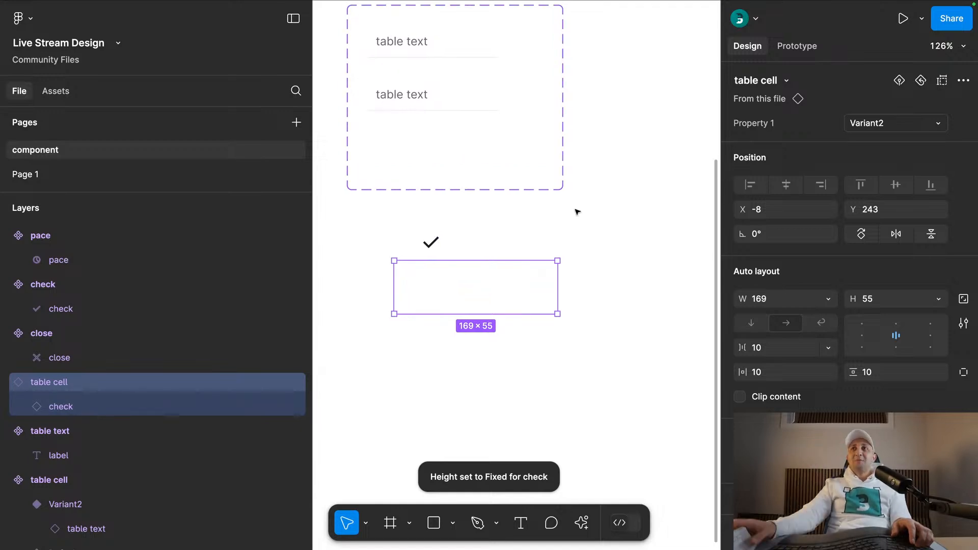
- Set the table cell instance's height to hug its contents
click(938, 299)
click(905, 313)
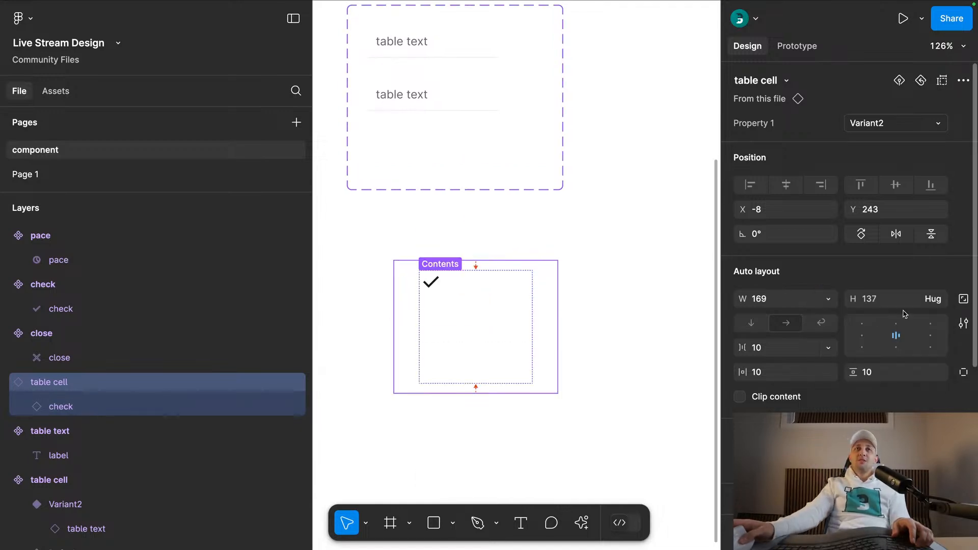
click(488, 227)
click(459, 291)
scroll(493, 300, up, 3)
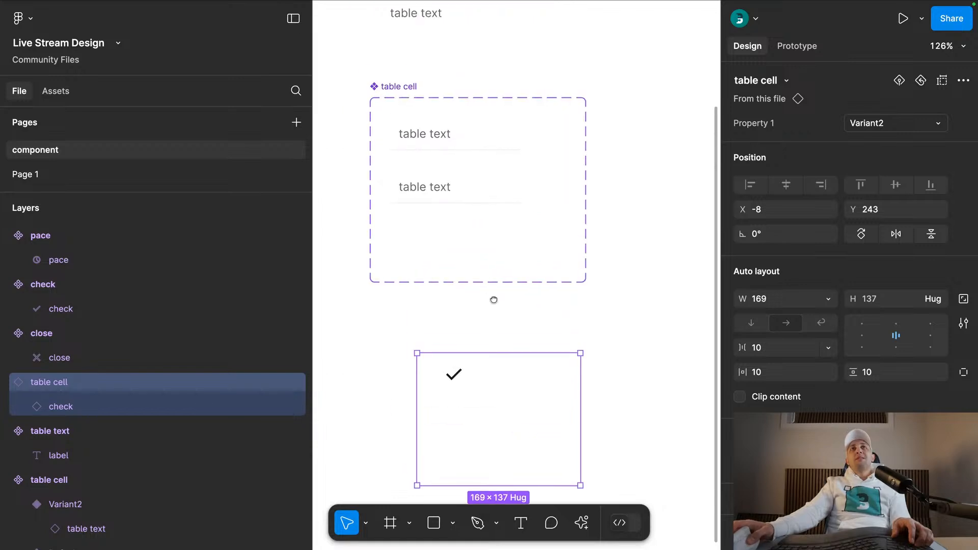
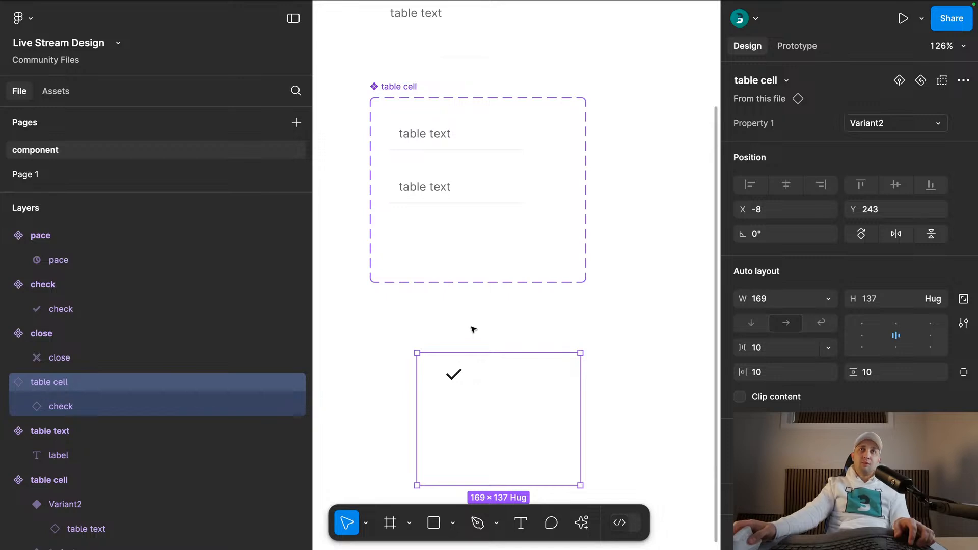
- Delete the table cell instance below the variants and move the table text component closer to the table cell component set
scroll(472, 330, up, 3)
key(ctrl+x)
scroll(485, 86, up, 3)
drag(469, 105, 470, 142)
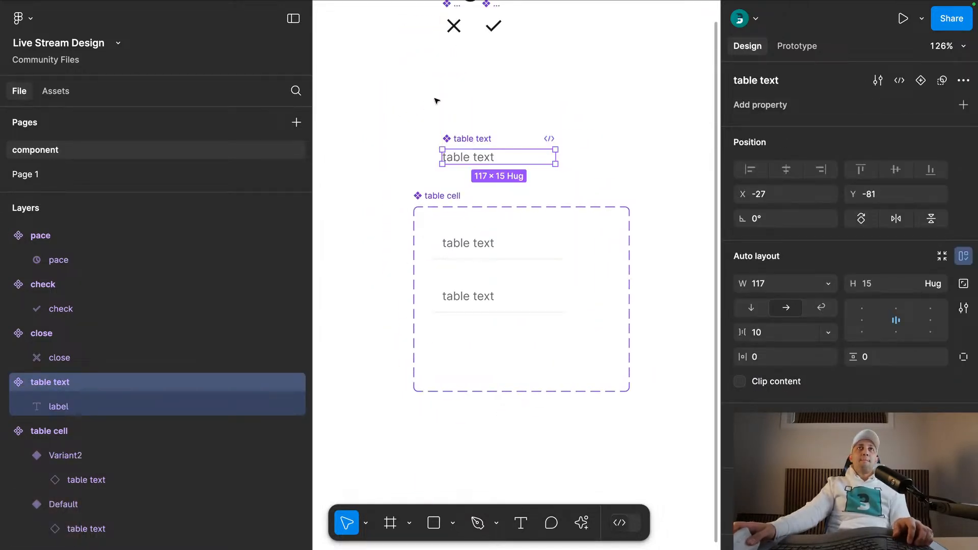
click(436, 133)
scroll(435, 134, up, 2)
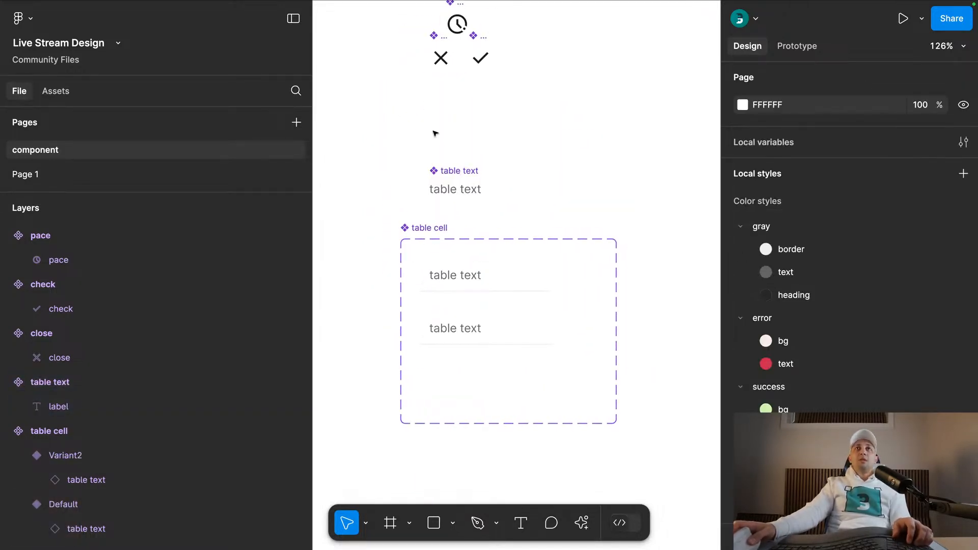
- Examine the status badges in the Transactions screenshot on Page 1, and return to the component page
click(85, 172)
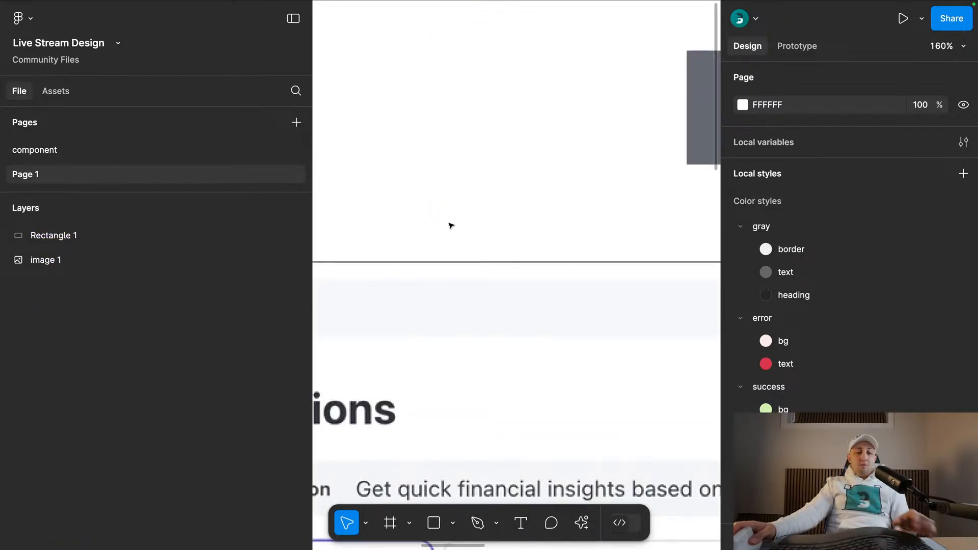
scroll(486, 228, down, 5)
scroll(489, 223, down, 5)
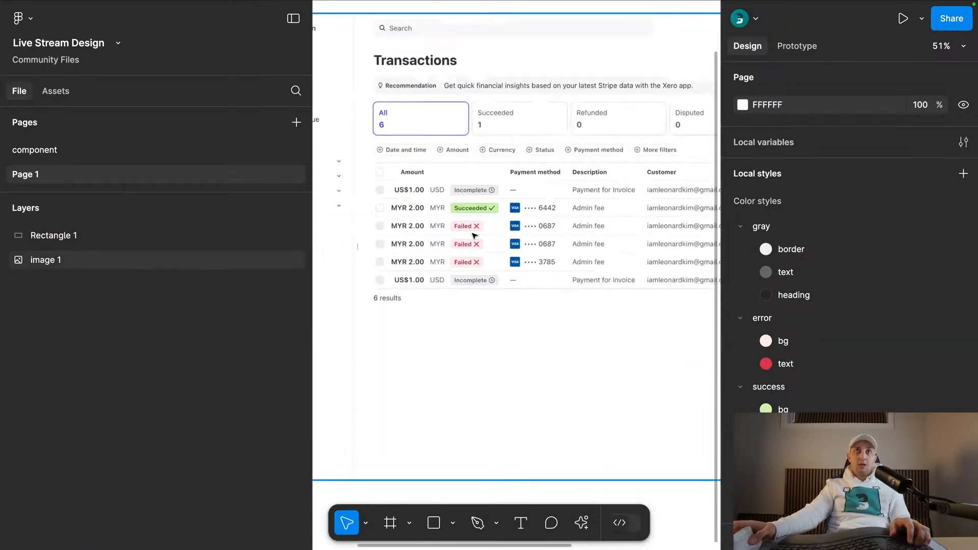
scroll(466, 230, down, 2)
scroll(465, 224, right, 2)
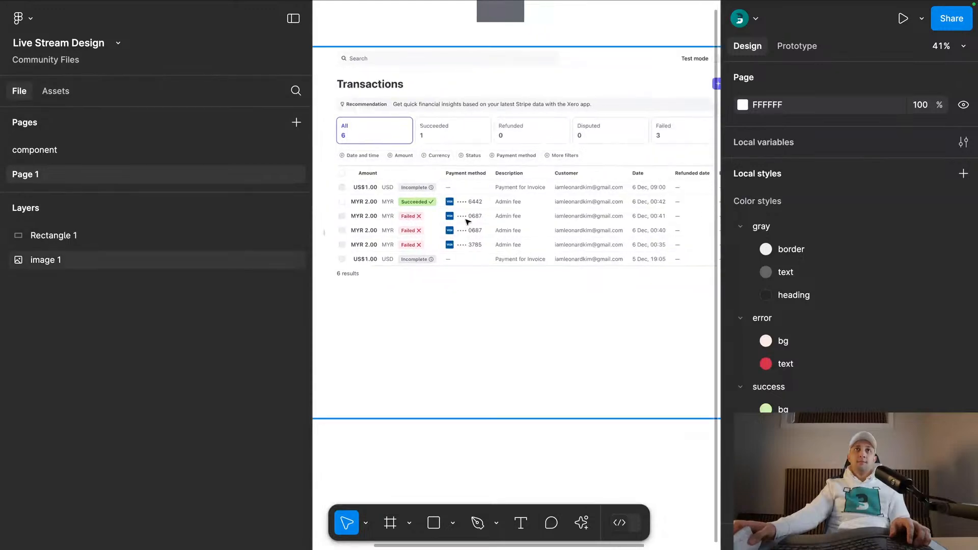
scroll(410, 223, up, 3)
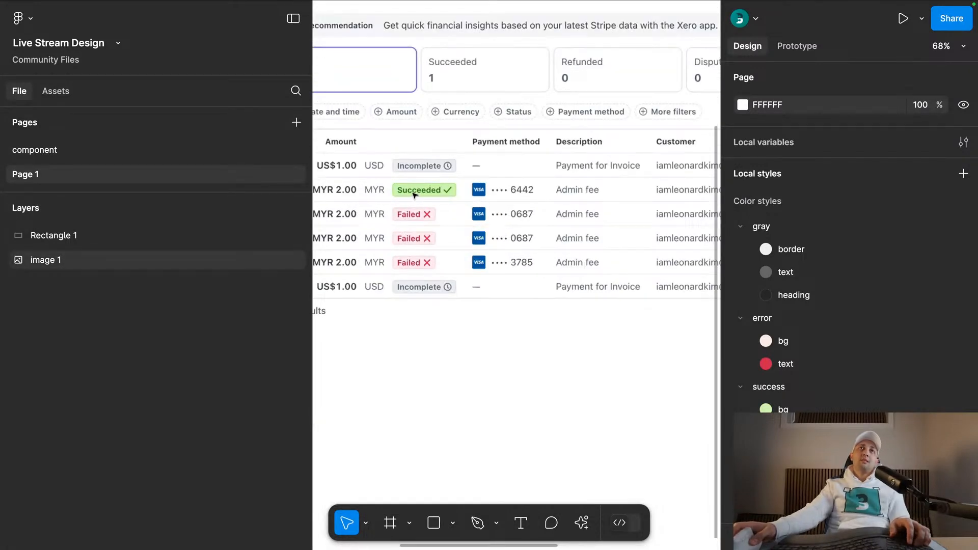
click(135, 150)
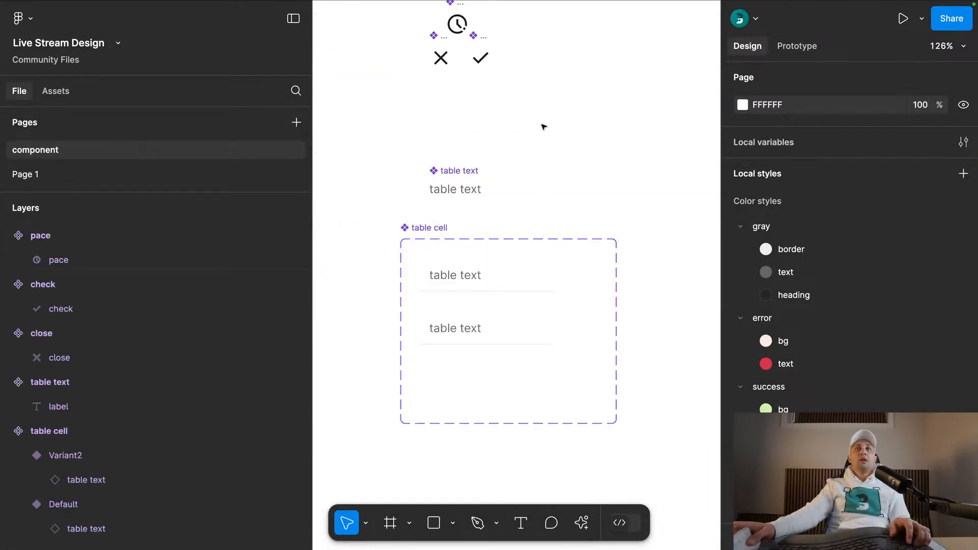
- Duplicate the table text component into the space above it and detach the copy from its component
scroll(488, 121, up, 4)
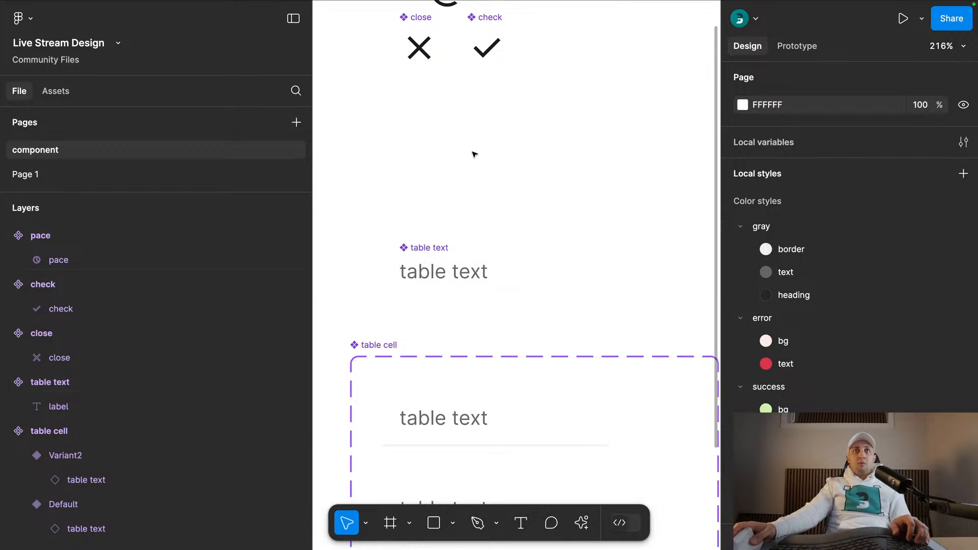
scroll(468, 177, up, 1)
key(t)
click(466, 177)
key(Escape)
drag(431, 284, 428, 188)
key(super+slash)
text(de)
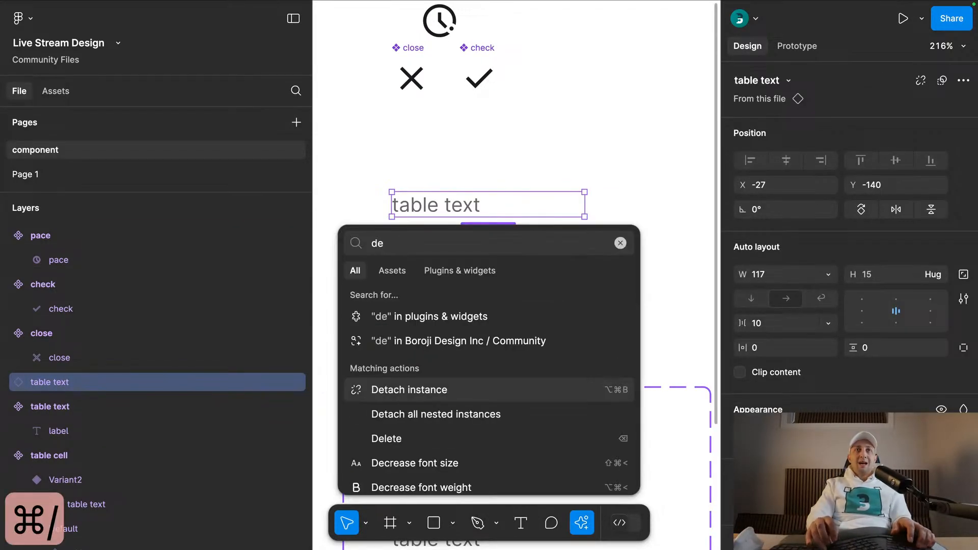
key(Return)
- Change the detached copy's text to Success and set the frame's padding to 4 on all sides
double_click(464, 210)
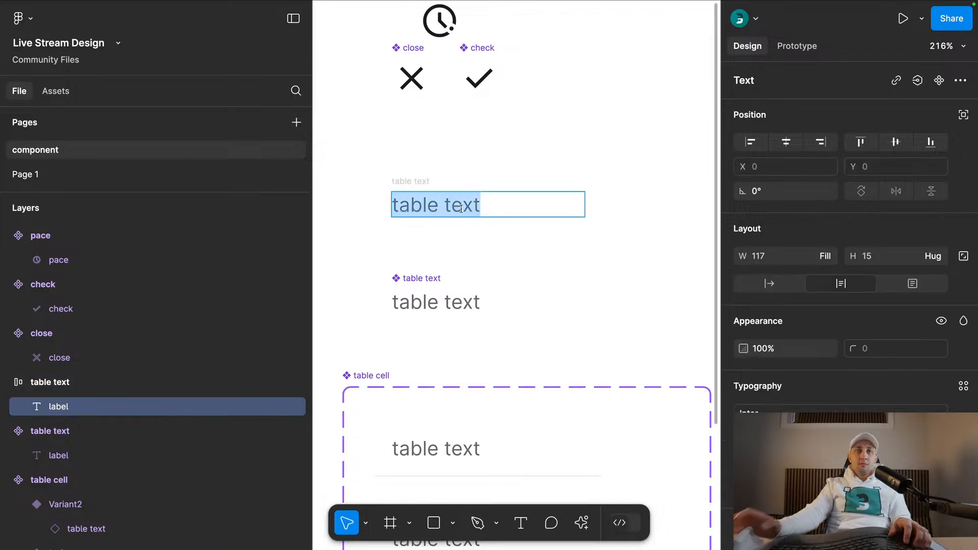
text(Success)
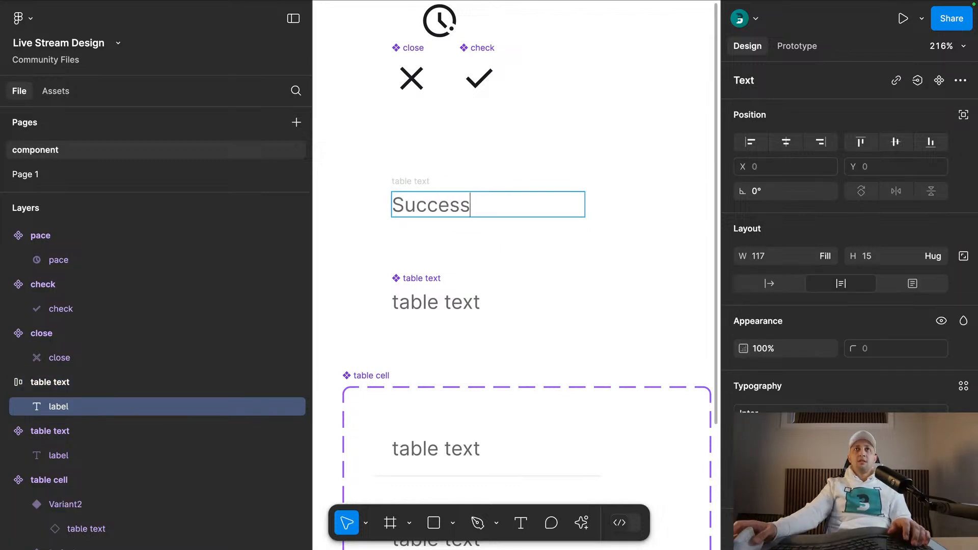
click(478, 185)
click(413, 181)
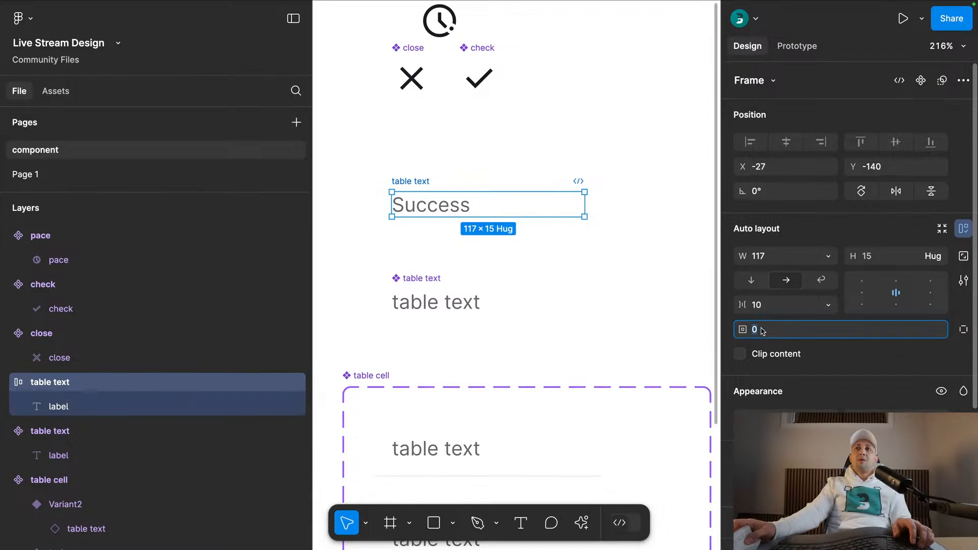
key(Return)
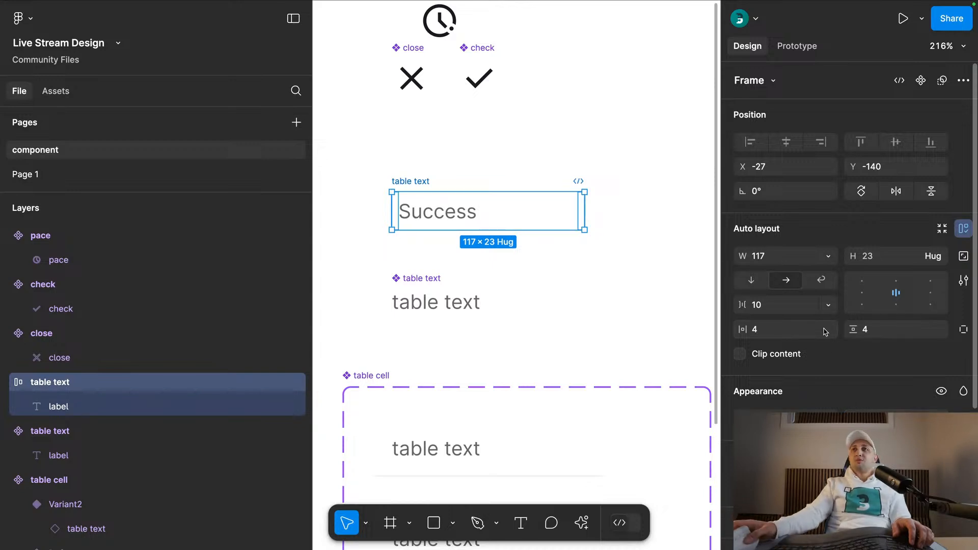
- Make the Success frame's width hug its contents and give it a corner radius of 4
click(827, 256)
click(795, 273)
key(Return)
click(829, 256)
click(779, 270)
click(399, 181)
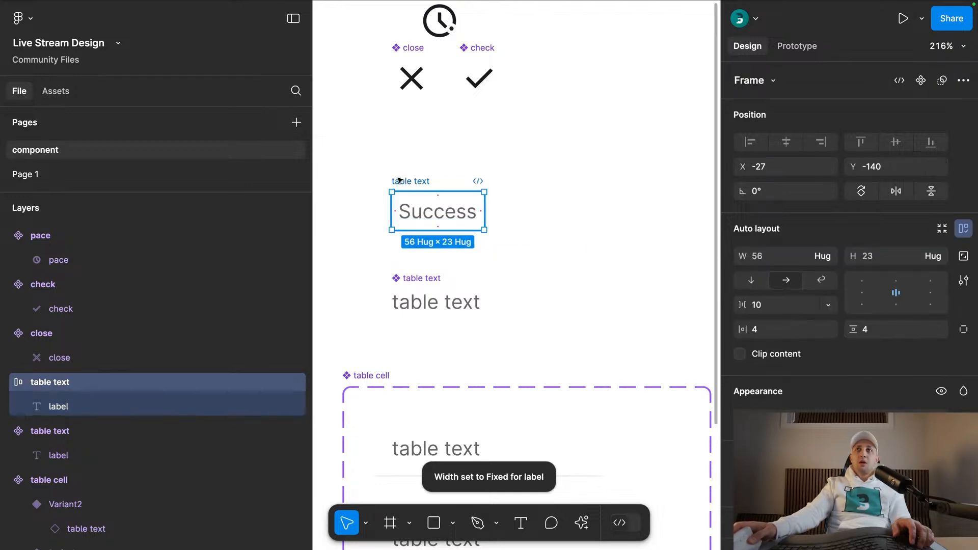
- Fill the Success frame with the success bg color style
scroll(850, 237, down, 1)
click(964, 444)
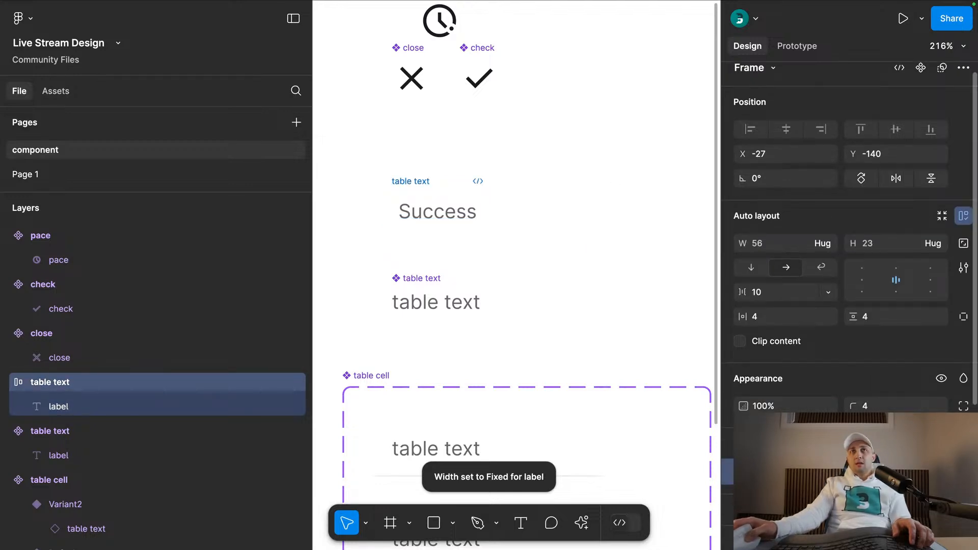
scroll(586, 431, down, 2)
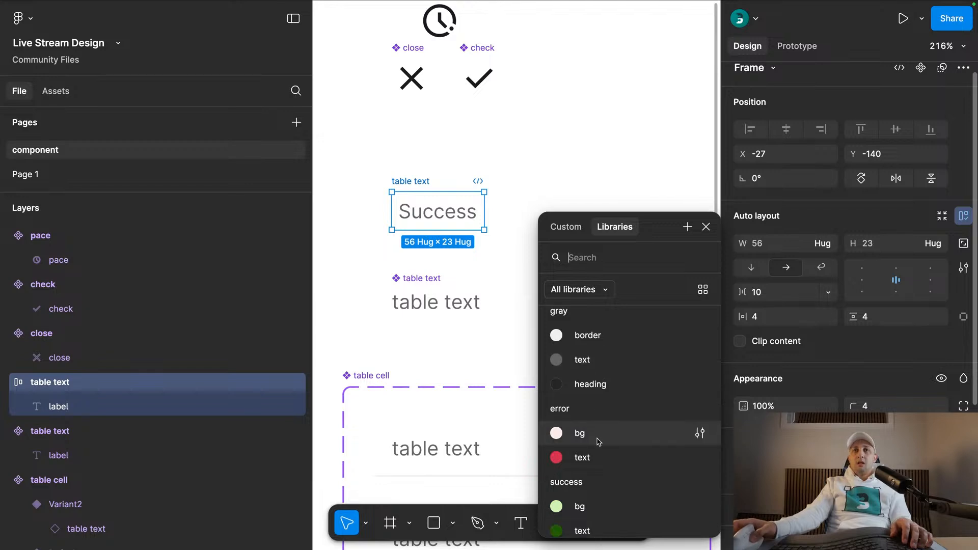
click(583, 484)
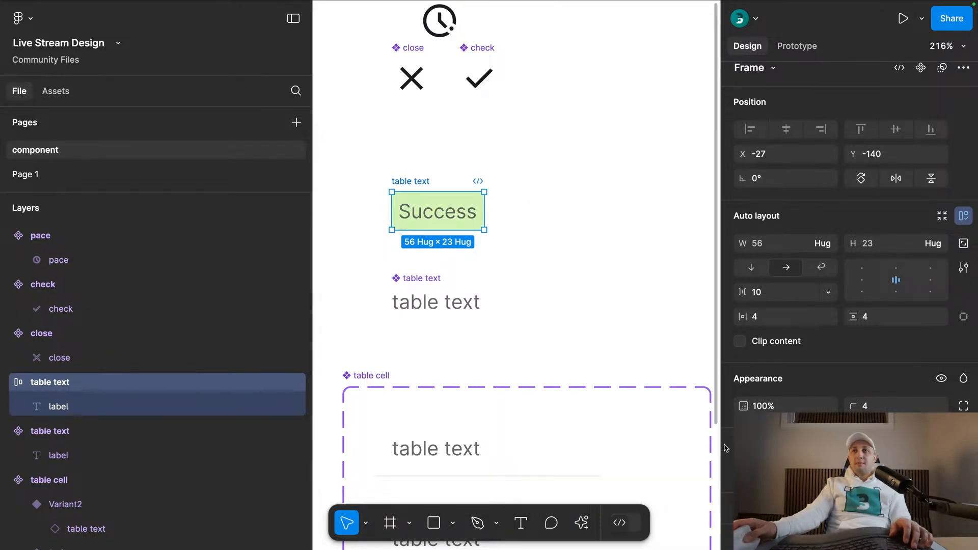
- Apply the success text color style to the label inside the Success frame
click(417, 212)
scroll(875, 408, down, 3)
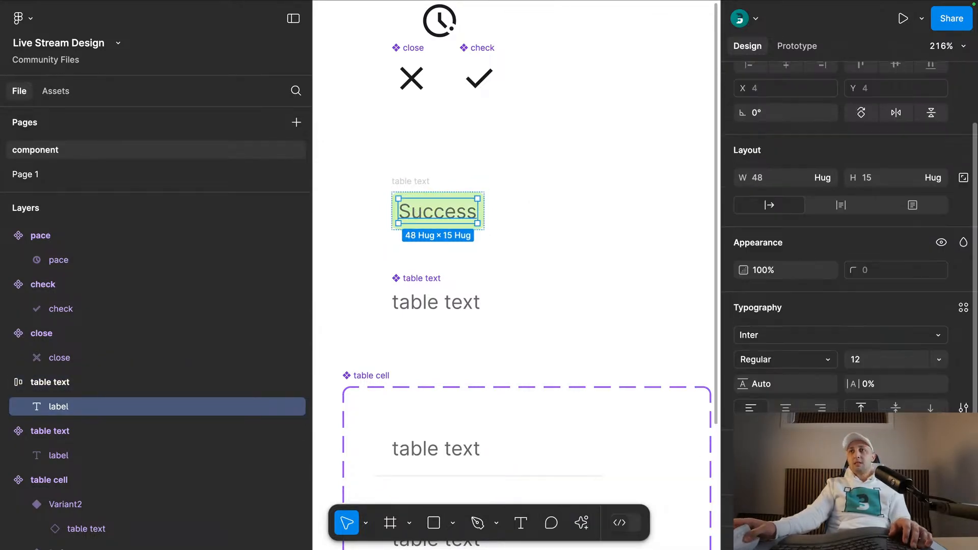
click(841, 474)
scroll(618, 452, down, 4)
click(616, 445)
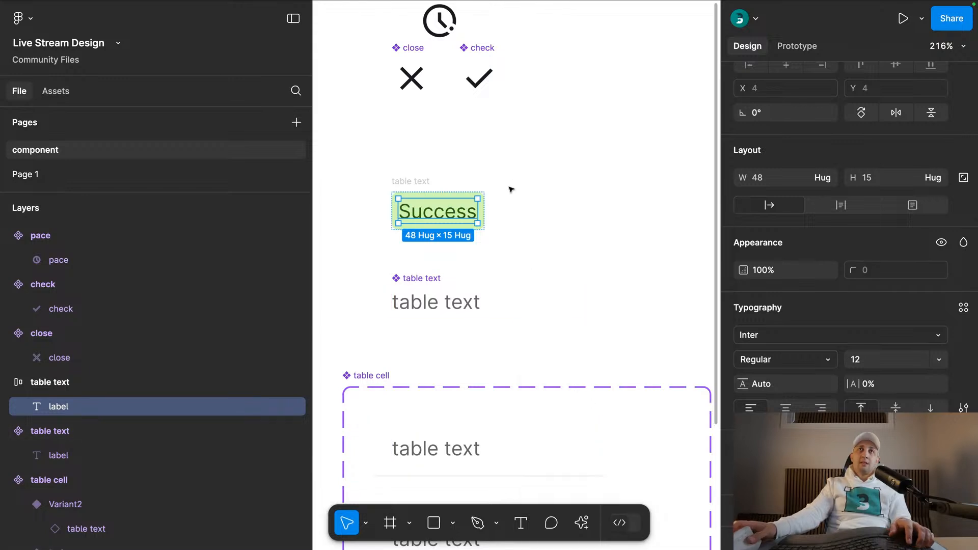
- Rename the Success frame as badge
click(437, 182)
drag(411, 181, 491, 249)
scroll(419, 149, down, 2)
- Move the pace, check and close icon components up and reposition the badge frame in the space between them and the table text component
drag(442, 218, 567, 98)
drag(496, 134, 460, 67)
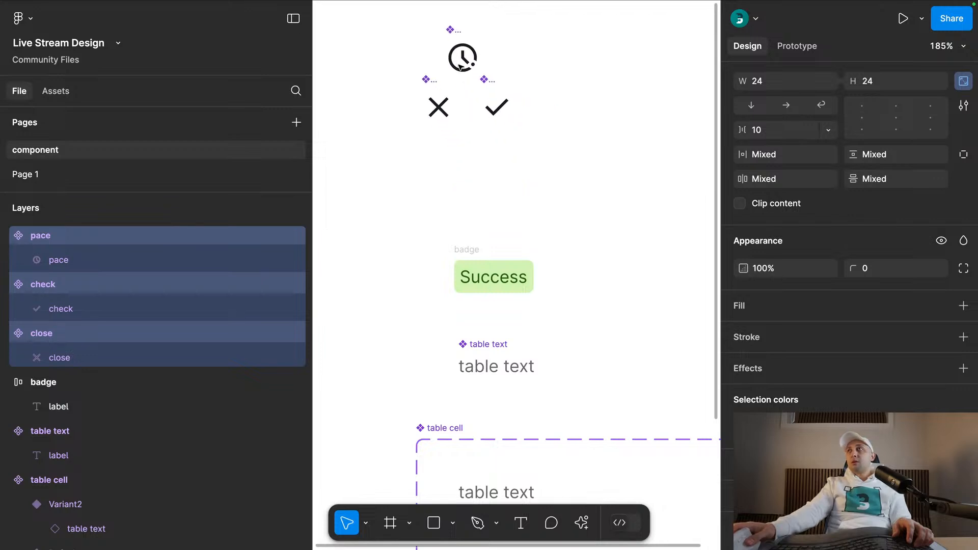
click(559, 172)
drag(487, 262, 439, 229)
- Turn the badge frame into a component and add a second variant to it
scroll(853, 158, up, 5)
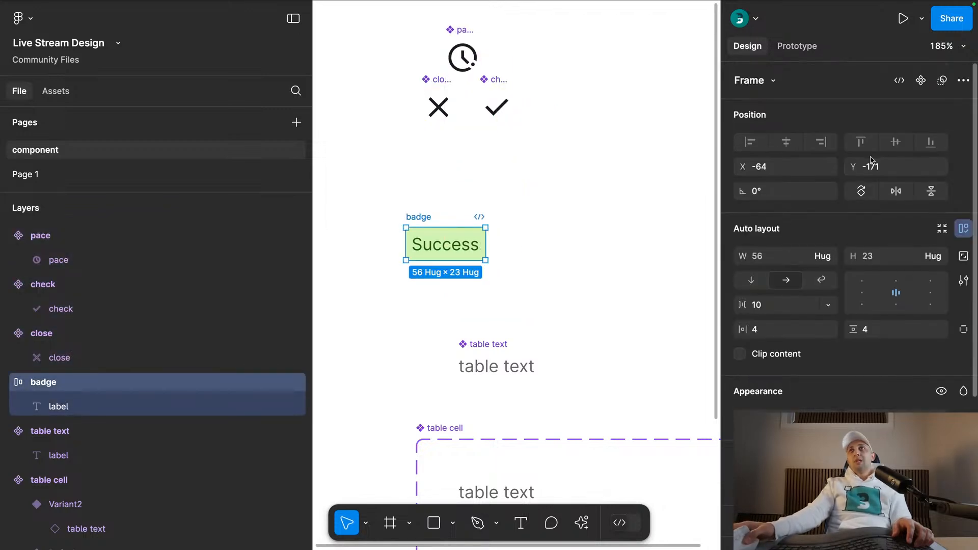
click(921, 81)
click(923, 80)
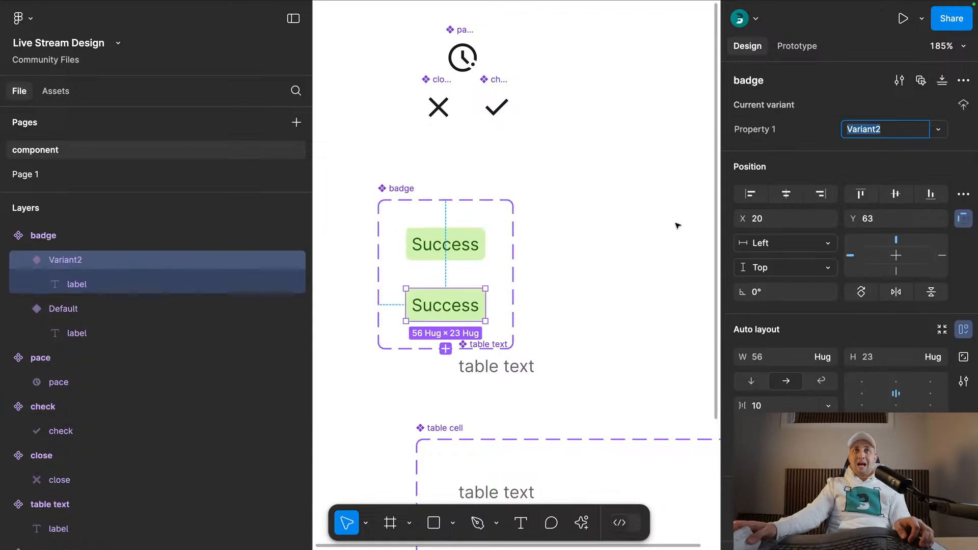
- Reposition the badge component set higher and move the three icon components farther away above it
drag(404, 188, 437, 164)
scroll(437, 164, down, 4)
click(395, 118)
drag(395, 119, 474, 95)
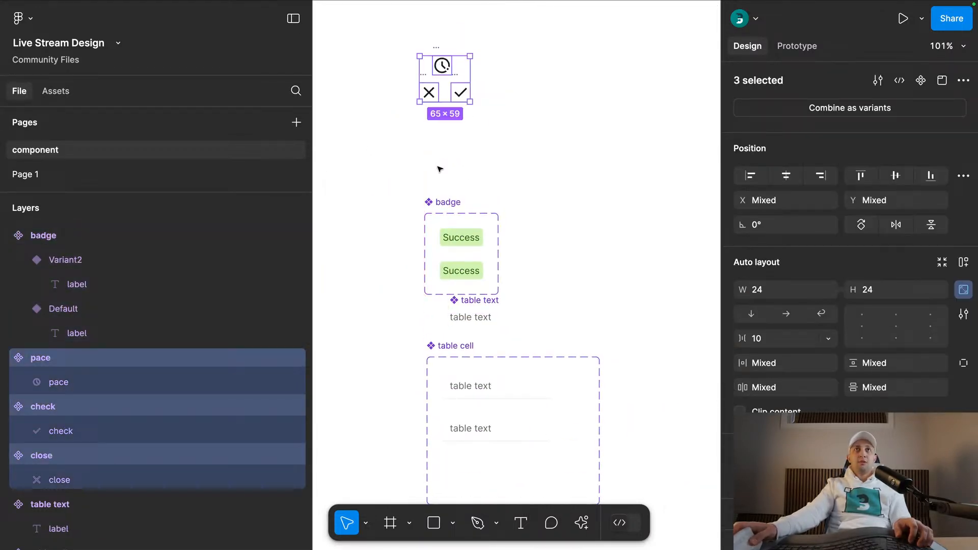
- Widen the badge component set to about 336 and place the second variant beside the first
click(487, 223)
drag(498, 230, 685, 230)
drag(474, 271, 517, 222)
click(459, 184)
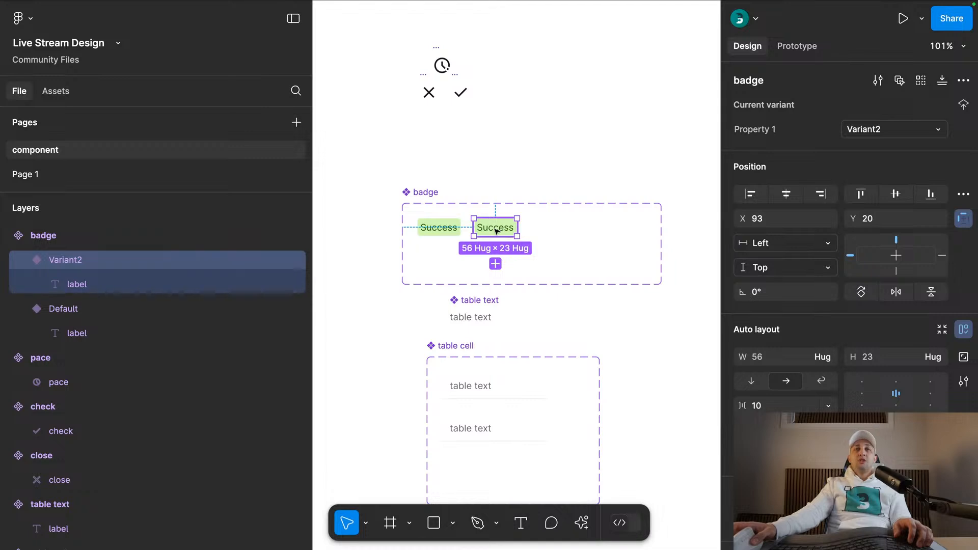
ctrl+click(439, 227)
ctrl+shift+click(497, 229)
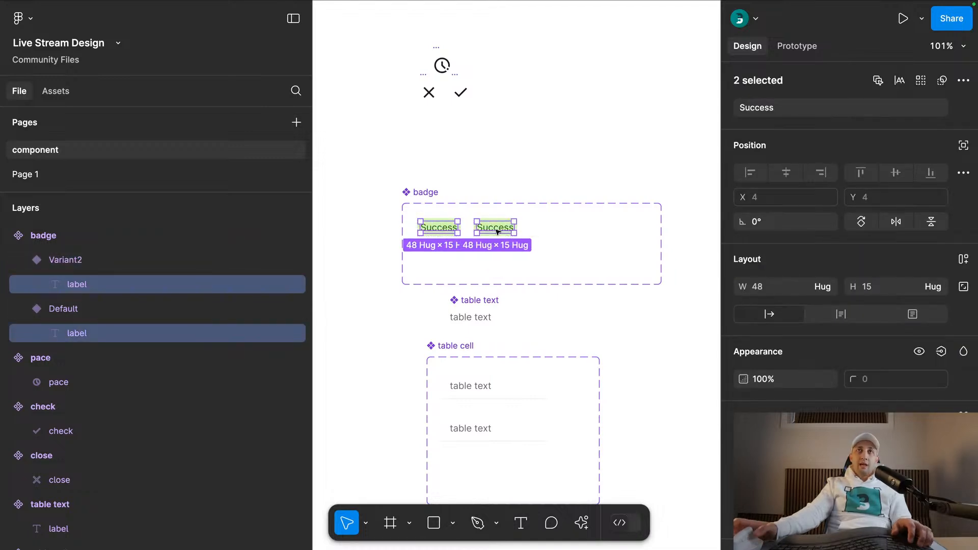
click(962, 80)
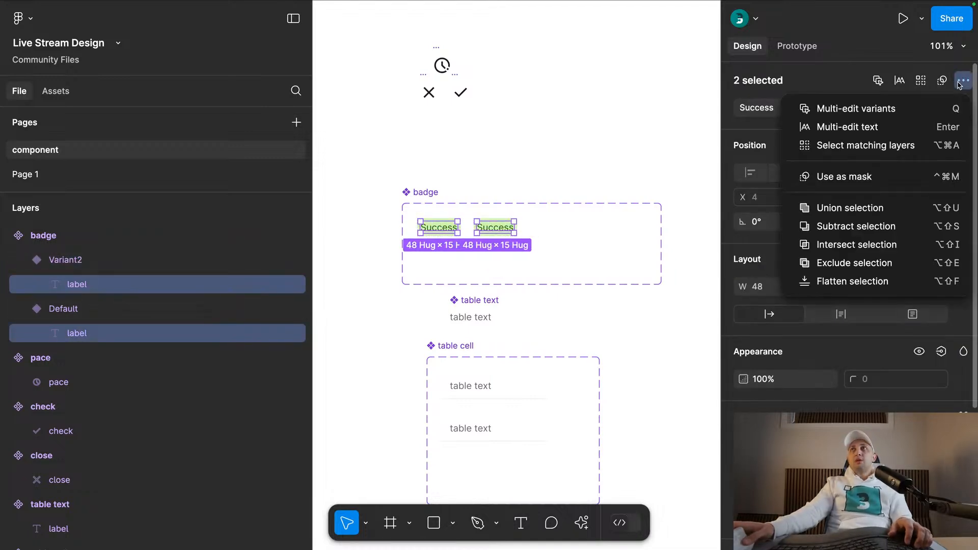
click(959, 83)
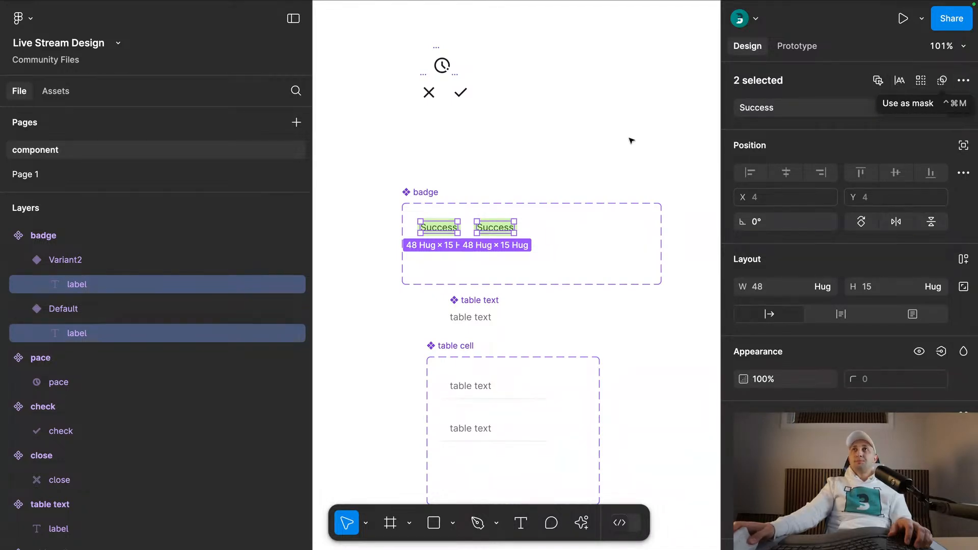
- Create a text property named label with the value Success for the label layers of both badge variants
click(463, 216)
super+click(456, 228)
shift+super+click(481, 228)
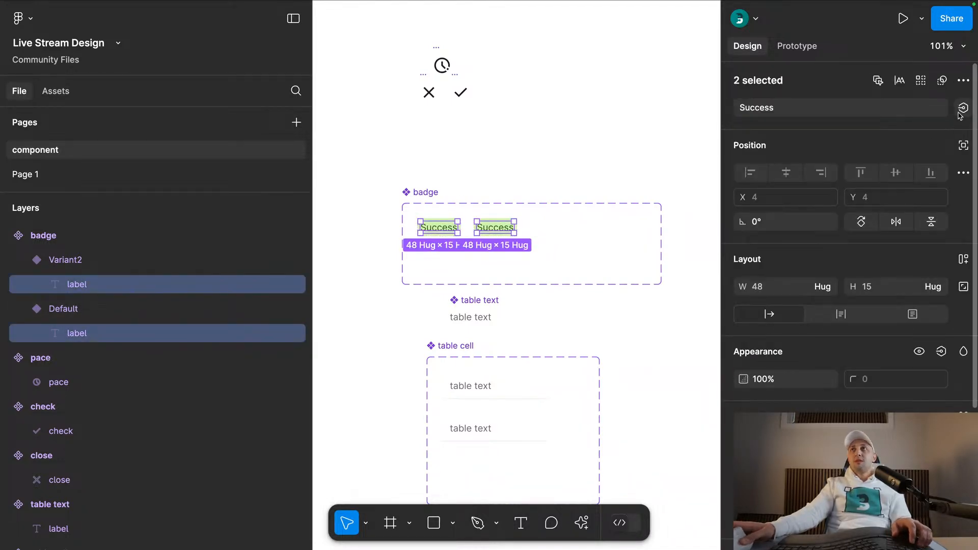
click(963, 108)
click(954, 163)
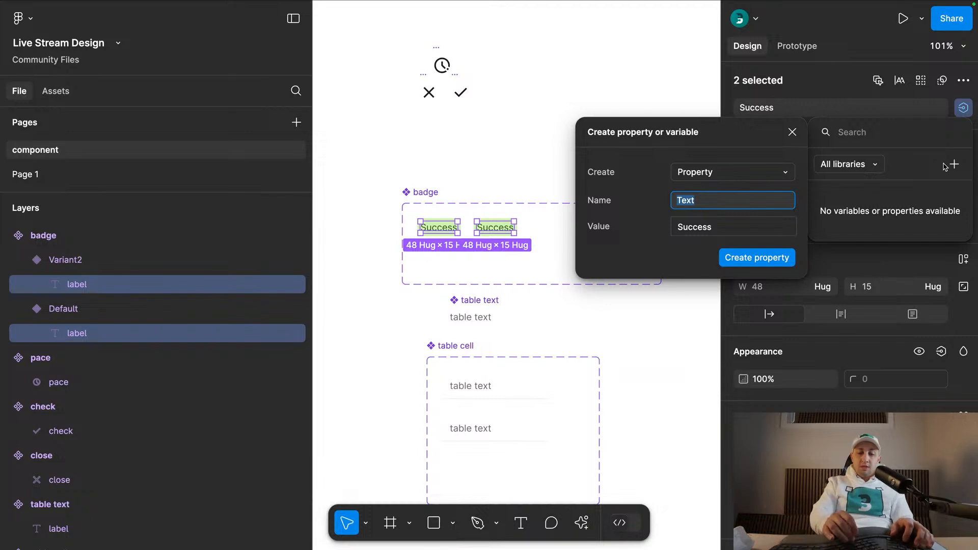
text(label)
key(Return)
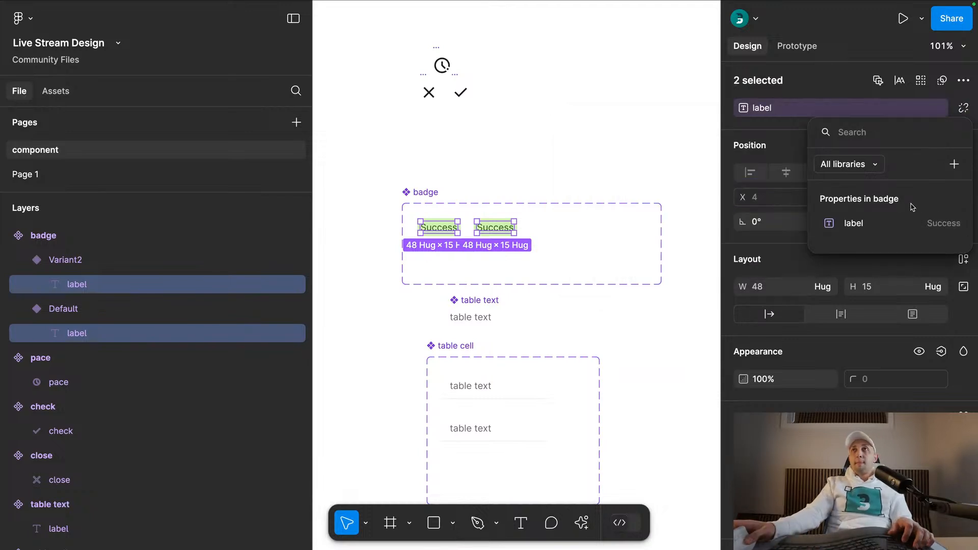
- Set the default value of the badge component set's label property to label
click(439, 192)
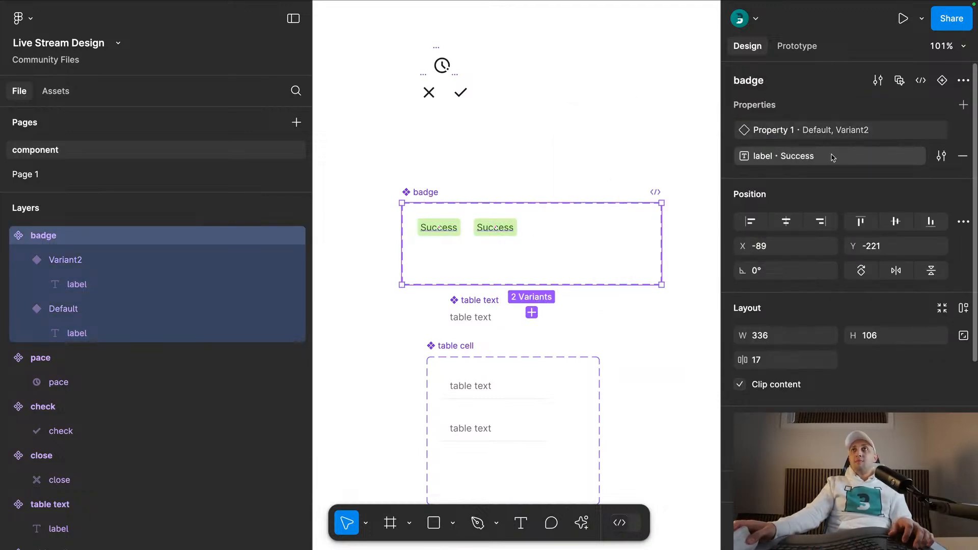
click(705, 144)
click(479, 227)
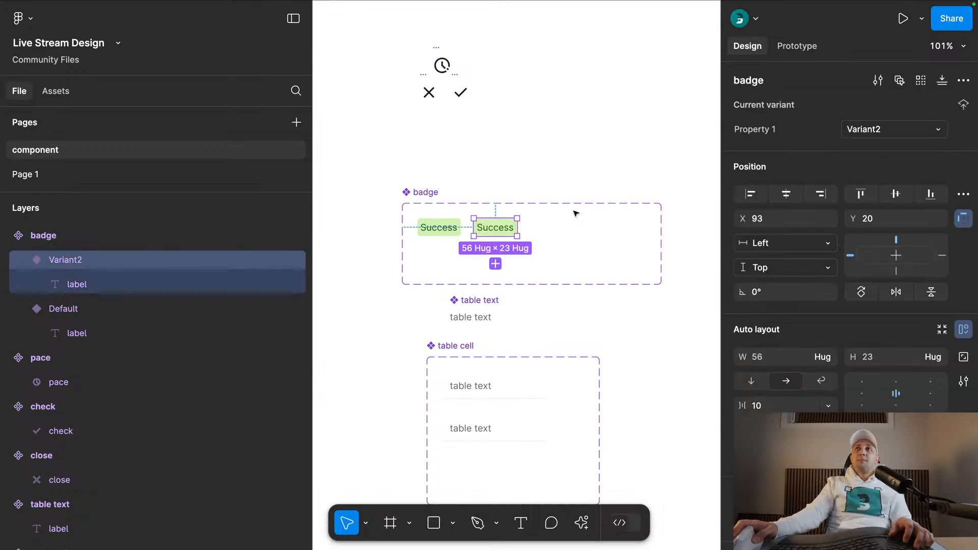
click(425, 192)
click(942, 156)
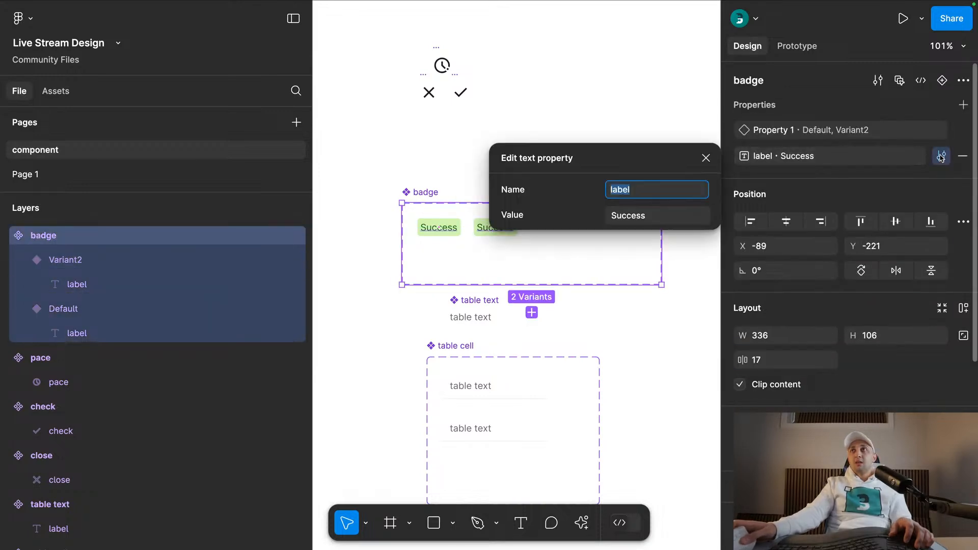
click(638, 217)
text(label)
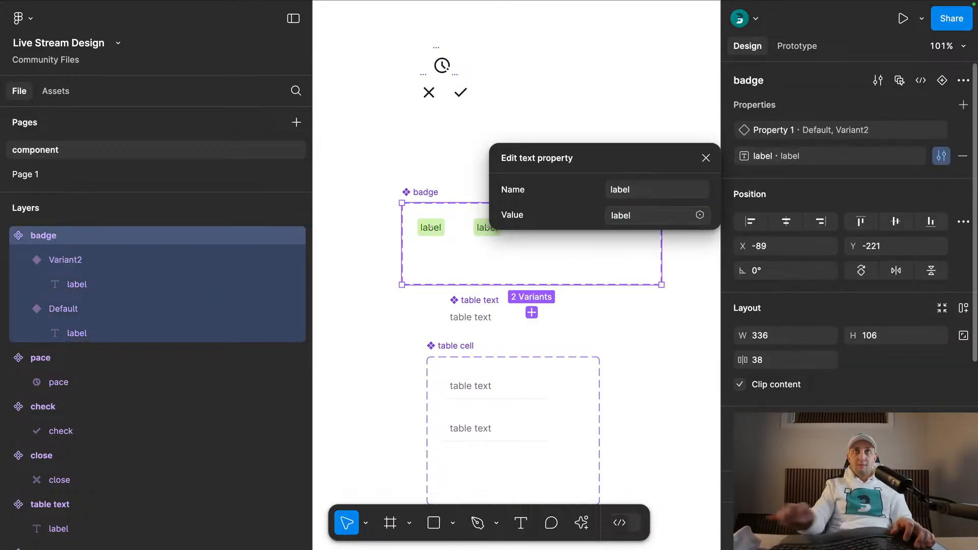
- Set the first badge variant's Property 1 value to success
click(431, 228)
click(868, 130)
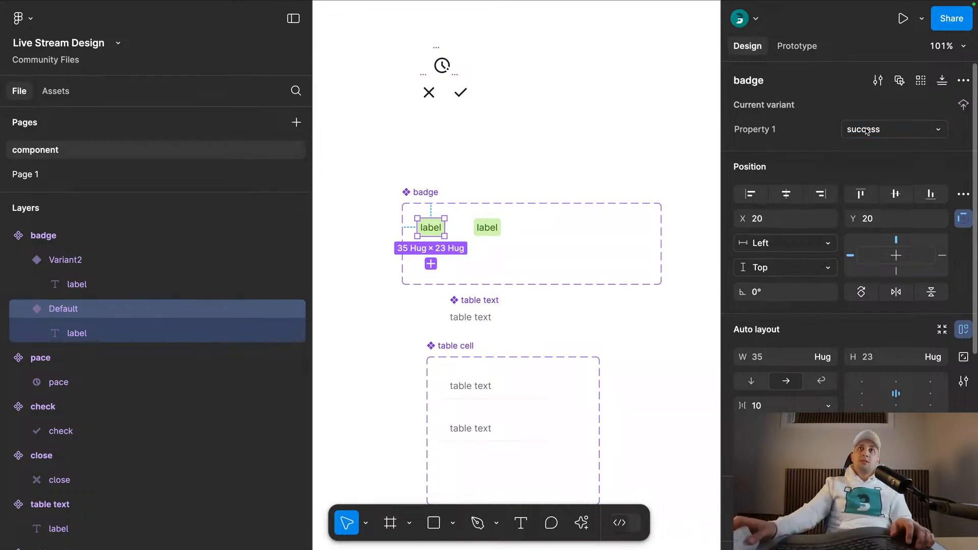
- Set the second badge variant's Property 1 to failed and duplicate it beside itself as a third variant named incomplete
click(487, 227)
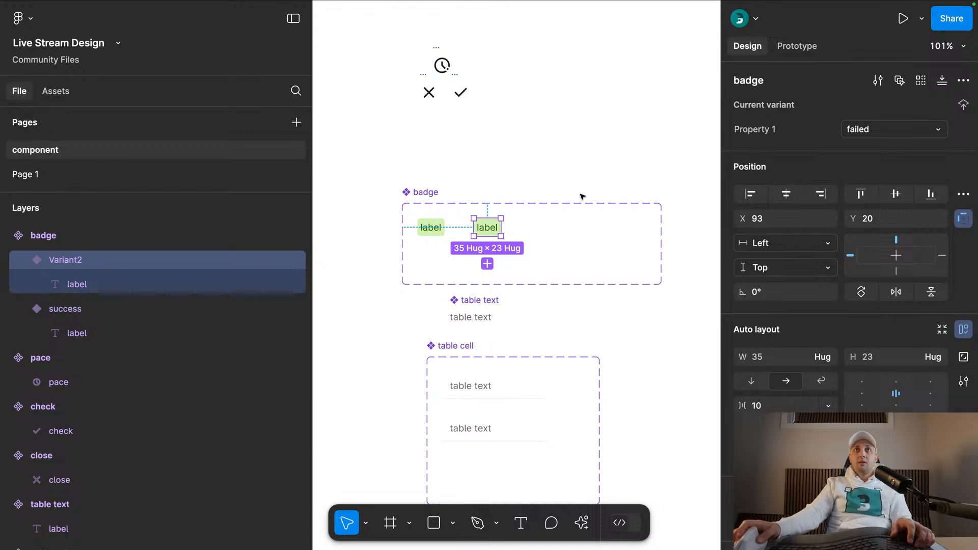
drag(490, 228, 535, 228)
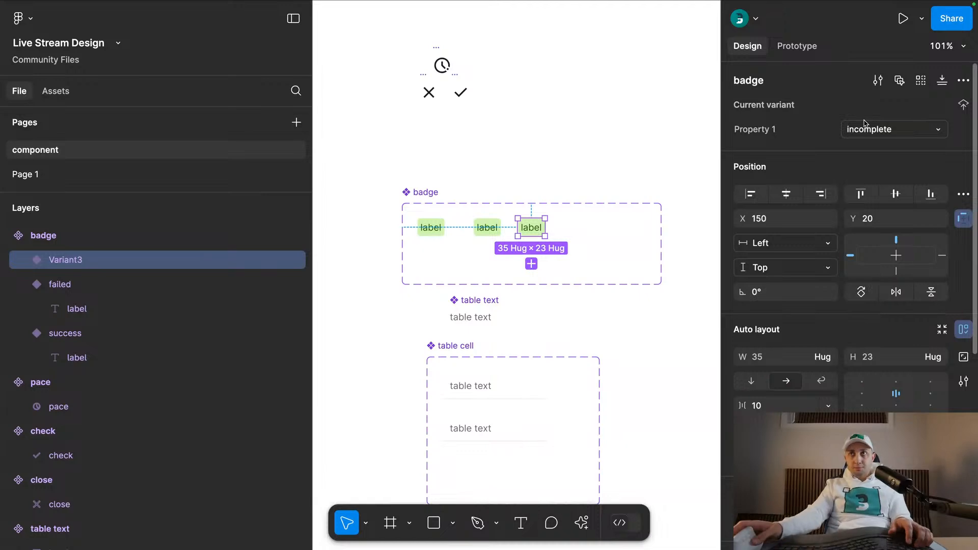
- Recolor the incomplete badge variant with the incomplete/bg style for its fill and the incomplete text style for its label
scroll(871, 152, down, 5)
click(744, 402)
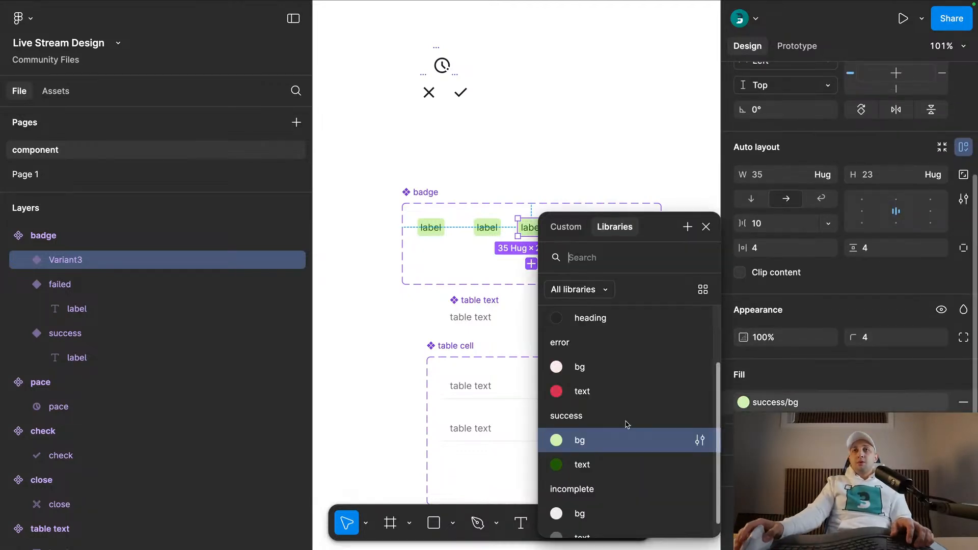
scroll(611, 433, down, 1)
click(603, 494)
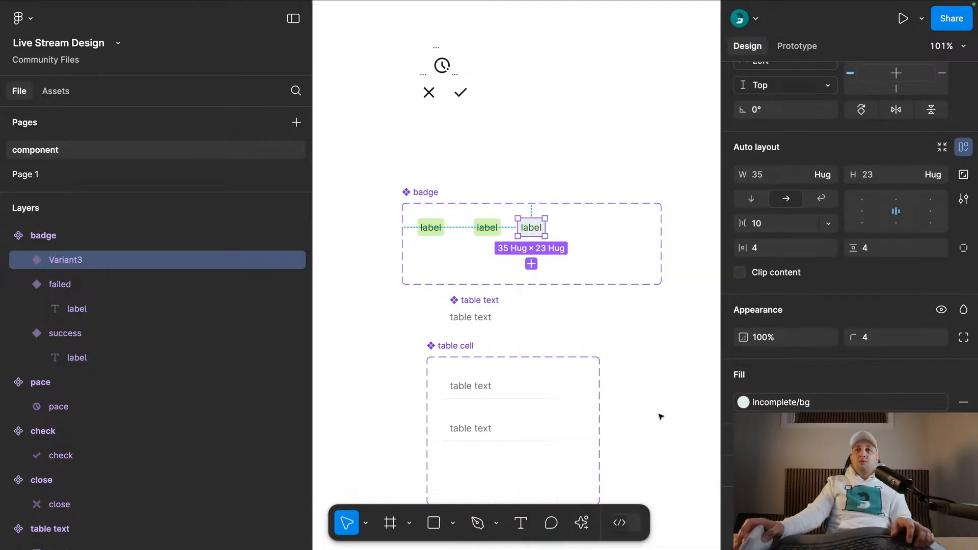
double_click(536, 226)
click(743, 421)
click(601, 519)
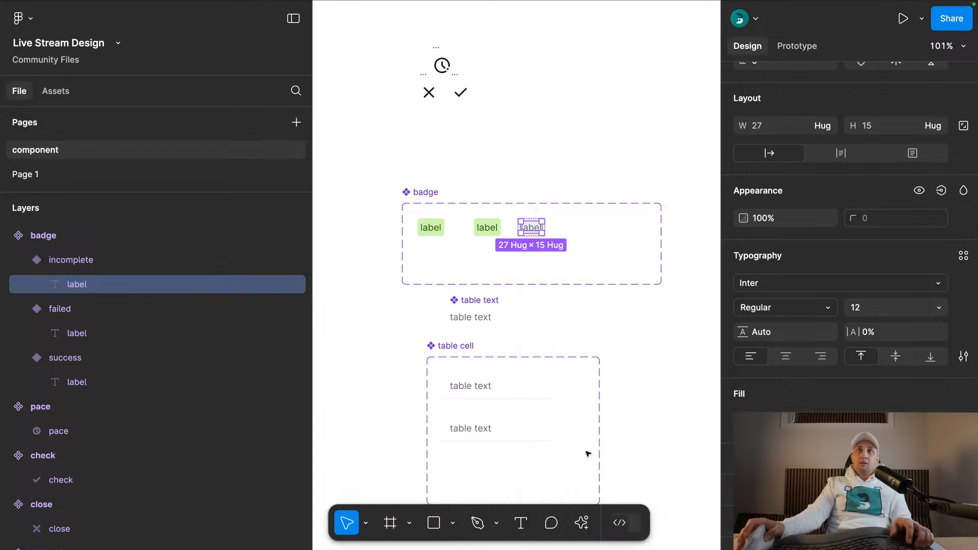
- Recolor the failed badge variant with the error/bg style for its fill and the error text style for its label
click(492, 229)
click(744, 402)
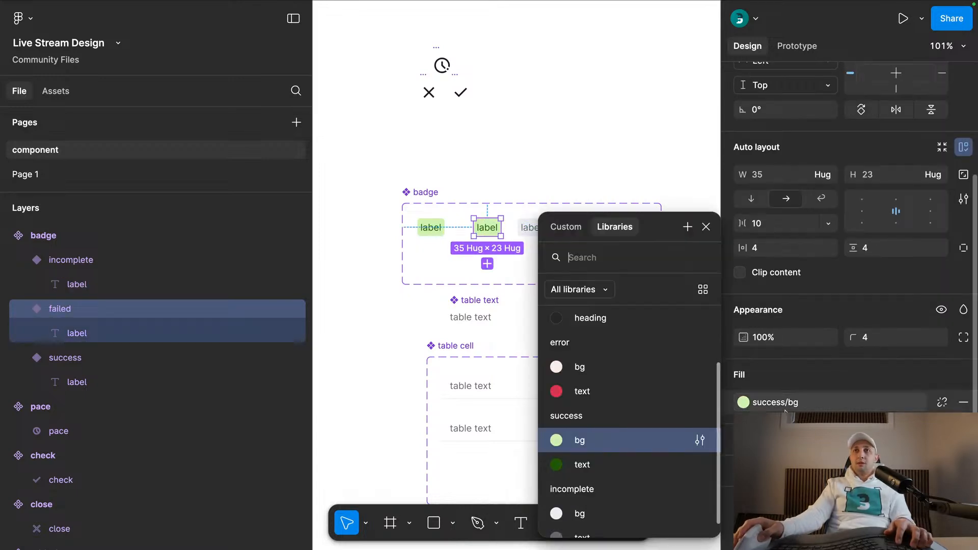
click(571, 364)
scroll(754, 448, down, 3)
click(744, 487)
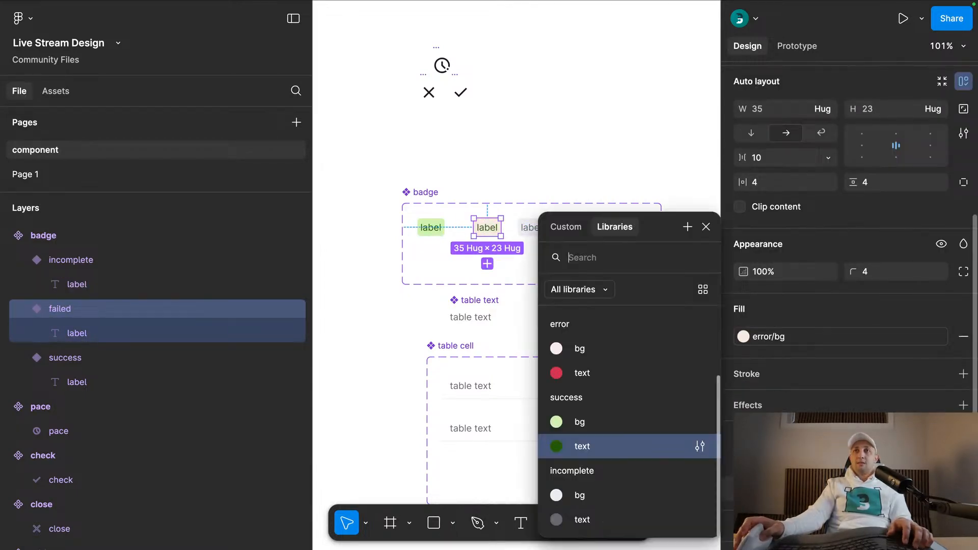
click(610, 371)
click(477, 163)
- Move the badge component set to X -57, Y -250 and even out its variants by applying and removing auto layout
drag(414, 199, 438, 178)
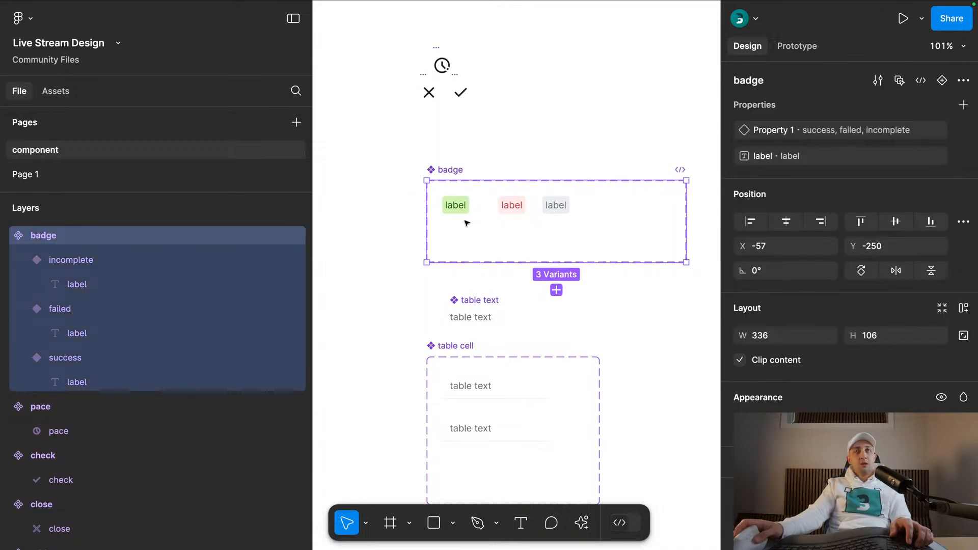
key(shift+a)
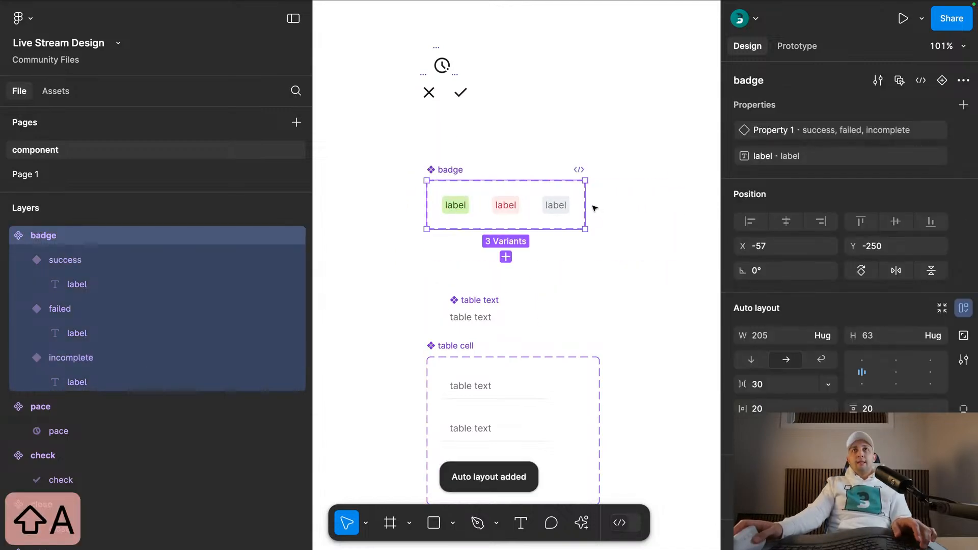
click(962, 308)
click(492, 166)
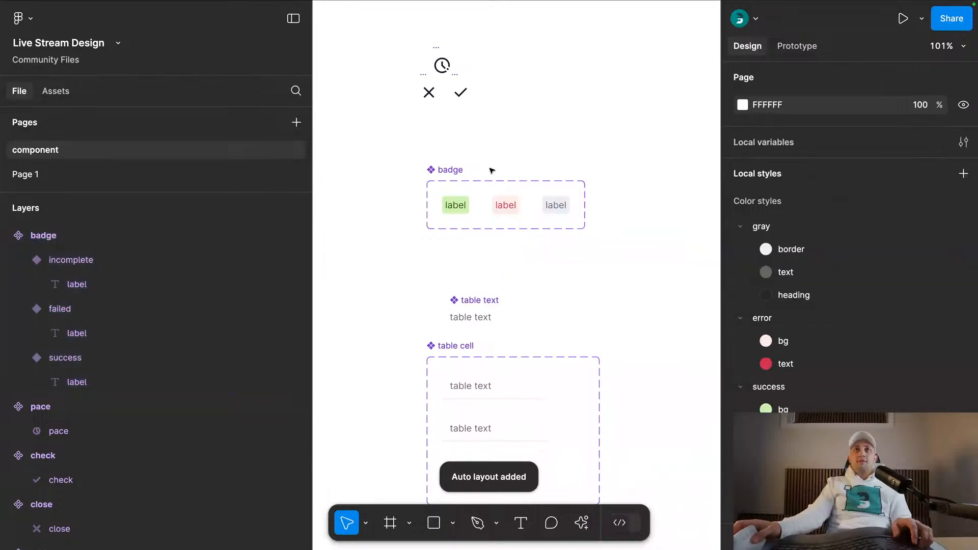
- Place an instance of the success badge variant above the component set at X 159, Y -291 and set its label to success
scroll(471, 171, up, 5)
click(440, 241)
drag(449, 240, 591, 116)
drag(593, 119, 603, 204)
click(866, 148)
text(succes)
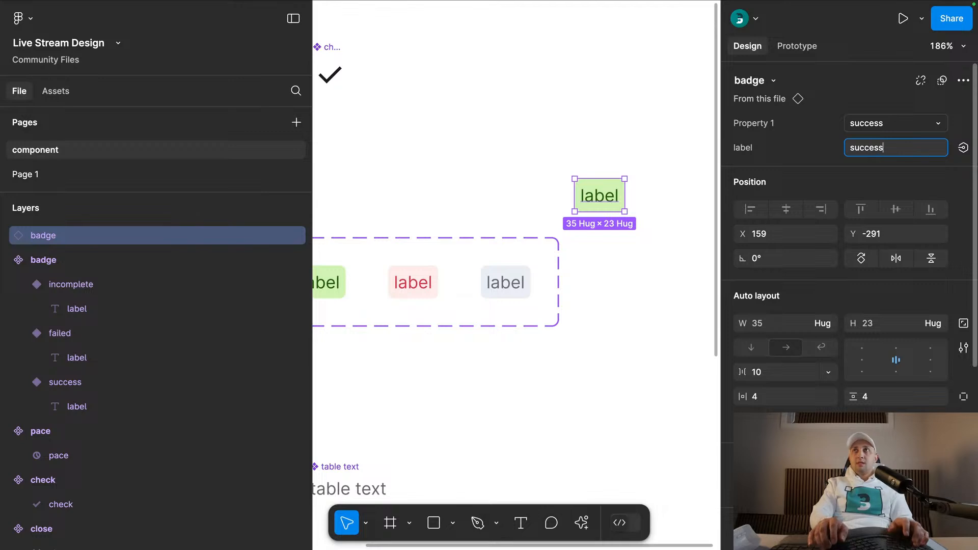
text(s)
key(Return)
- Try the failed and incomplete variants on the badge instance and leave its Property 1 at failed
click(869, 123)
click(869, 138)
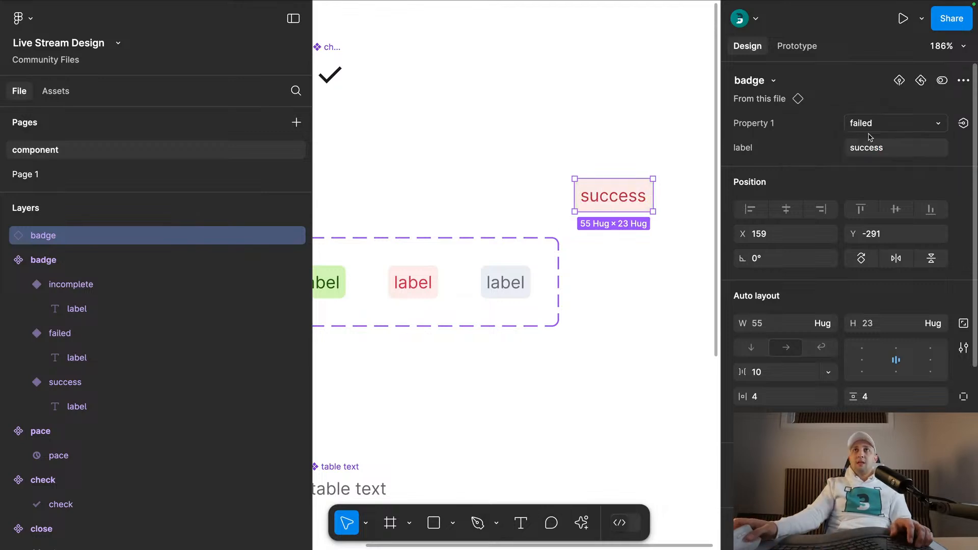
click(871, 124)
click(866, 139)
click(866, 124)
click(863, 104)
click(622, 172)
scroll(616, 185, left, 5)
scroll(590, 190, up, 2)
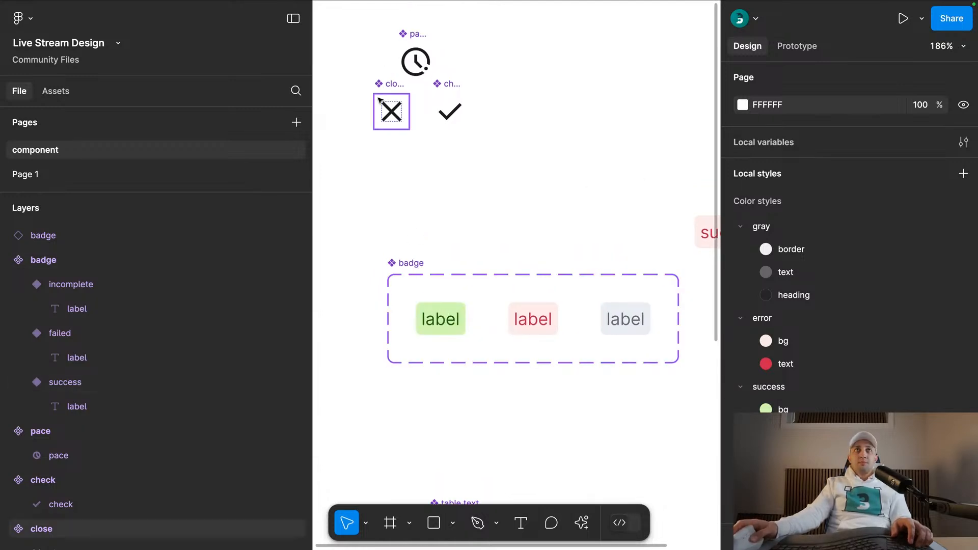
- Insert an instance of the check icon after the label in the success badge variant
click(391, 110)
click(435, 332)
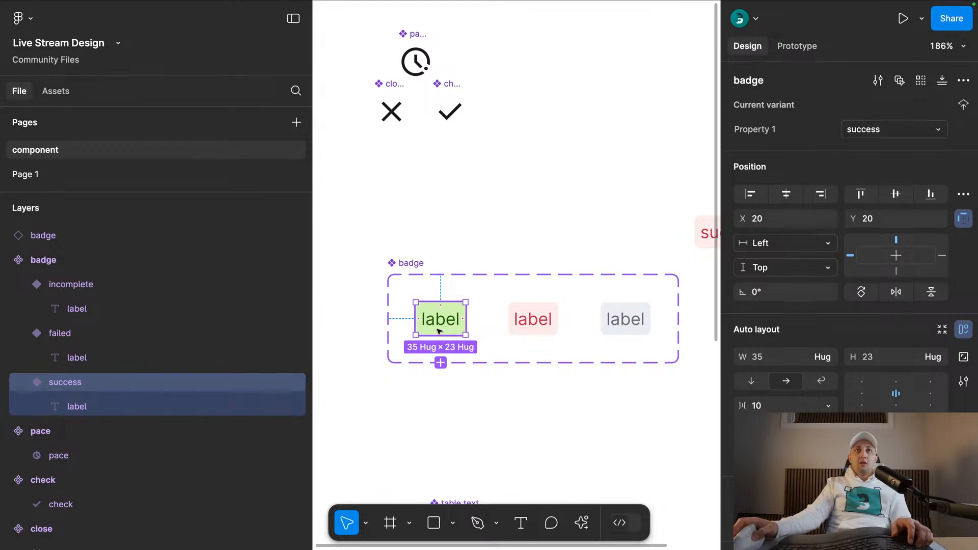
click(435, 182)
drag(438, 90, 457, 322)
key(super+x)
key(super+v)
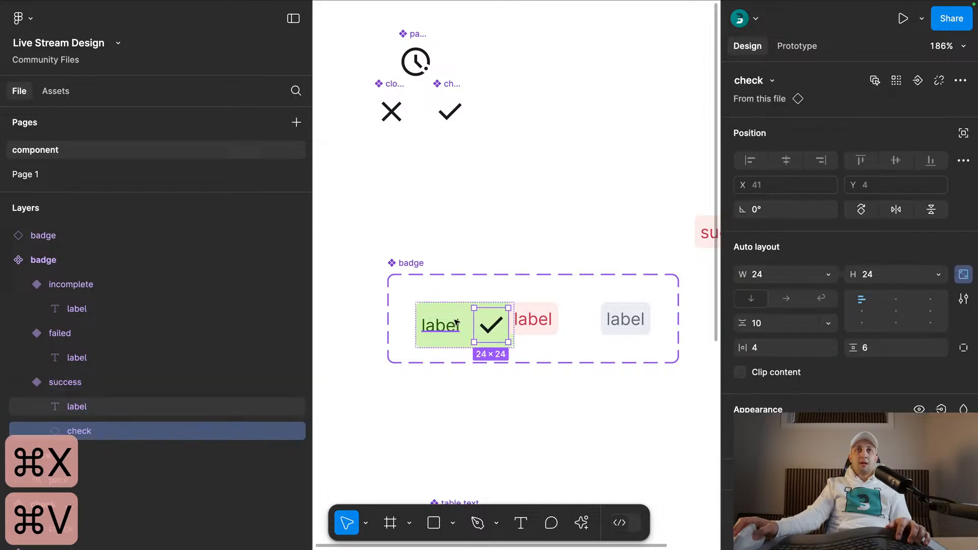
click(490, 235)
scroll(490, 234, down, 2)
drag(532, 239, 455, 212)
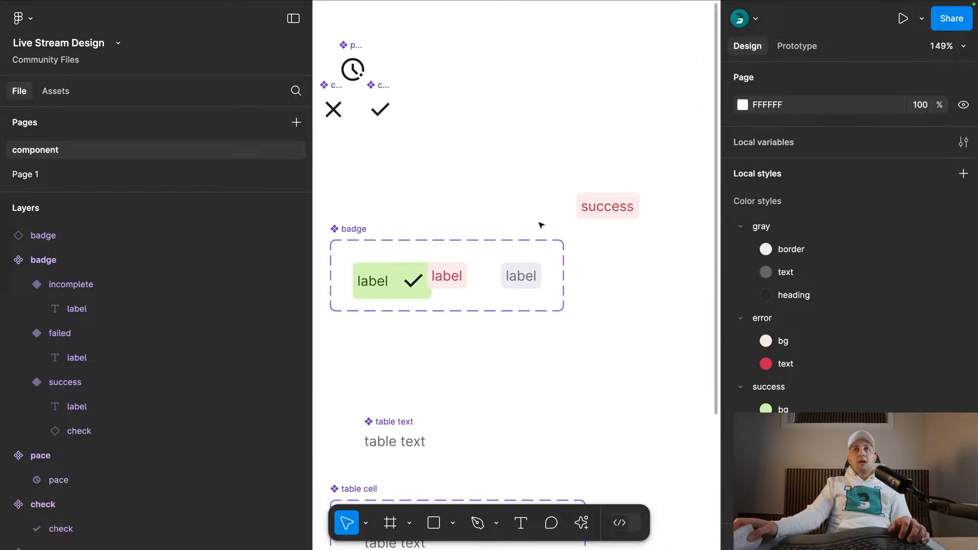
key(super+z)
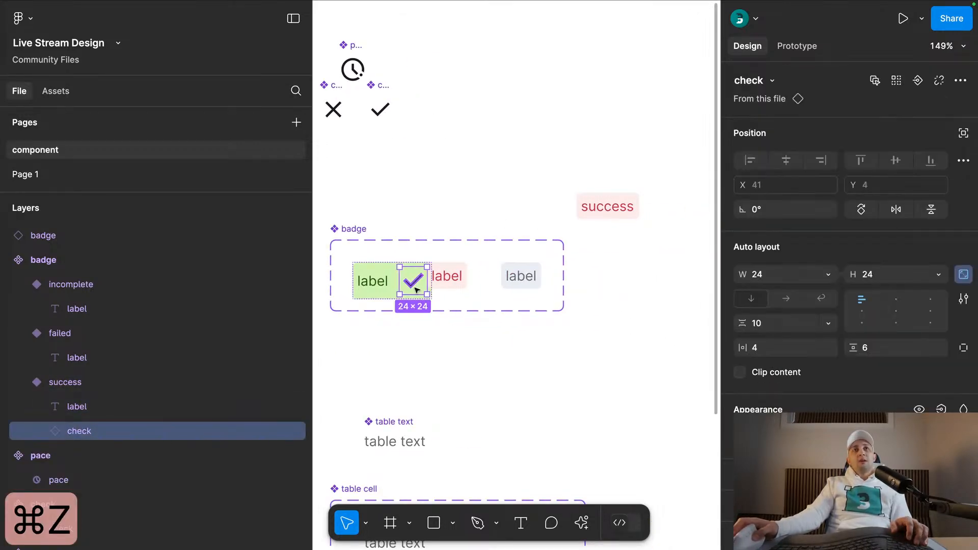
- Widen the badge component set and move the failed and incomplete variants away from the enlarged success variant
click(360, 249)
click(343, 233)
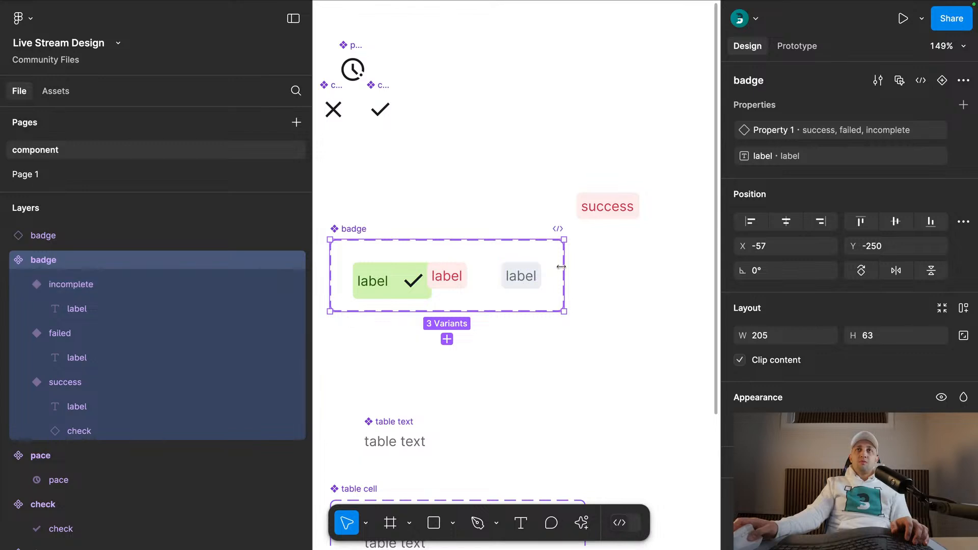
drag(563, 269, 692, 270)
click(447, 275)
shift+click(520, 276)
drag(521, 276, 560, 277)
click(406, 135)
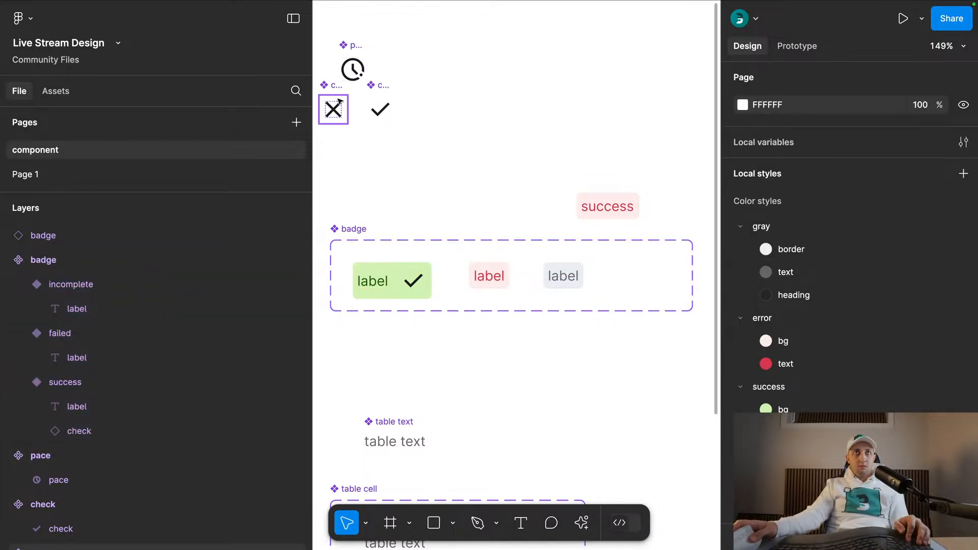
- Insert an instance of the close icon after the label in the failed badge variant
drag(336, 88, 396, 158)
key(ctrl+x)
click(489, 277)
key(ctrl+v)
key(Escape)
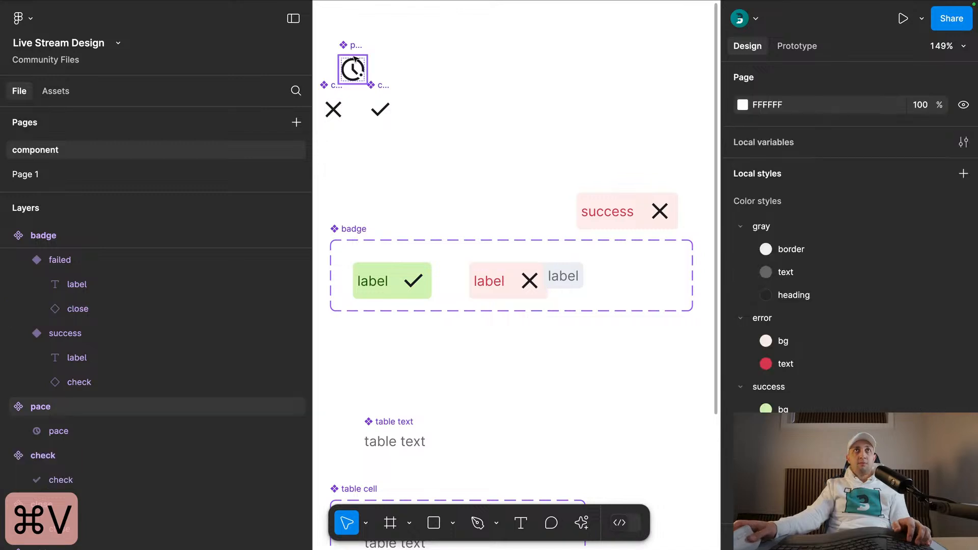
- Insert an instance of the pace icon after the incomplete badge variant's label and move that variant to X 224
drag(354, 54, 487, 88)
key(ctrl+x)
click(560, 276)
key(ctrl+v)
key(Escape)
scroll(497, 202, right, 1)
drag(576, 212, 501, 178)
click(439, 190)
scroll(438, 190, down, 1)
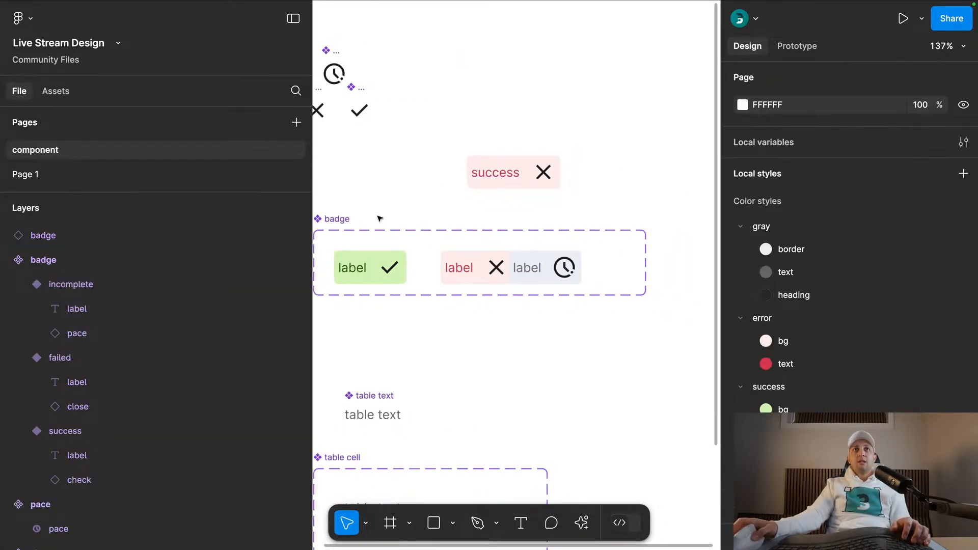
drag(529, 268, 568, 267)
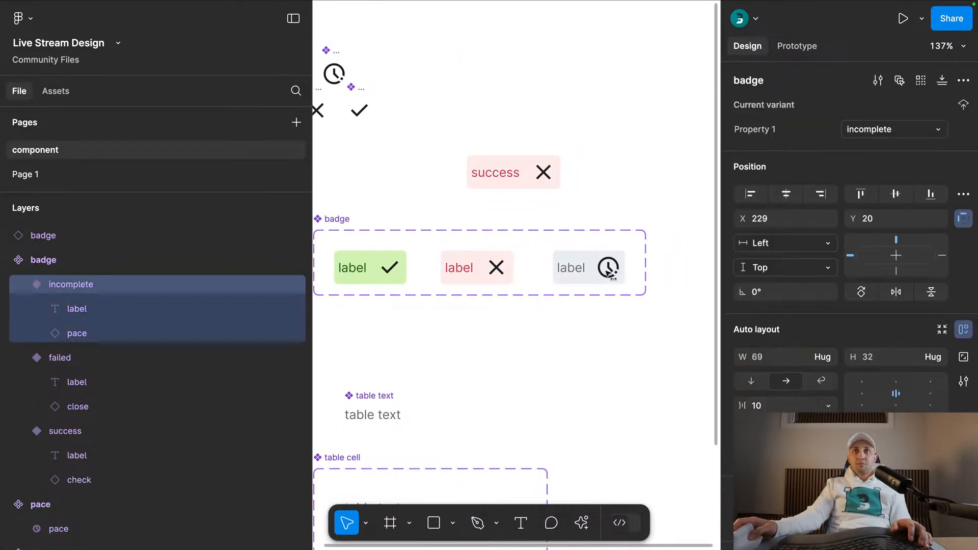
click(473, 280)
scroll(848, 229, down, 5)
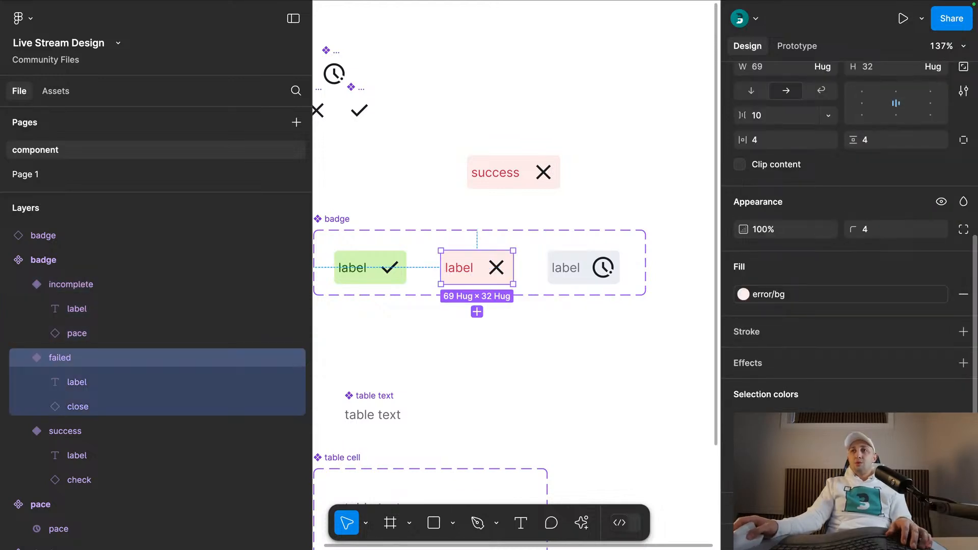
click(769, 295)
- Rename the shape layers inside the pace, check and close icon components to vector
click(413, 108)
drag(414, 107, 492, 154)
drag(484, 71, 365, 206)
key(super+r)
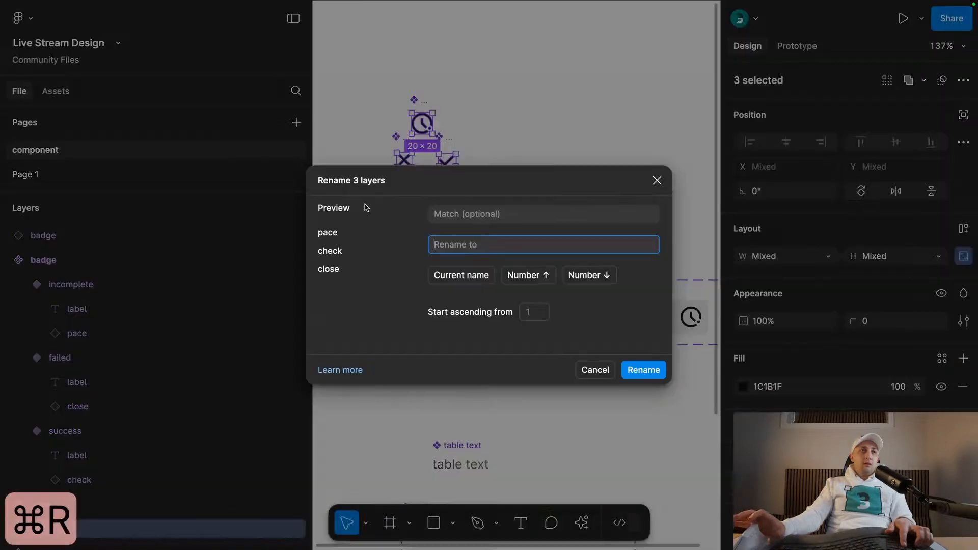
text(be)
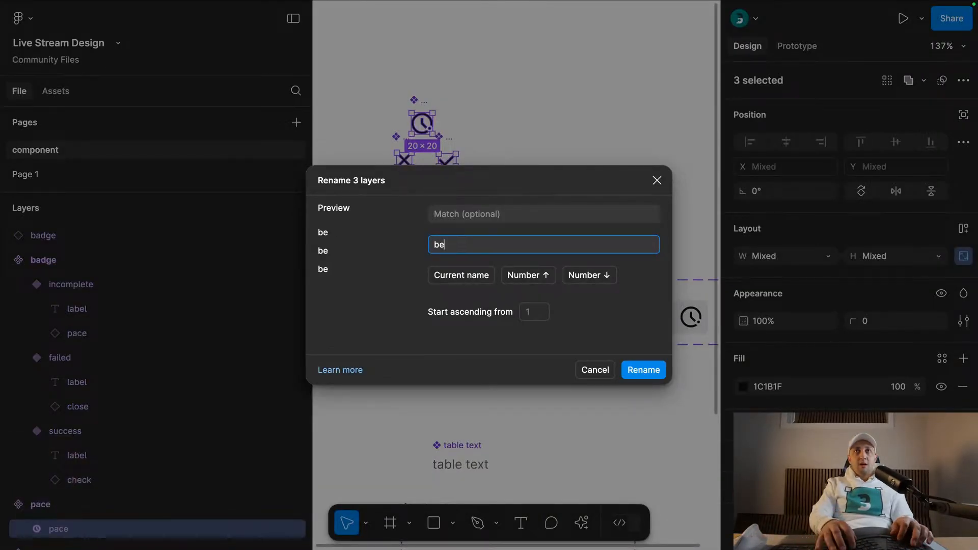
text(vec)
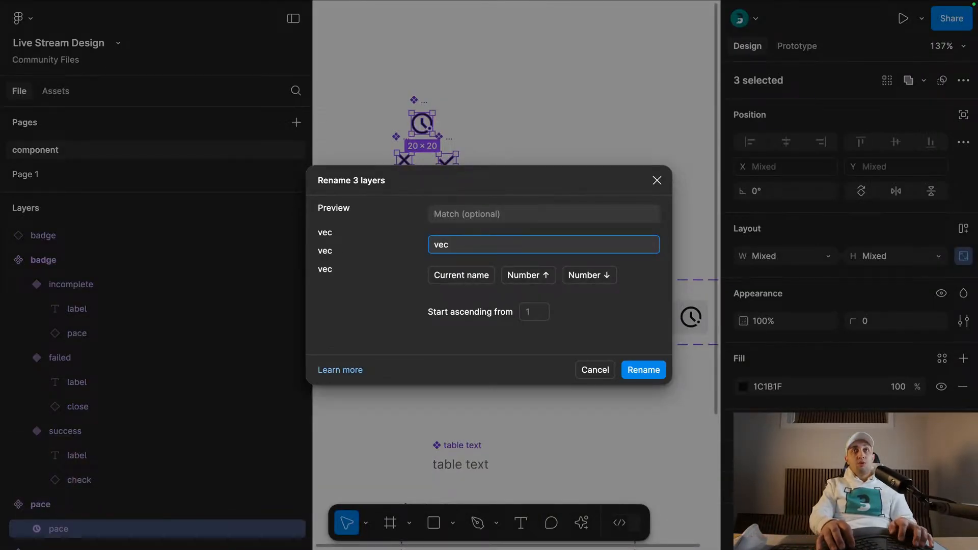
key(Return)
click(510, 83)
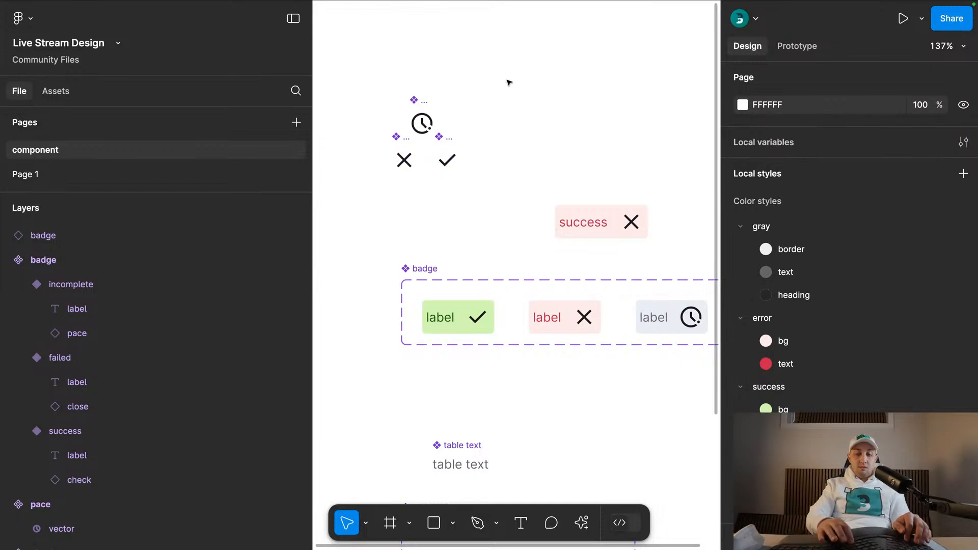
- Collapse the layer list and check the names of the shape layers inside the three icon components
key(alt+l)
drag(498, 69, 377, 205)
click(442, 219)
drag(475, 224, 461, 184)
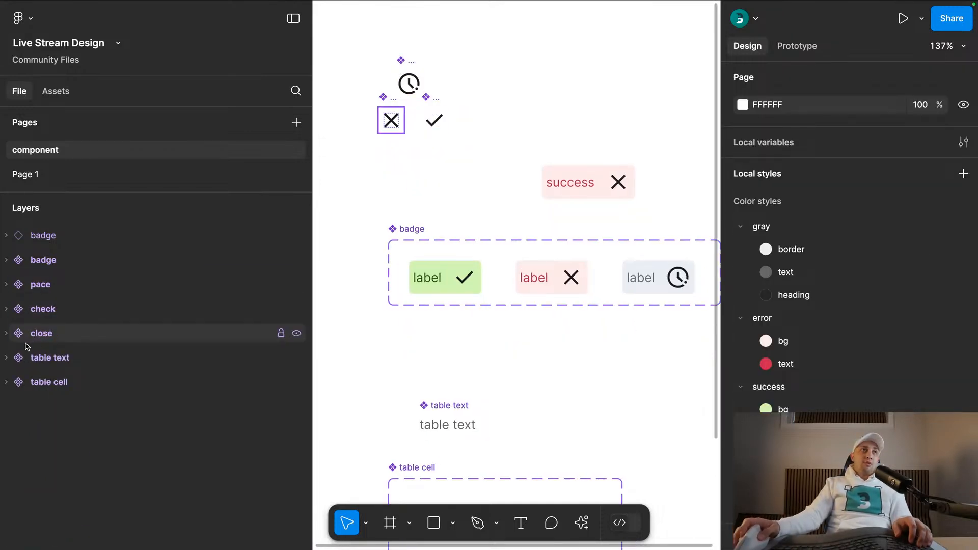
drag(461, 29, 354, 156)
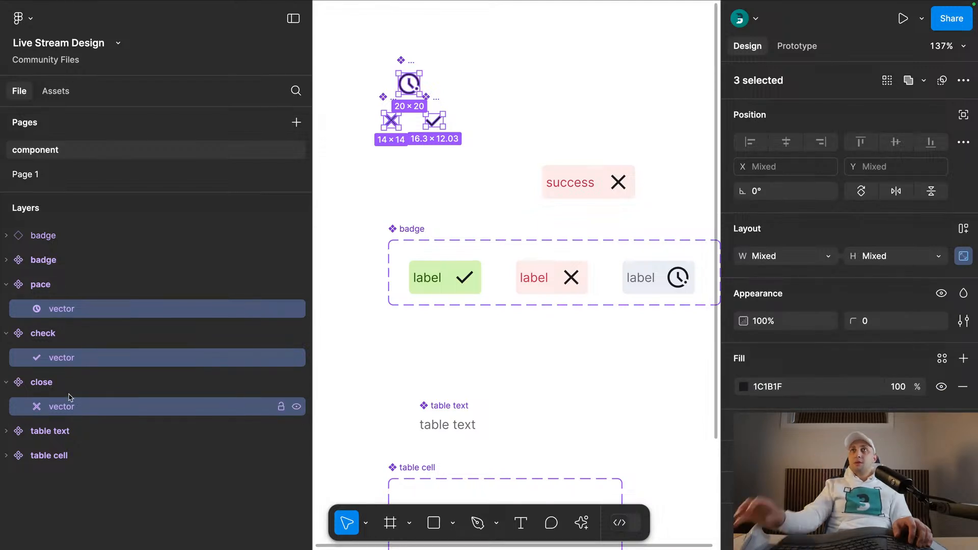
- Scale the check, close and pace icon instances in the three badge variants to a width of 16
click(604, 182)
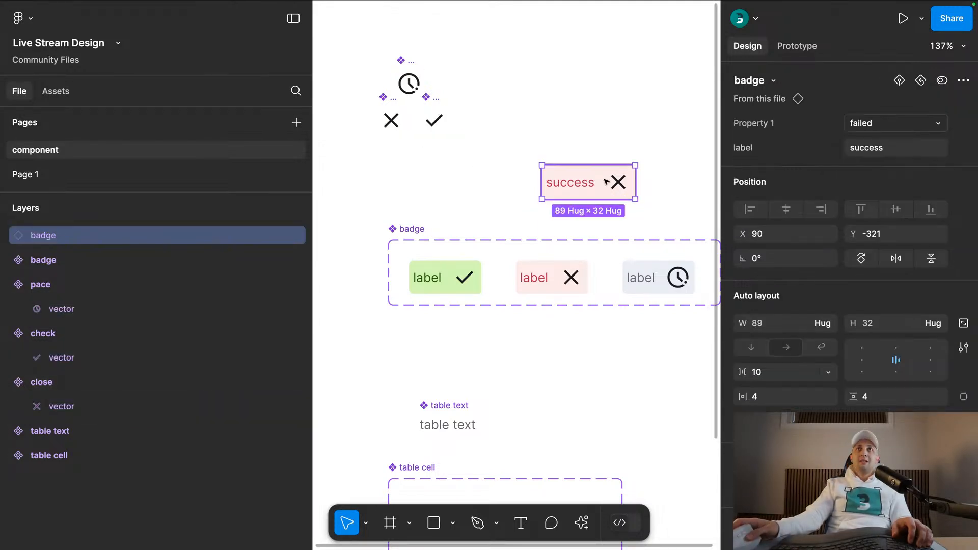
double_click(474, 279)
shift+double_click(571, 277)
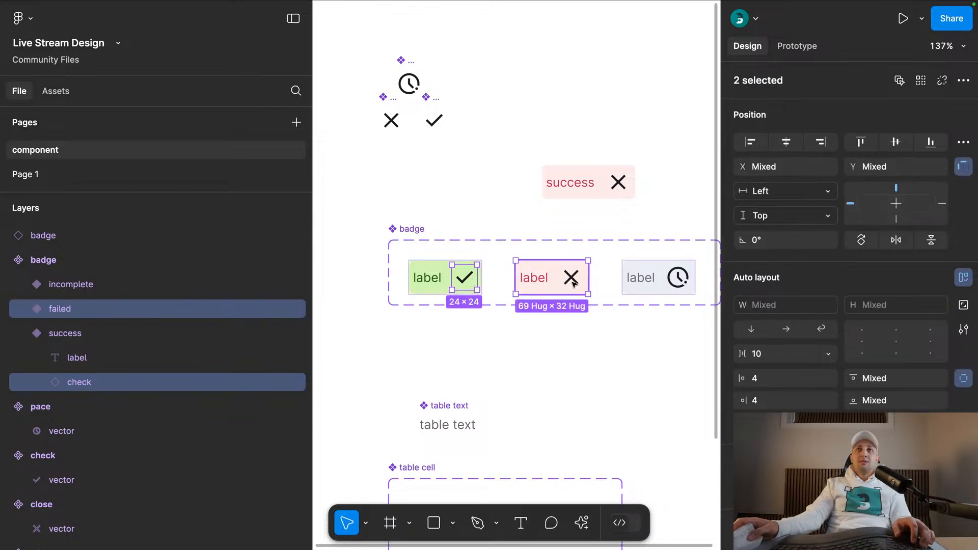
shift+double_click(684, 283)
key(k)
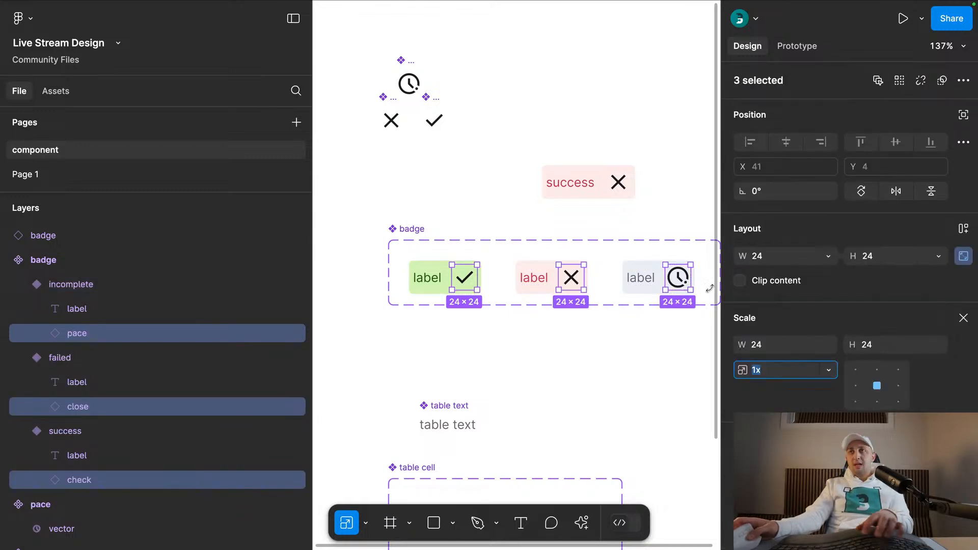
click(772, 346)
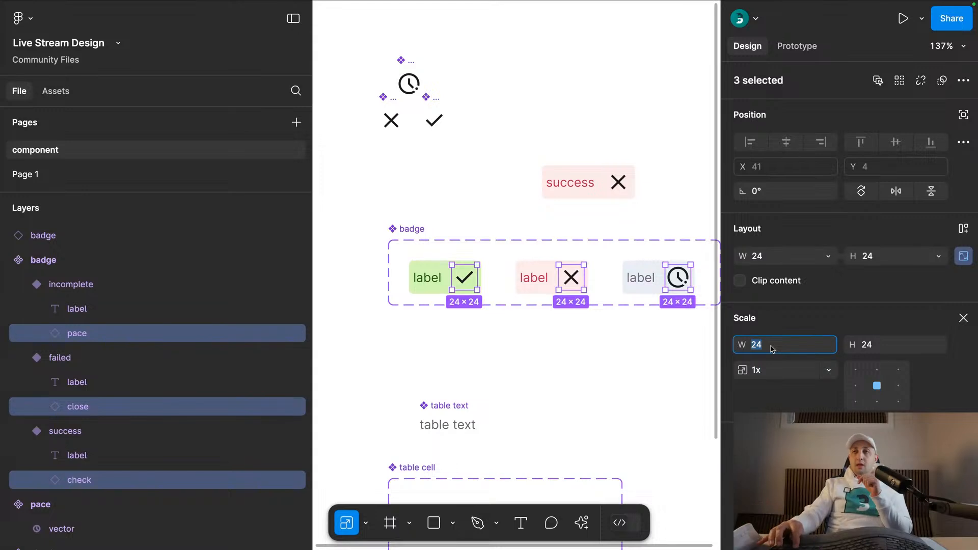
text(16)
key(Return)
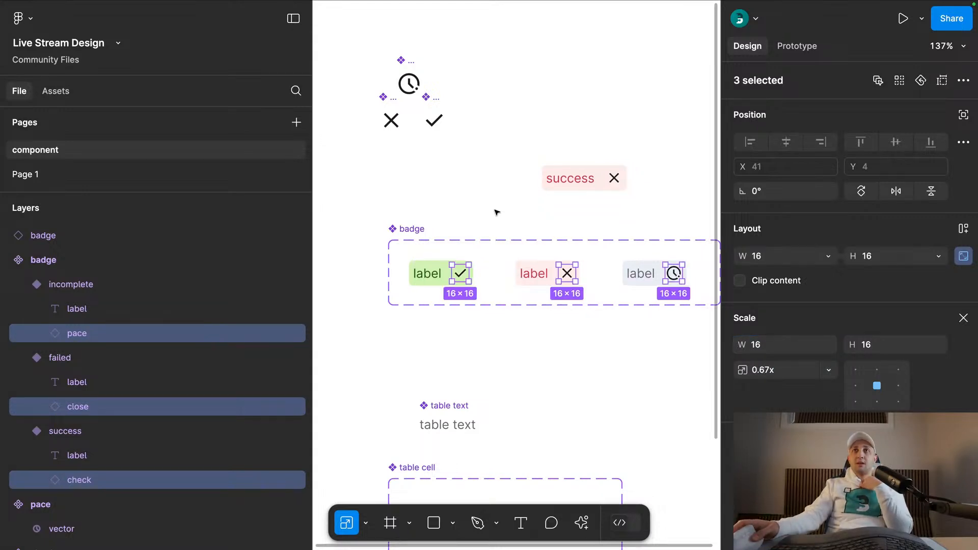
- Set the spacing between label and icon to 4 in the success, failed and incomplete badge variants
click(581, 229)
drag(681, 327, 447, 243)
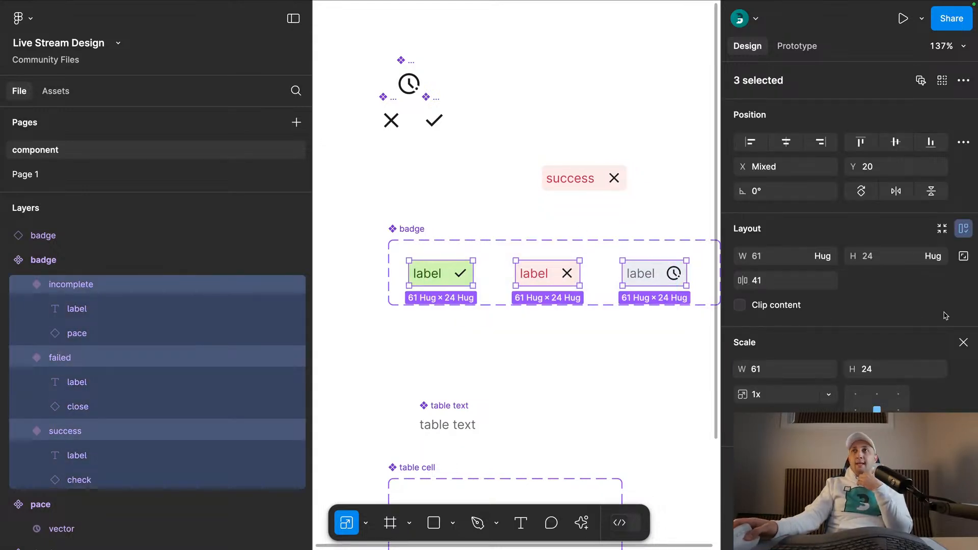
click(961, 342)
scroll(850, 240, down, 1)
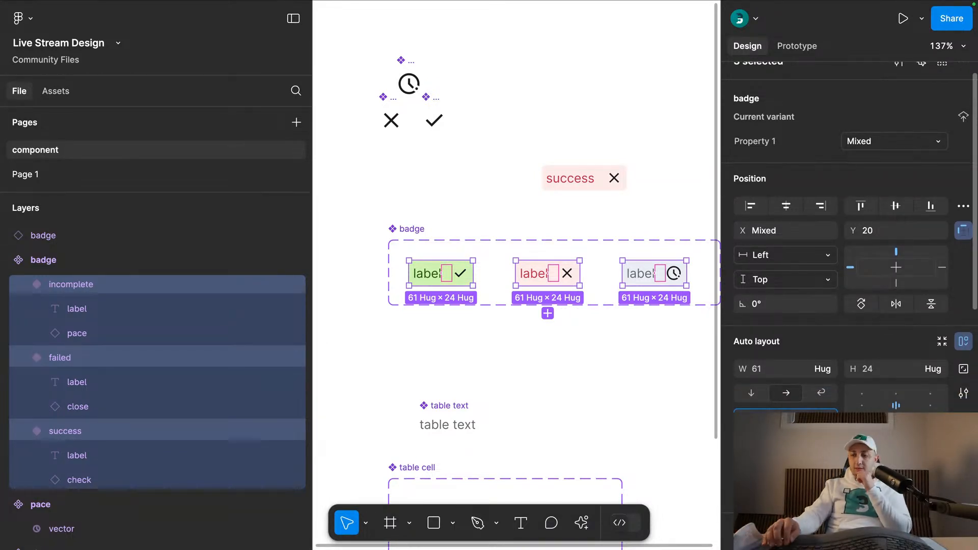
text(4)
key(Return)
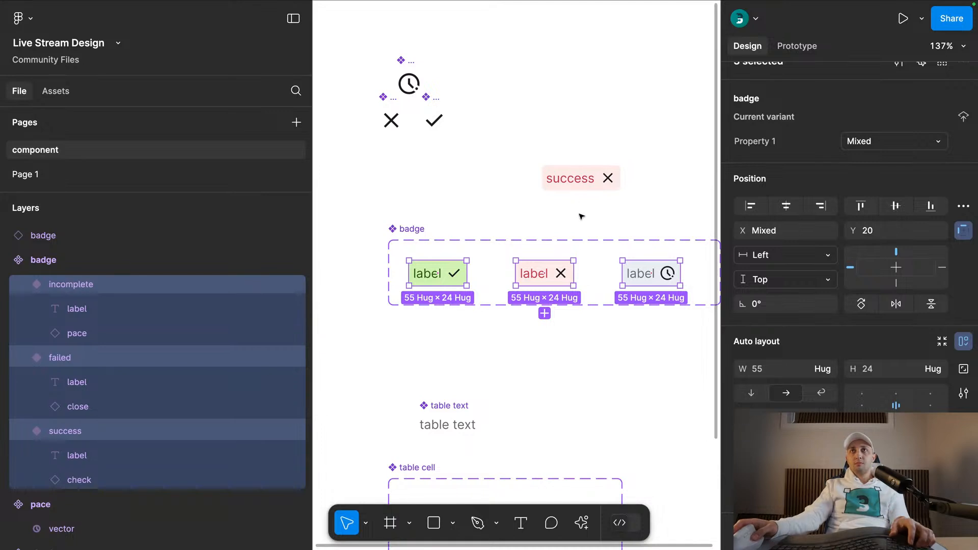
click(580, 215)
- Apply the success/text color style to the check icon in the success badge variant
click(455, 271)
scroll(815, 255, down, 6)
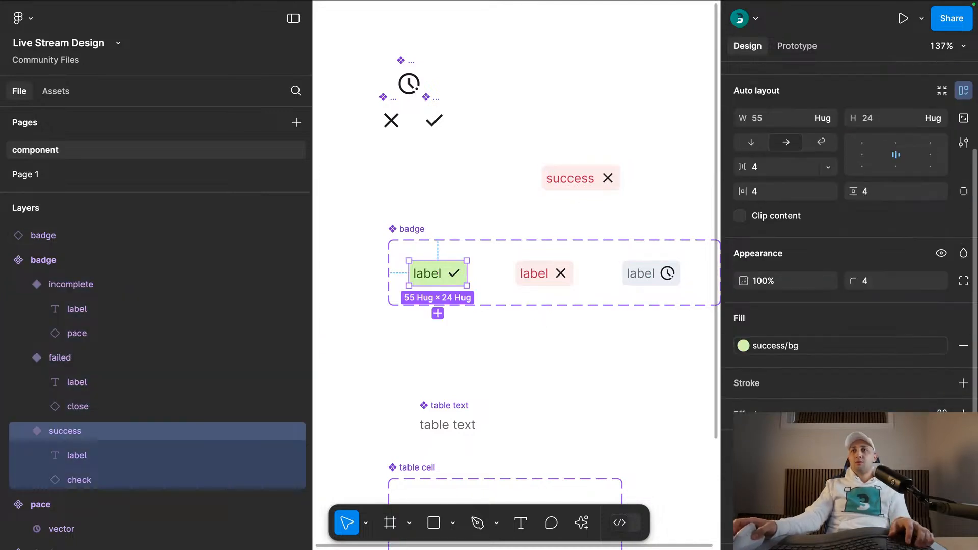
click(776, 251)
scroll(612, 438, down, 3)
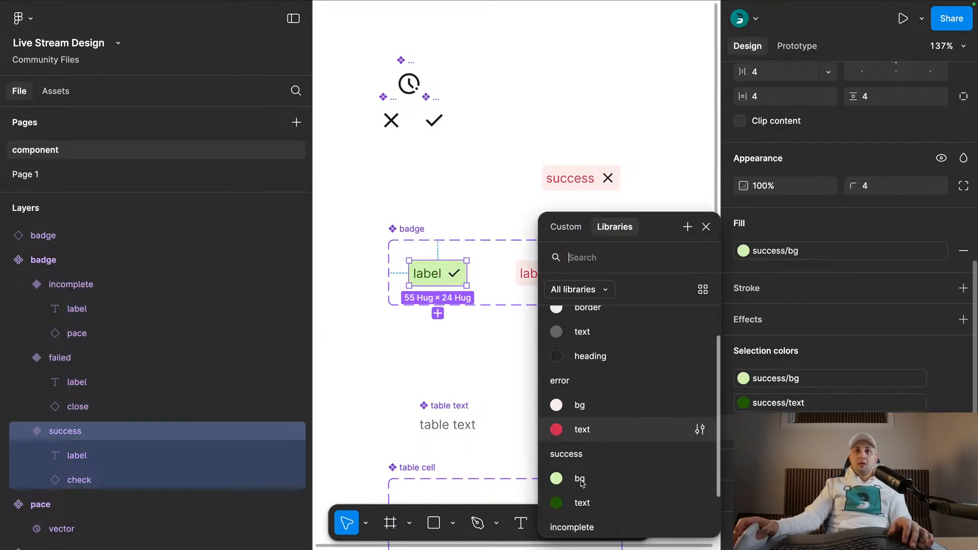
- Apply the error/text color style to the close icon in the failed badge variant
click(532, 275)
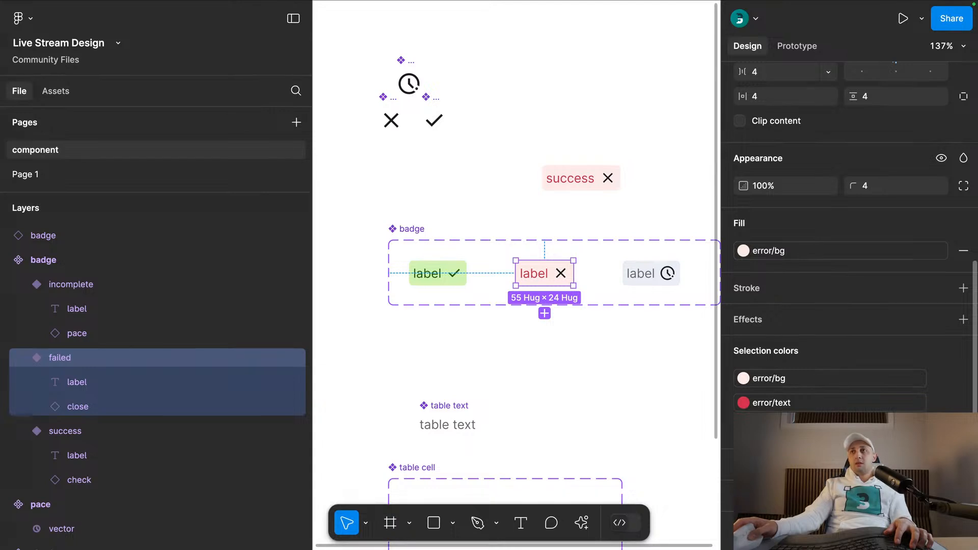
click(939, 427)
click(605, 467)
- Apply the incomplete/text color style to the pace icon in the incomplete badge variant
click(655, 274)
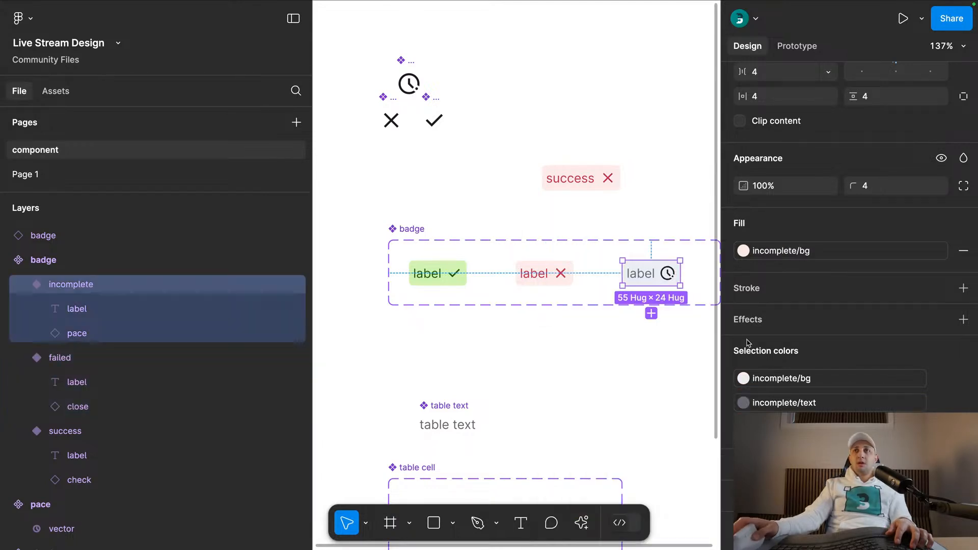
click(939, 427)
scroll(640, 437, down, 3)
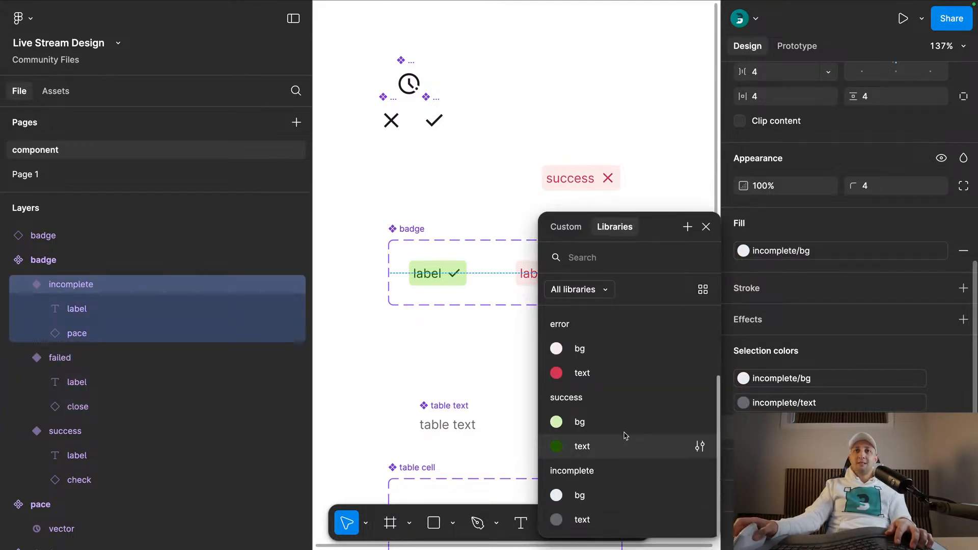
click(603, 520)
click(556, 358)
- Transfer the loose badge instance to Page 1 and place it beside the screenshot's Failed badges at X 292, Y 300
drag(586, 168, 604, 372)
scroll(603, 372, down, 5)
key(super+x)
click(116, 177)
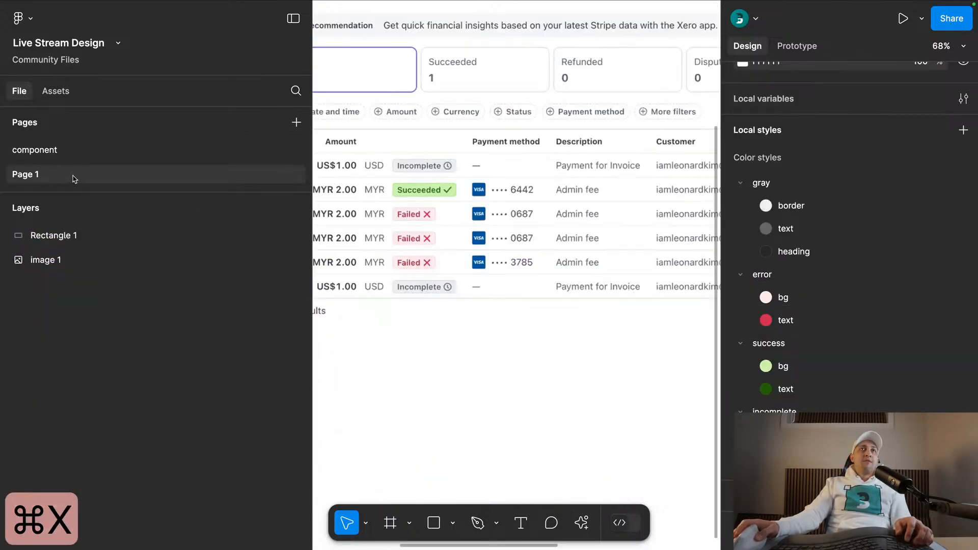
scroll(449, 227, down, 2)
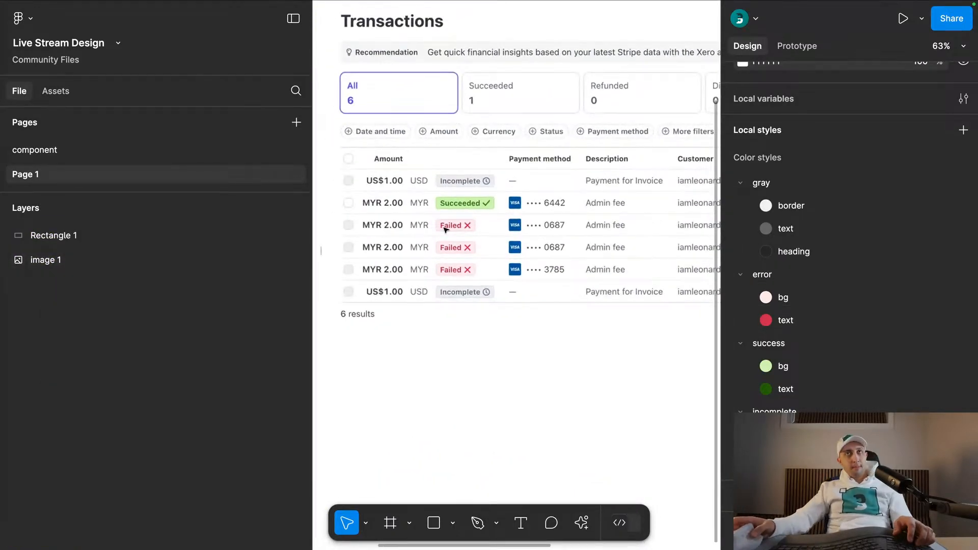
right_click(552, 183)
click(575, 81)
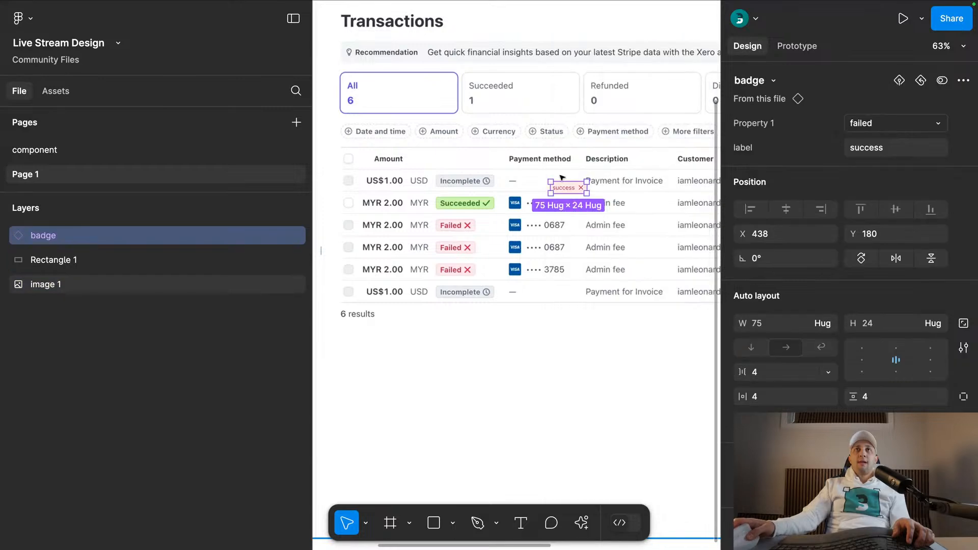
drag(561, 188, 514, 241)
scroll(480, 258, up, 3)
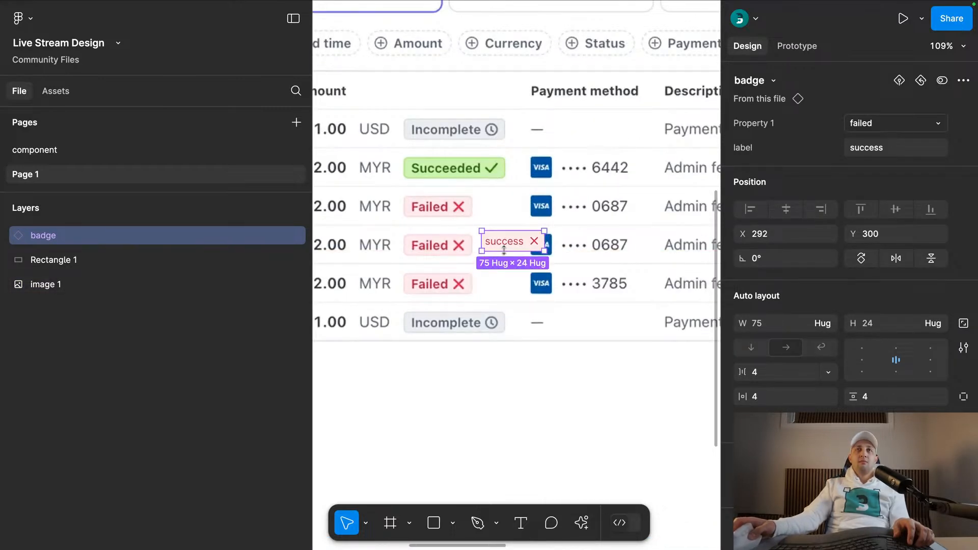
- Set the badge instance's label to Failed
click(862, 150)
text(Fai)
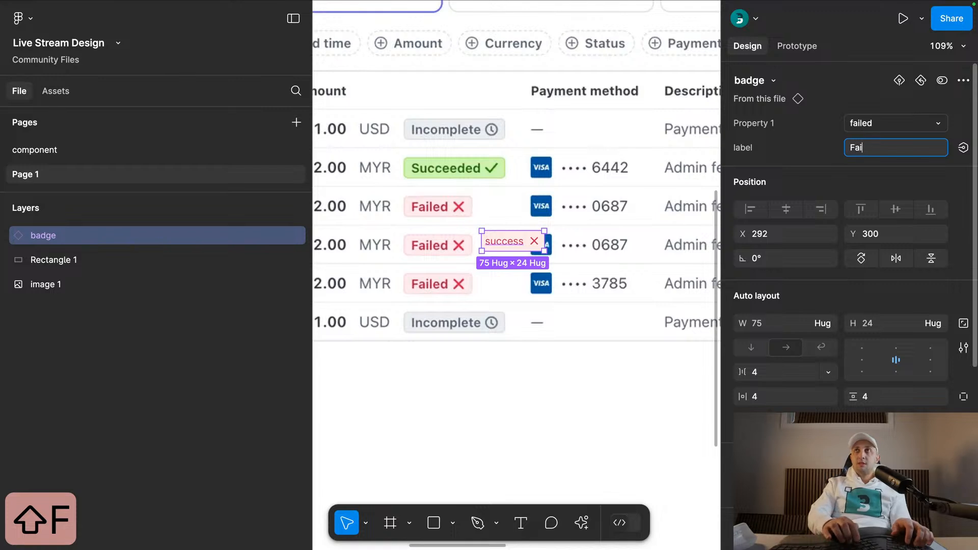
text(led)
key(Return)
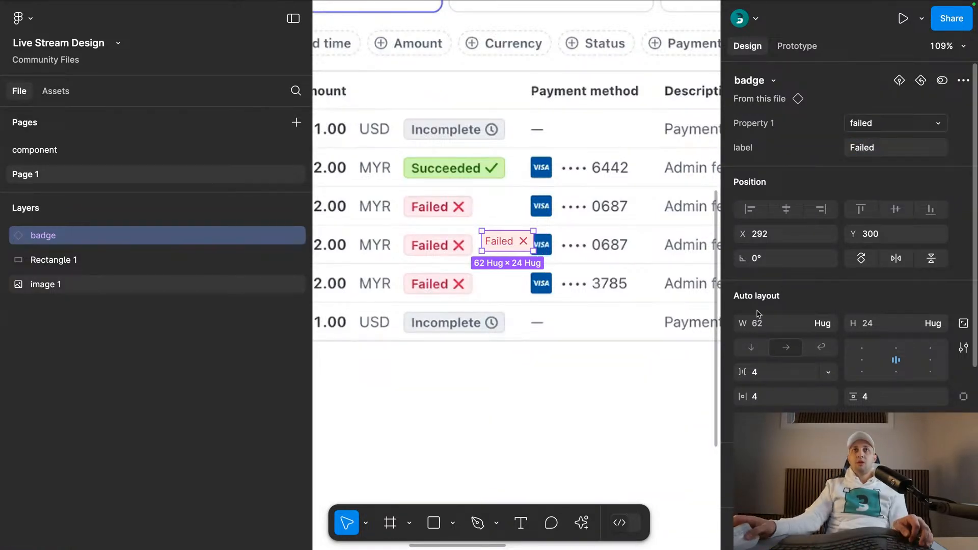
- Duplicate the Failed badge upward to Y 265, label the copy Success and switch it to the success variant
drag(502, 240, 501, 212)
click(897, 148)
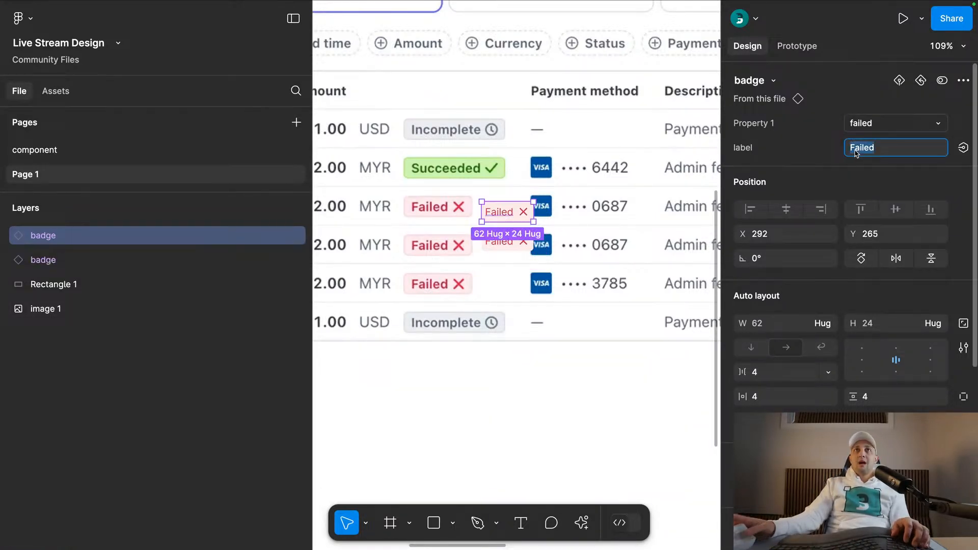
text(Succes)
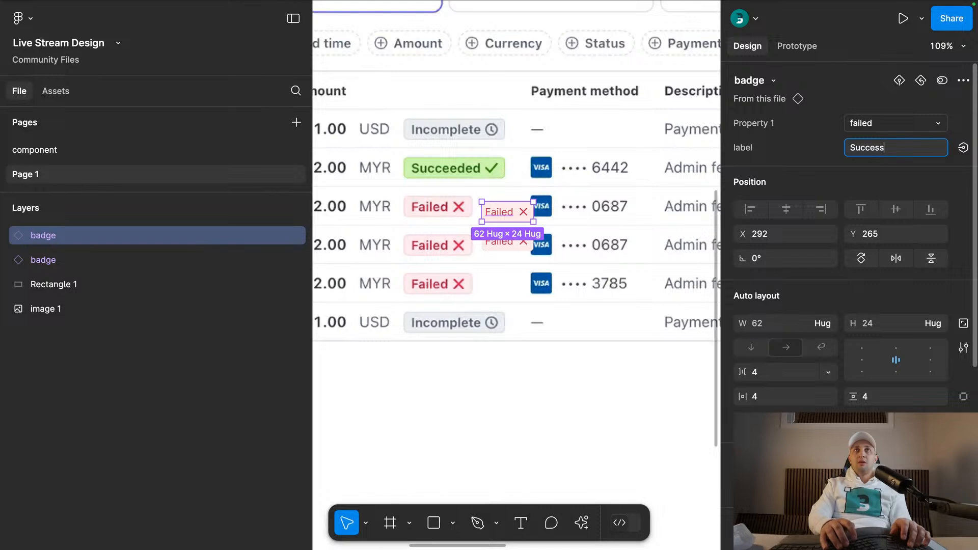
text(s)
key(Return)
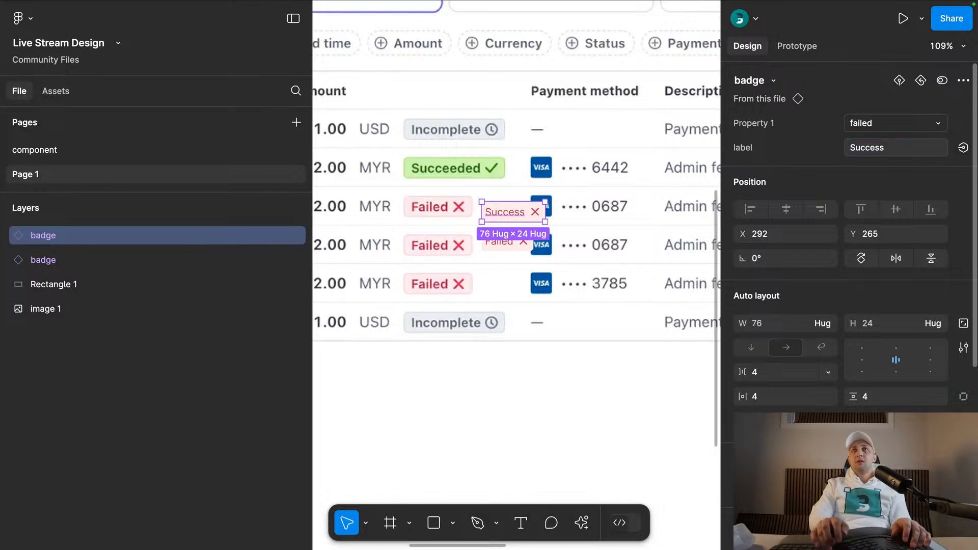
click(861, 123)
click(828, 103)
- Duplicate the Success badge to X 330, Y 219, label the copy Incomplete and switch it to the incomplete variant
drag(522, 213, 554, 175)
click(872, 147)
text(Incomplete)
key(Return)
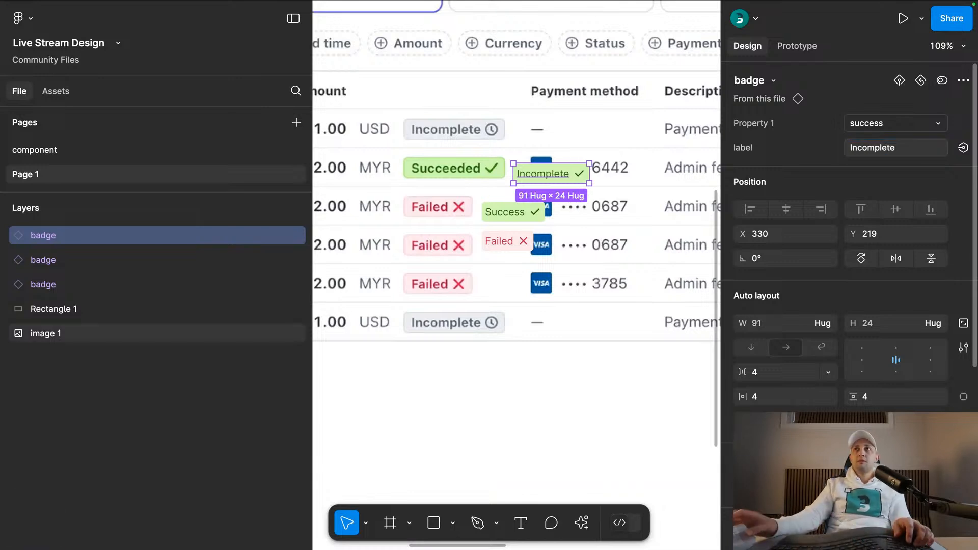
click(877, 125)
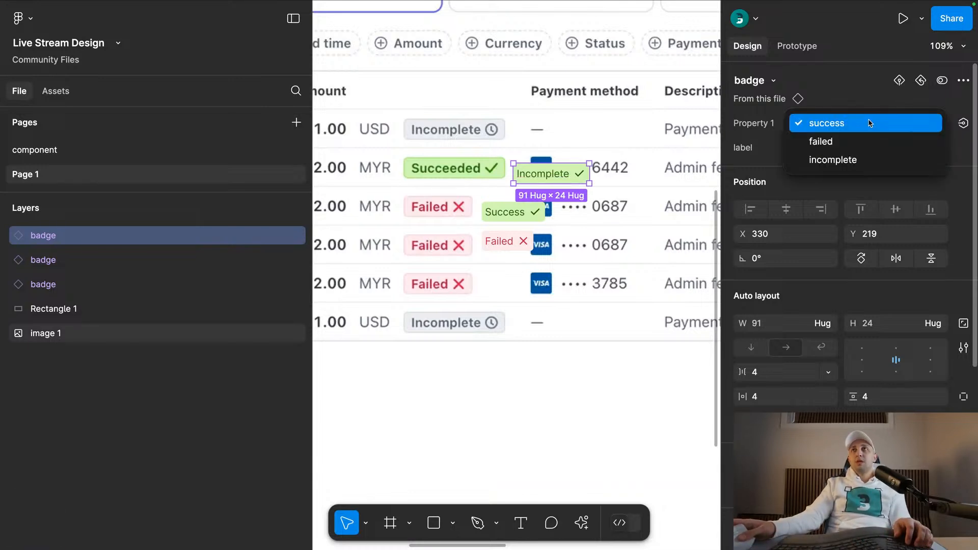
click(828, 160)
- Move the three badge instances off the Transactions screenshot onto the empty canvas below it
shift+click(513, 214)
shift+click(504, 241)
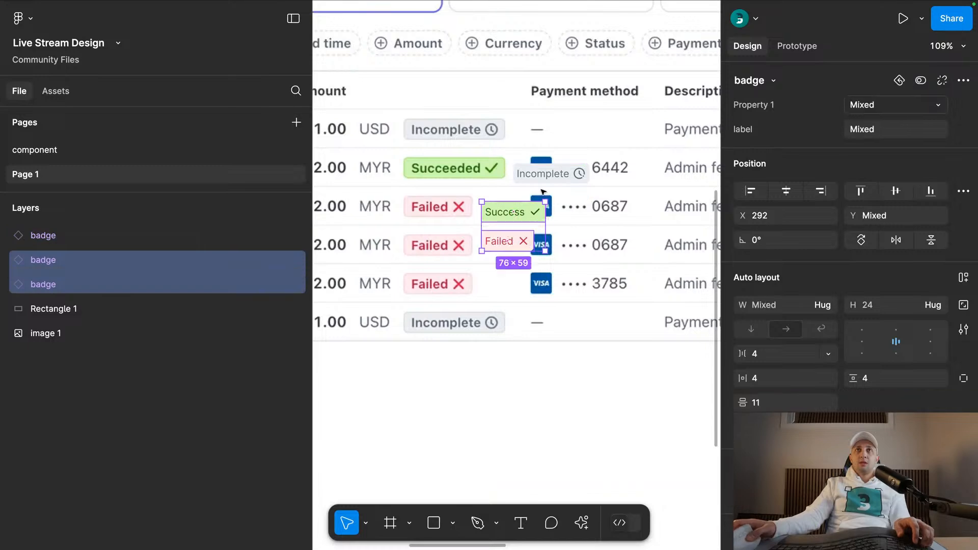
scroll(515, 212, down, 5)
drag(531, 200, 508, 328)
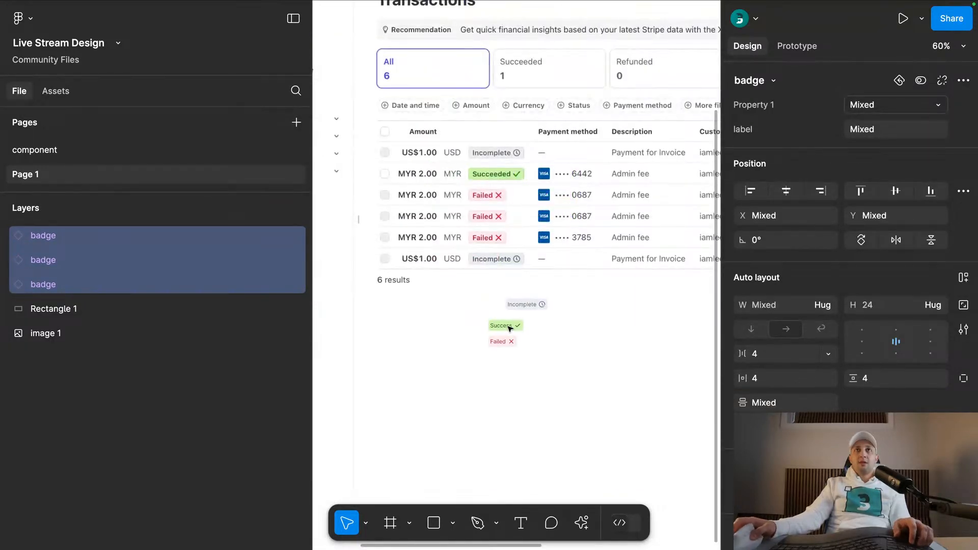
key(super+x)
scroll(390, 210, down, 5)
click(427, 341)
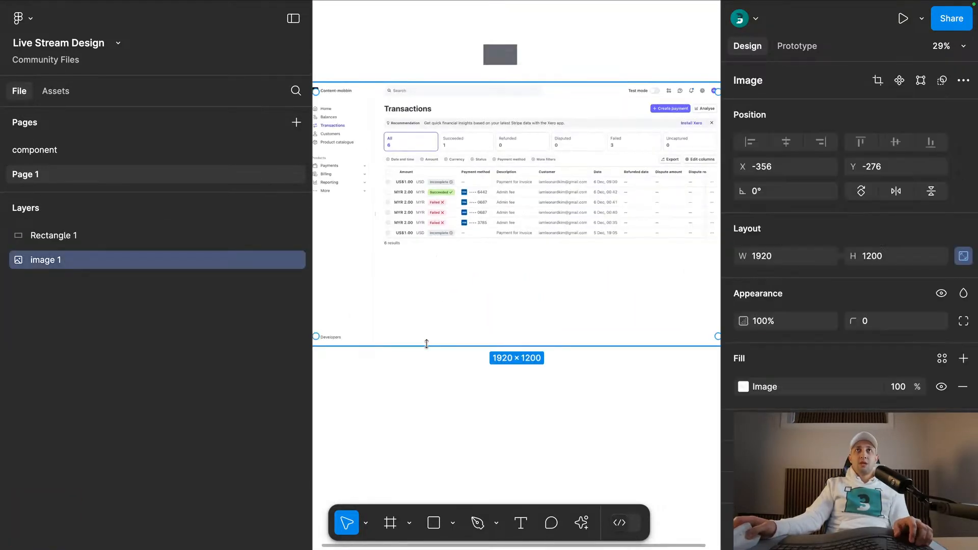
click(519, 43)
right_click(444, 331)
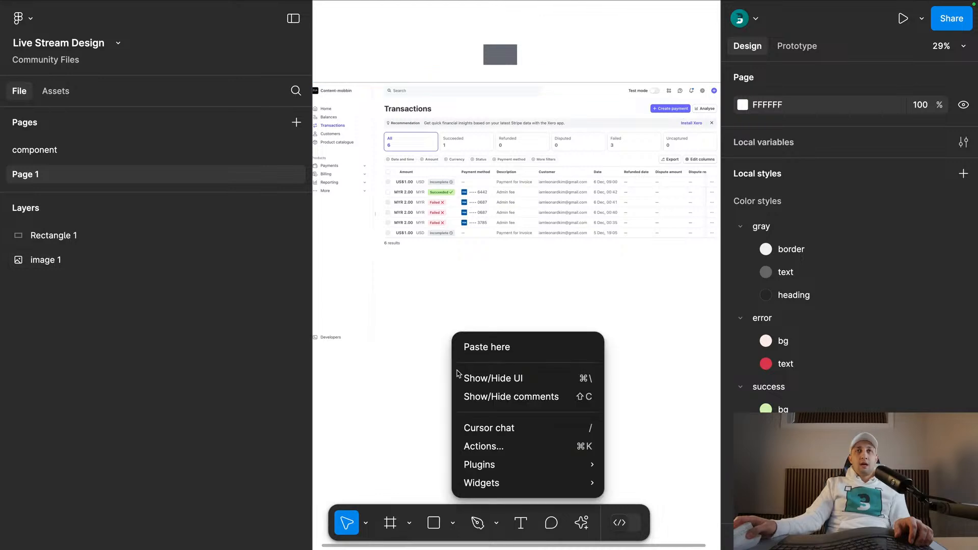
click(484, 345)
- Set the label text of all three badge variants on the component page to Semi Bold
click(198, 150)
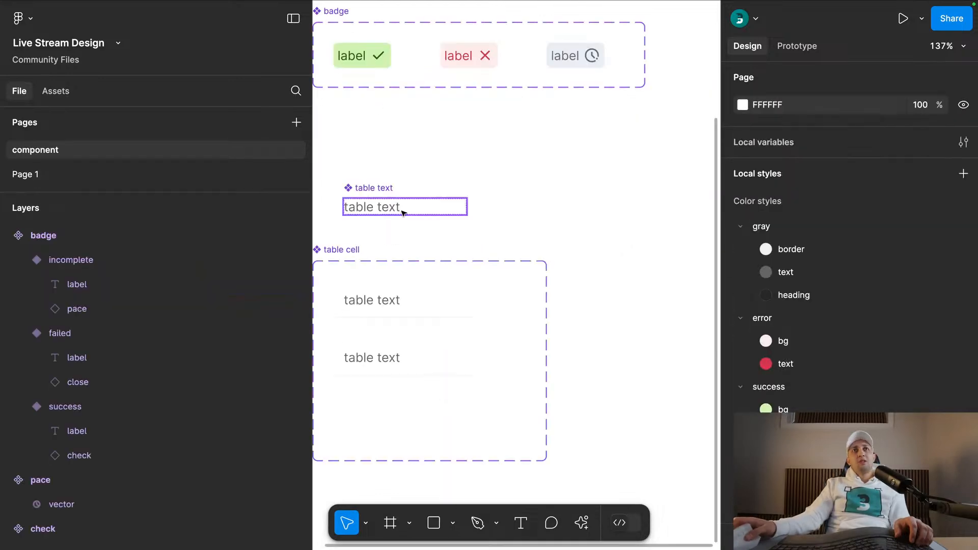
super+click(385, 131)
shift+super+click(490, 131)
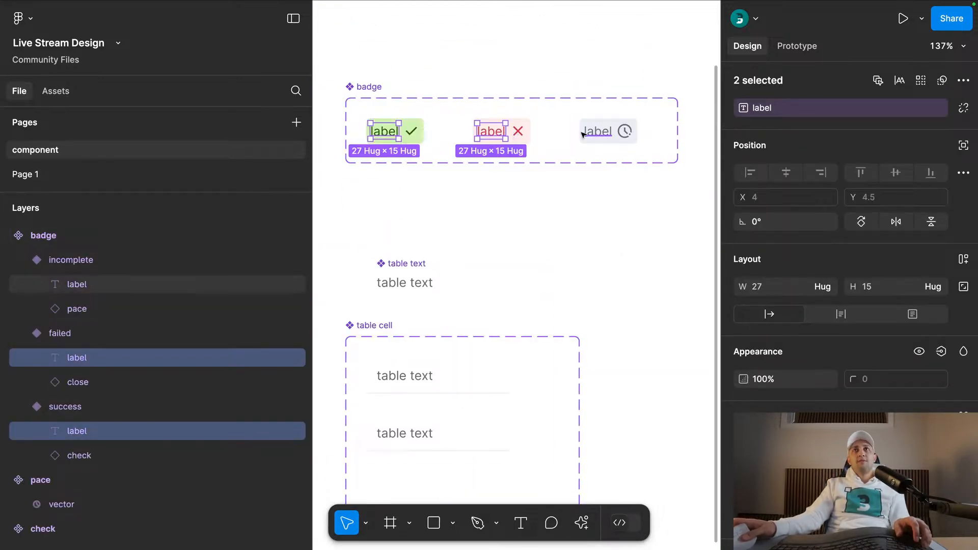
shift+super+click(597, 131)
scroll(791, 278, down, 5)
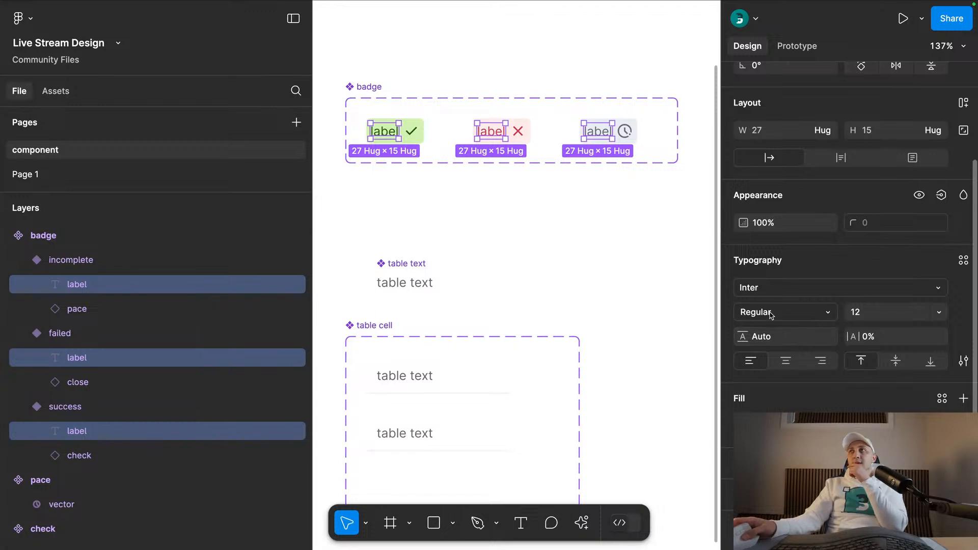
click(771, 313)
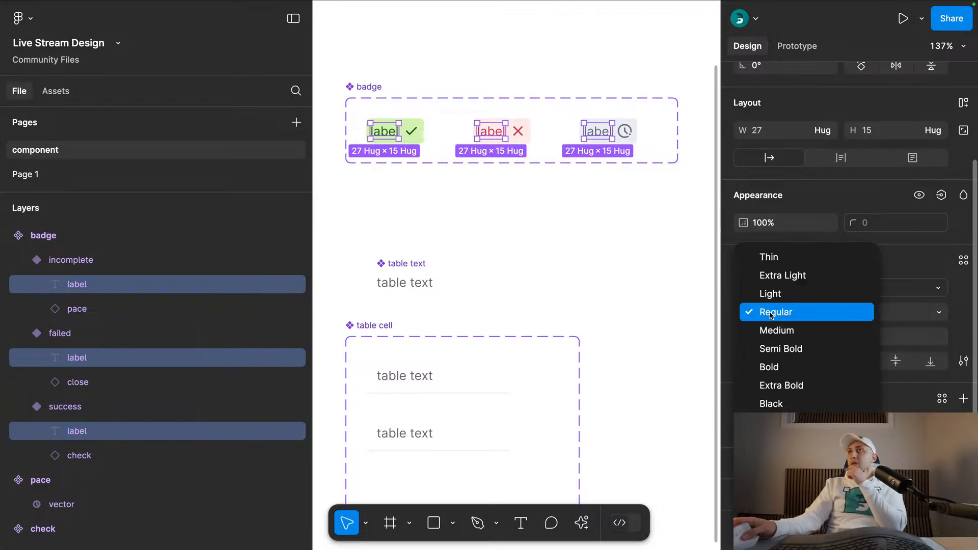
click(775, 348)
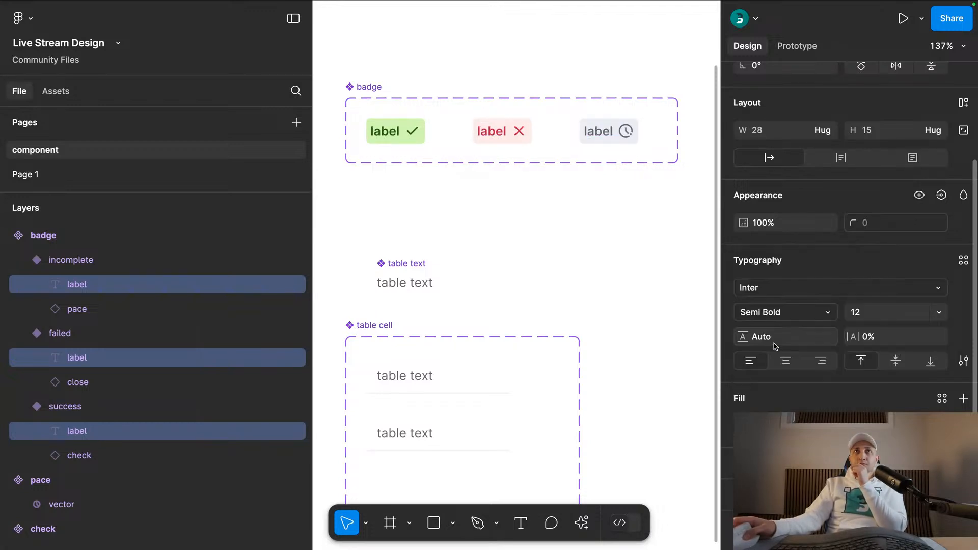
click(464, 228)
- Move the table text component up, closer to the badge component set
scroll(464, 228, down, 3)
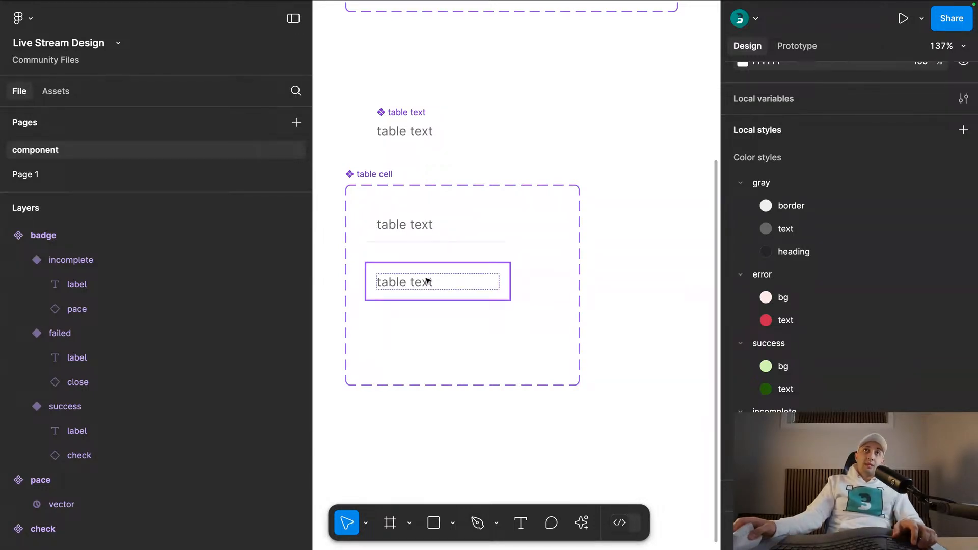
scroll(472, 267, up, 4)
scroll(472, 267, left, 1)
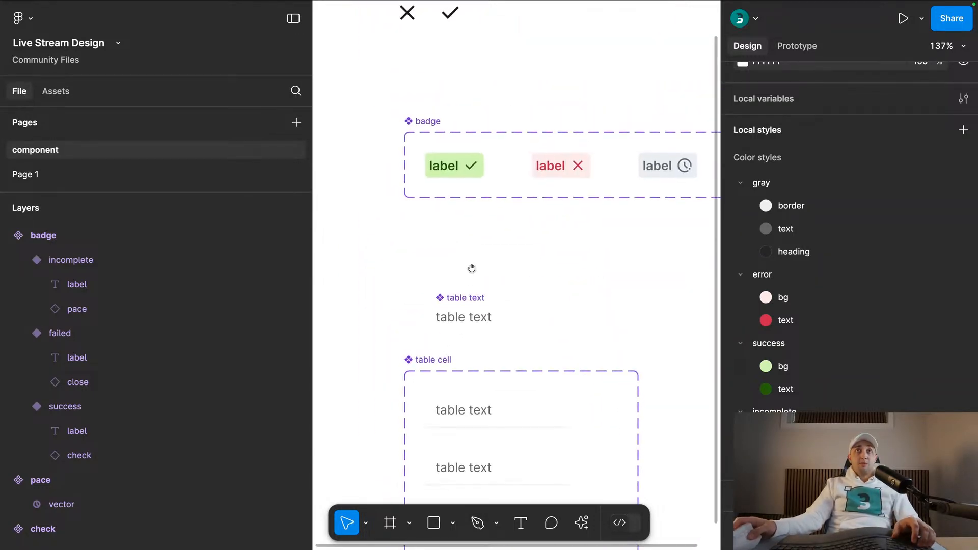
drag(467, 294, 452, 234)
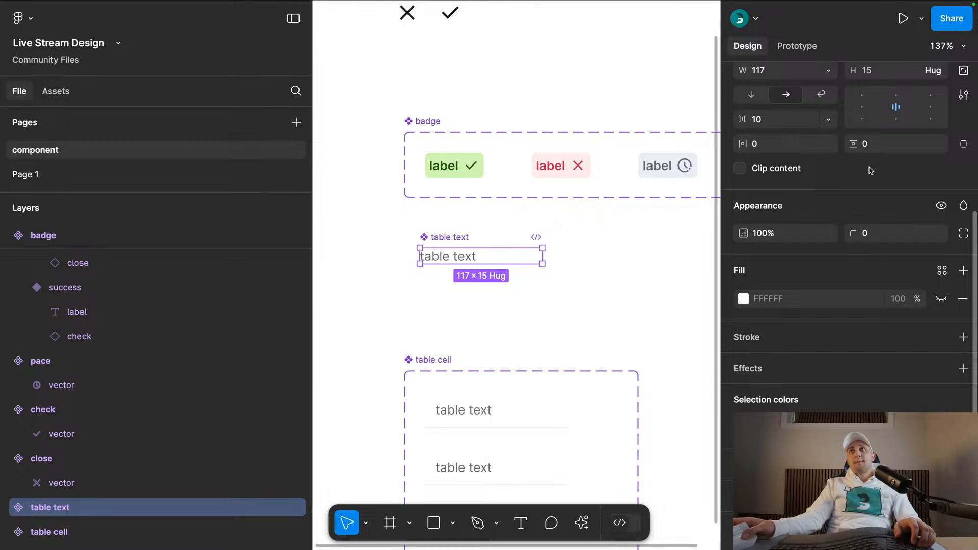
scroll(871, 171, up, 5)
click(535, 312)
- Swap the table text instance in the table cell's second variant for the badge component
scroll(520, 255, down, 3)
scroll(520, 254, right, 1)
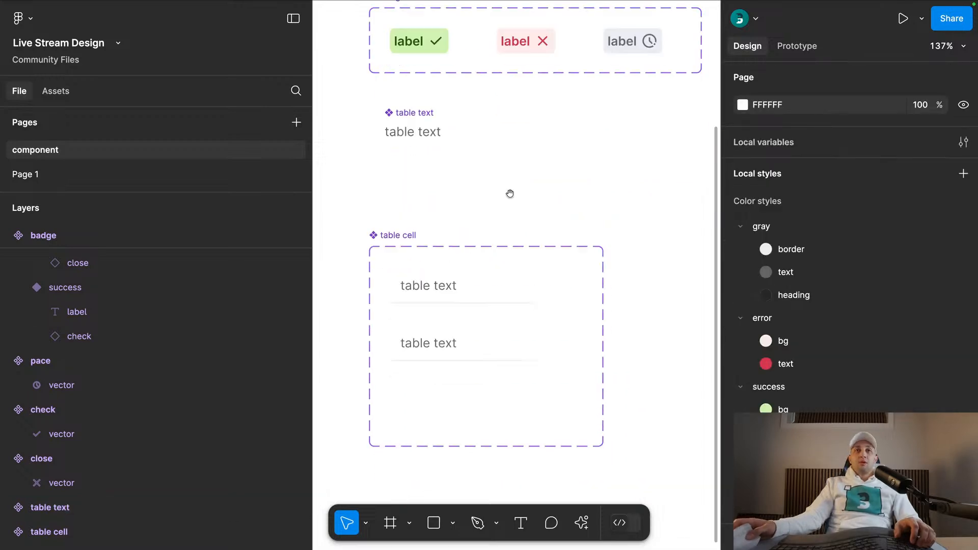
double_click(440, 344)
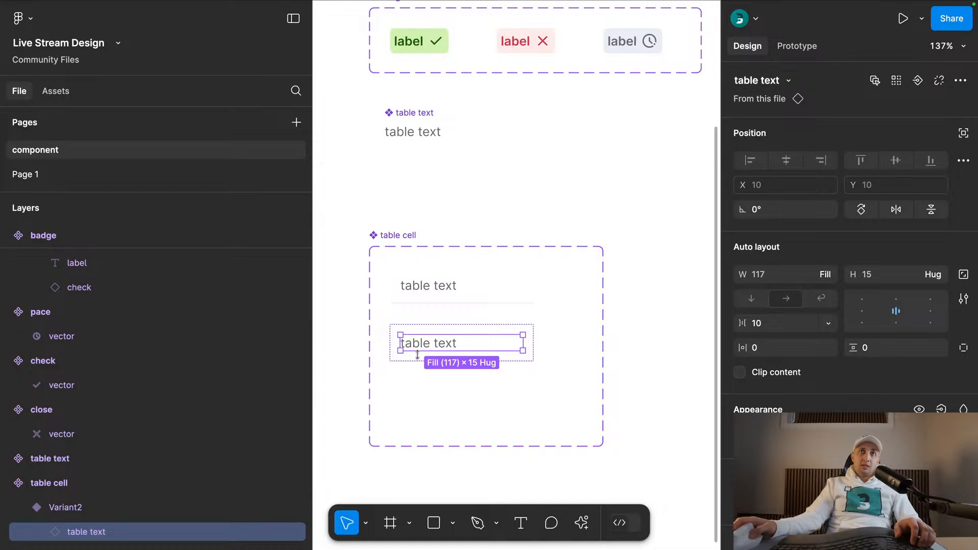
click(775, 83)
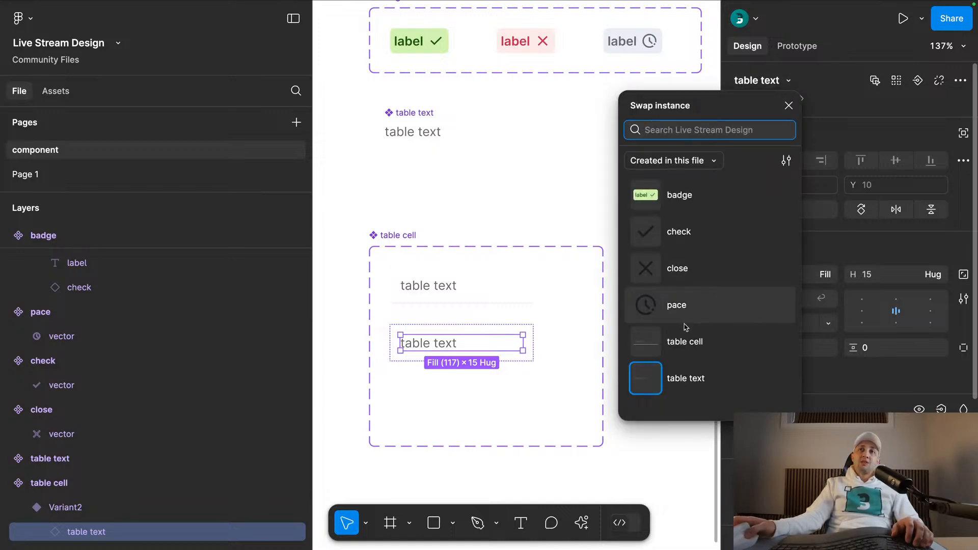
click(687, 198)
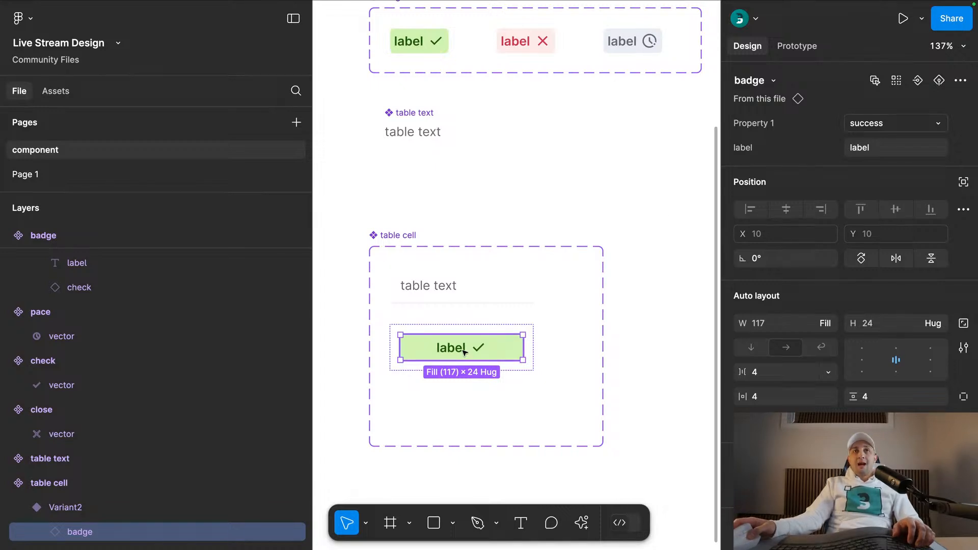
- Set the badge in the table cell's second variant to hug its contents and left-align it within the cell
click(825, 323)
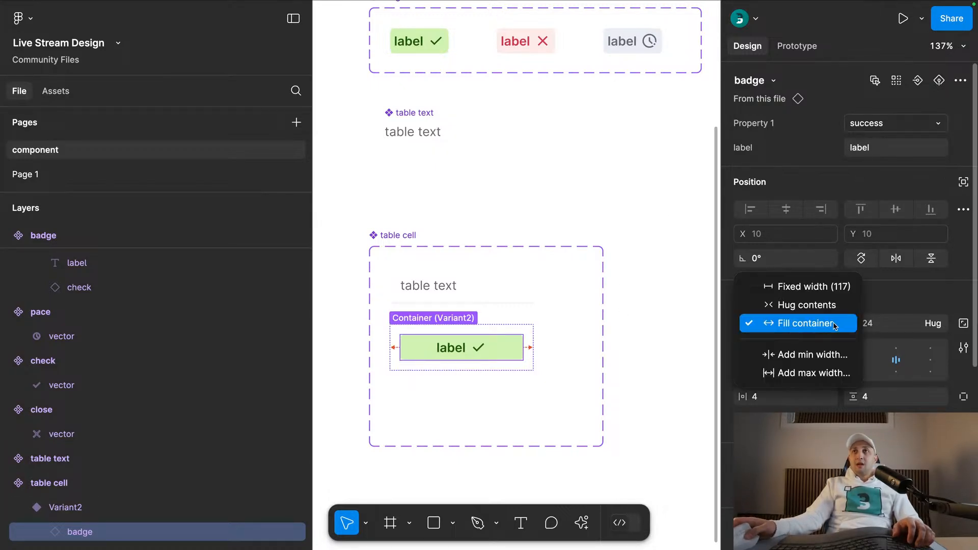
click(810, 303)
click(507, 357)
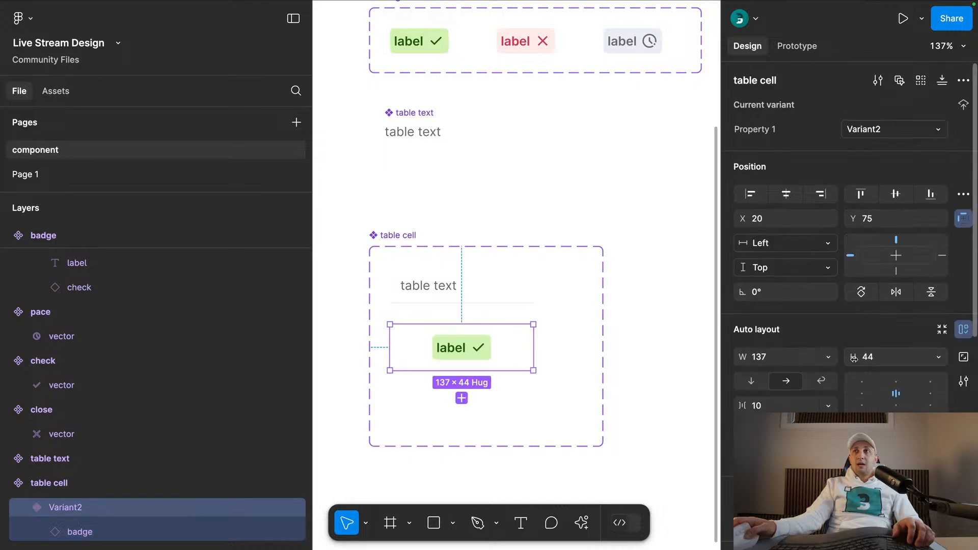
click(861, 397)
click(635, 297)
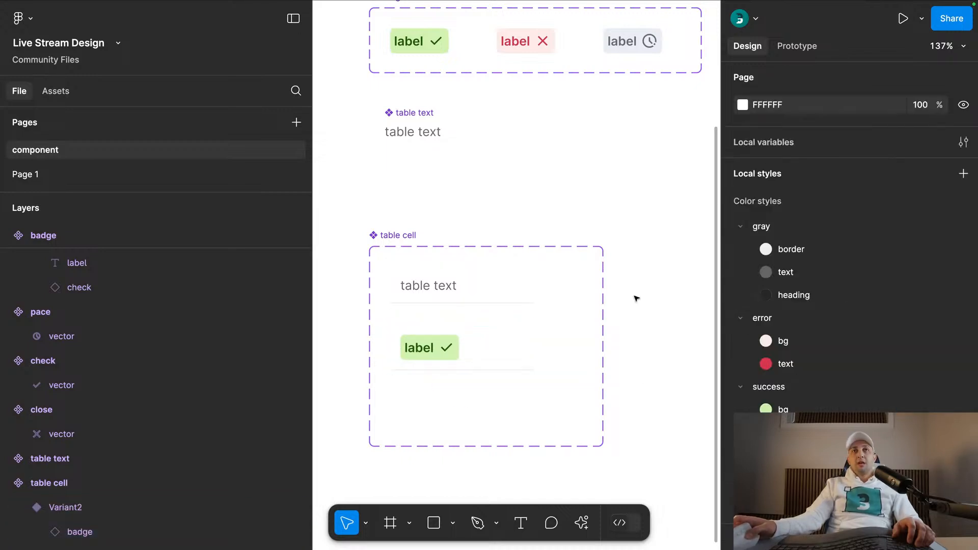
- Rename the table cell component set's variant property to type
scroll(596, 146, down, 5)
scroll(596, 147, down, 2)
click(420, 49)
double_click(759, 132)
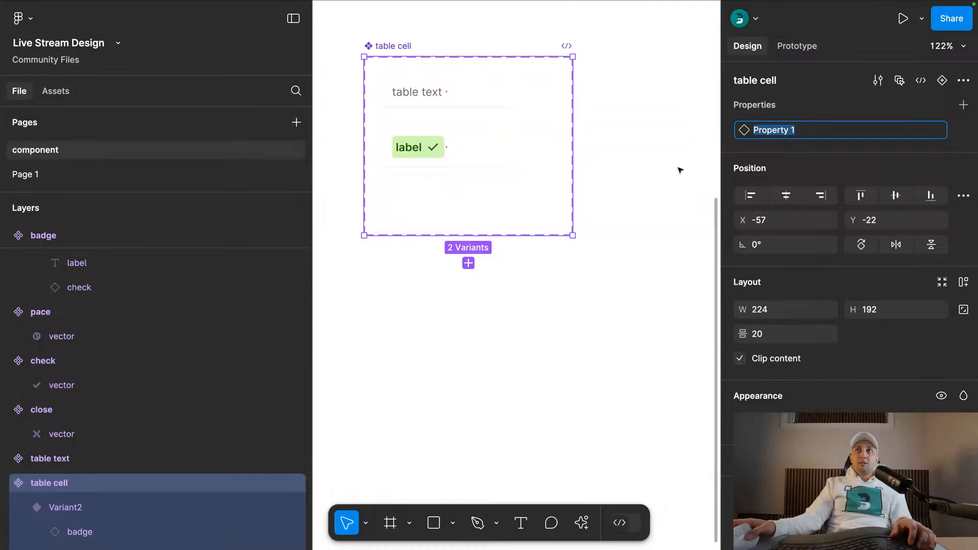
scroll(679, 172, up, 3)
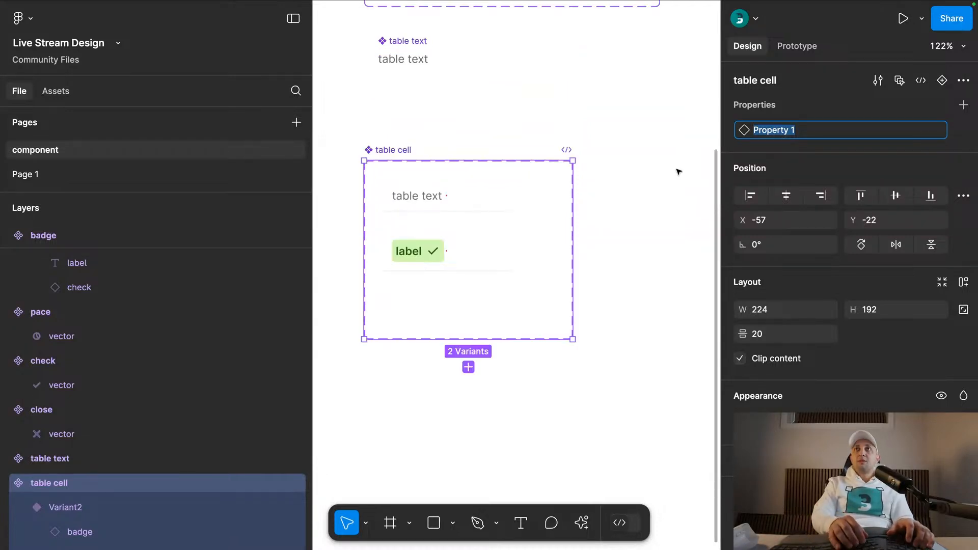
text(type)
key(Return)
- Name the table cell's two type values text for the table text variant and badge for the badge variant
click(489, 196)
click(465, 258)
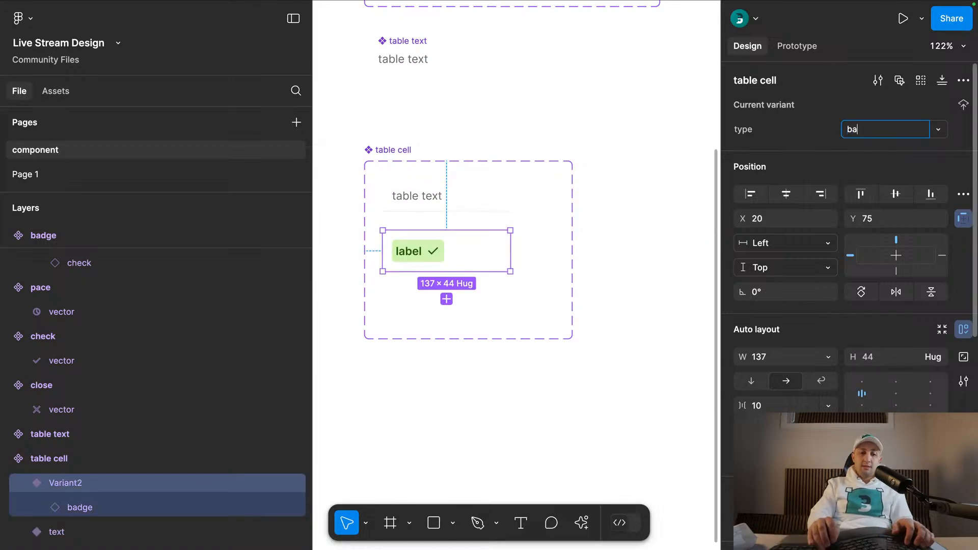
click(527, 76)
drag(523, 74, 524, 237)
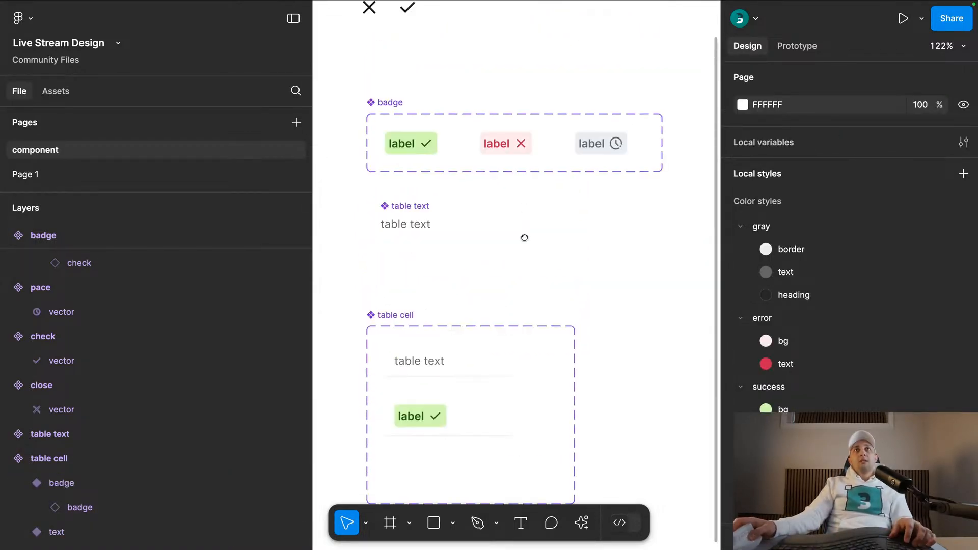
drag(486, 294, 512, 129)
click(465, 247)
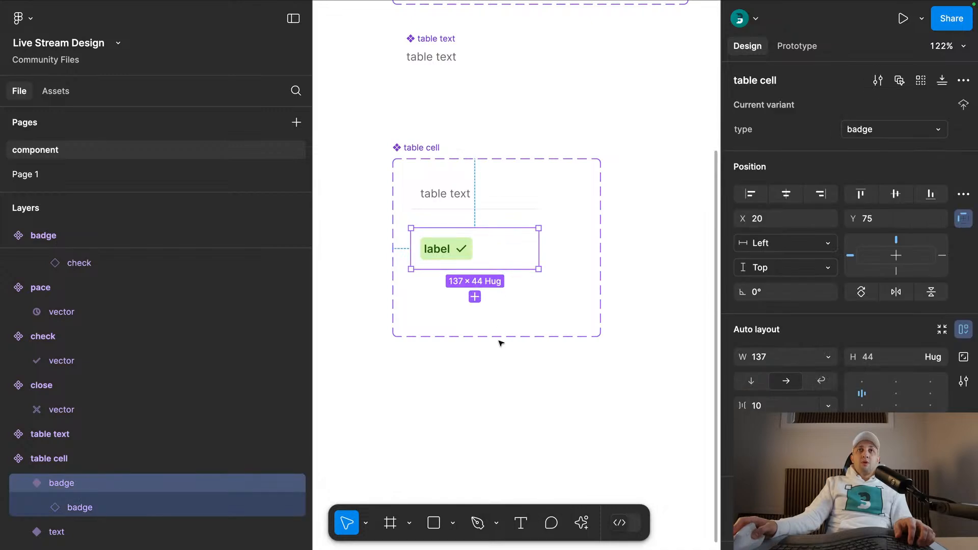
- Enlarge the table cell component set to about 258 × 332 and duplicate the badge variant below it as type icon
click(418, 148)
drag(603, 350, 632, 467)
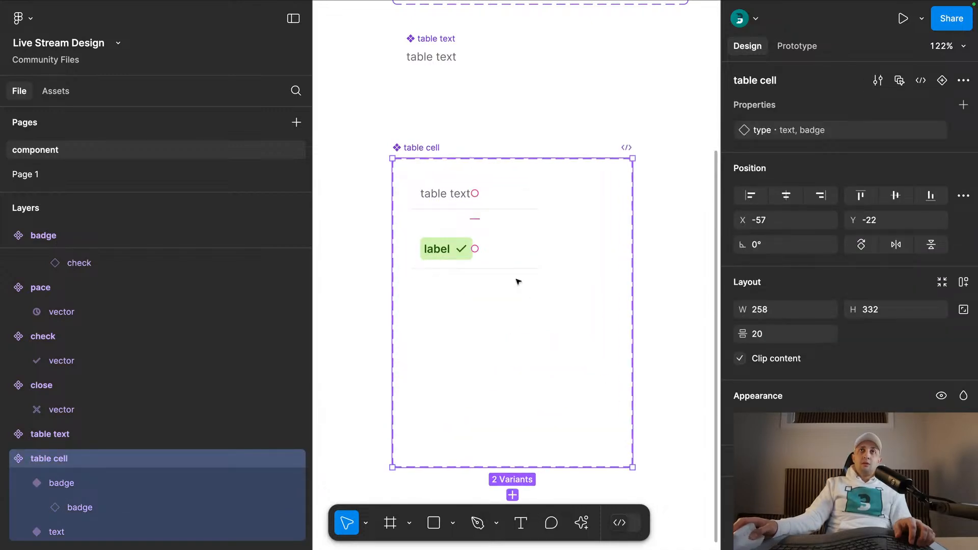
click(515, 273)
click(512, 259)
drag(510, 251, 506, 335)
click(857, 131)
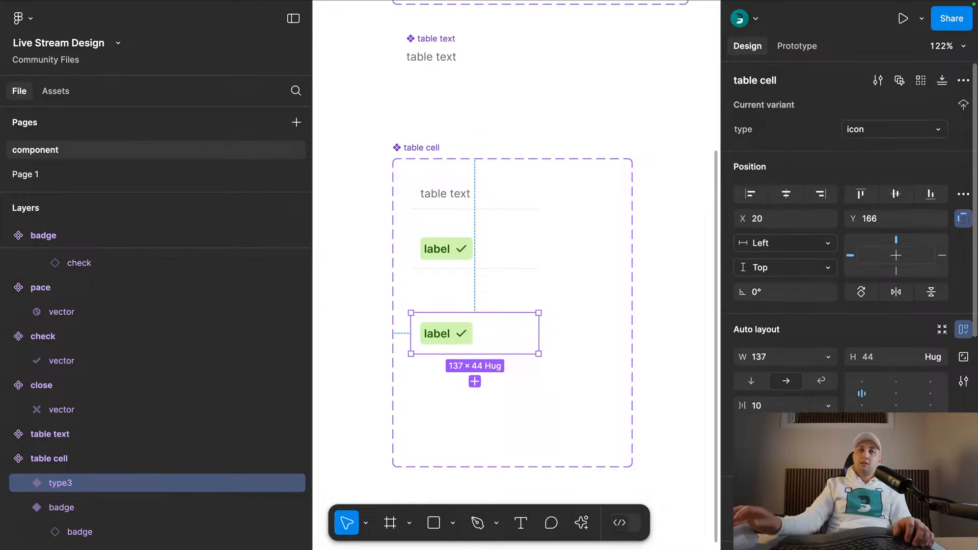
- Swap the badge instance in the table cell's icon variant for the close icon
click(444, 333)
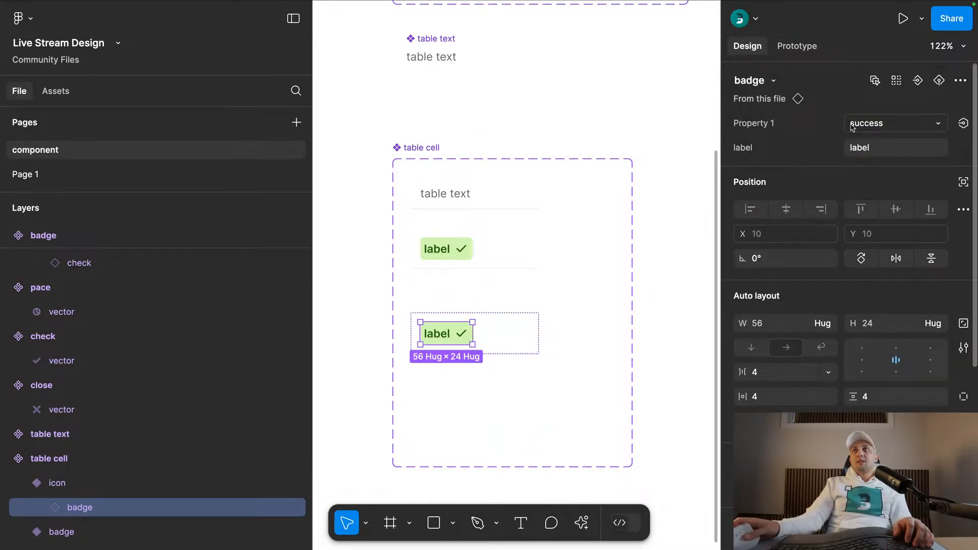
click(773, 80)
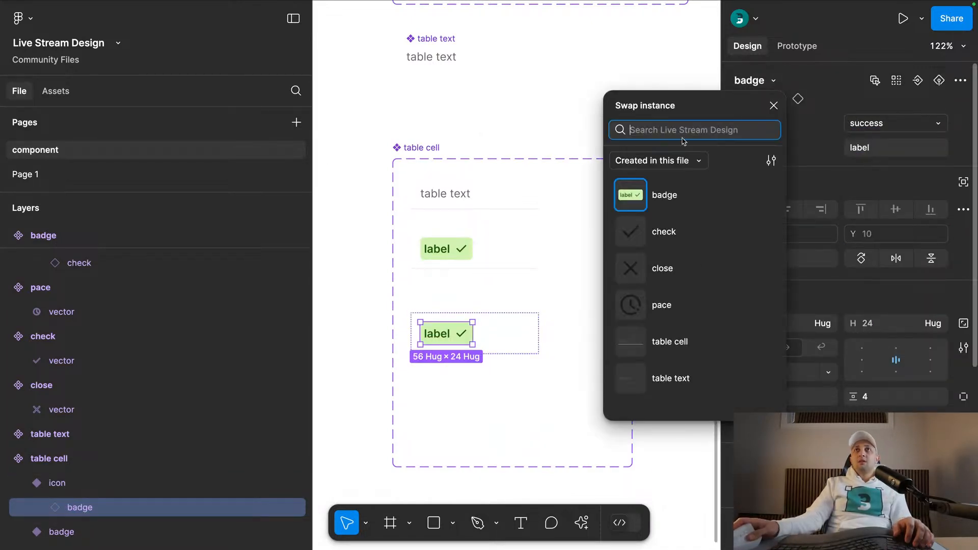
click(660, 268)
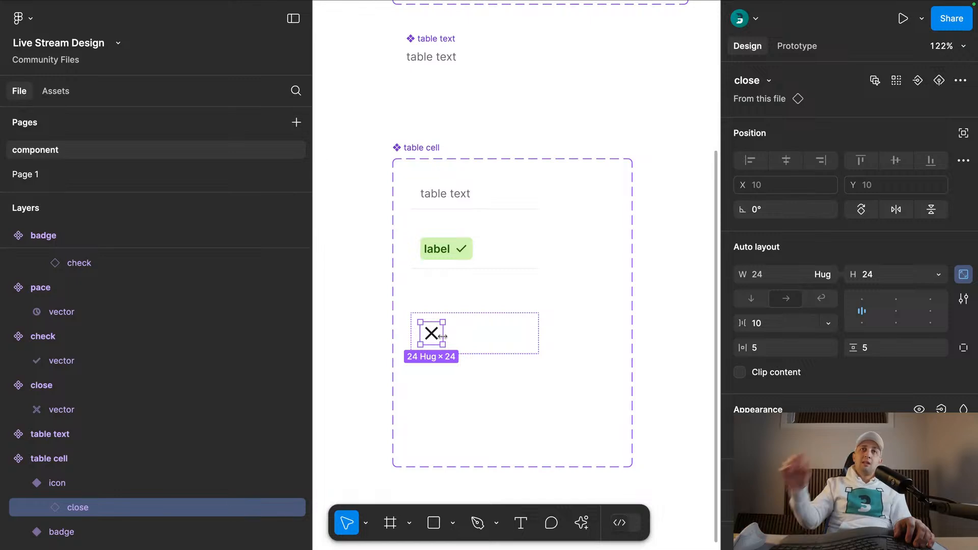
click(374, 258)
scroll(382, 234, down, 1)
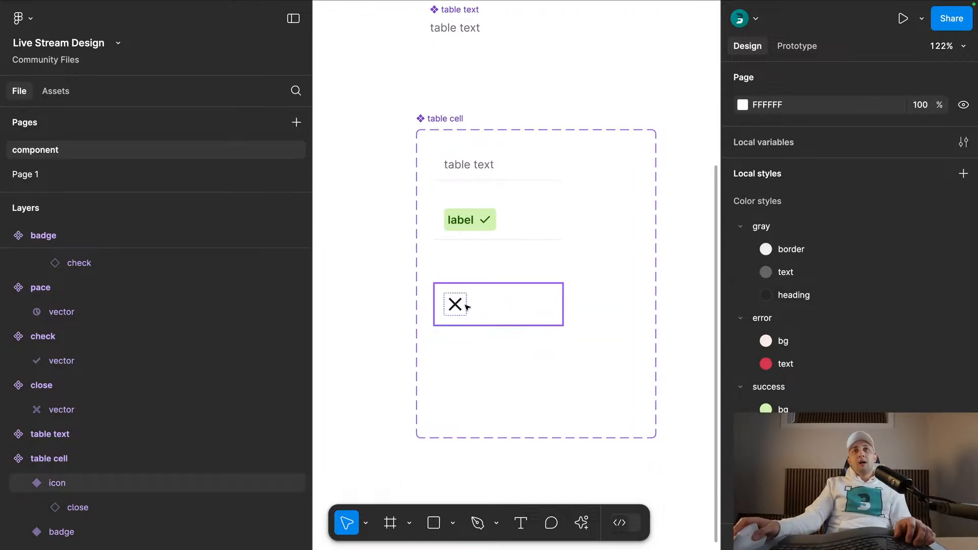
- Check the Transactions screenshot on Page 1, and insert the Material Symbols check_box_outline_blank icon beside the check icon on the component page
click(111, 175)
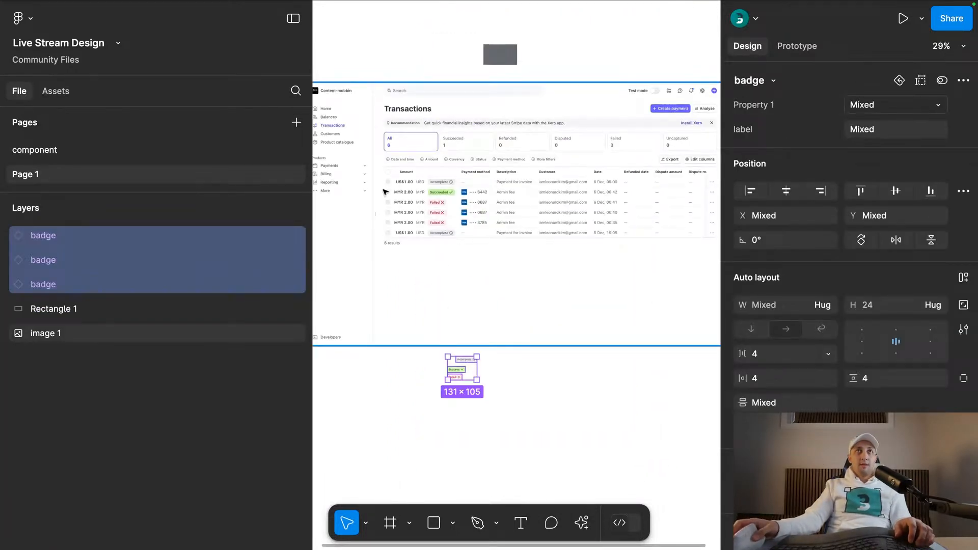
scroll(385, 192, up, 5)
click(124, 151)
scroll(436, 147, down, 3)
scroll(402, 193, up, 6)
scroll(458, 254, up, 5)
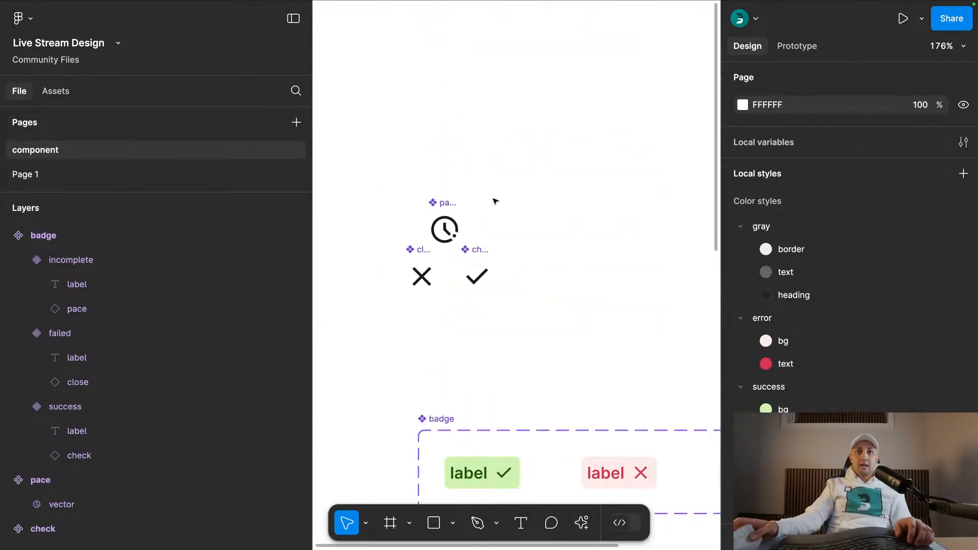
click(581, 522)
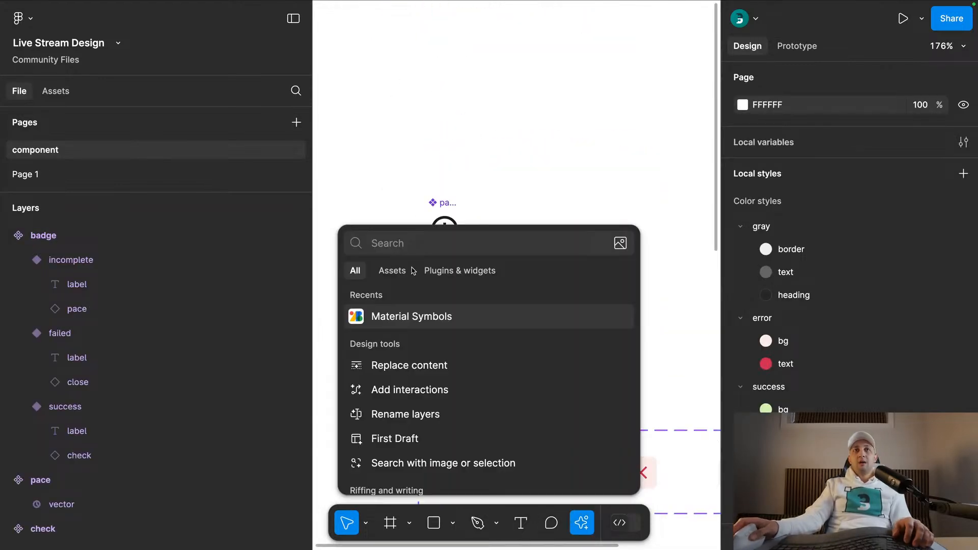
click(415, 317)
text(chec)
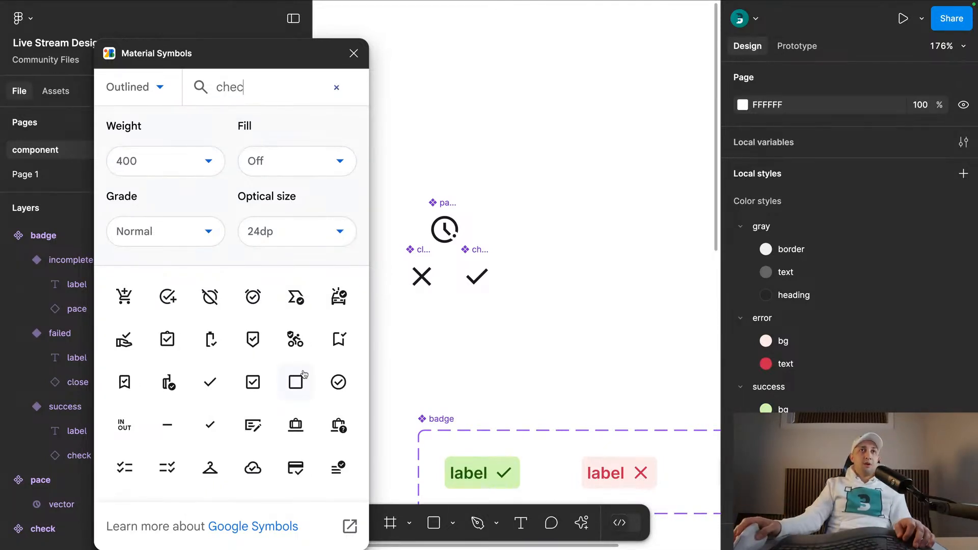
click(297, 381)
click(539, 327)
click(354, 53)
- Add auto layout to the blank checkbox icon and line it up in the row with the close and check icons
click(532, 291)
key(shift+a)
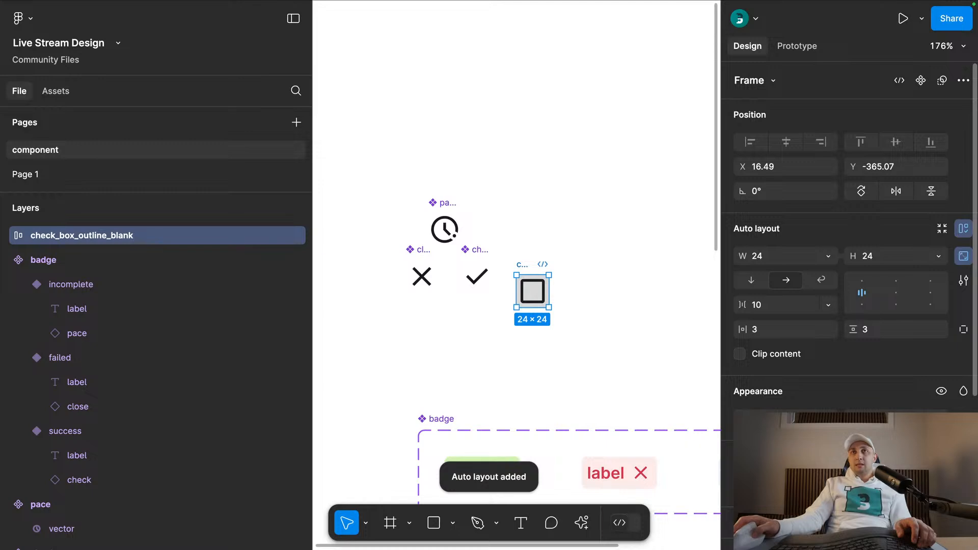
drag(534, 262, 533, 248)
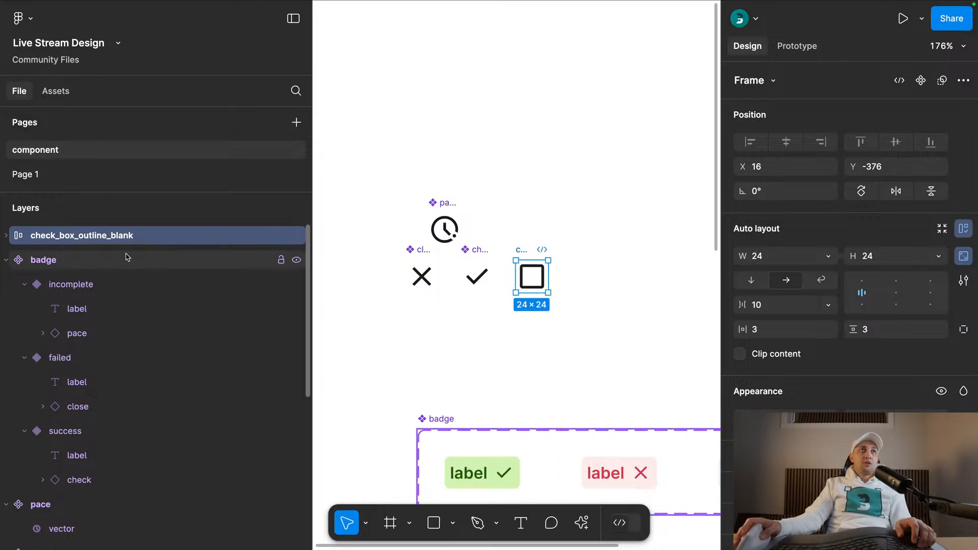
- Rename the check_box_outline_blank frame to checkbox and turn it into a component
double_click(55, 237)
key(super+x)
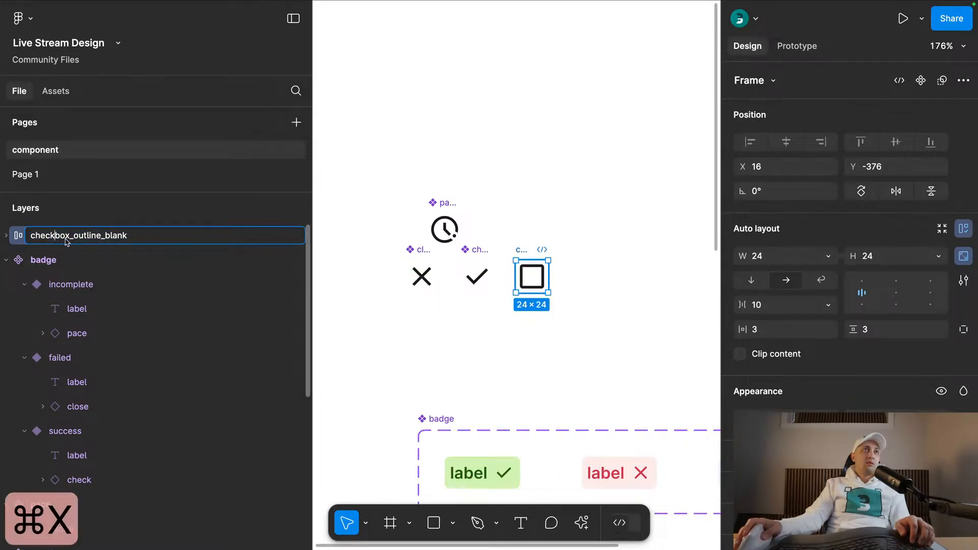
drag(84, 242, 162, 240)
key(super+x)
click(564, 248)
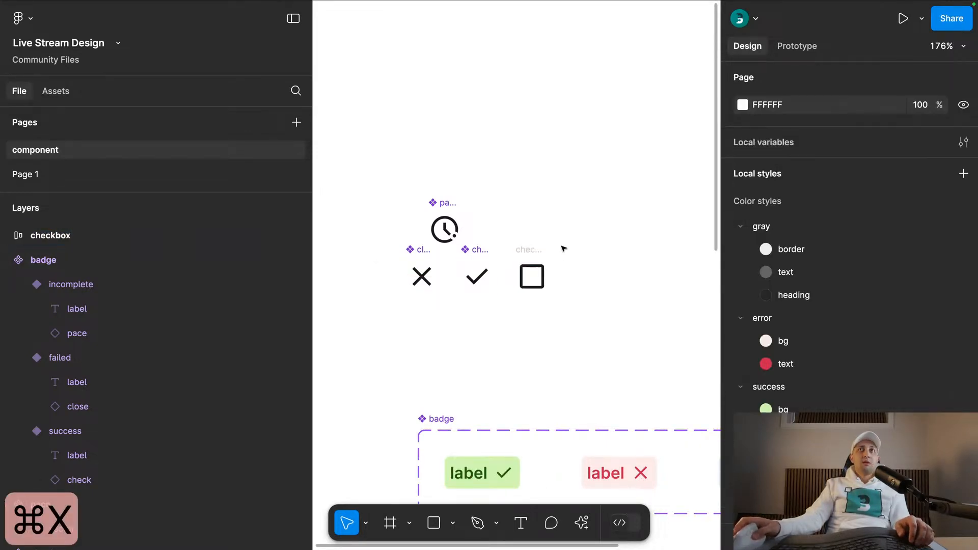
click(524, 253)
click(920, 81)
click(618, 169)
- Recolor the pace, close, check and checkbox icon components together with the gray text color style
scroll(613, 167, down, 2)
drag(612, 218, 574, 121)
drag(581, 108, 372, 207)
scroll(872, 357, down, 3)
scroll(872, 357, down, 2)
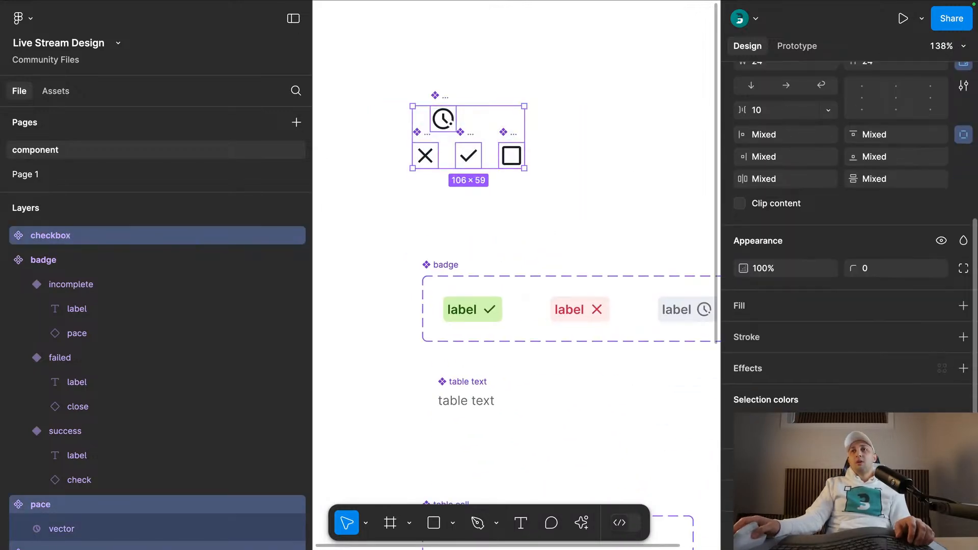
click(941, 425)
click(589, 379)
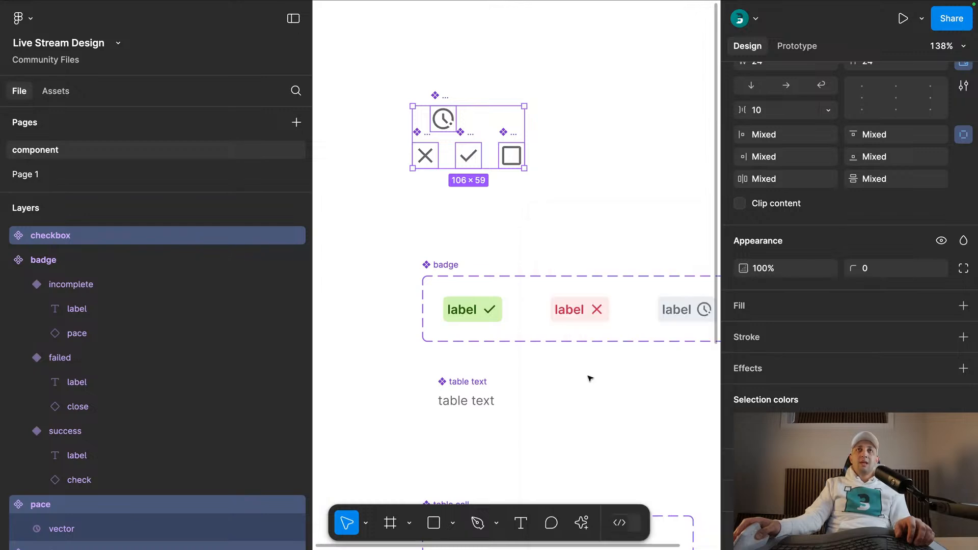
click(510, 203)
- Move the icon variant up closer to the badge variant and place an instance of it below the table cell set
scroll(509, 207, down, 10)
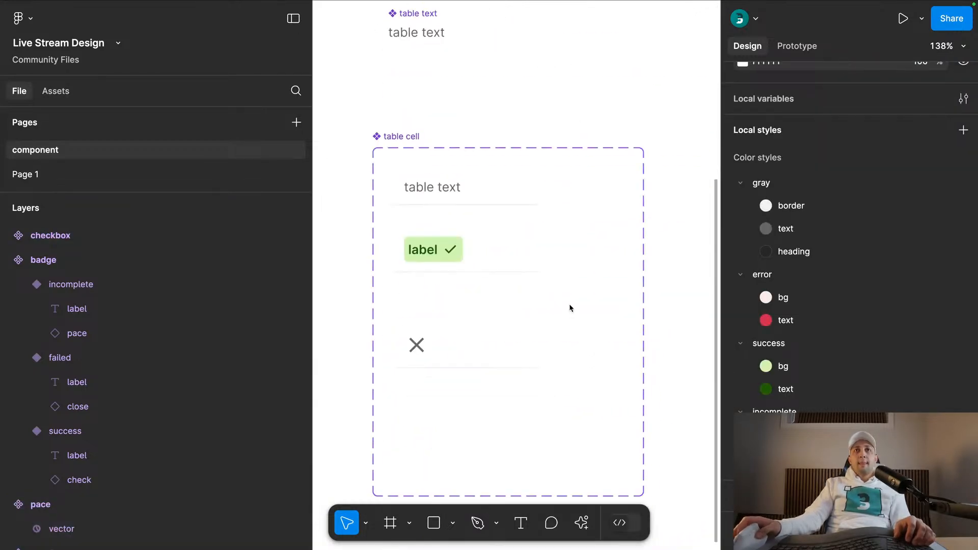
drag(451, 201, 450, 171)
click(515, 389)
drag(546, 399, 523, 224)
- Swap the close icon inside the separate table cell instance for the checkbox icon
scroll(480, 166, down, 5)
scroll(497, 251, up, 5)
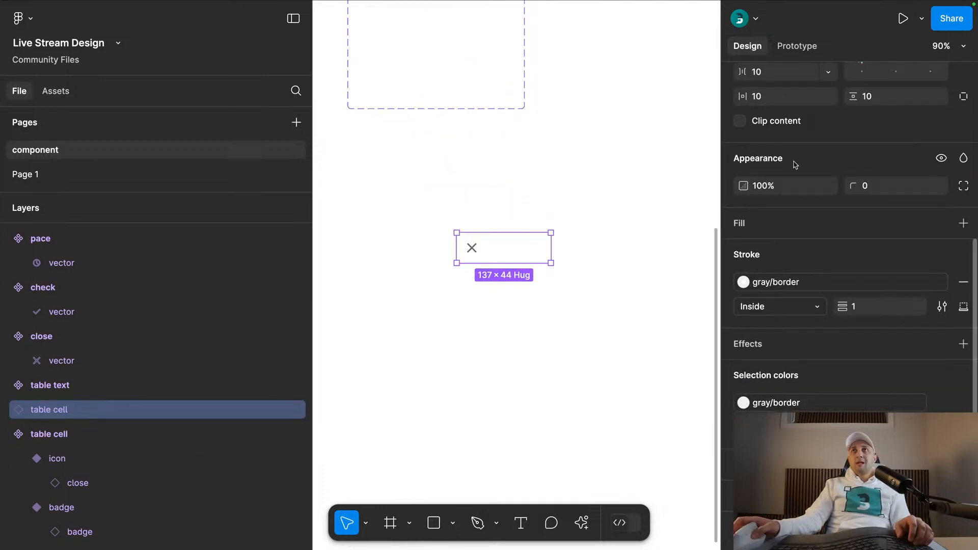
scroll(789, 169, up, 5)
click(876, 132)
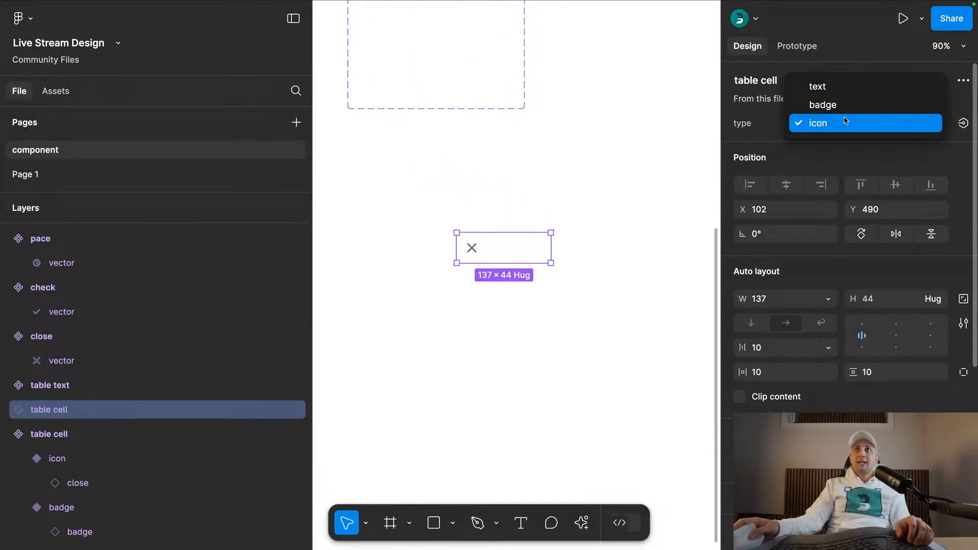
click(469, 247)
click(469, 247)
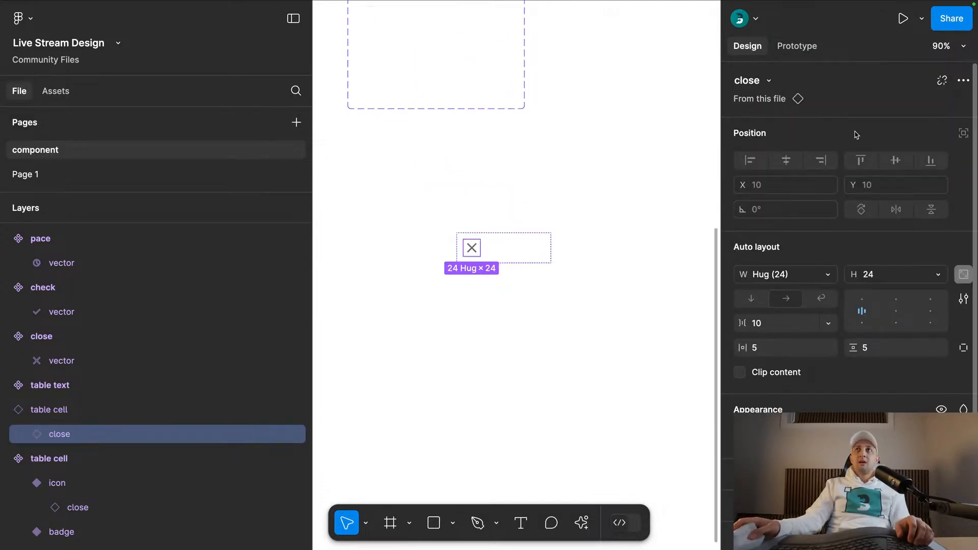
click(768, 81)
click(672, 237)
click(579, 327)
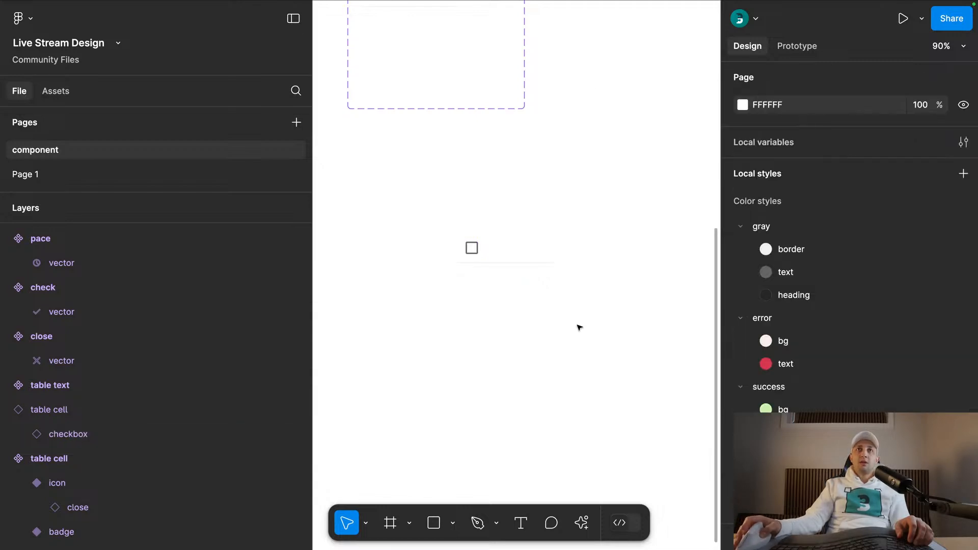
- Narrow the checkbox table cell instance to a width of 44
click(516, 258)
drag(550, 250, 487, 255)
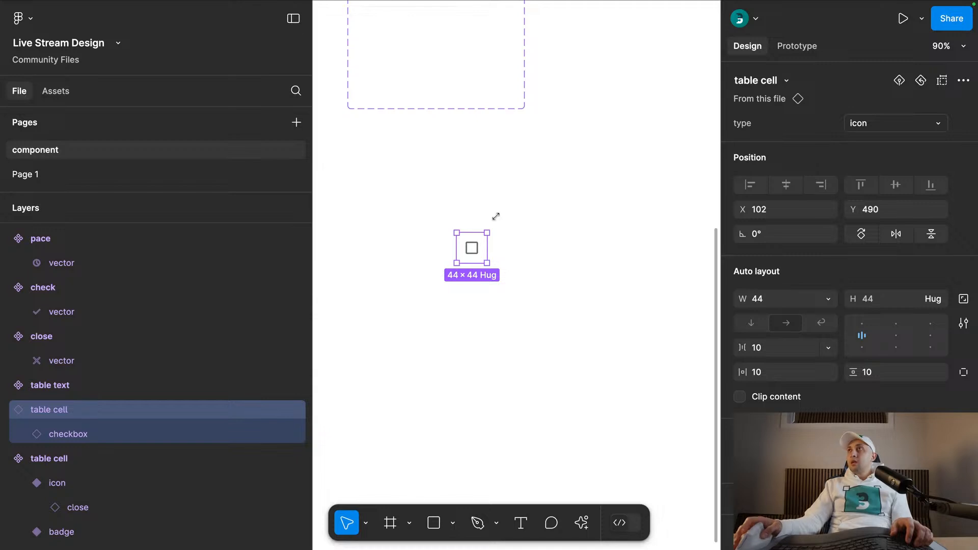
click(510, 192)
- Check the table rows in the Transactions screenshot, and add a second variant to the table text component on the component page
click(98, 170)
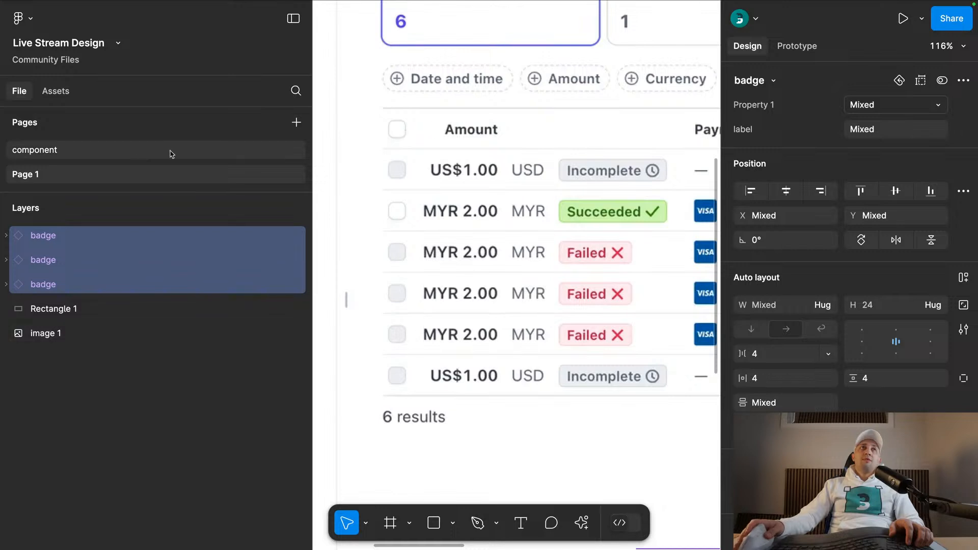
click(136, 153)
scroll(544, 145, up, 5)
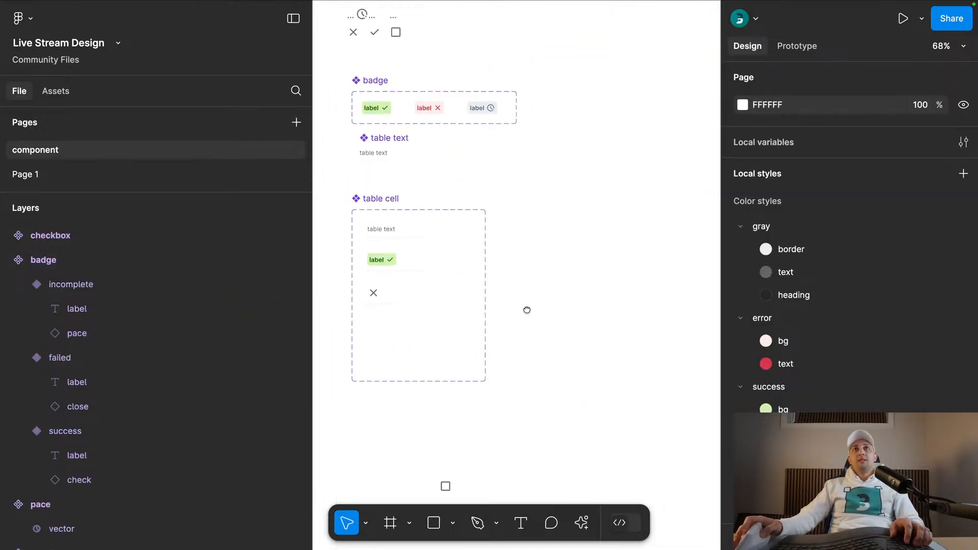
scroll(364, 158, up, 4)
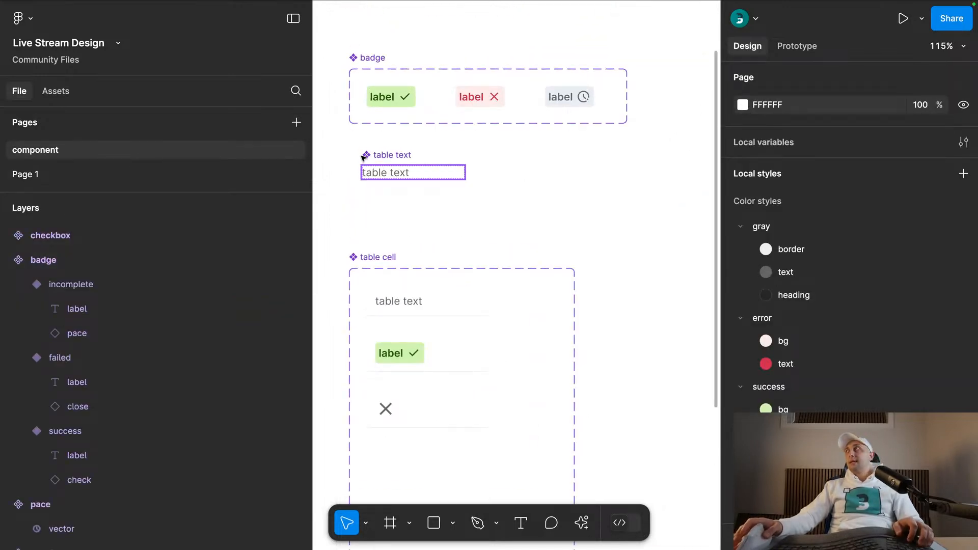
click(364, 158)
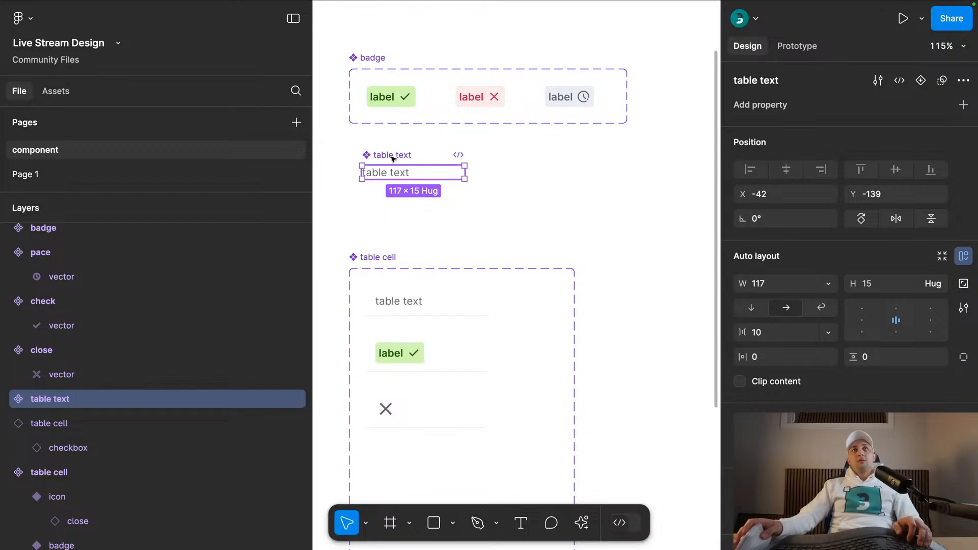
click(921, 81)
click(368, 141)
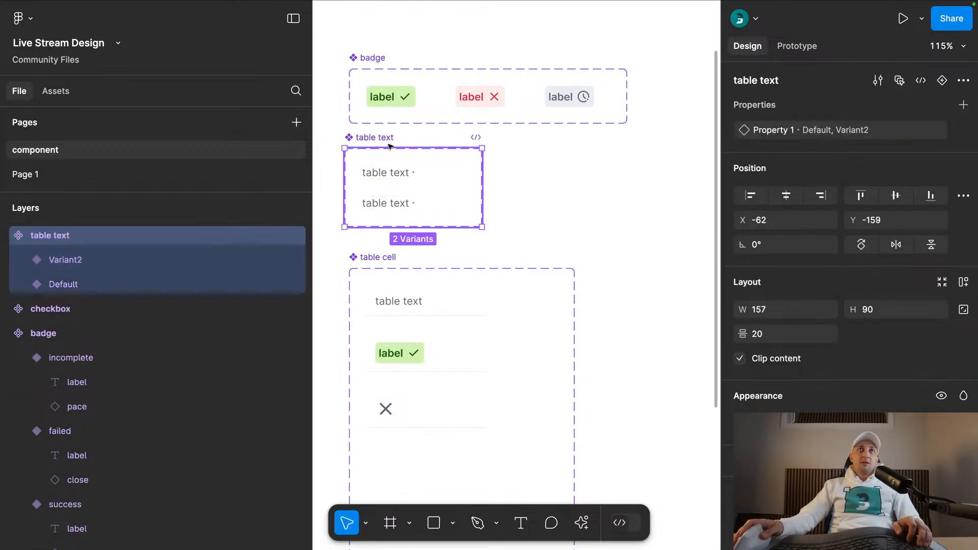
- Create a text property named label for the text layers of both table text variants
double_click(397, 212)
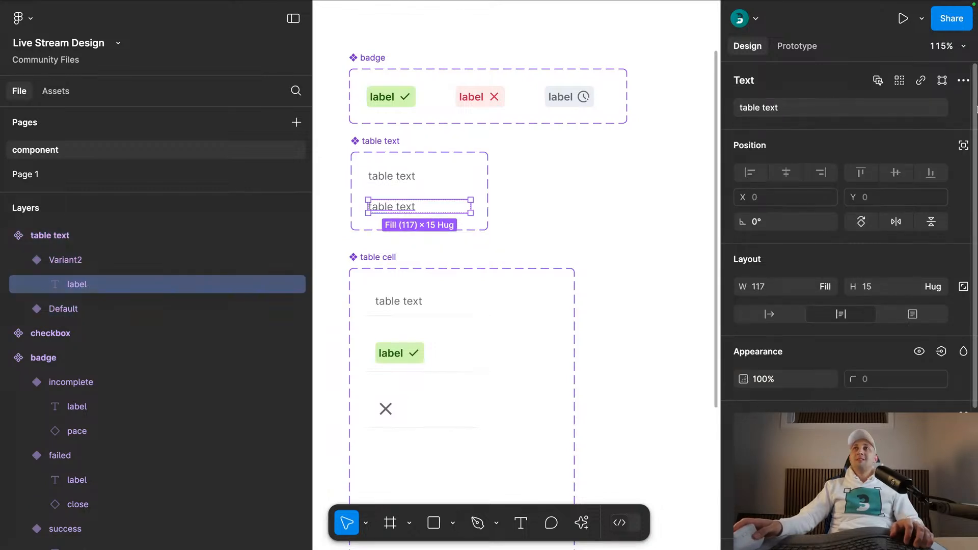
click(963, 108)
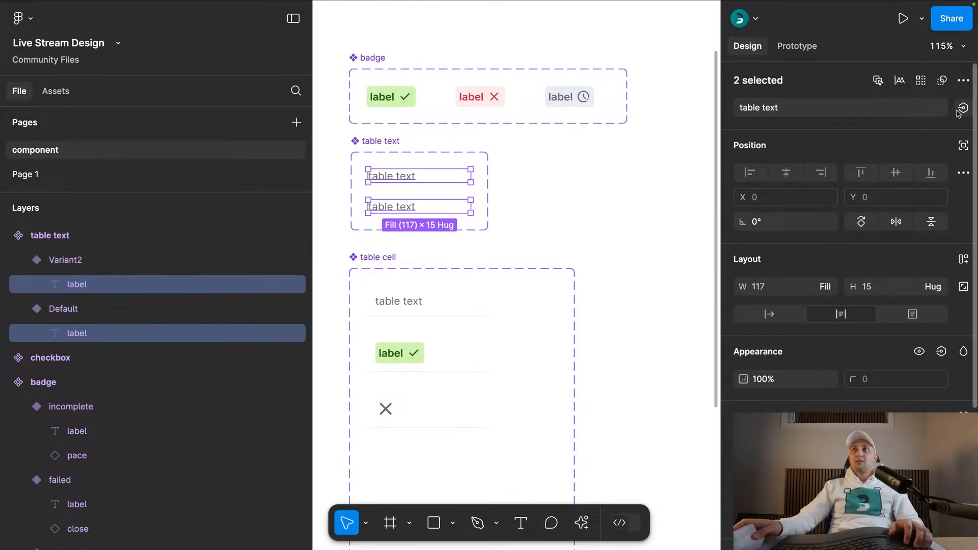
click(962, 109)
click(954, 164)
text(label)
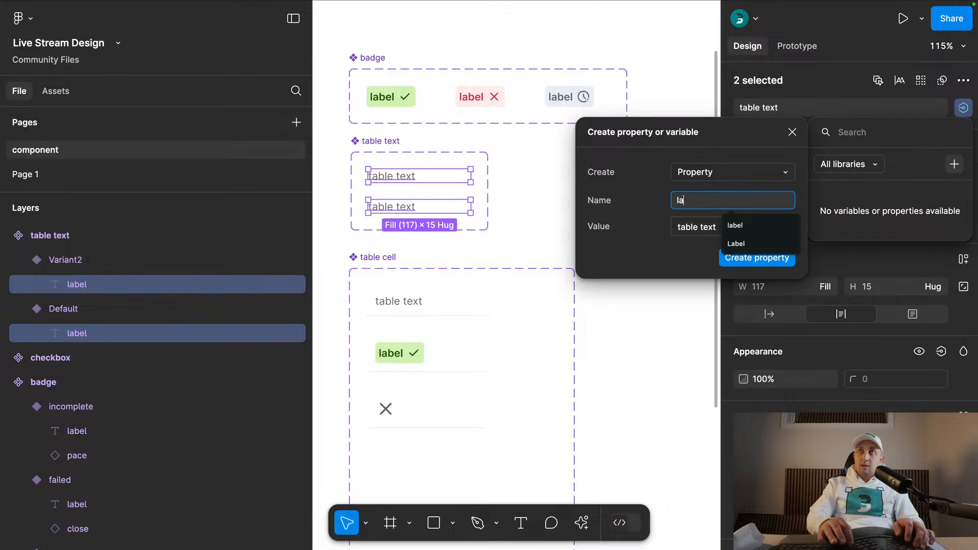
key(Return)
click(540, 155)
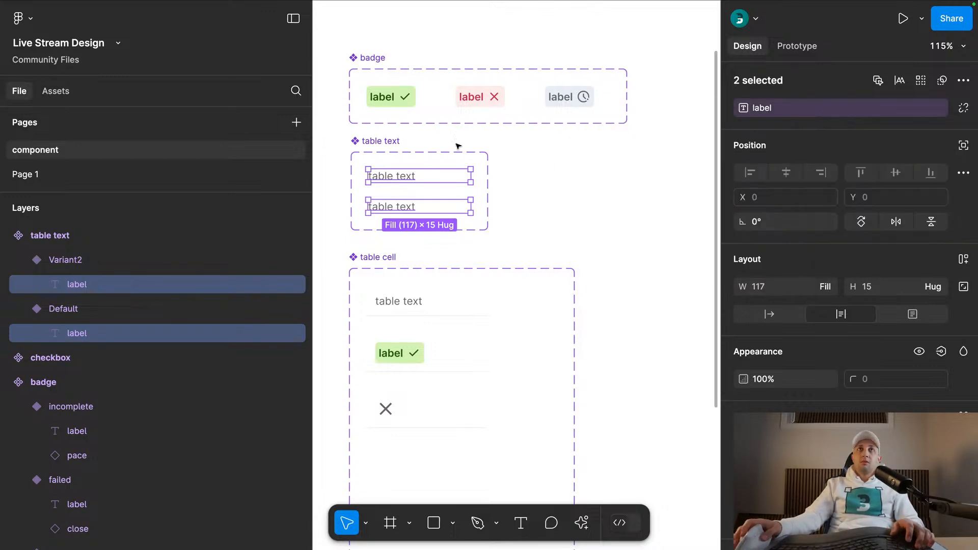
- Set the default value of the table text component's label property to label
click(399, 143)
click(942, 155)
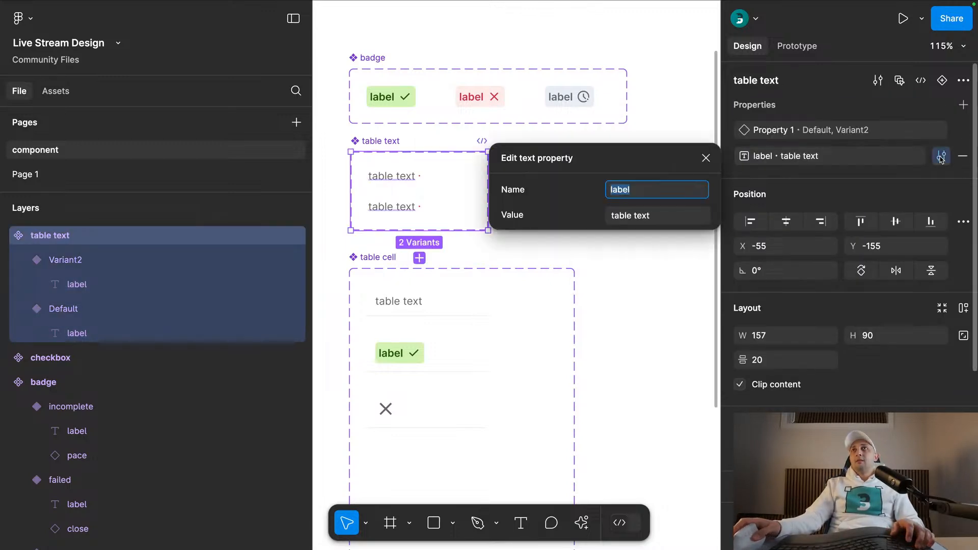
click(631, 216)
text(label)
key(Return)
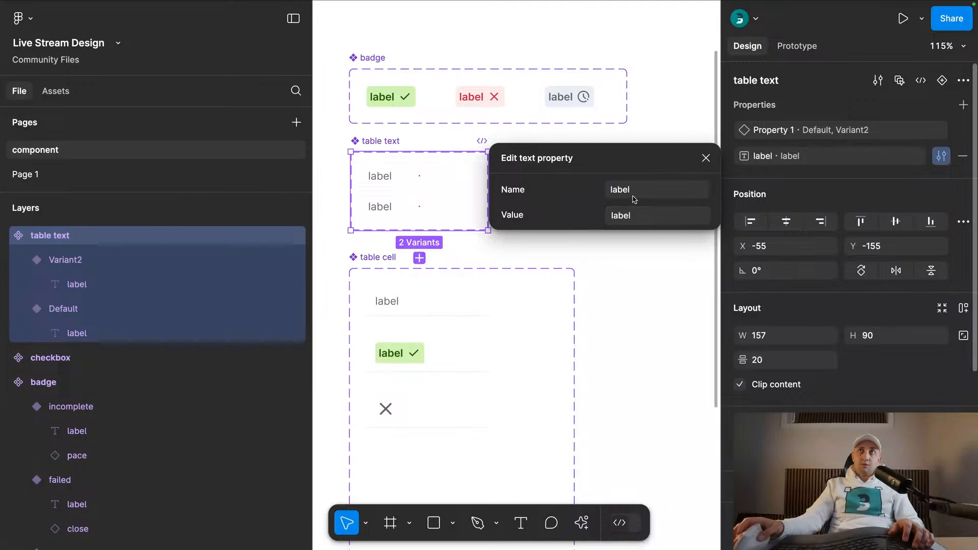
click(706, 158)
- Style the second table text variant's label as Semi Bold with the gray heading color style
click(397, 207)
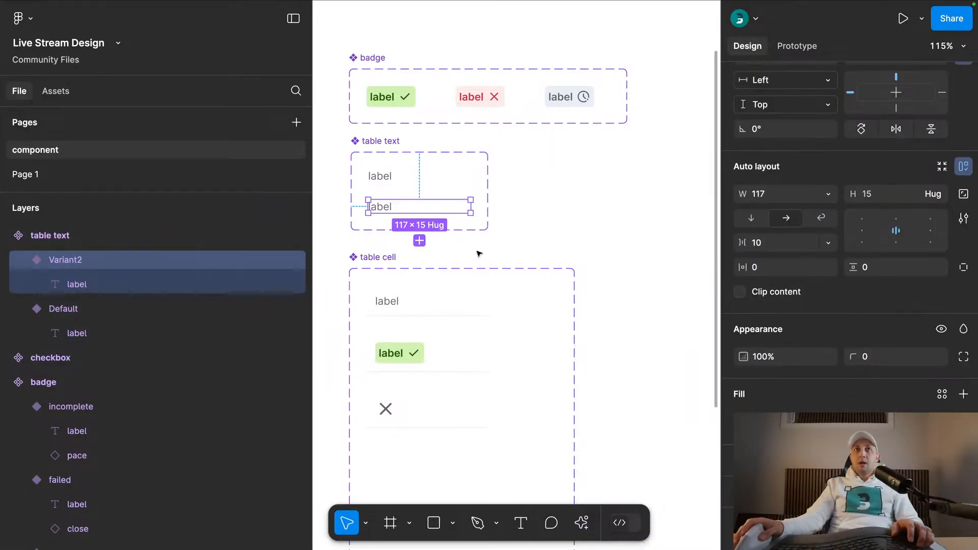
click(396, 212)
scroll(778, 324, down, 1)
click(779, 285)
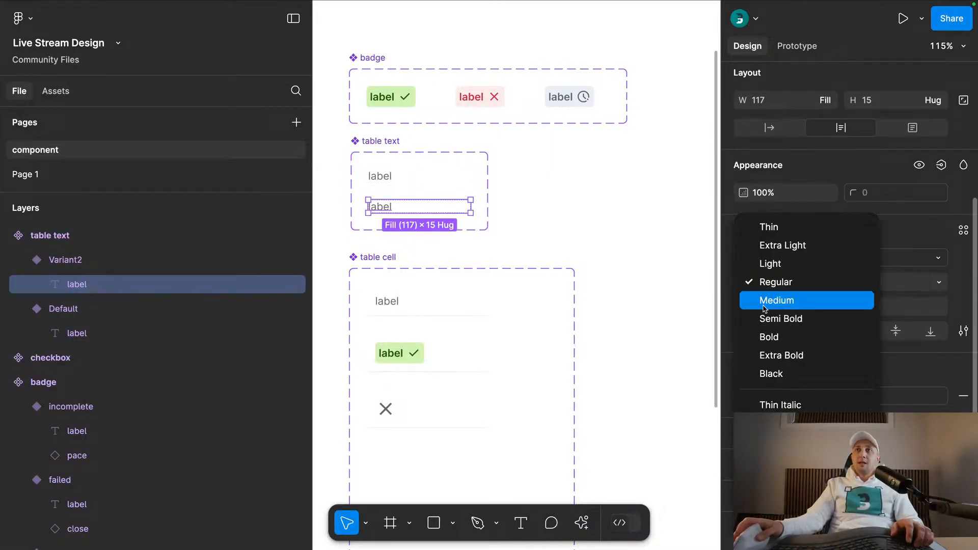
click(785, 319)
click(795, 396)
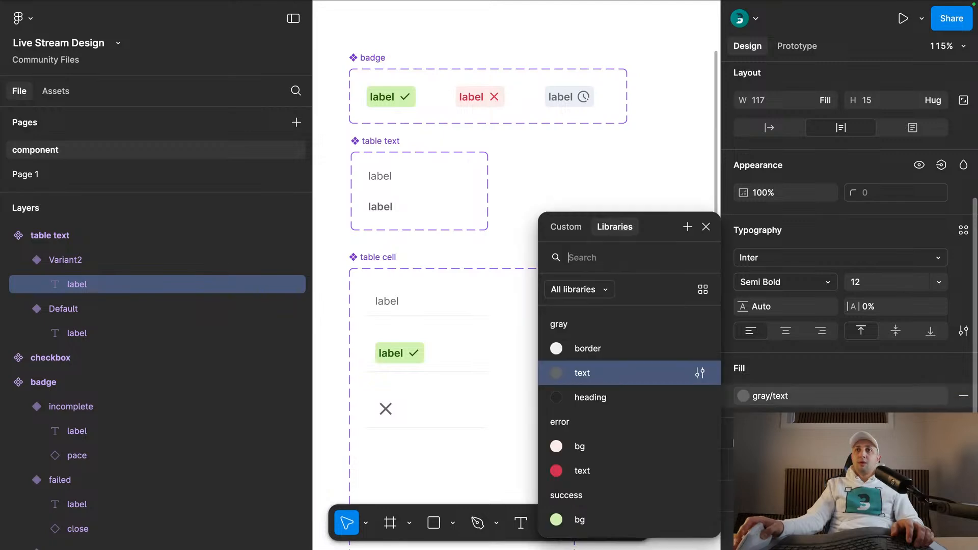
click(574, 398)
click(573, 218)
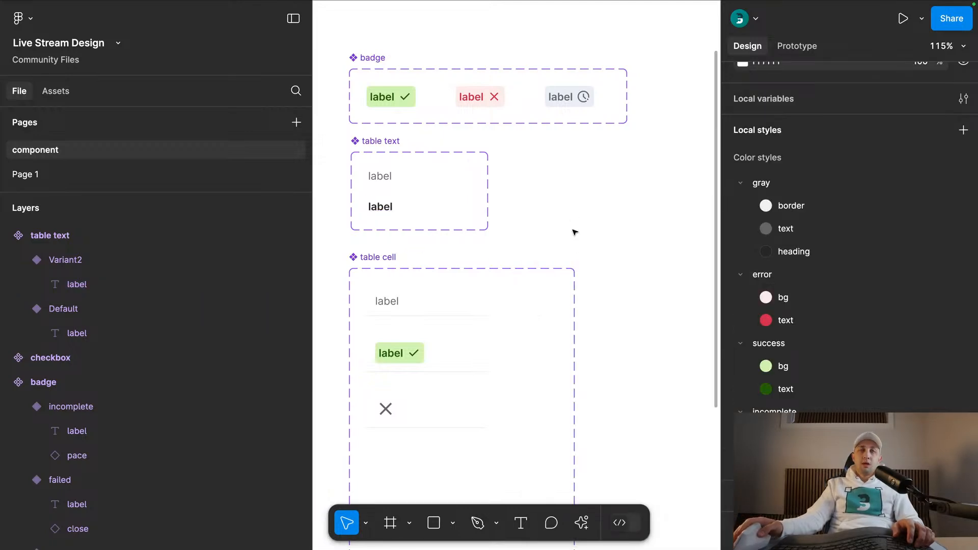
- Shrink the table cell component set around its three variants by applying auto layout and removing it again
scroll(574, 232, down, 3)
click(408, 192)
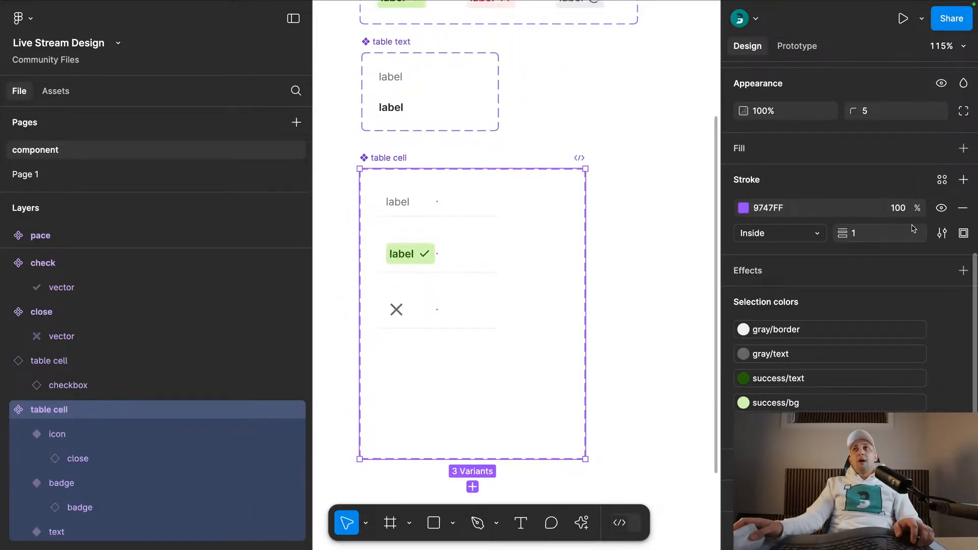
scroll(942, 180, up, 5)
click(963, 186)
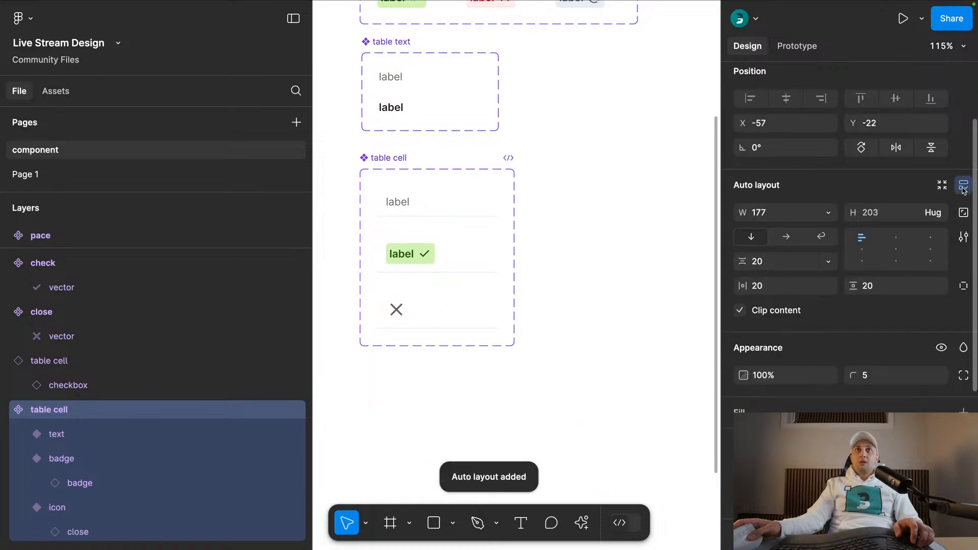
key(ctrl+z)
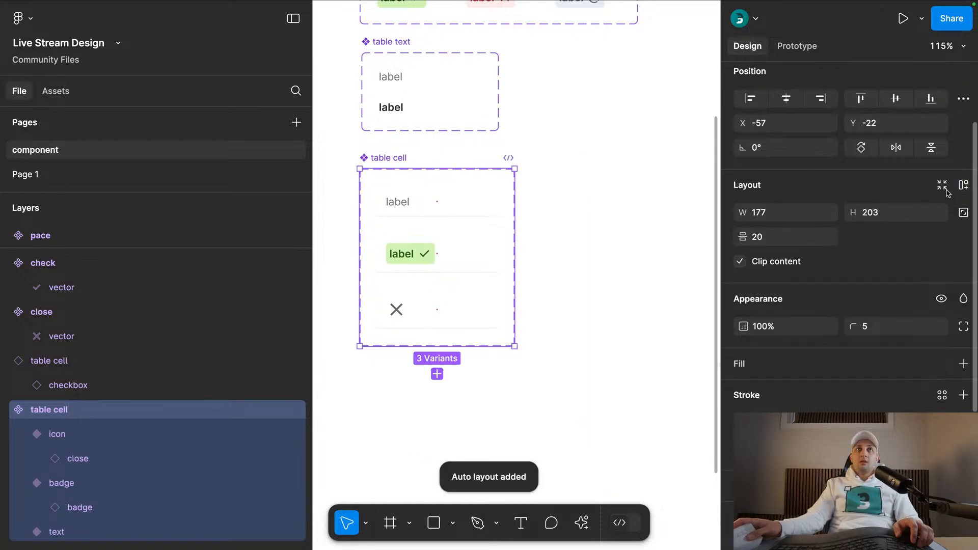
scroll(392, 156, up, 3)
- Rename the table text component set as text
click(390, 152)
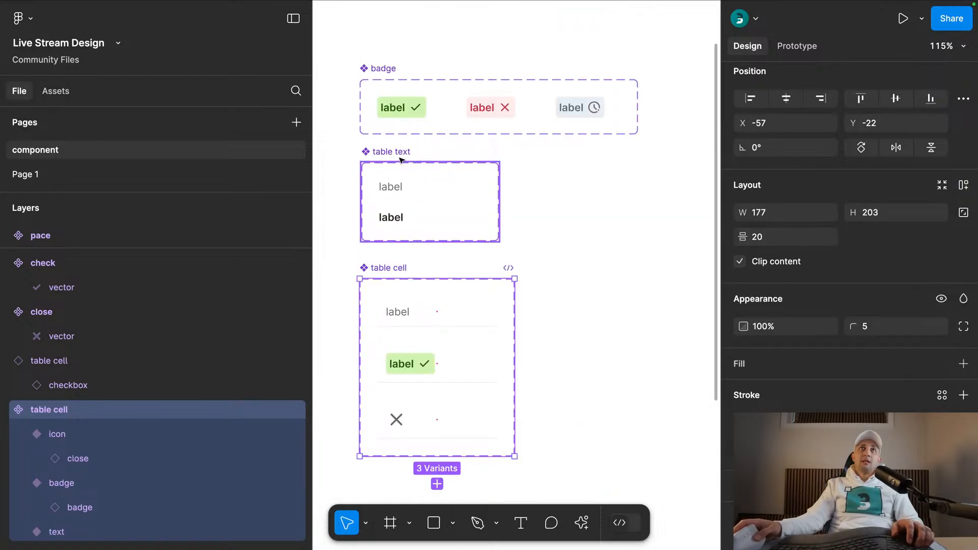
double_click(381, 153)
double_click(360, 151)
key(super+x)
click(585, 203)
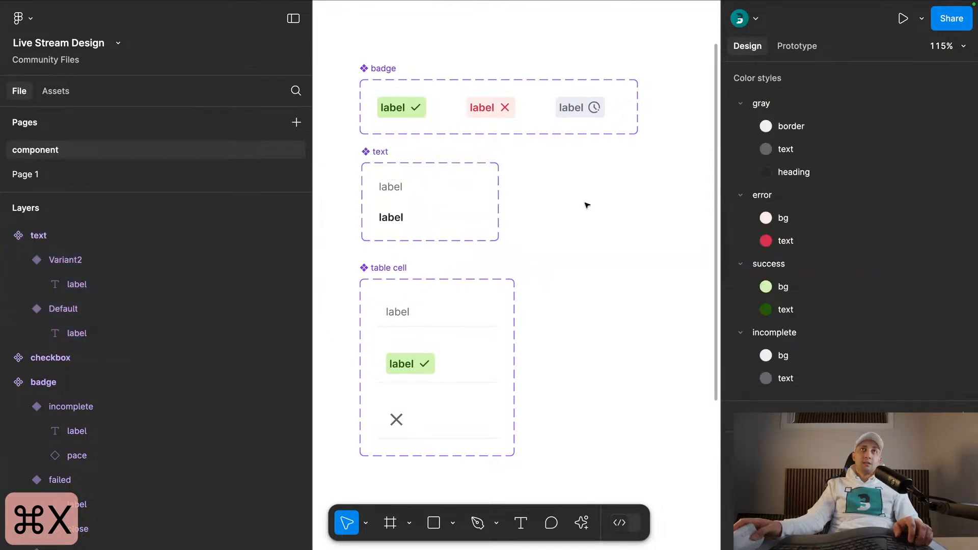
drag(555, 286, 553, 200)
click(403, 181)
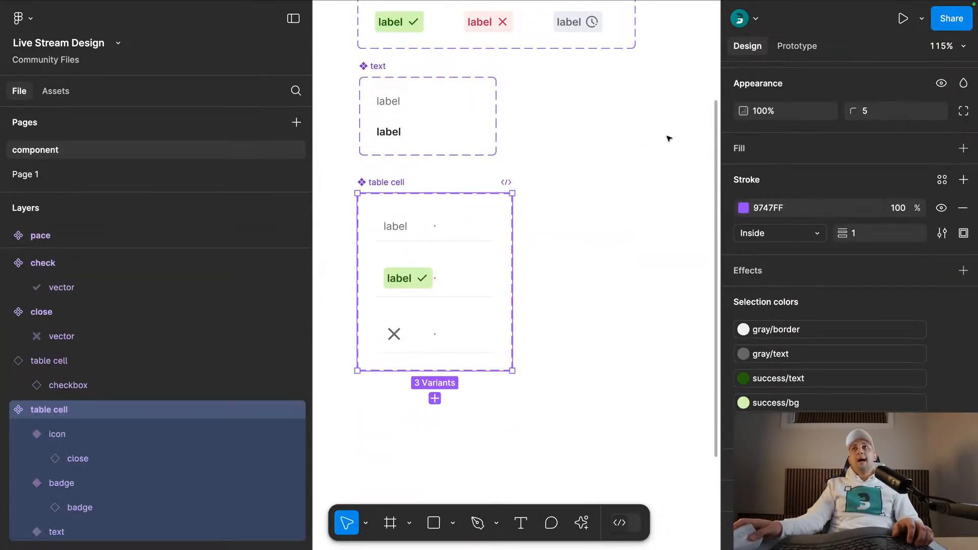
scroll(521, 242, up, 5)
drag(428, 166, 402, 136)
drag(388, 180, 472, 154)
click(448, 234)
drag(543, 415, 566, 182)
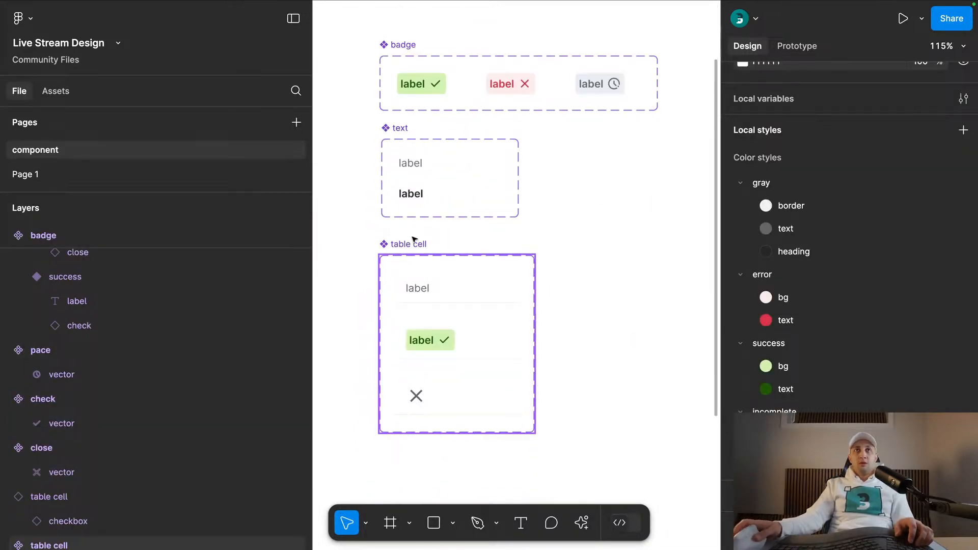
- Expose the nested text and badge instance properties on the table cell component set
click(392, 275)
scroll(886, 223, up, 5)
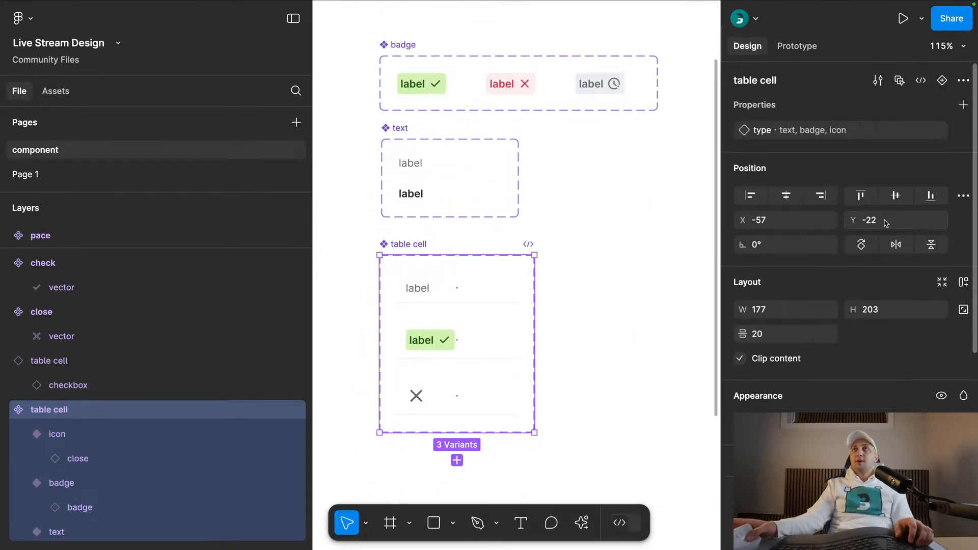
click(964, 104)
click(894, 257)
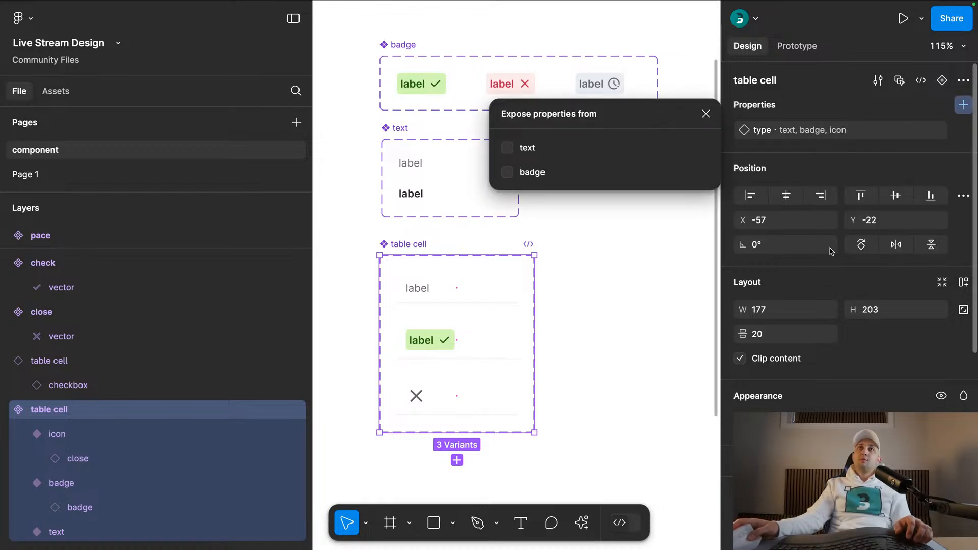
click(528, 149)
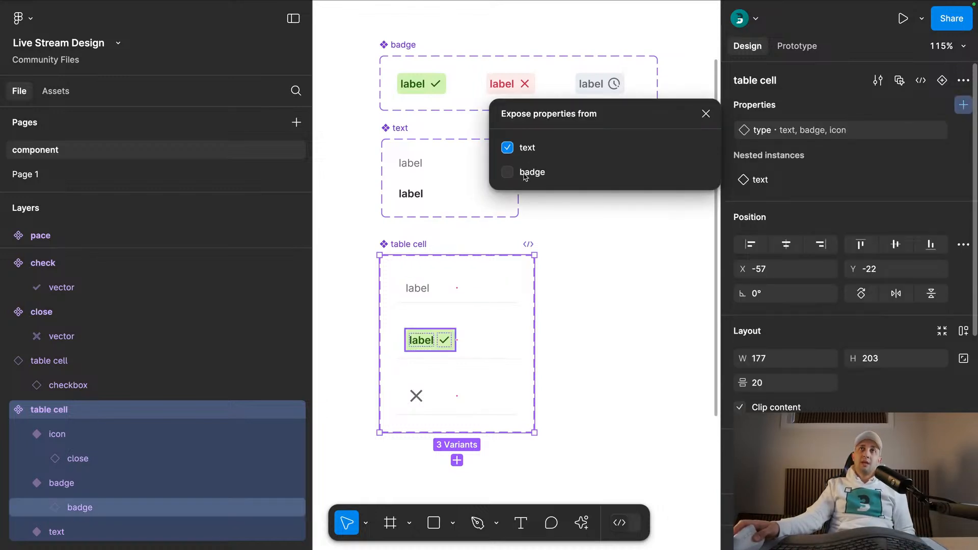
click(525, 174)
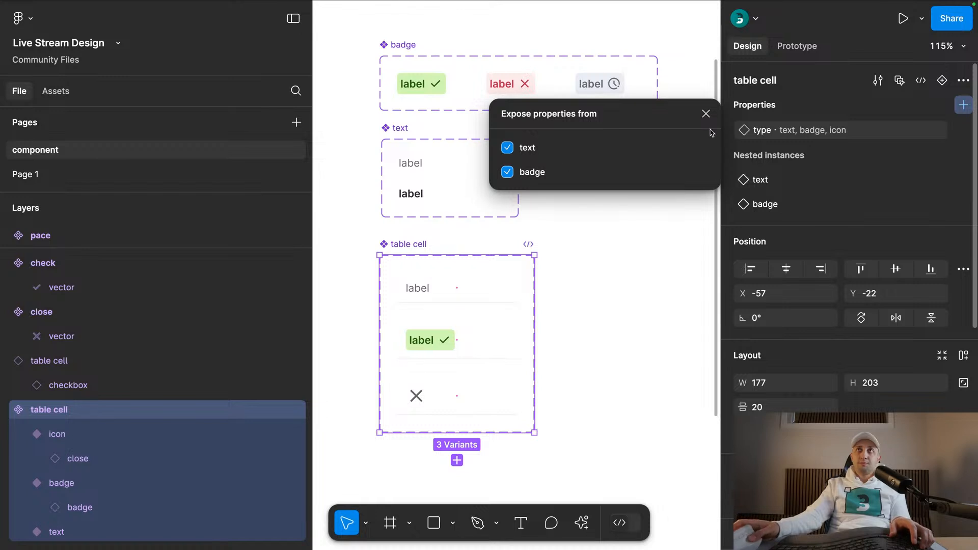
click(707, 113)
click(617, 332)
- Switch the separate checkbox table cell instance to the badge type to try out the exposed badge properties
drag(613, 386, 592, 138)
scroll(585, 166, down, 4)
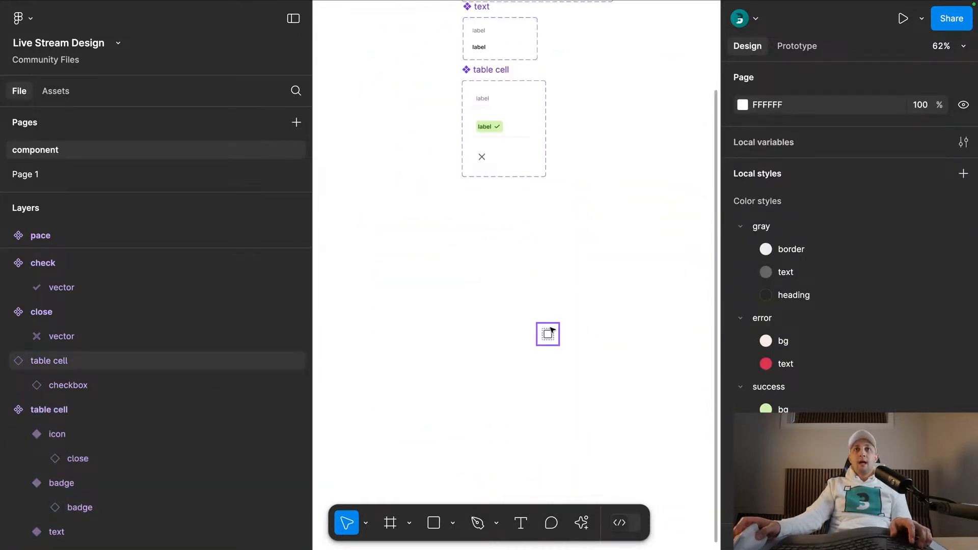
click(521, 242)
click(864, 127)
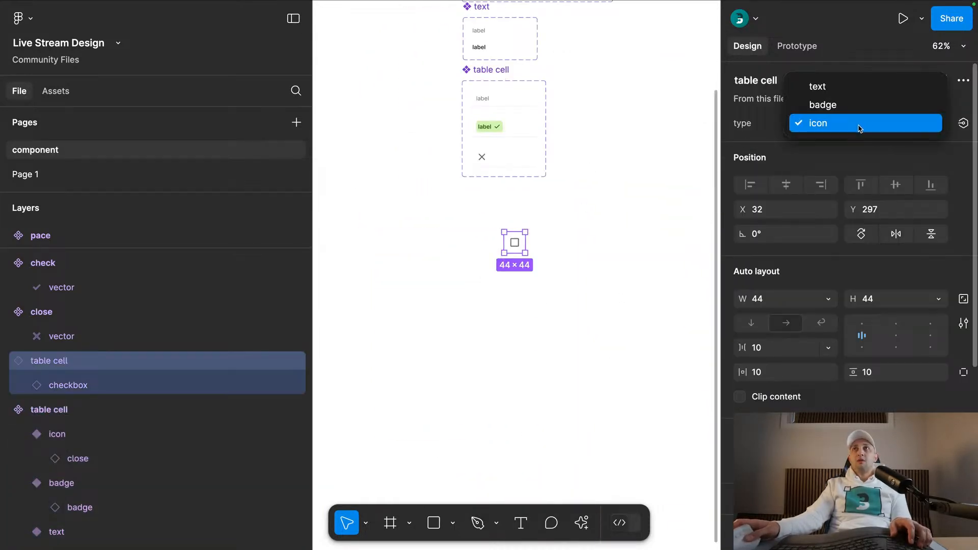
click(745, 136)
click(873, 123)
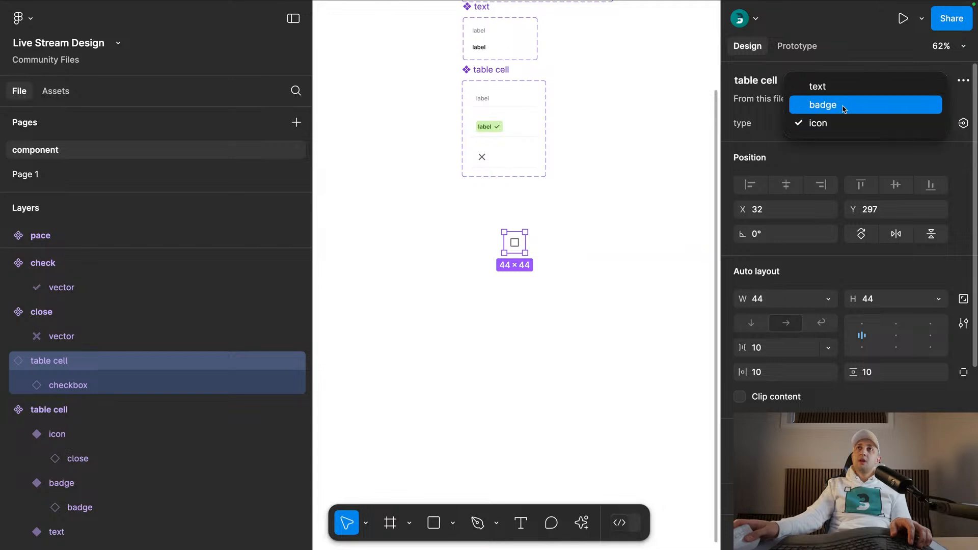
click(844, 107)
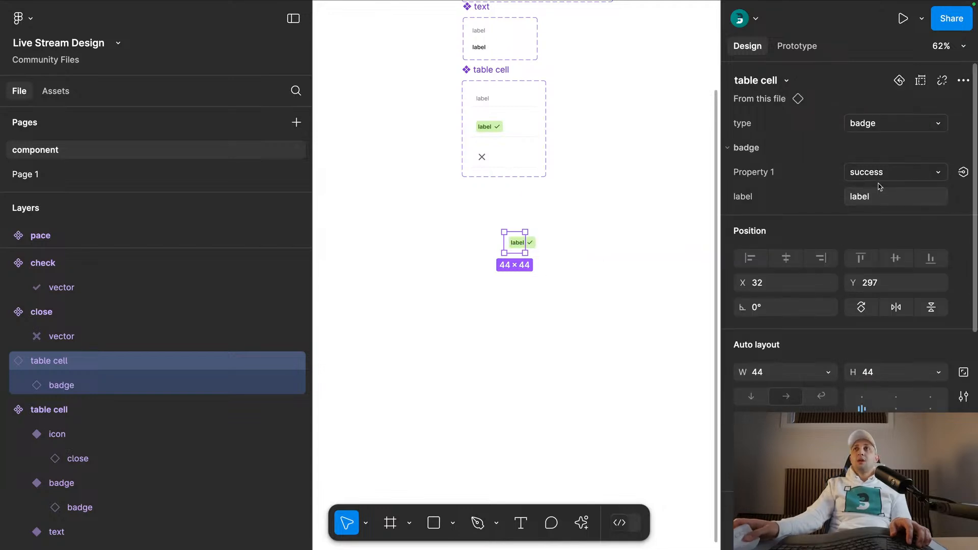
- Rename the badge component set's variant property as type, and replace that name with theme
scroll(572, 177, up, 3)
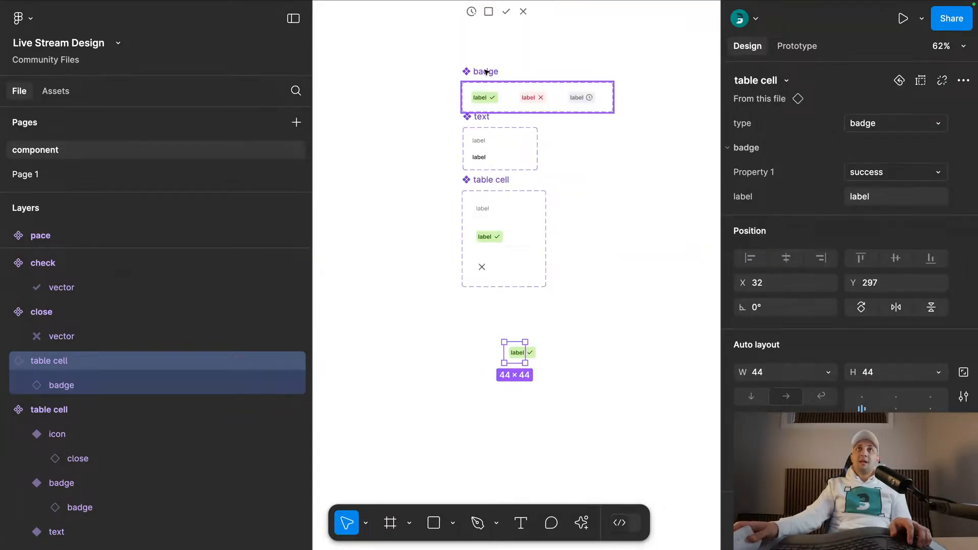
click(510, 102)
double_click(773, 131)
text(type)
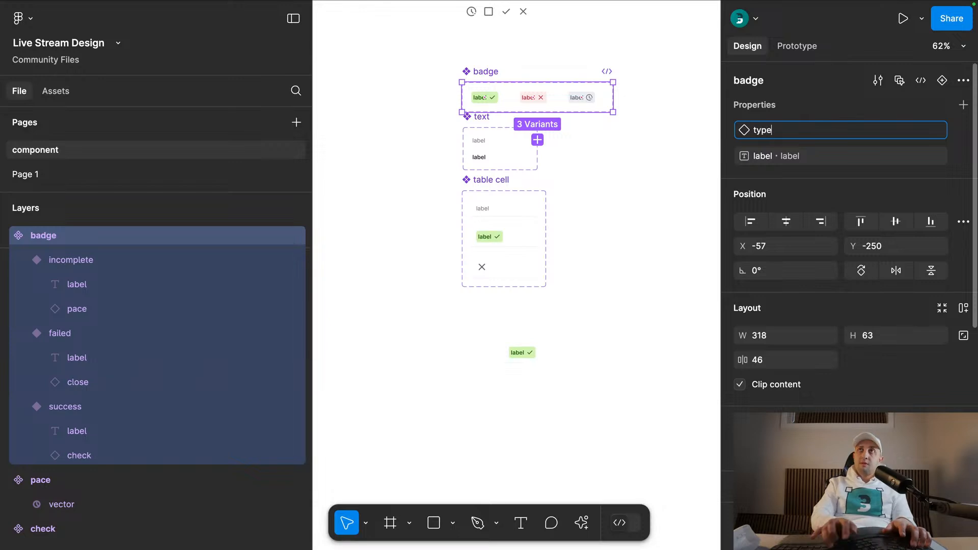
key(Return)
double_click(764, 133)
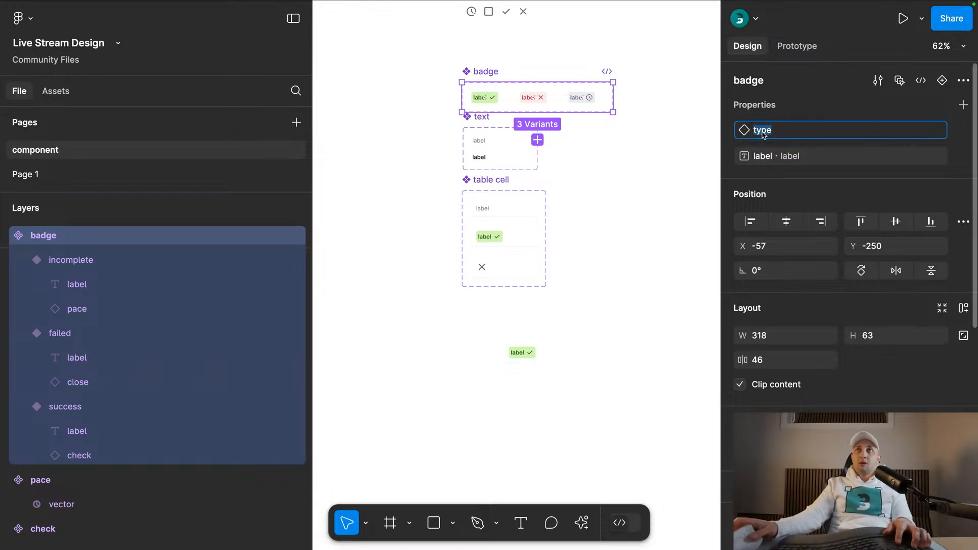
text(theme)
key(Return)
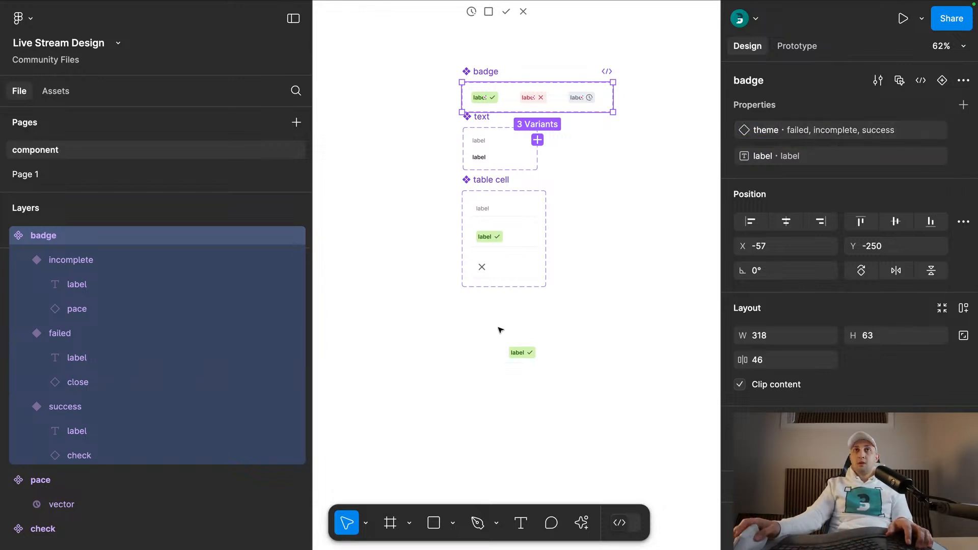
- Switch the separate table cell instance to the text type
click(498, 332)
click(515, 352)
click(873, 123)
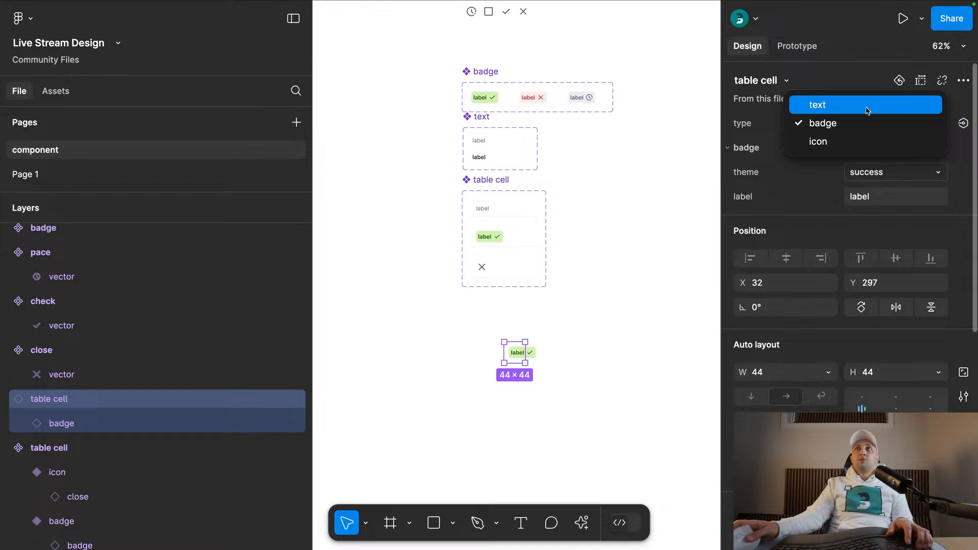
click(867, 111)
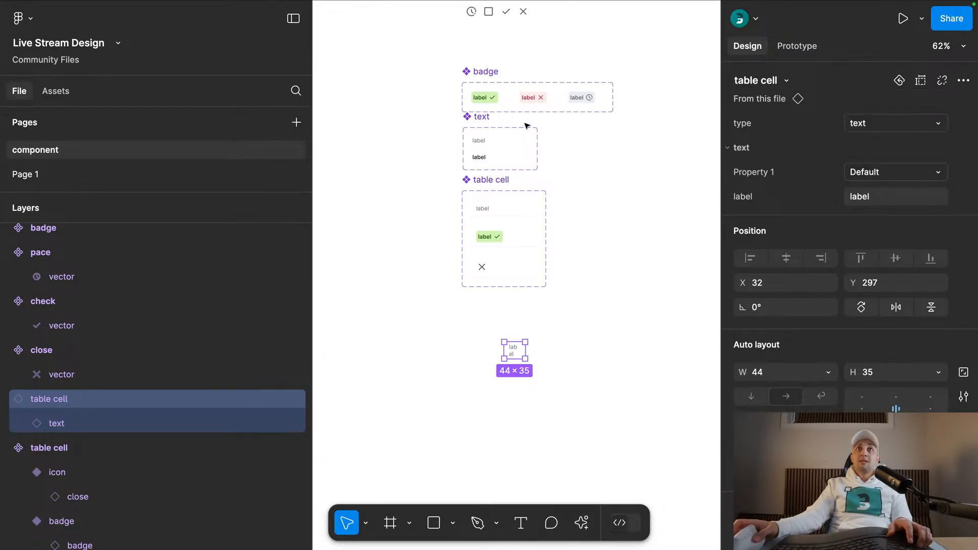
- Rename the text component set's variant property as type and name its regular-weight variant paragraph
scroll(512, 123, up, 3)
click(499, 127)
double_click(767, 131)
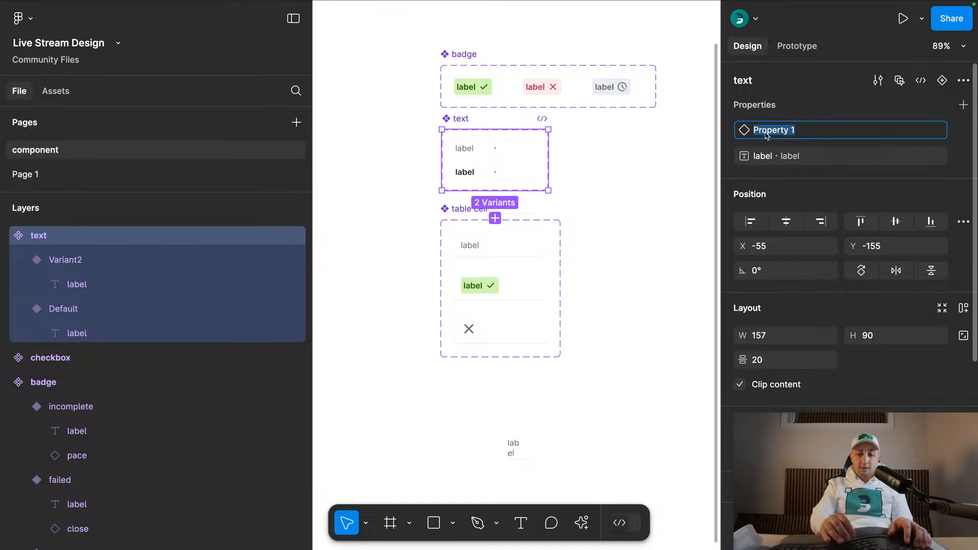
text(ty)
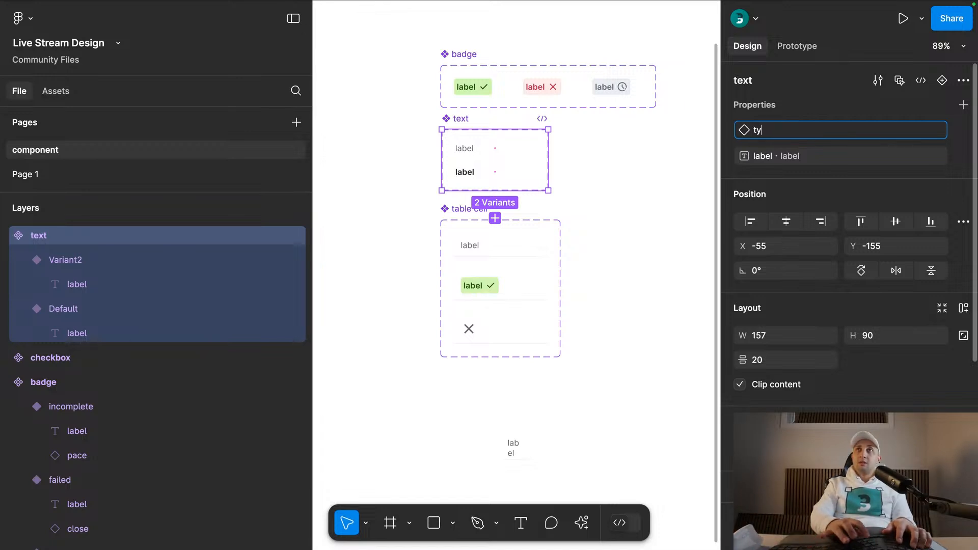
text(pe)
key(Return)
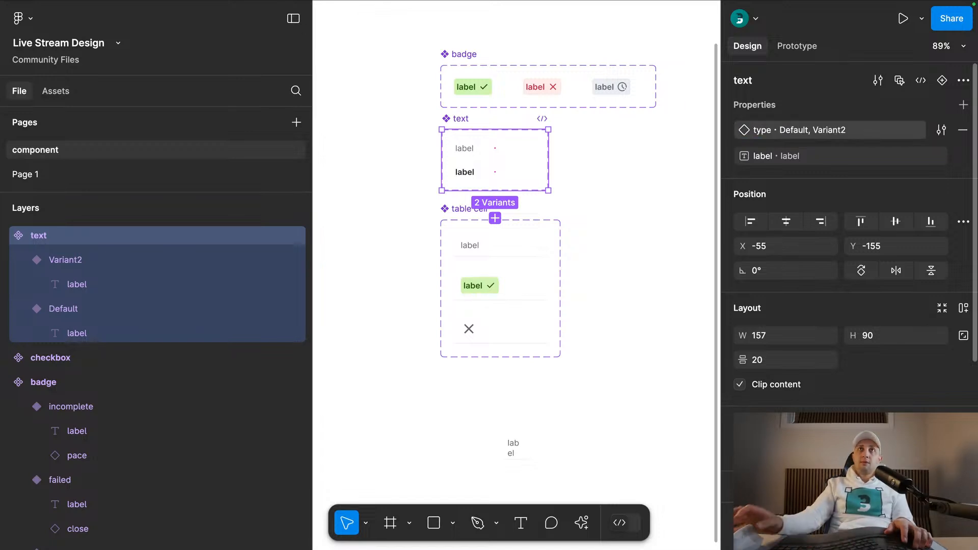
click(520, 147)
text(paragraph)
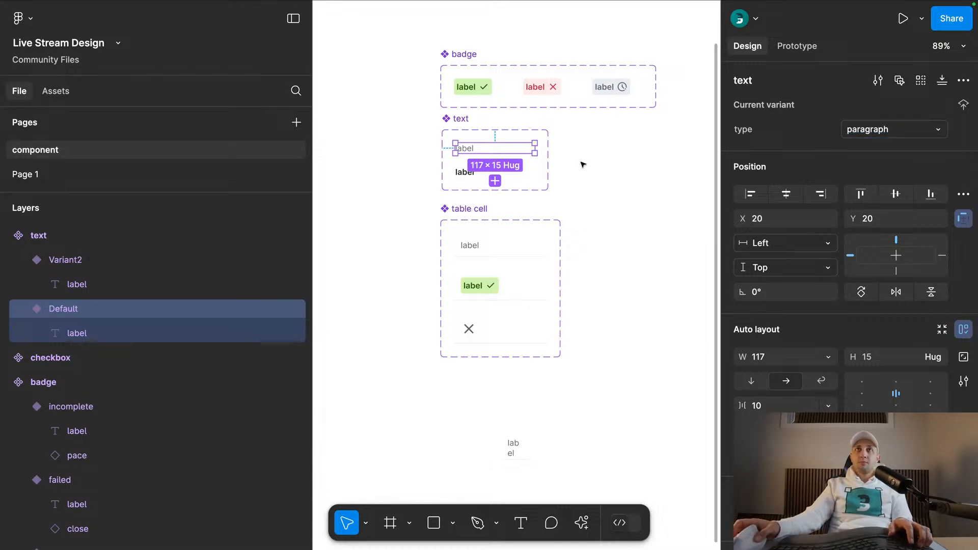
- Name the bold variant of the text component set heading
scroll(495, 159, up, 3)
click(489, 172)
click(882, 130)
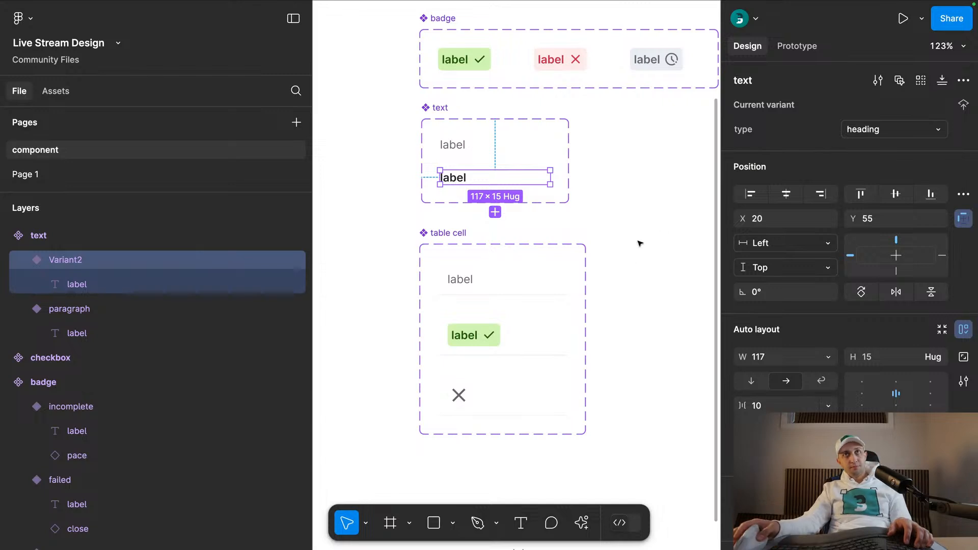
- Widen the separate table cell instance below the component sets to 138
scroll(639, 243, down, 9)
click(530, 208)
drag(524, 207, 493, 305)
drag(498, 222, 567, 218)
- Try the badge type on the separate table cell instance, and set its type to icon
click(872, 123)
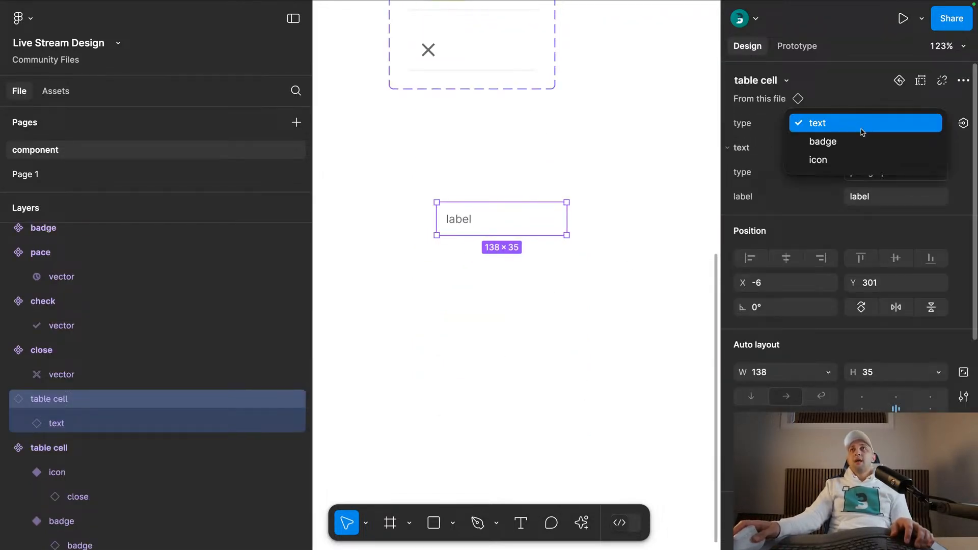
click(866, 140)
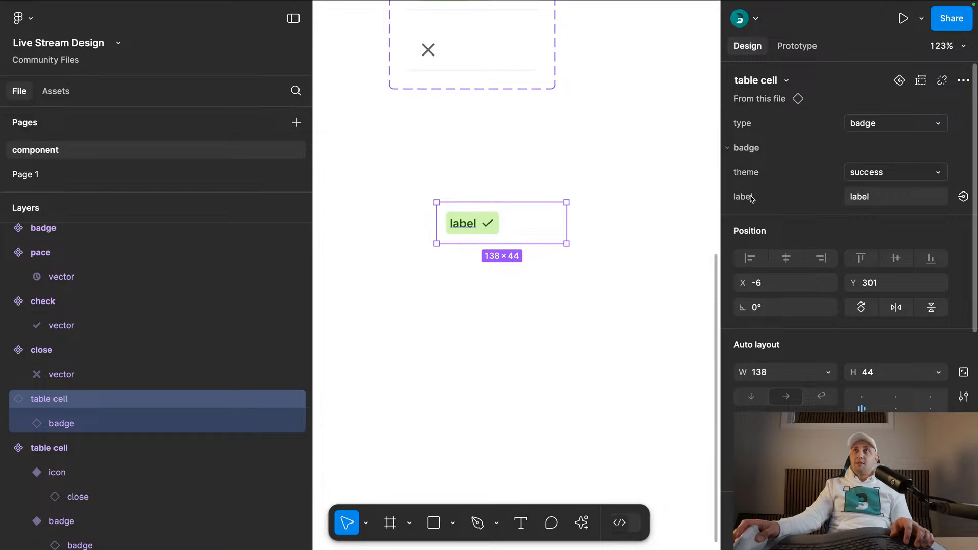
click(869, 123)
click(858, 143)
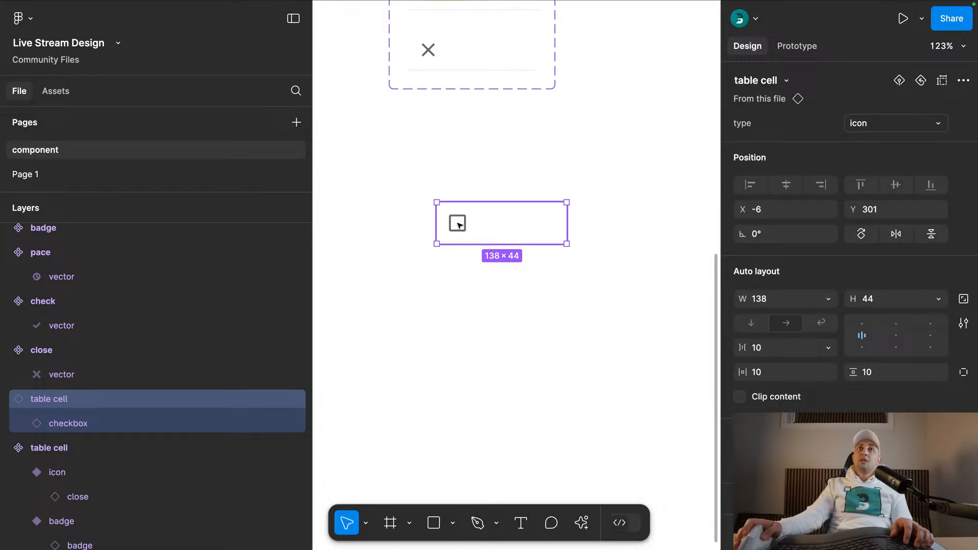
- Swap the close icon in the table cell set's icon variant for the checkbox component
double_click(428, 51)
click(760, 81)
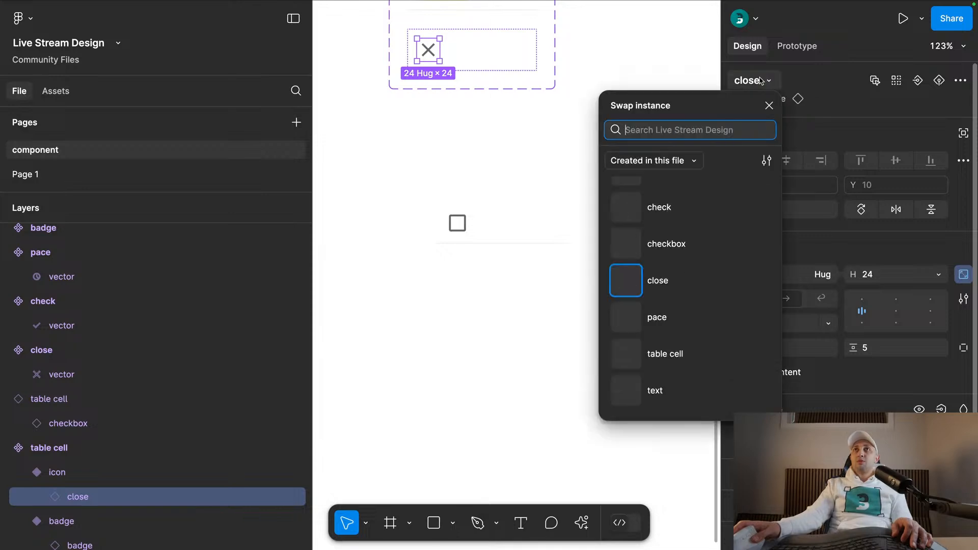
click(662, 244)
- Reset the size override of the separate table cell instance and collapse the layers
click(527, 242)
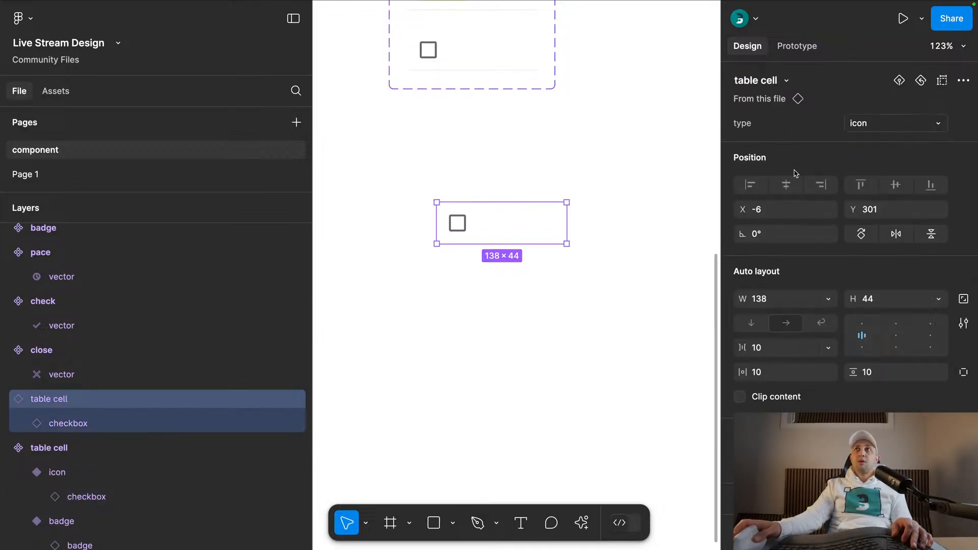
click(964, 81)
mouse_move(815, 175)
click(671, 175)
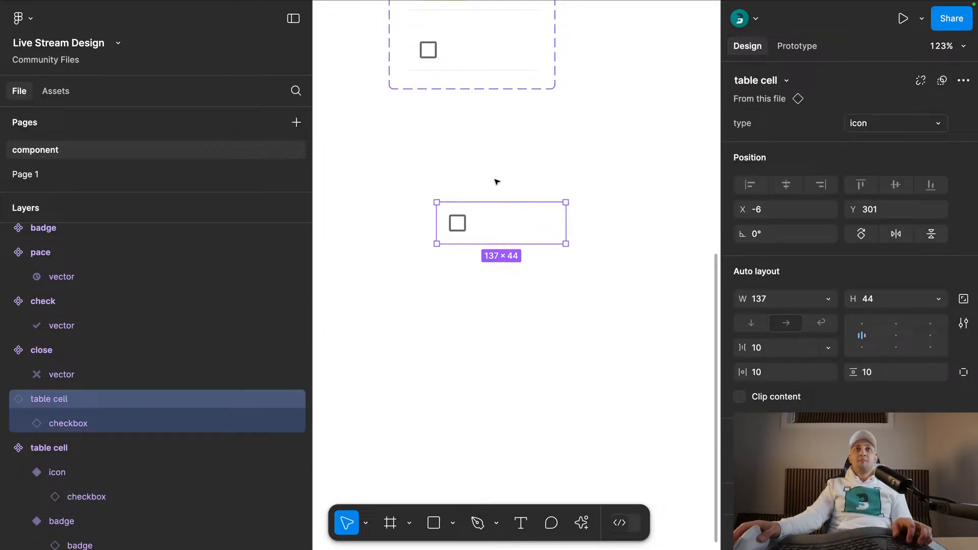
scroll(502, 176, down, 3)
click(508, 168)
key(alt+l)
drag(508, 170, 498, 358)
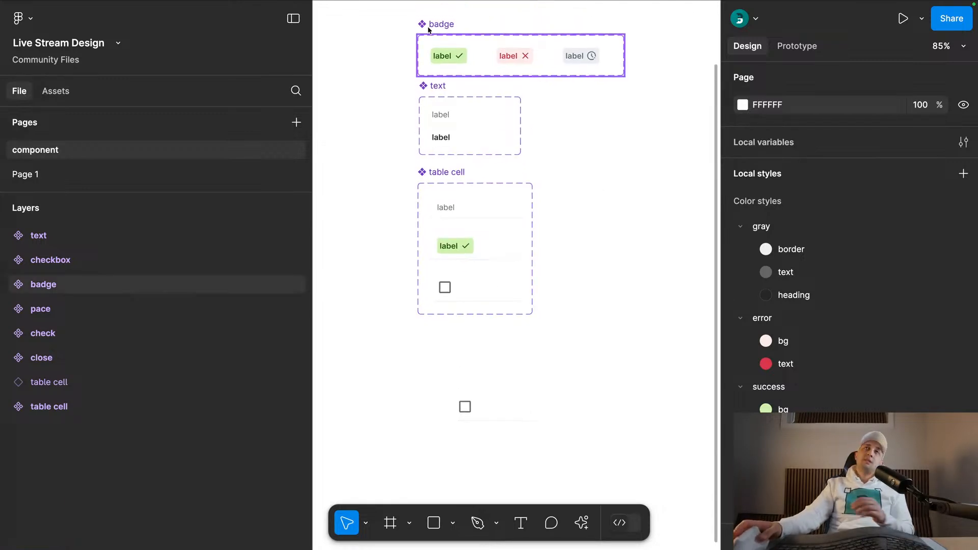
- Rename the shape layers inside the pace, checkbox, check and close icon components as vector
scroll(451, 58, up, 4)
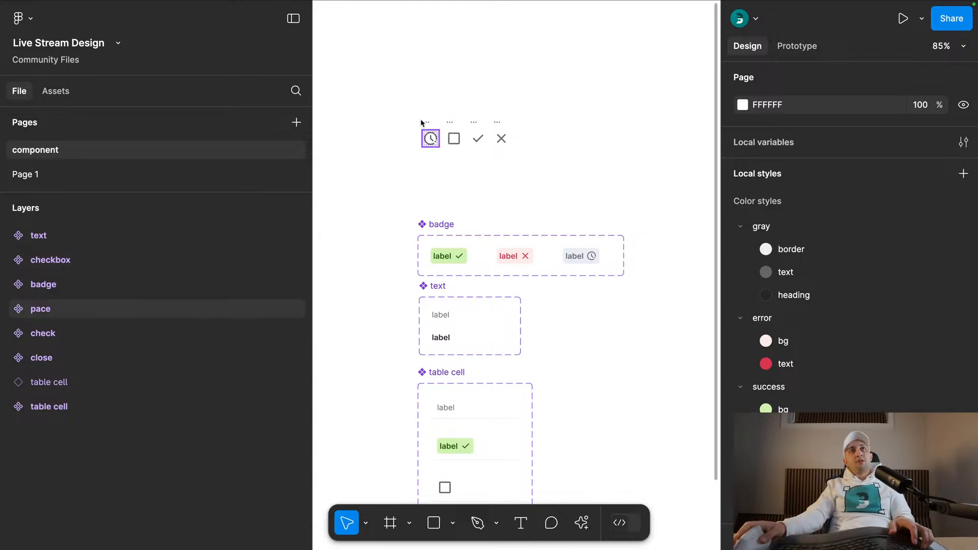
click(430, 138)
scroll(437, 139, up, 5)
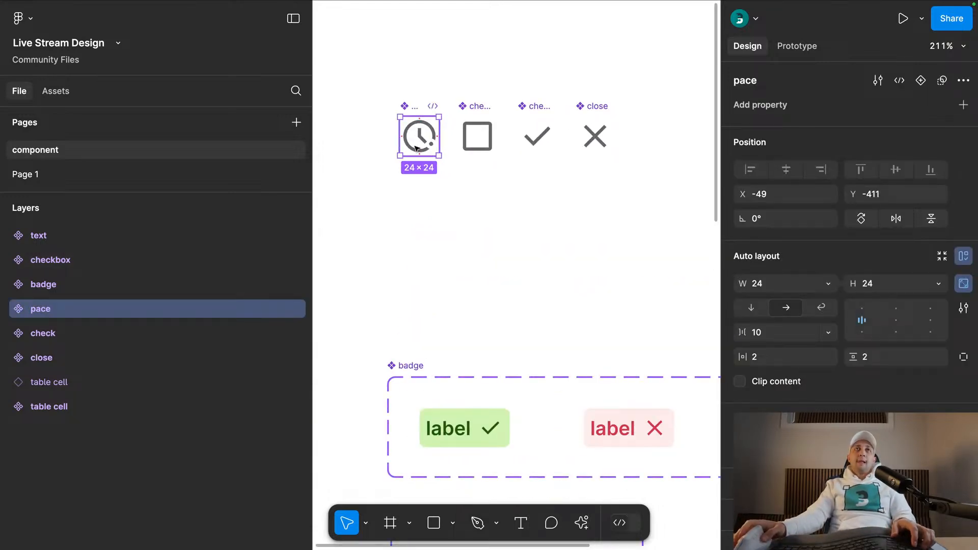
drag(370, 194, 652, 82)
key(Return)
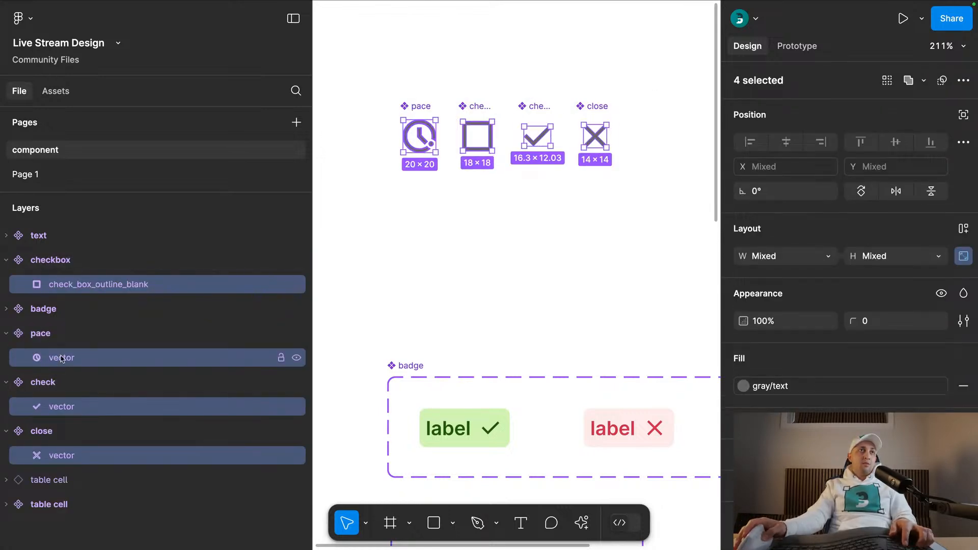
key(super+r)
text(v)
key(BackSpace)
text(vector)
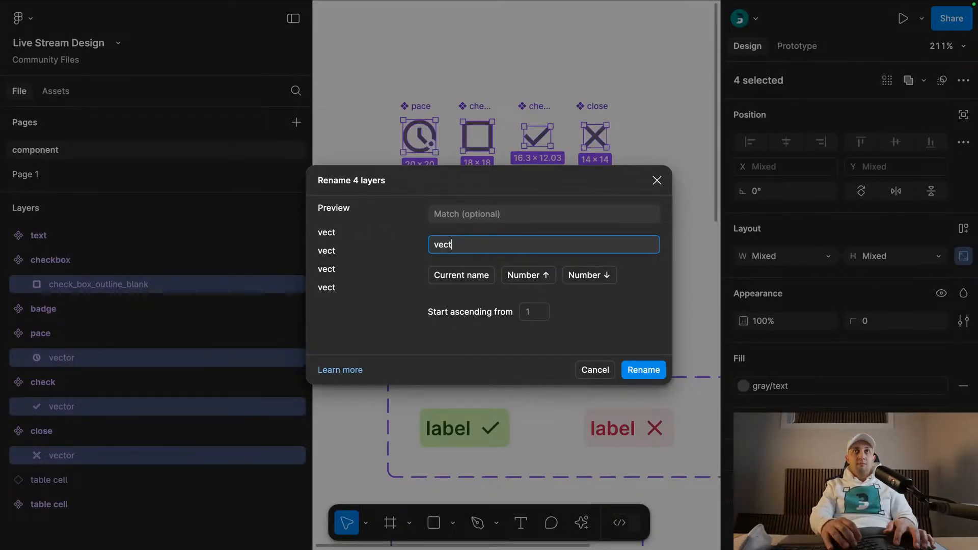
key(Return)
- Move the four icon components down to sit directly above the badge component set
key(shift+Return)
key(alt+l)
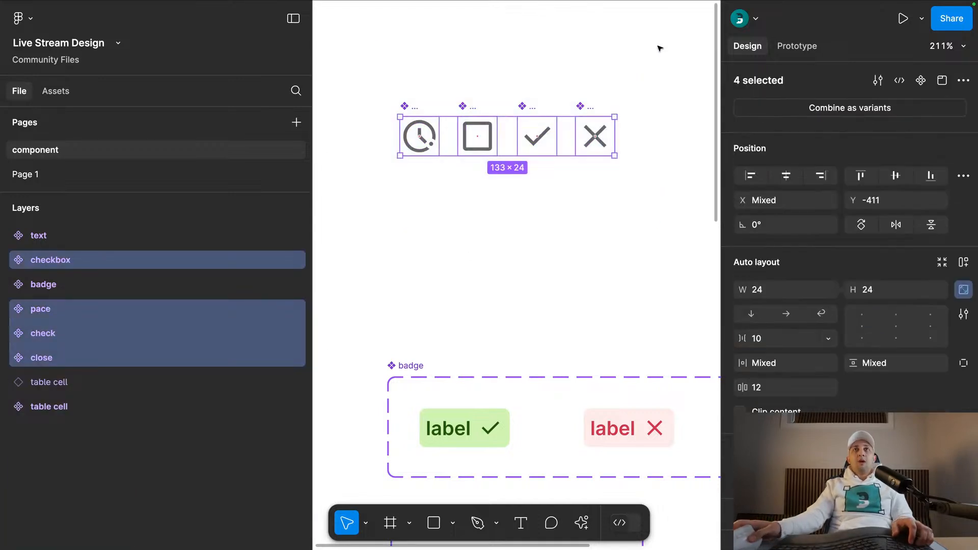
drag(544, 130, 533, 300)
click(546, 247)
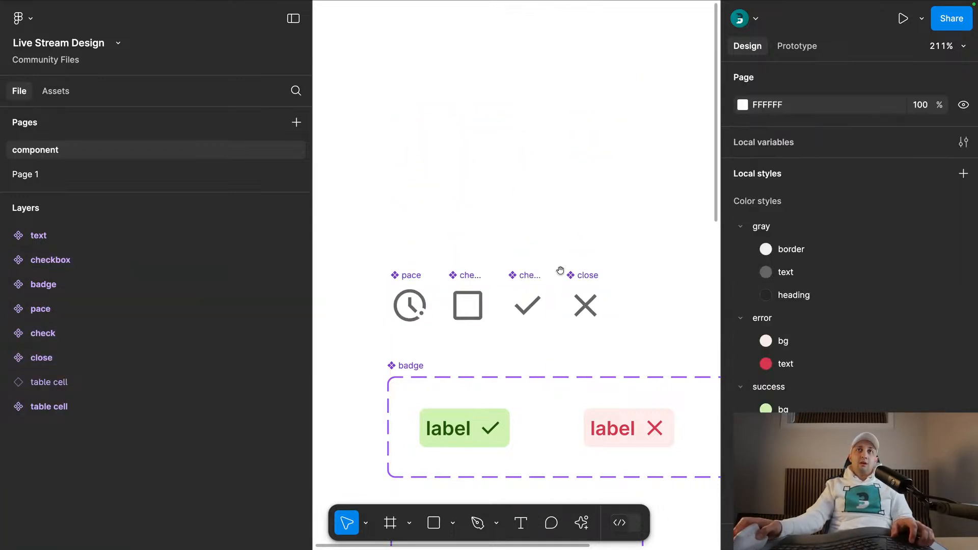
- Examine the badge component set's incomplete, failed and success variants and the nested icon
scroll(545, 246, down, 4)
scroll(546, 246, right, 2)
scroll(464, 113, down, 2)
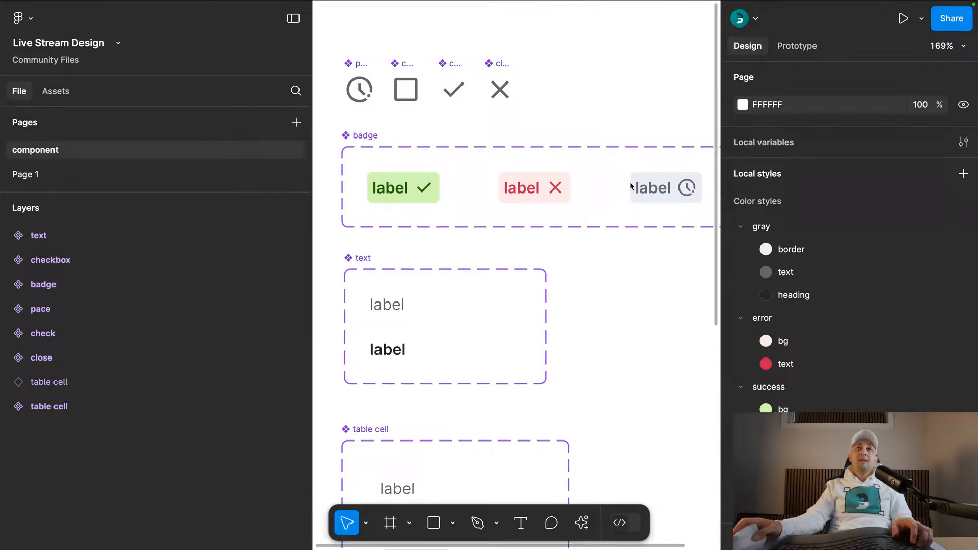
double_click(685, 188)
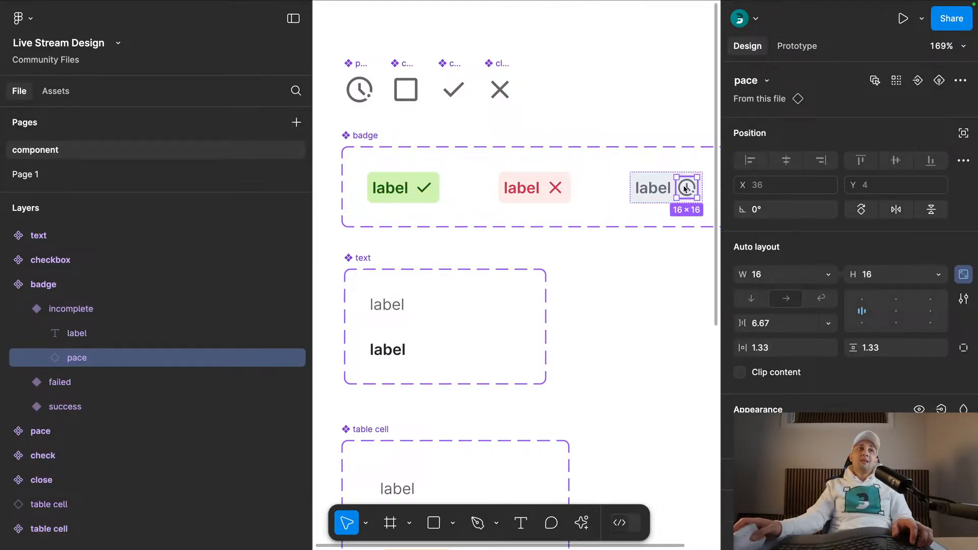
click(654, 188)
click(530, 186)
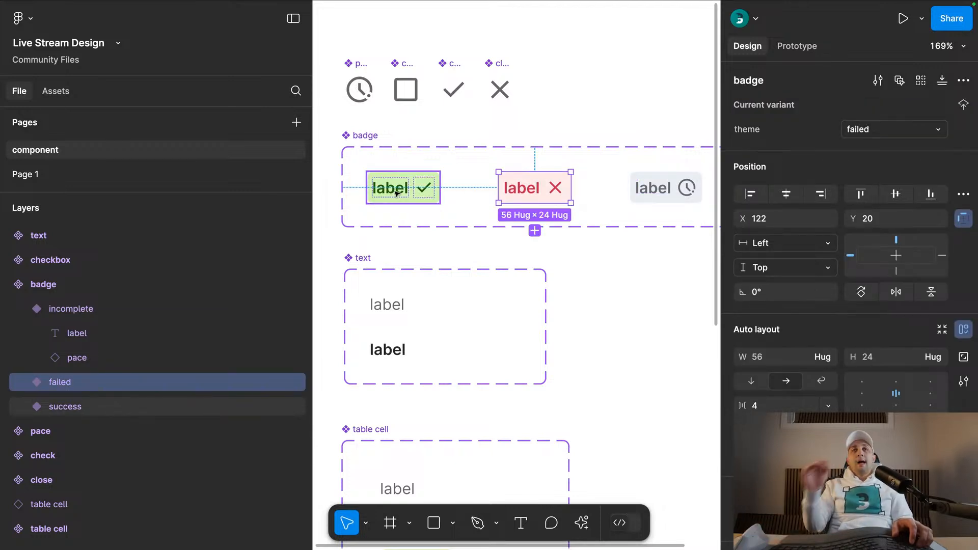
drag(674, 243, 379, 169)
click(628, 136)
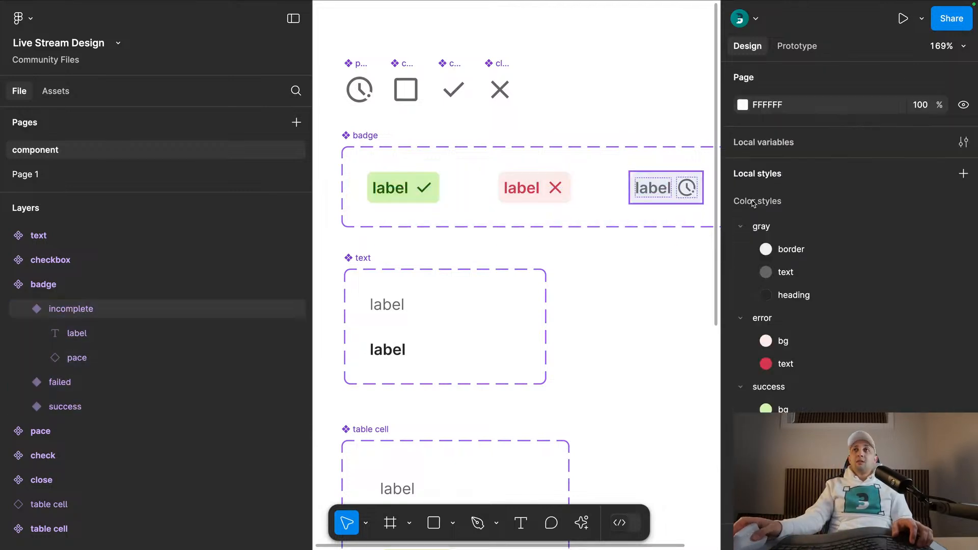
- Examine the type values of the variants in the text and table cell component sets
scroll(500, 277, down, 3)
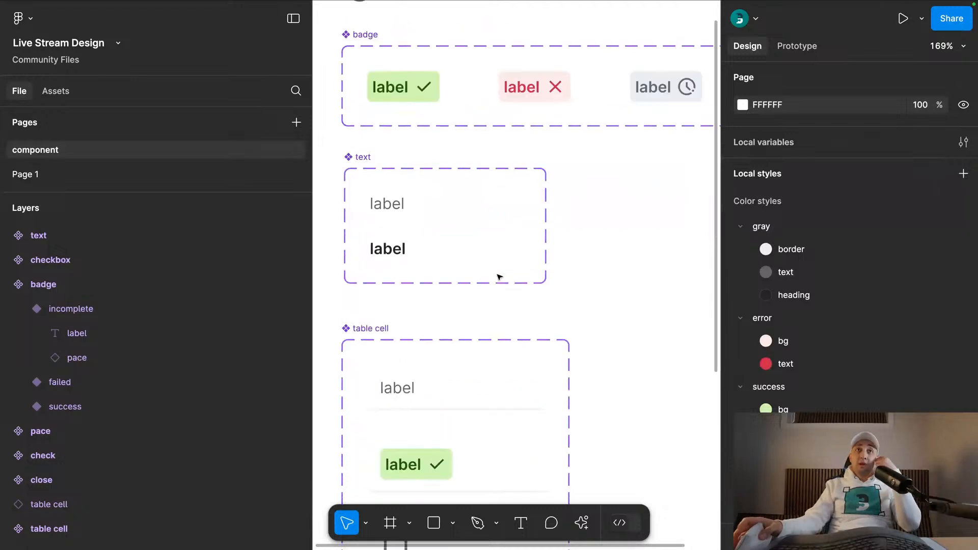
click(394, 250)
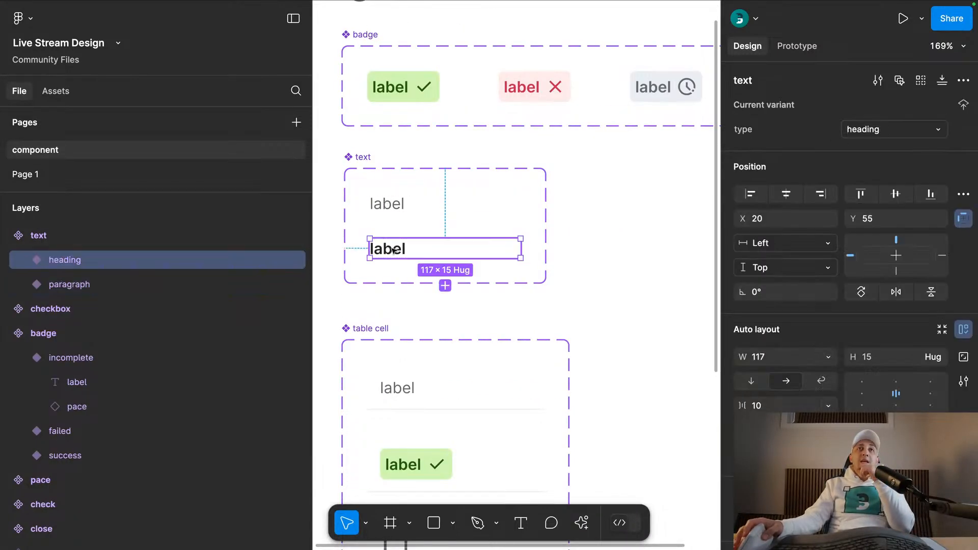
click(393, 204)
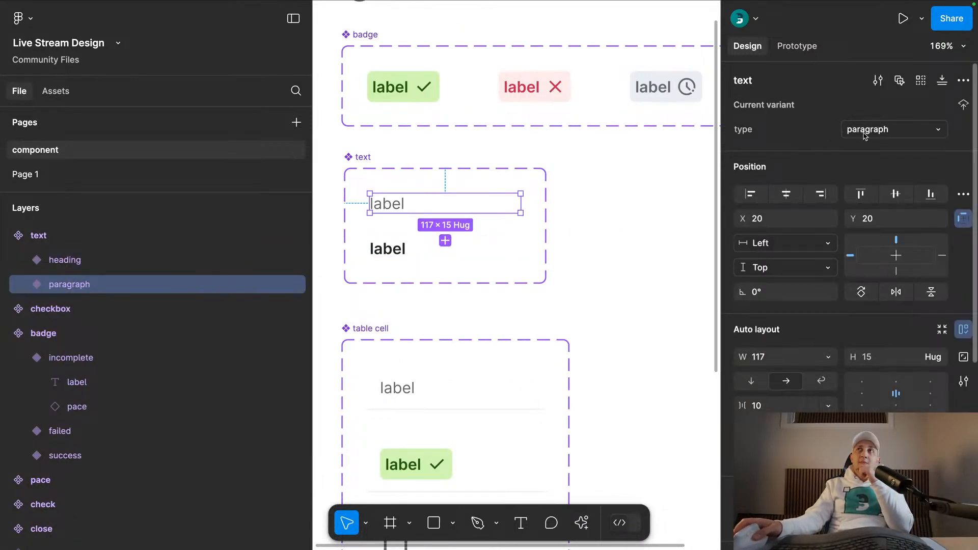
click(433, 249)
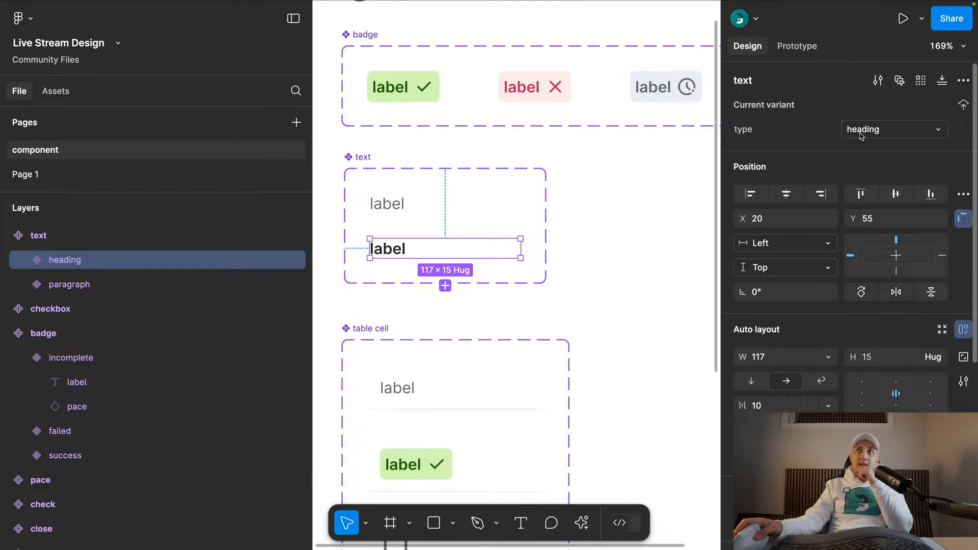
scroll(458, 214, down, 5)
click(378, 92)
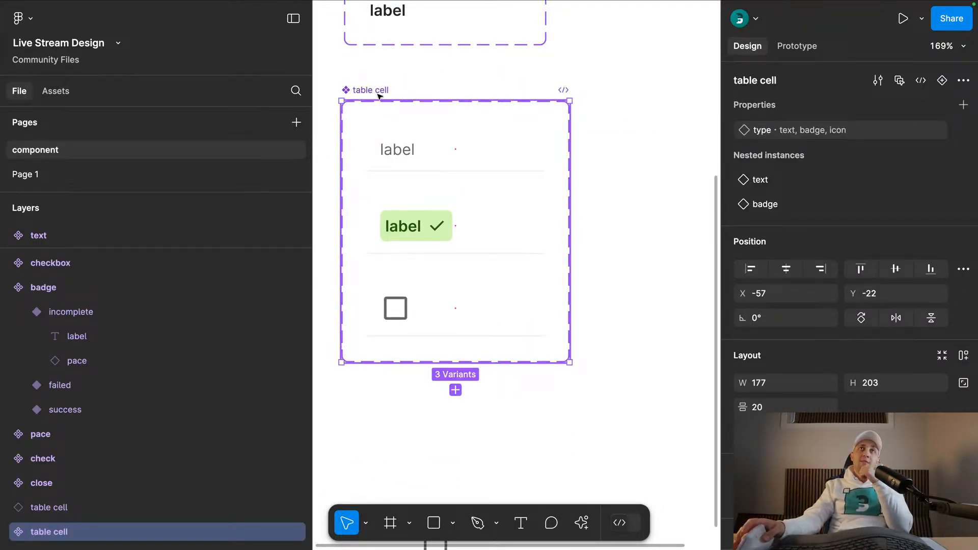
click(424, 153)
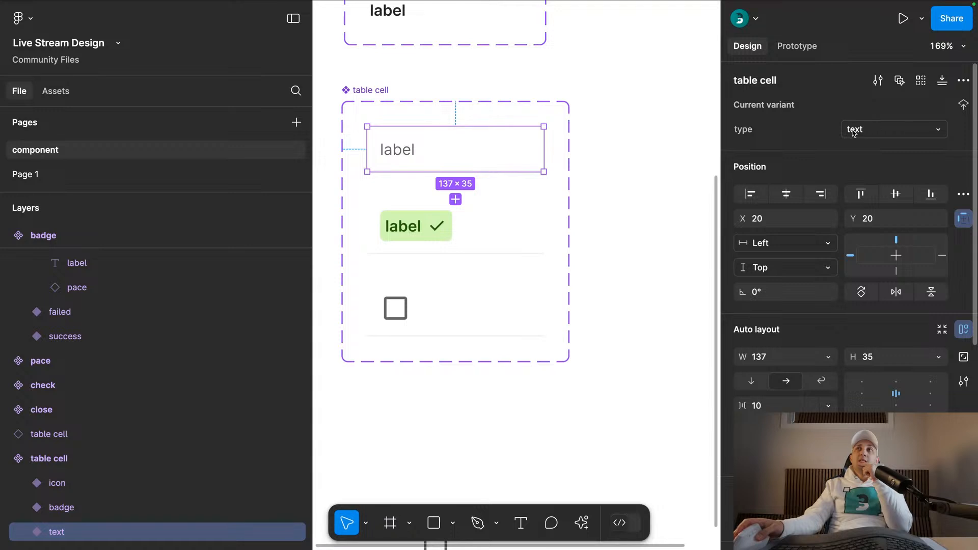
click(418, 227)
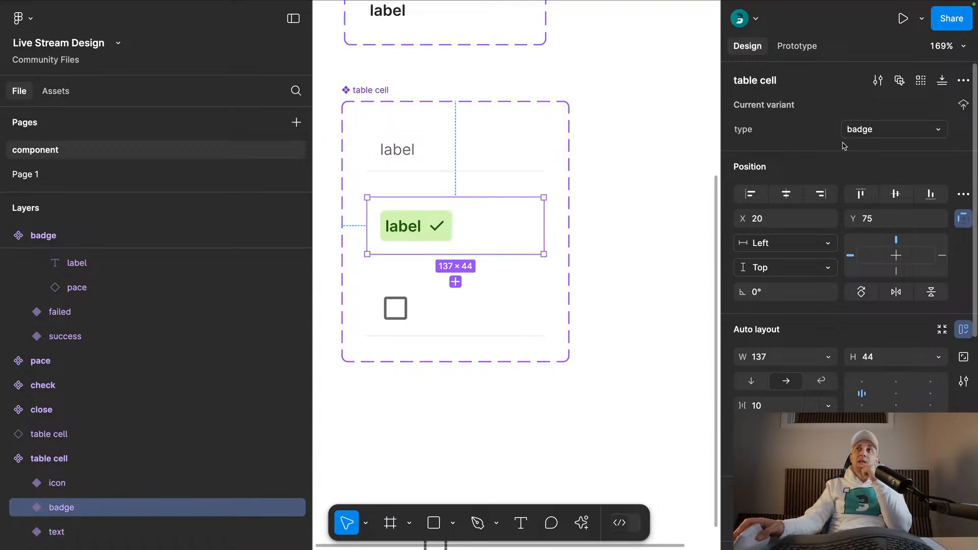
click(391, 306)
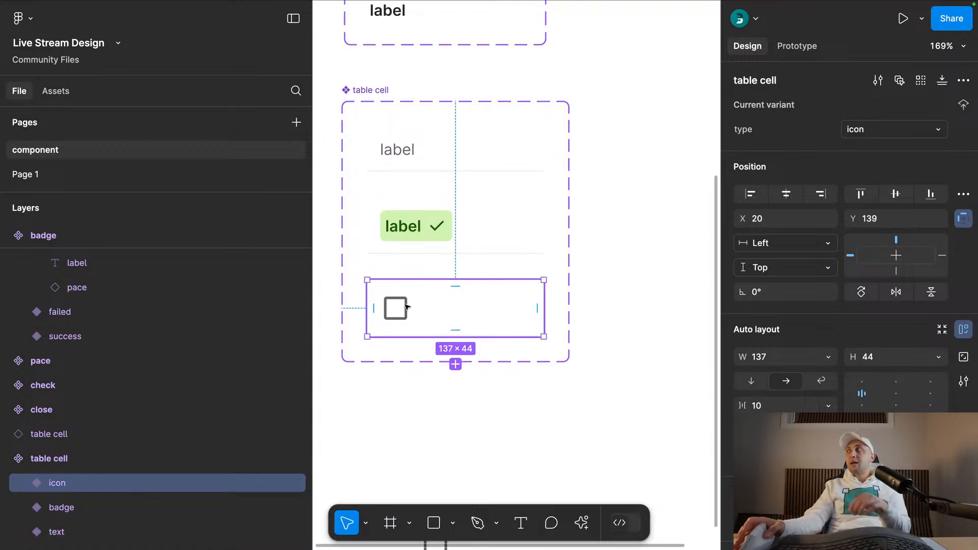
click(636, 266)
- Cut the separate table cell instance from the component page
scroll(642, 286, down, 5)
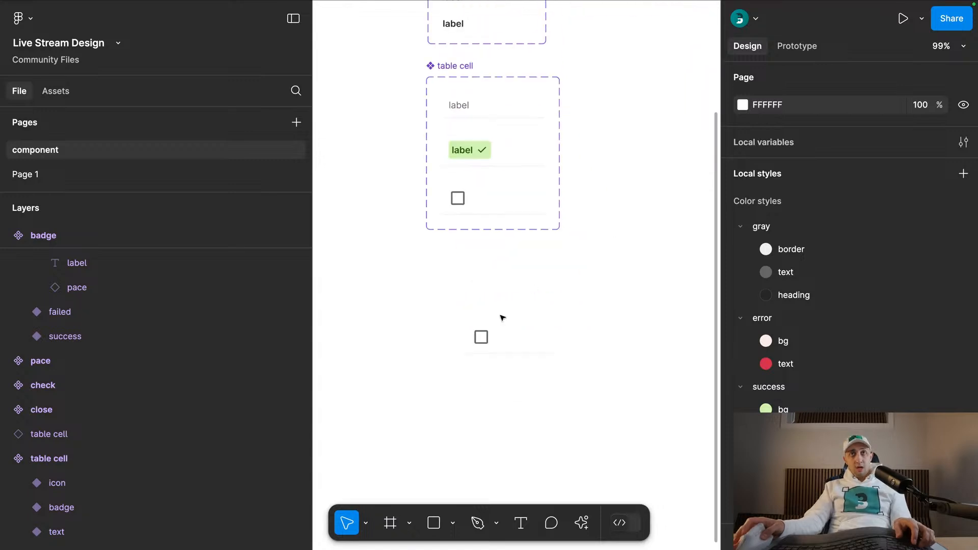
click(520, 349)
key(super+x)
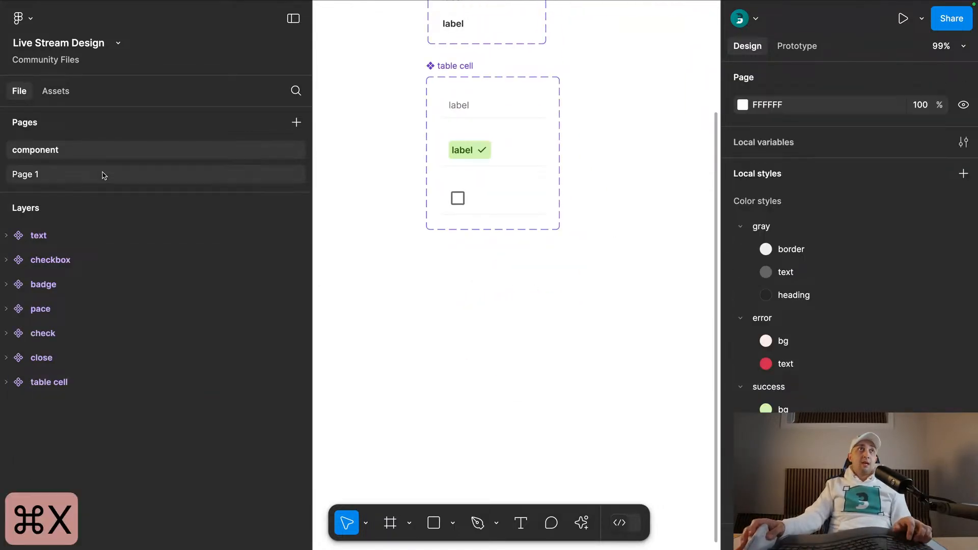
- Paste the table cell instance on Page 1 in the empty area below the badge instances
click(25, 174)
scroll(507, 294, down, 3)
scroll(507, 294, down, 3)
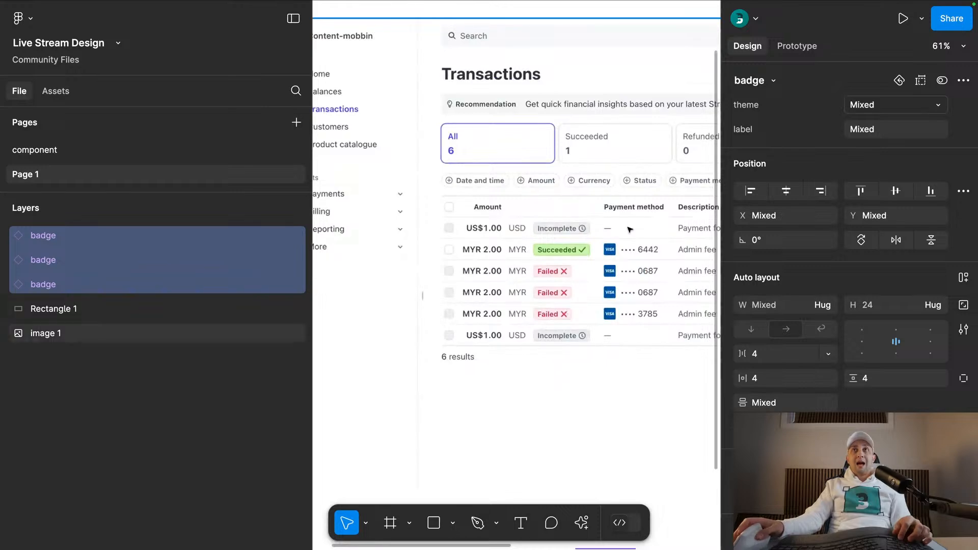
scroll(515, 255, right, 3)
scroll(515, 255, up, 2)
scroll(545, 326, down, 3)
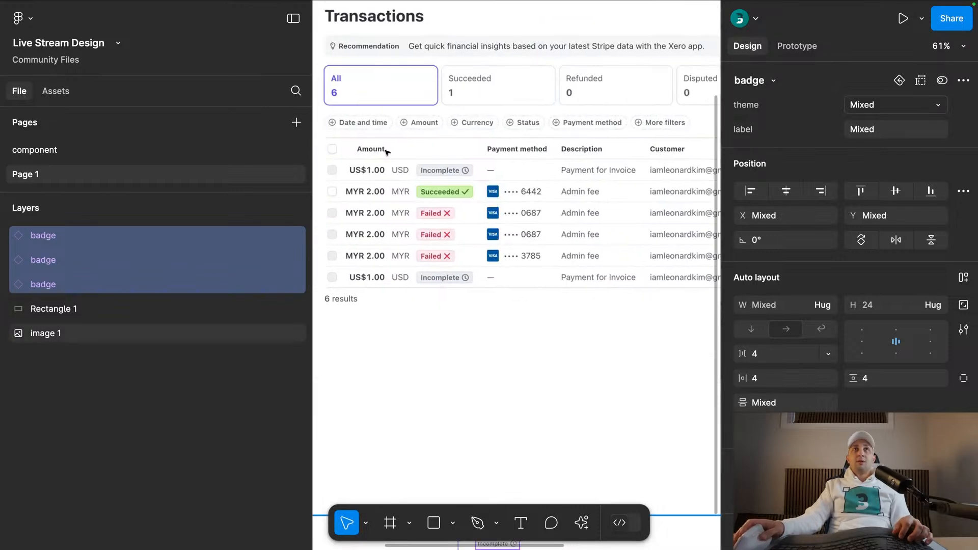
scroll(415, 195, down, 5)
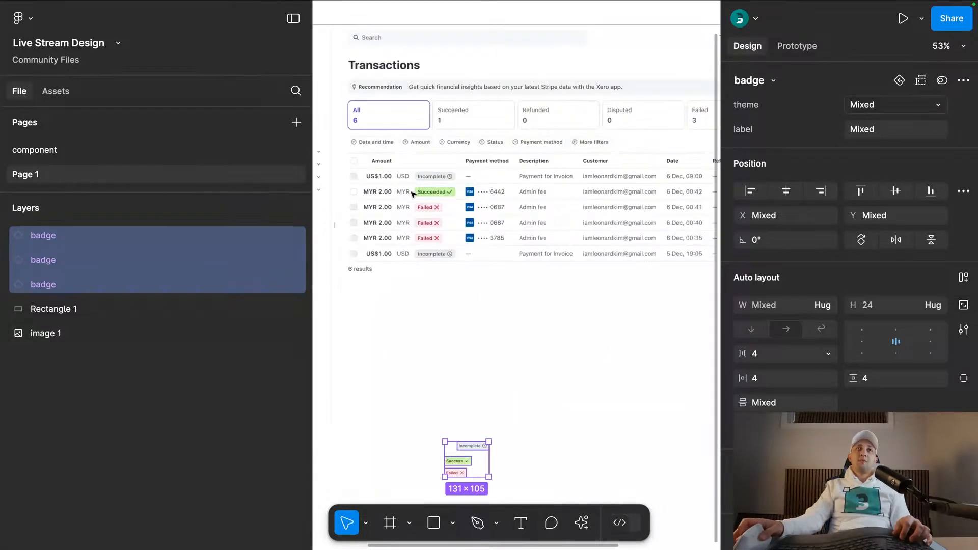
scroll(452, 277, down, 3)
right_click(439, 298)
click(456, 302)
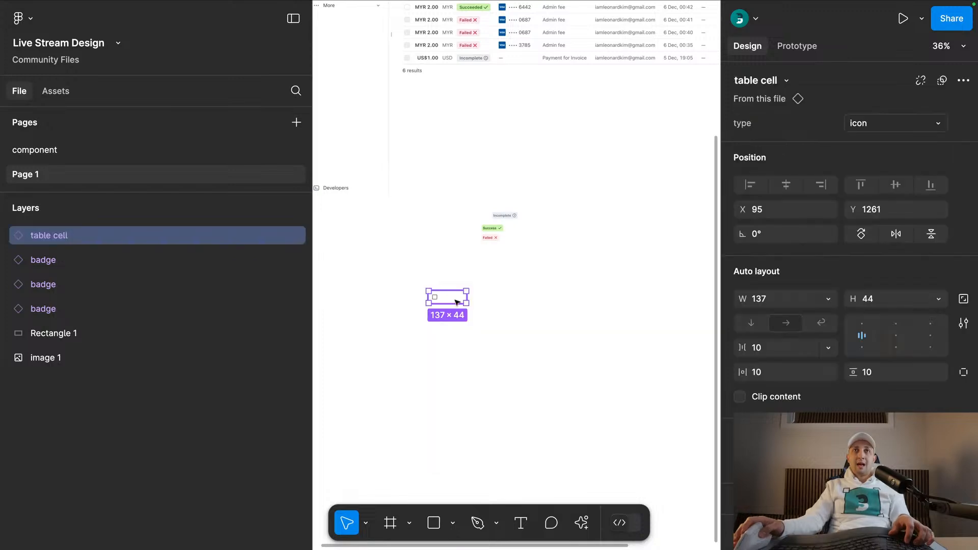
- Wrap the table cell instance in an auto layout frame with a horizontal layout
scroll(441, 304, up, 3)
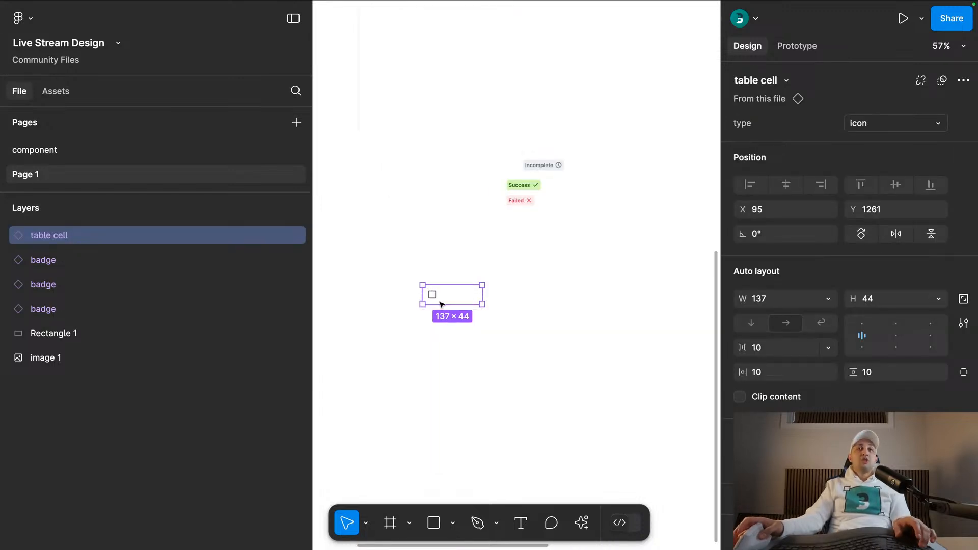
key(shift+a)
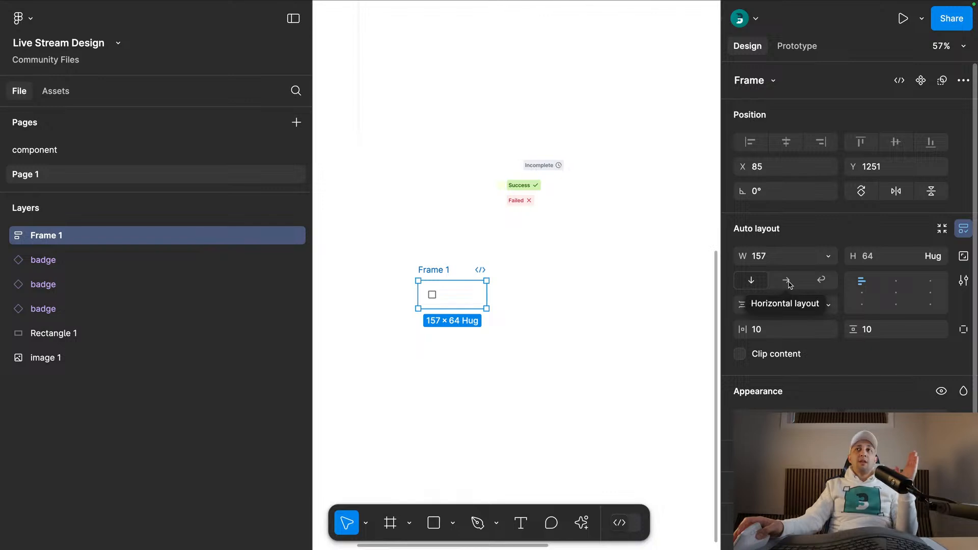
click(788, 281)
- Duplicate the table cell twice inside the auto layout frame to make a row of three cells
double_click(432, 294)
key(super+d)
key(super+d)
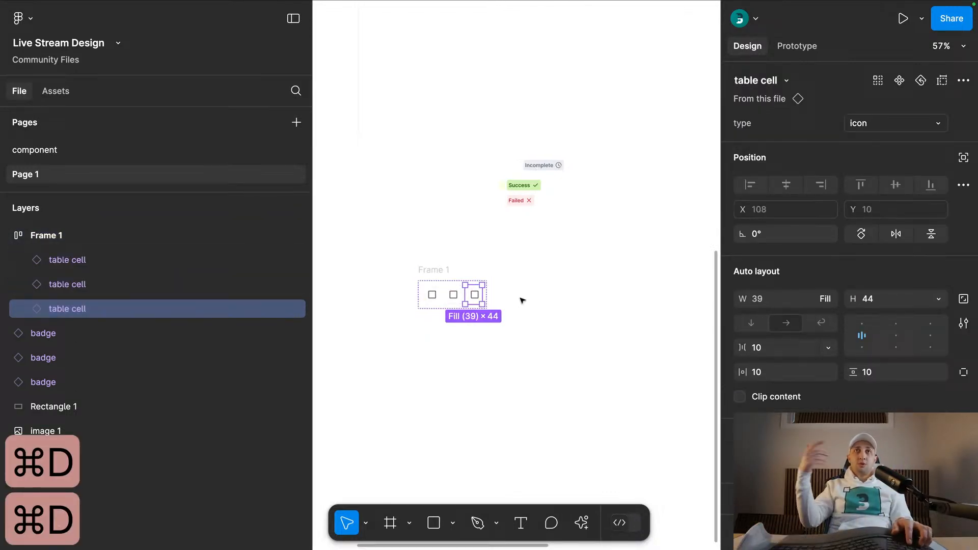
- Widen the auto layout frame holding the three table cells to about 335
key(Escape)
drag(489, 292, 563, 290)
click(490, 219)
drag(490, 219, 610, 130)
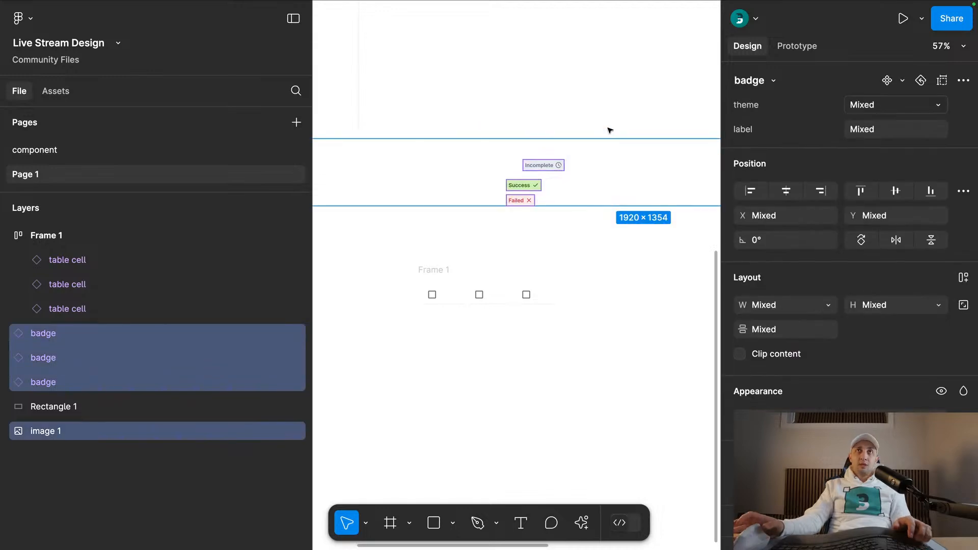
click(536, 230)
drag(481, 235, 546, 169)
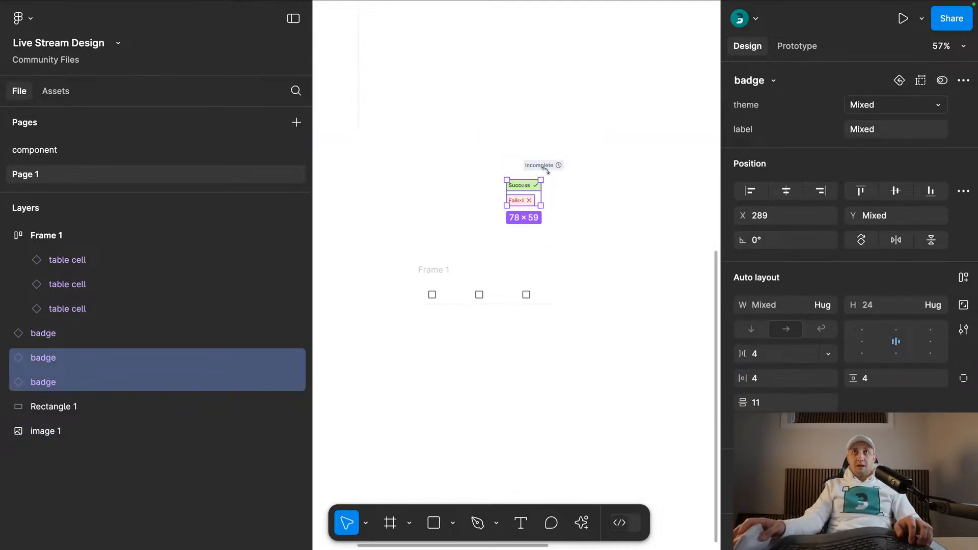
key(super+x)
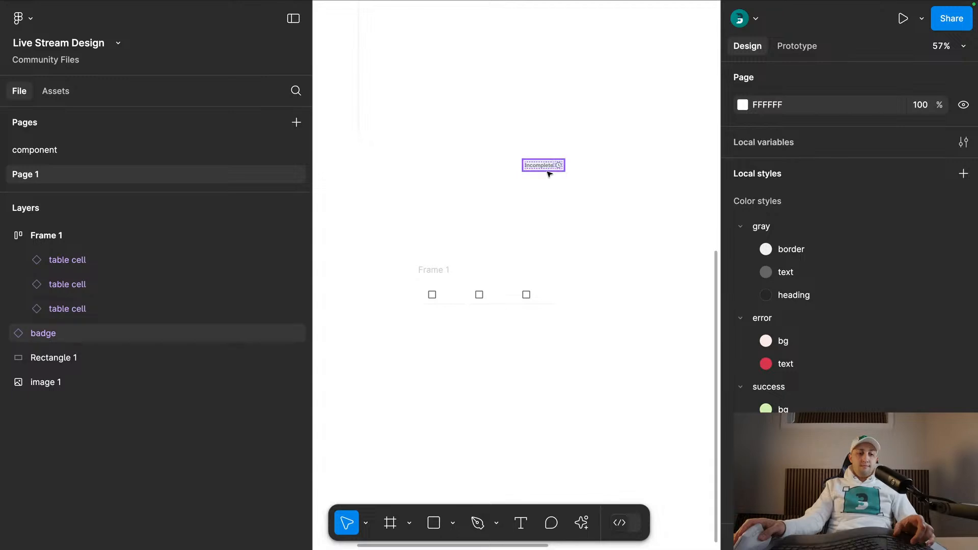
key(super+z)
- Move the three badge instances to the empty area left of the table cell row
scroll(549, 174, left, 3)
shift+click(632, 171)
drag(619, 186, 399, 309)
click(376, 345)
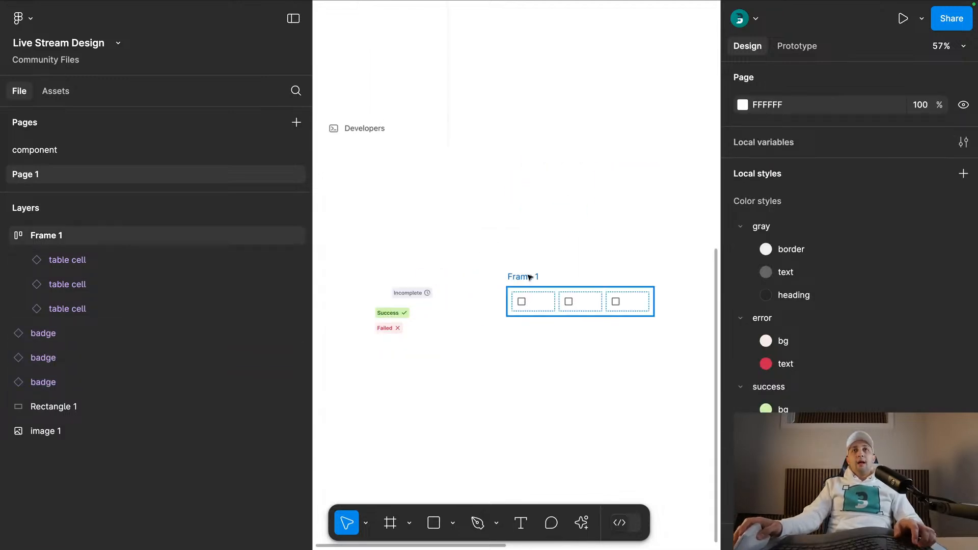
- Widen the auto layout frame of the table cell row to 349
scroll(532, 279, up, 3)
click(476, 293)
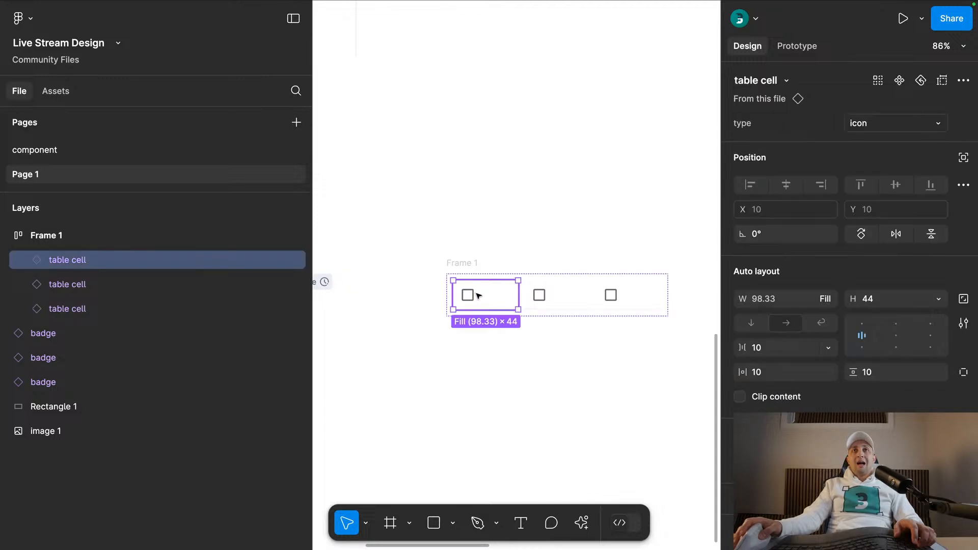
click(483, 266)
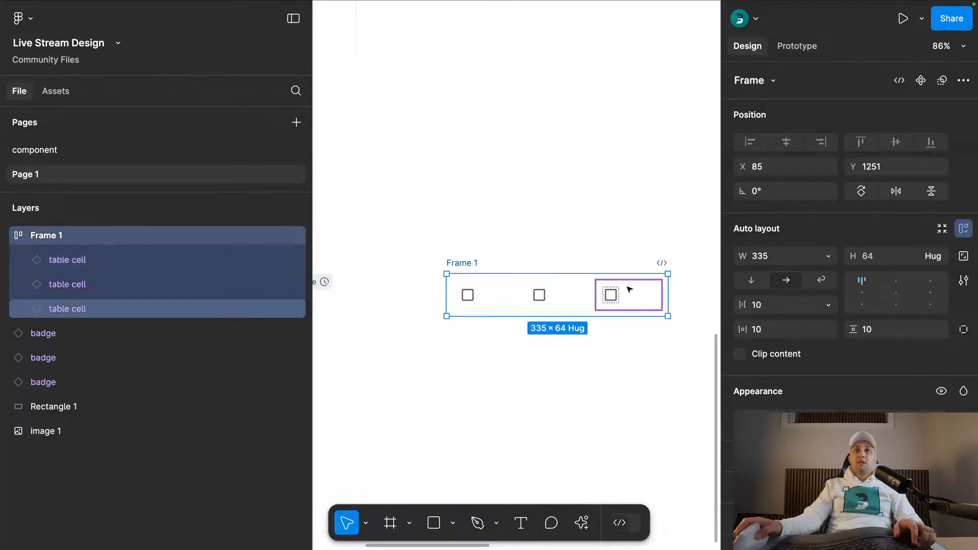
drag(677, 285, 678, 284)
- Check the Transactions reference and set the width of the first table cell in the row to 24
scroll(511, 193, down, 3)
scroll(500, 306, up, 8)
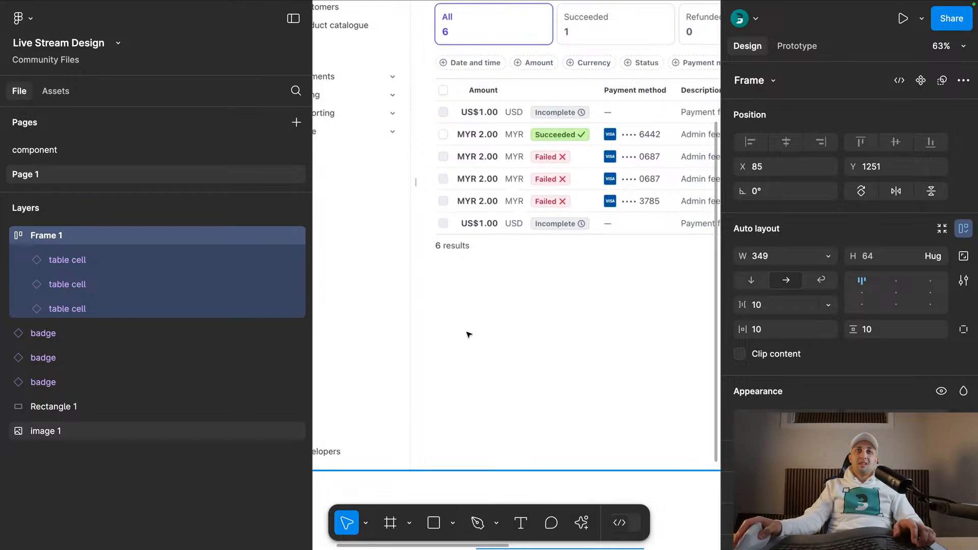
scroll(469, 331, down, 8)
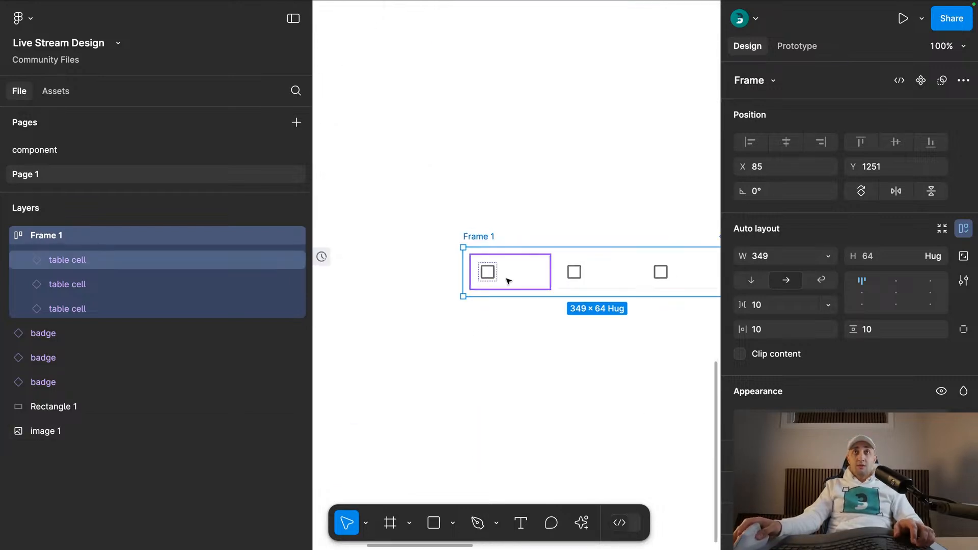
click(513, 271)
key(shift+0)
click(765, 300)
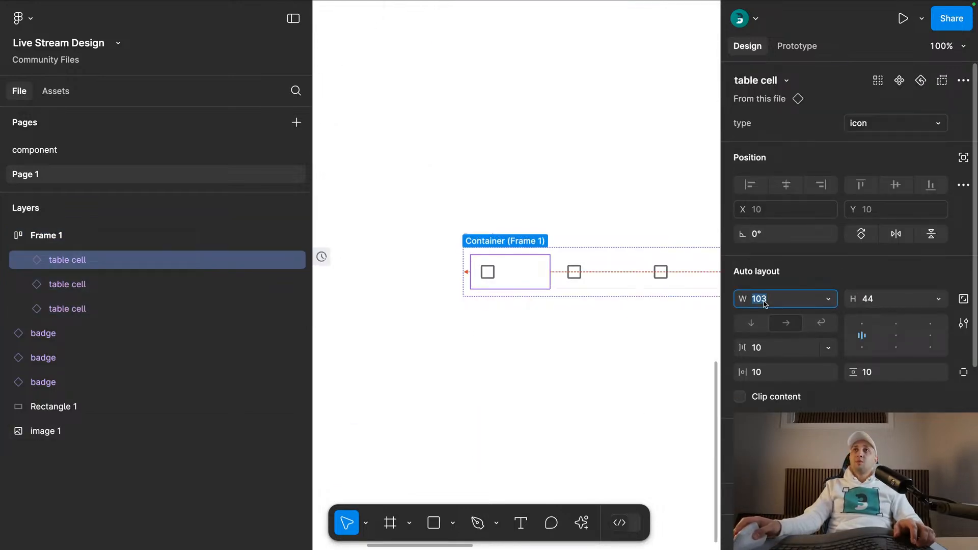
text(24)
key(Return)
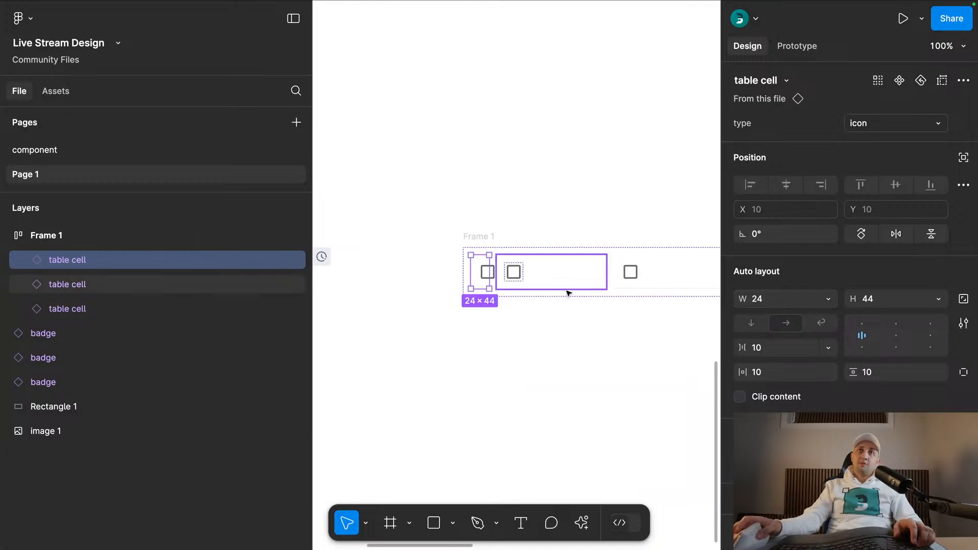
- Make the first table cell's width hug its contents
scroll(488, 286, up, 5)
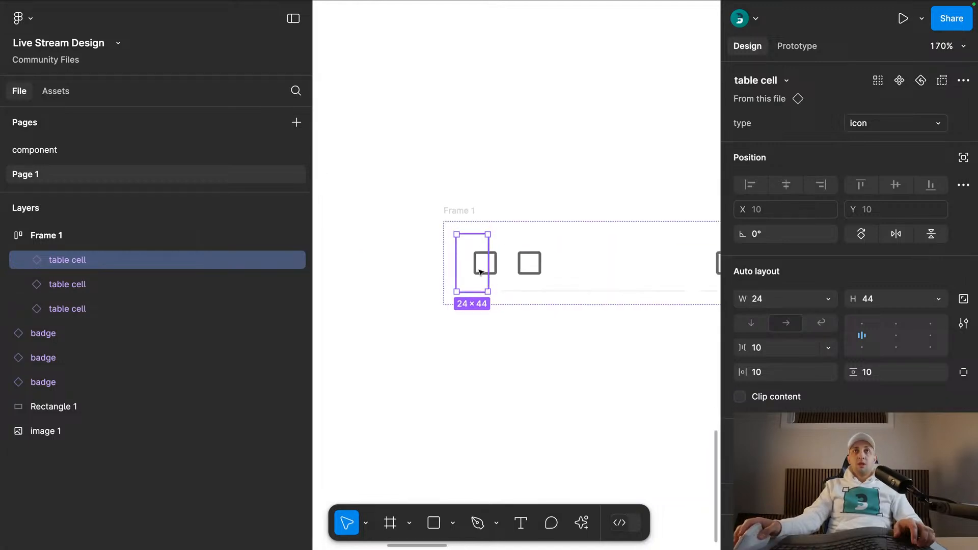
click(828, 299)
click(774, 317)
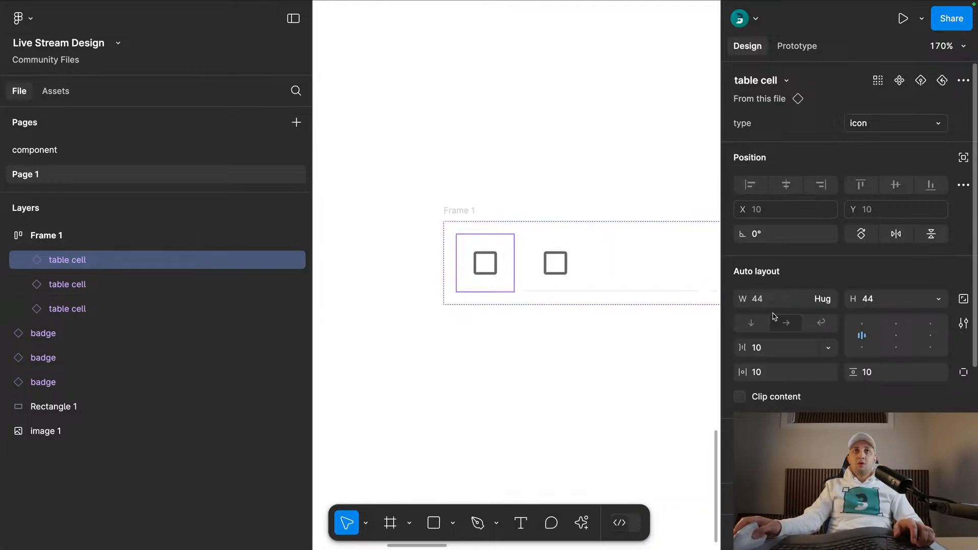
key(Escape)
click(488, 265)
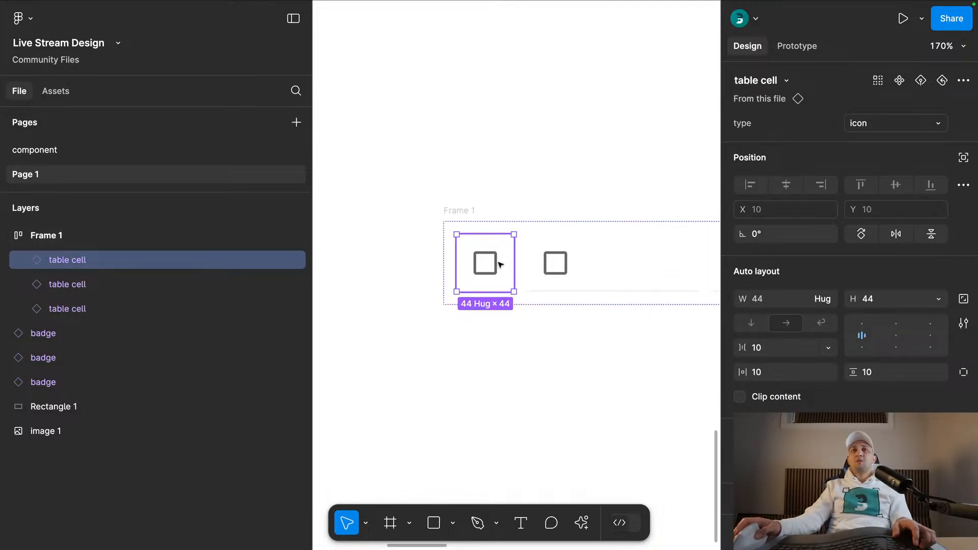
- Set the horizontal gap between the cells in the row frame to 0
scroll(513, 164, down, 3)
click(518, 166)
drag(559, 170, 532, 157)
click(520, 200)
click(759, 307)
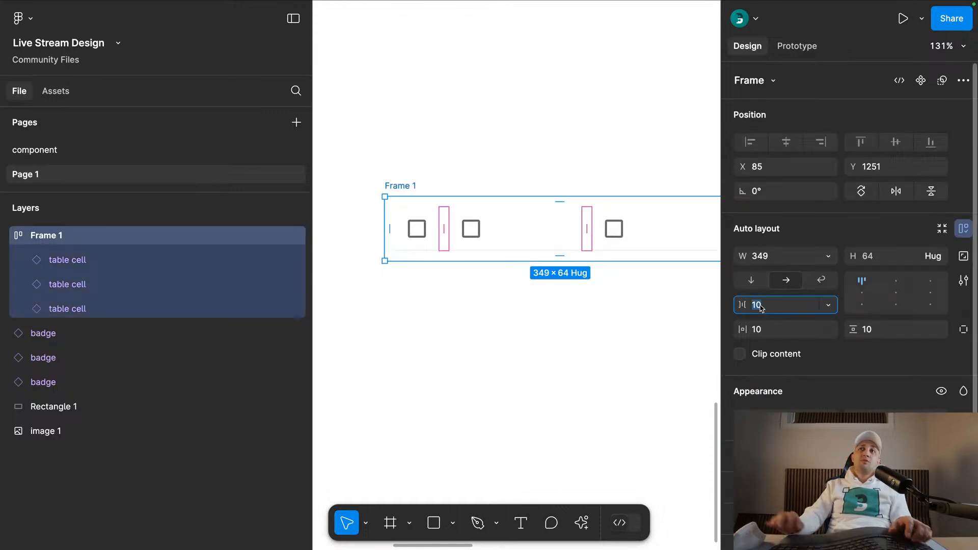
text(0)
key(Return)
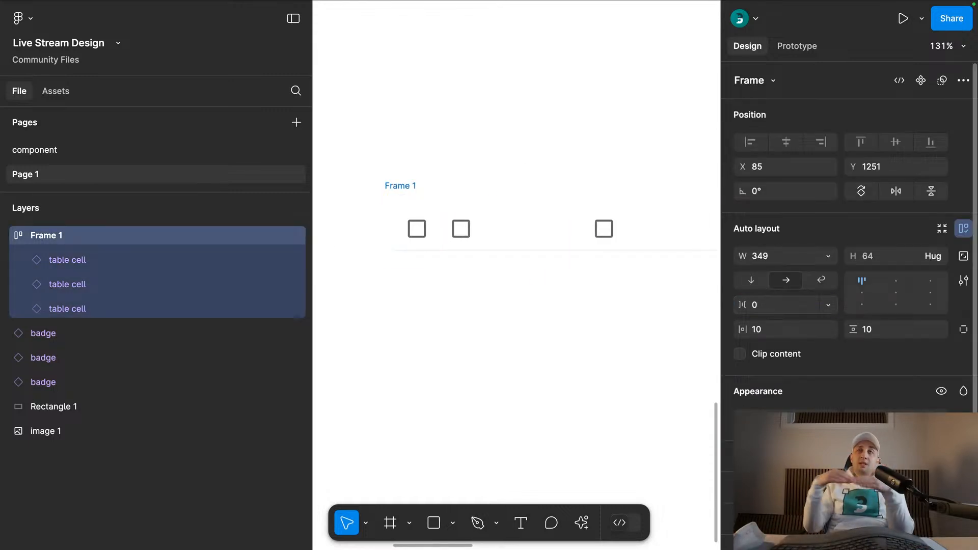
- Switch the second and third table cells in the row to the text type
click(508, 234)
shift+click(626, 236)
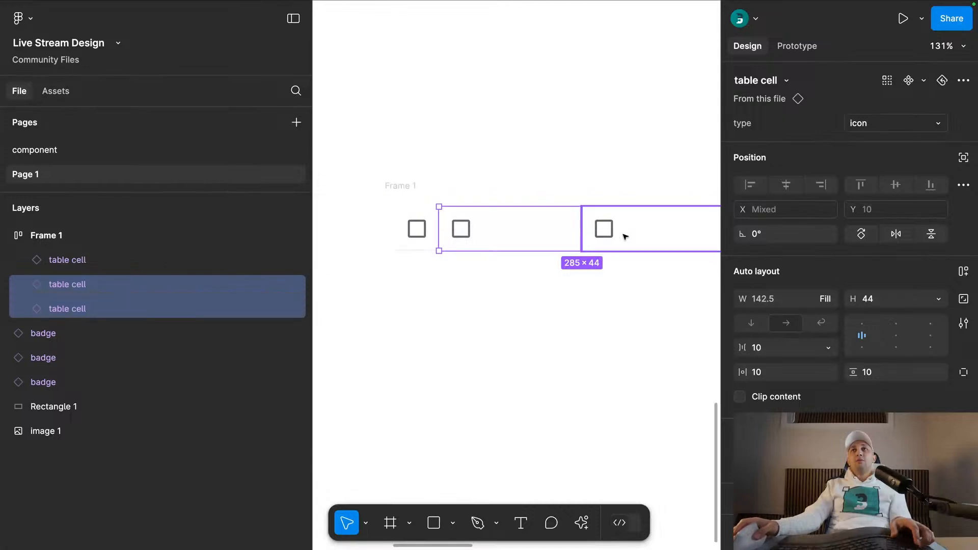
click(871, 125)
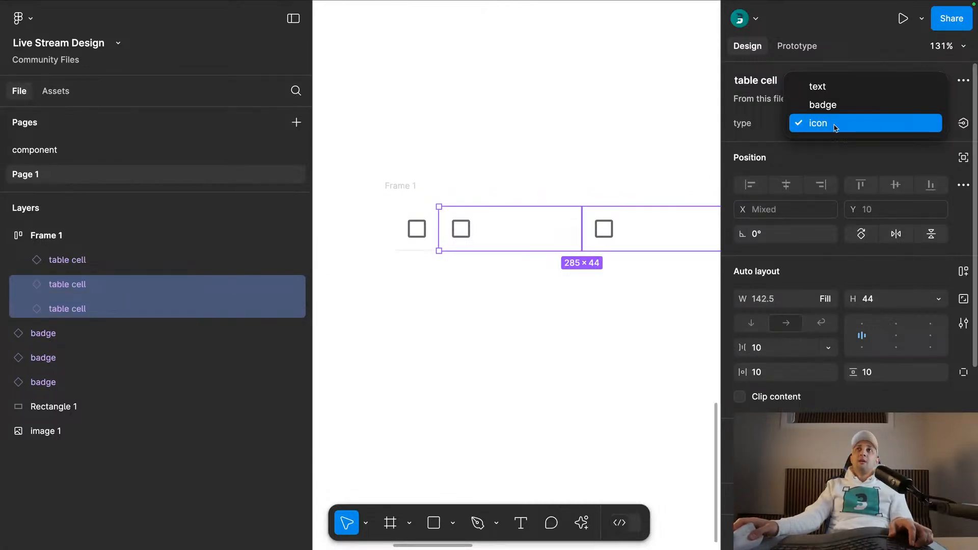
click(843, 89)
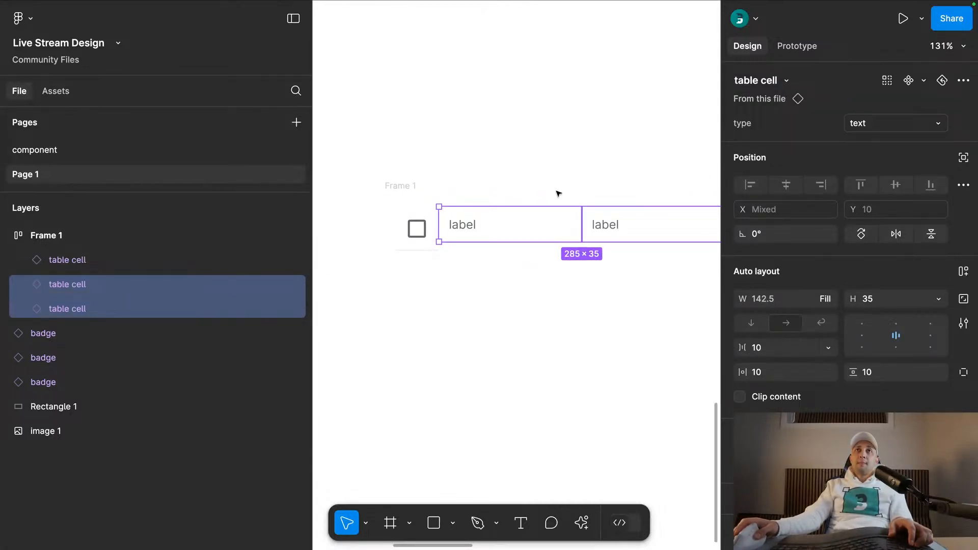
click(544, 177)
scroll(552, 167, down, 3)
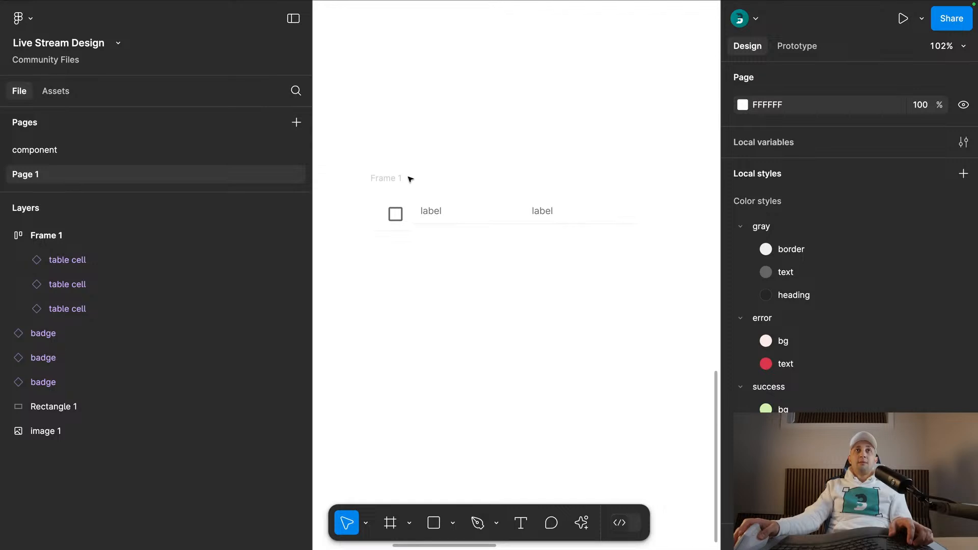
- Change the nested text type of both label cells in the row from paragraph to heading
click(441, 212)
click(441, 212)
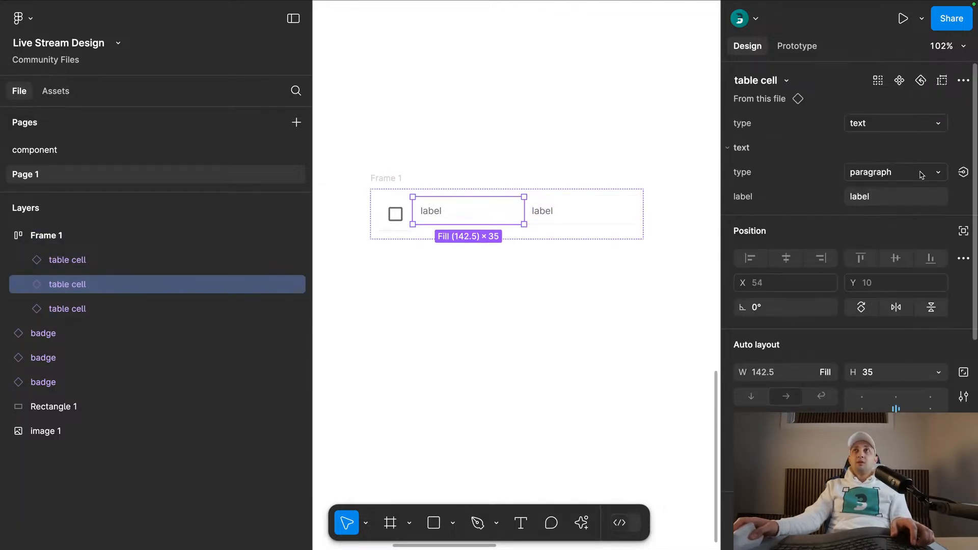
click(885, 173)
click(885, 191)
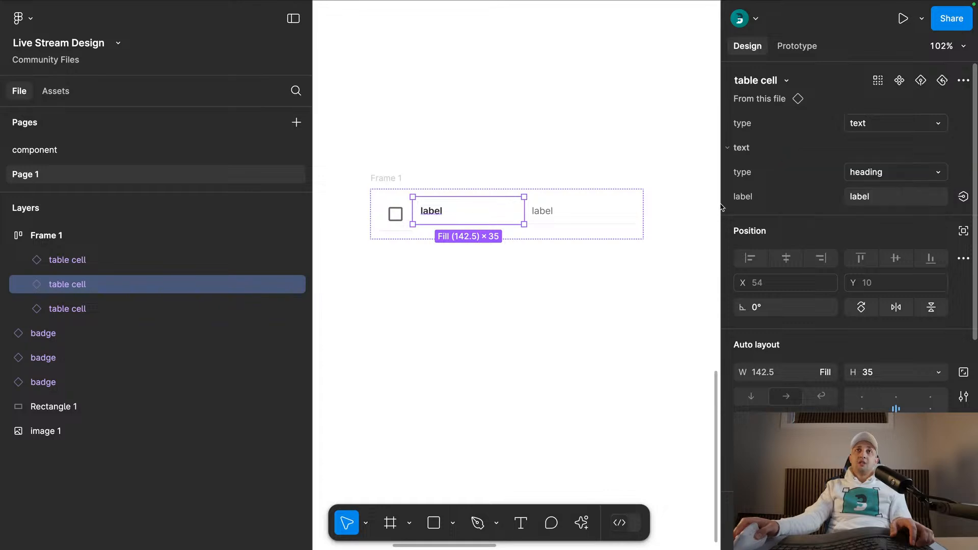
click(587, 215)
click(912, 173)
click(871, 190)
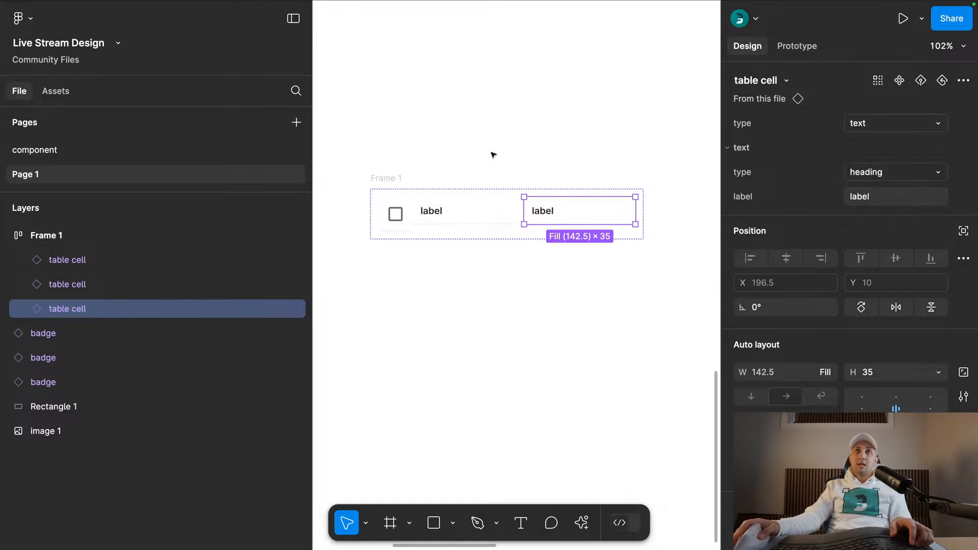
click(499, 154)
- Examine up close, with the interface hidden, how the bottom borders and heights of the checkbox and label cells line up
click(423, 211)
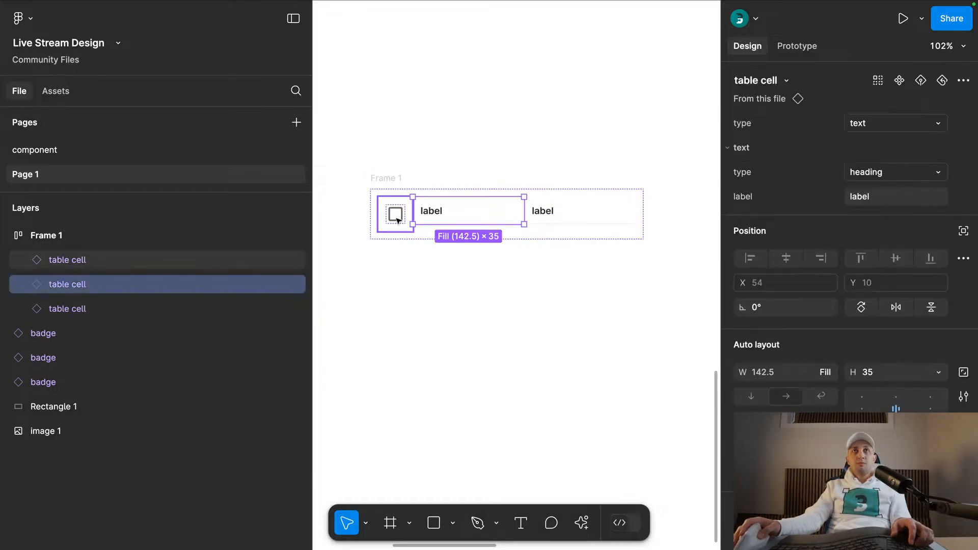
click(397, 218)
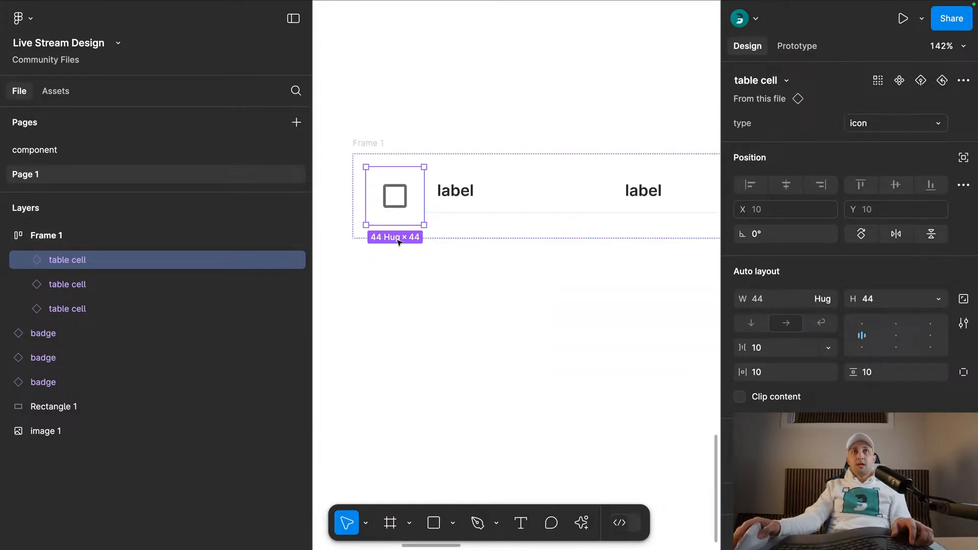
click(448, 275)
scroll(448, 275, up, 5)
key(super+period)
scroll(447, 275, up, 2)
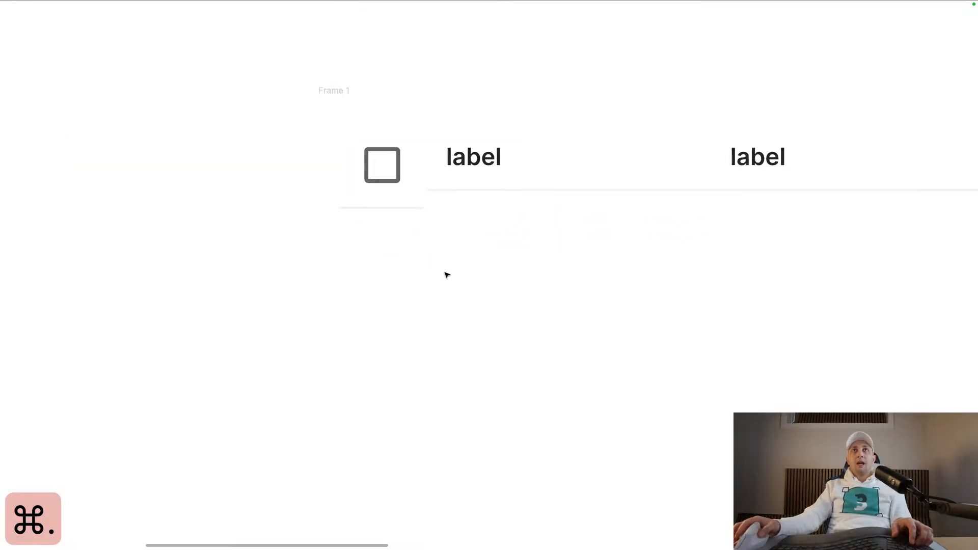
scroll(447, 275, up, 2)
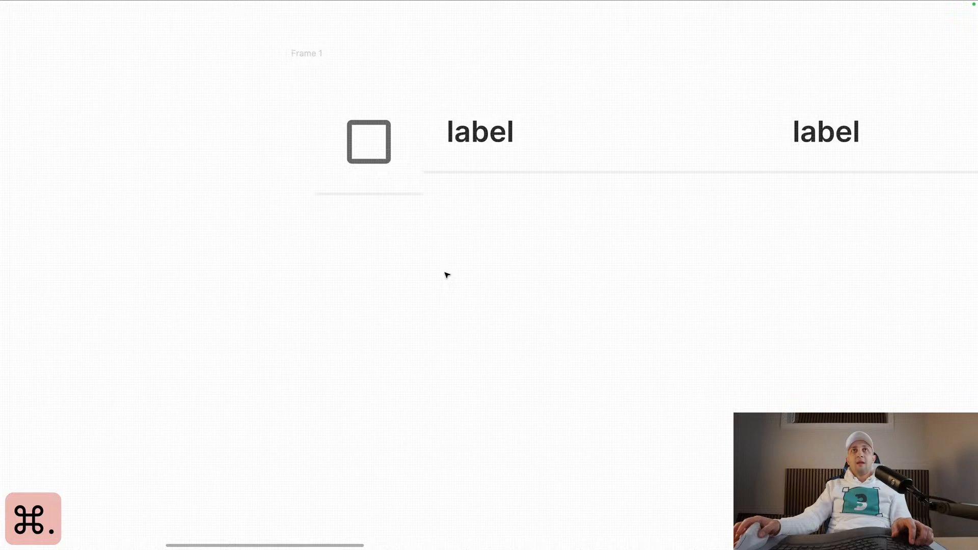
scroll(447, 275, down, 3)
click(390, 216)
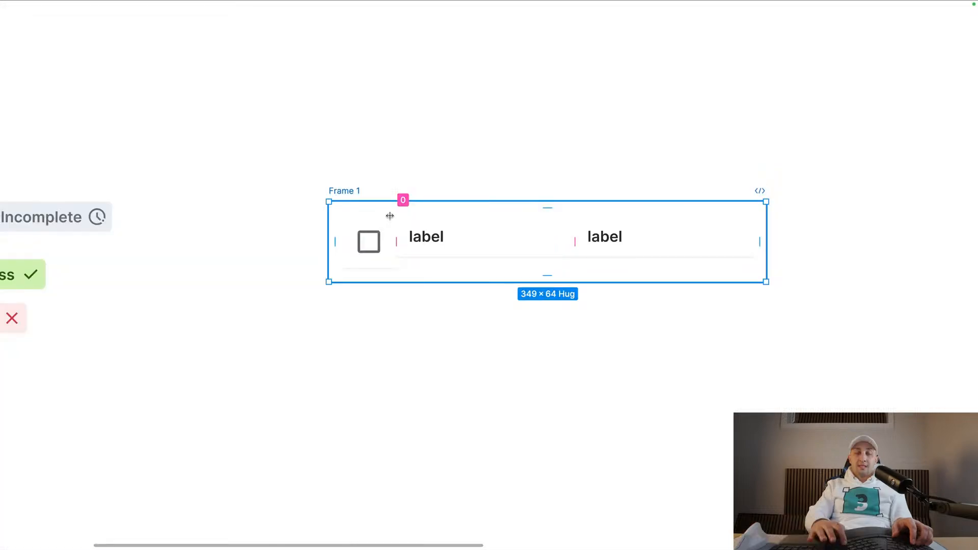
key(super+backslash)
- Go from the second table cell to its main component and inspect the sizes of the badge and icon variants
click(433, 247)
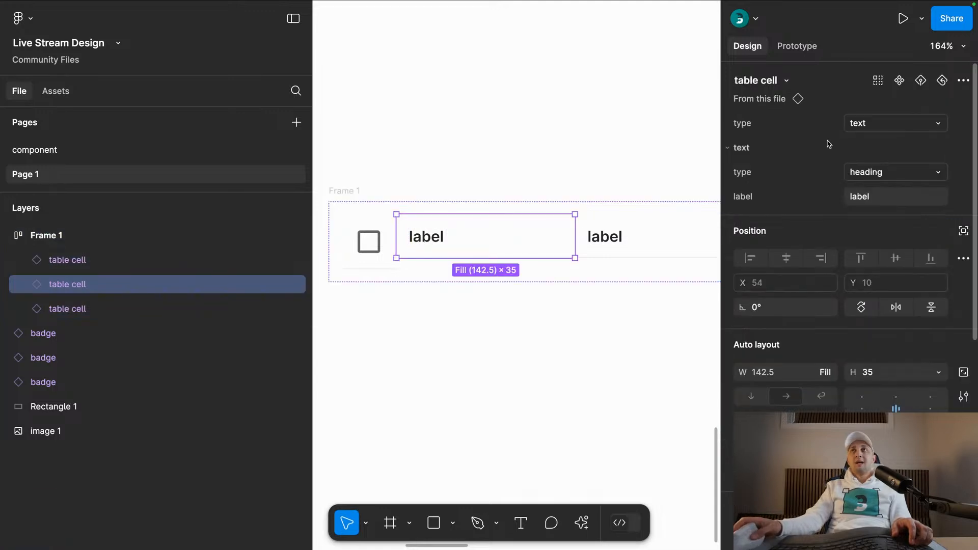
click(798, 99)
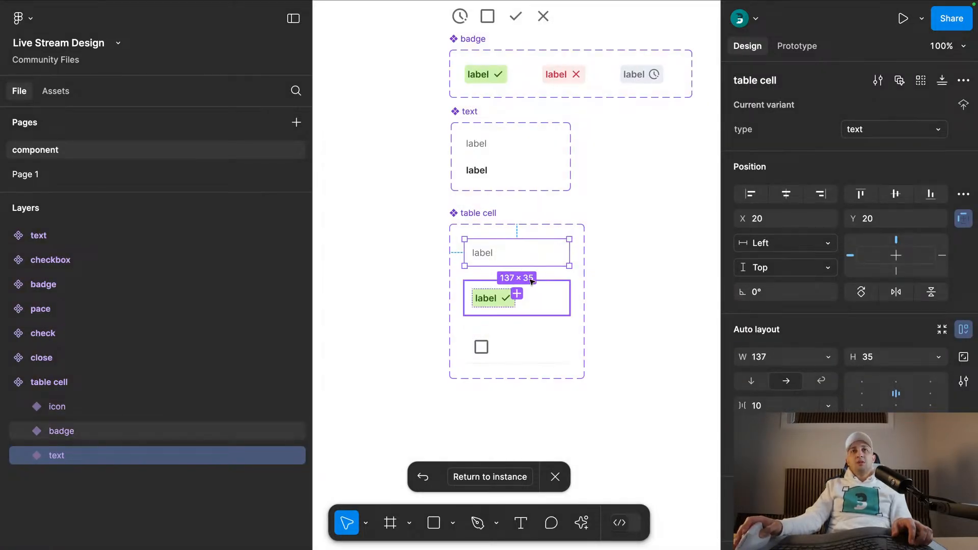
click(546, 303)
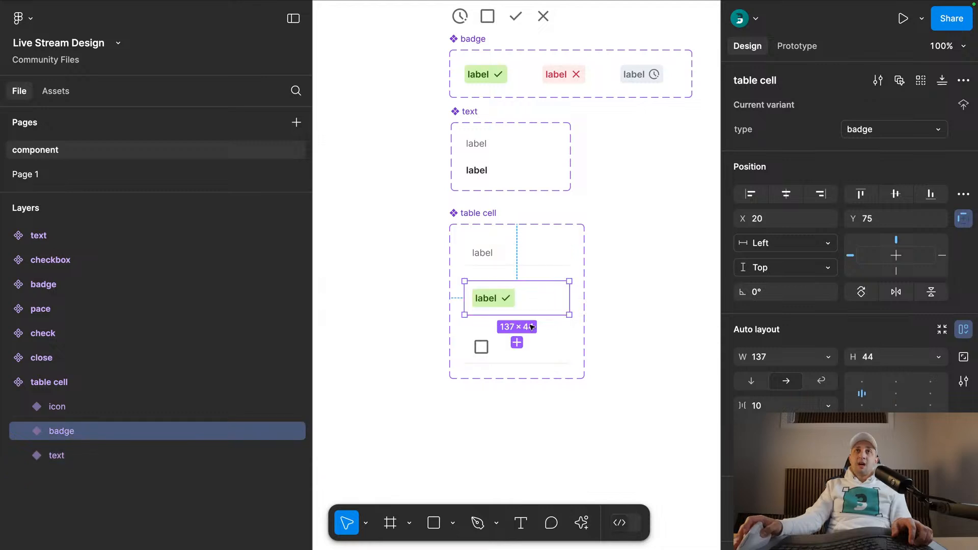
click(545, 347)
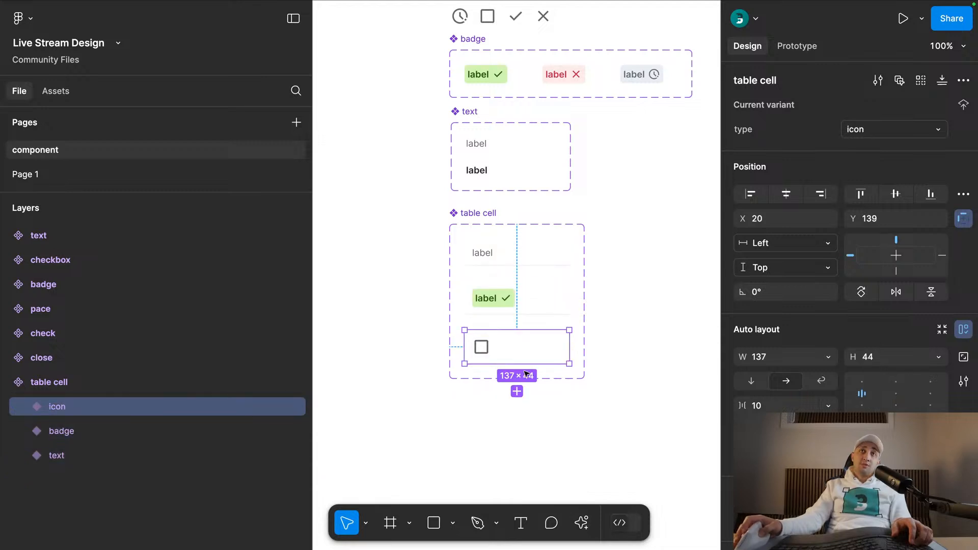
- Add a minimum height of 44 to the text, badge and icon variants of the table cell component
click(517, 249)
shift+click(517, 301)
shift+click(517, 347)
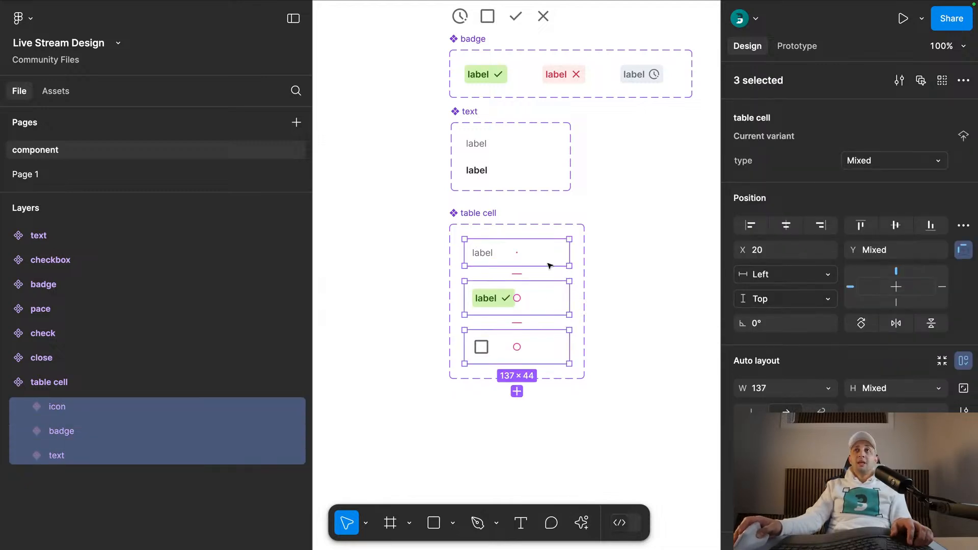
scroll(956, 243, down, 3)
click(935, 312)
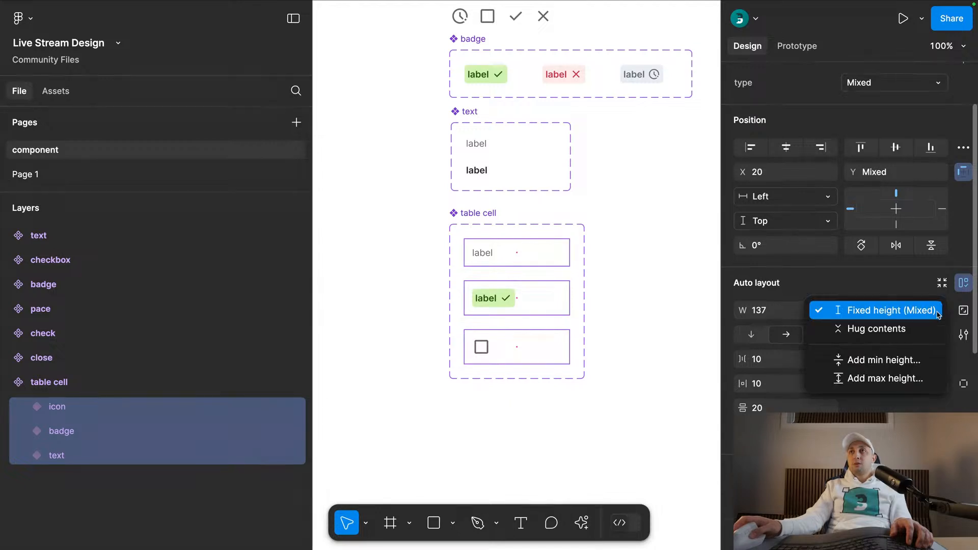
click(895, 360)
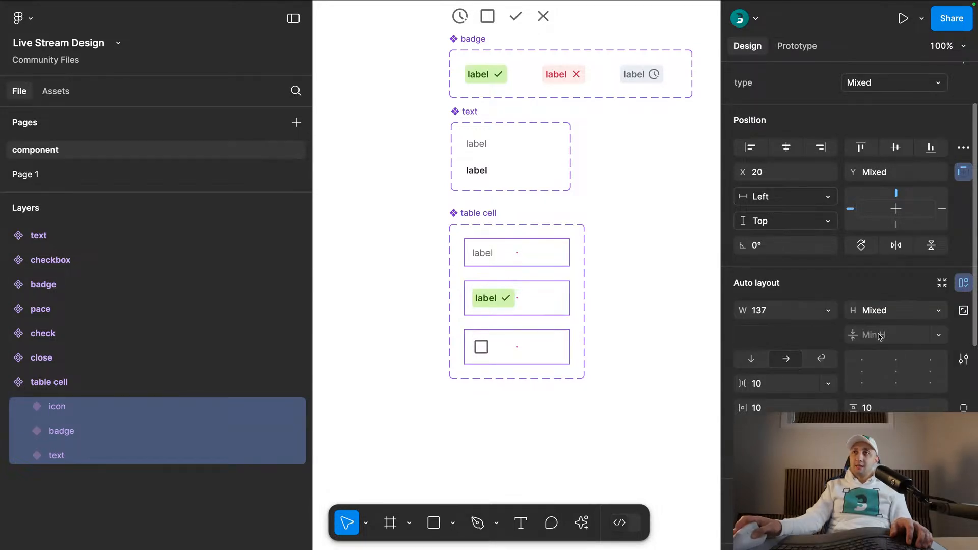
text(44)
key(Return)
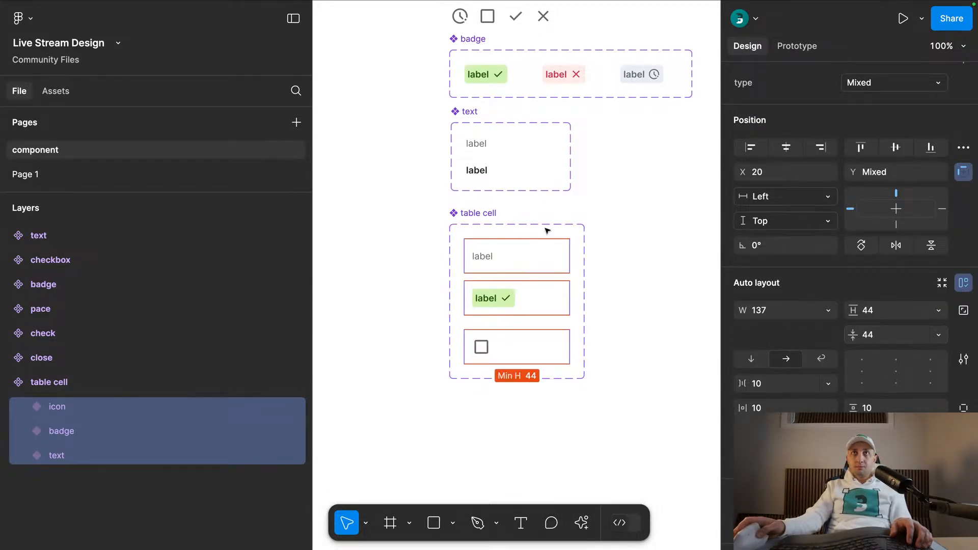
- On Page 1, append the test lines "dsad", "asd" and "as" to the label in the row's second cell
click(608, 234)
click(241, 178)
click(471, 243)
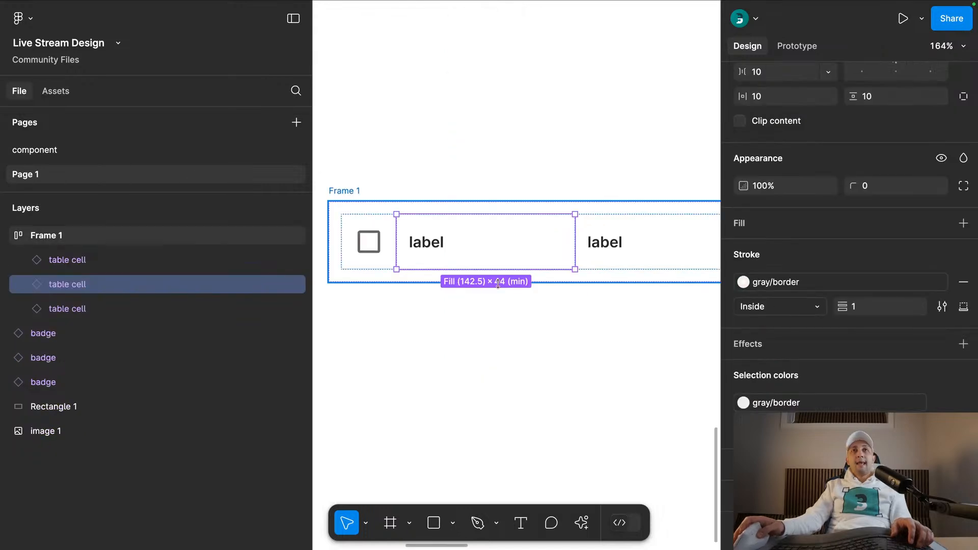
click(498, 325)
scroll(497, 325, down, 2)
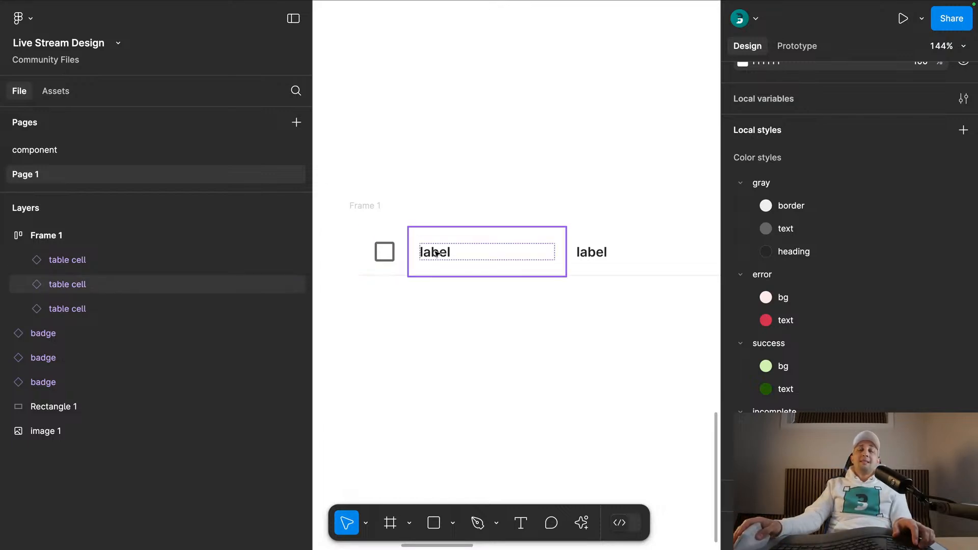
scroll(436, 253, down, 2)
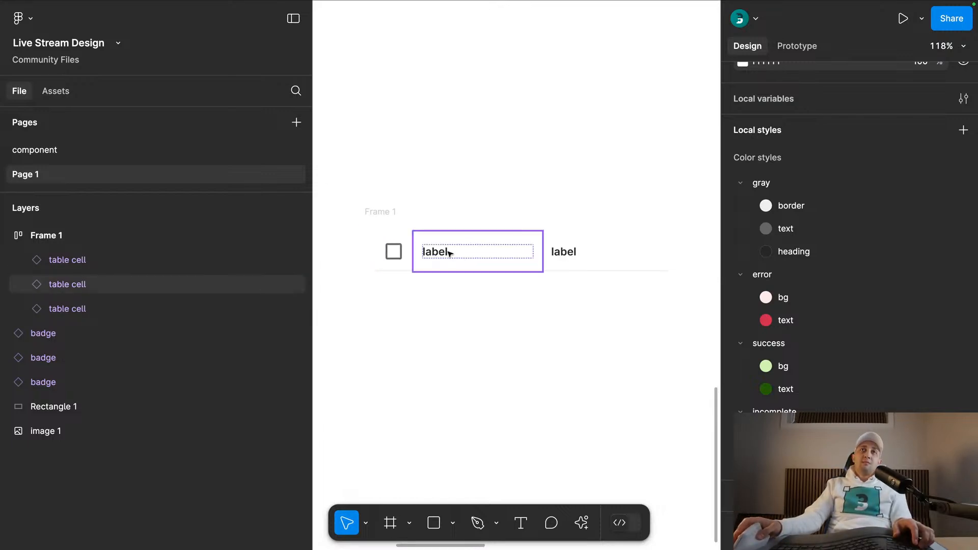
double_click(451, 253)
text(dsad)
key(Return)
text(asd)
key(Return)
text(as)
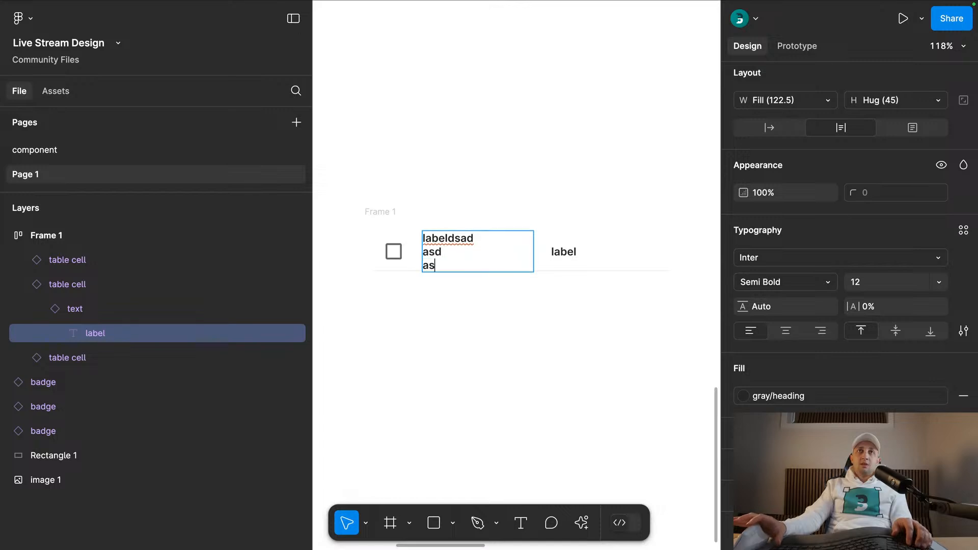
click(468, 328)
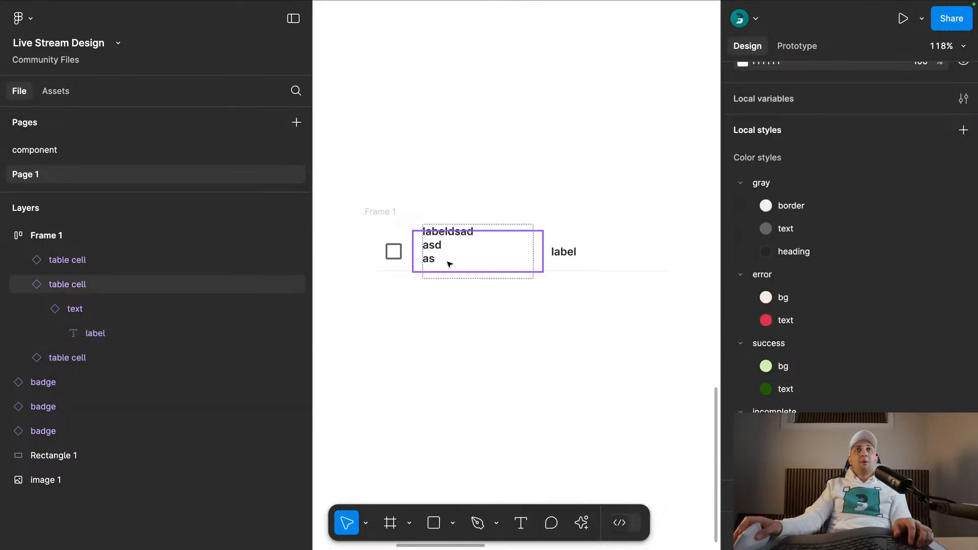
- Go to the main table cell component and set the height of its text, badge and icon variants to Hug contents
click(476, 267)
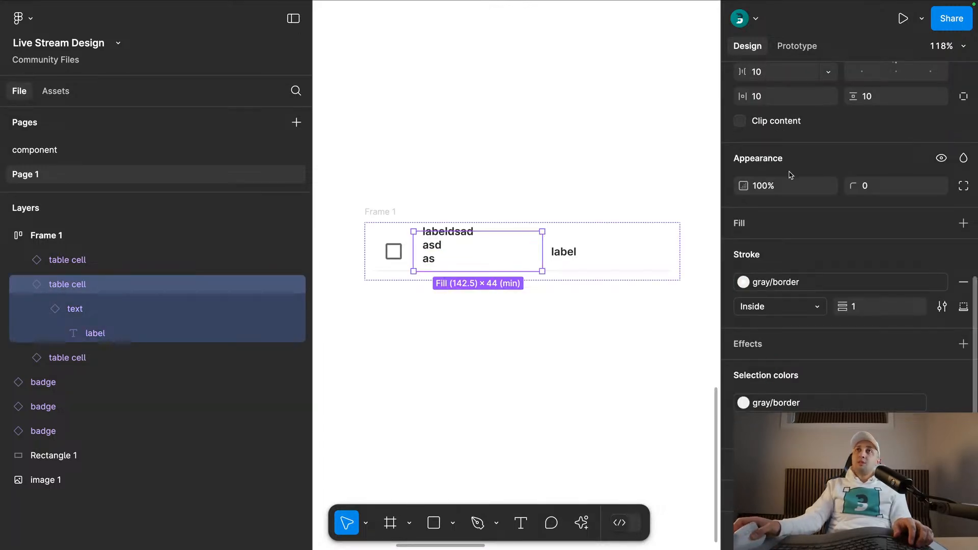
scroll(791, 174, up, 10)
click(765, 105)
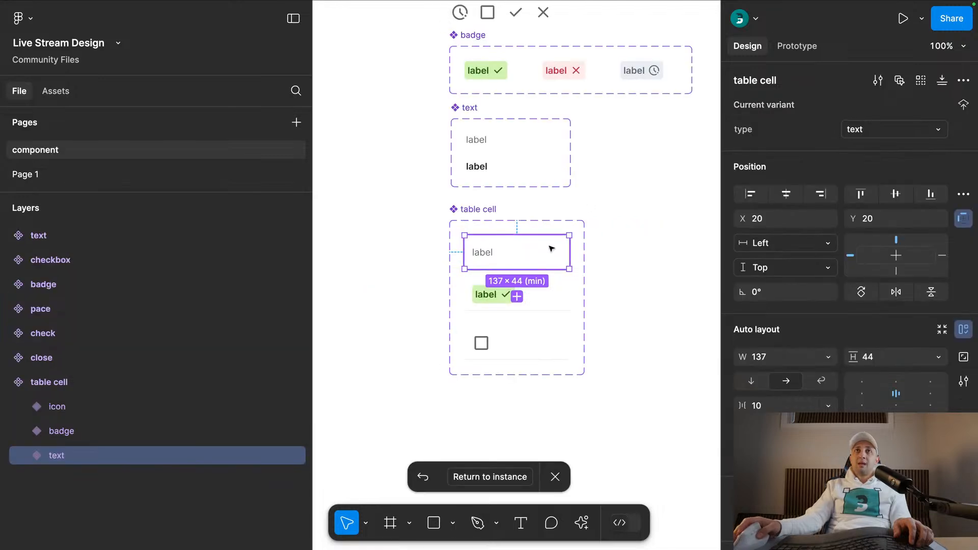
drag(644, 200, 533, 407)
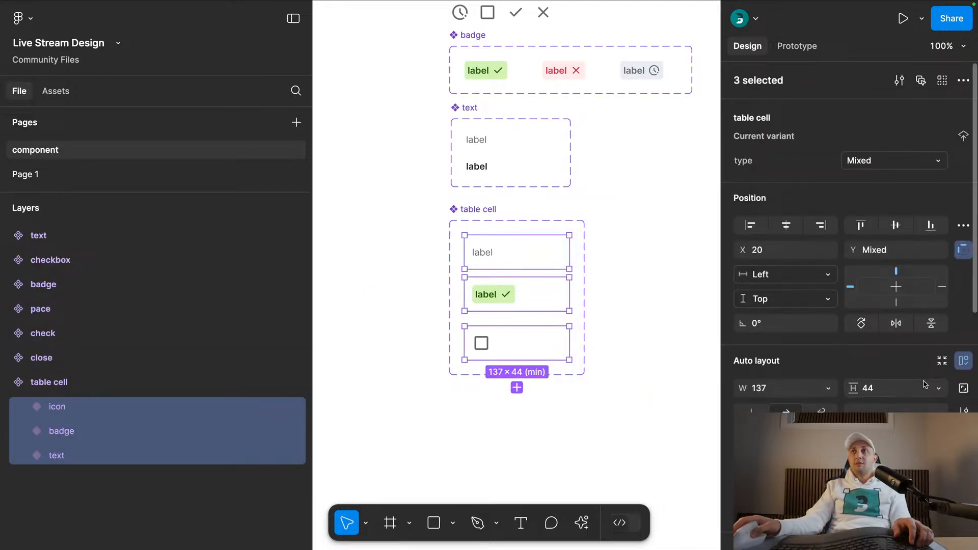
click(939, 388)
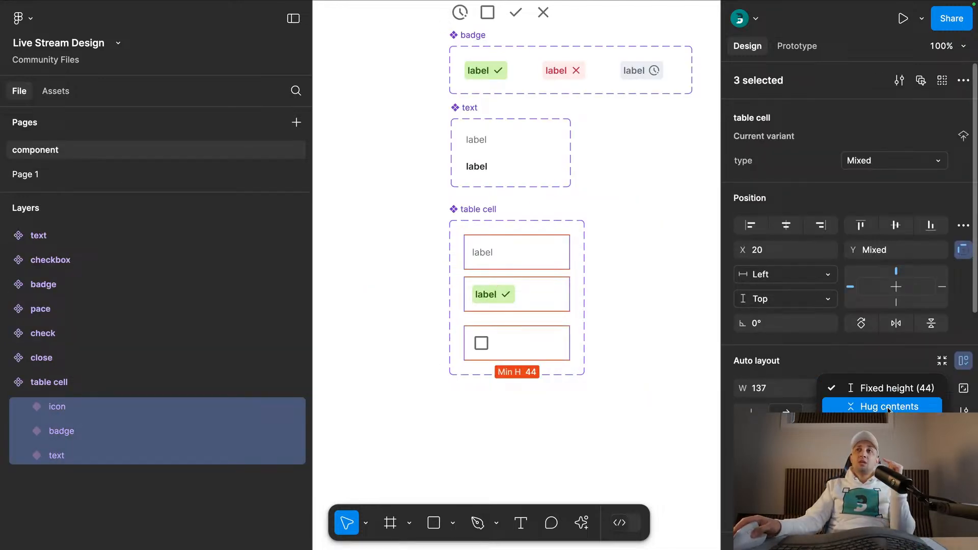
click(889, 407)
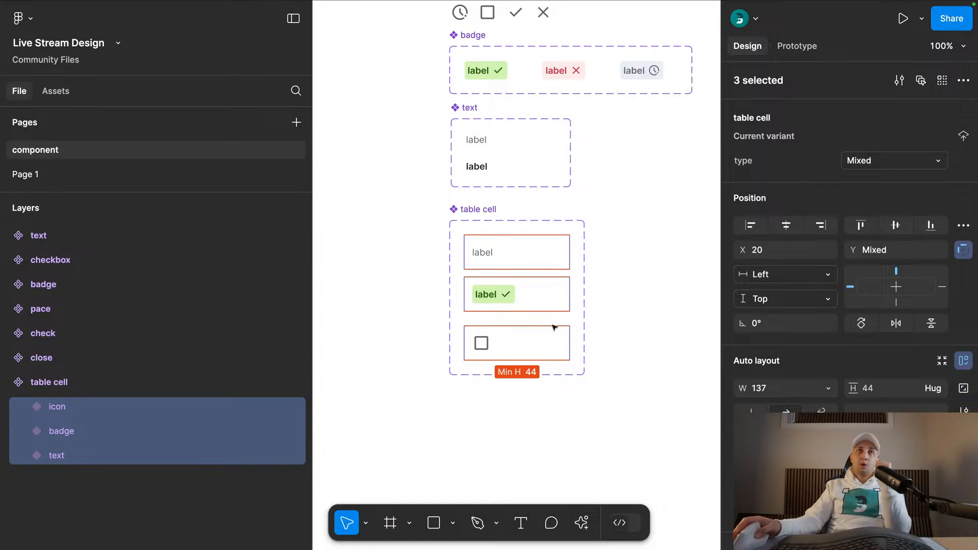
- Back on Page 1, set the height of the row's checkbox cell and last label cell to Fill container
click(114, 178)
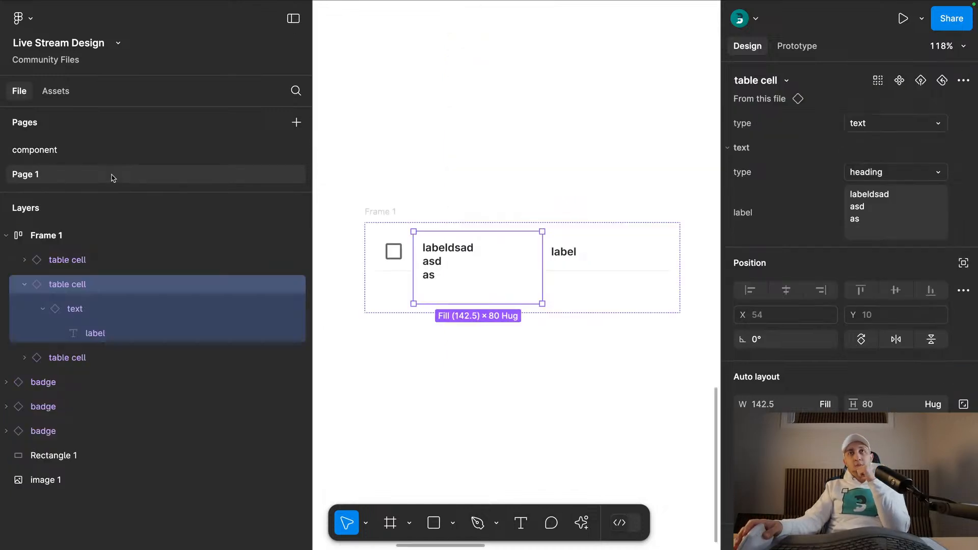
click(620, 370)
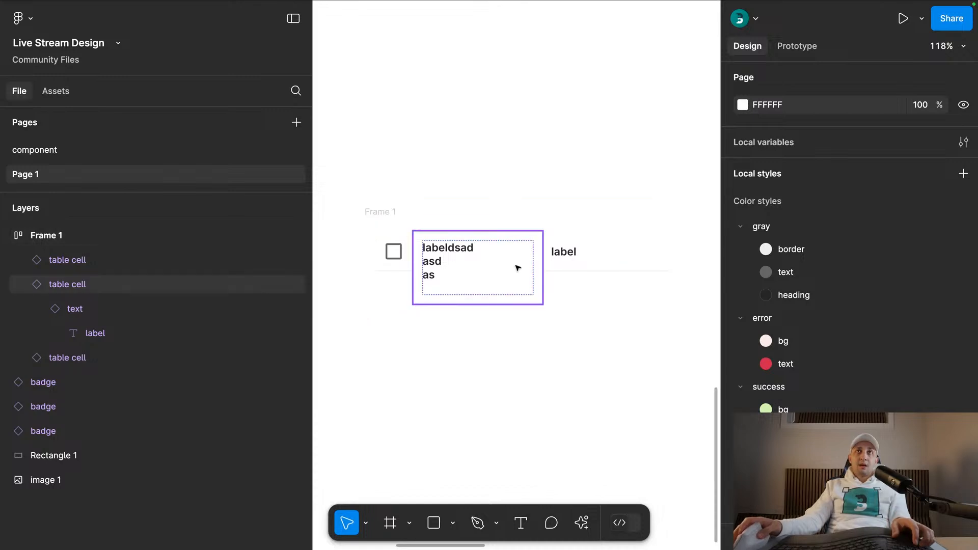
click(408, 220)
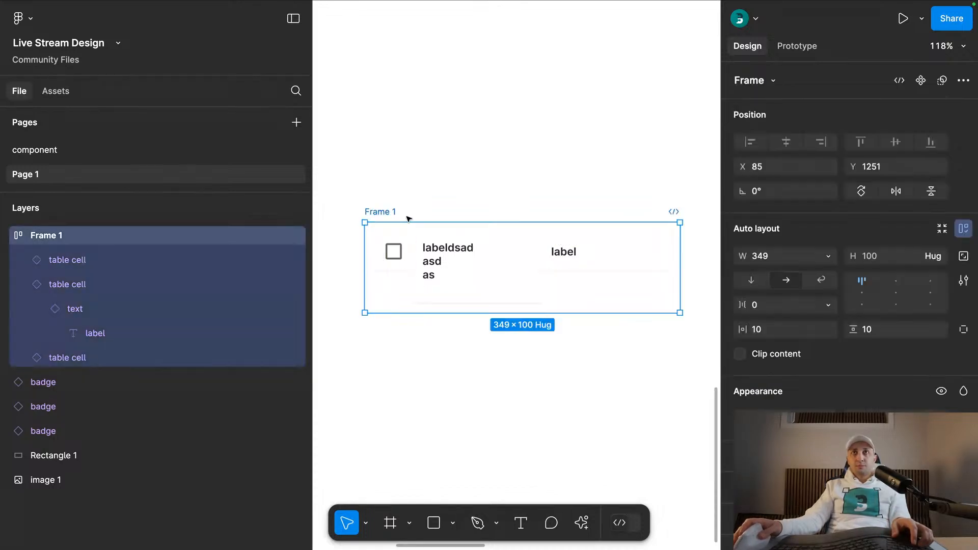
click(576, 253)
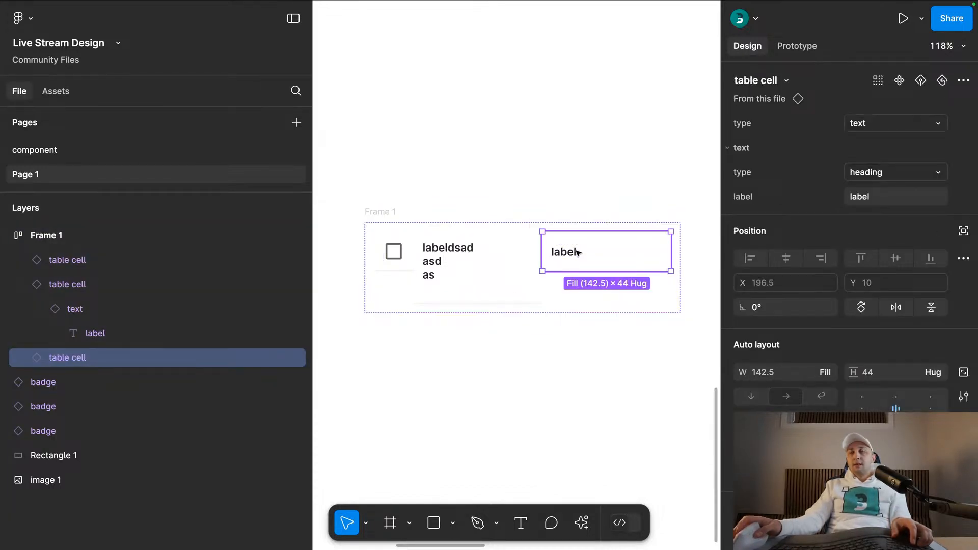
click(937, 374)
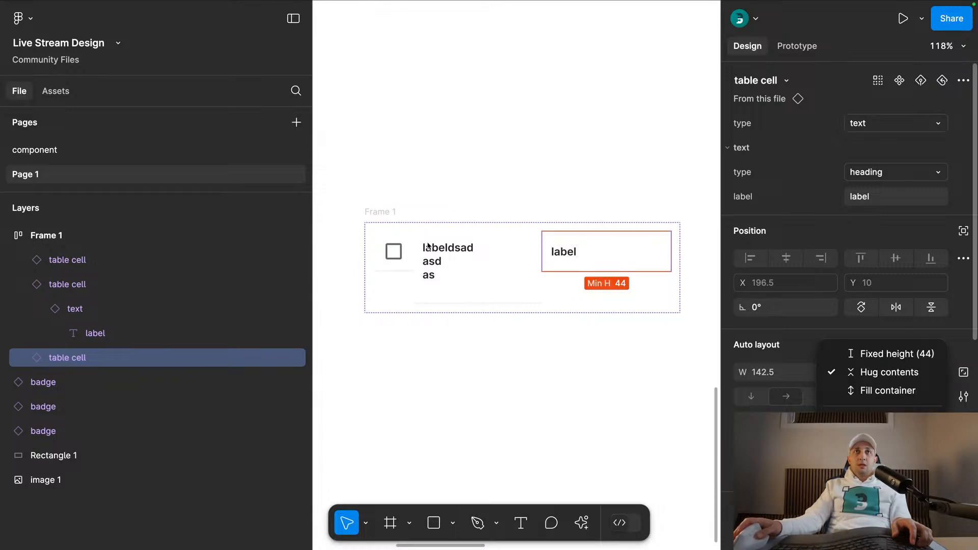
click(601, 286)
click(394, 256)
shift+click(598, 255)
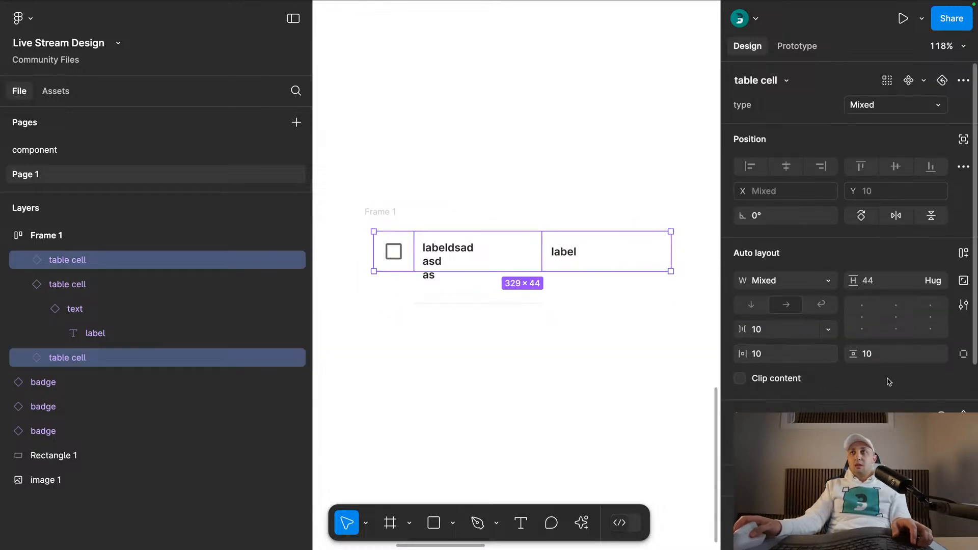
click(932, 280)
click(925, 298)
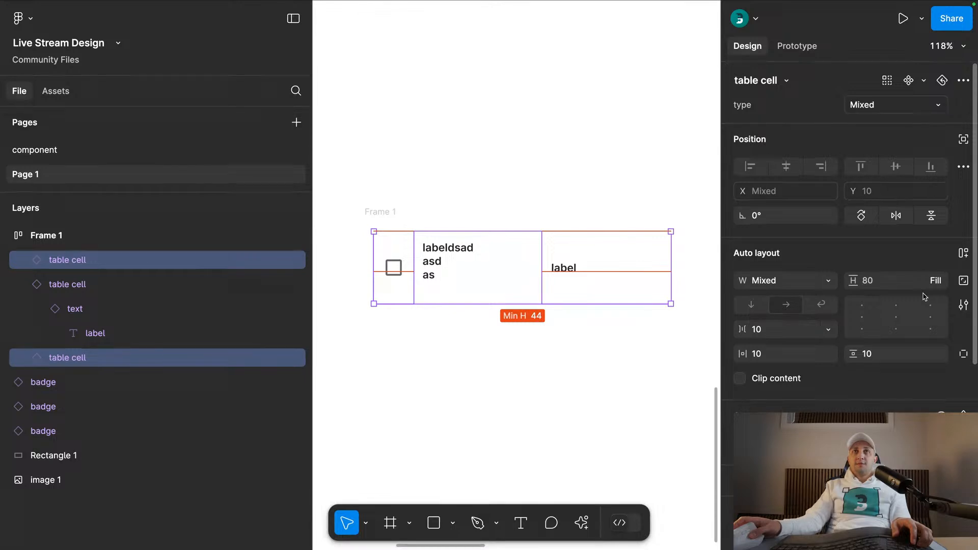
- Set the height of the second table cell, holding the multi-line label, to Fill container as well
click(587, 358)
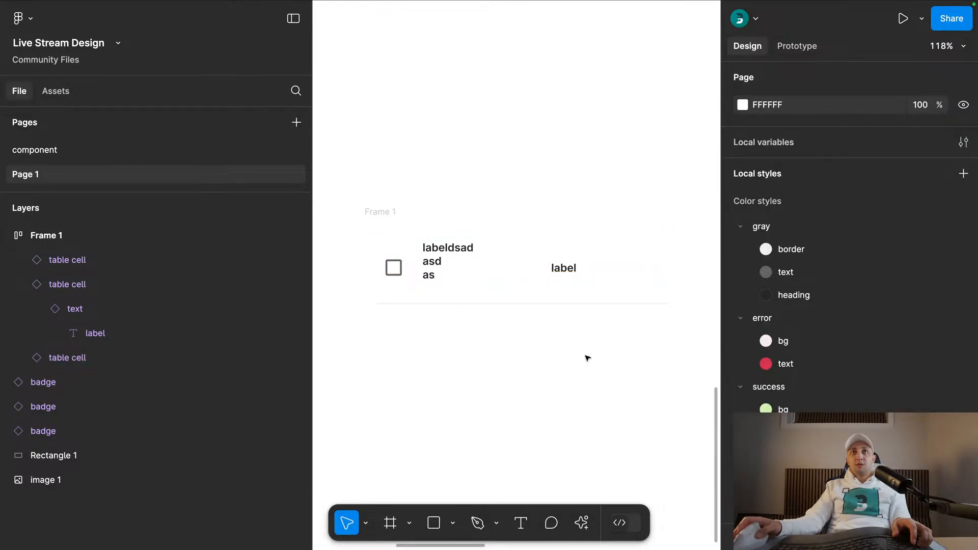
click(443, 276)
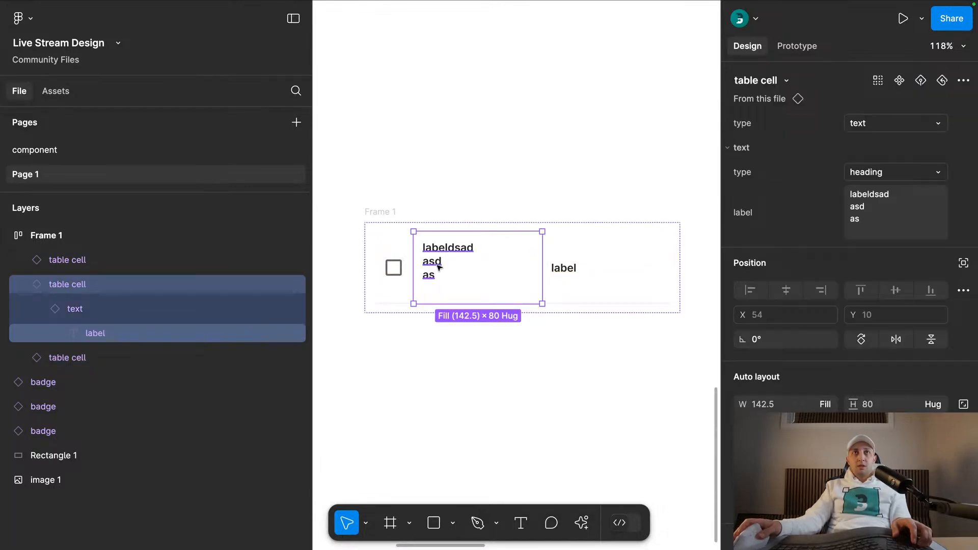
click(939, 405)
click(890, 423)
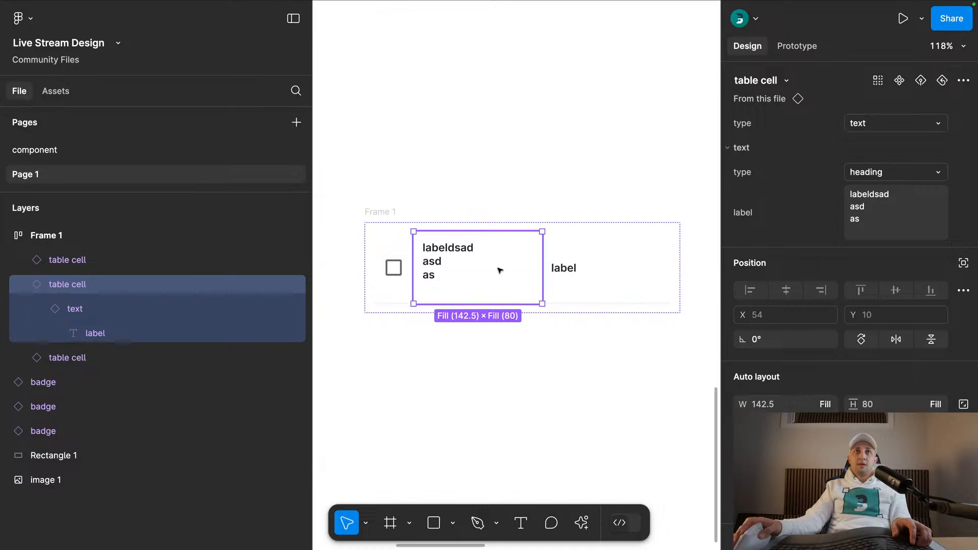
- Replace the extra test lines in the second cell's label with a longer filler text of several words
super+double_click(437, 265)
drag(438, 286, 460, 284)
key(super+x)
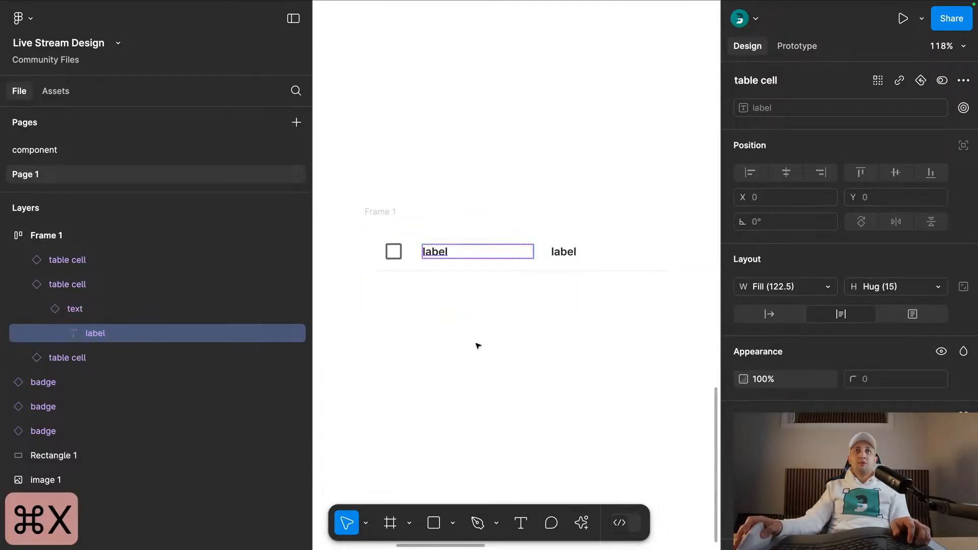
text(dsadsdsadsadsa dsa dsa dsa d sa)
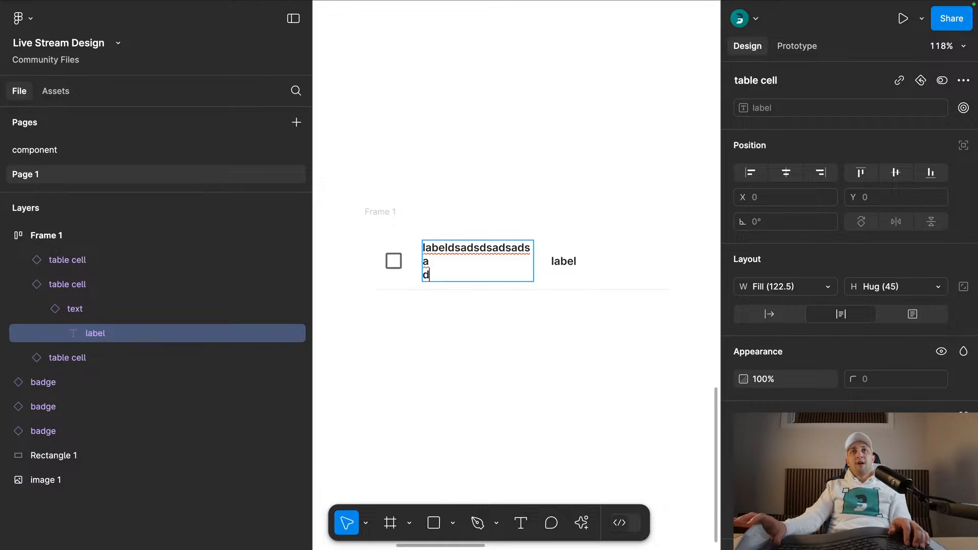
click(503, 384)
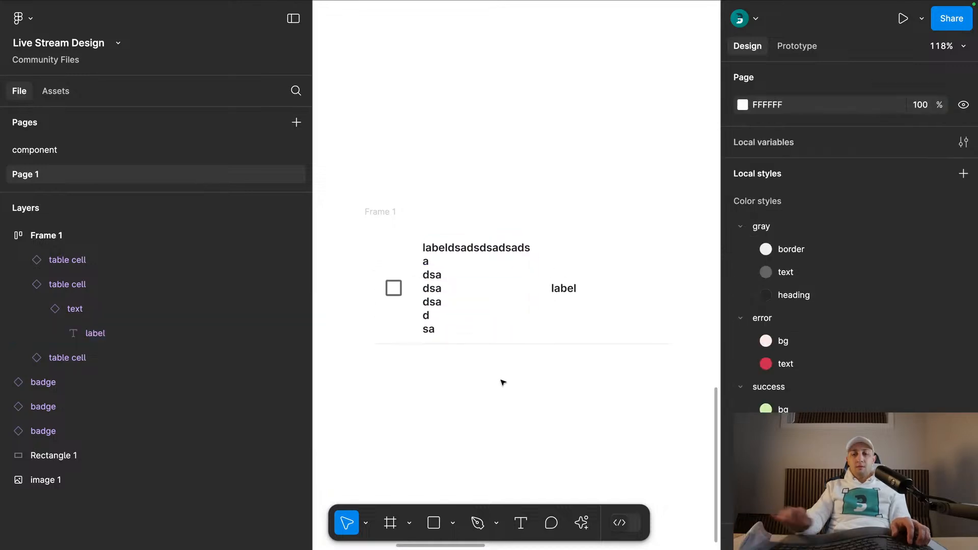
- With the interface hidden, shift the row frame slightly left and widen it to 500
key(super+period)
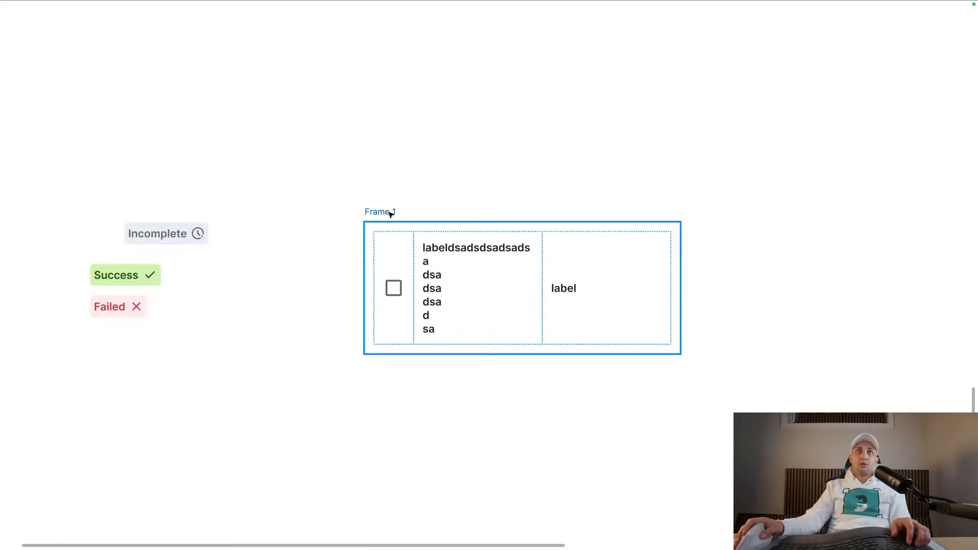
drag(390, 211, 347, 212)
drag(637, 240, 774, 240)
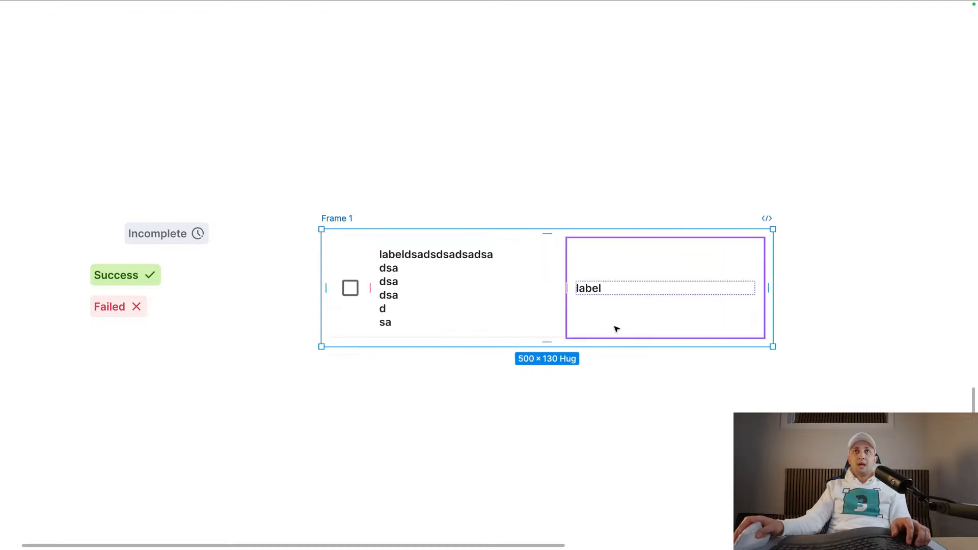
click(374, 398)
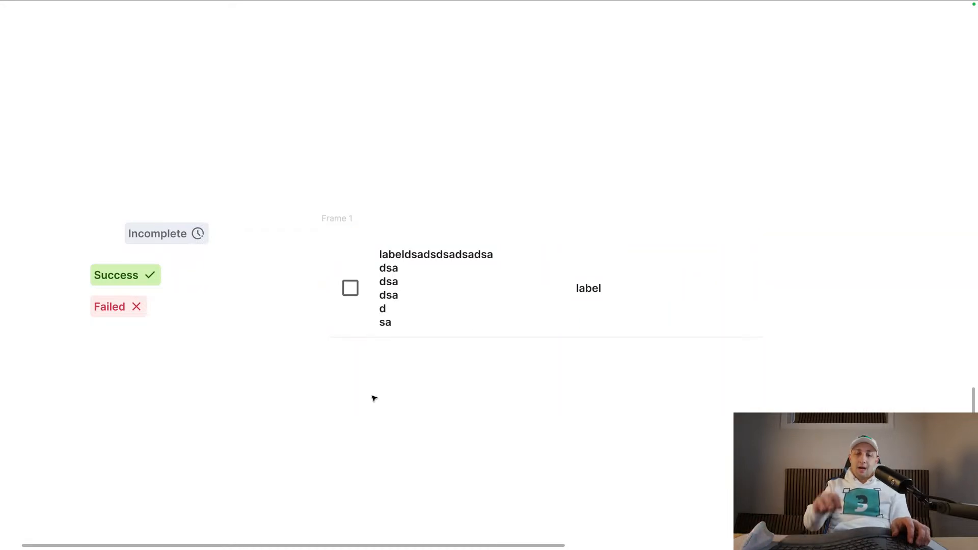
key(super+period)
- Remove the filler text from the second cell so that only "label" is left
double_click(433, 294)
double_click(414, 319)
drag(414, 319, 407, 255)
key(super+x)
scroll(421, 184, down, 5)
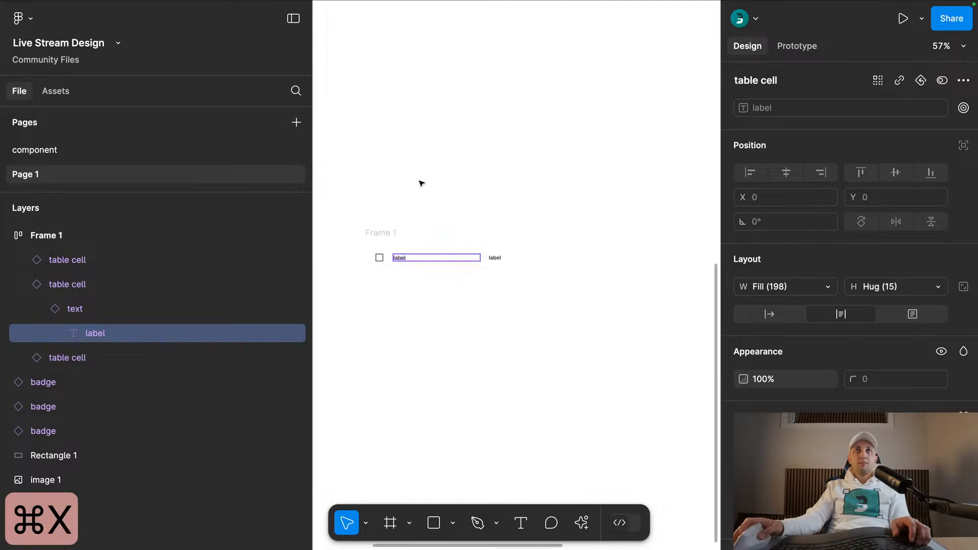
click(421, 184)
- Compare the row with the Transactions table columns and duplicate its last label cell three times
scroll(458, 305, up, 10)
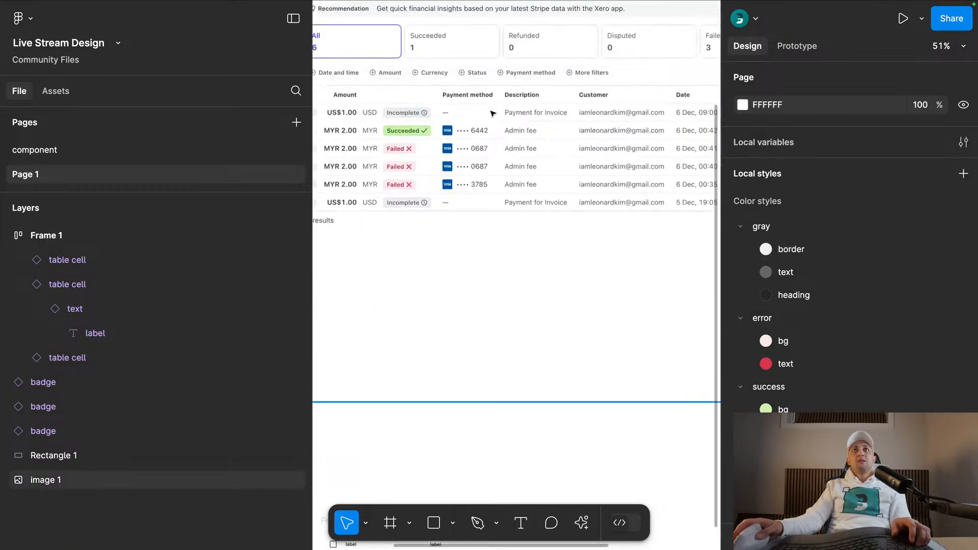
scroll(586, 98, down, 3)
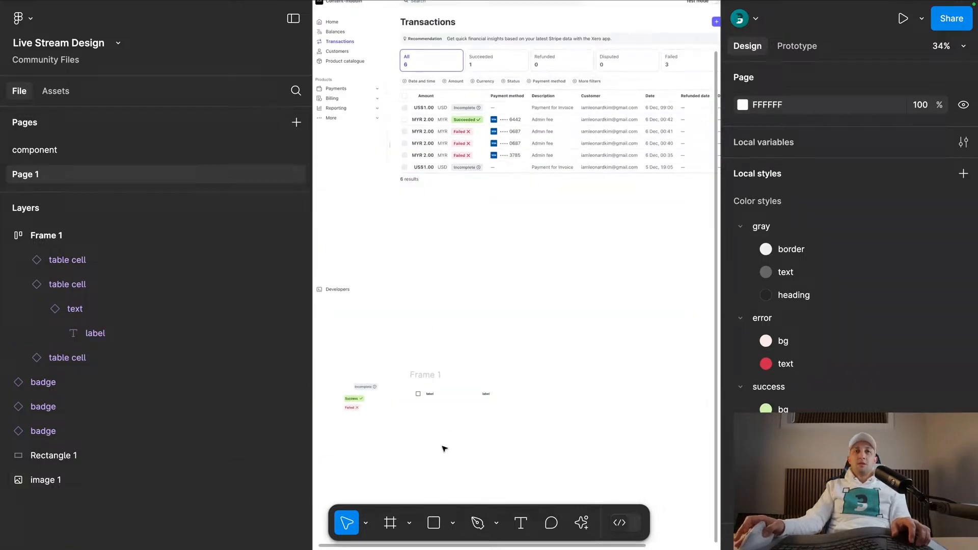
scroll(448, 408, up, 5)
click(492, 382)
scroll(530, 380, down, 3)
key(super+d)
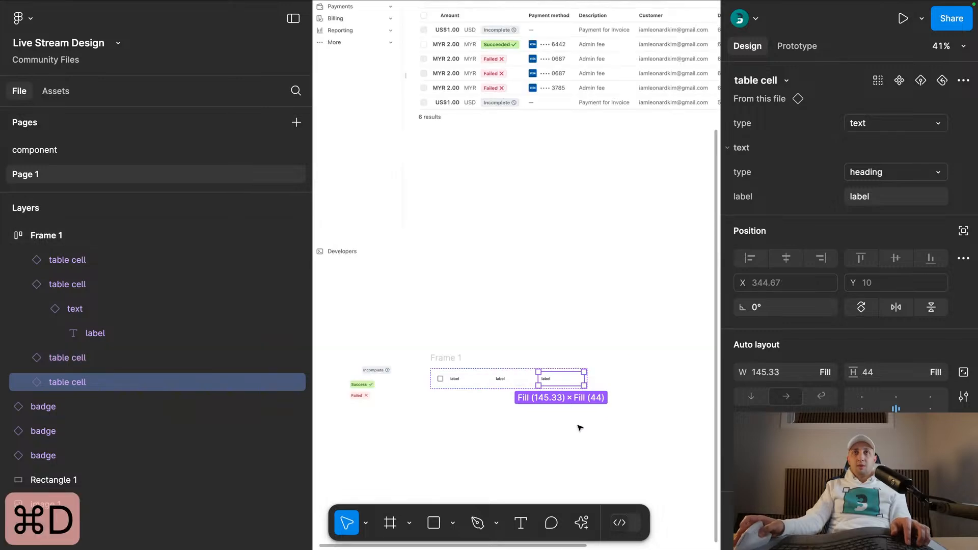
key(super+d)
key(super+d)
- Widen the row frame holding the checkbox and five label cells to 754
click(497, 348)
drag(513, 351, 456, 272)
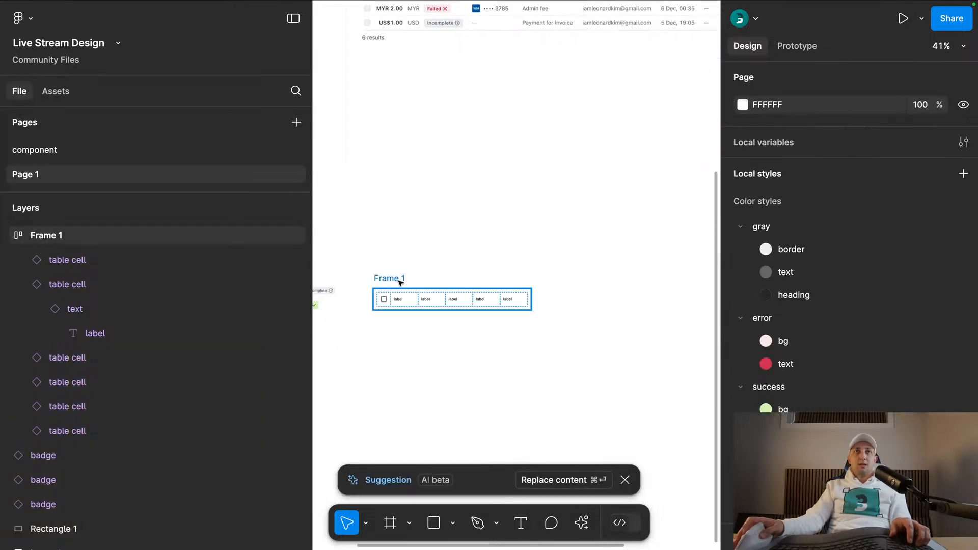
click(400, 280)
scroll(459, 295, up, 3)
drag(550, 297, 422, 339)
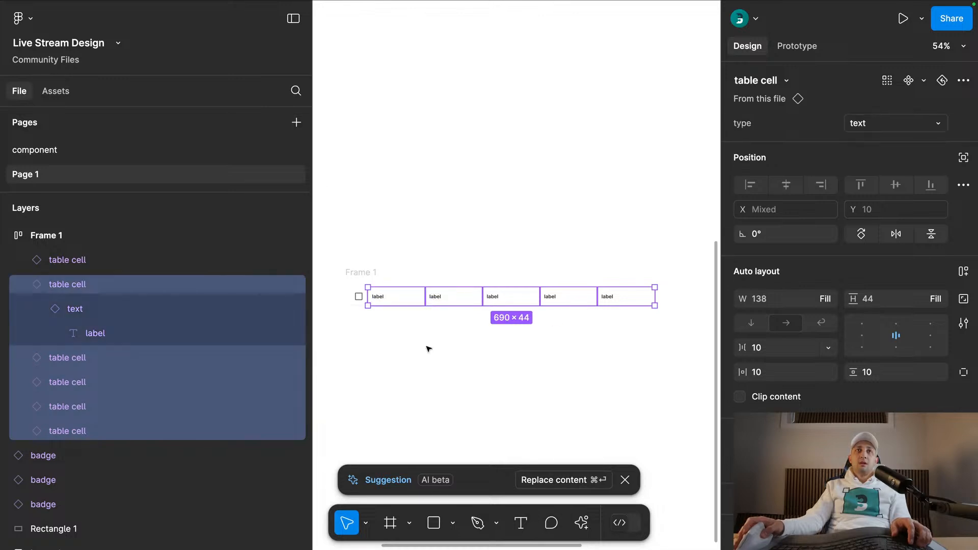
click(428, 348)
- Rename the frame holding the table cells to "row"
click(358, 273)
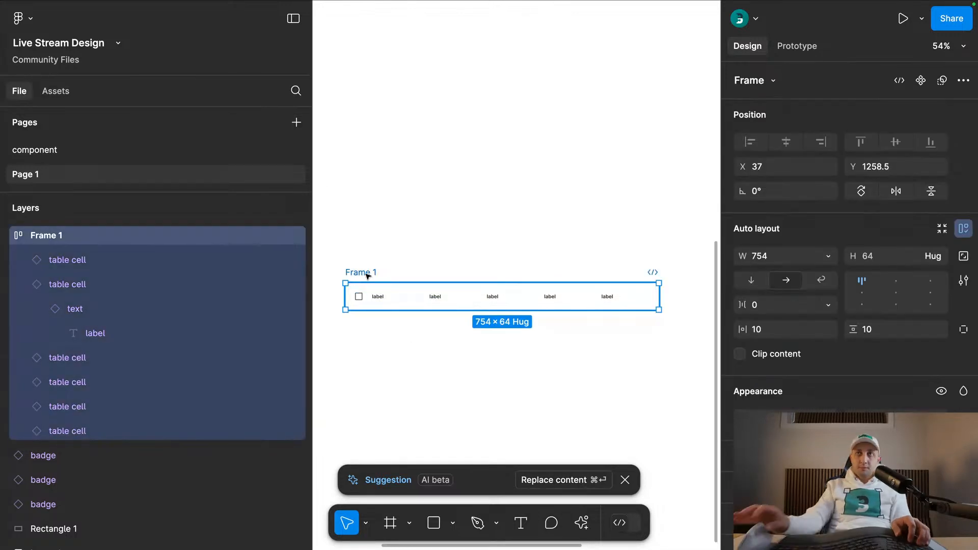
key(super+r)
text(row)
key(Return)
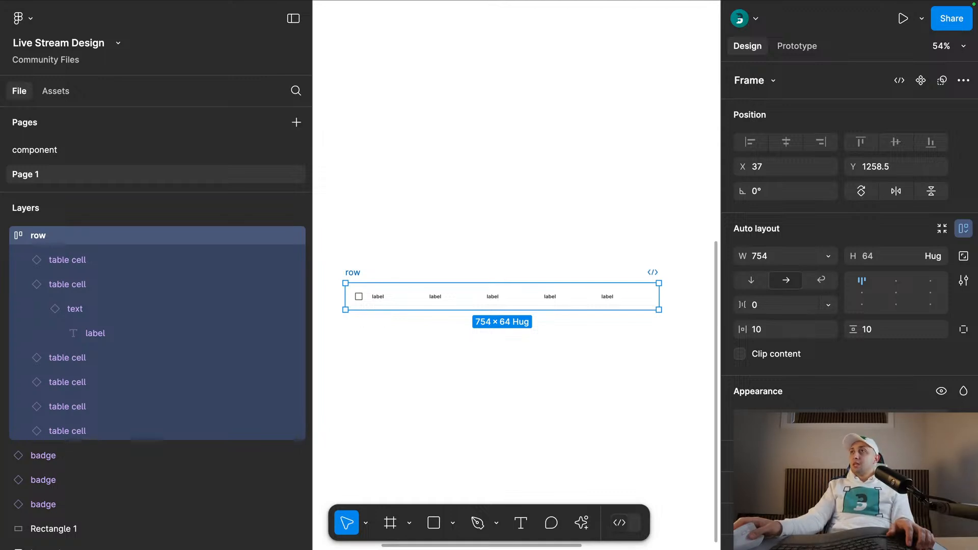
- Switch to the YouTube Ideas list in Notion and add the entry "responsive landing page in auto layout" below the first item
drag(977, 76, 253, 70)
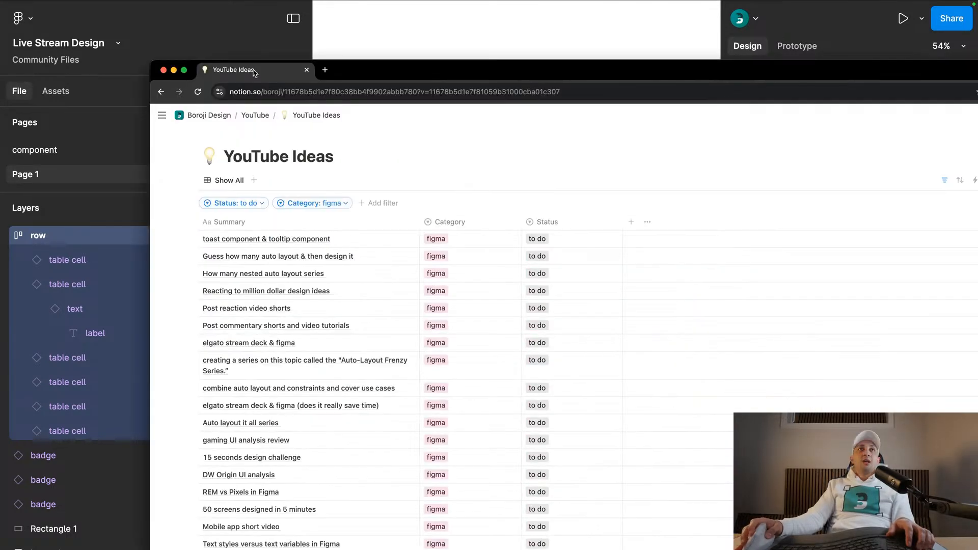
double_click(378, 71)
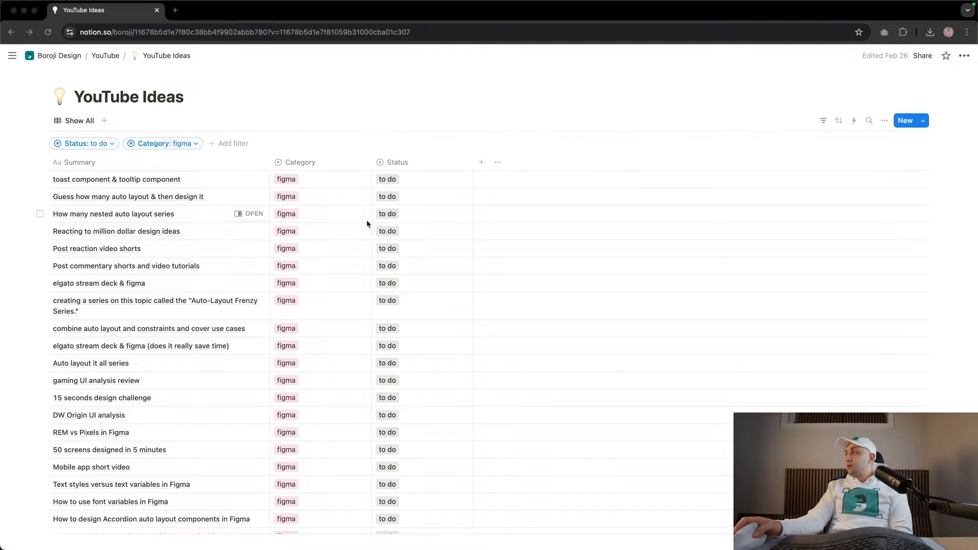
click(77, 164)
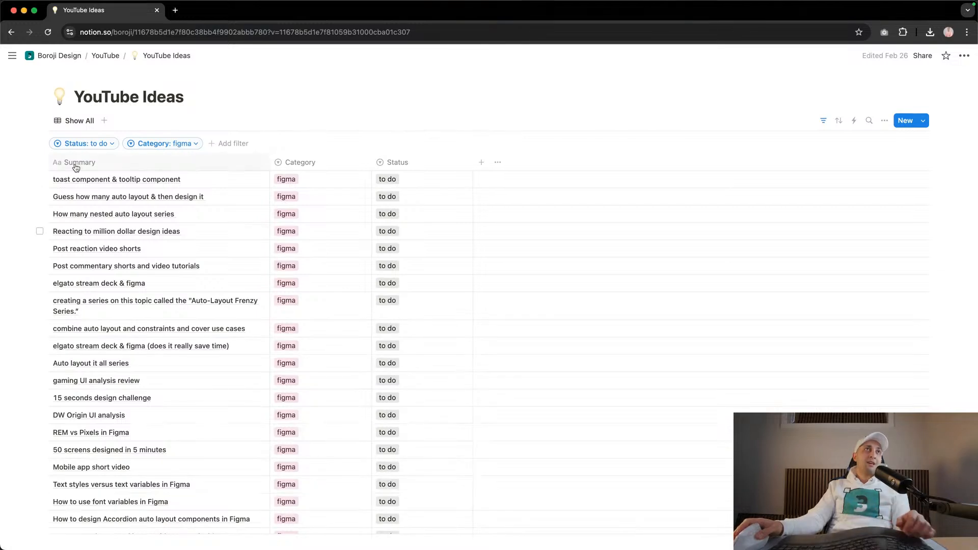
click(15, 179)
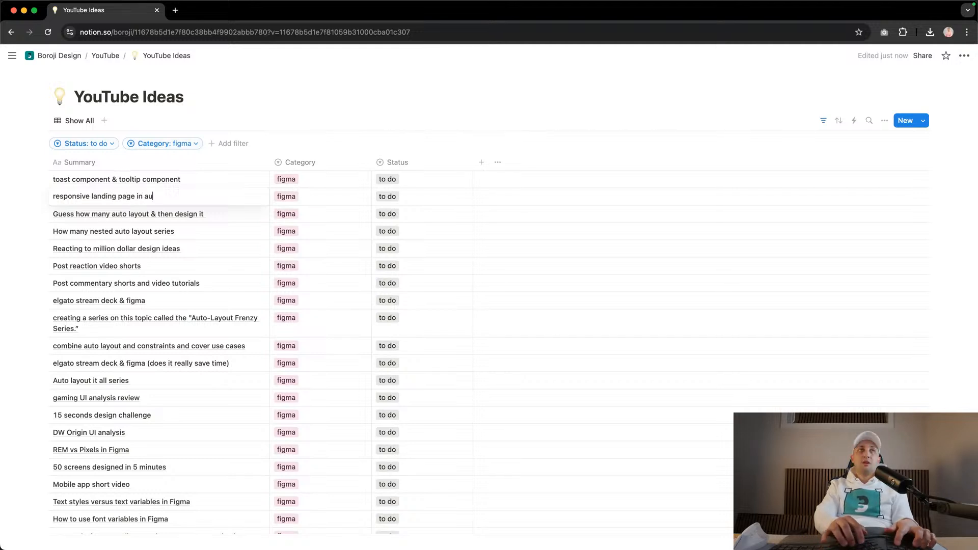
text(out)
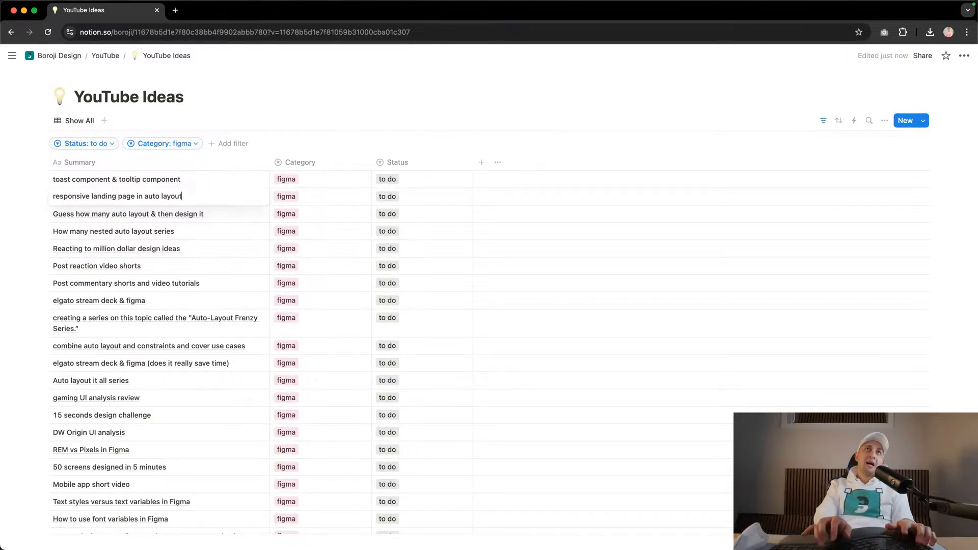
key(Return)
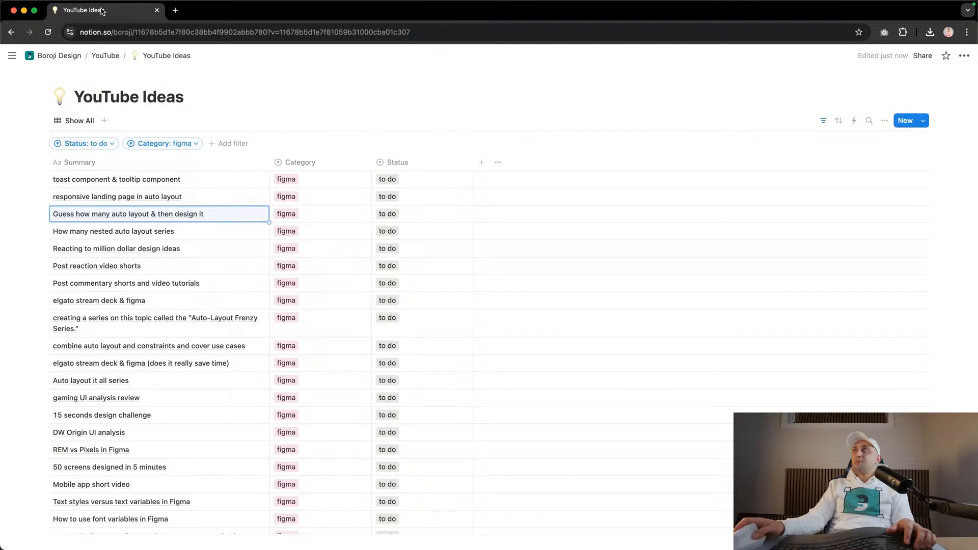
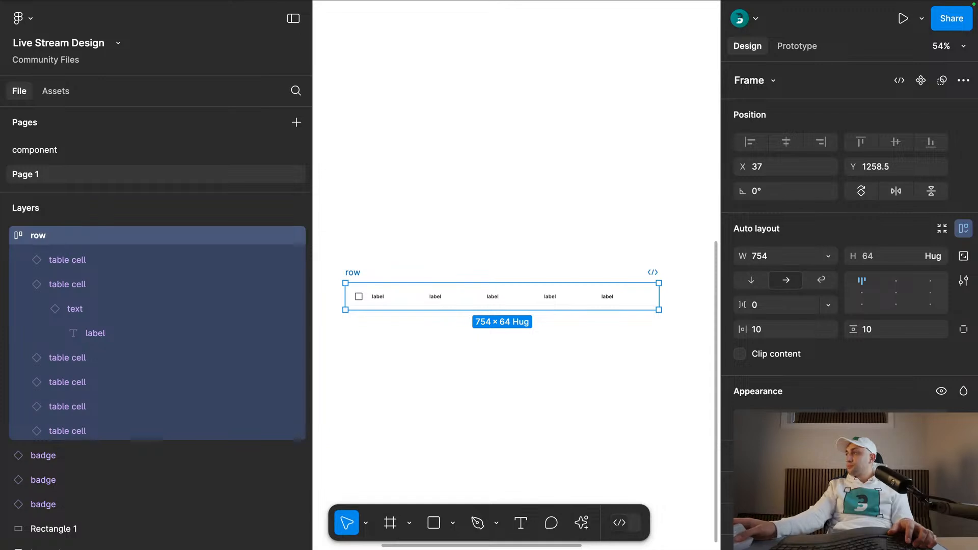
- Set the row frame's horizontal and vertical padding to 0
scroll(384, 252, down, 2)
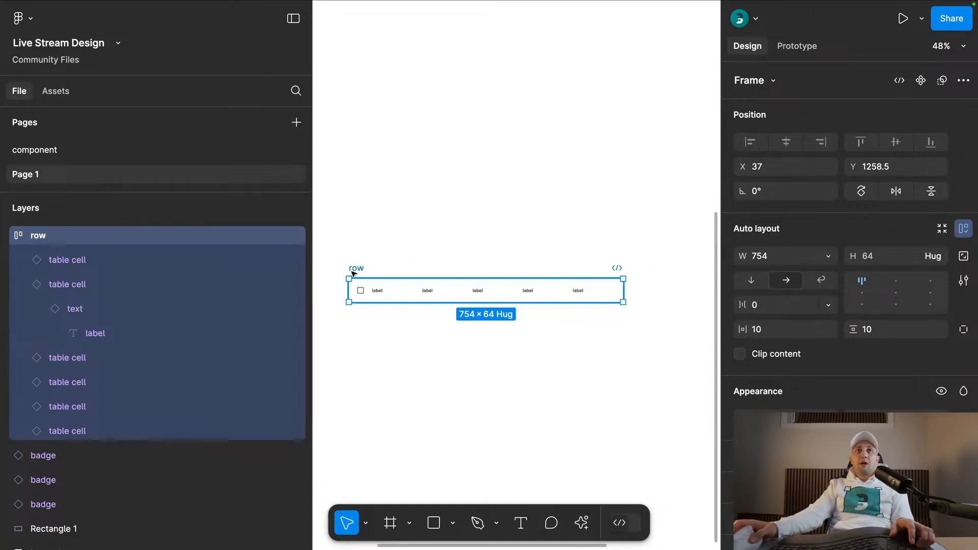
click(777, 327)
text(0)
key(Return)
click(452, 178)
- Move the row frame below the Transactions screenshot at X 67, Y 1124 and widen it to 1181
scroll(448, 177, down, 4)
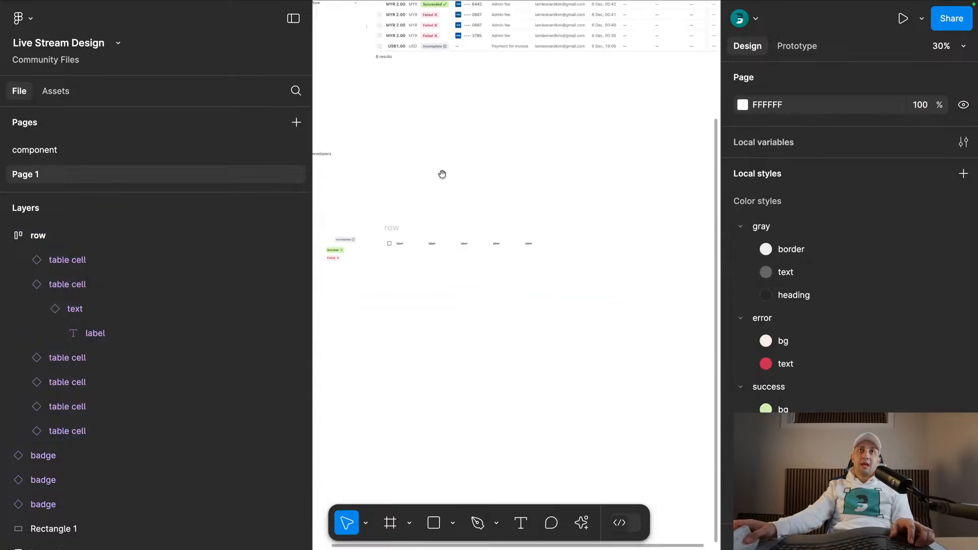
scroll(443, 177, up, 4)
drag(385, 334, 391, 274)
drag(554, 289, 650, 285)
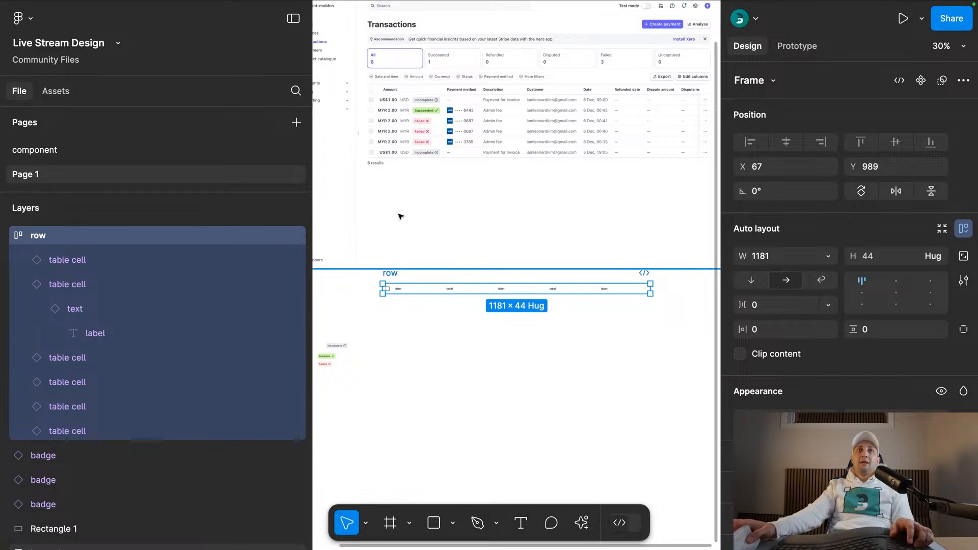
drag(390, 273, 390, 304)
click(434, 319)
shift+click(486, 321)
shift+click(534, 322)
shift+click(589, 322)
click(594, 363)
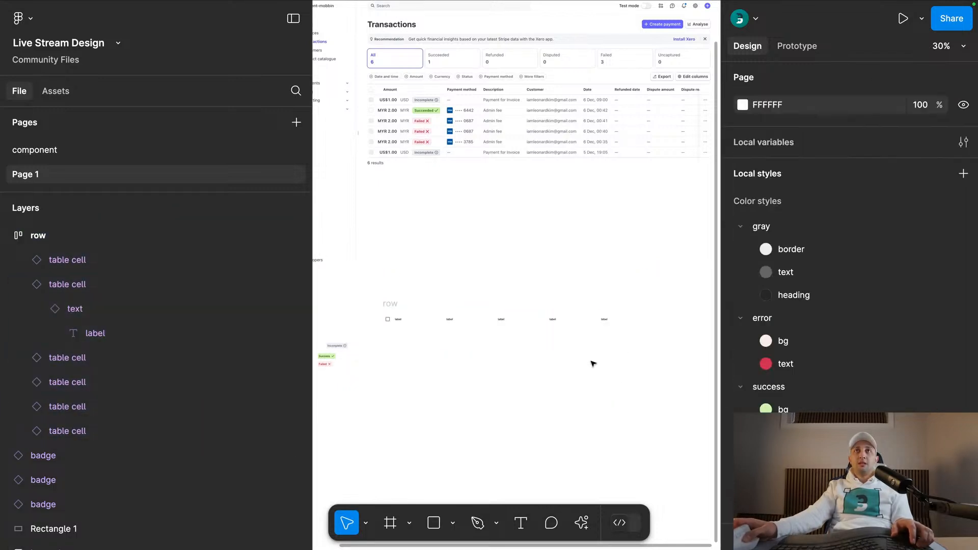
- Change the text of the first label cell after the checkbox to "Payment Method"
scroll(588, 321, up, 1)
double_click(607, 321)
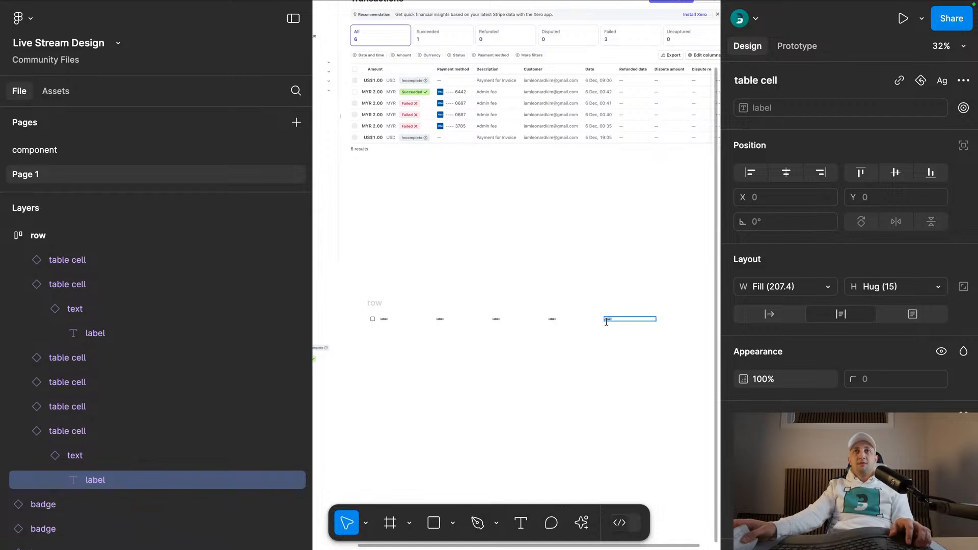
scroll(380, 306, up, 3)
double_click(387, 326)
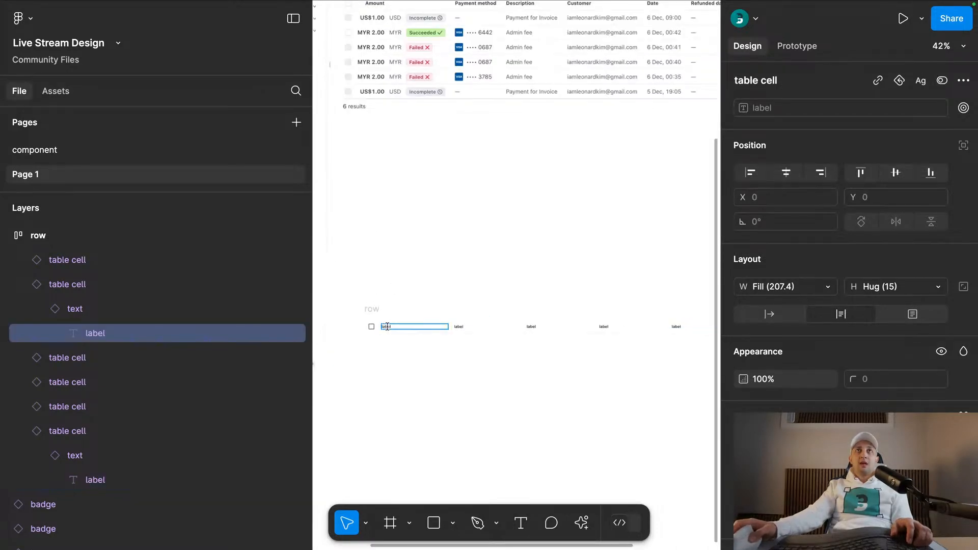
text(Paym)
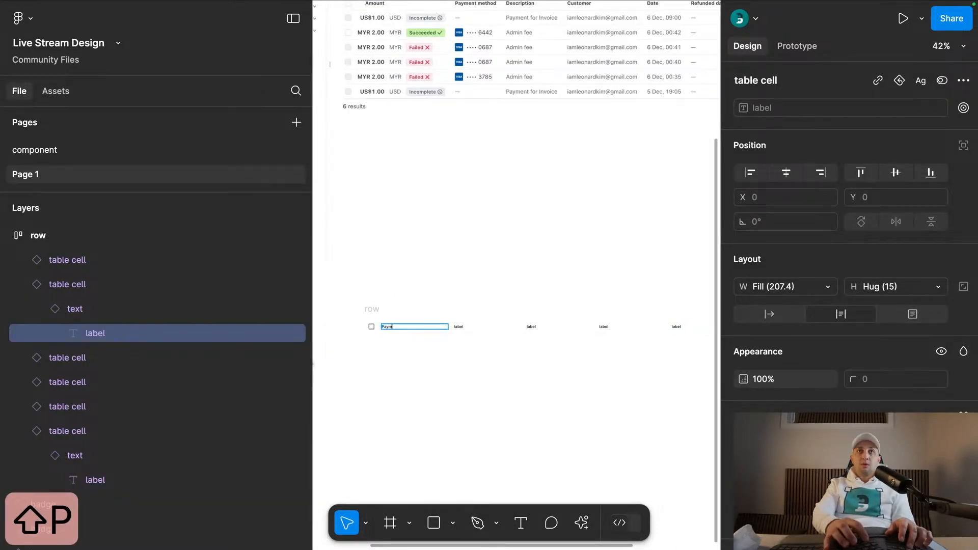
text(ent Method)
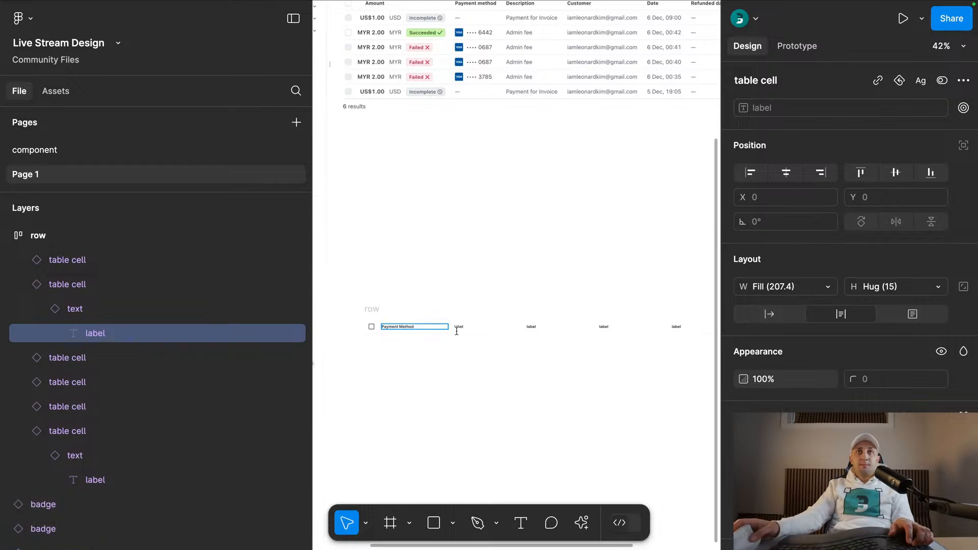
- Set the label of the cell after Payment Method to "Product Description"
click(487, 327)
click(887, 195)
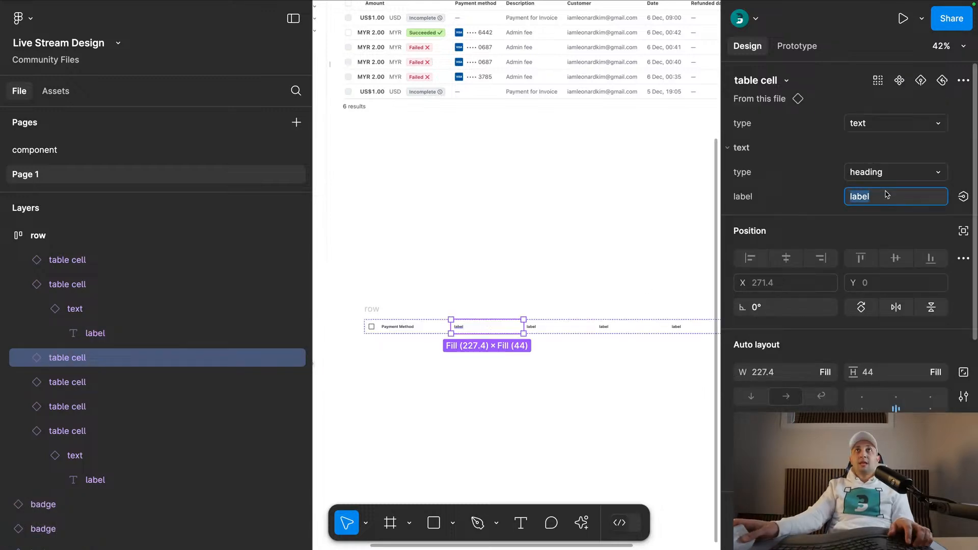
text(Descrip)
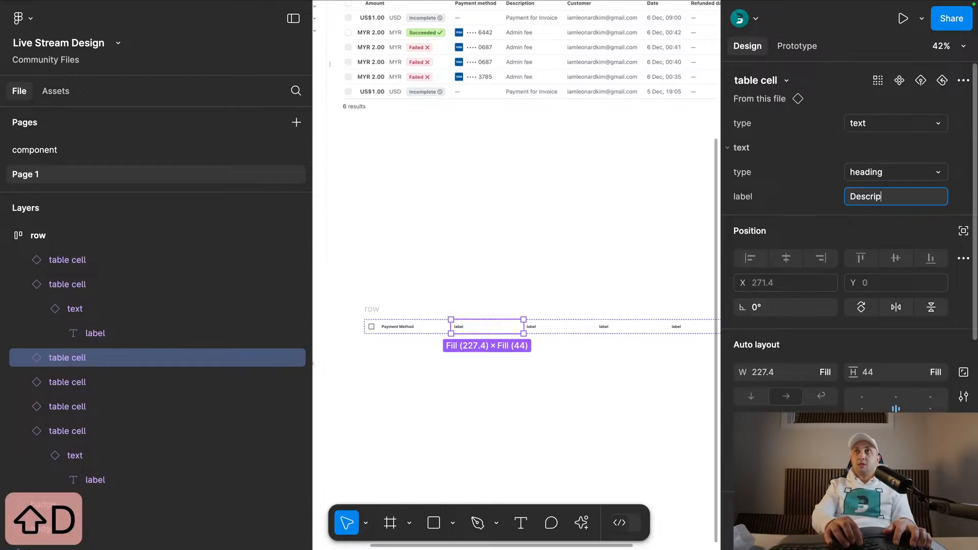
text(tion)
key(Return)
click(852, 200)
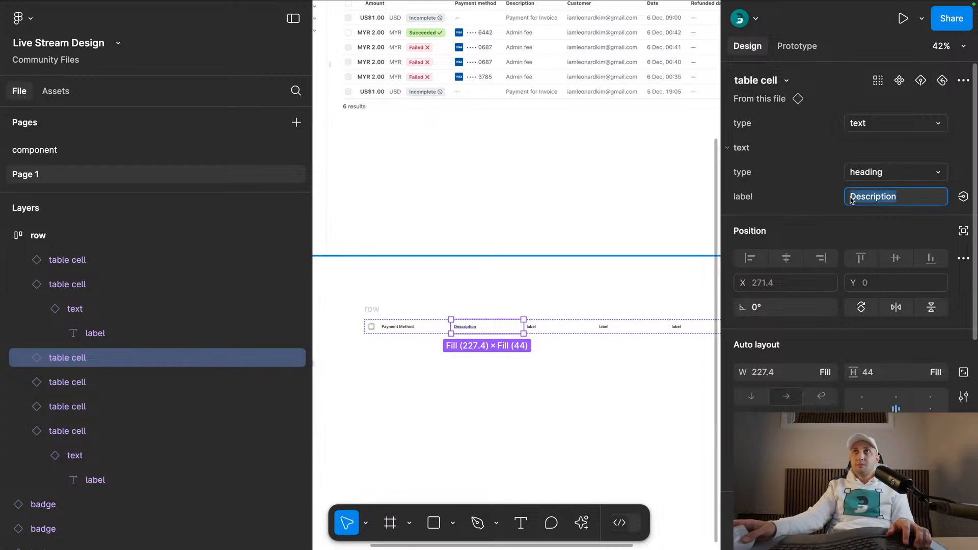
click(851, 201)
text(Product)
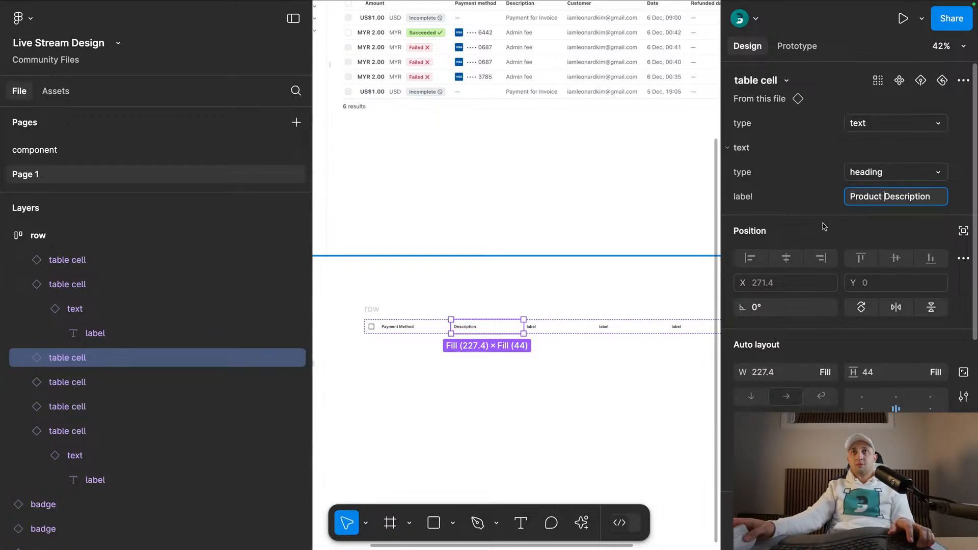
- Set the label of the cell after Product Description to "Customer"
click(556, 329)
click(880, 198)
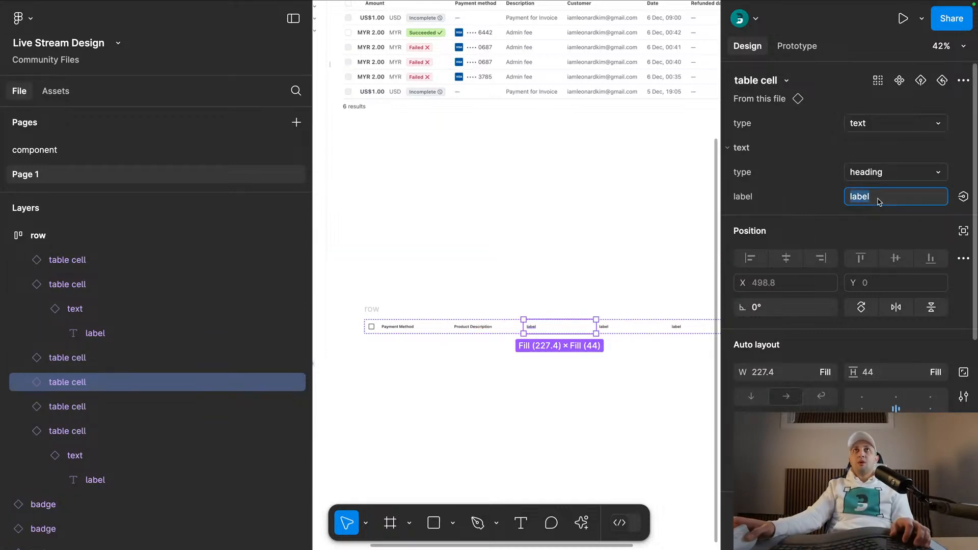
text(Customer)
key(Return)
- Set the label of the cell after Customer to "Date"
click(631, 327)
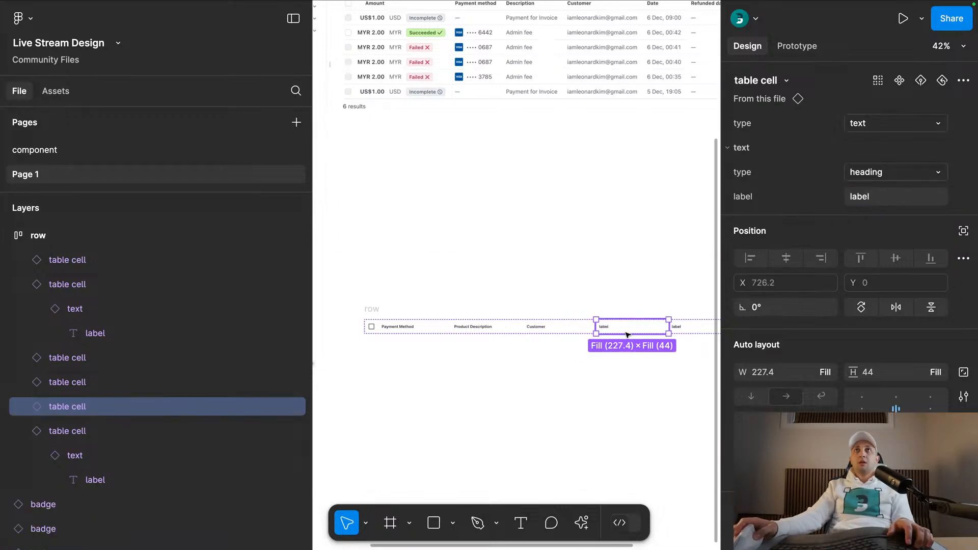
click(867, 198)
text(Date)
key(Return)
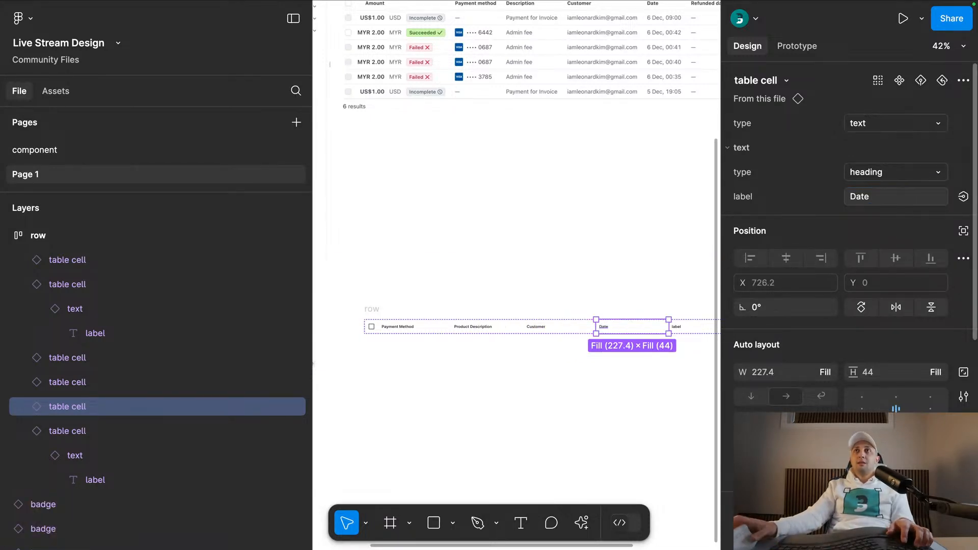
- Set the label of the last cell in the row to "Dispute Amount"
click(670, 365)
drag(672, 368, 527, 415)
click(573, 378)
click(875, 201)
text(Dispute Amount)
click(804, 191)
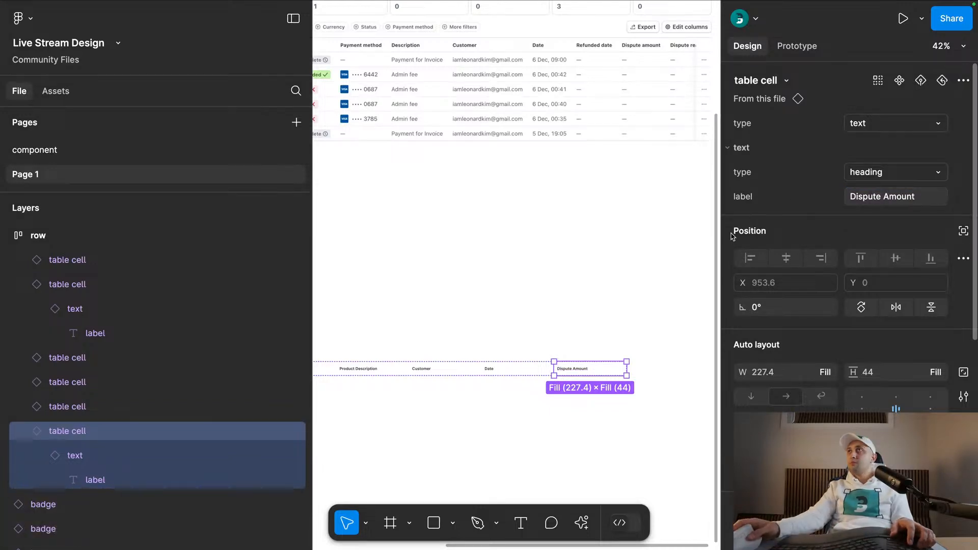
click(620, 319)
- Select the row frame and collapse all expanded layers
scroll(619, 320, down, 3)
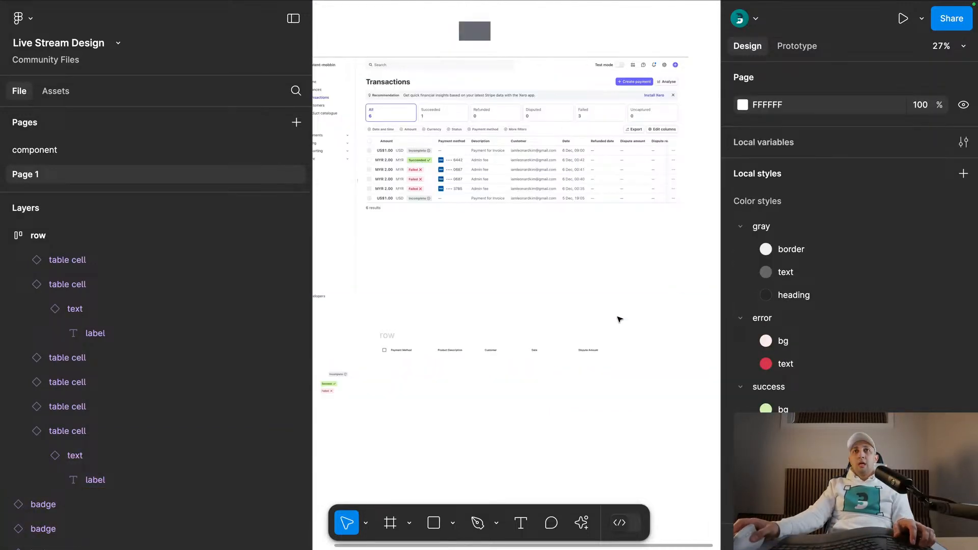
click(382, 335)
scroll(398, 366, up, 2)
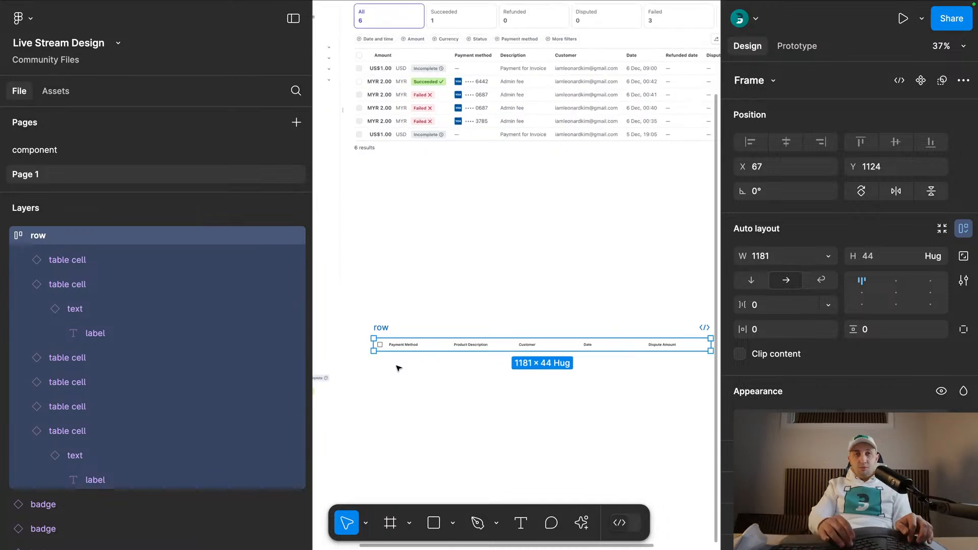
key(alt+l)
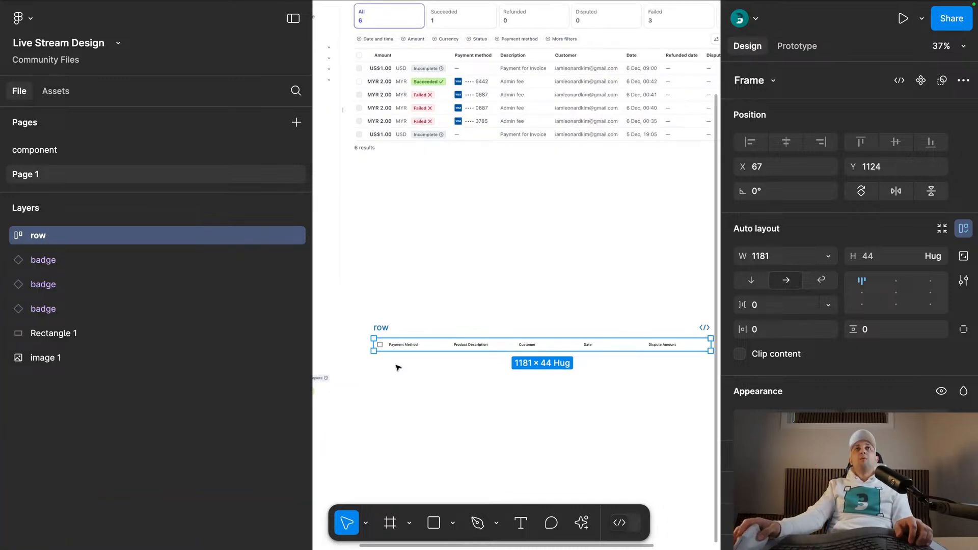
- Duplicate the Payment Method cell and label the cell right after the checkbox "Amount"
click(405, 345)
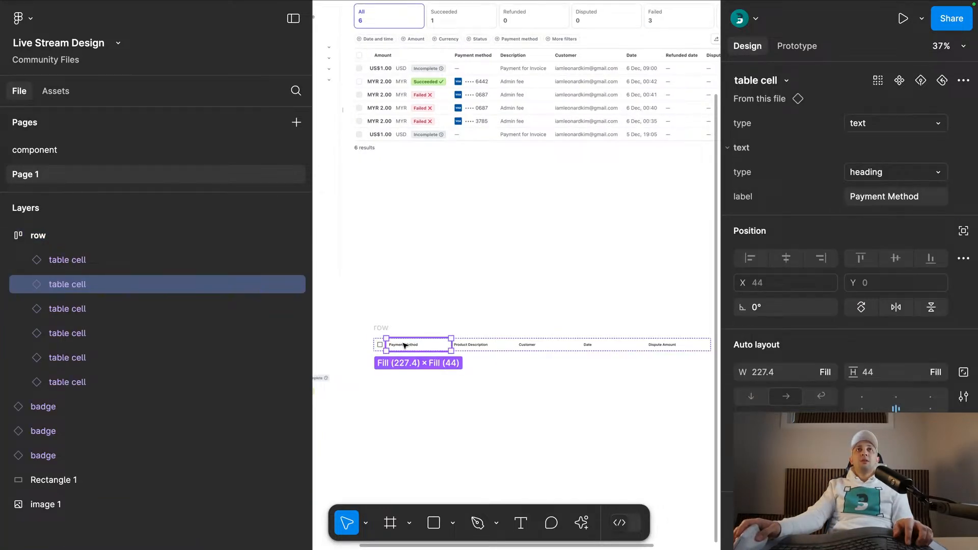
key(super+d)
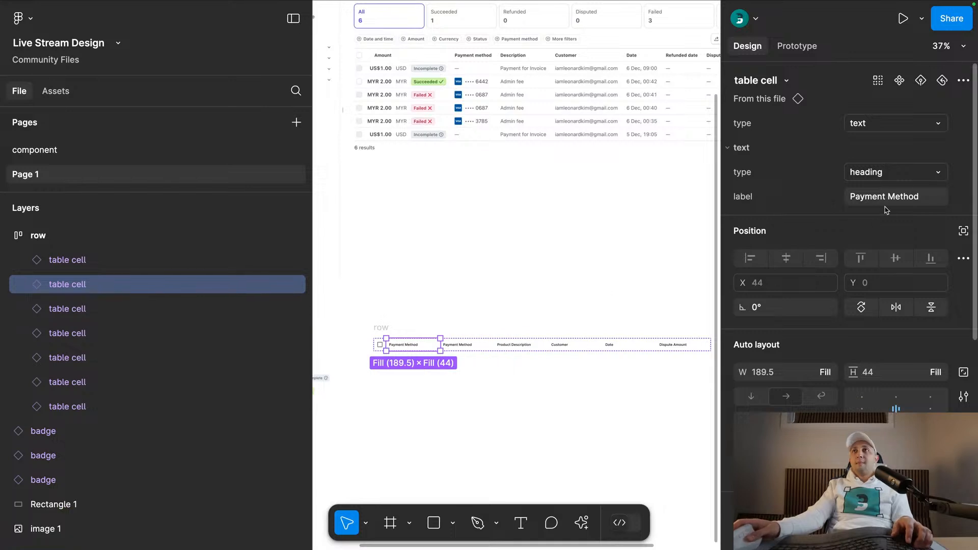
click(885, 200)
text(Amount)
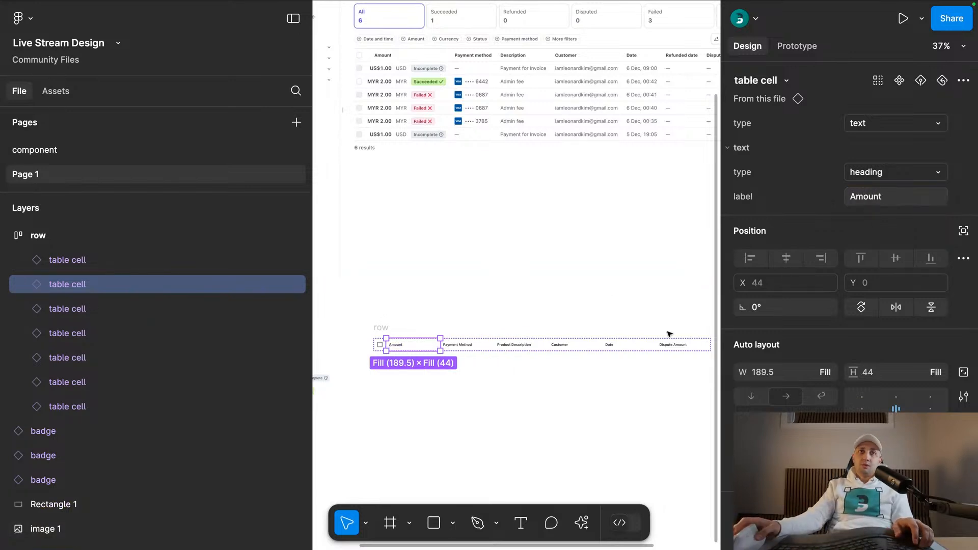
click(670, 335)
- Wrap the row in a vertical auto layout frame with zero padding and a gap of 0
click(381, 328)
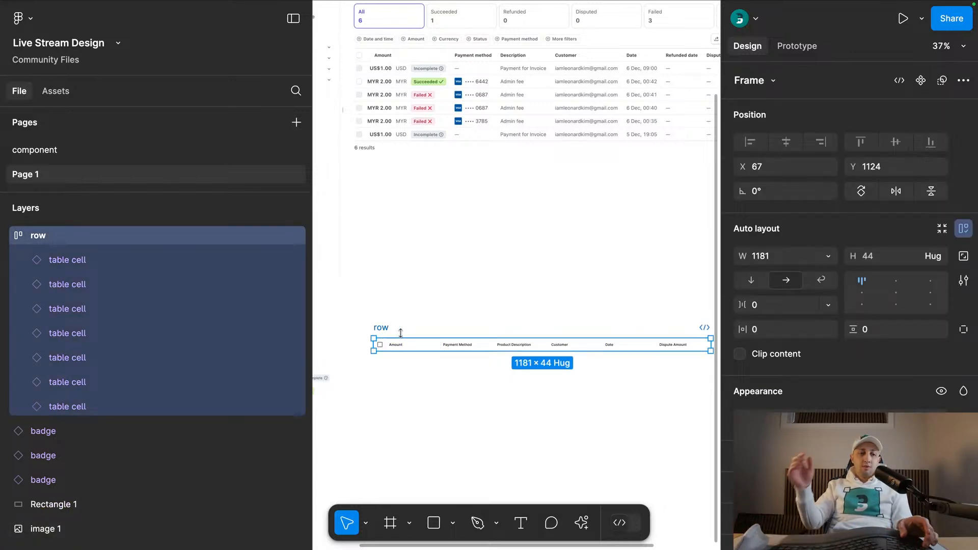
key(shift+a)
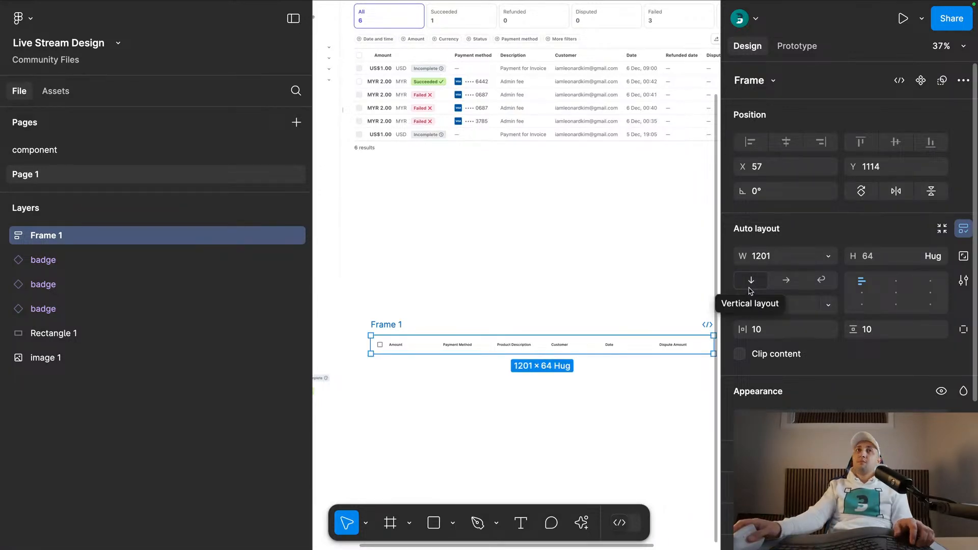
click(789, 329)
text(0)
key(Return)
click(778, 301)
text(0)
key(Return)
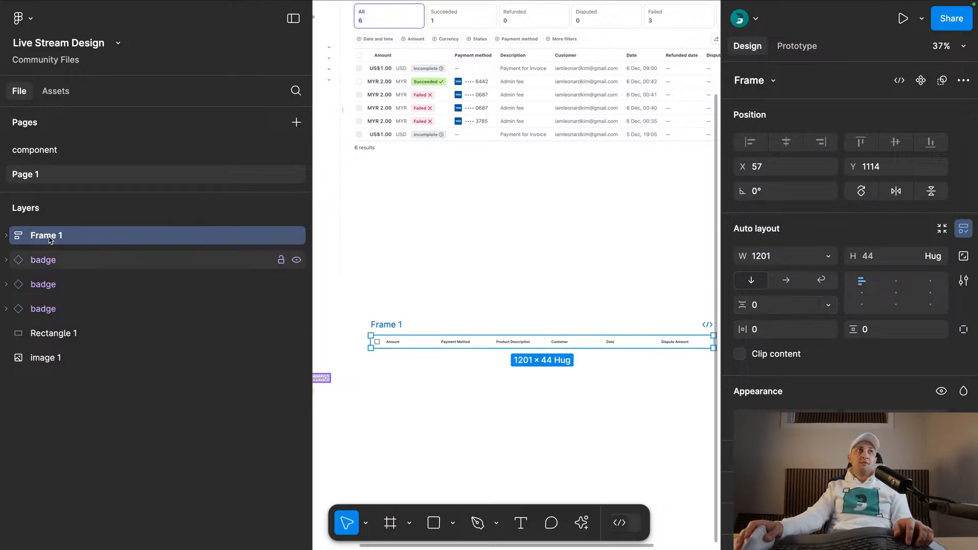
- Rename the new auto layout frame around the row to "table"
double_click(44, 236)
text(table)
key(Return)
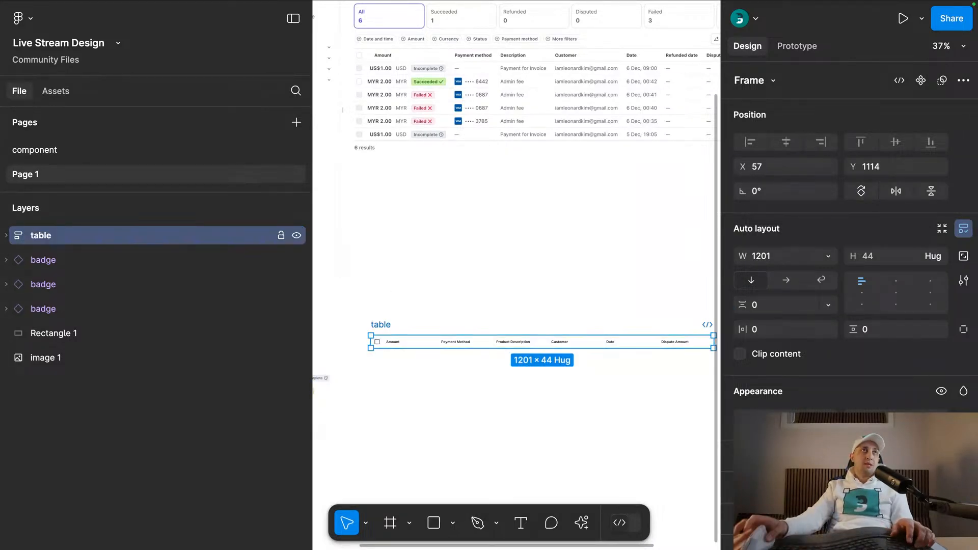
- Duplicate the header row inside the table frame
click(7, 235)
click(64, 266)
click(25, 261)
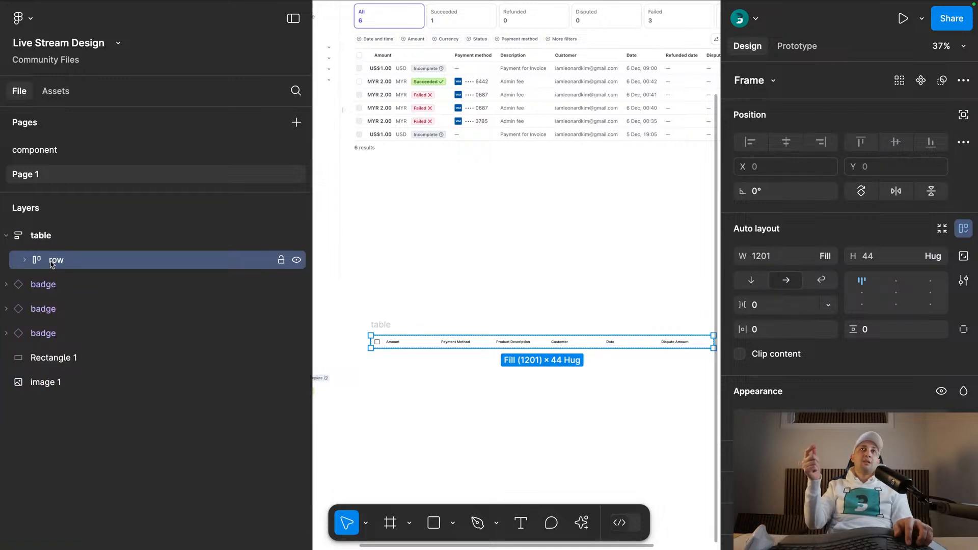
key(super+d)
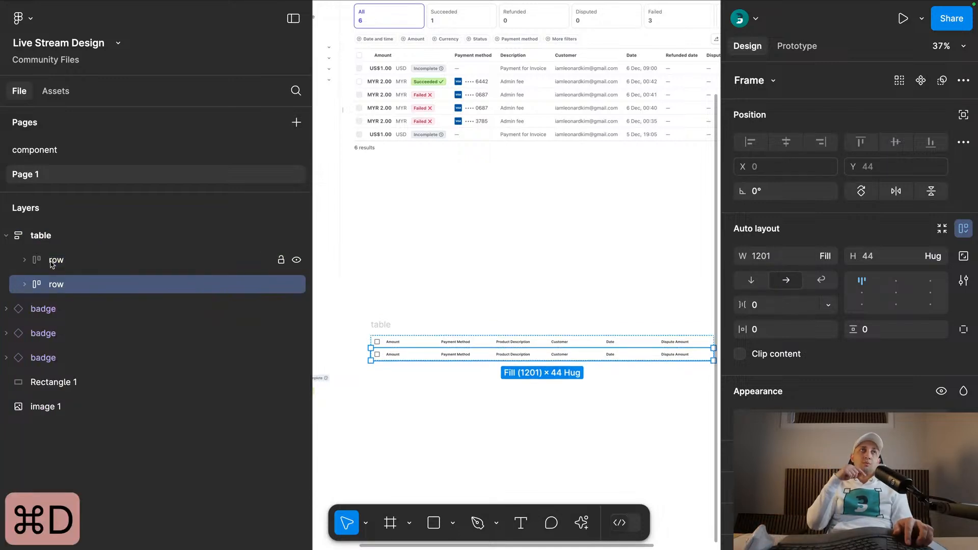
key(super+d)
key(super+d)
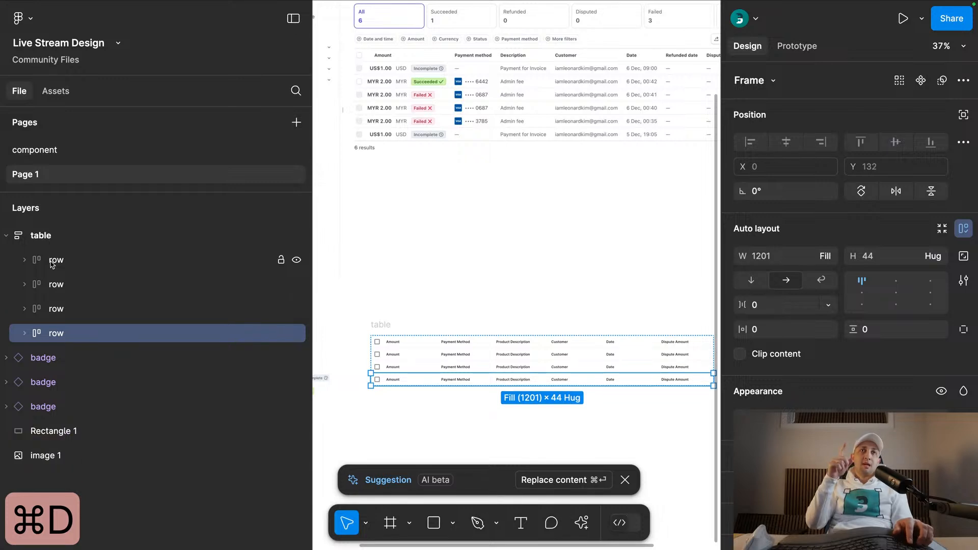
scroll(588, 443, down, 2)
scroll(561, 428, right, 2)
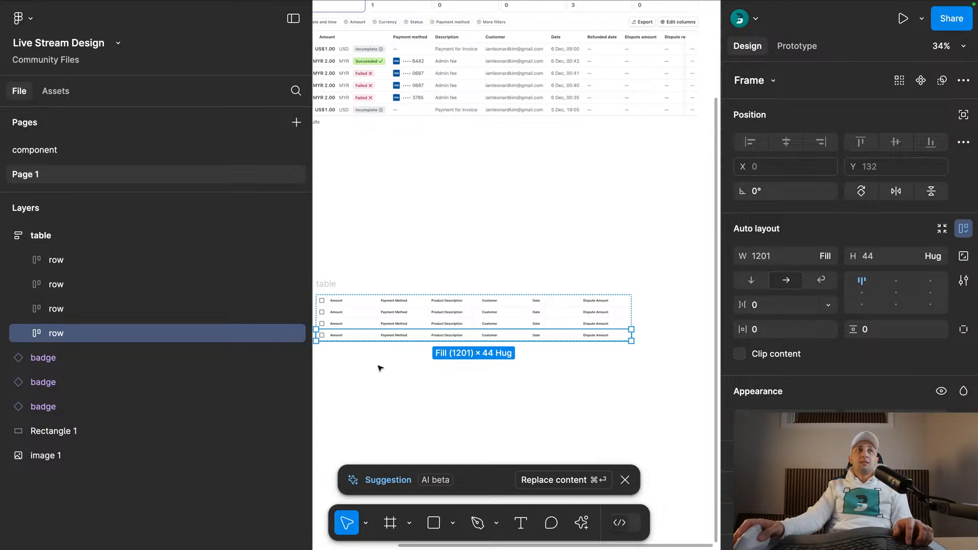
key(super+d)
key(super+d)
key(super+d)
key(super+d)
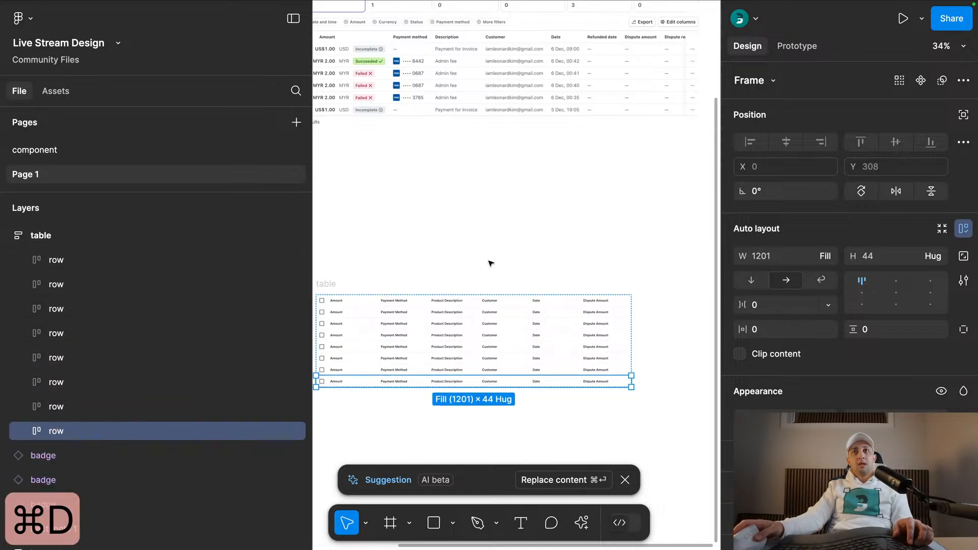
key(super+z)
key(super+z)
key(super+z)
key(super+z)
key(super+z)
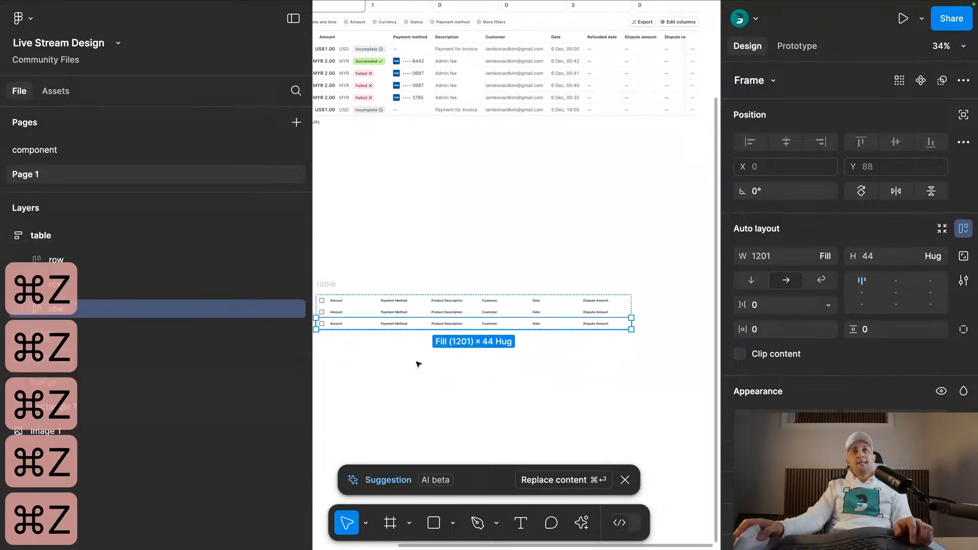
key(super+z)
double_click(404, 315)
shift+click(452, 315)
shift+click(508, 315)
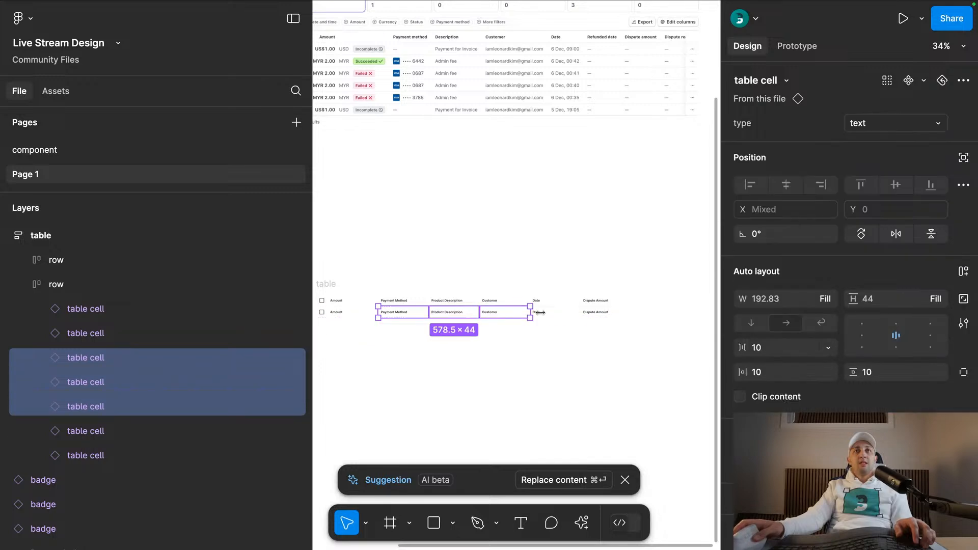
shift+click(555, 312)
shift+click(607, 312)
click(879, 123)
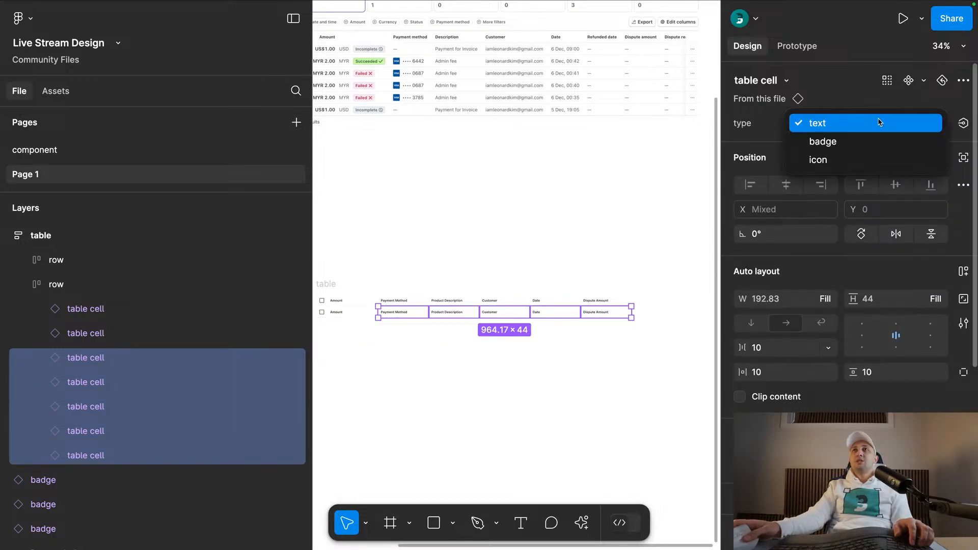
click(843, 104)
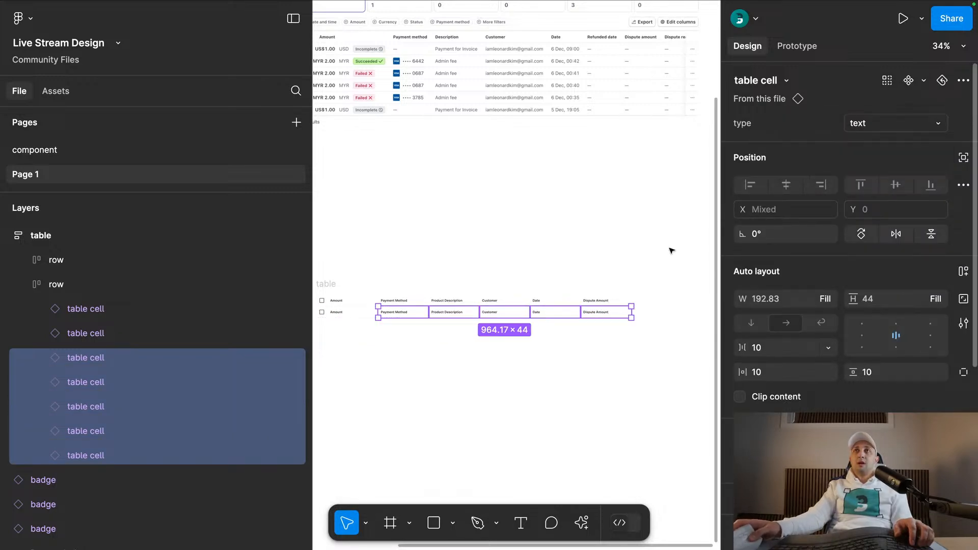
- Set the text type of the second row's Dispute Amount and Date cells to paragraph
click(617, 312)
click(886, 171)
click(841, 154)
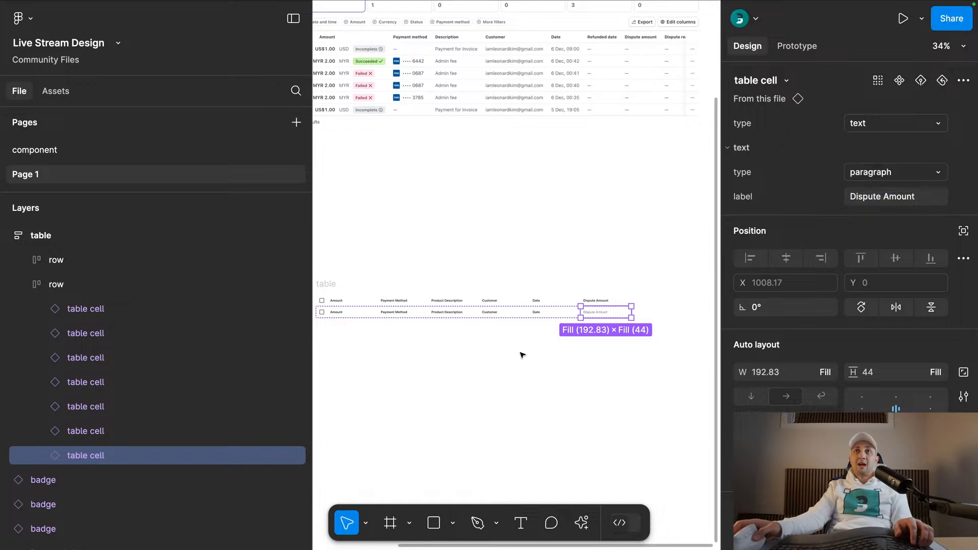
scroll(545, 327, up, 5)
click(568, 293)
click(854, 169)
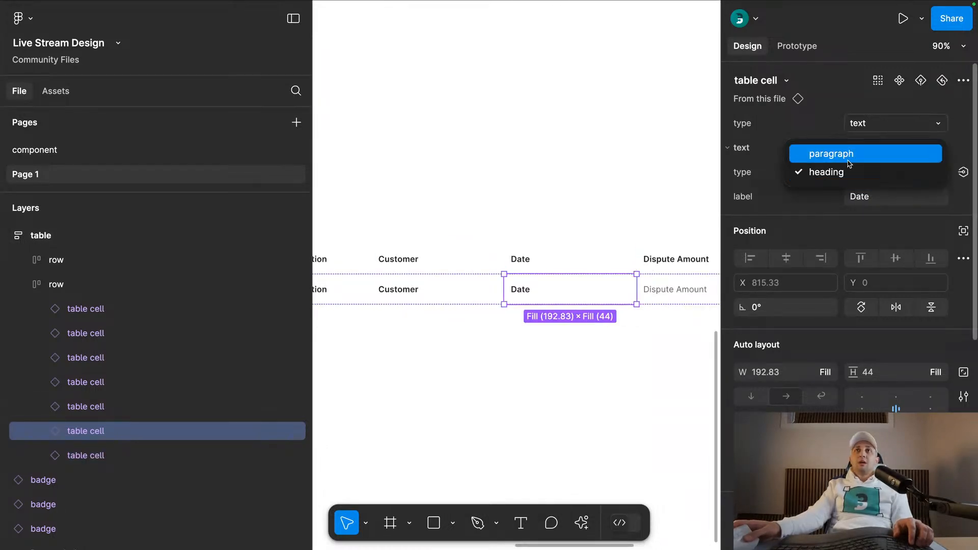
click(470, 203)
- Set the text type of the second row's Customer and Product Description cells to paragraph
scroll(549, 254, left, 3)
click(545, 262)
click(891, 171)
click(422, 270)
click(865, 174)
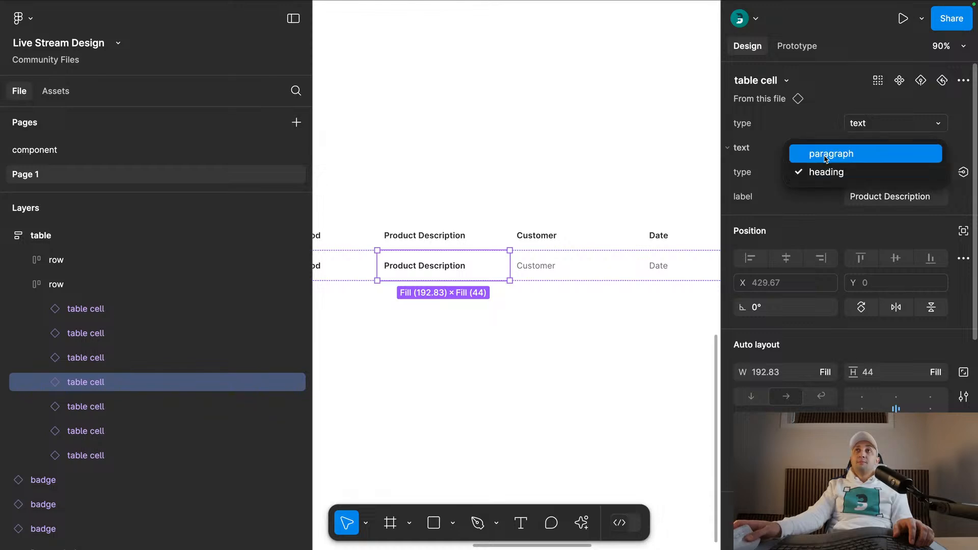
click(841, 154)
click(509, 159)
- Set the text type of the second row's Payment Method cell to paragraph
scroll(530, 214, left, 4)
click(479, 280)
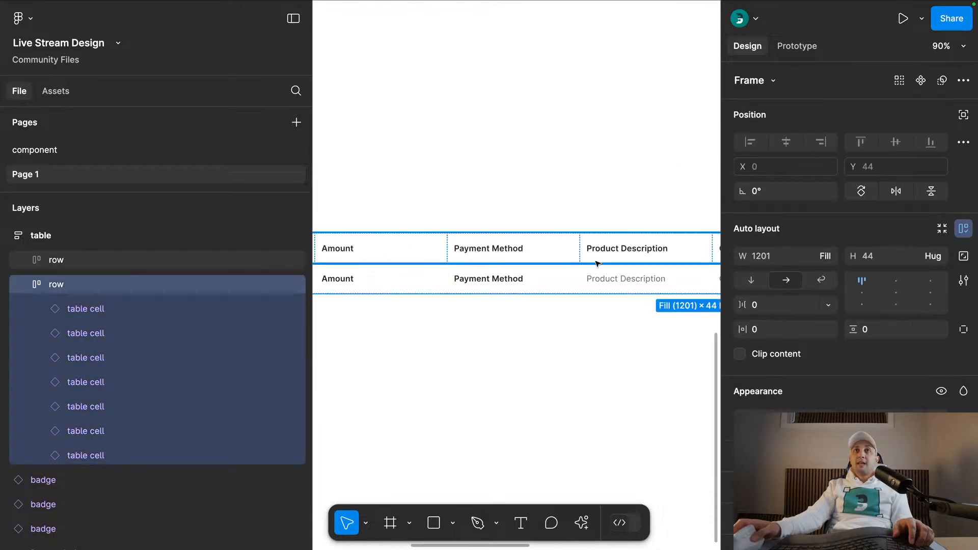
click(506, 281)
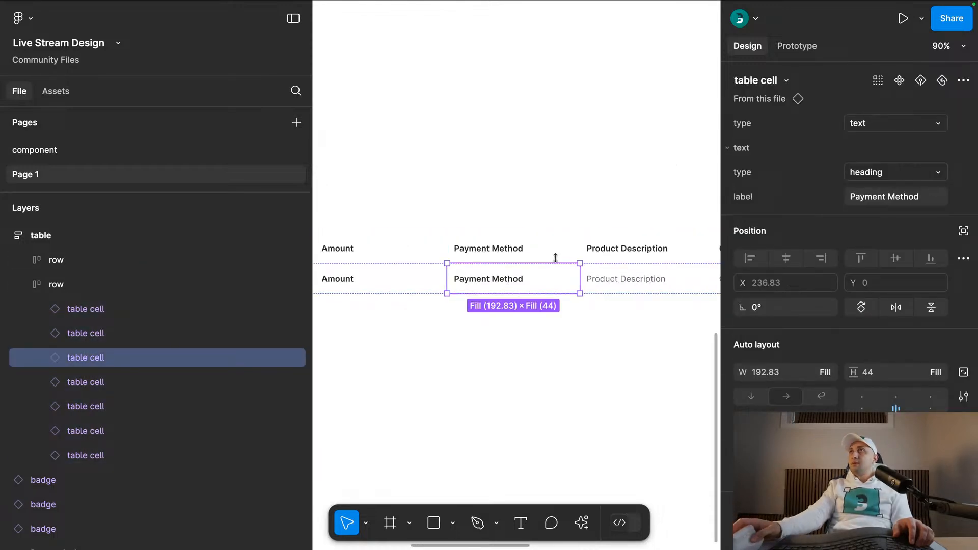
click(866, 172)
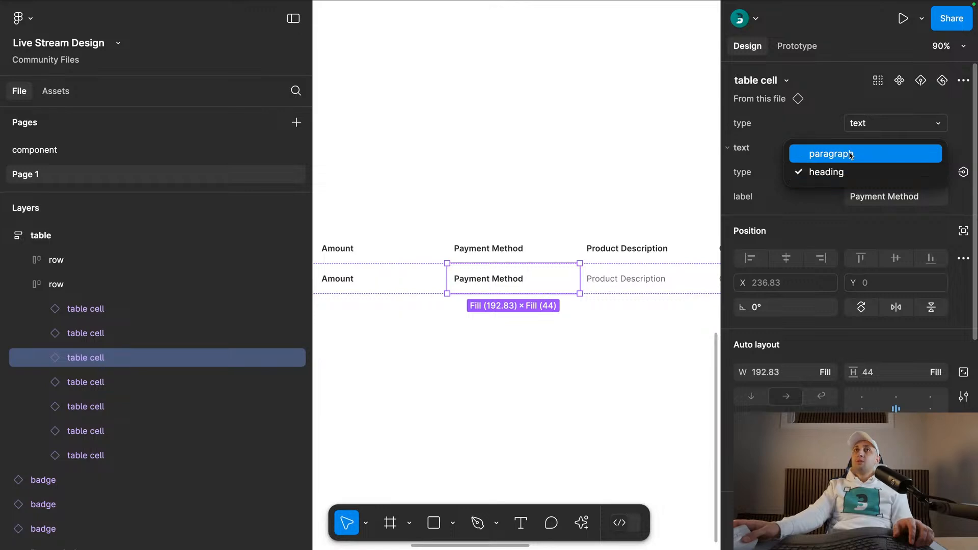
click(851, 155)
click(524, 192)
- Compare the table with the Transactions reference, and set the text type of the second row's Amount cell to paragraph
scroll(517, 188, down, 5)
drag(517, 188, 448, 388)
drag(451, 350, 511, 348)
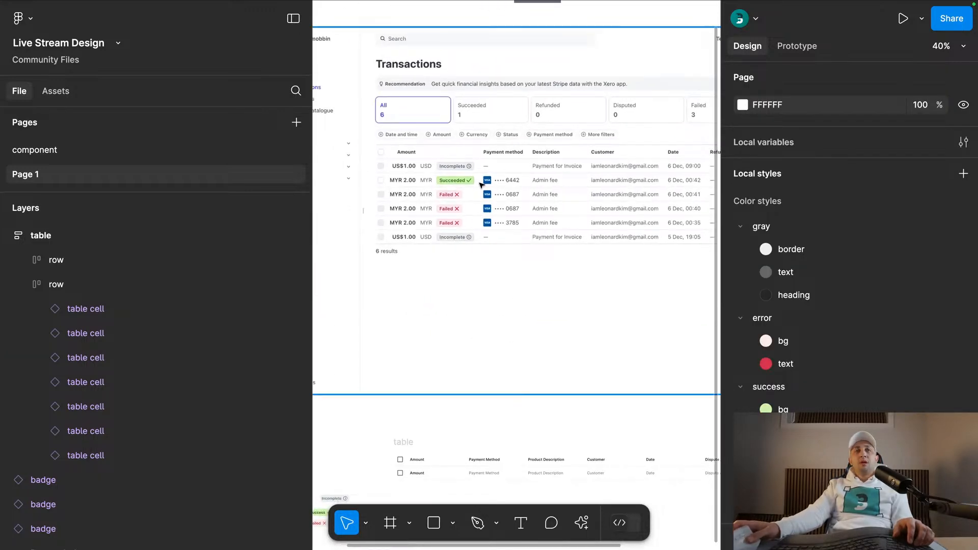
scroll(463, 332, down, 4)
scroll(408, 356, up, 3)
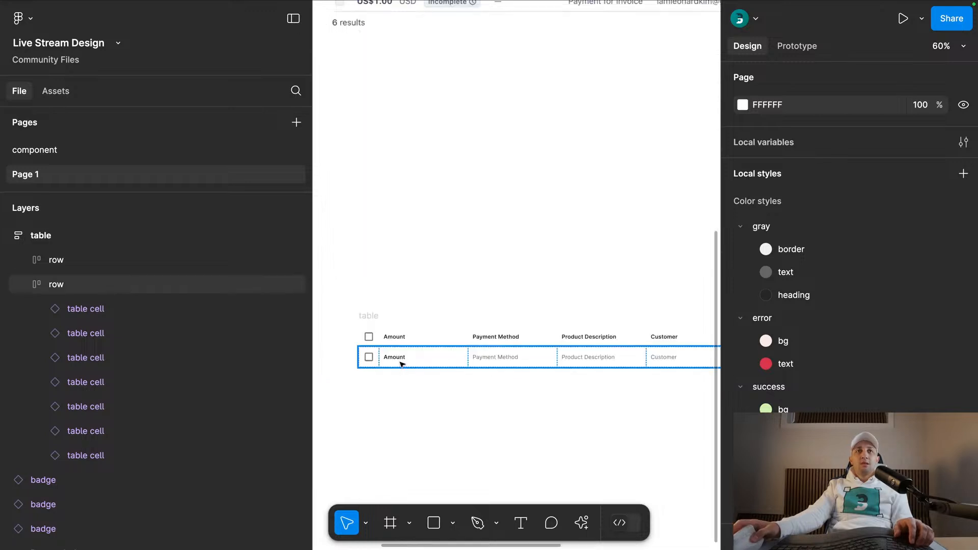
double_click(402, 363)
click(871, 174)
click(831, 154)
click(412, 338)
key(super+d)
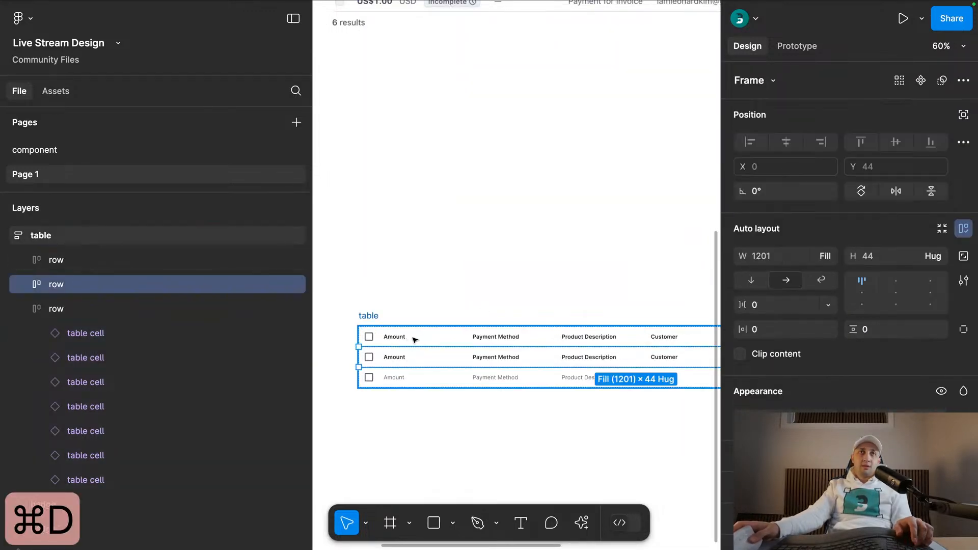
key(super+z)
- Duplicate the Amount cell in both the header row and the body row
double_click(413, 339)
key(super+d)
double_click(408, 357)
key(super+d)
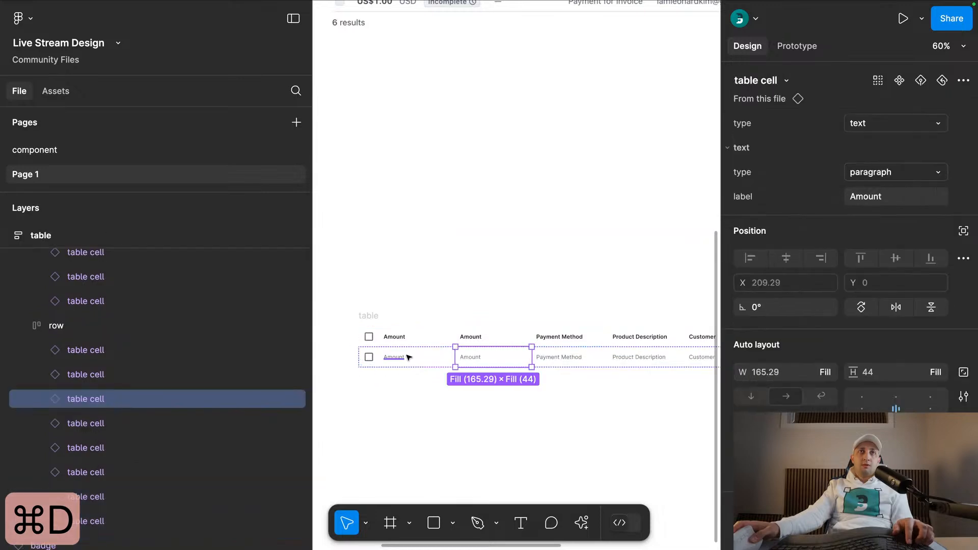
- Change the label of the header cell right after the checkbox to "Status"
double_click(403, 339)
click(894, 201)
text(Status)
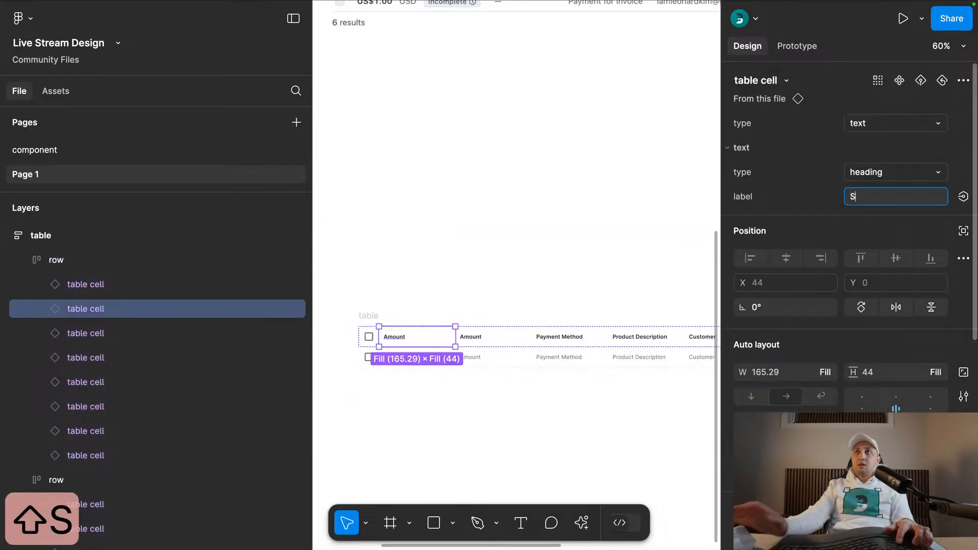
key(Return)
- Switch the body row cell under Status to the badge type
scroll(413, 382, up, 3)
click(411, 343)
click(413, 342)
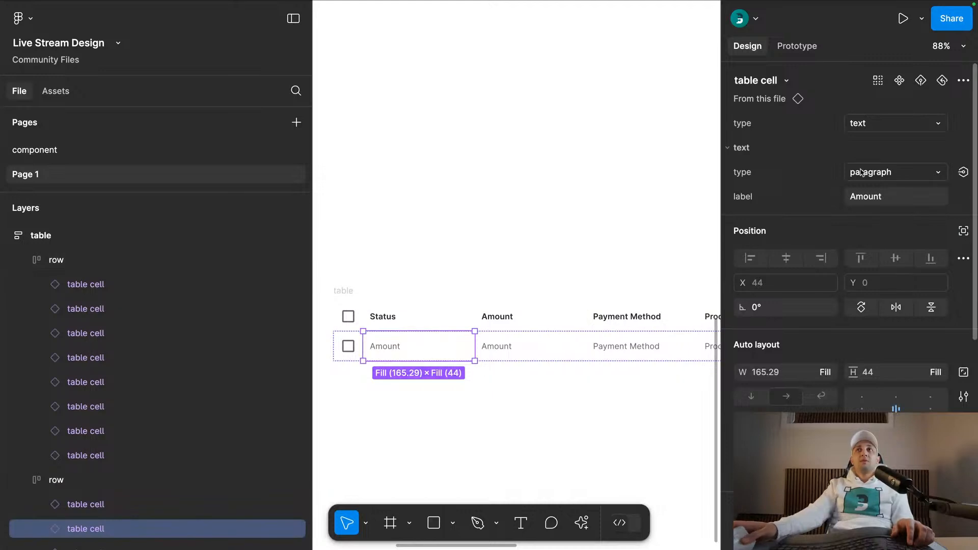
click(869, 122)
click(866, 140)
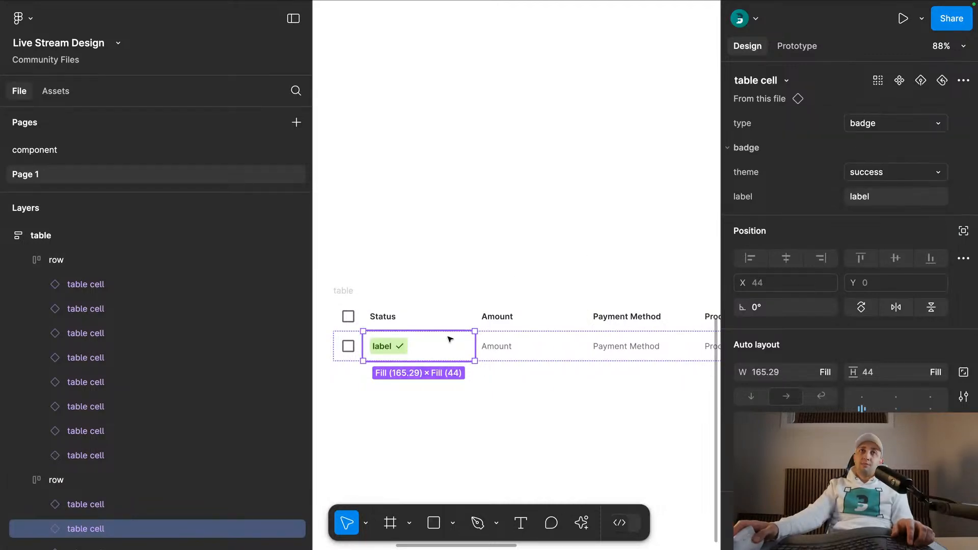
scroll(455, 283, down, 1)
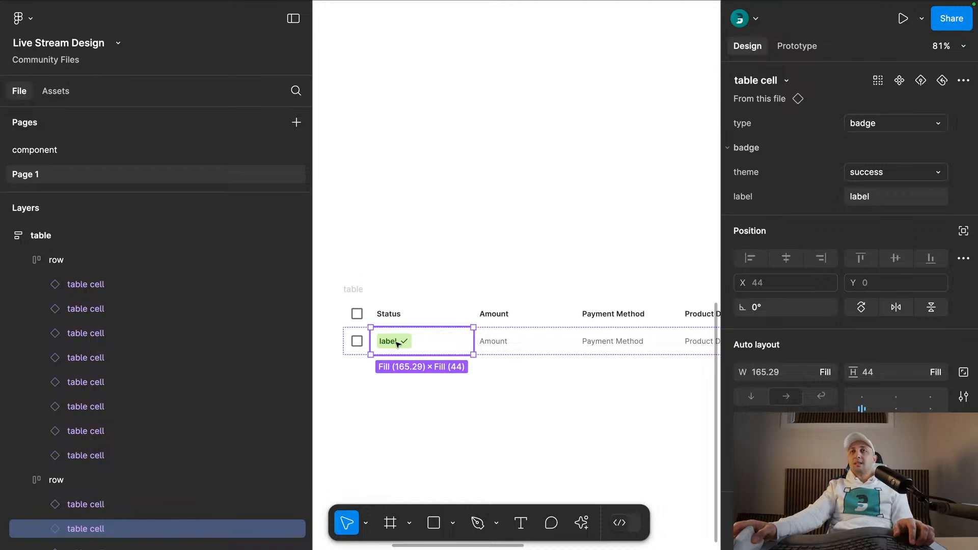
scroll(398, 344, down, 5)
click(418, 236)
drag(414, 231, 415, 259)
click(461, 324)
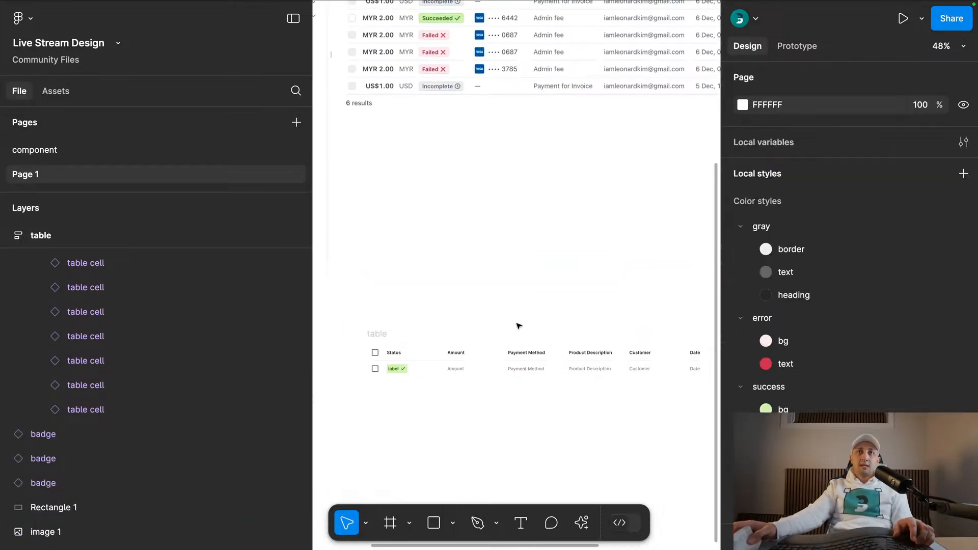
- Duplicate the body row twice and apply the AI Replace content suggestion to the last copy
scroll(503, 278, down, 3)
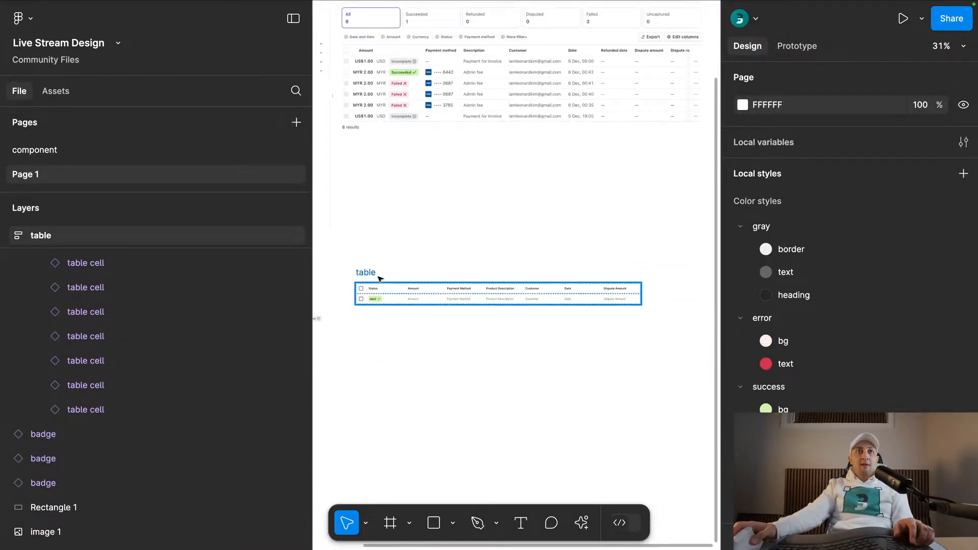
click(405, 302)
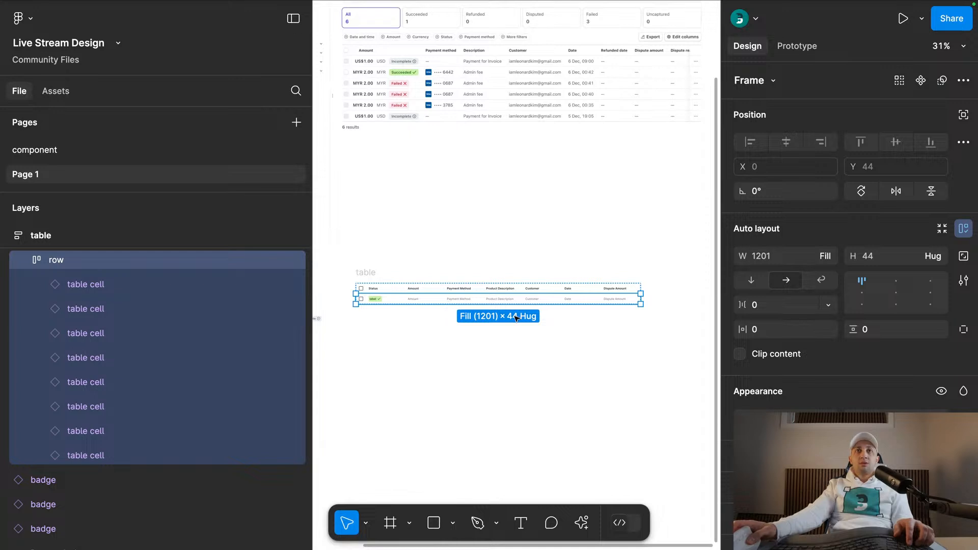
key(super+d)
key(super+d)
click(559, 481)
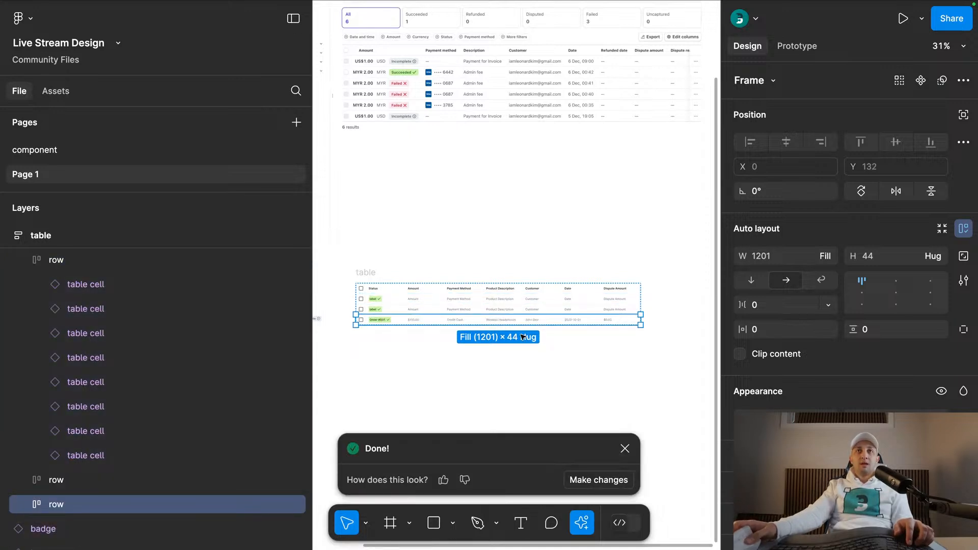
- Duplicate the Order #001 row five times at the end of the table
click(537, 307)
scroll(437, 317, up, 5)
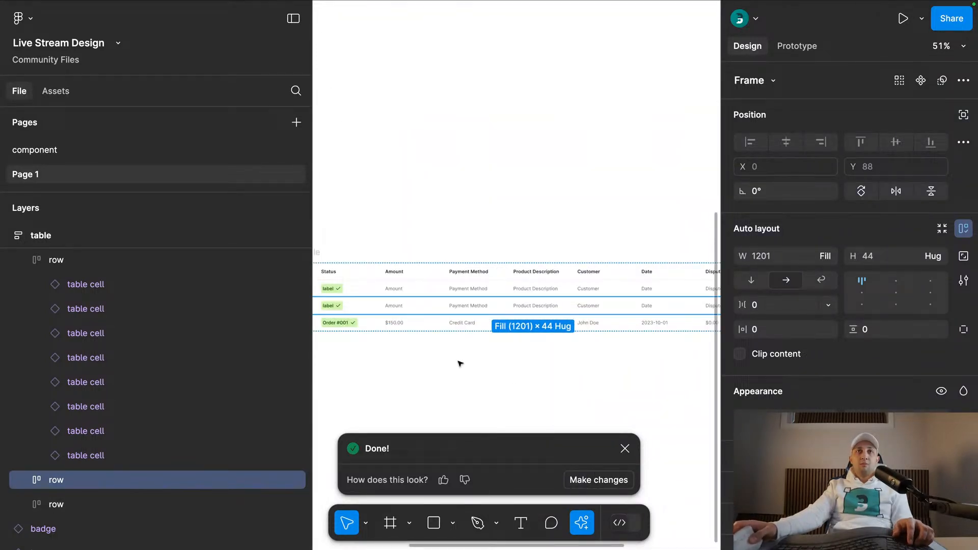
scroll(454, 299, down, 1)
scroll(454, 299, left, 1)
key(super+d)
key(super+d)
key(super+d)
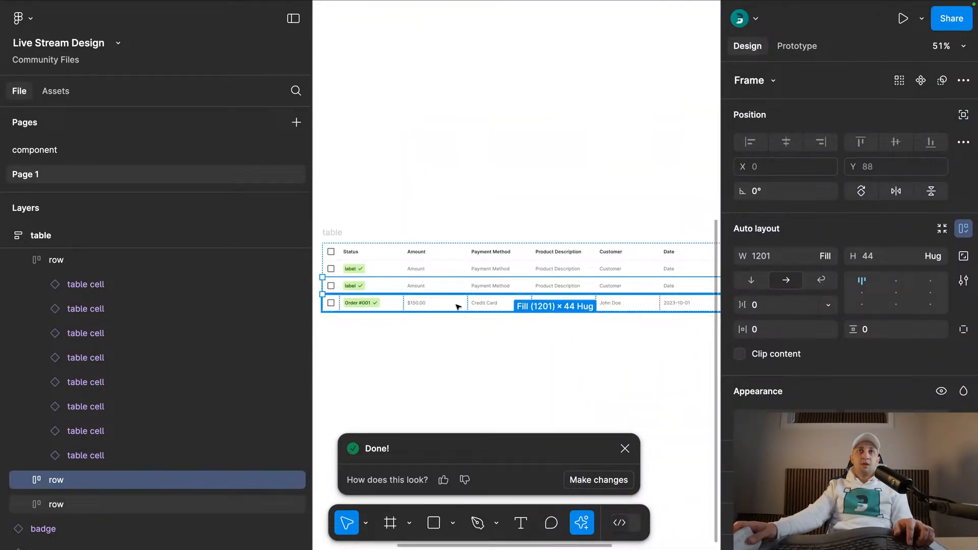
key(super+d)
scroll(498, 234, down, 5)
click(498, 227)
click(502, 355)
shift+click(500, 341)
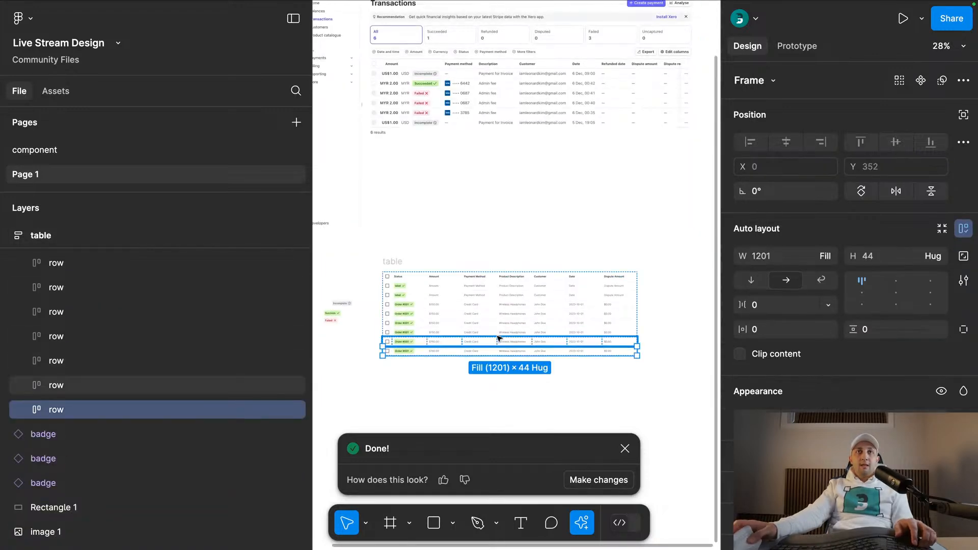
shift+click(504, 331)
key(Escape)
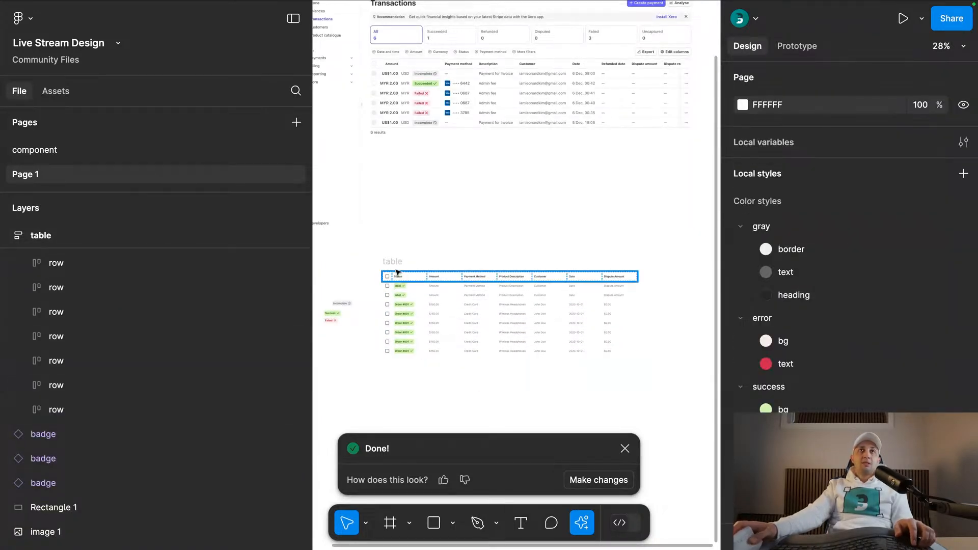
- Start the AI Replace content action with all of the table's rows except the header row selected
click(397, 263)
key(alt+l)
key(Return)
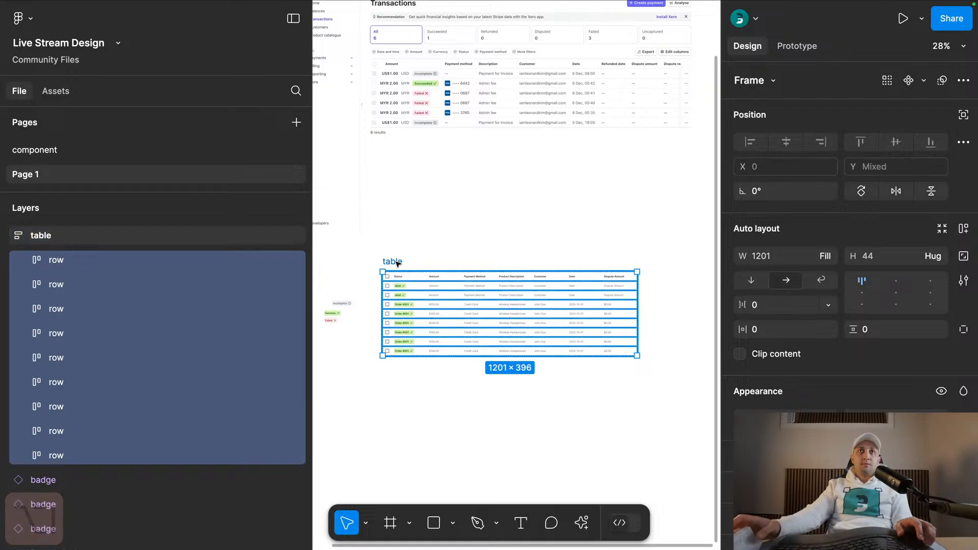
scroll(436, 323, up, 5)
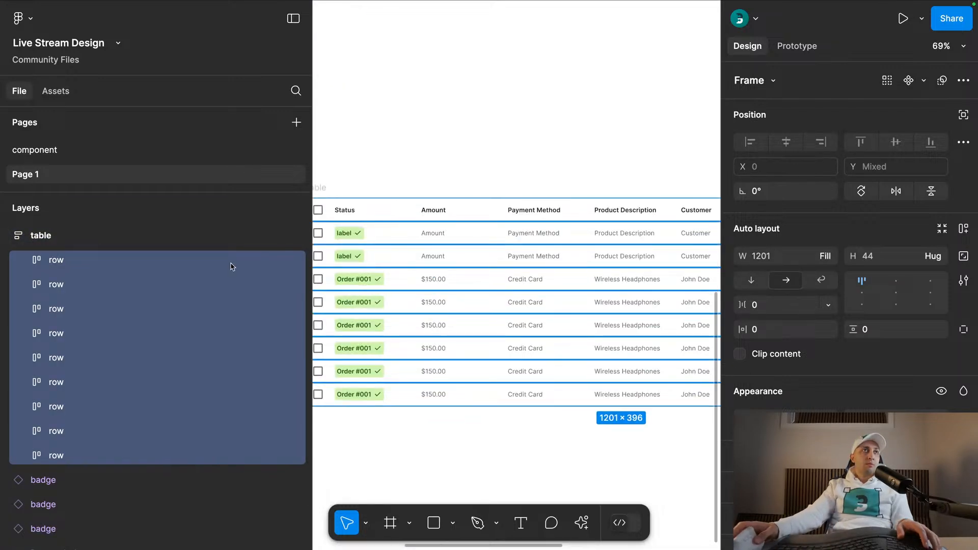
shift+click(384, 212)
click(583, 524)
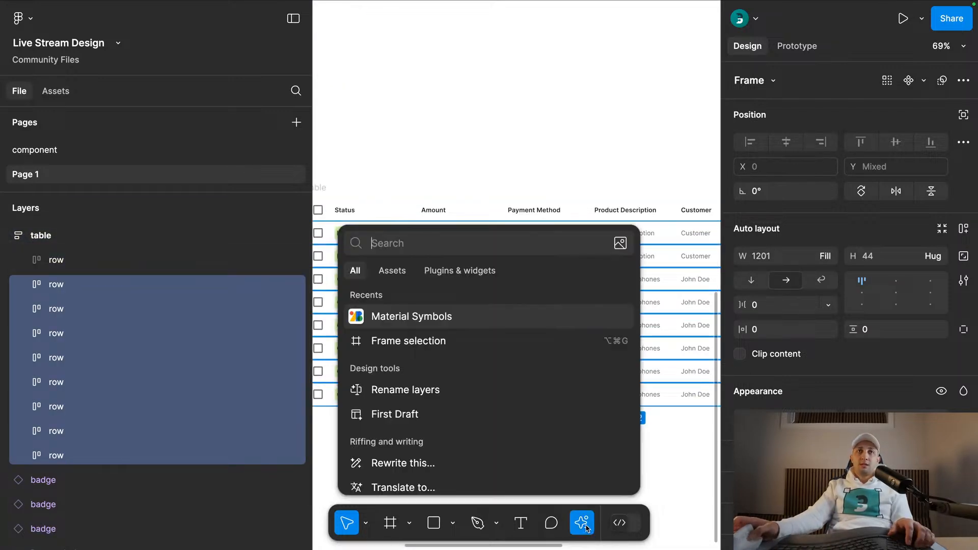
text(reaplce)
key(super+a)
text(re)
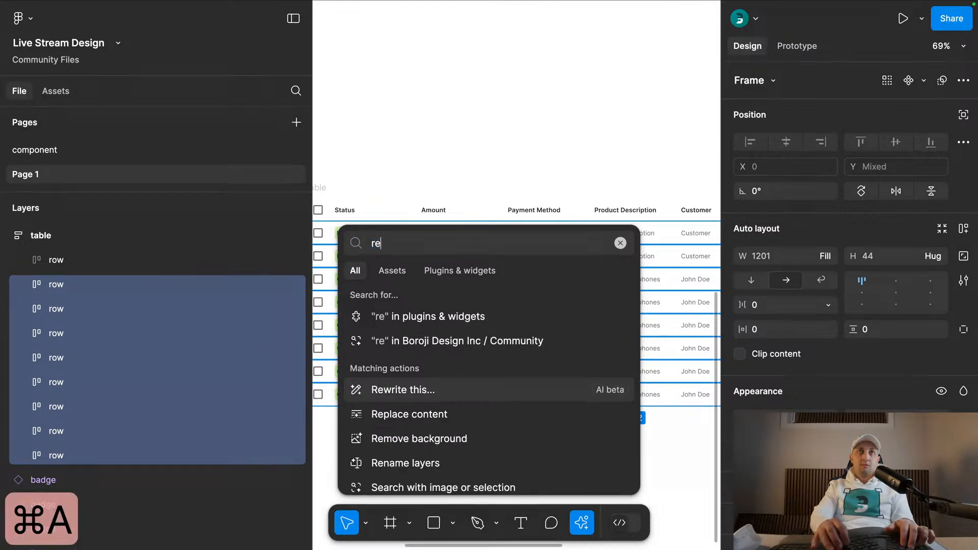
text(place)
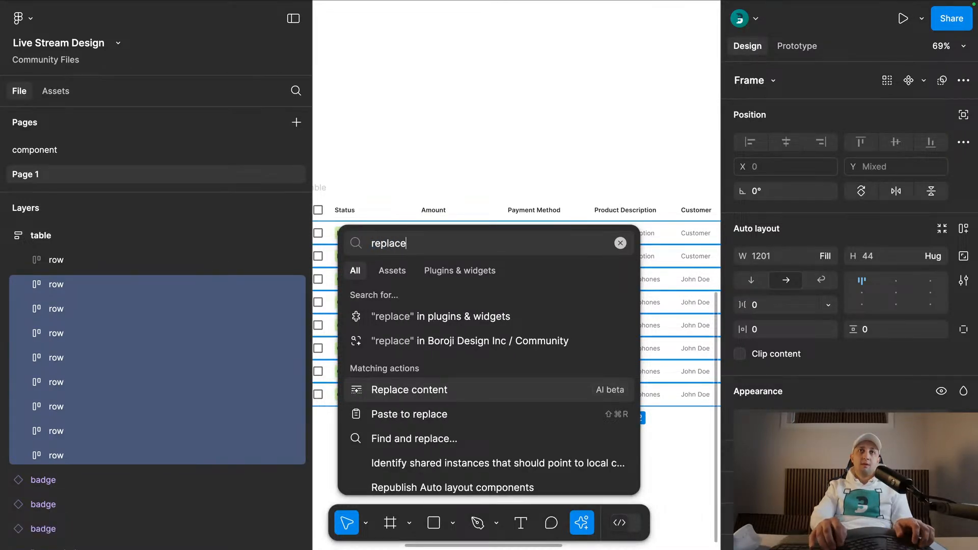
key(Return)
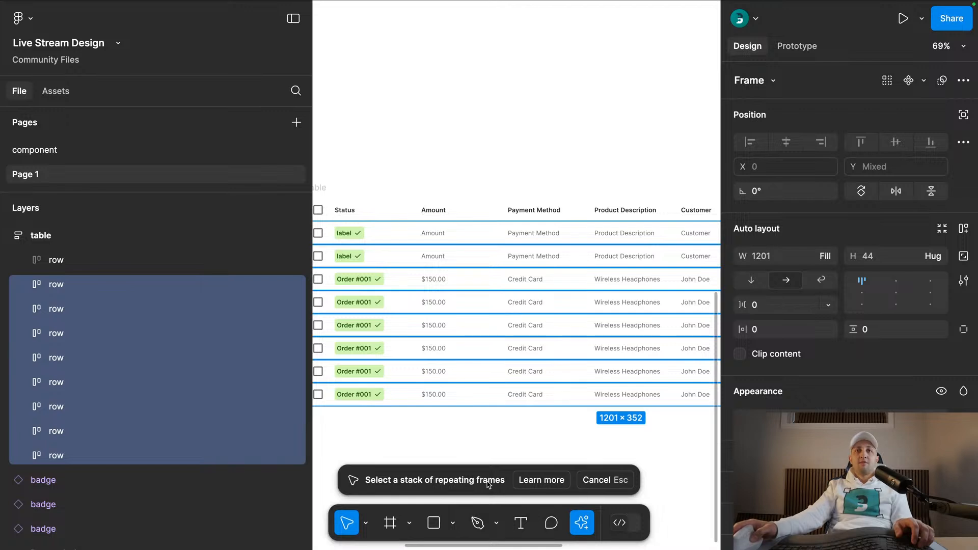
- Try the AI Replace content action on the first body row directly below the header row
scroll(491, 458, down, 3)
scroll(532, 214, down, 3)
scroll(531, 214, right, 3)
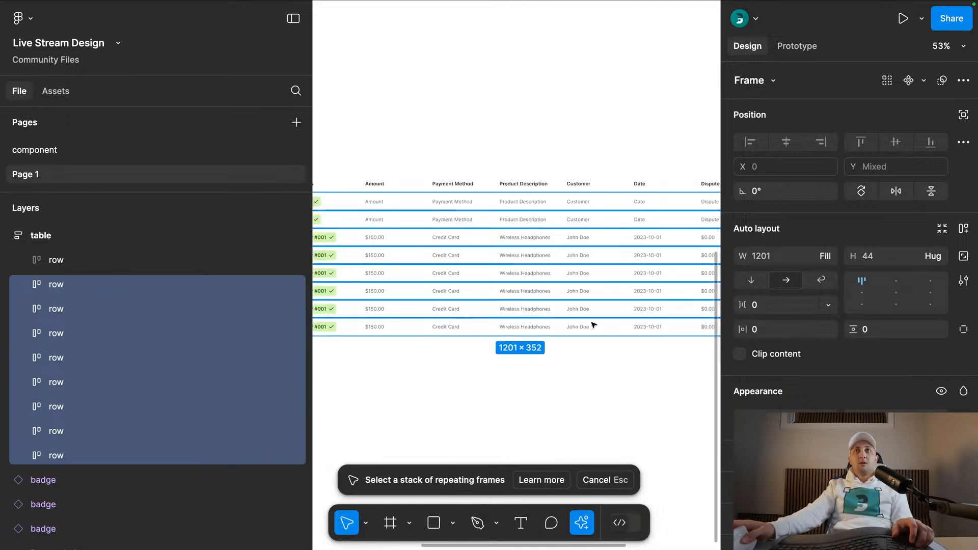
click(584, 327)
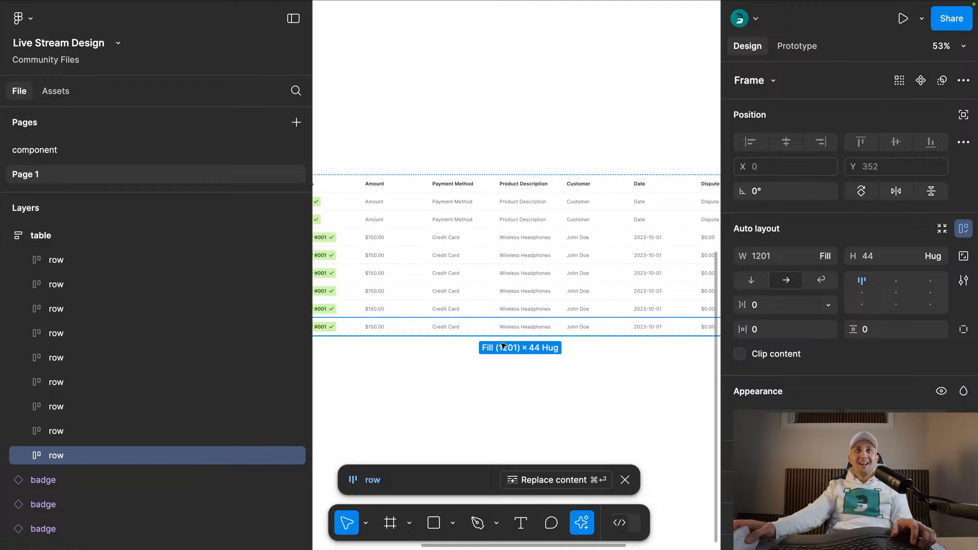
click(528, 209)
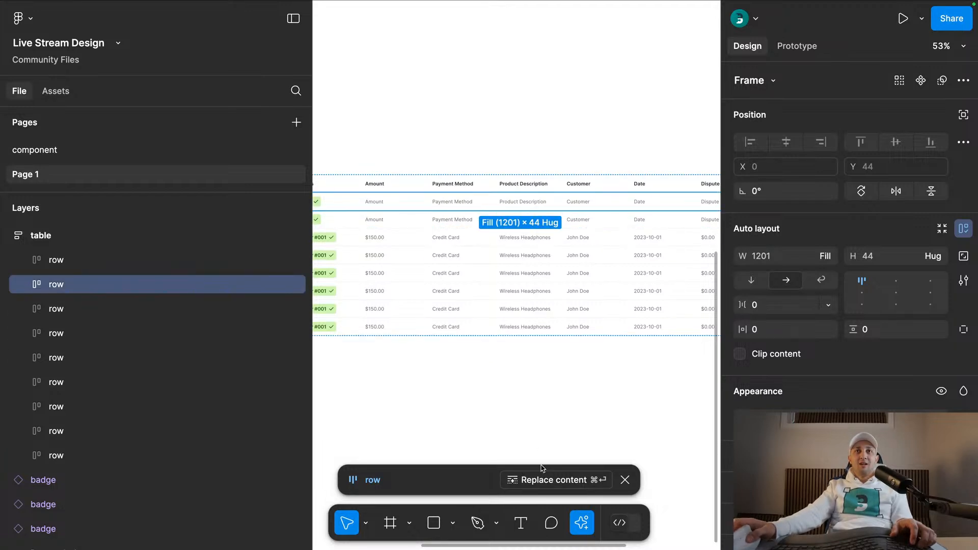
click(146, 258)
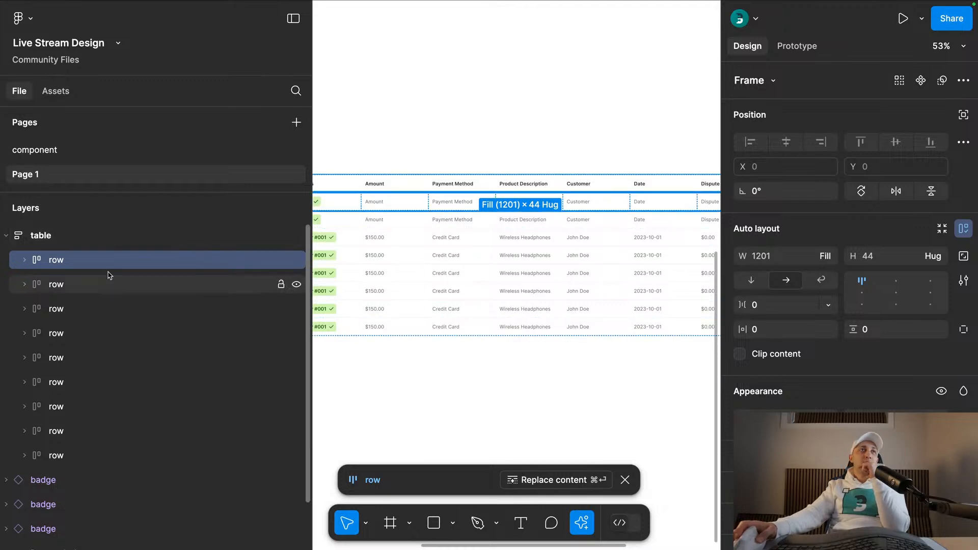
click(140, 287)
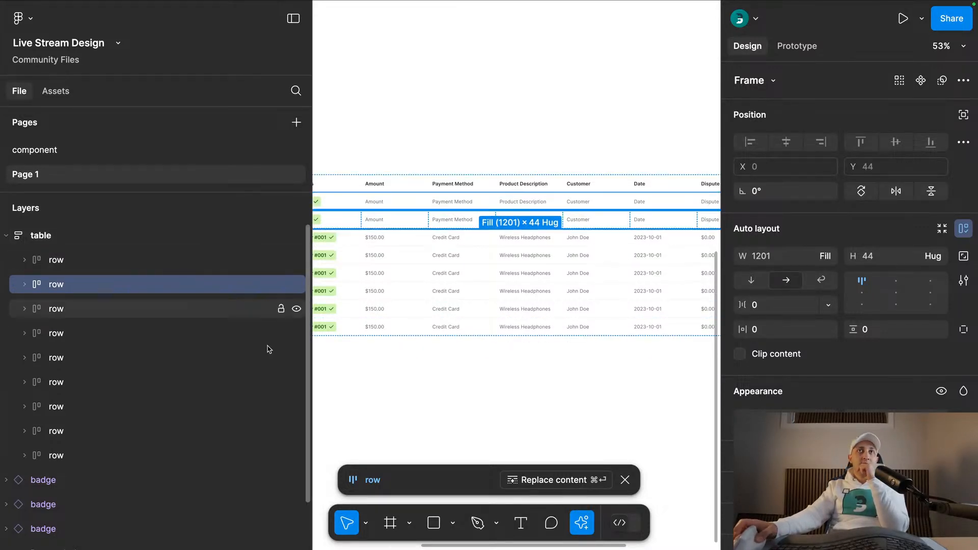
click(556, 480)
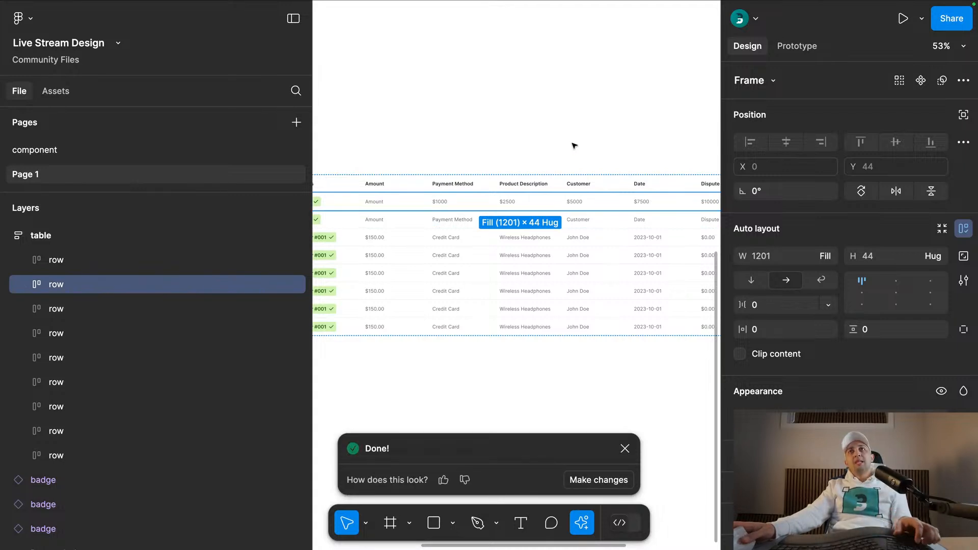
- Give the AI-generated content of the first body row a negative rating
click(447, 173)
scroll(448, 173, right, 5)
scroll(447, 174, up, 1)
scroll(509, 168, left, 5)
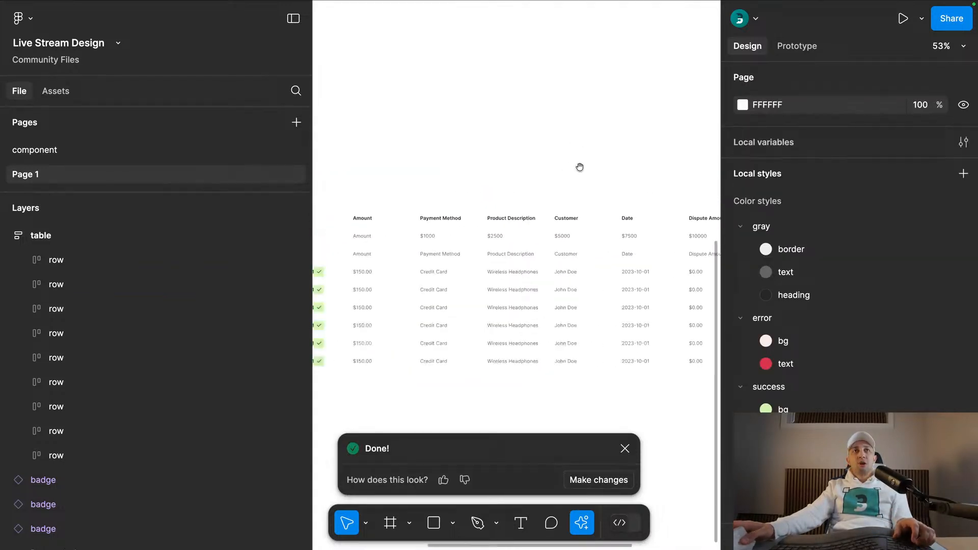
key(super+z)
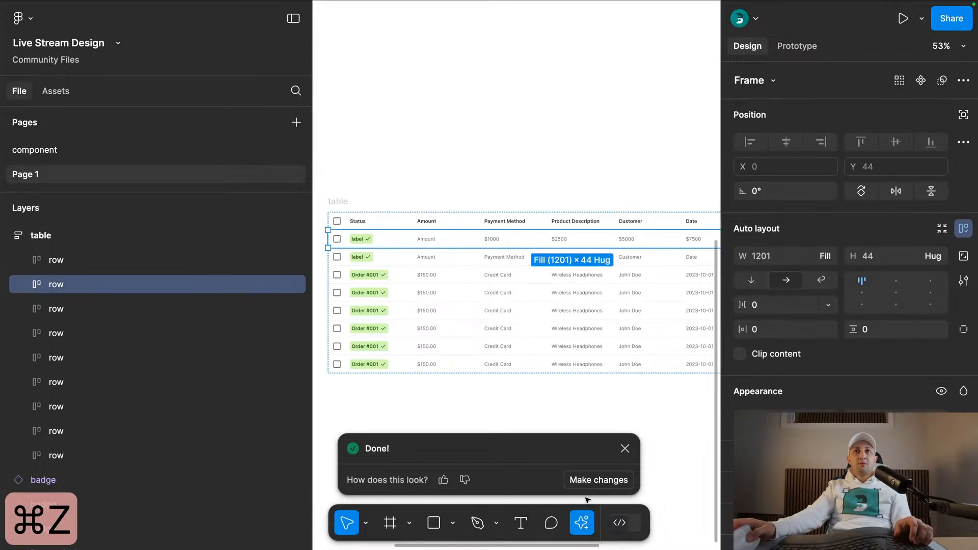
click(464, 480)
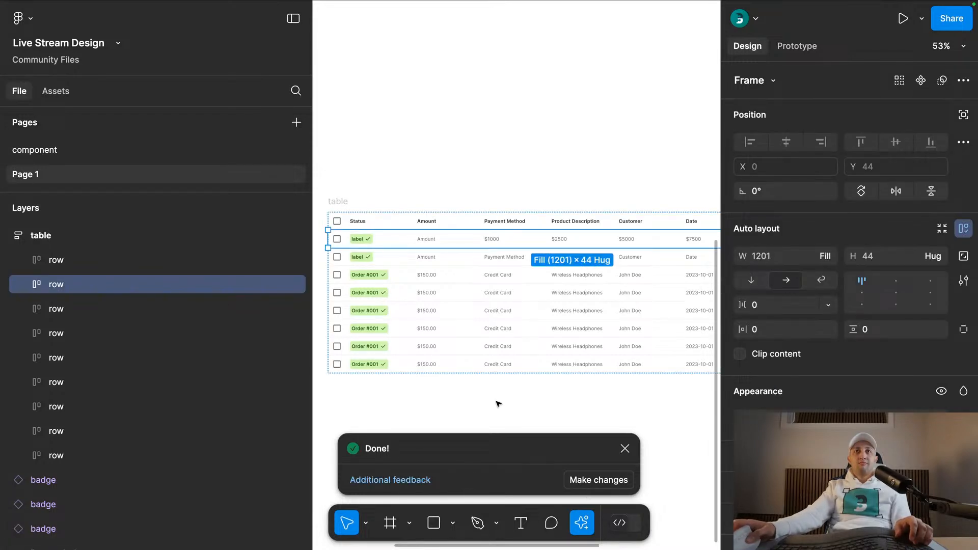
click(528, 263)
click(527, 417)
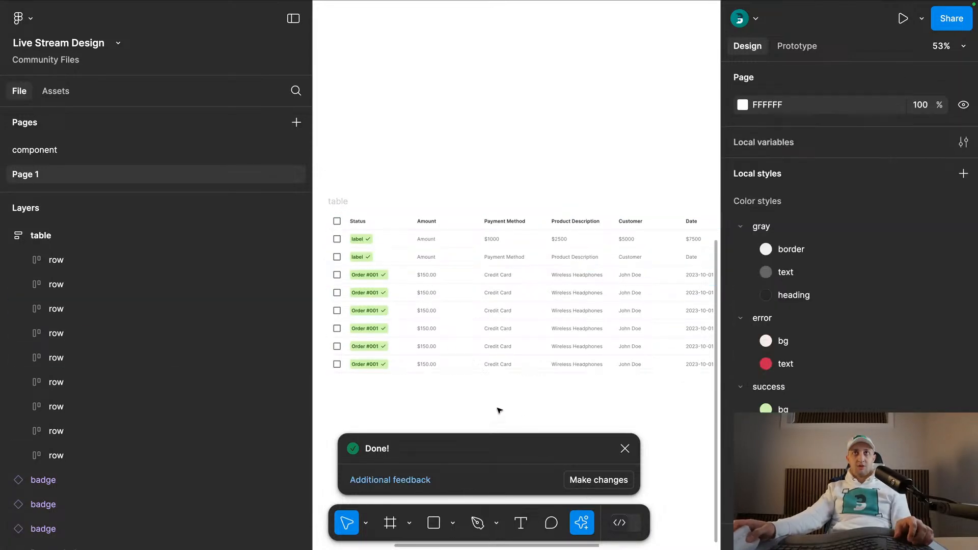
- Delete the two body rows with "label" badges between the header and the Order #001 rows
scroll(459, 397, right, 5)
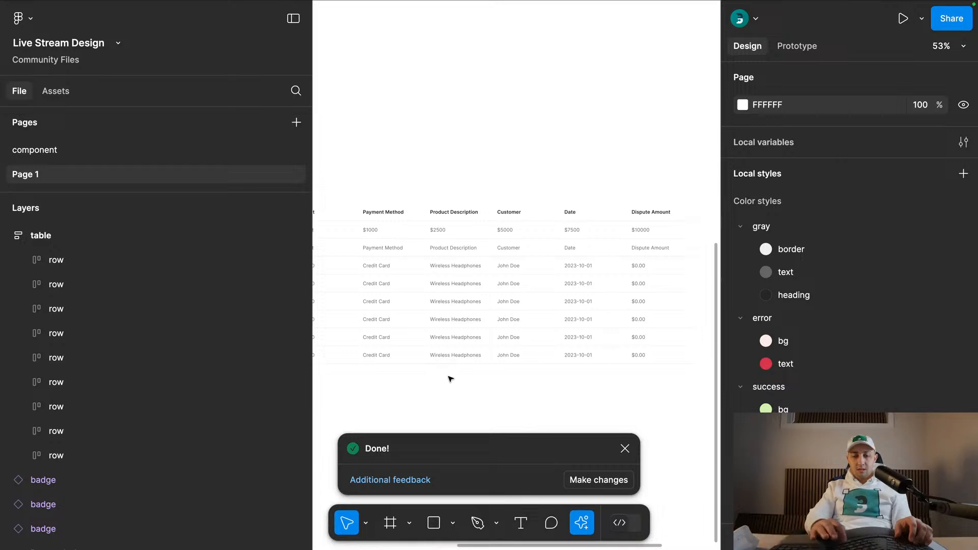
key(super+backslash)
scroll(561, 255, up, 3)
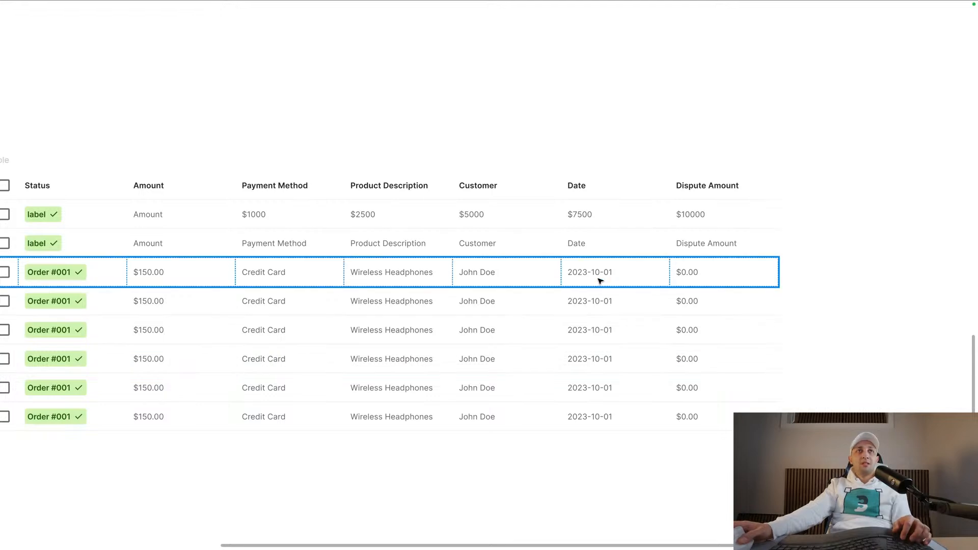
click(518, 252)
key(super+backslash)
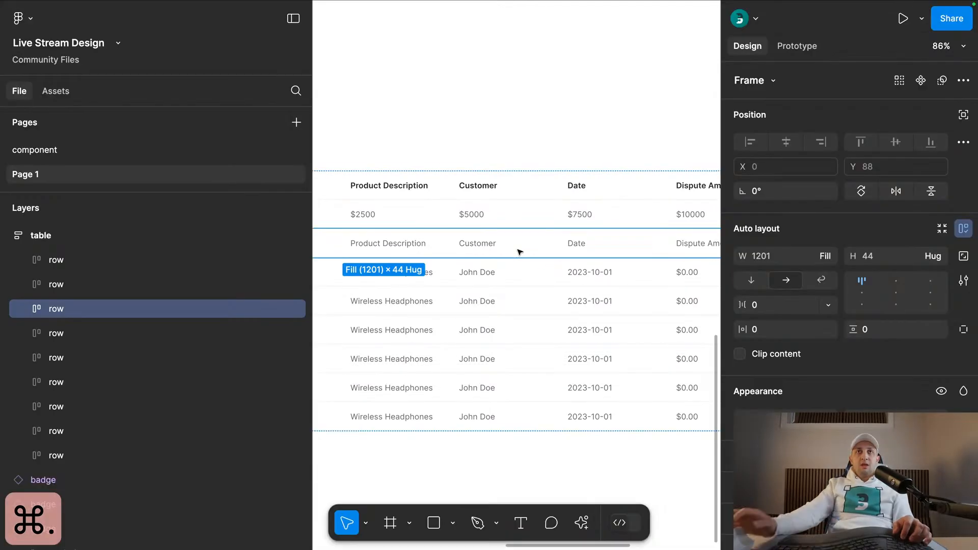
scroll(520, 253, down, 3)
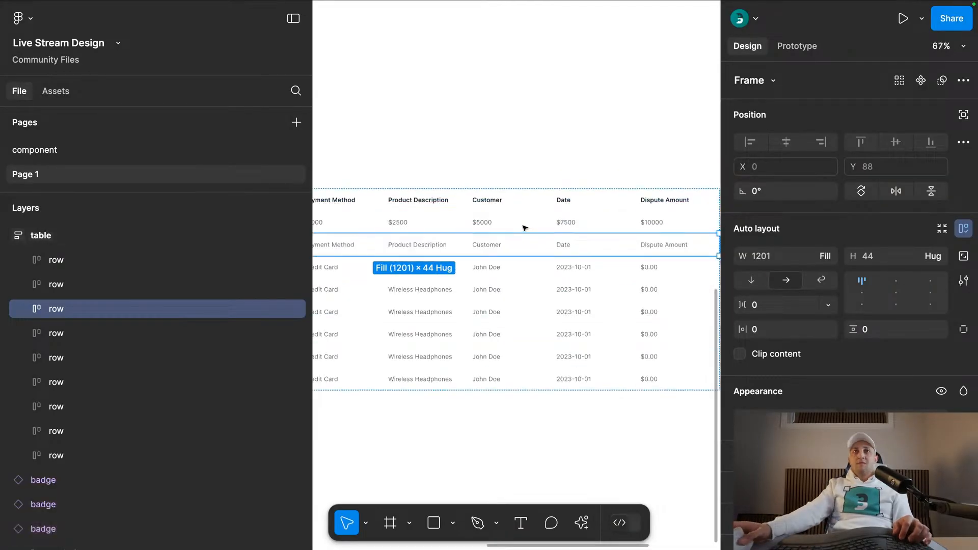
shift+click(573, 223)
key(super+x)
- Duplicate the first Order #001 row twice and apply the AI Replace content action to the last copy
click(510, 220)
key(super+d)
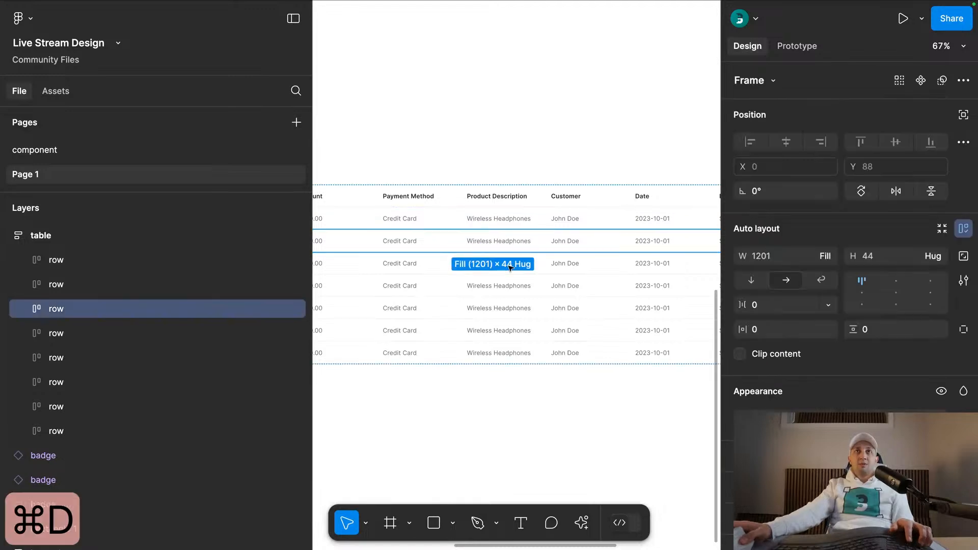
scroll(509, 263, down, 3)
key(super+d)
click(563, 482)
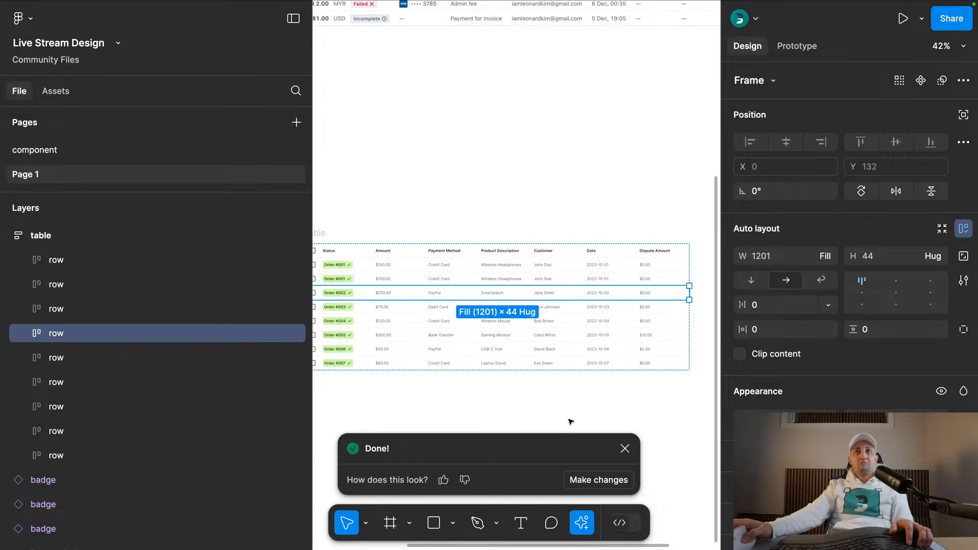
click(623, 448)
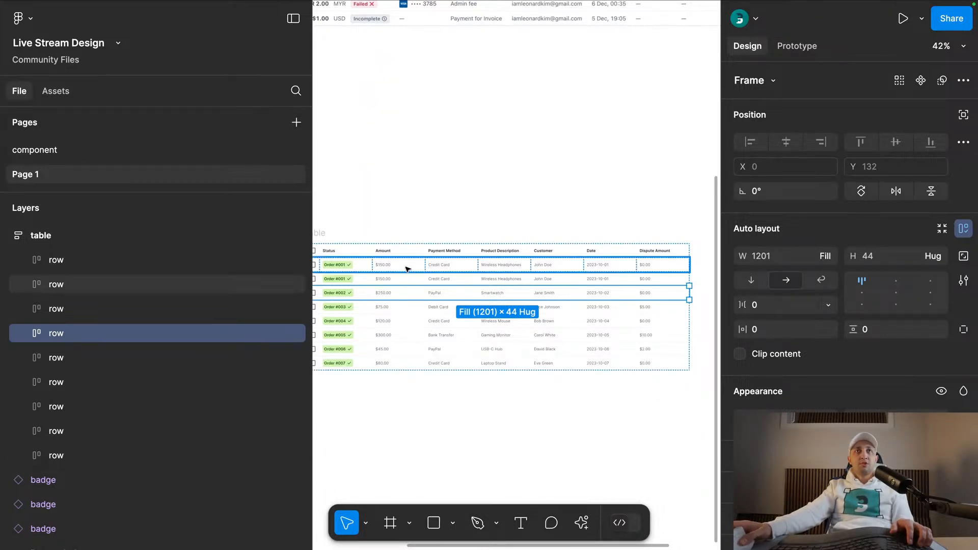
- Try adding three copies of the Order #007 row at the end of the table and undo them
click(476, 361)
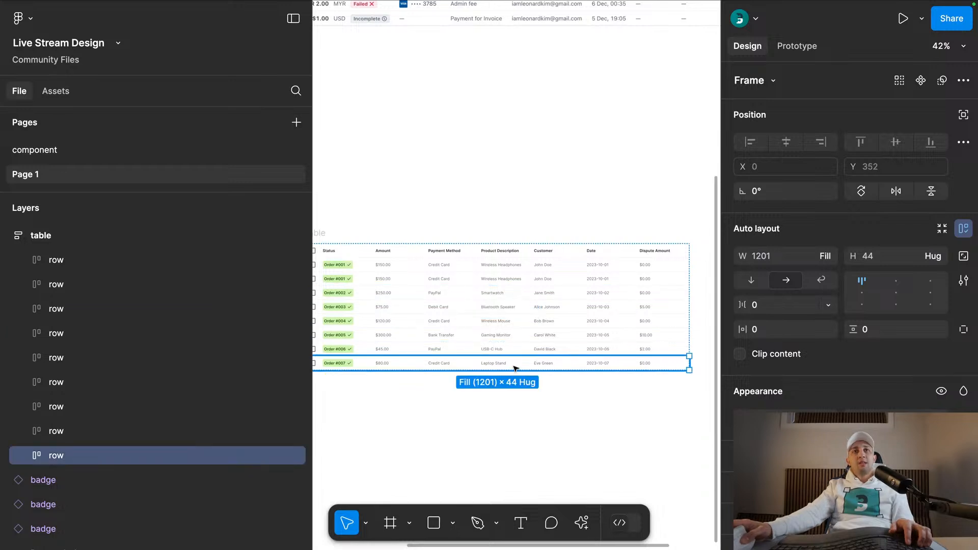
key(super+d)
key(super+d)
key(super+d)
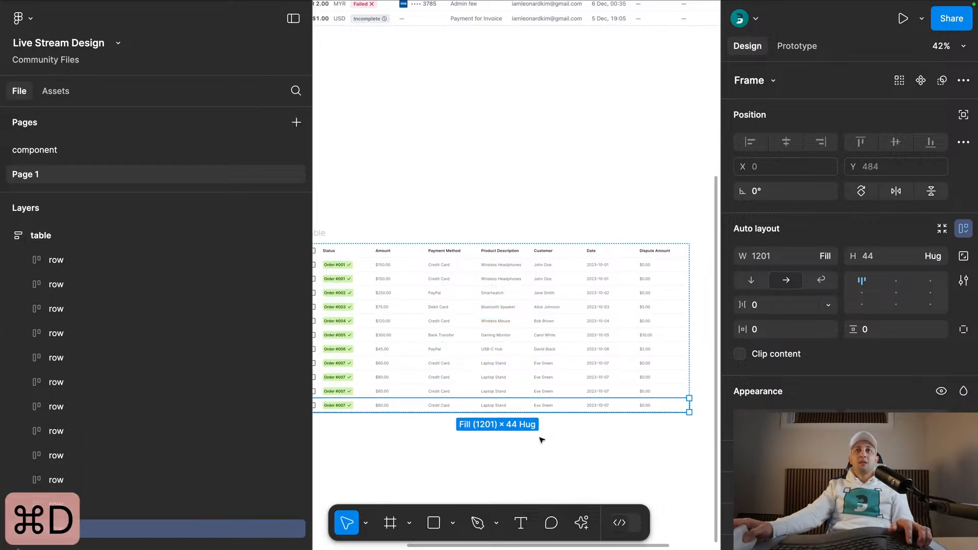
key(super+z)
key(super+z)
key(super+z)
- Delete the first of the two Order #001 rows below the header
click(417, 265)
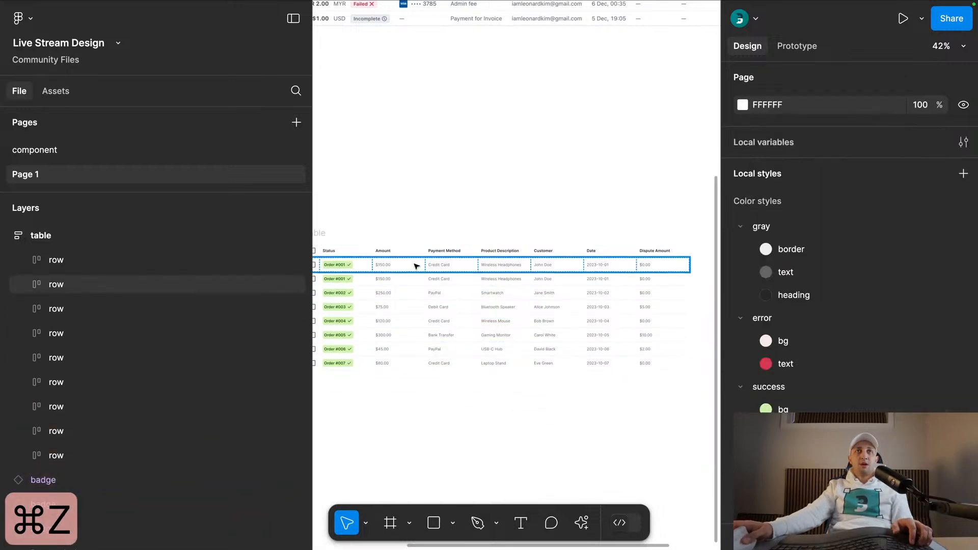
key(super+x)
scroll(397, 242, left, 2)
scroll(390, 260, up, 3)
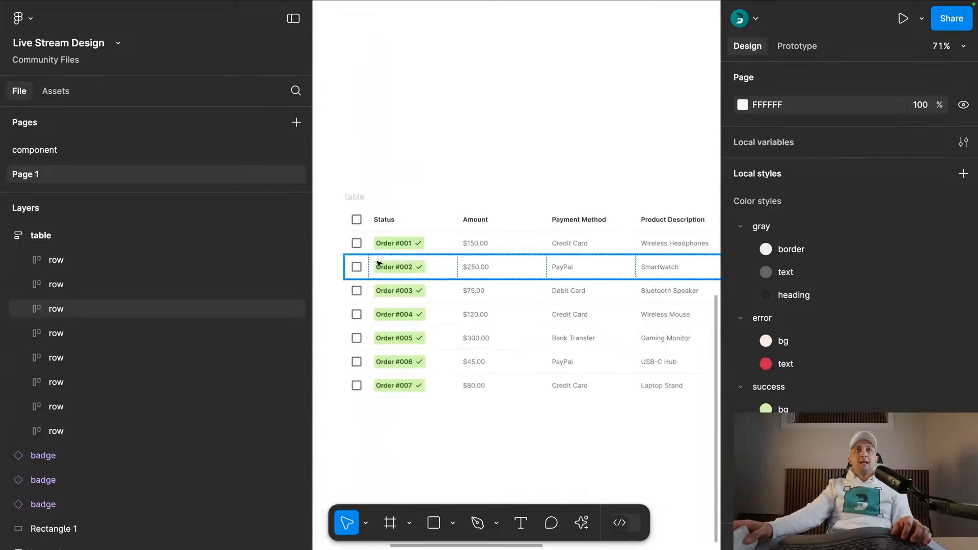
click(401, 248)
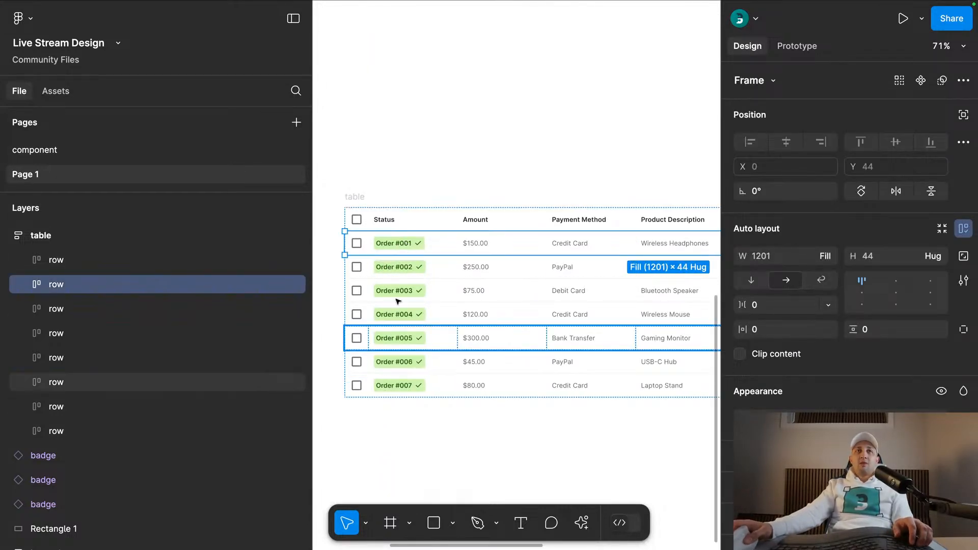
click(394, 248)
click(875, 200)
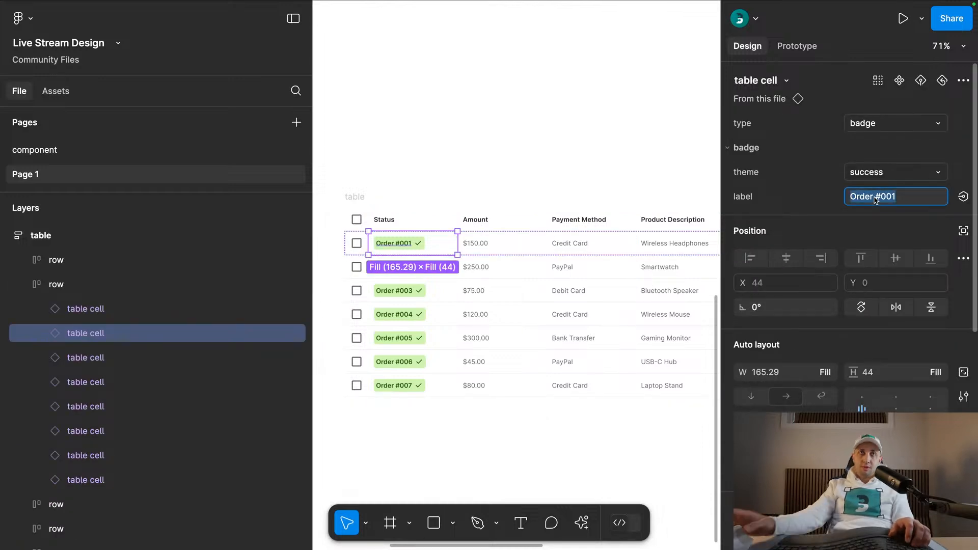
click(426, 317)
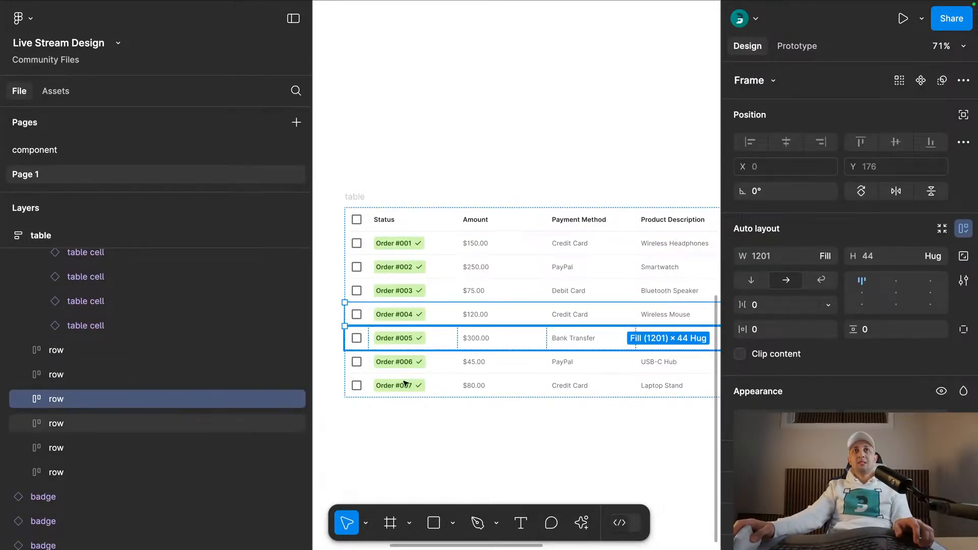
- Select the Status badges of all body rows together, leaving out the header row
scroll(387, 426, down, 5)
scroll(410, 249, down, 2)
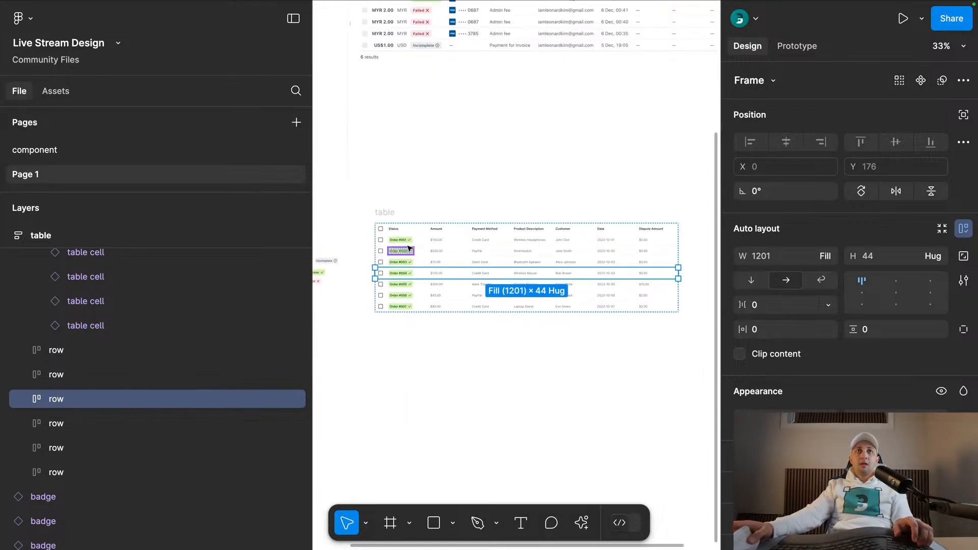
click(384, 213)
key(Return)
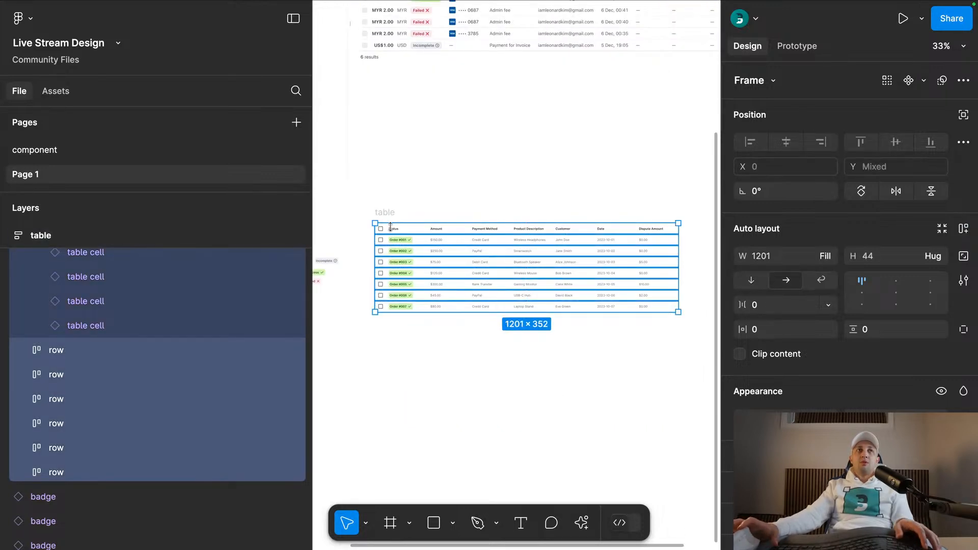
key(alt+l)
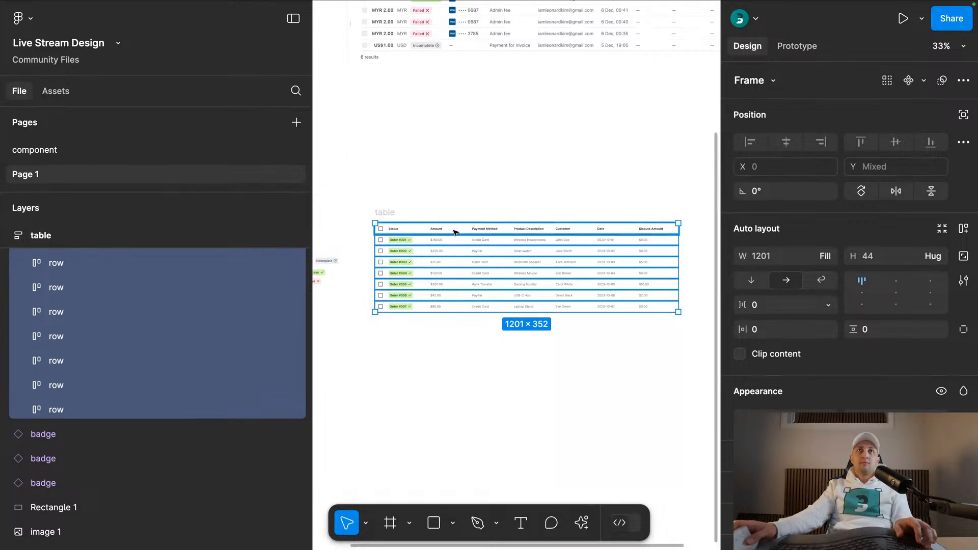
scroll(404, 237, up, 3)
shift+click(404, 232)
key(Return)
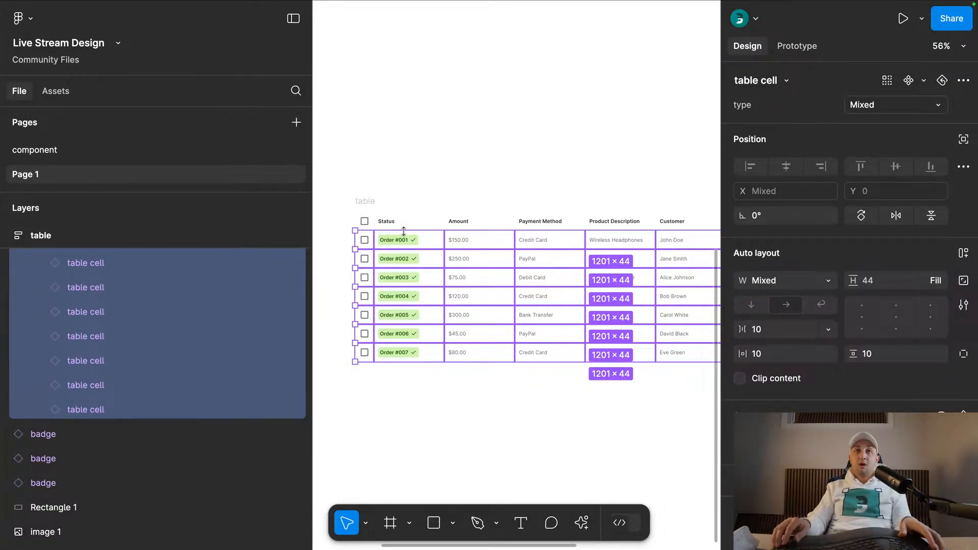
click(404, 231)
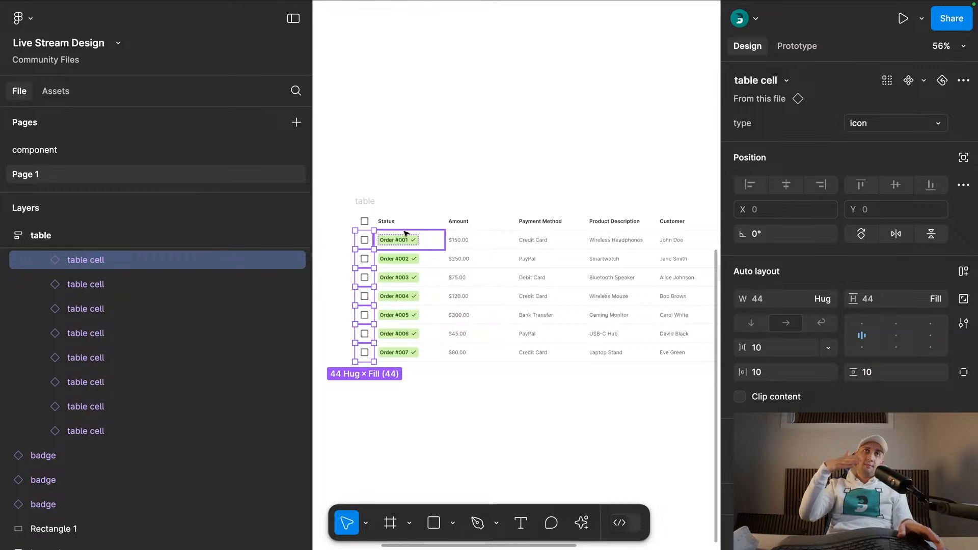
click(403, 232)
click(405, 232)
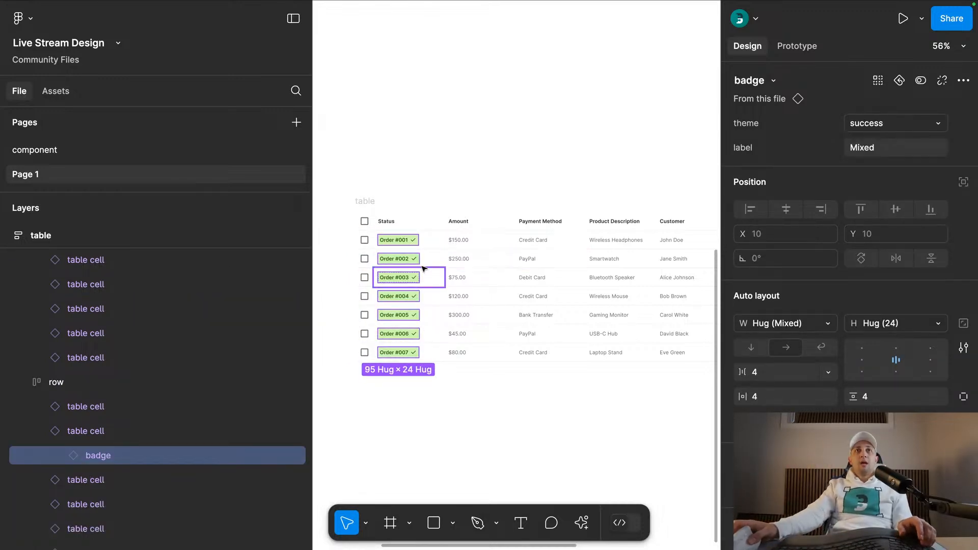
- Exclude the Order #002 and Order #005 badges from the selection and set the others to theme failed with label "Faild"
shift+click(406, 262)
shift+click(405, 315)
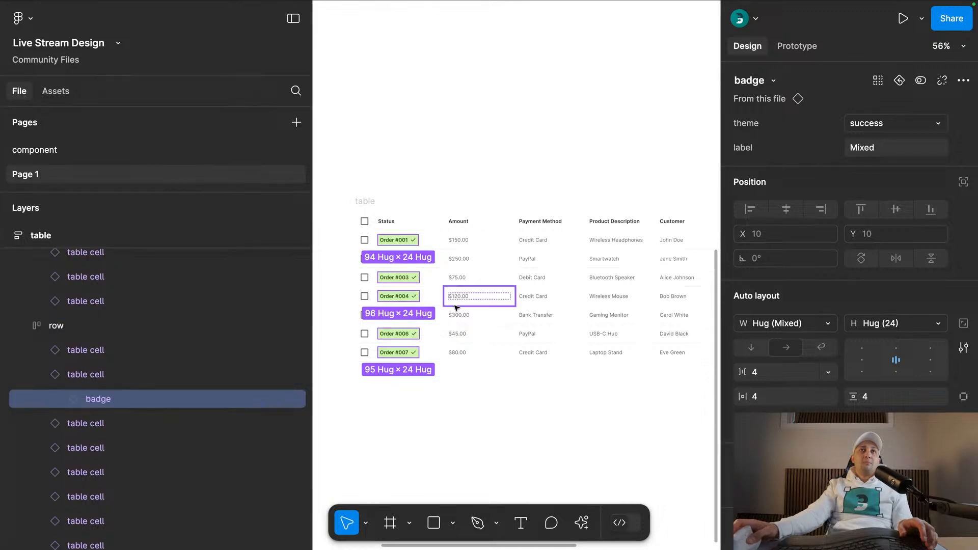
click(893, 126)
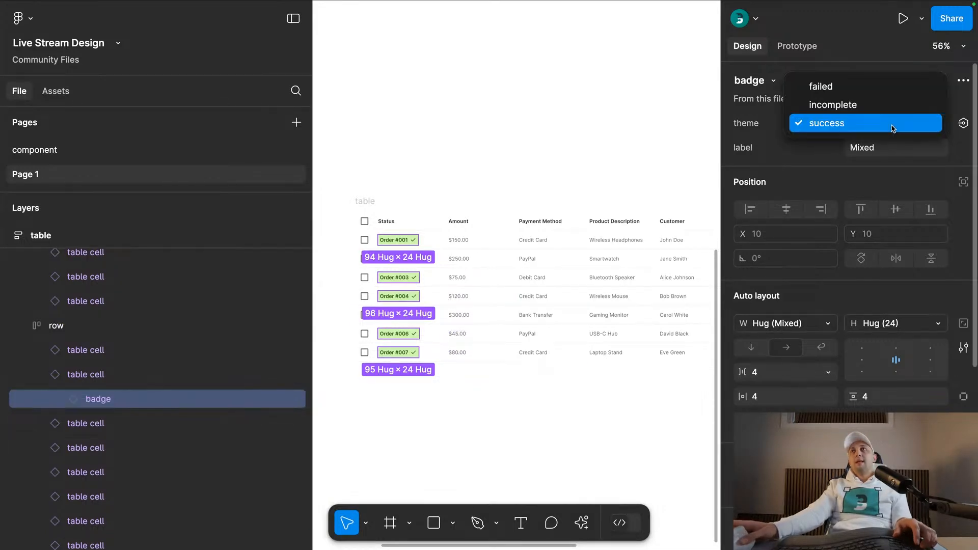
click(849, 88)
click(871, 148)
text(Faild)
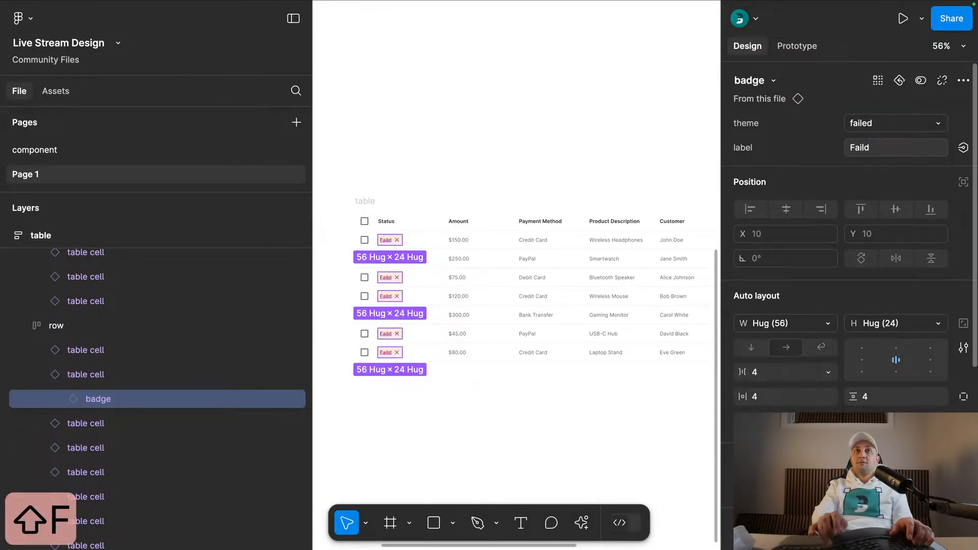
key(Return)
click(406, 412)
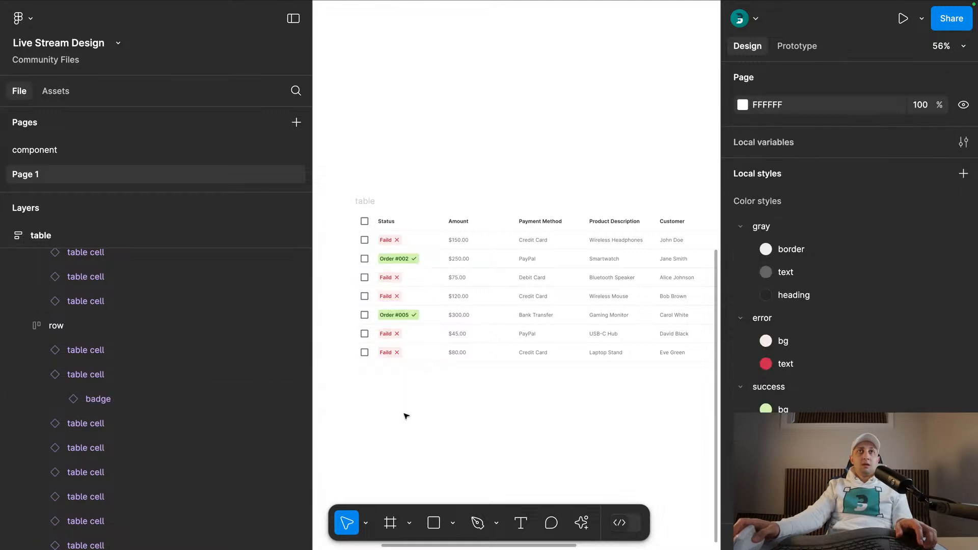
- Set the Status badges of the $75.00 and $80.00 rows to theme incomplete with label "Incomplete"
scroll(387, 308, up, 3)
click(392, 370)
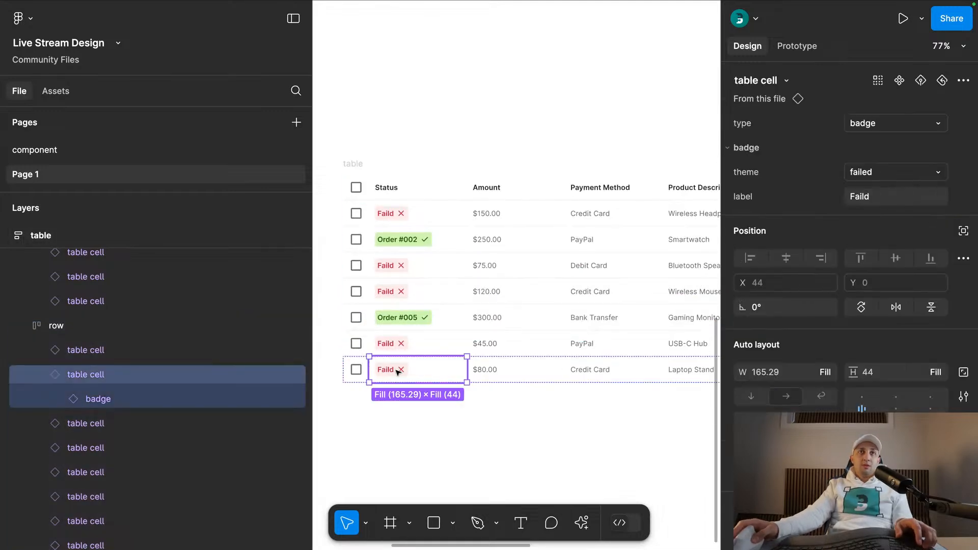
click(392, 370)
shift+double_click(396, 266)
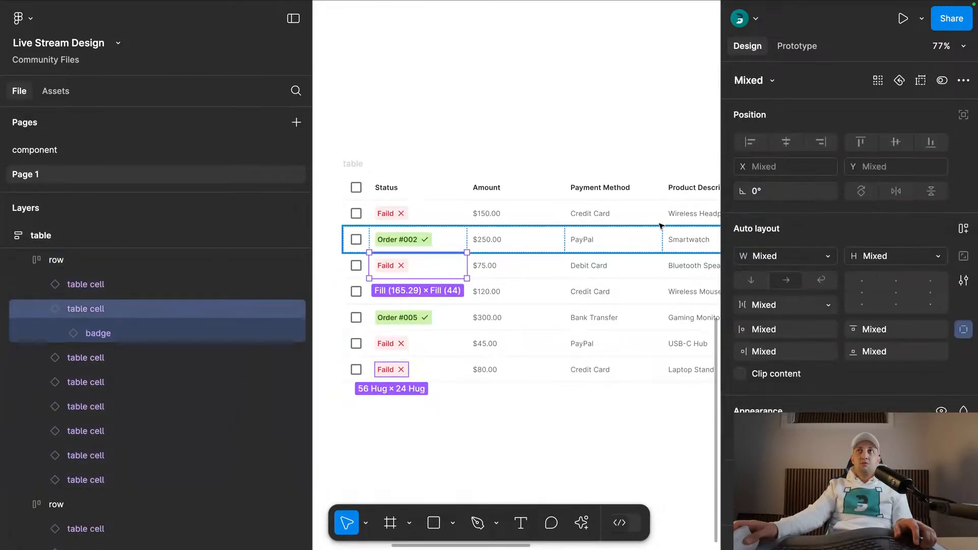
click(433, 370)
shift+click(439, 267)
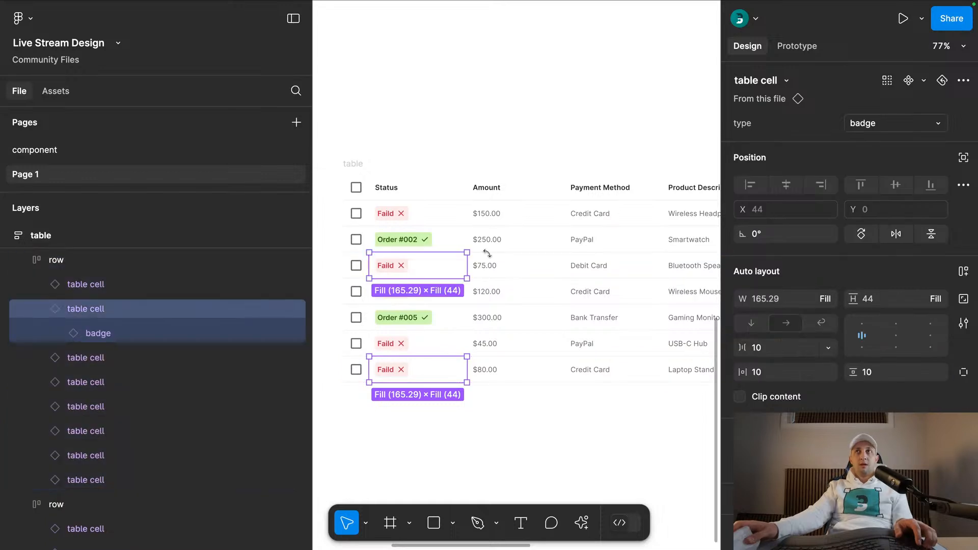
click(869, 123)
click(874, 125)
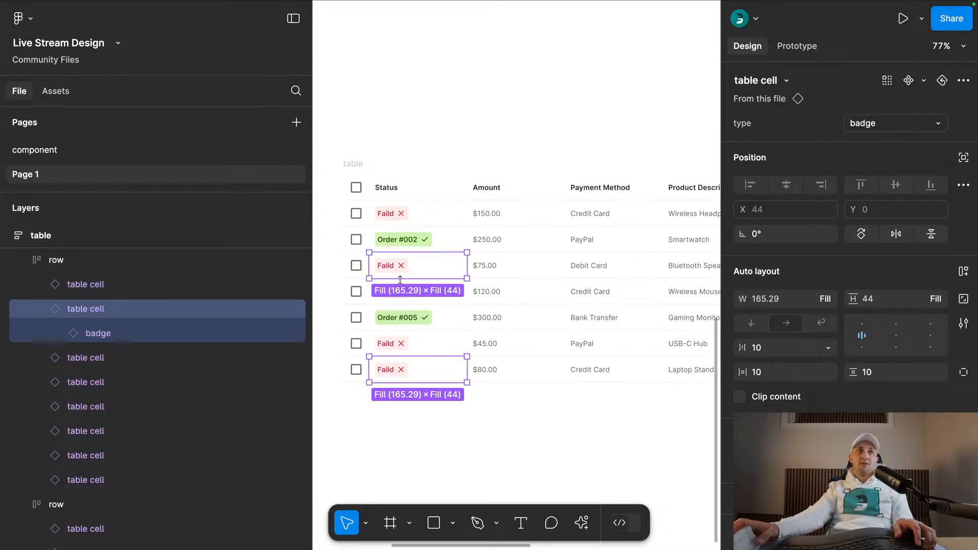
key(Return)
click(895, 123)
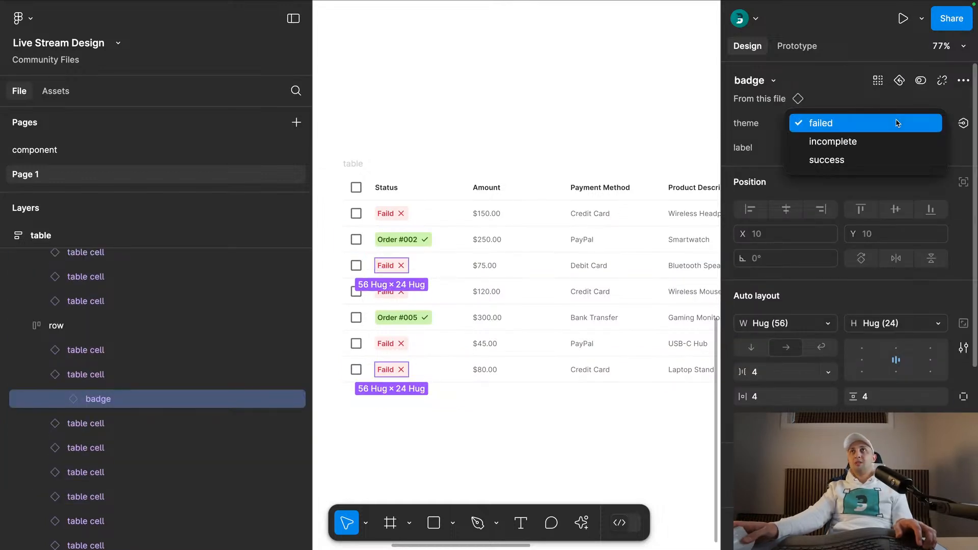
click(876, 143)
click(877, 149)
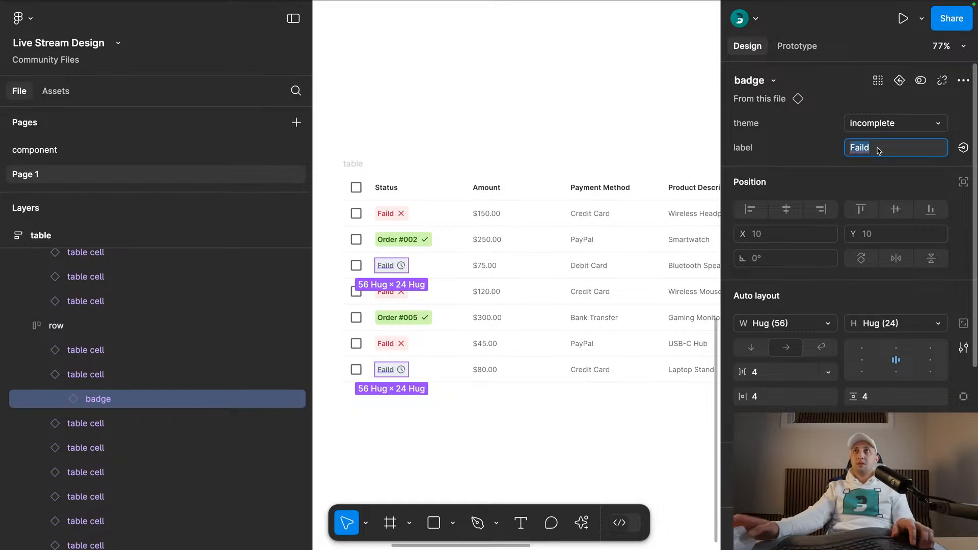
text(Incomplete)
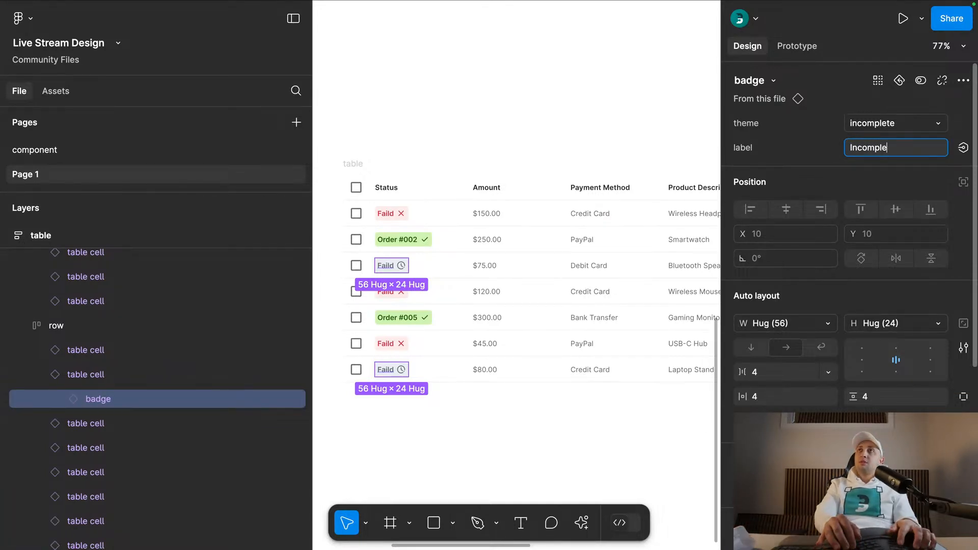
key(Return)
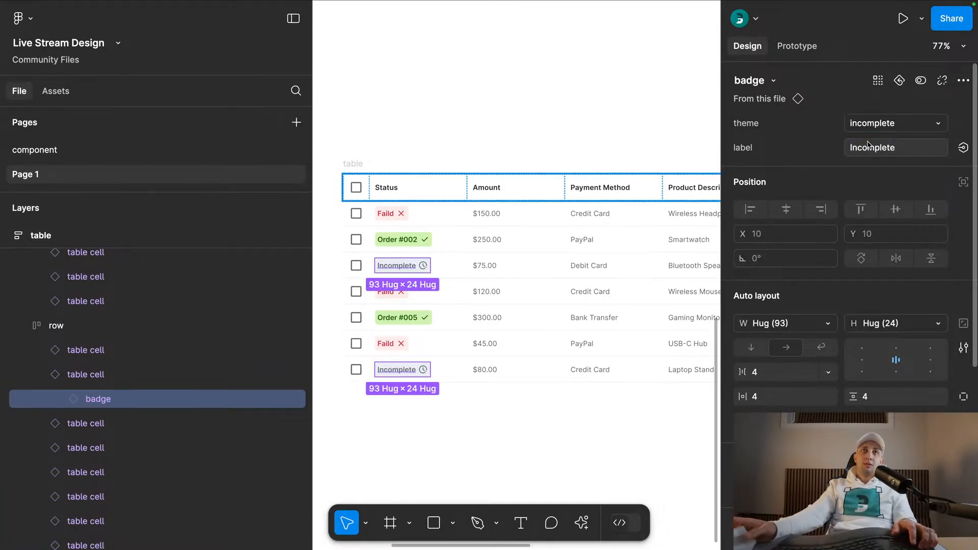
- Change the label of both success badges, Order #002 and Order #005, to "Success"
click(407, 318)
double_click(398, 317)
key(shift+Return)
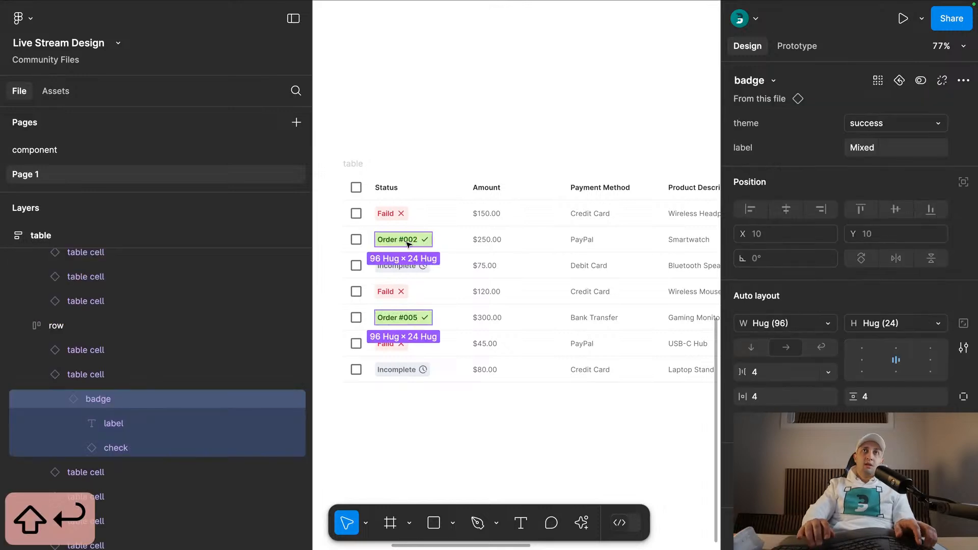
click(900, 151)
text(Suc)
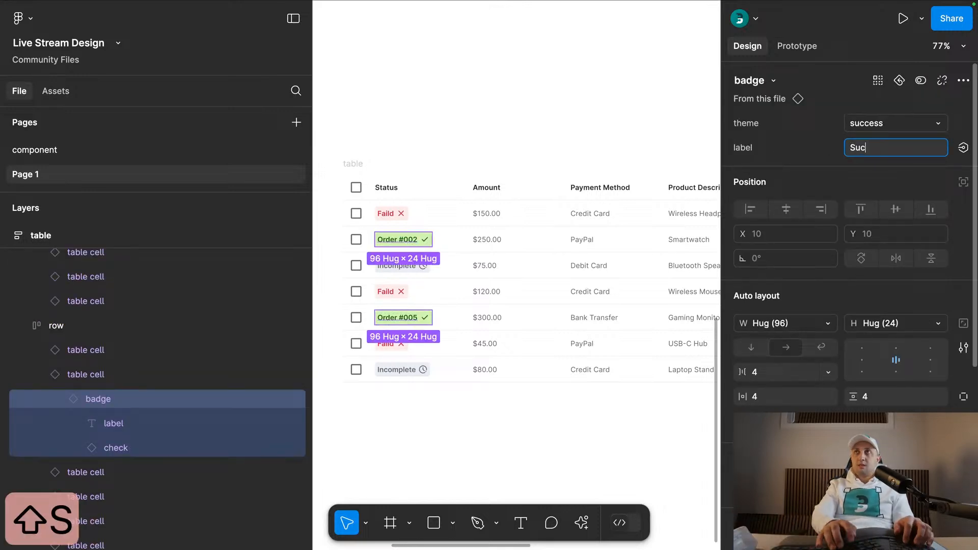
text(cess)
key(Return)
click(528, 115)
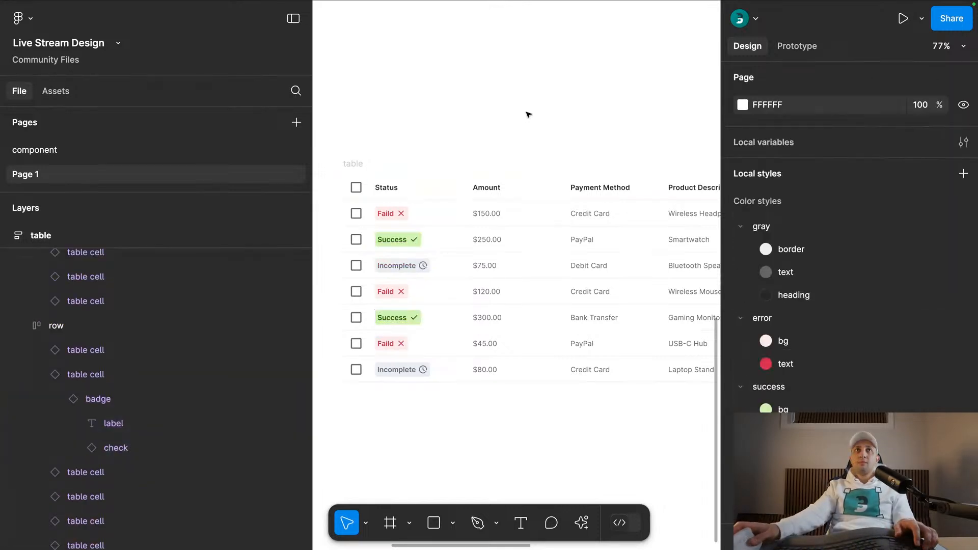
- Hide the interface and cut the loose Incomplete, Success and Failed badges beside the table from the canvas
key(ctrl+backslash)
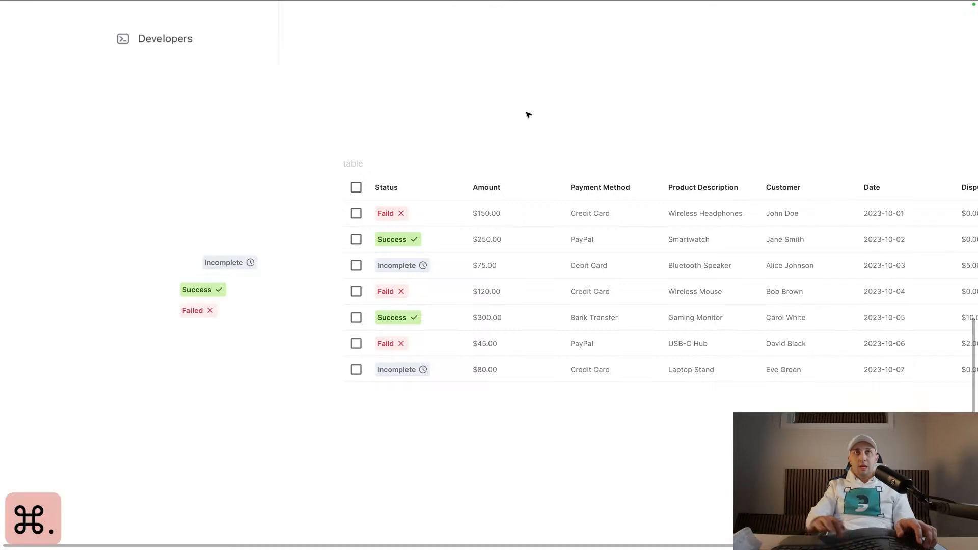
scroll(530, 133, right, 5)
scroll(423, 131, down, 1)
drag(191, 129, 305, 144)
drag(232, 204, 150, 313)
key(super+x)
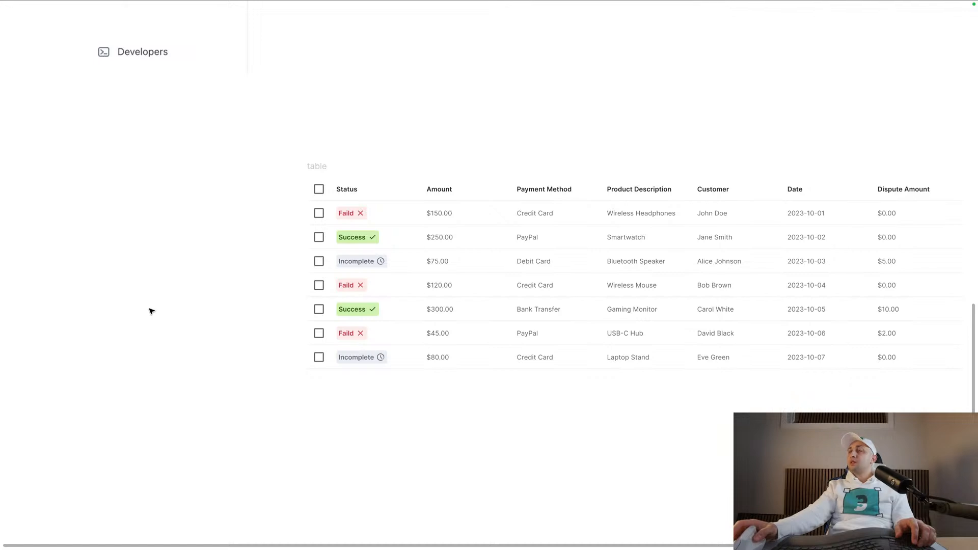
- Narrow the table to a width of 1141 and extend it downward to a height of 748 with AI-generated rows
scroll(286, 168, down, 2)
click(321, 167)
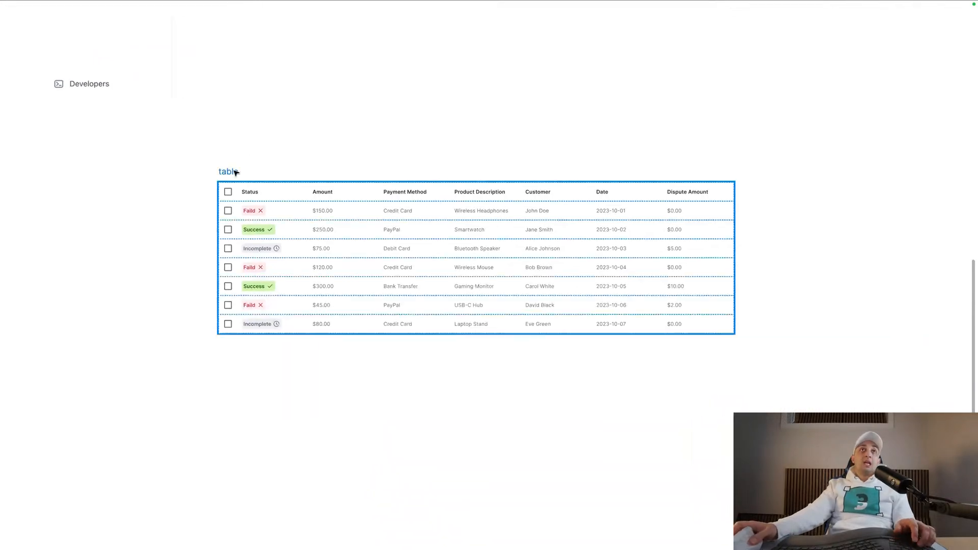
drag(739, 226, 708, 221)
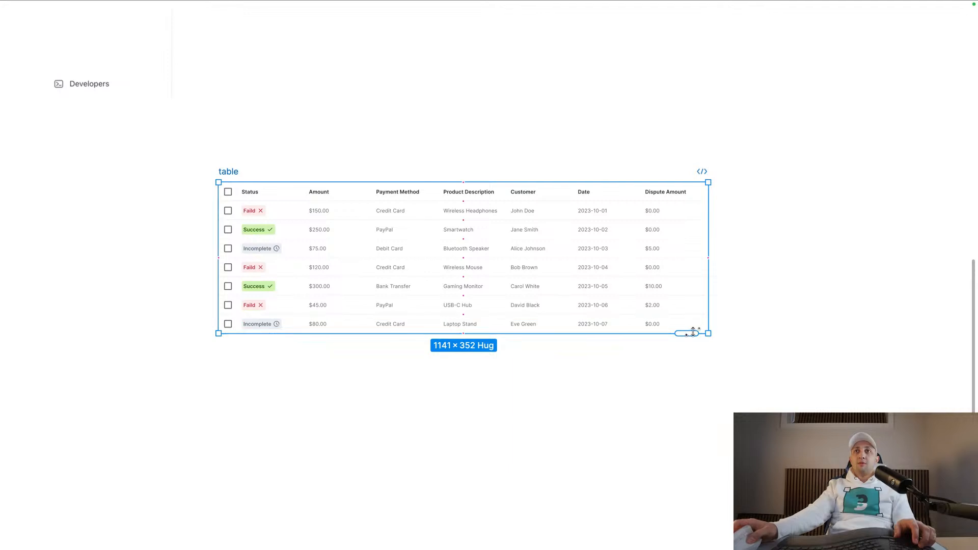
drag(691, 333, 706, 502)
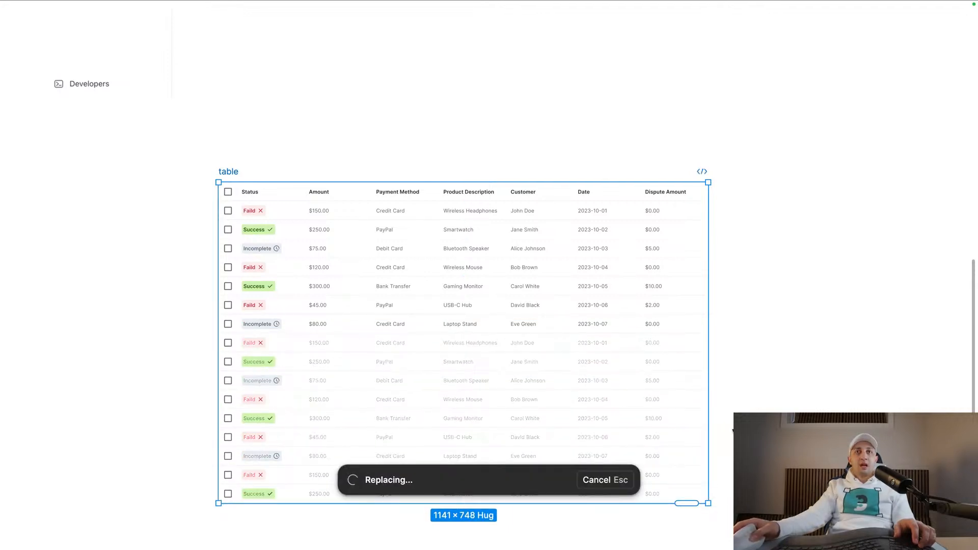
scroll(706, 434, down, 5)
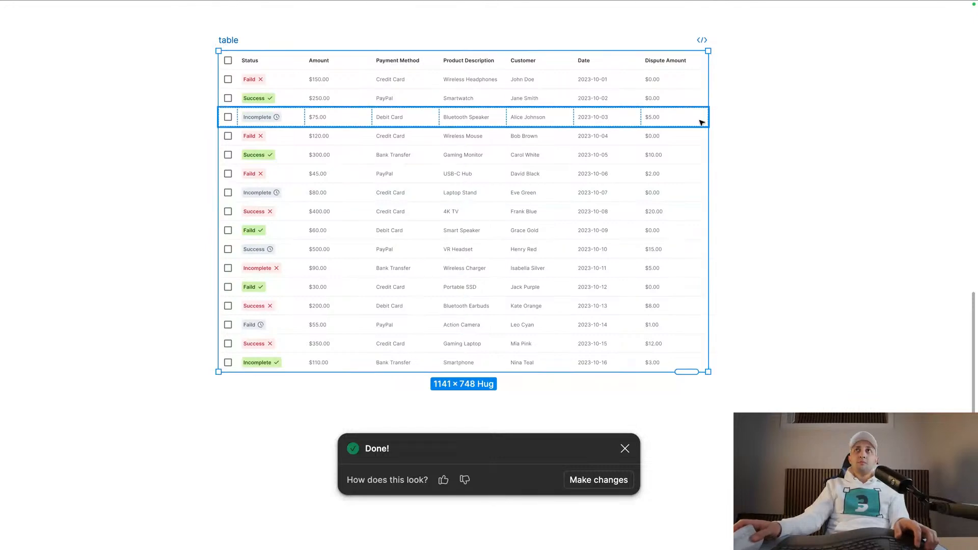
- Test the table's resizing by widening it to 1451 and narrowing it to 819
drag(708, 117, 841, 89)
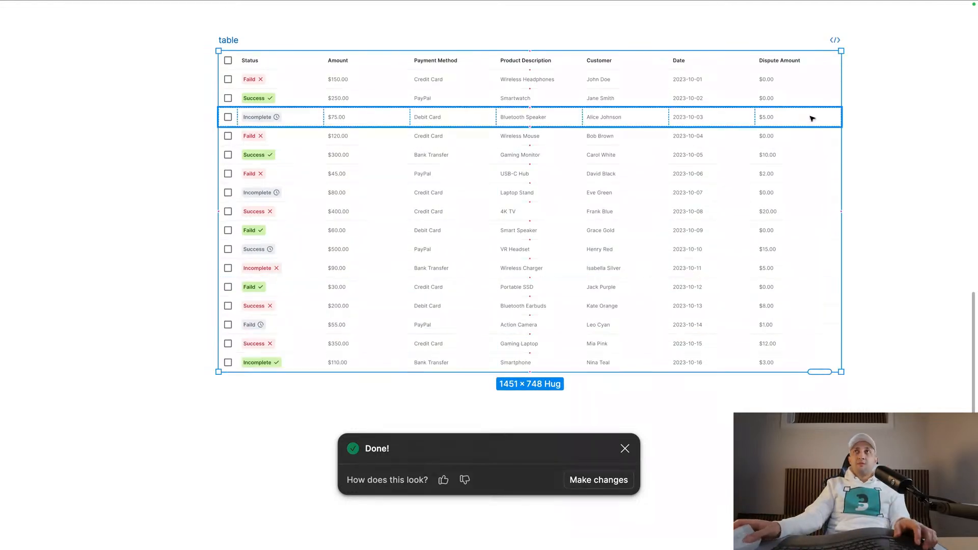
drag(836, 106, 570, 130)
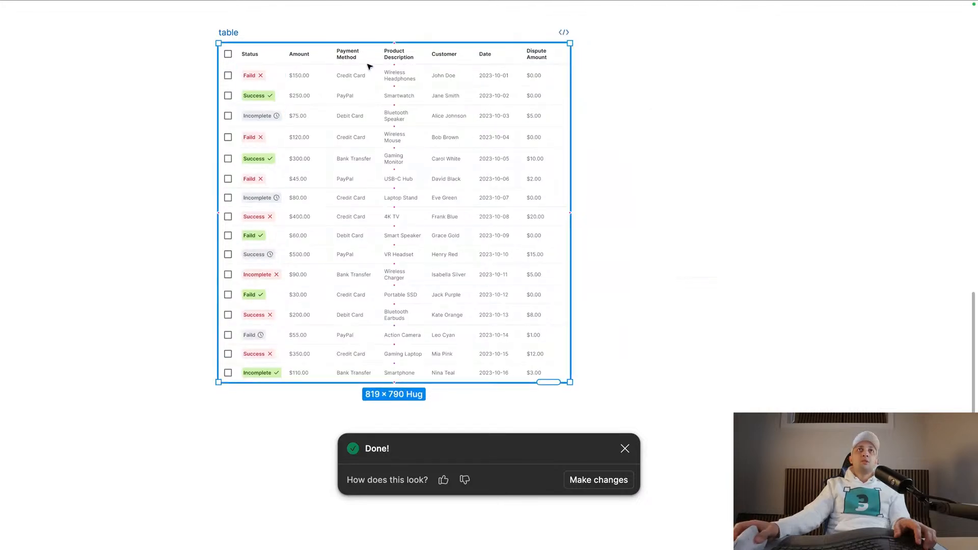
scroll(427, 84, up, 5)
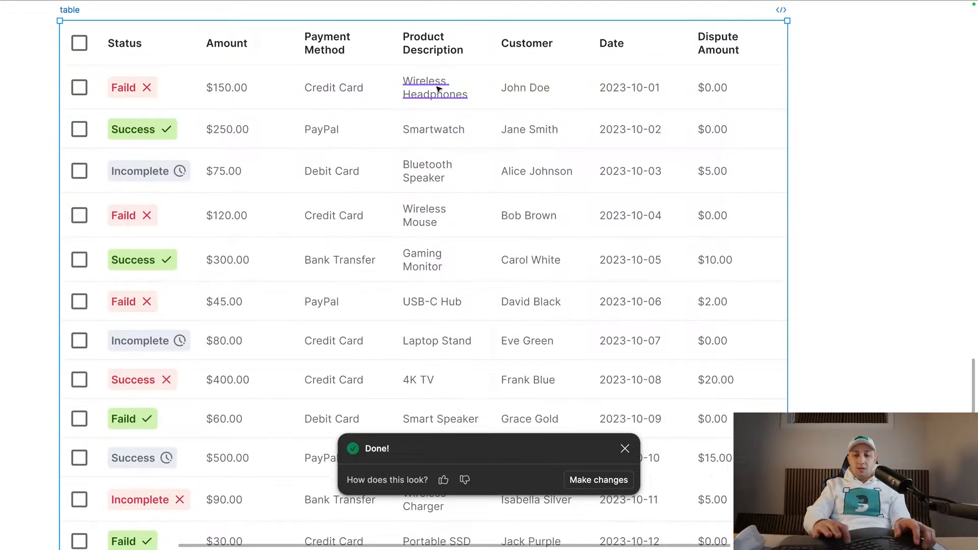
- Bring back the interface and inspect the height sizing options of the Wireless Headphones cell
key(ctrl+backslash)
double_click(437, 89)
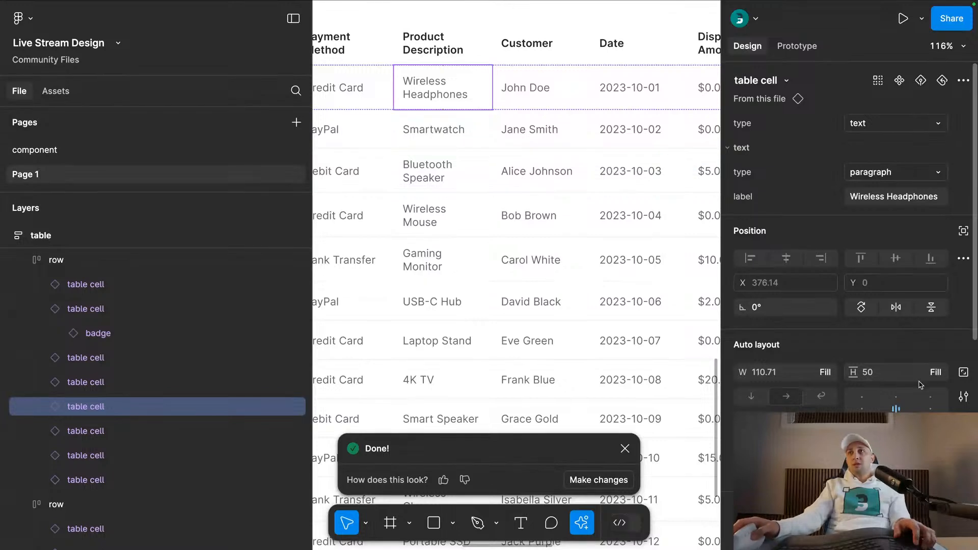
click(939, 376)
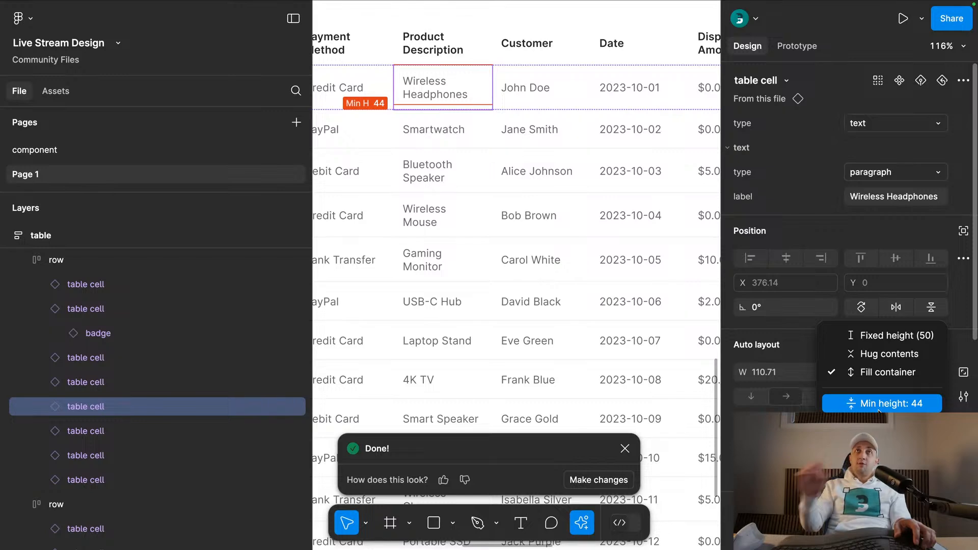
scroll(523, 271, down, 5)
key(Escape)
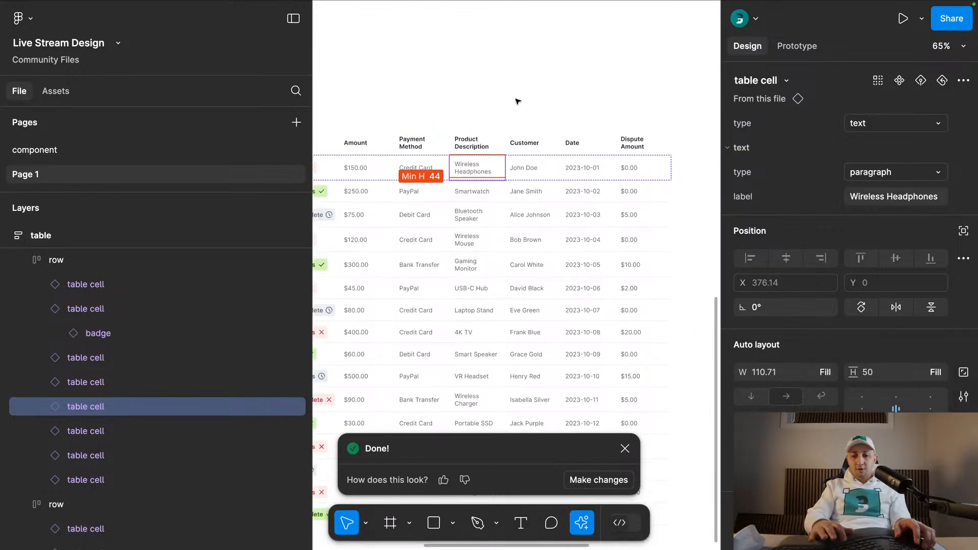
- Hide the interface and place a duplicate of the table beside the original
key(super+backslash)
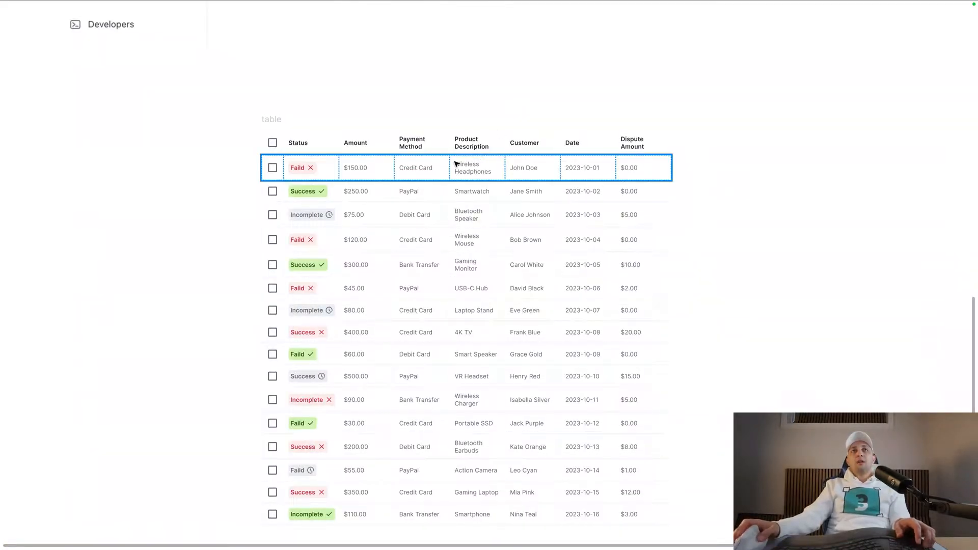
click(280, 124)
drag(279, 124, 770, 120)
scroll(786, 121, right, 6)
- Set the height of the $150.00 cell in the duplicate table to Hug contents and inspect its row
click(551, 165)
double_click(551, 164)
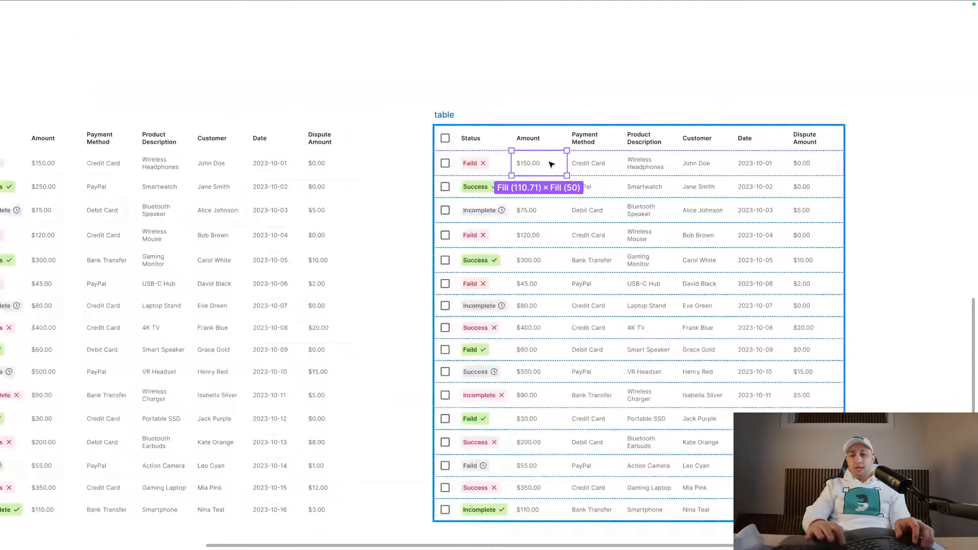
key(super+period)
click(935, 372)
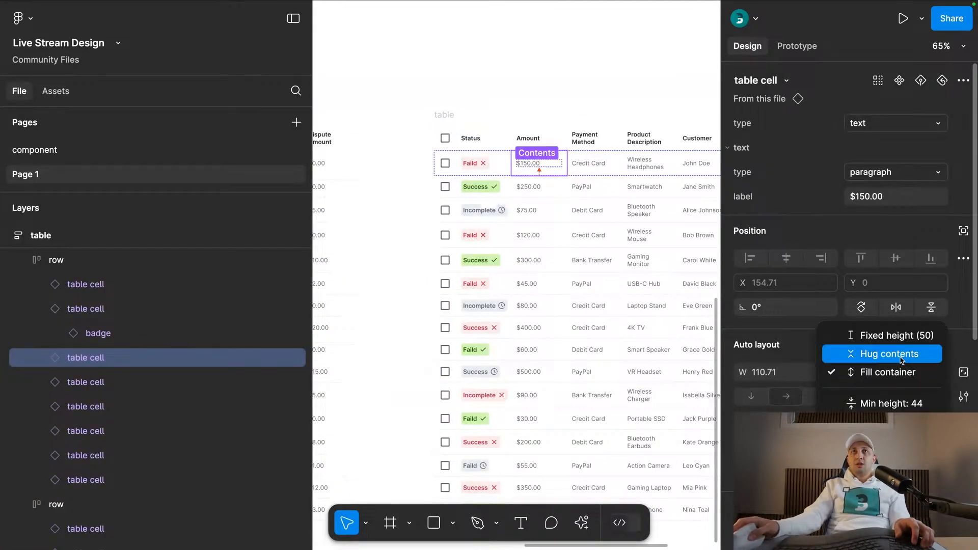
click(866, 350)
click(549, 80)
scroll(549, 80, up, 5)
key(super+period)
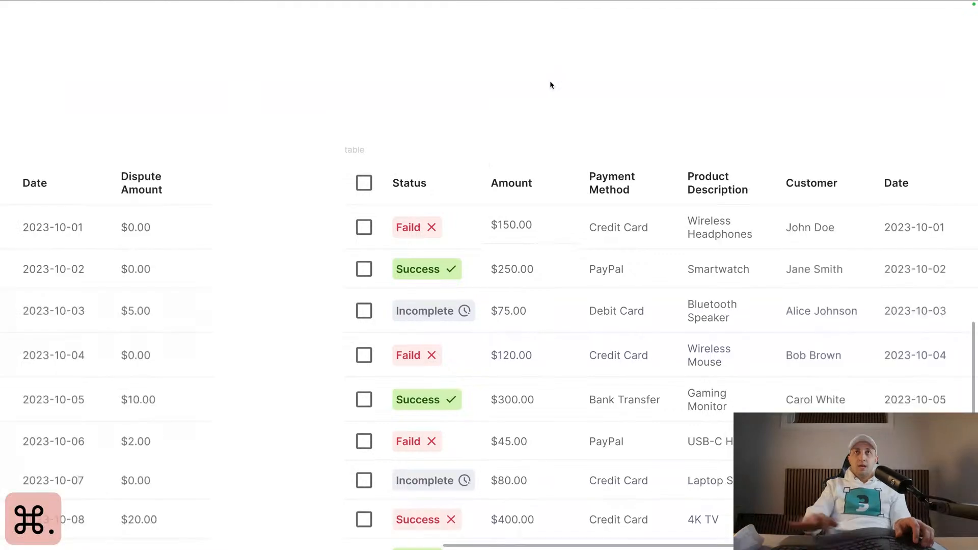
scroll(548, 81, up, 5)
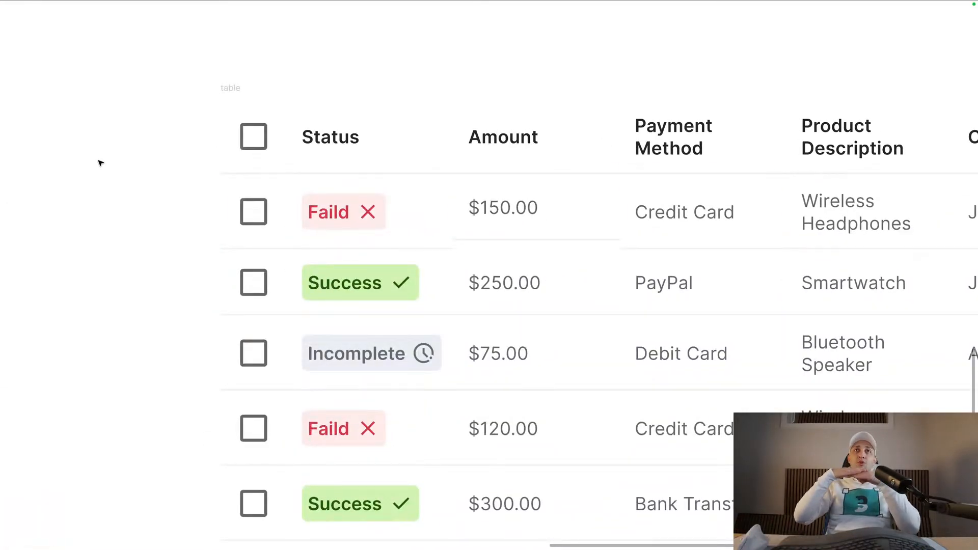
- Inspect the height sizing options of the Credit Card cell in the duplicate table's first body row
click(662, 243)
click(662, 243)
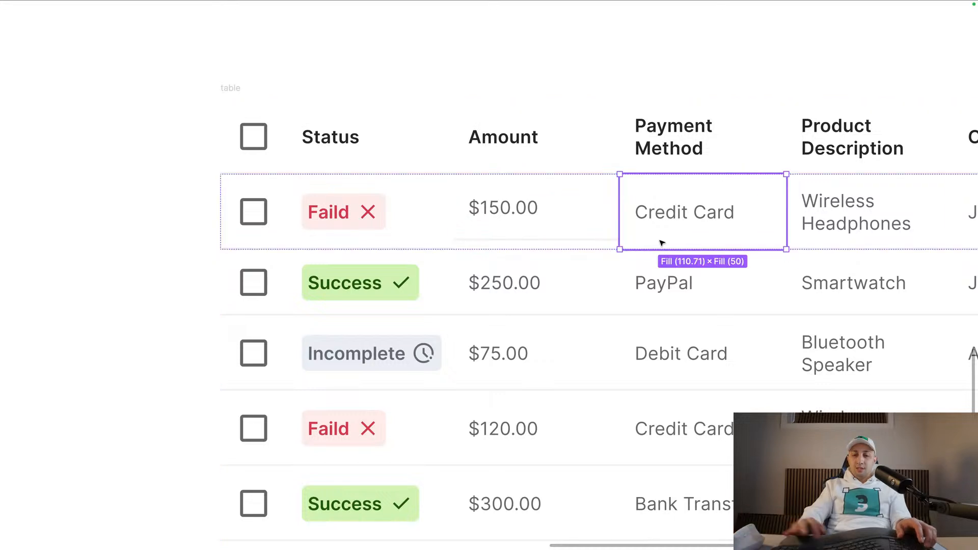
key(super+period)
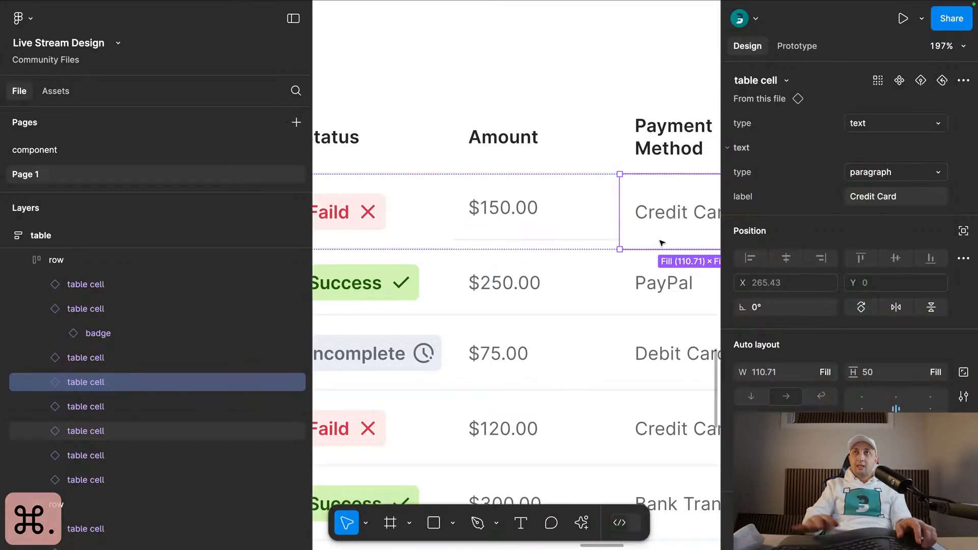
click(938, 372)
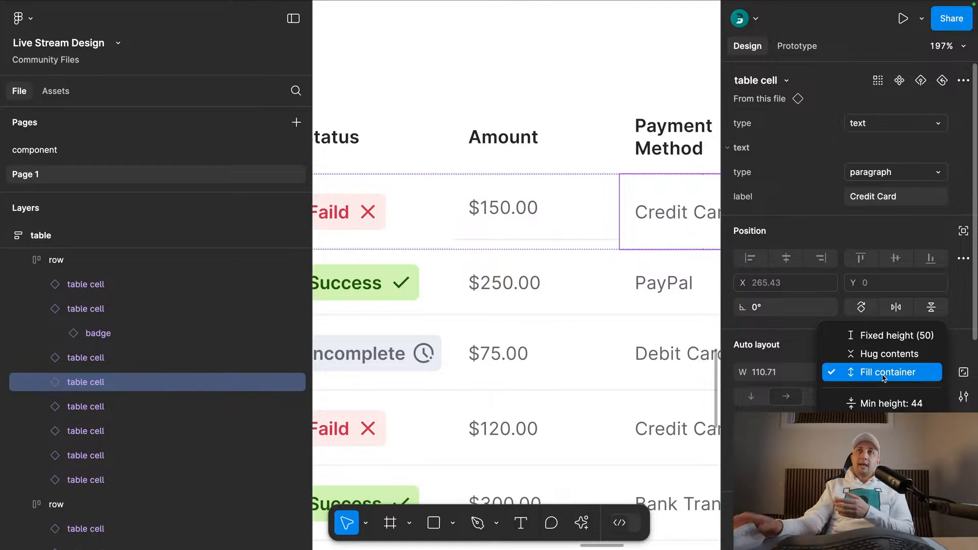
click(737, 346)
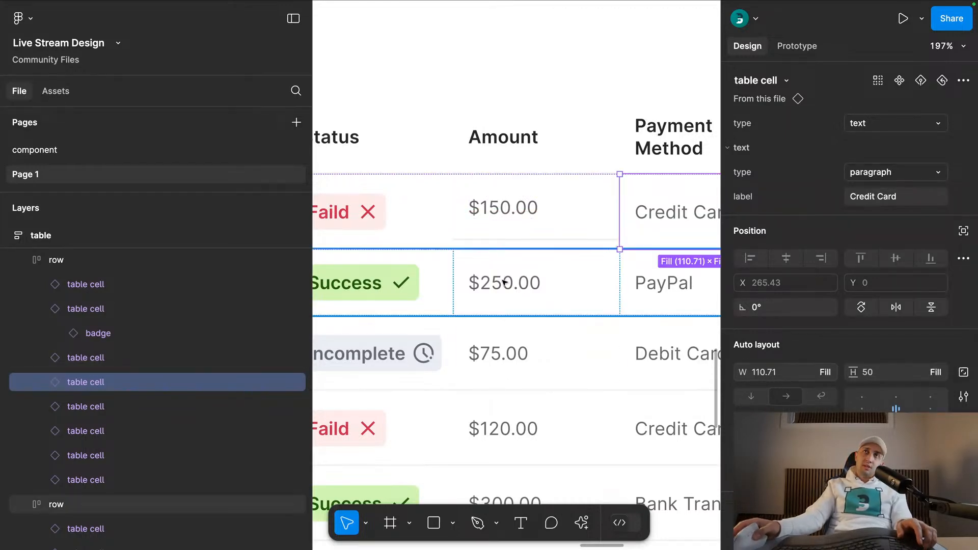
- Remove the duplicate table from the canvas
scroll(503, 282, down, 8)
click(425, 216)
key(super+x)
scroll(426, 218, down, 4)
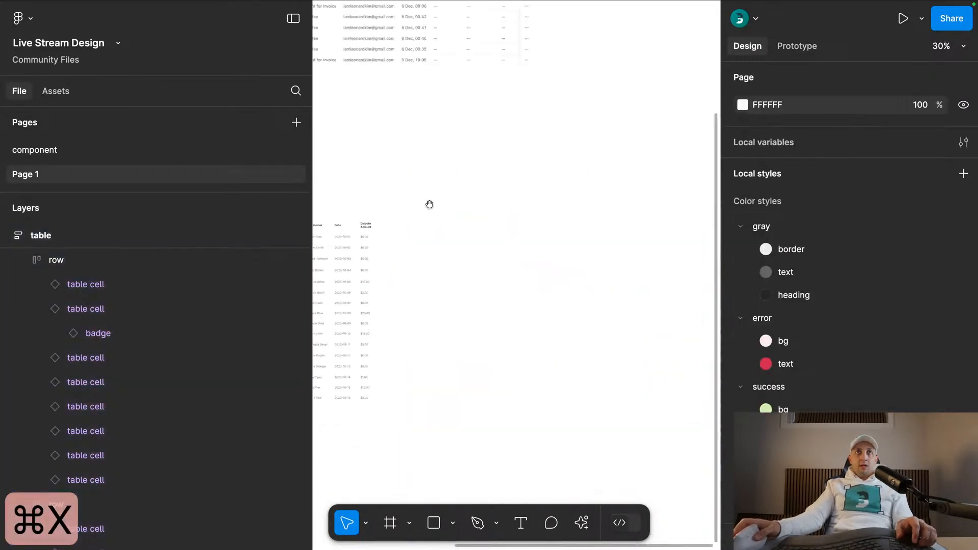
- Narrow the table by its right edge, widen it again to a width of 836, and bring back the interface
scroll(427, 218, left, 5)
key(super+period)
click(345, 202)
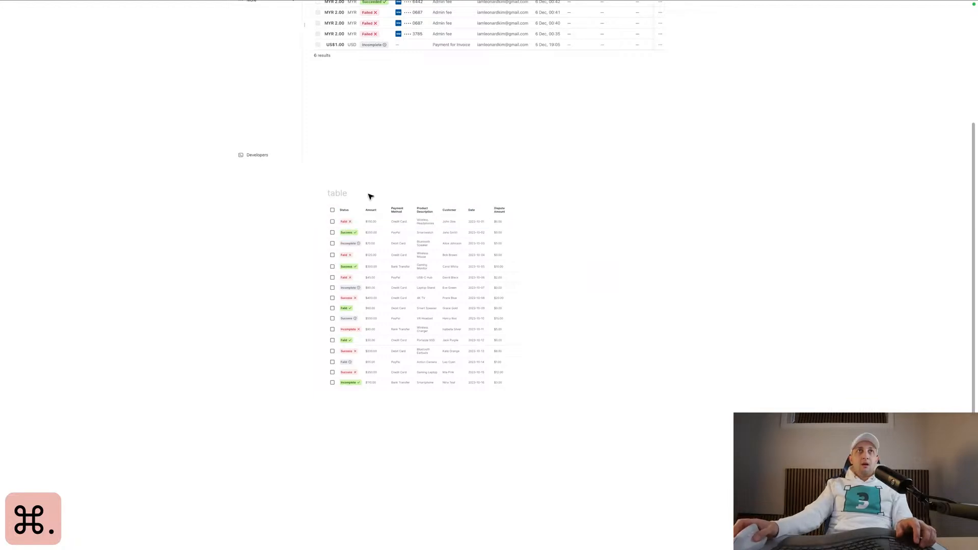
scroll(306, 193, up, 4)
click(342, 199)
scroll(692, 195, down, 3)
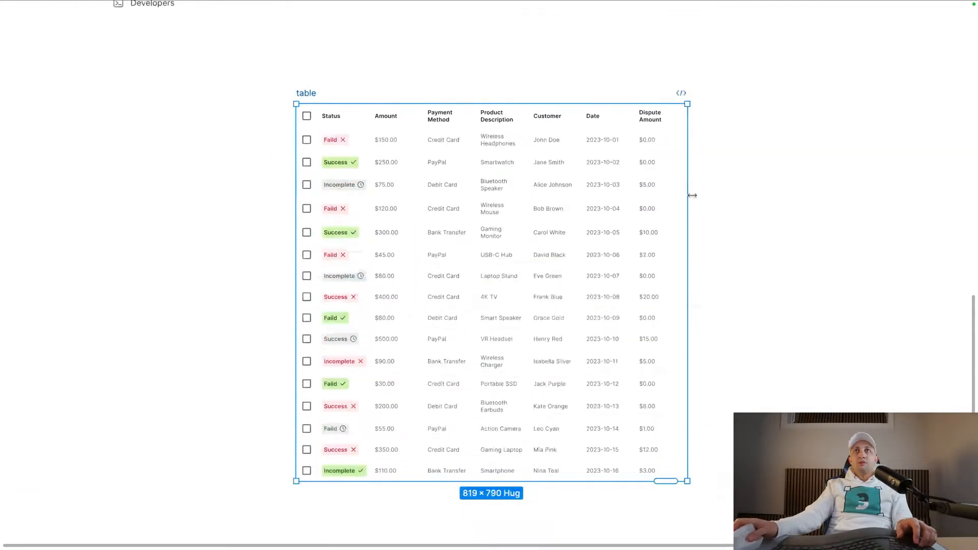
drag(688, 190, 582, 191)
drag(581, 123, 696, 173)
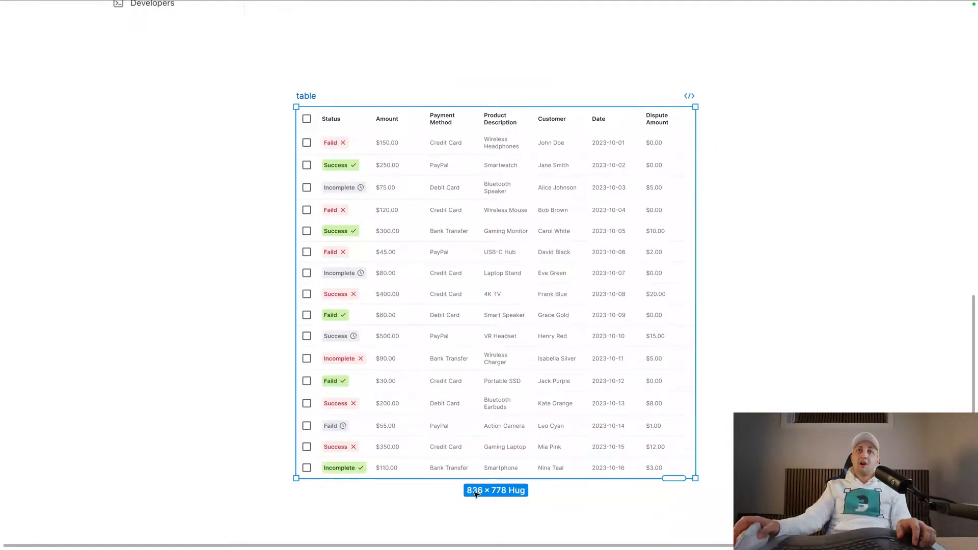
key(super+backslash)
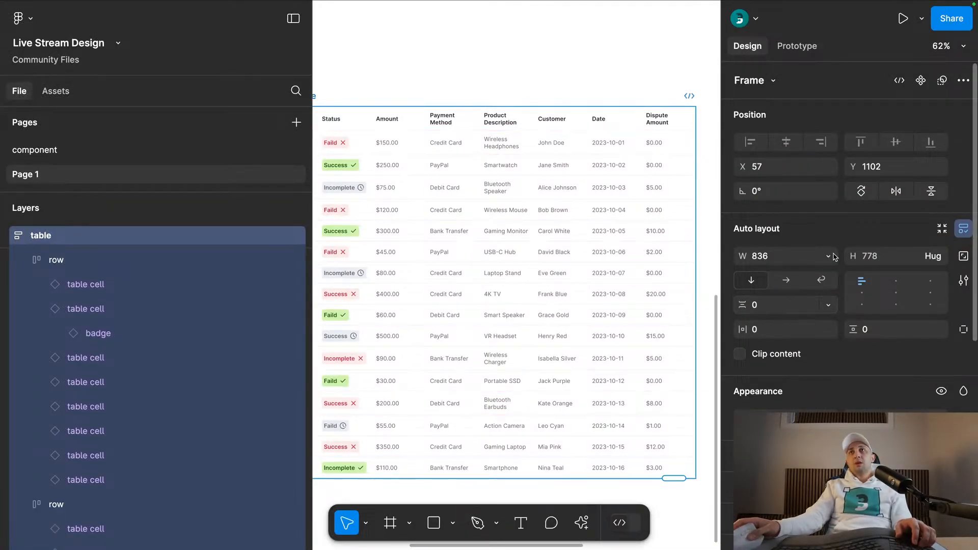
click(834, 256)
click(815, 324)
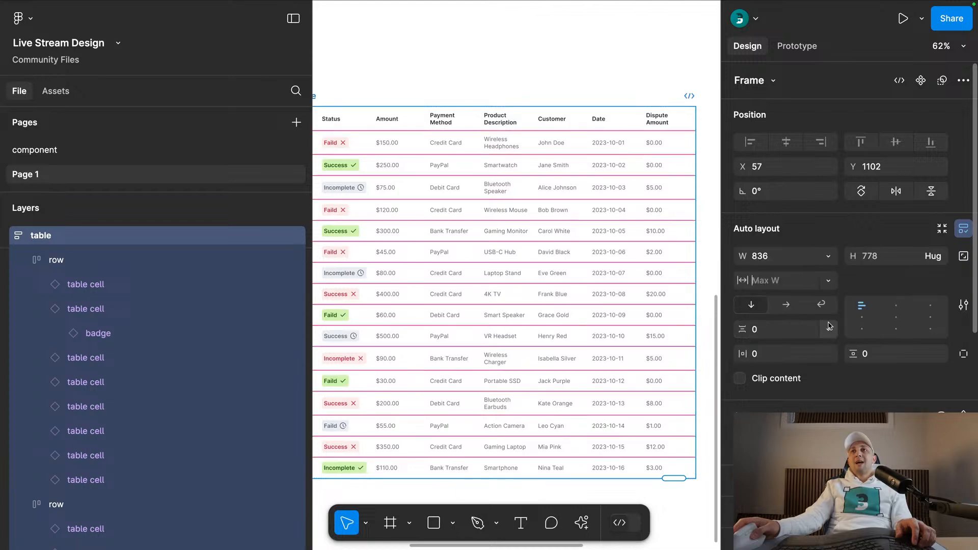
click(829, 280)
click(835, 325)
- Add a minimum width of 840 to the table
click(828, 261)
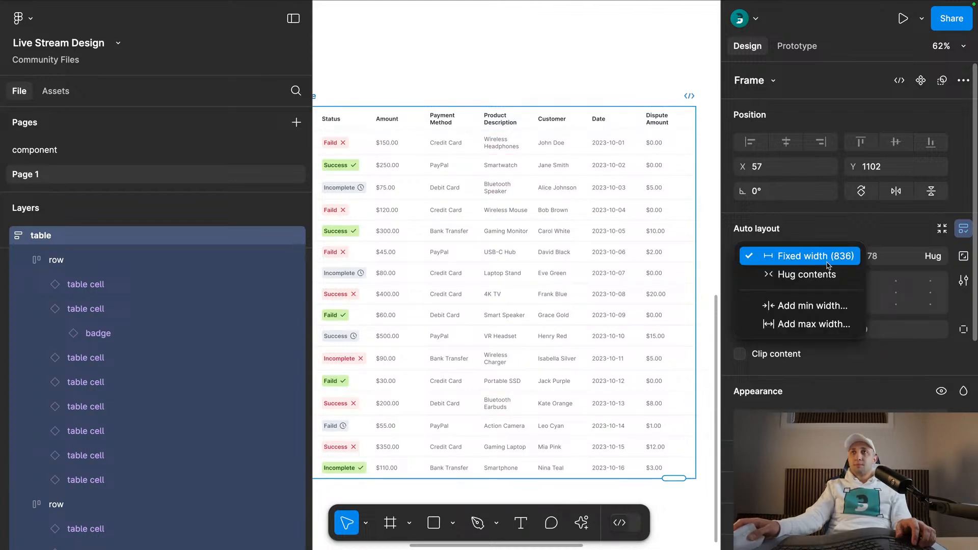
click(822, 306)
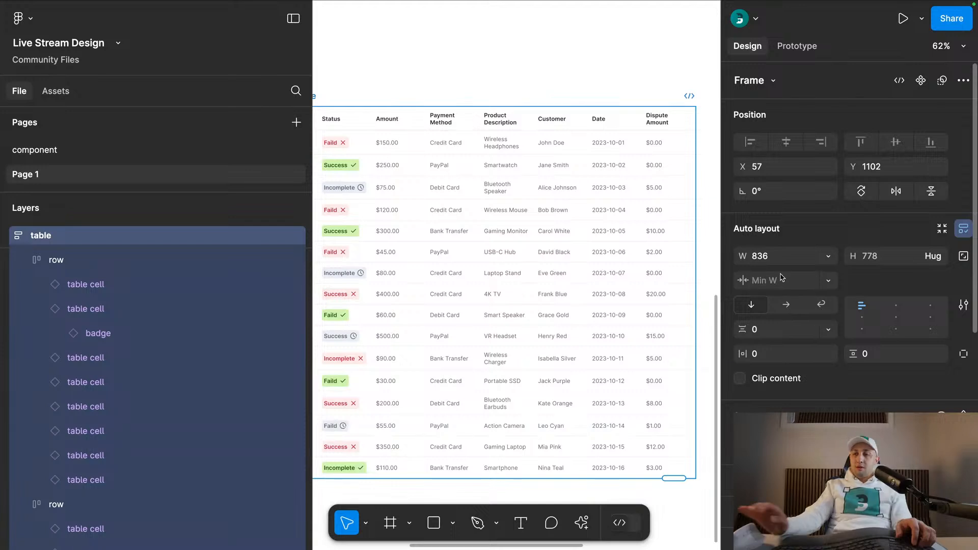
key(Return)
- Try to narrow the table below its minimum width
scroll(475, 71, down, 5)
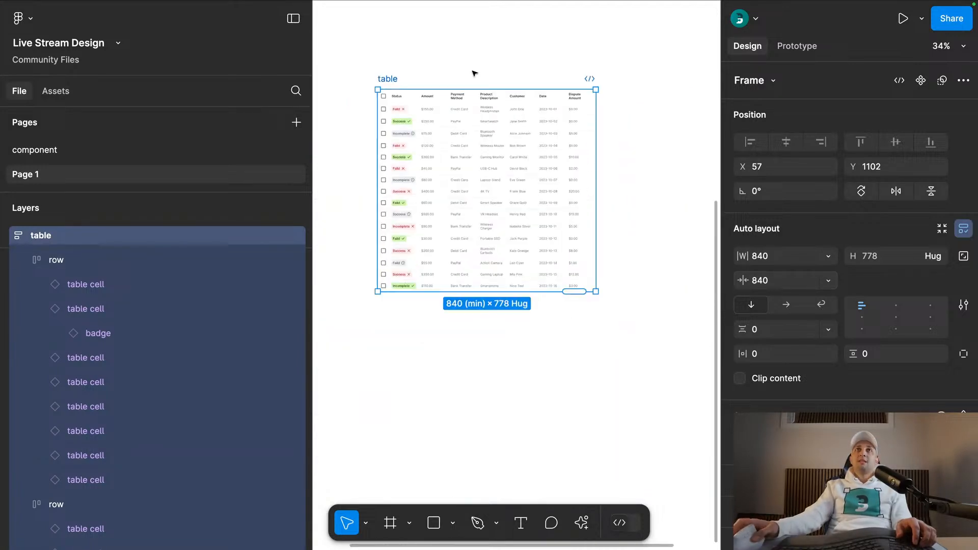
click(473, 72)
click(397, 79)
drag(596, 114, 544, 113)
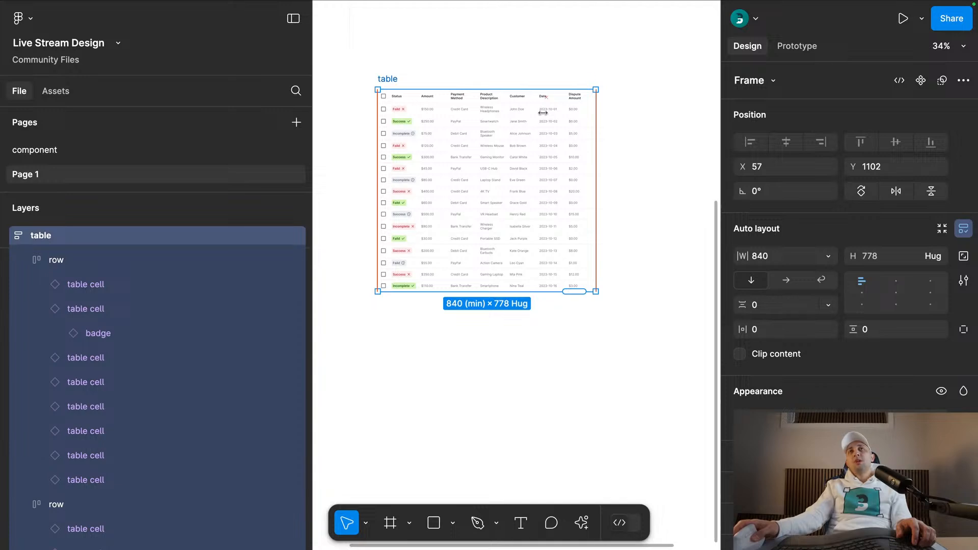
key(alt)
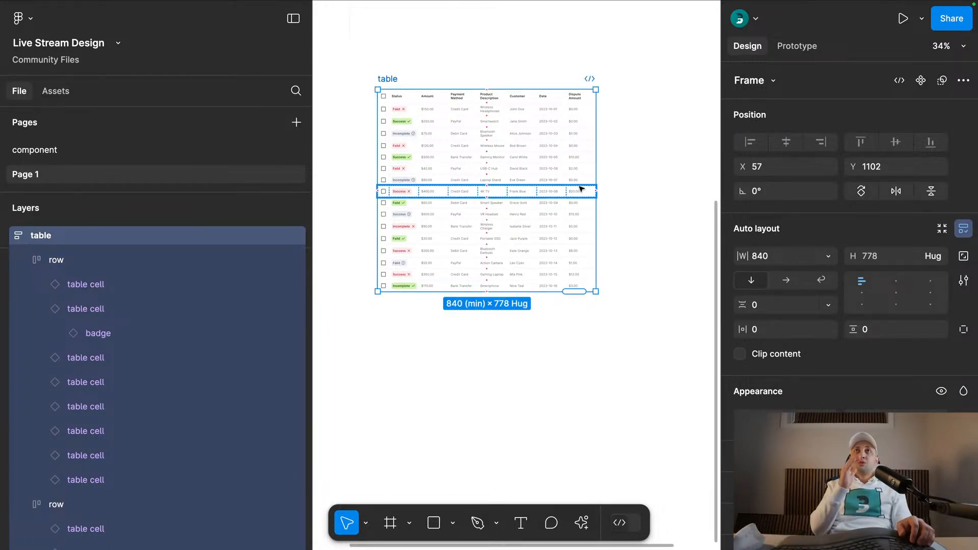
- Duplicate the table below the original and remove the minimum width from the copy
key(alt)
drag(388, 78, 397, 320)
scroll(524, 308, down, 4)
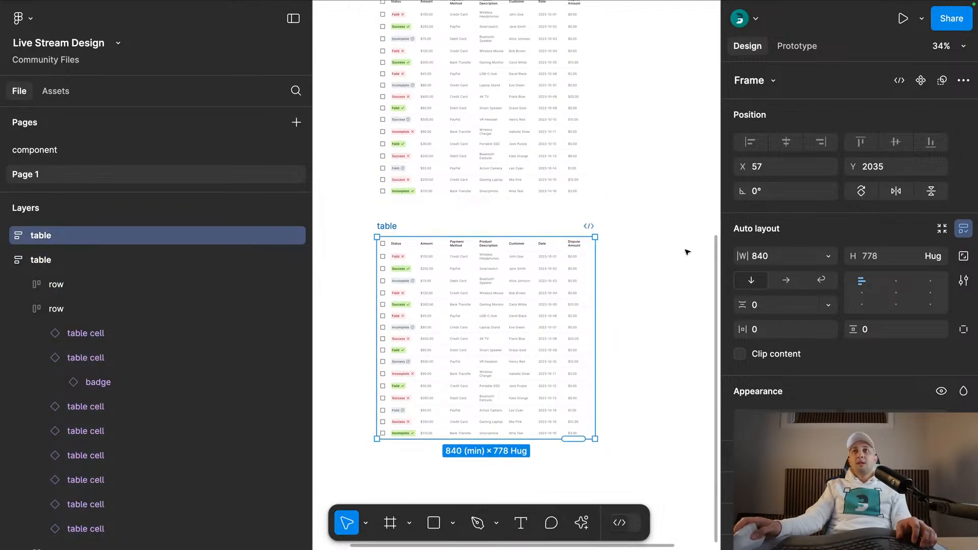
click(827, 258)
click(795, 355)
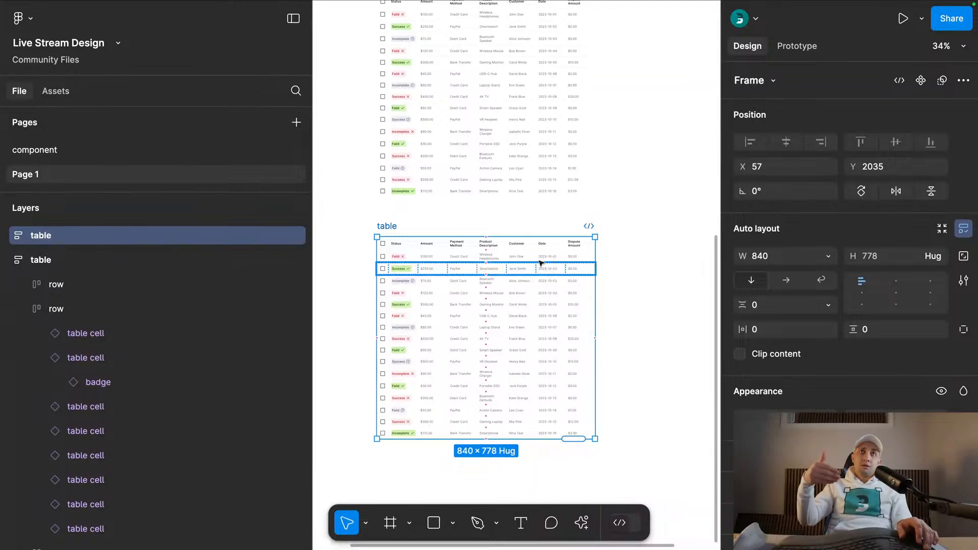
- Wrap the lower table in an auto layout frame and name it "parent scroll"
key(shift+a)
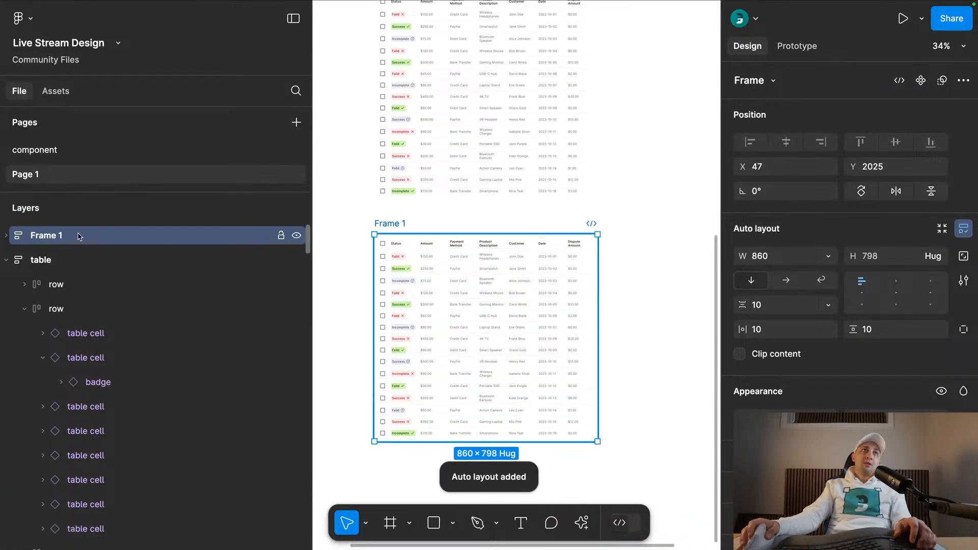
double_click(78, 236)
text(scroll)
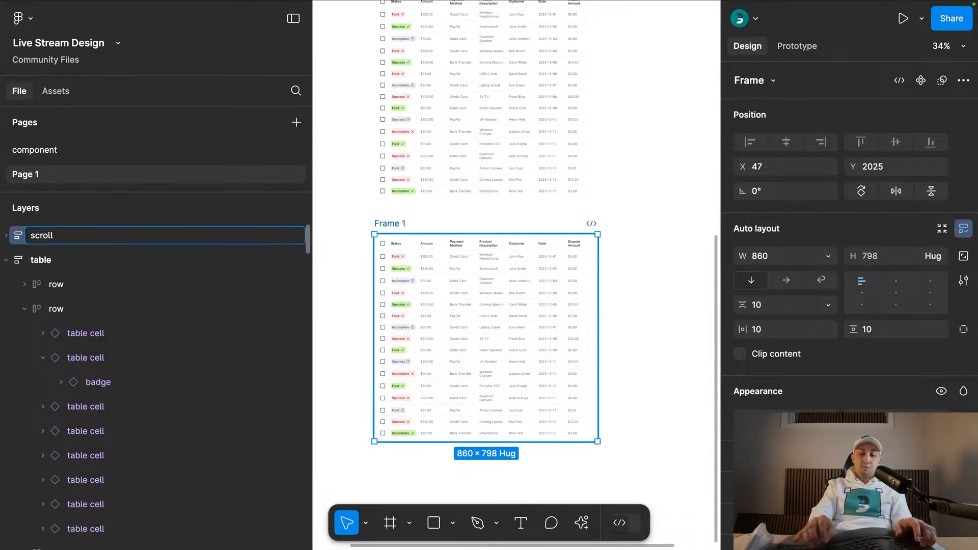
key(super+Left)
text(parent)
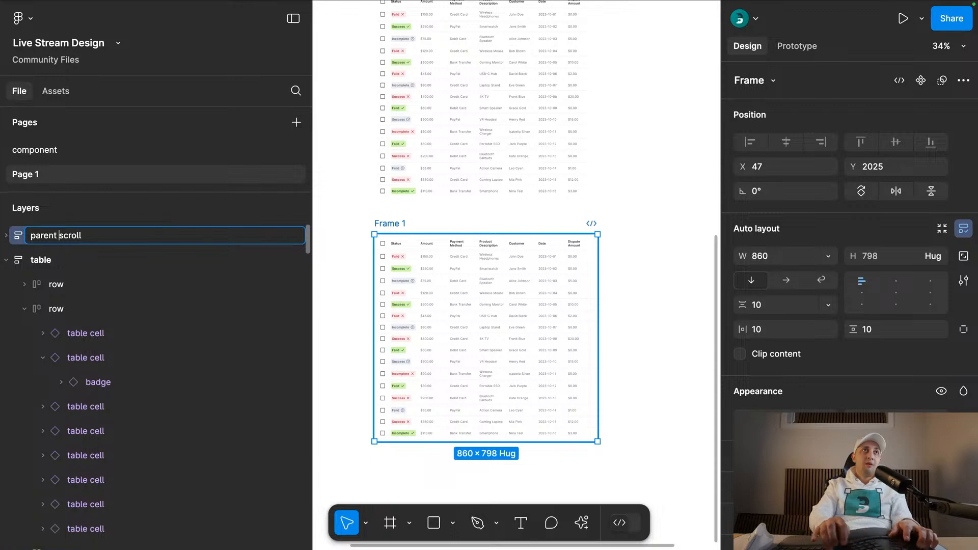
key(Return)
- Remove the dark gray rectangle above the Transactions screenshot
scroll(405, 195, down, 5)
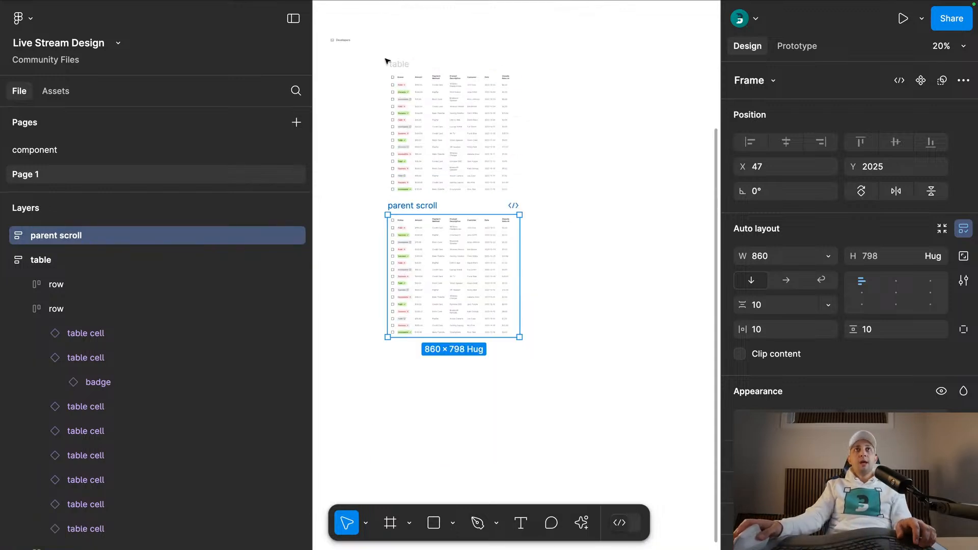
scroll(452, 237, up, 3)
scroll(437, 153, up, 5)
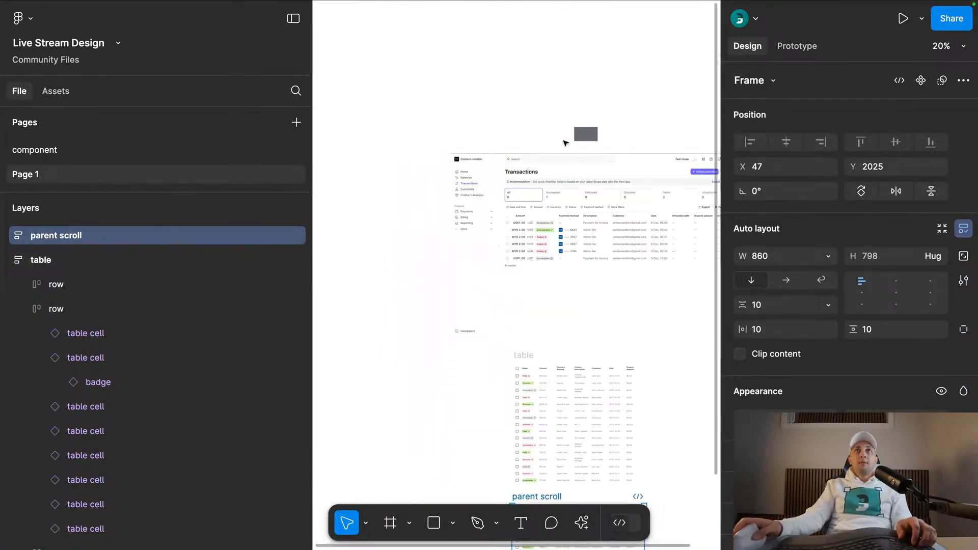
click(585, 134)
key(super+x)
- Move the Transactions screenshot from Page 1 to the component page and place it beside the components
click(545, 188)
key(super+x)
click(105, 149)
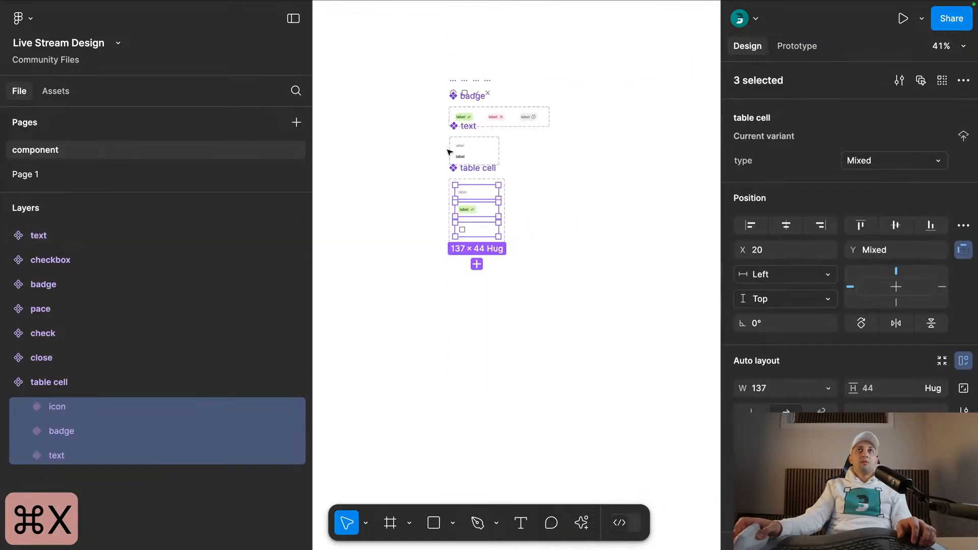
scroll(585, 129, up, 3)
right_click(503, 152)
click(525, 152)
scroll(514, 240, left, 5)
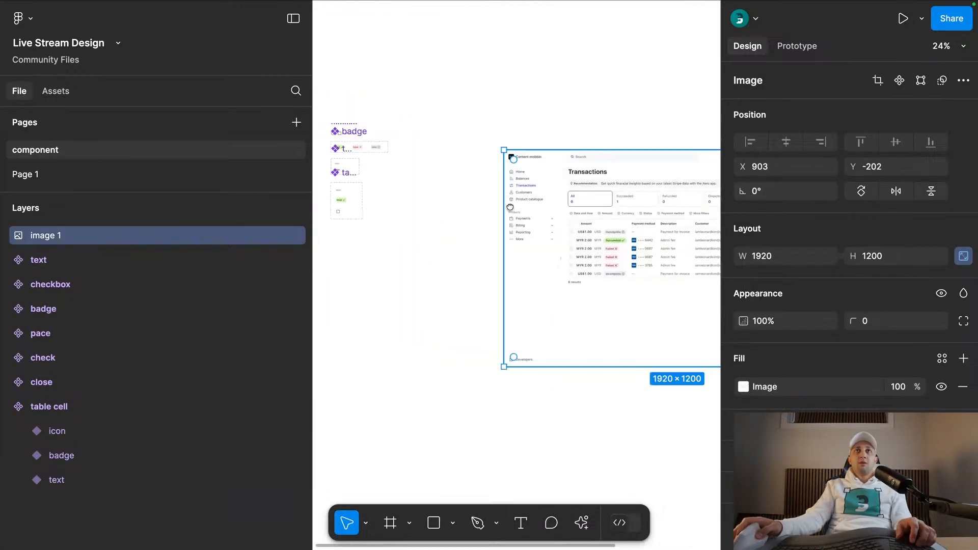
- Rename Page 1 as "demo" and collapse all of its layers
click(60, 173)
double_click(62, 175)
text(demo)
key(Return)
drag(600, 276, 491, 115)
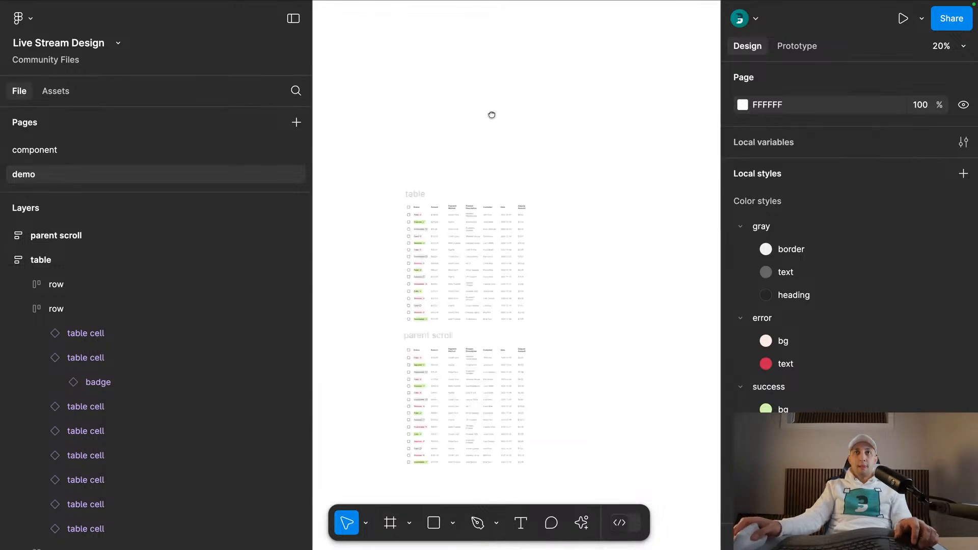
key(alt+l)
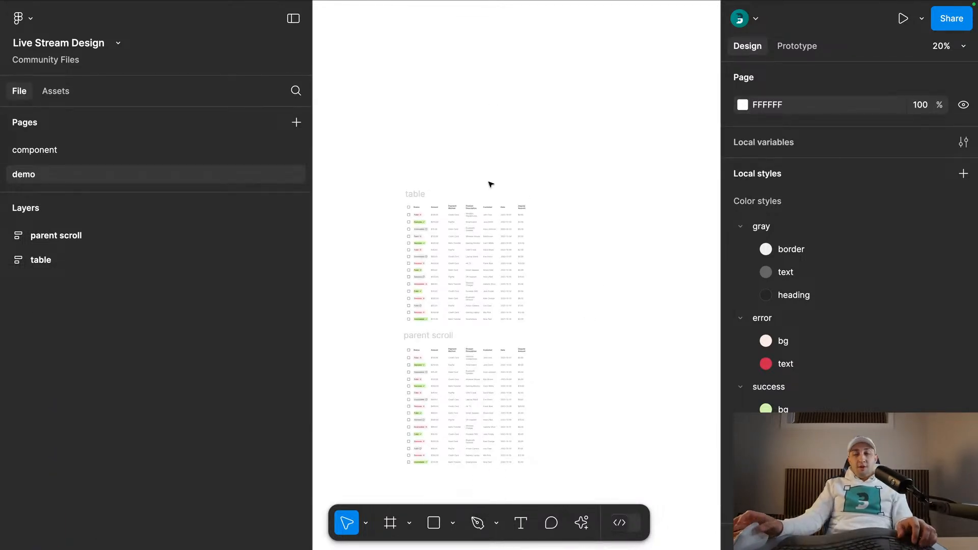
scroll(490, 184, down, 2)
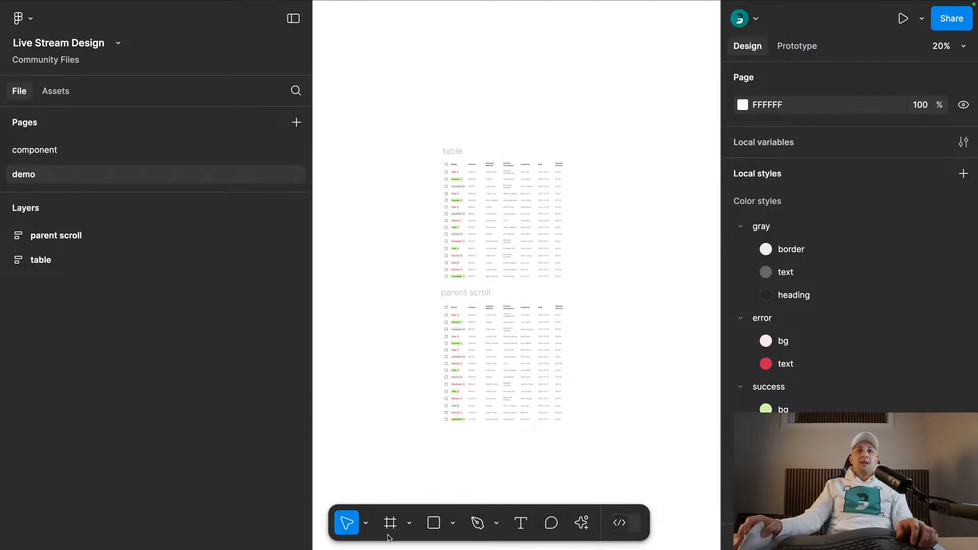
- Draw a frame about 3180 × 2444 around both tables on the demo page
key(f)
scroll(396, 129, down, 3)
mouse_move(375, 116)
mouse_down()
mouse_move(493, 179)
mouse_move(632, 315)
mouse_up()
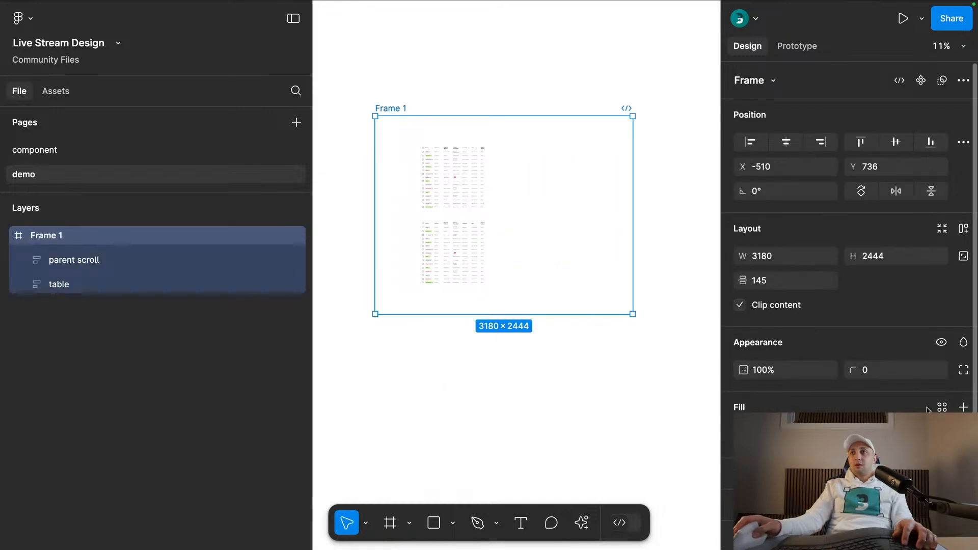
- Set the frame's fill to a light gray with an HSL lightness of 95
click(744, 435)
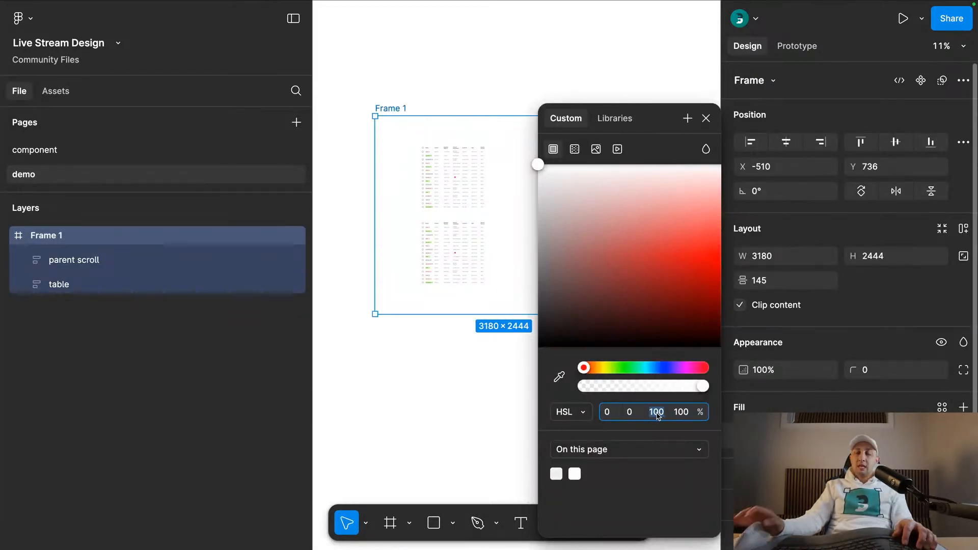
text(95)
key(Return)
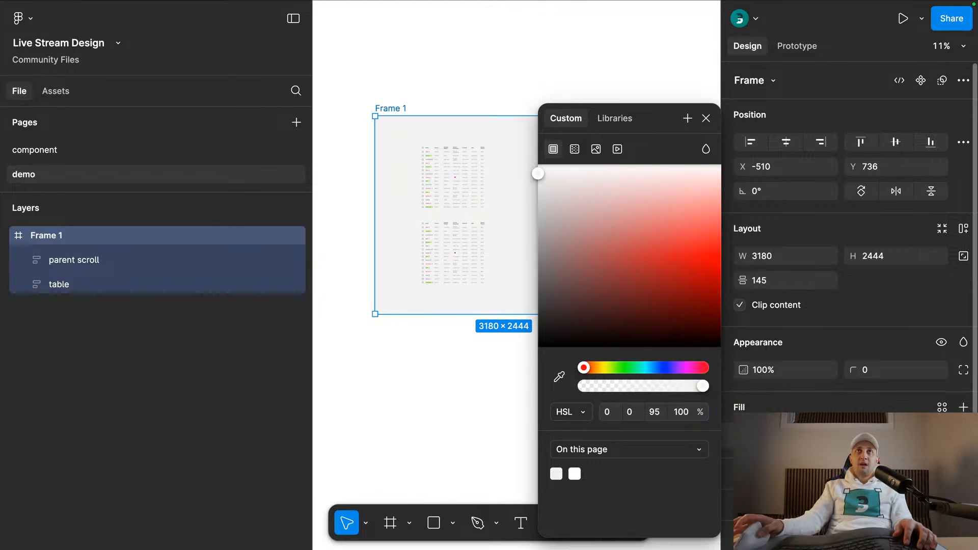
click(704, 119)
- Add a white fill to the icon, badge and text variants of the table cell component on the component page
click(186, 159)
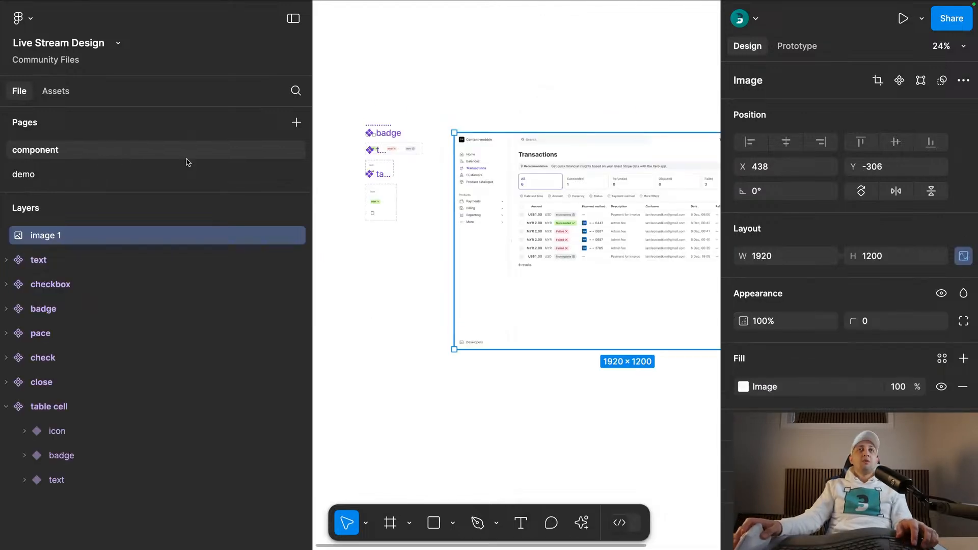
scroll(359, 208, up, 5)
click(365, 263)
shift+click(394, 214)
shift+click(398, 189)
scroll(816, 224, down, 4)
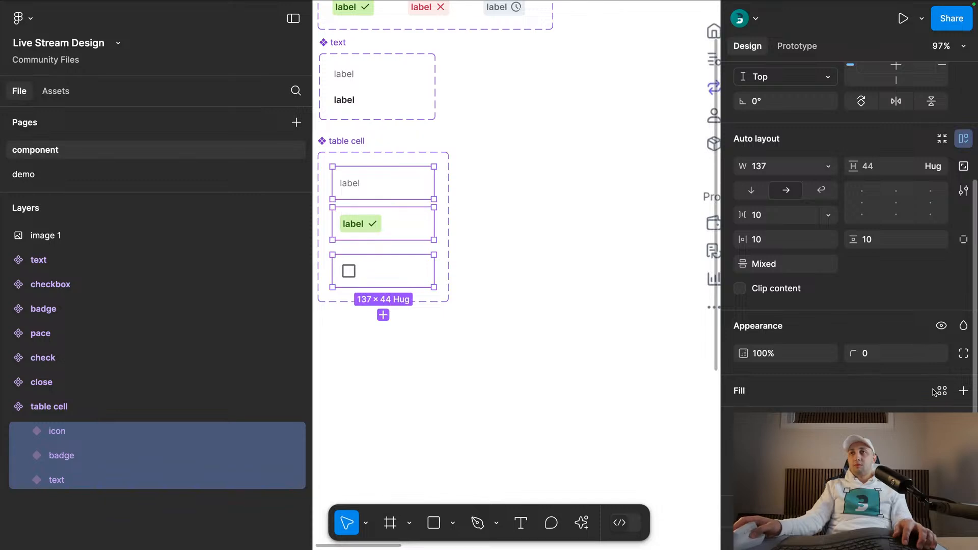
click(633, 394)
- On the demo page with the interface hidden, stretch the upper table wider by its right edge and undo the stretch
click(124, 174)
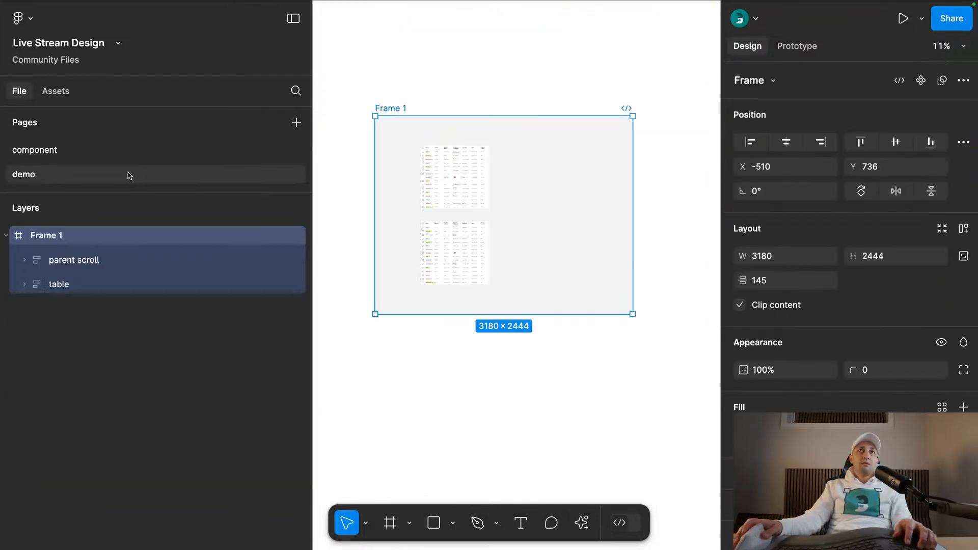
click(453, 95)
key(super+period)
scroll(463, 175, up, 5)
click(413, 154)
mouse_move(420, 144)
mouse_down()
mouse_move(480, 197)
mouse_move(424, 155)
mouse_up()
drag(556, 147, 758, 137)
key(super+z)
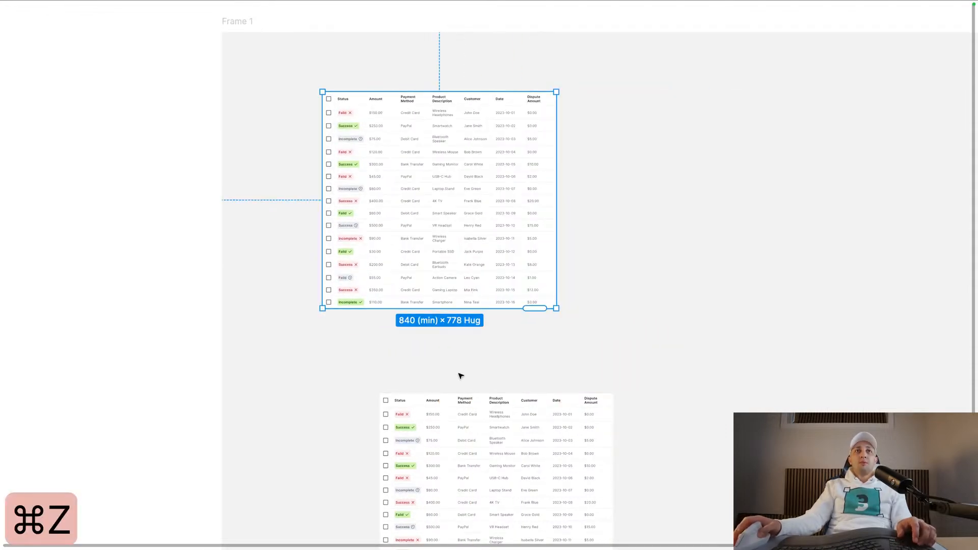
- Move the parent scroll frame down and the first table near the frame's upper edge, then duplicate that table between them
drag(454, 420, 450, 479)
drag(442, 200, 472, 126)
scroll(470, 131, down, 3)
click(250, 195)
drag(251, 196, 253, 137)
scroll(265, 129, down, 2)
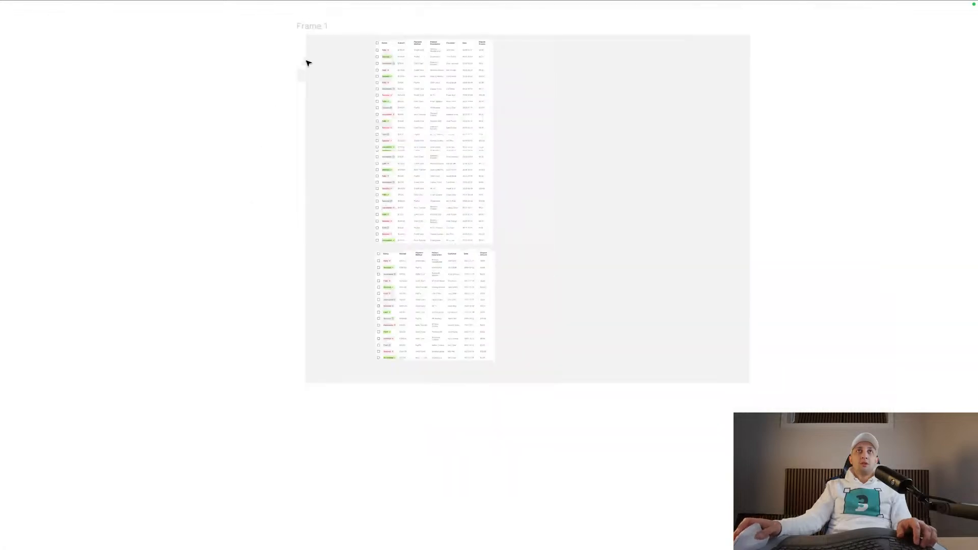
- Narrow Frame 1 around the tables and apply vertical auto layout, giving it a width of 1890
click(362, 79)
key(super+period)
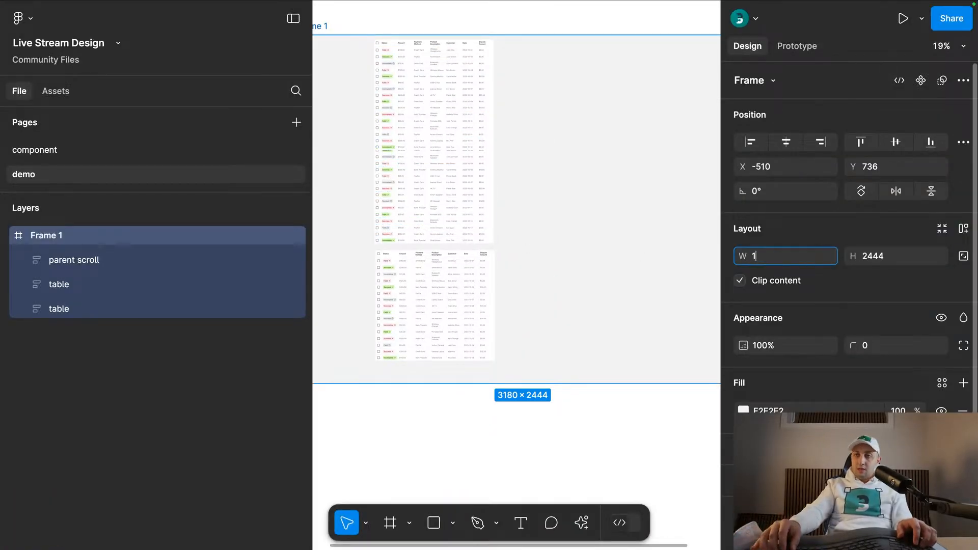
key(Return)
click(589, 109)
scroll(623, 121, left, 3)
click(428, 43)
key(shift+a)
- Set Frame 1's auto layout gap to 96 and its padding to 96 on all sides
click(761, 304)
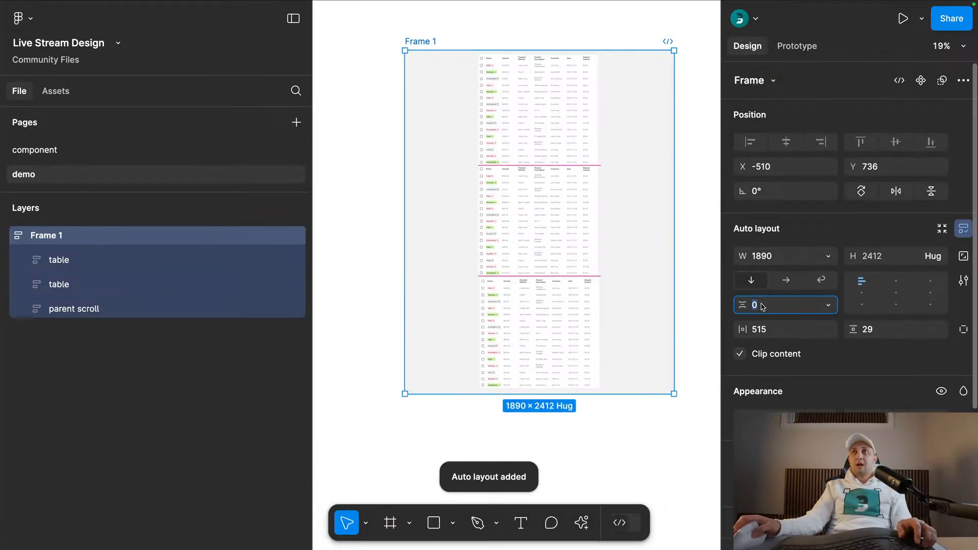
key(Return)
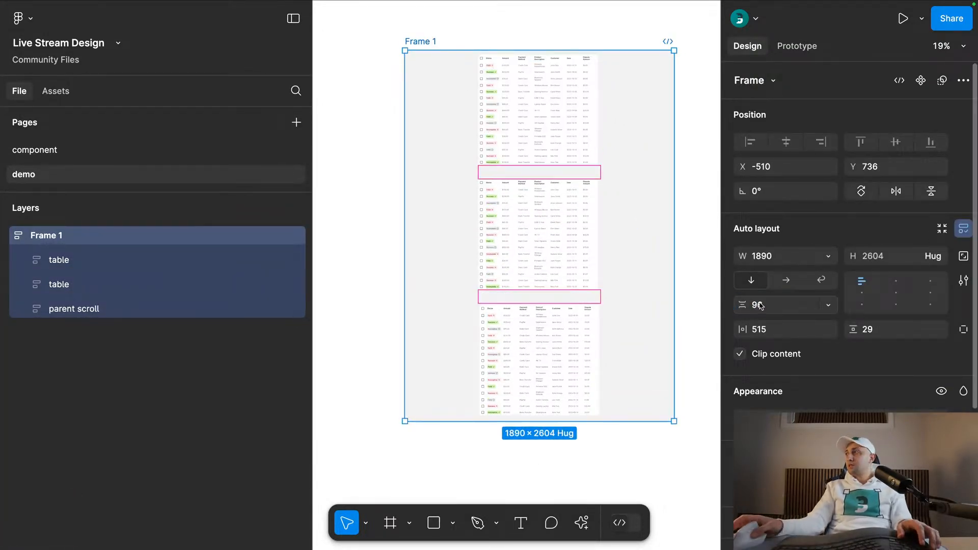
click(479, 156)
key(Escape)
click(794, 330)
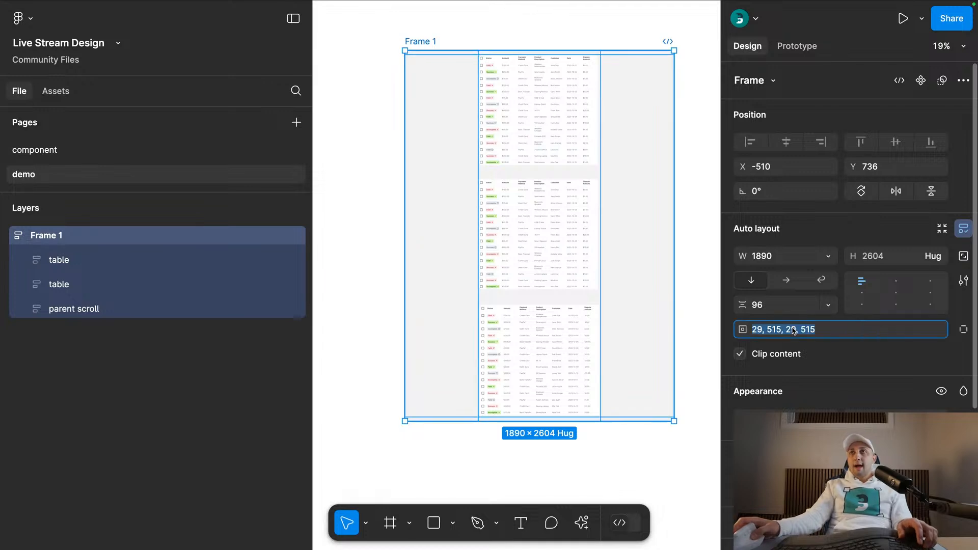
text(96)
key(Return)
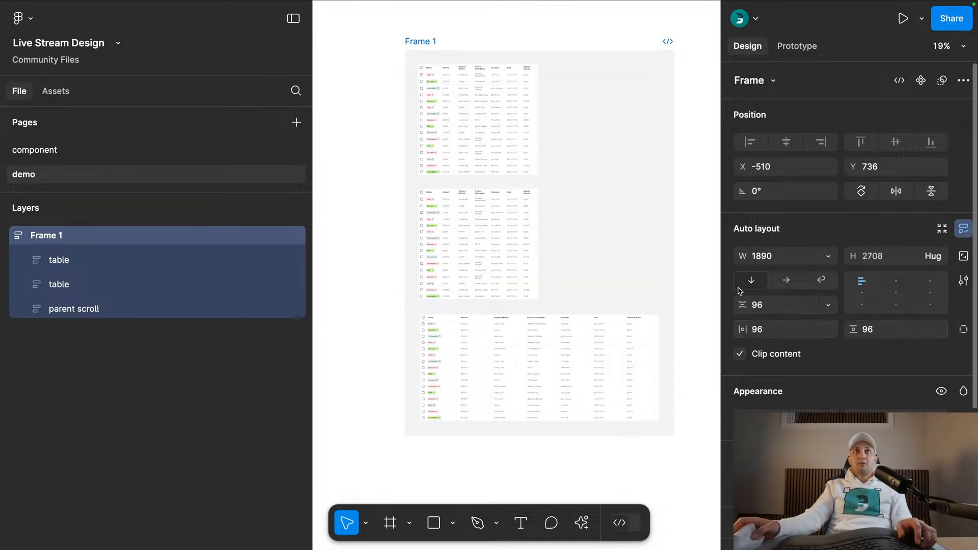
- Stretch the first table to about 1678 wide and set its width to fill the container
click(529, 116)
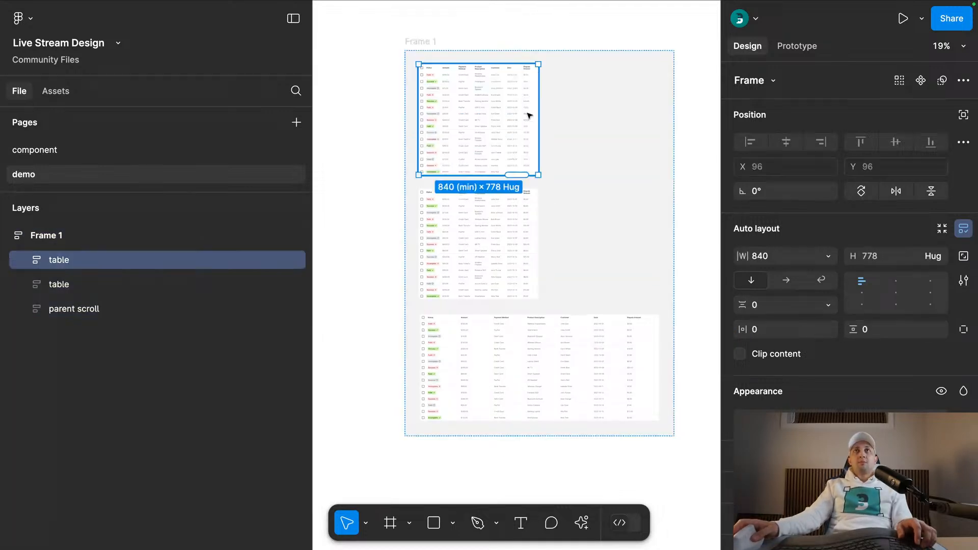
drag(537, 101, 657, 97)
click(828, 256)
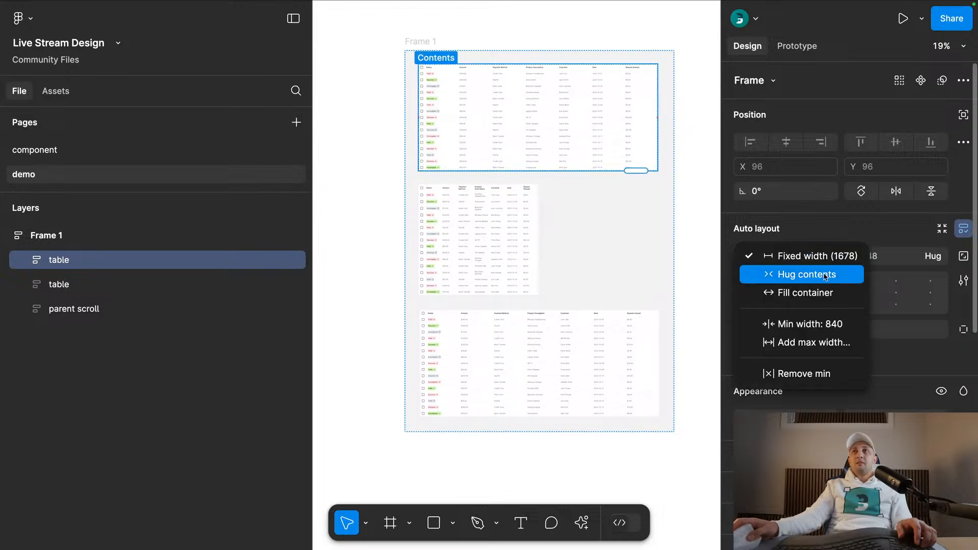
click(816, 287)
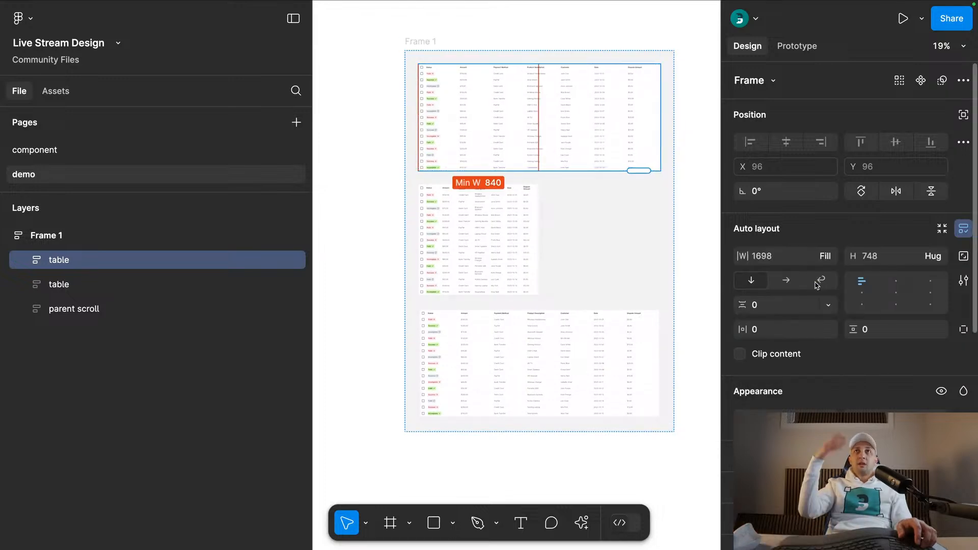
- Hide the interface, examine the three tables in Frame 1 from the first to the last, and show the interface again
click(552, 41)
key(super+period)
scroll(571, 132, up, 3)
scroll(571, 131, up, 3)
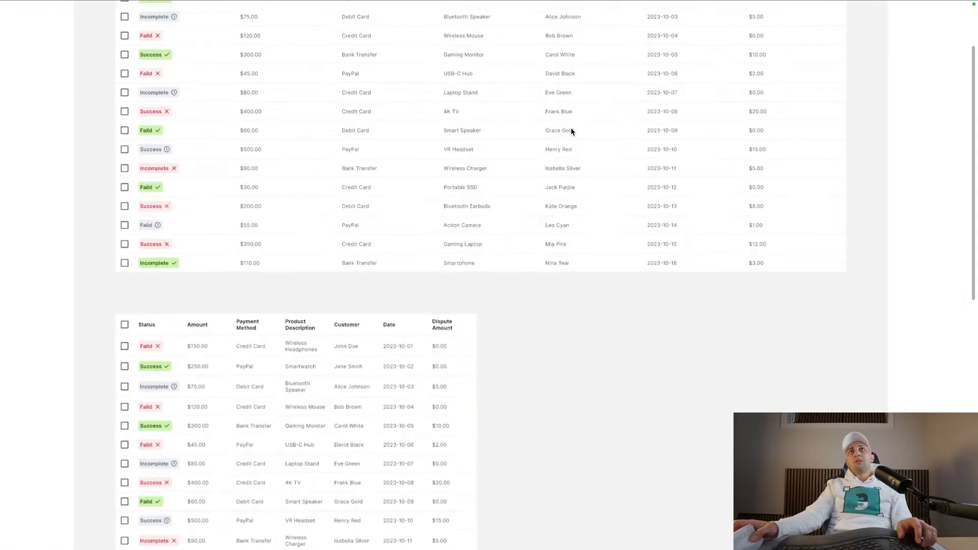
scroll(571, 132, up, 3)
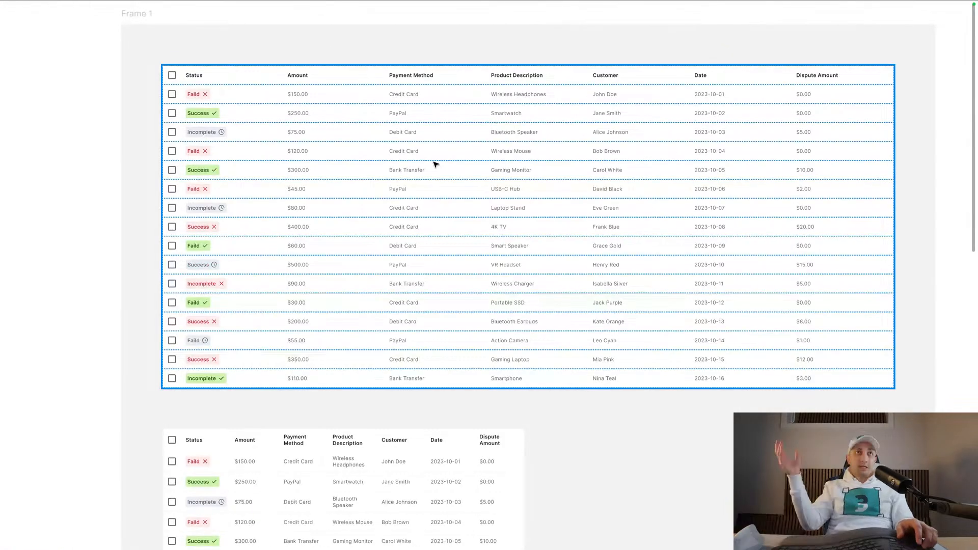
scroll(436, 164, down, 4)
click(457, 291)
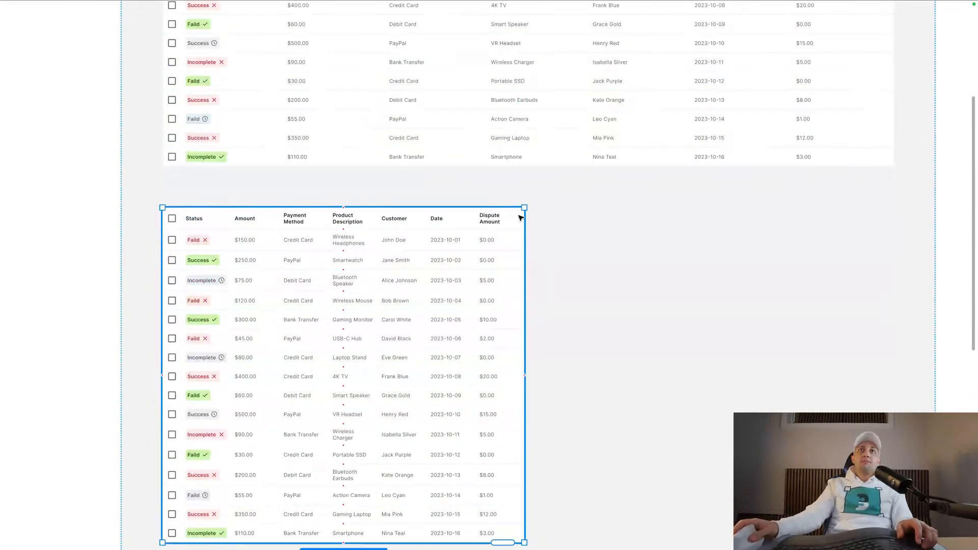
drag(451, 227, 452, 228)
scroll(456, 230, down, 5)
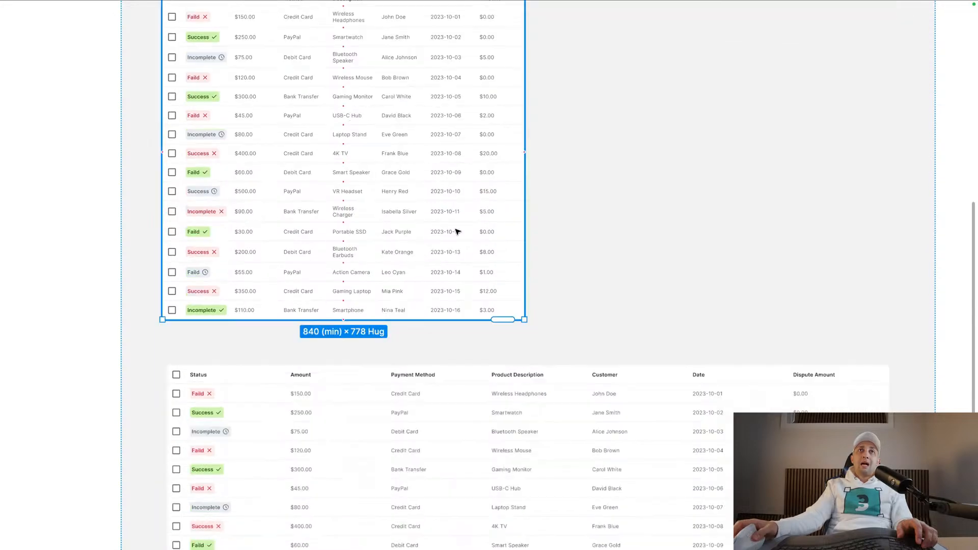
key(super+.)
scroll(468, 258, down, 5)
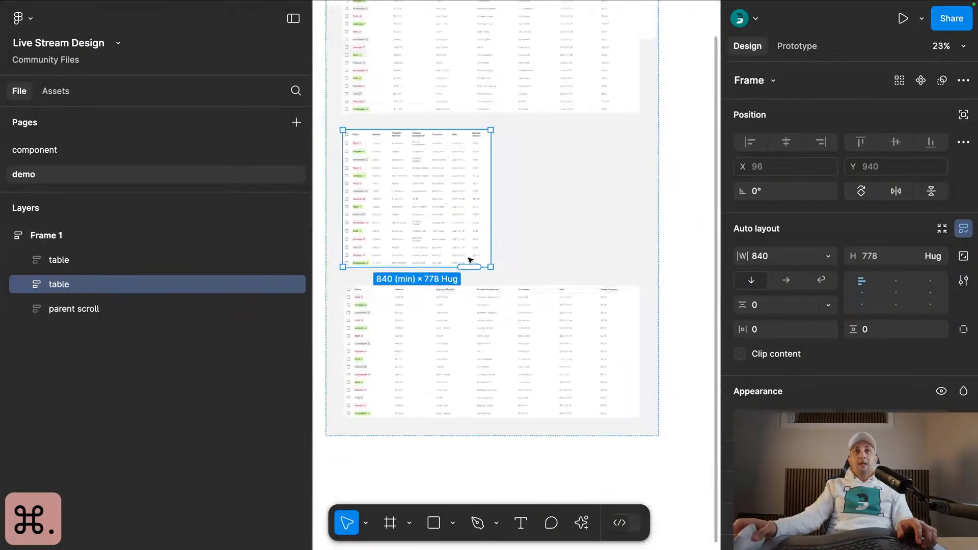
- Rename Frame 1 as desktop and collapse its layers
click(474, 305)
click(40, 236)
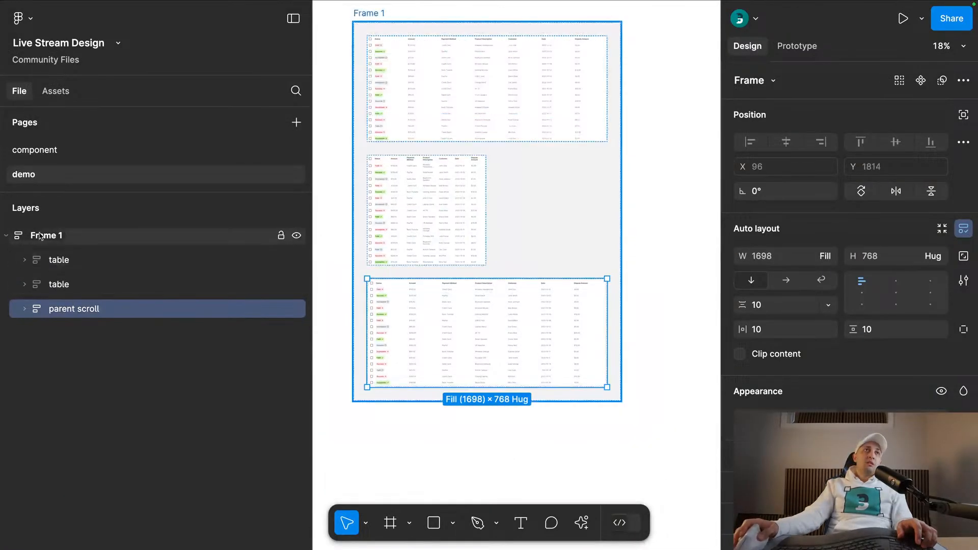
double_click(39, 236)
text(desktop)
key(Return)
key(alt+l)
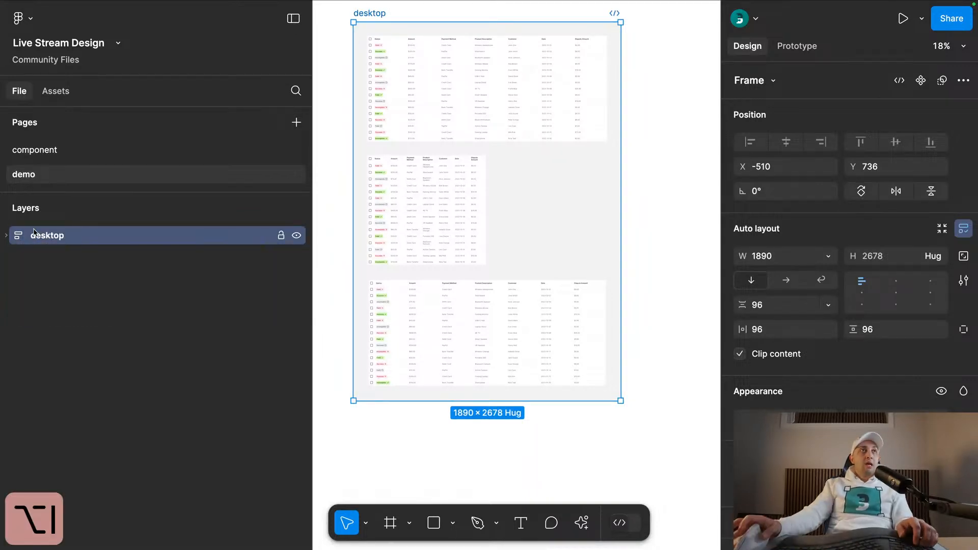
- Set the parent scroll frame's horizontal and vertical padding to 0
click(6, 235)
click(76, 308)
click(774, 330)
key(Return)
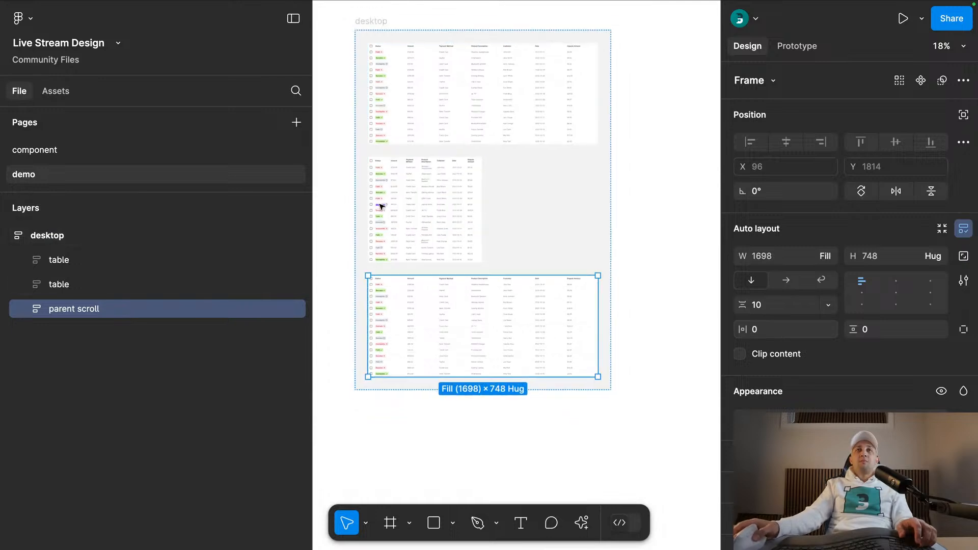
- Give the table nested inside the parent scroll frame a fixed width of 1400
scroll(395, 222, up, 5)
scroll(395, 222, down, 1)
click(825, 256)
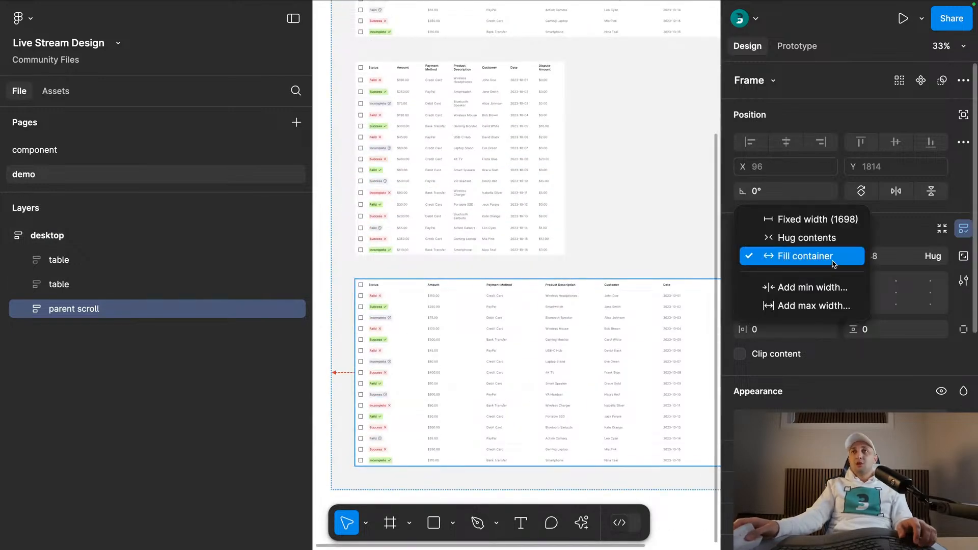
click(26, 308)
click(24, 309)
click(263, 332)
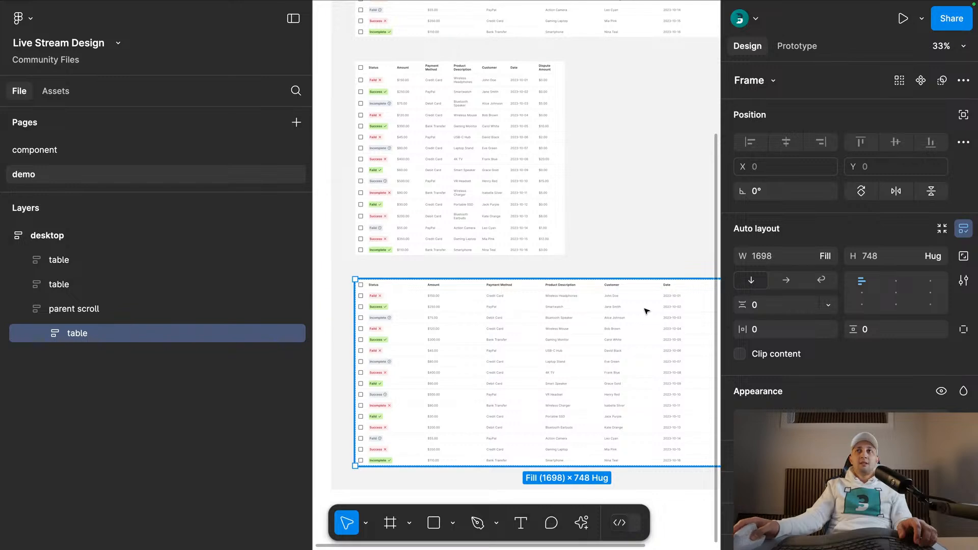
click(825, 256)
click(759, 218)
click(769, 259)
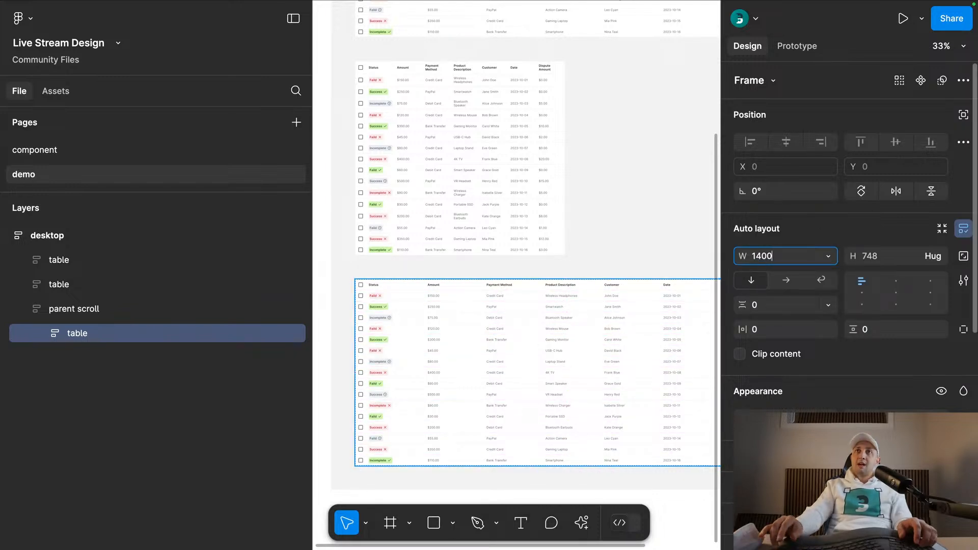
key(Return)
- Narrow the parent scroll frame to a width of about 340 so its nested table overflows it
scroll(688, 339, down, 3)
click(664, 485)
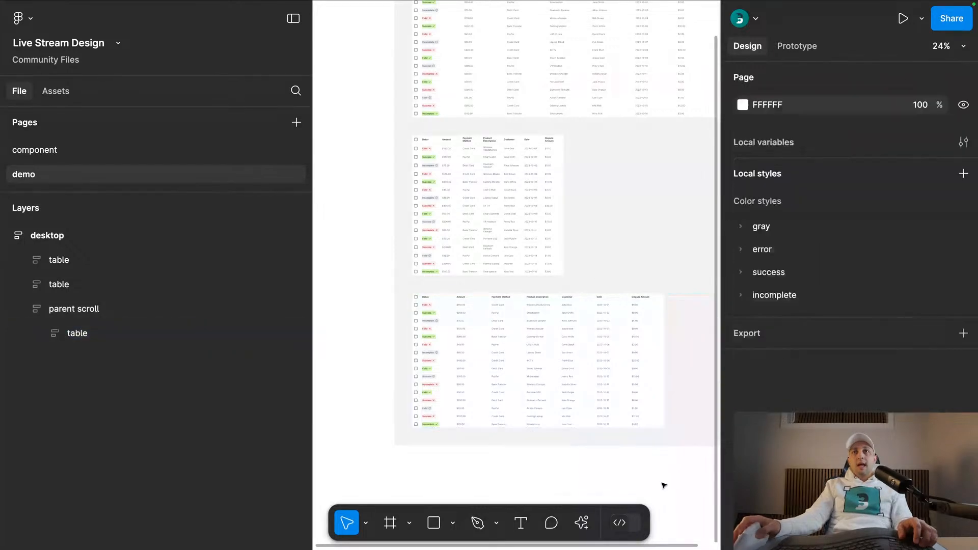
scroll(548, 380, down, 2)
scroll(549, 380, right, 3)
click(529, 332)
click(524, 328)
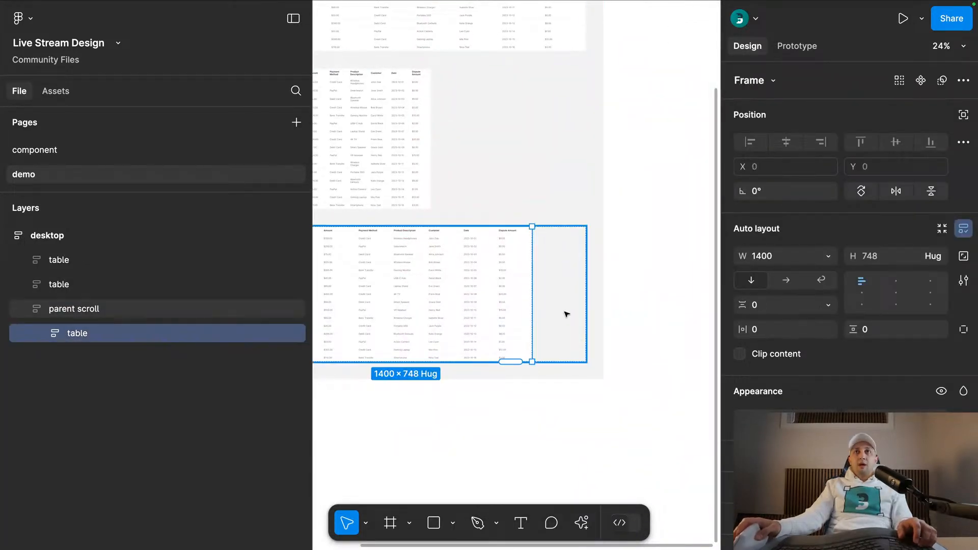
click(564, 307)
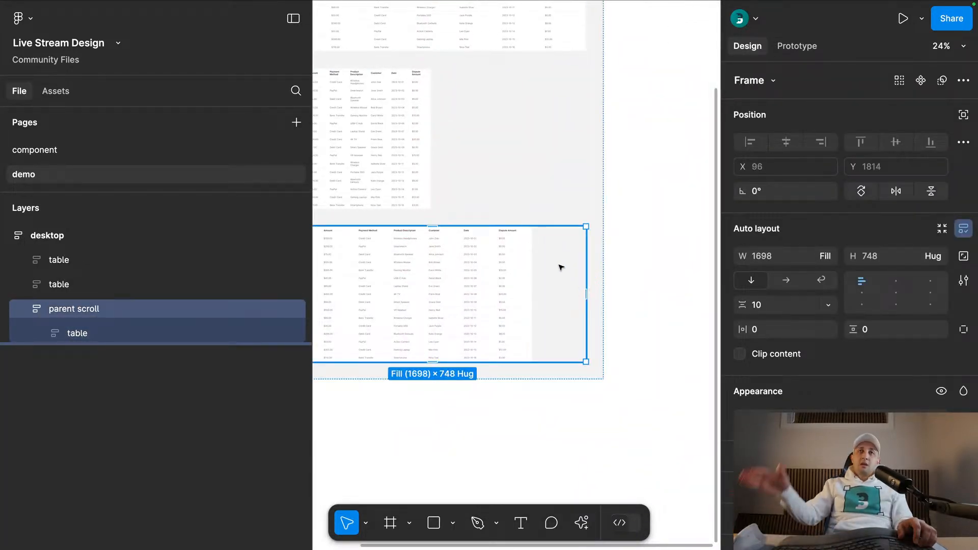
drag(585, 295, 401, 250)
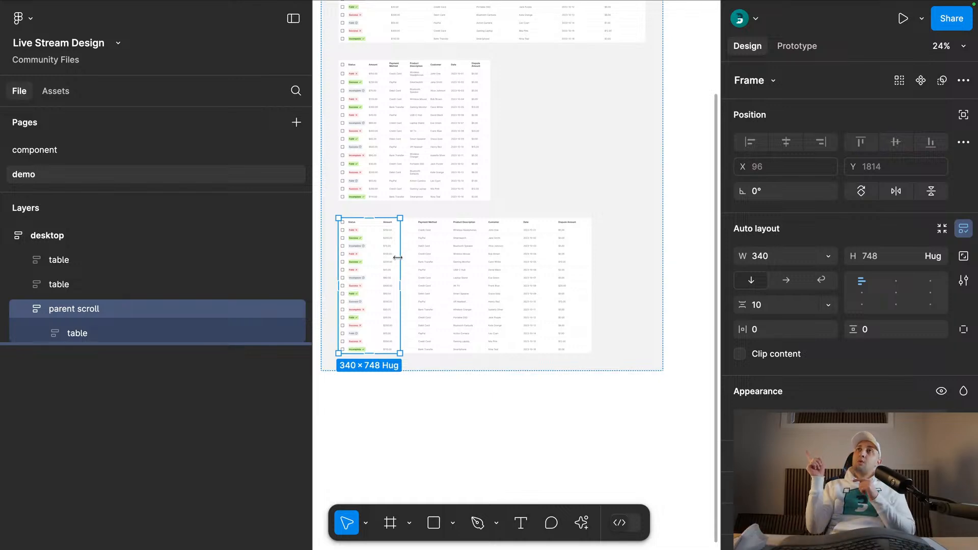
- Set the parent scroll frame's prototype overflow to Horizontal and return to its design properties
click(792, 45)
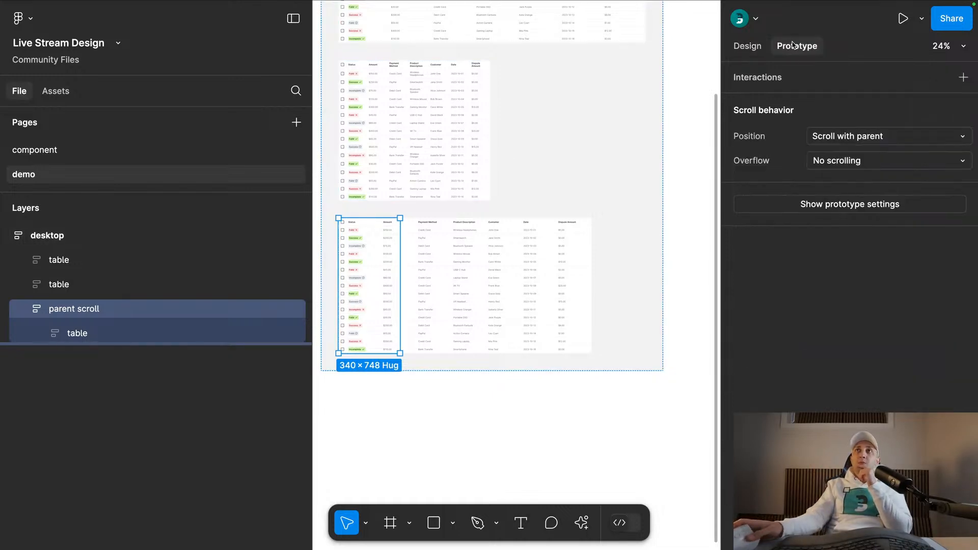
click(834, 161)
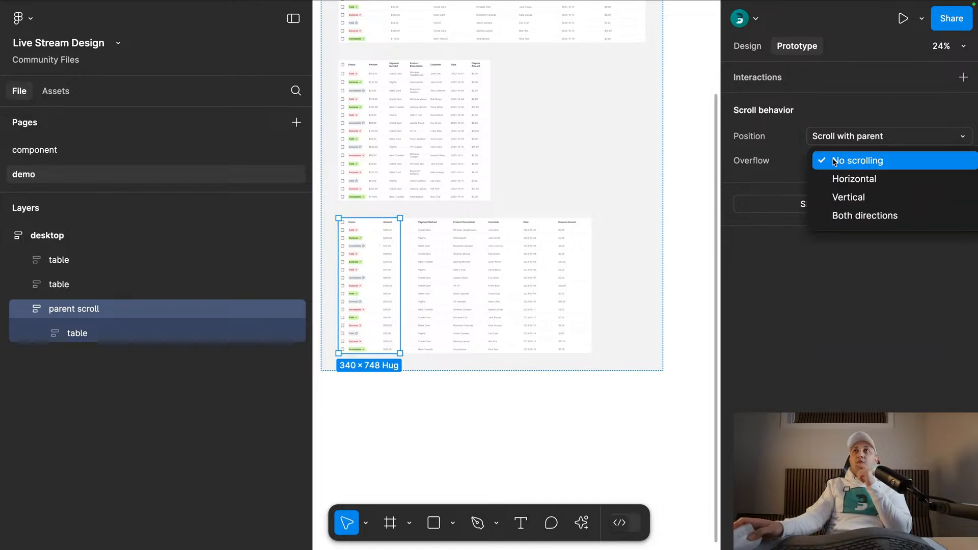
click(841, 177)
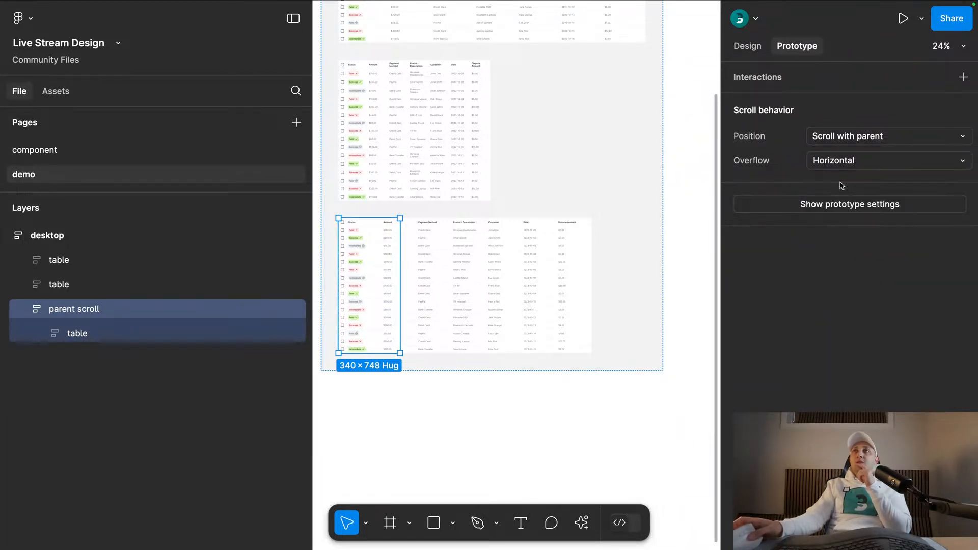
click(748, 49)
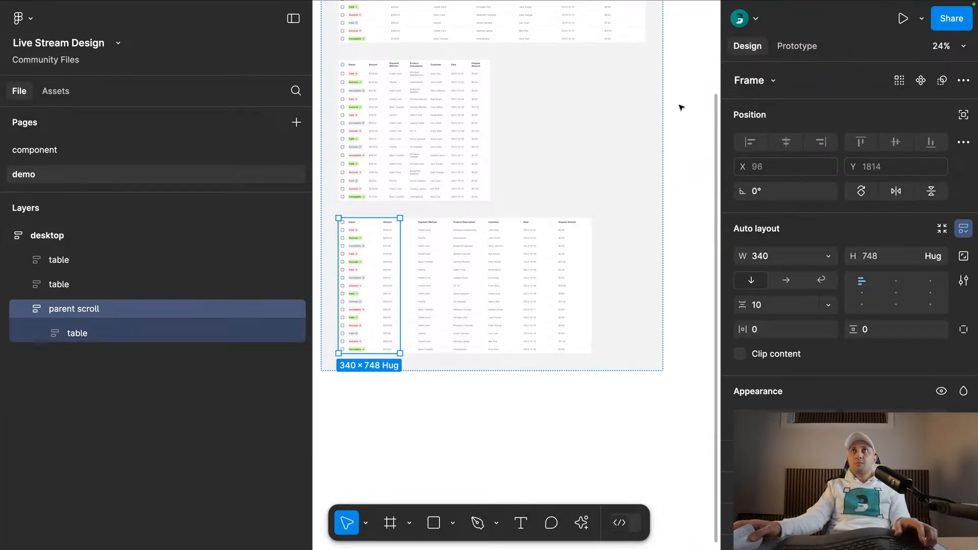
- Open a prototype preview of the desktop frame, then move and enlarge the preview over the canvas
scroll(681, 108, down, 5)
click(692, 81)
scroll(570, 184, up, 3)
click(454, 143)
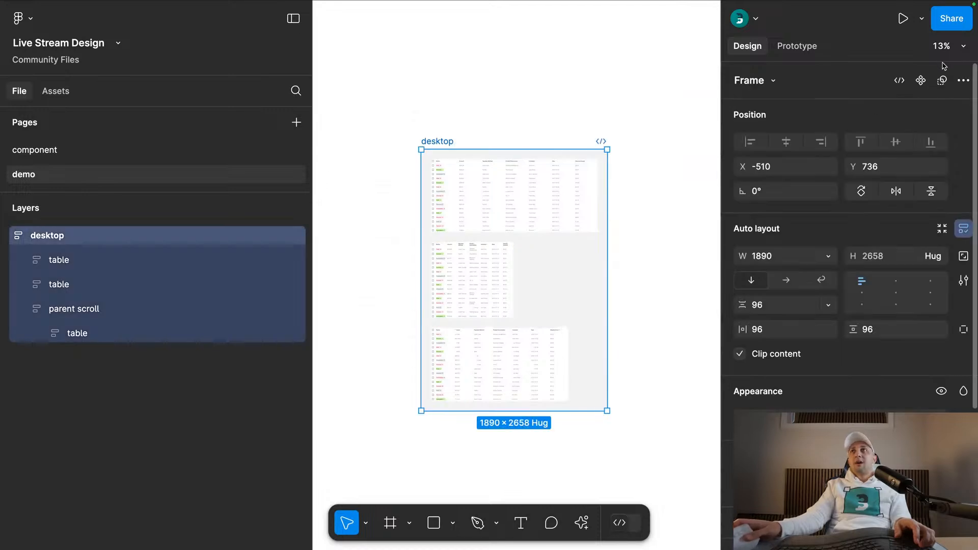
key(shift+space)
drag(732, 32, 262, 58)
drag(383, 188, 974, 510)
drag(555, 54, 409, 37)
- Examine all three tables in the preview and test the horizontal scrolling of the last one
scroll(436, 188, down, 2)
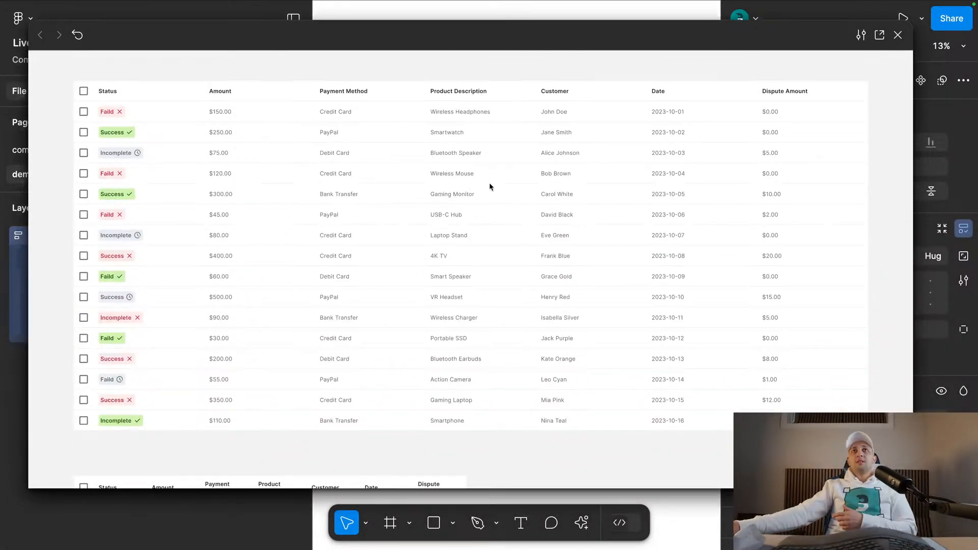
scroll(485, 192, down, 6)
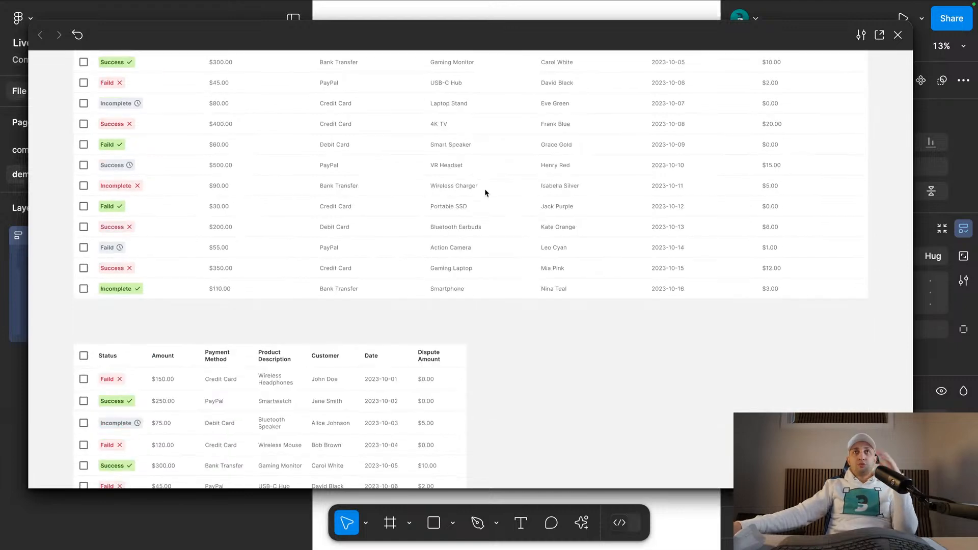
scroll(484, 193, down, 1)
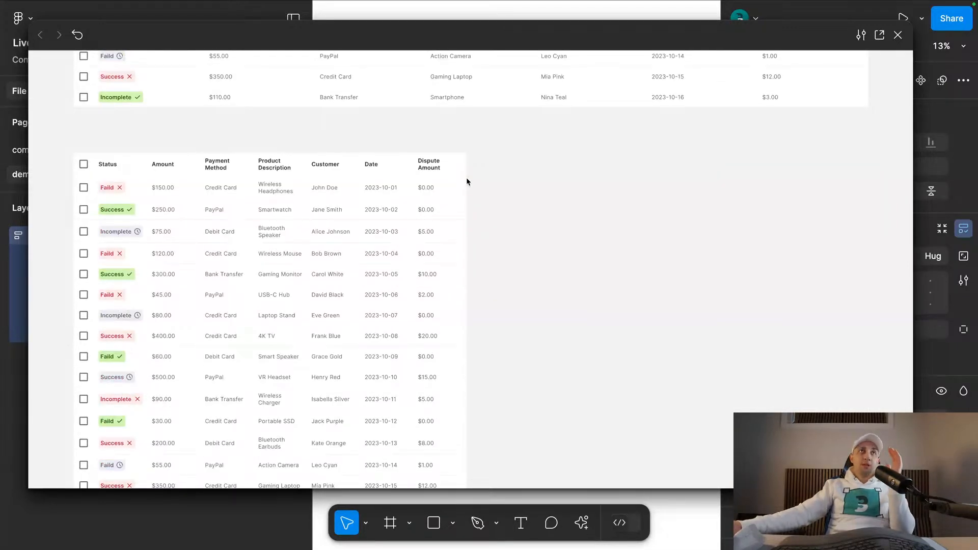
scroll(466, 177, down, 10)
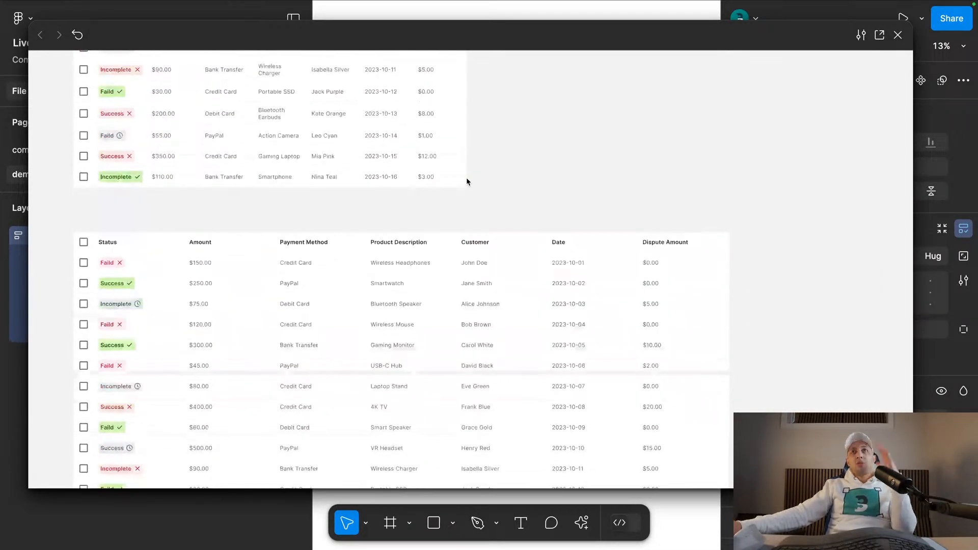
scroll(466, 177, down, 1)
scroll(509, 178, right, 3)
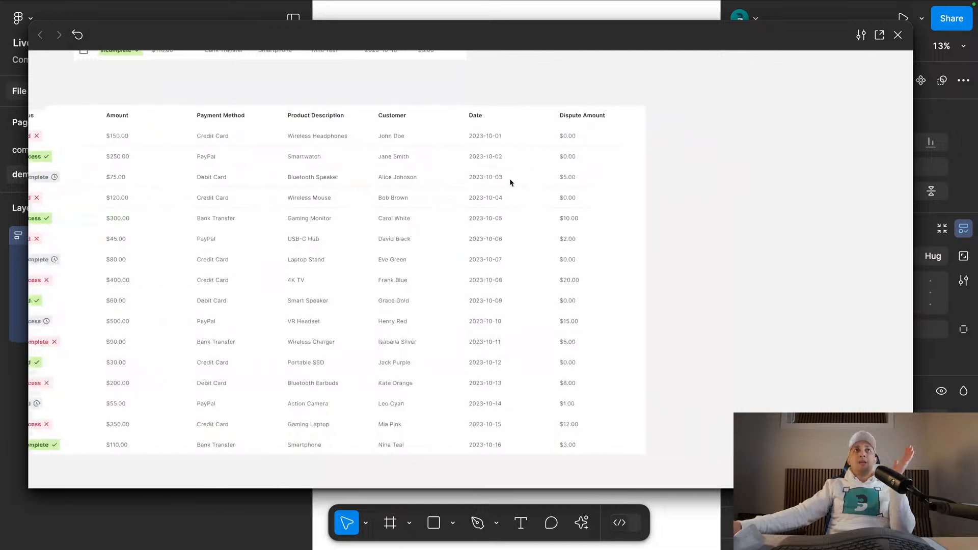
scroll(510, 178, right, 9)
scroll(509, 179, left, 12)
scroll(509, 179, right, 1)
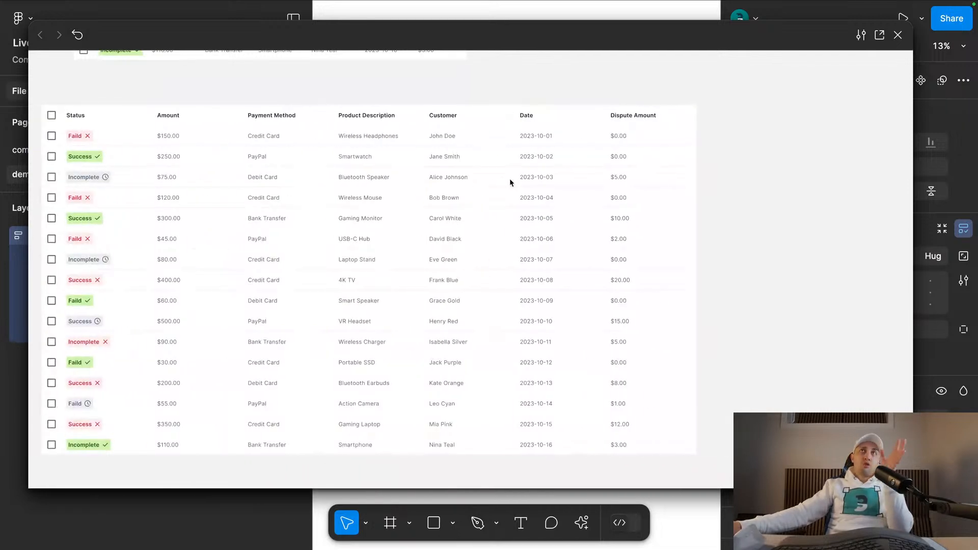
- Reset the preview's aspect ratio and resize its window to 100%
click(864, 39)
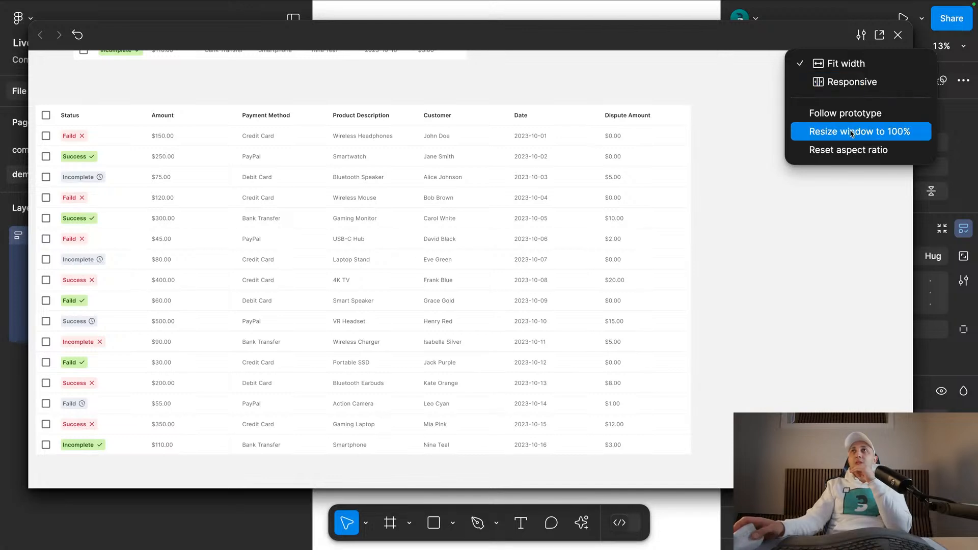
click(849, 150)
click(861, 34)
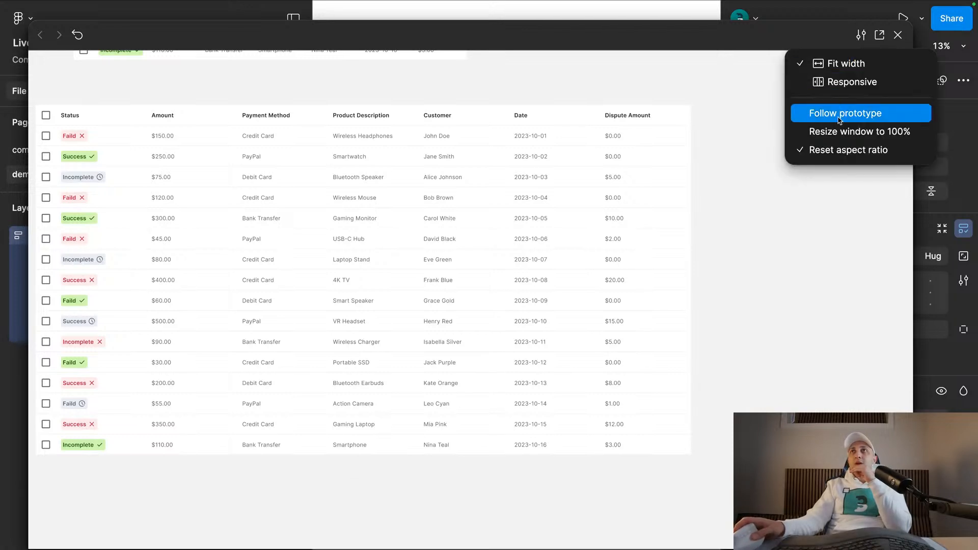
click(835, 131)
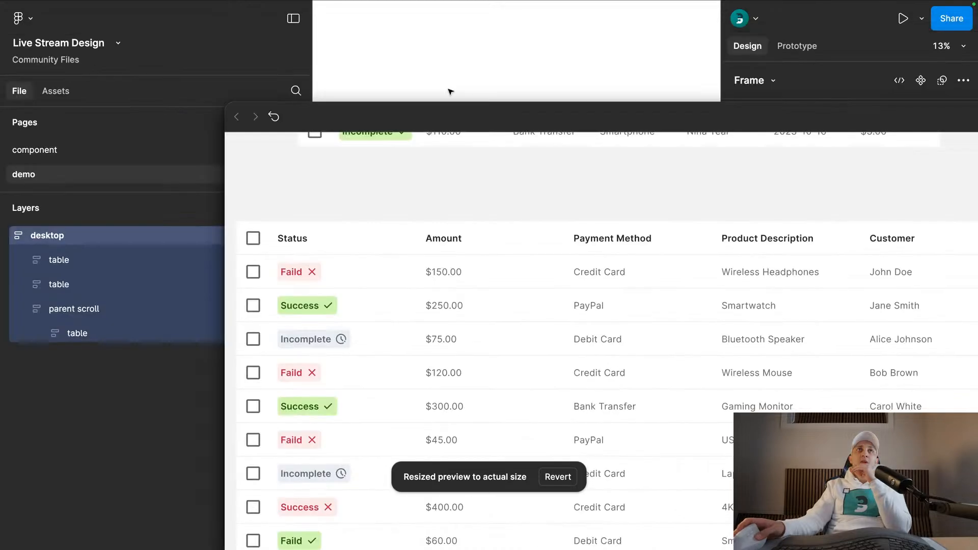
- Shrink the preview into a narrow window over the canvas so all three tables fit inside it
drag(230, 107, 671, 265)
drag(787, 279, 193, 44)
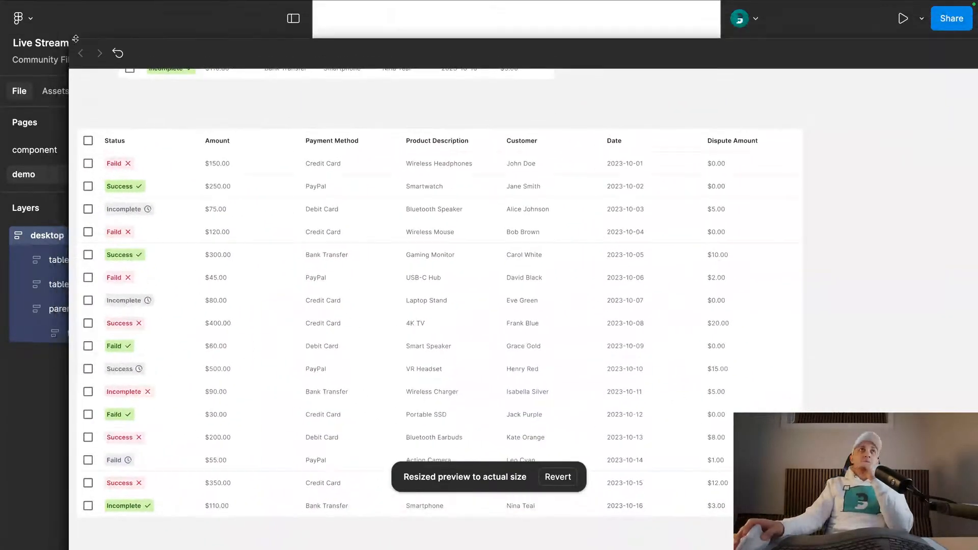
drag(71, 40, 607, 194)
drag(739, 202, 504, 95)
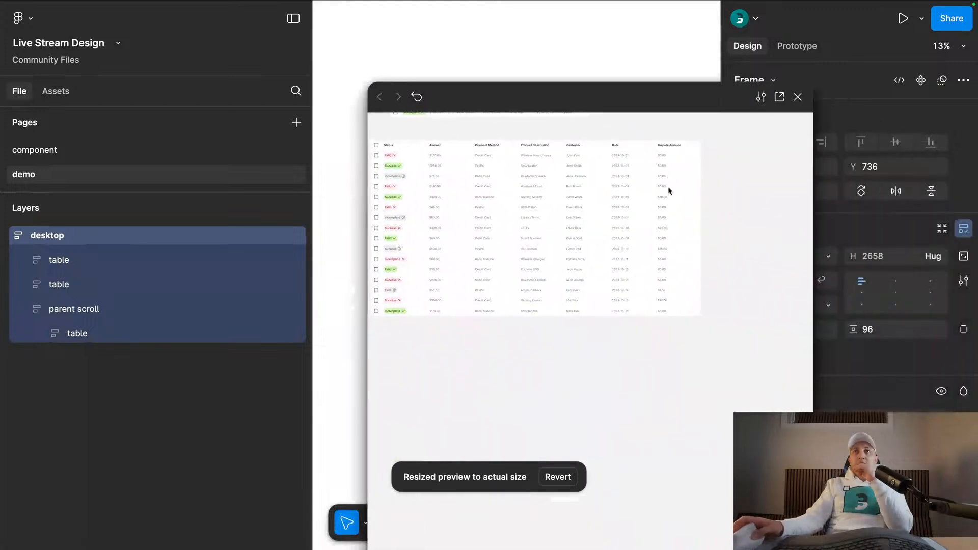
scroll(698, 223, up, 5)
drag(812, 219, 632, 216)
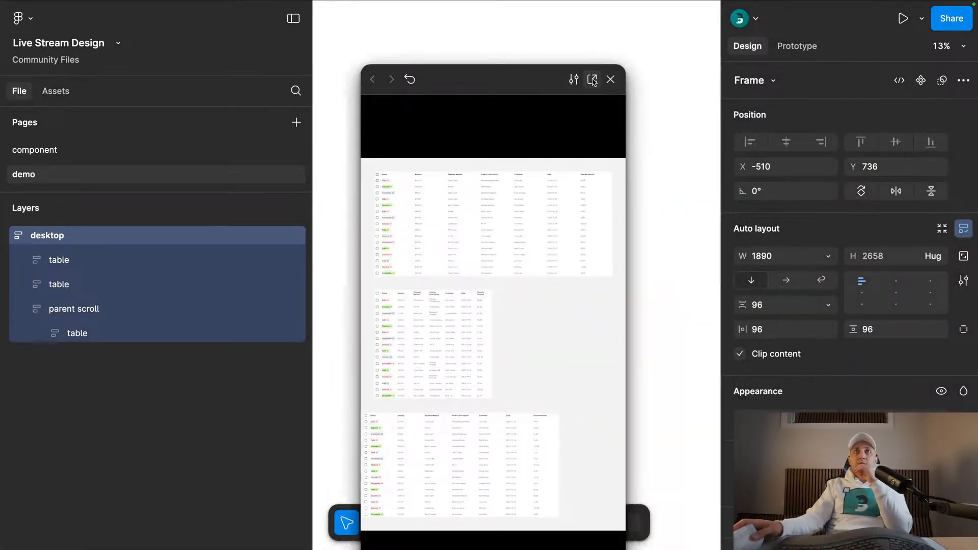
- Open the prototype in its own browser tab and examine all three tables, scrolling the last one horizontally
click(593, 81)
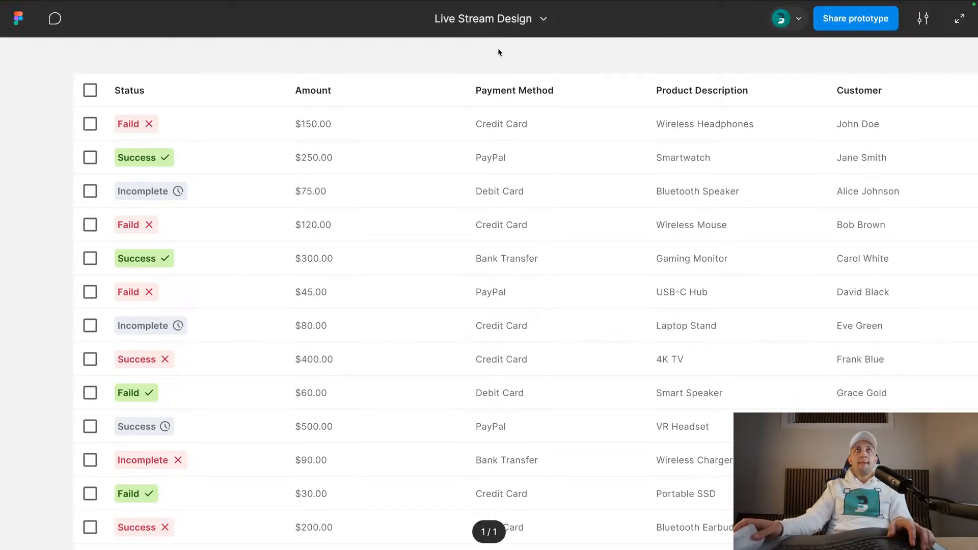
click(923, 18)
click(550, 160)
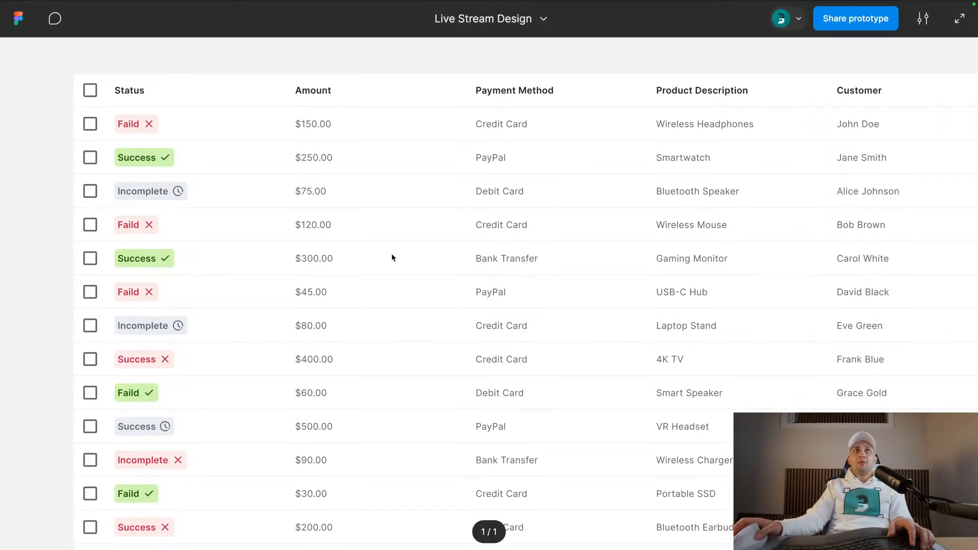
scroll(391, 252, down, 10)
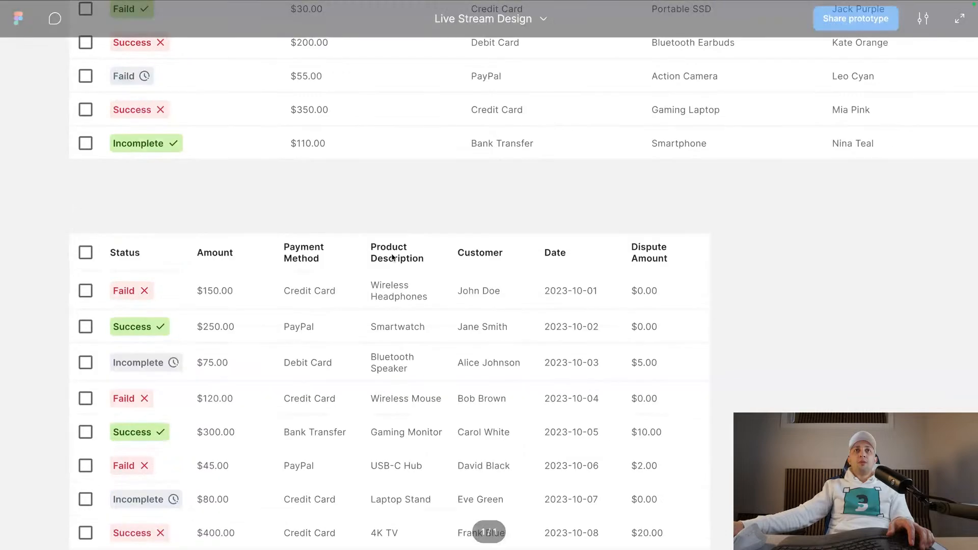
scroll(392, 257, down, 3)
scroll(375, 185, down, 12)
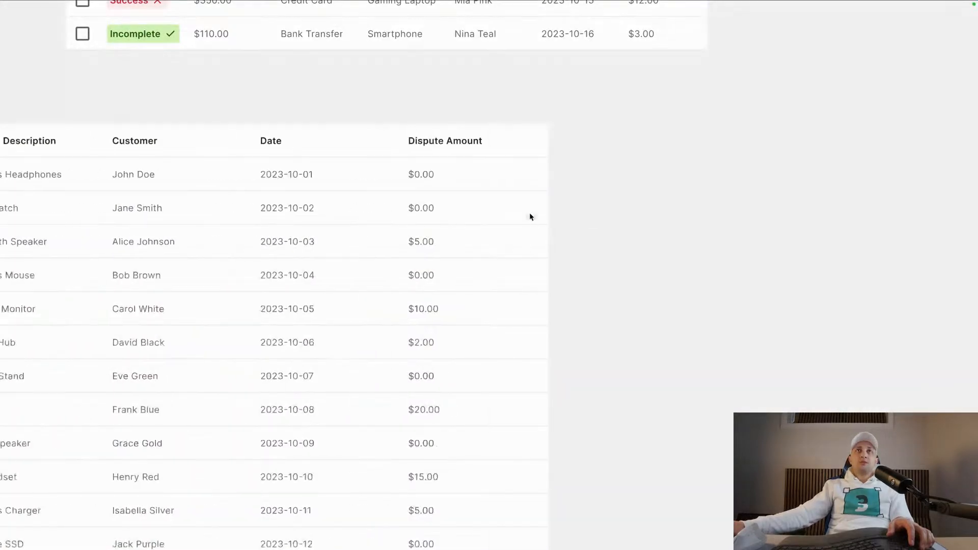
scroll(631, 132, up, 12)
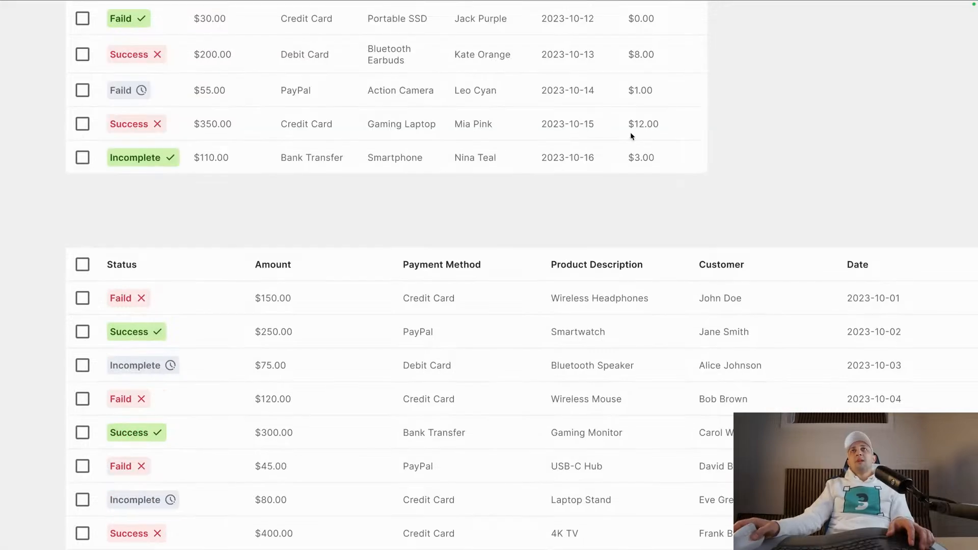
scroll(463, 153, up, 12)
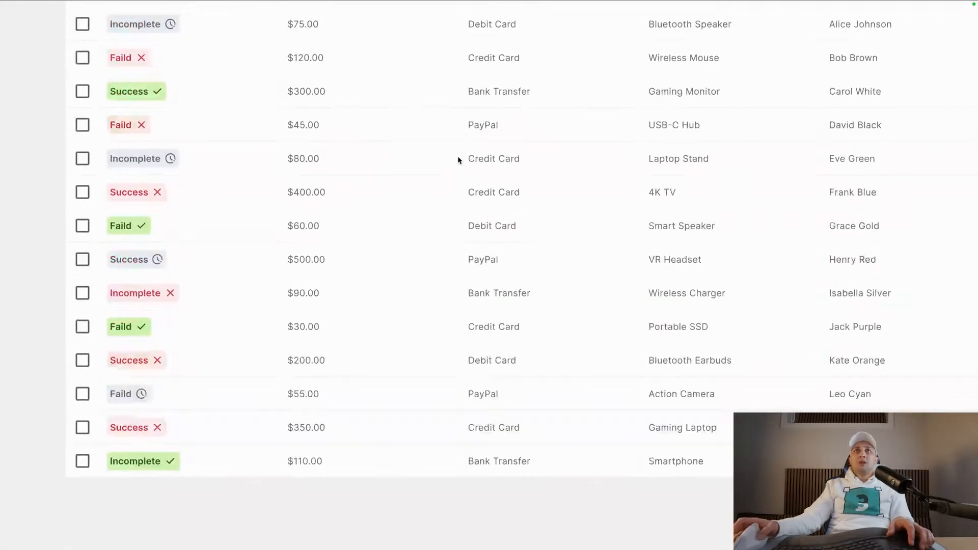
- Return to the design file and narrow the desktop frame to about 491 px wide
click(82, 20)
click(411, 137)
click(434, 147)
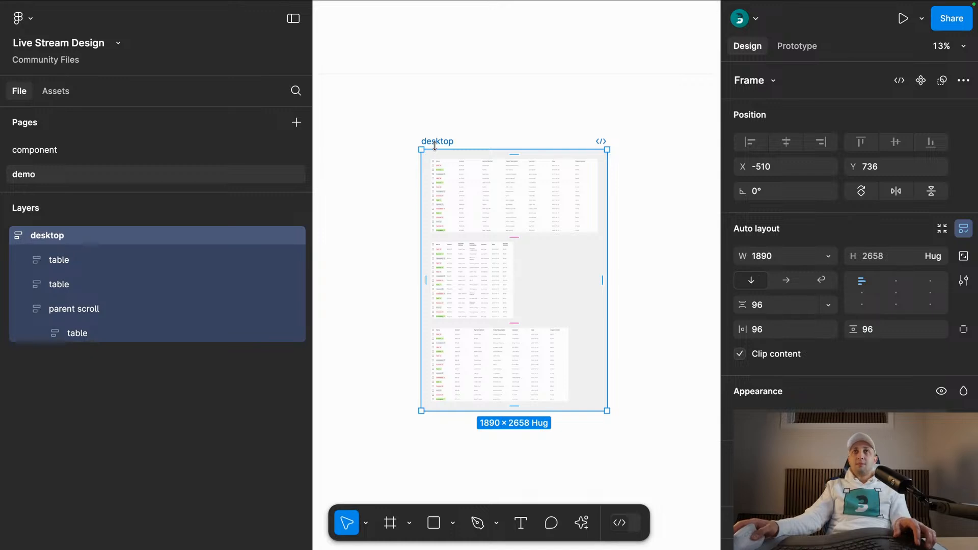
scroll(434, 147, down, 1)
drag(590, 195, 467, 200)
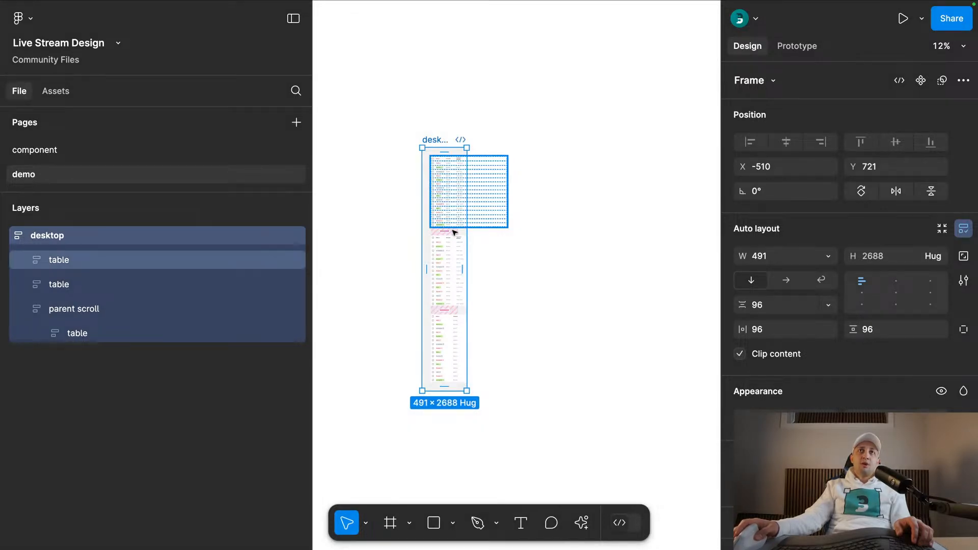
click(528, 234)
- Examine the narrowed tables in the prototype browser tab and test the horizontal scrolling of the last table
click(250, 22)
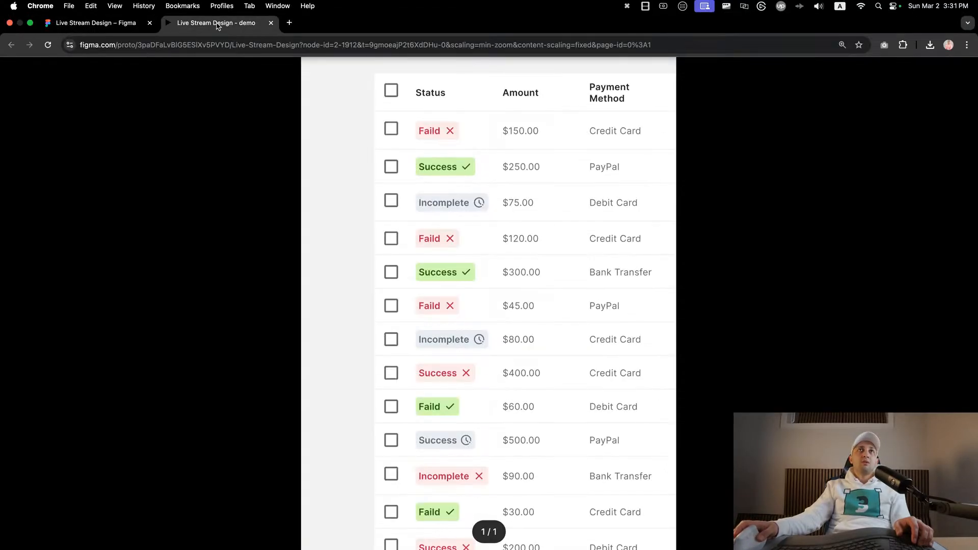
scroll(447, 204, down, 10)
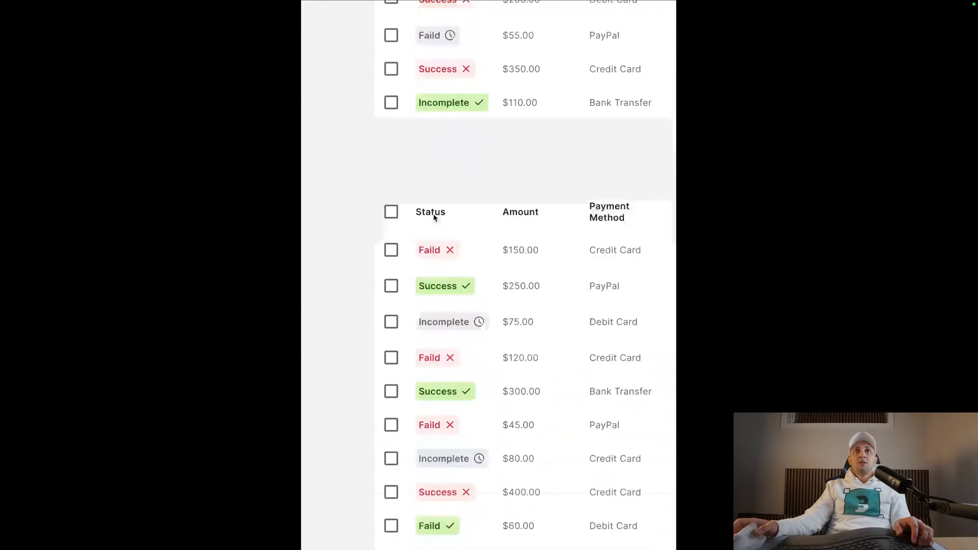
scroll(436, 214, down, 3)
scroll(518, 197, down, 2)
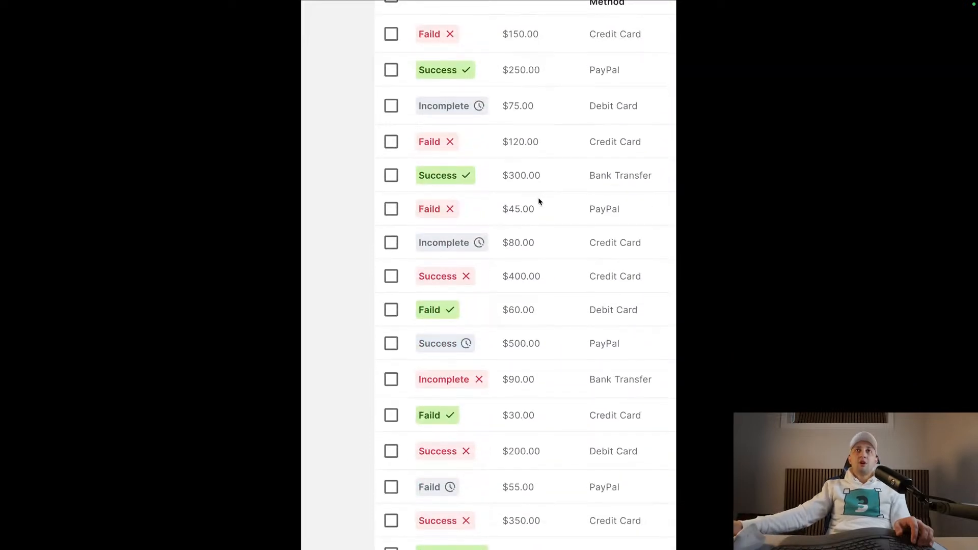
scroll(538, 198, down, 10)
scroll(474, 145, down, 2)
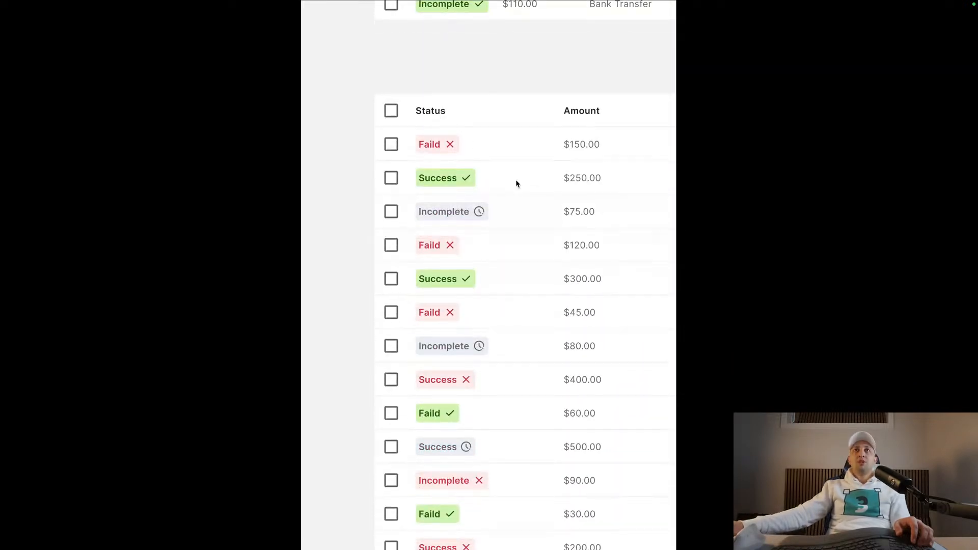
scroll(516, 183, down, 2)
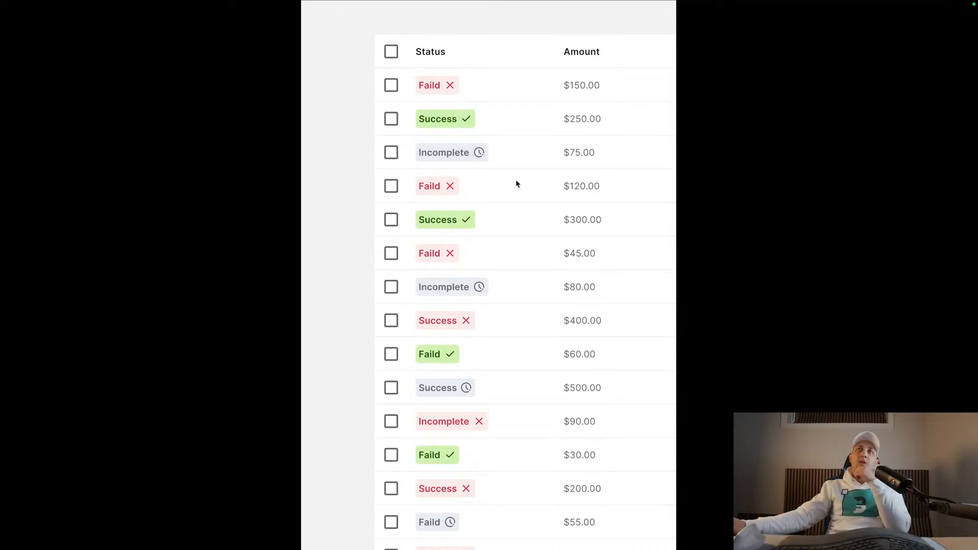
scroll(516, 183, right, 5)
scroll(516, 184, right, 5)
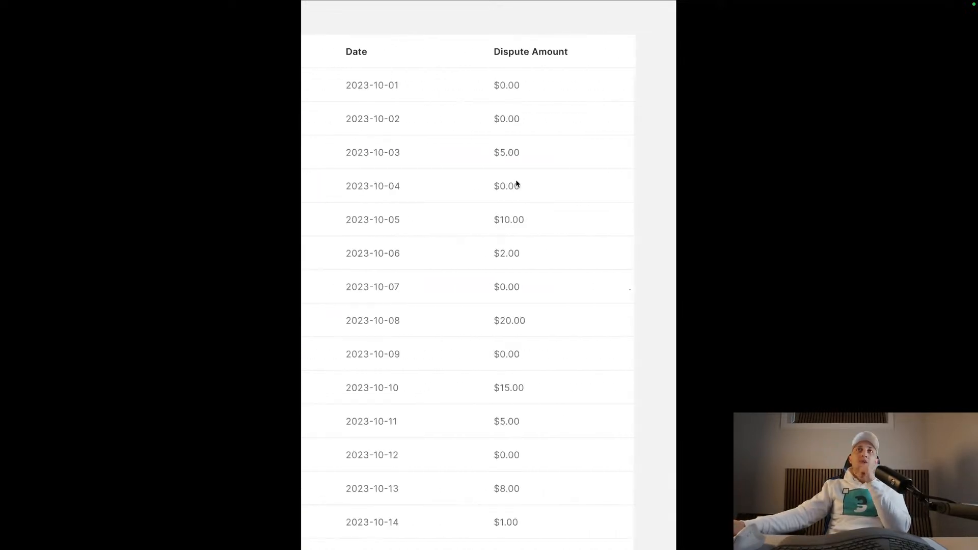
scroll(516, 183, left, 10)
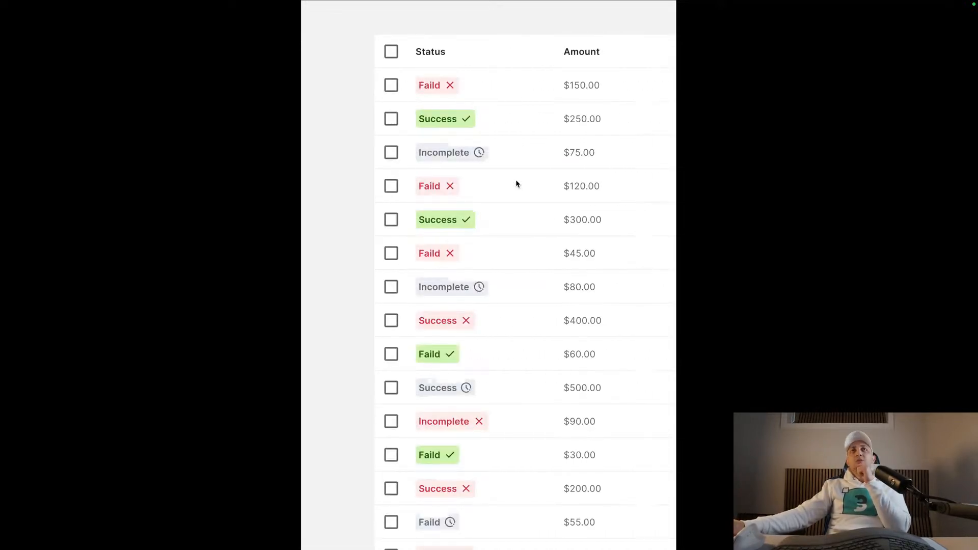
scroll(506, 140, up, 2)
scroll(506, 141, down, 2)
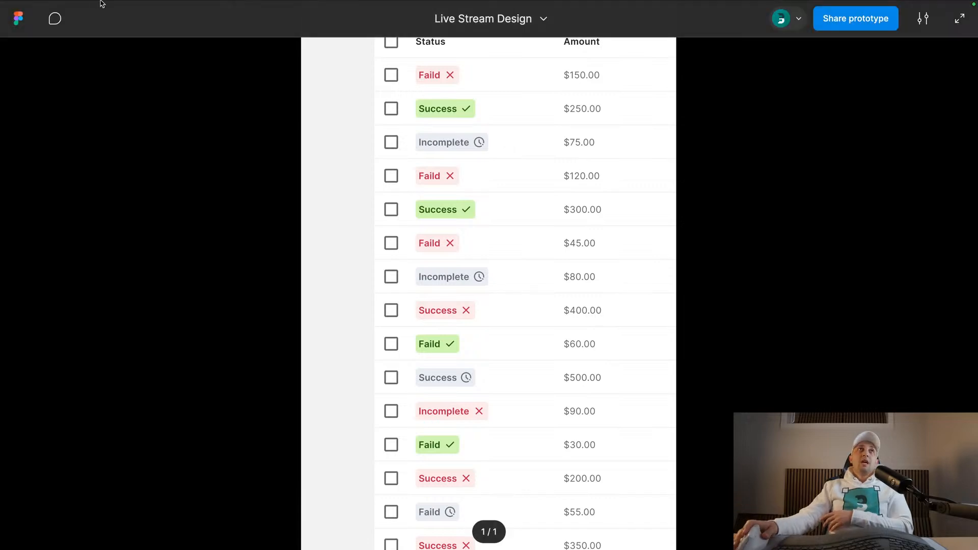
- Return to the design file and set the desktop frame's width to 1920
click(74, 26)
click(455, 154)
drag(466, 162, 579, 160)
click(764, 255)
text(1920)
key(Return)
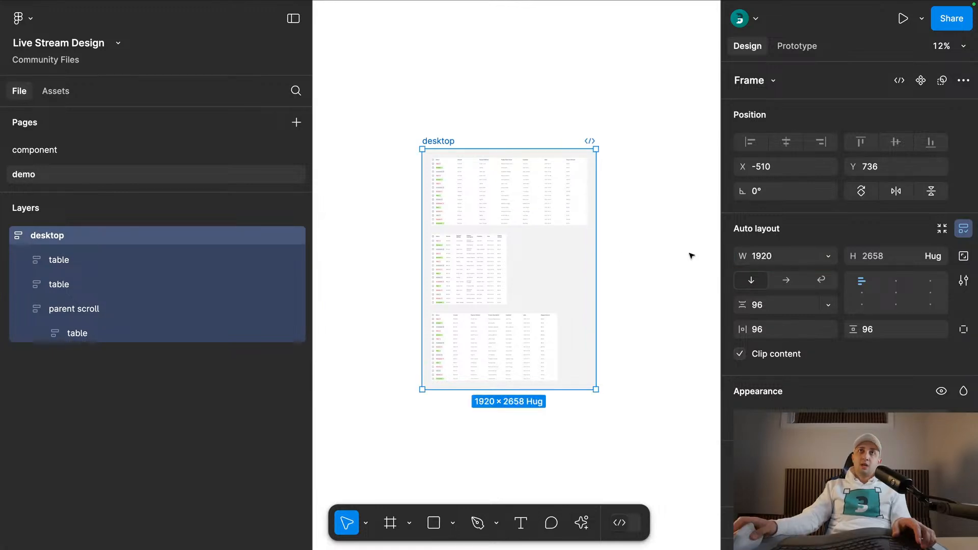
- Duplicate the desktop frame below itself, keeping the first two tables in the original and only the parent scroll table in the copy
scroll(459, 117, down, 3)
click(463, 70)
drag(462, 54, 444, 239)
click(462, 408)
shift+click(474, 479)
key(super+x)
click(471, 262)
key(super+x)
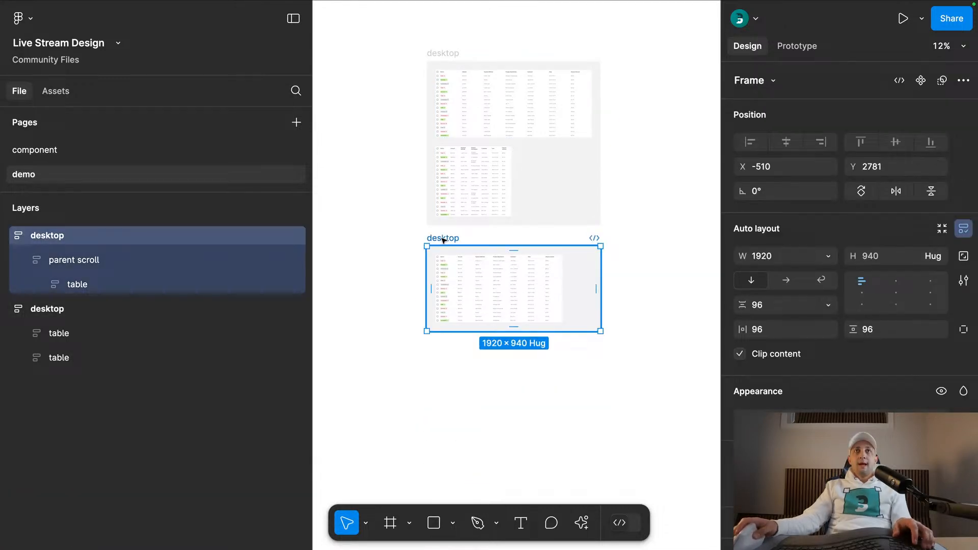
- Rename the lower desktop frame mobile and set its width to 360
double_click(436, 238)
text(mobile)
key(Return)
click(782, 256)
text(360)
key(Return)
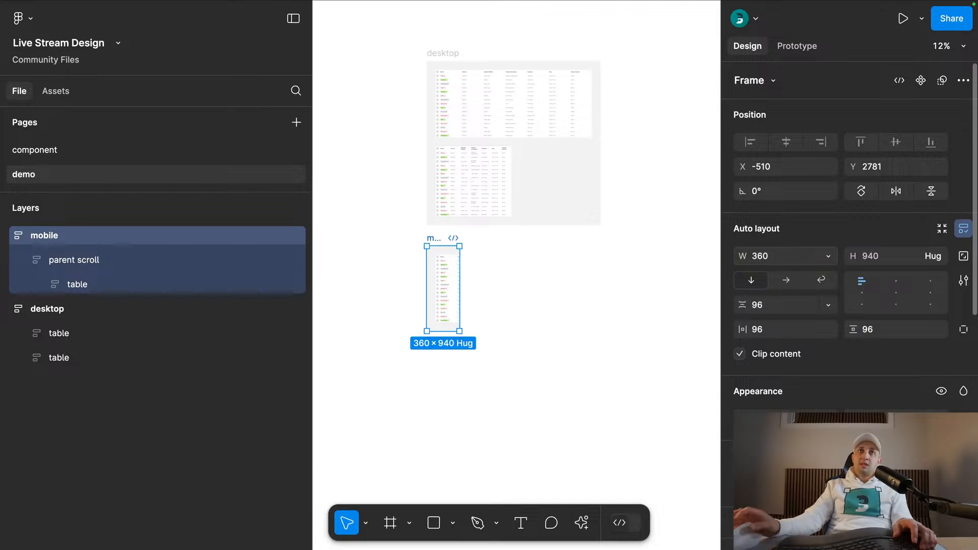
- Turn off Clip content for the mobile frame and collapse all layers
click(740, 354)
click(507, 308)
click(494, 370)
scroll(465, 353, up, 5)
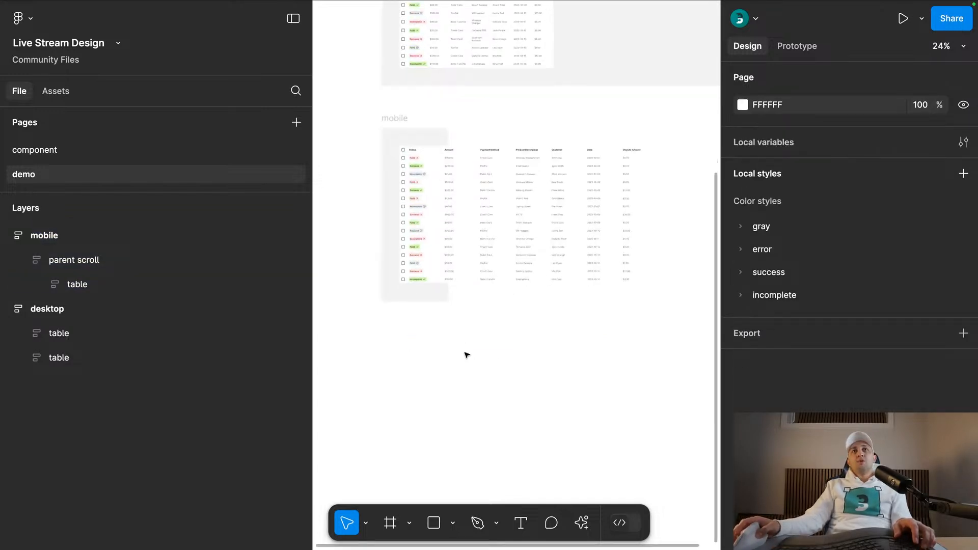
scroll(437, 344, up, 3)
scroll(436, 344, left, 2)
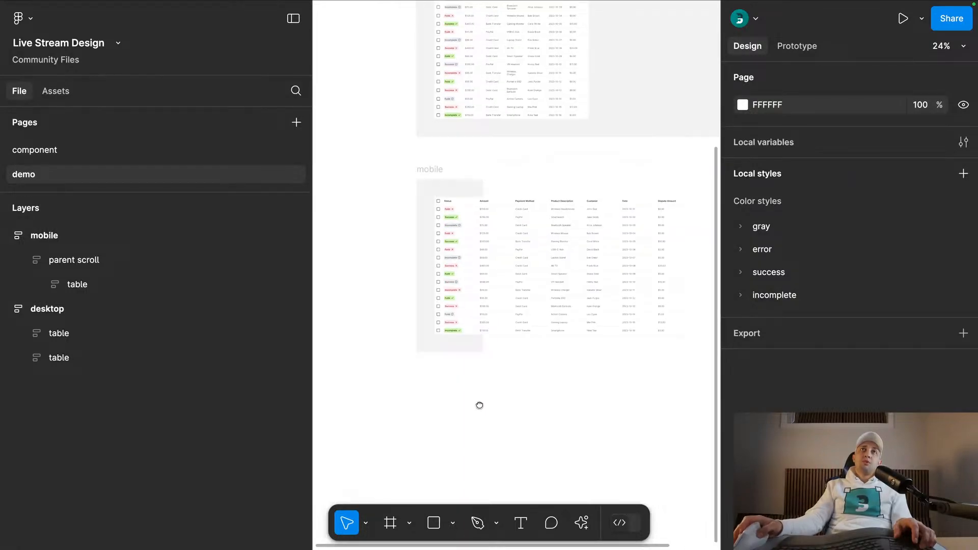
key(alt+l)
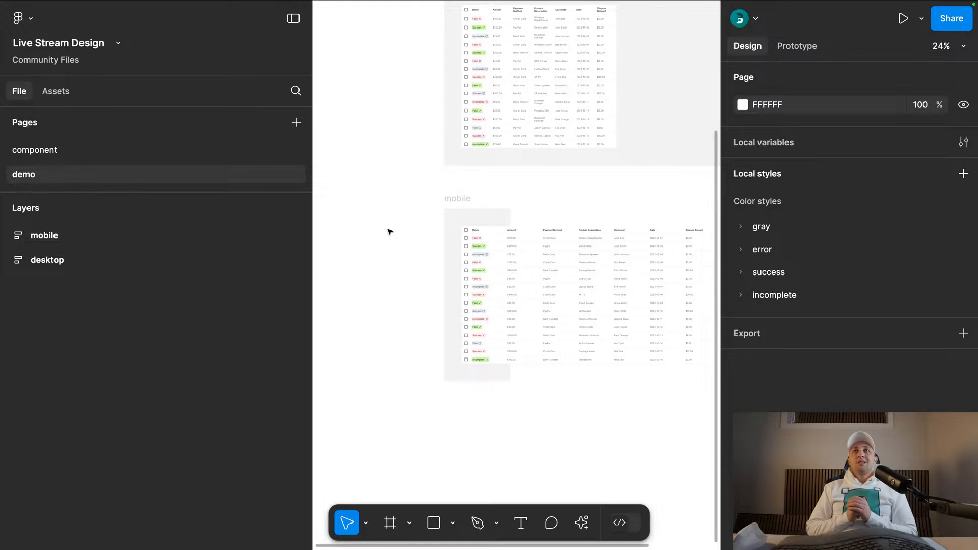
- Open the component page and look over the badge, text and table cell components
click(125, 156)
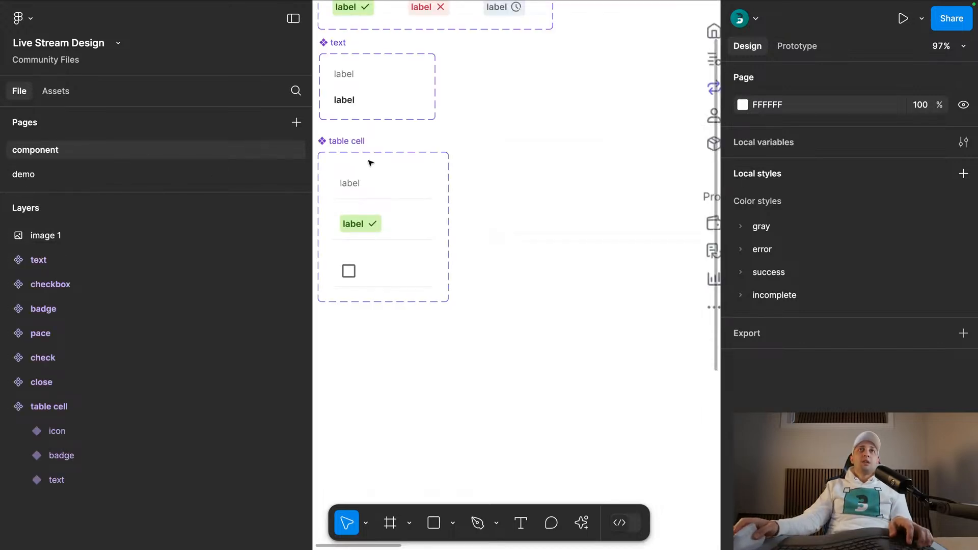
scroll(506, 151, down, 3)
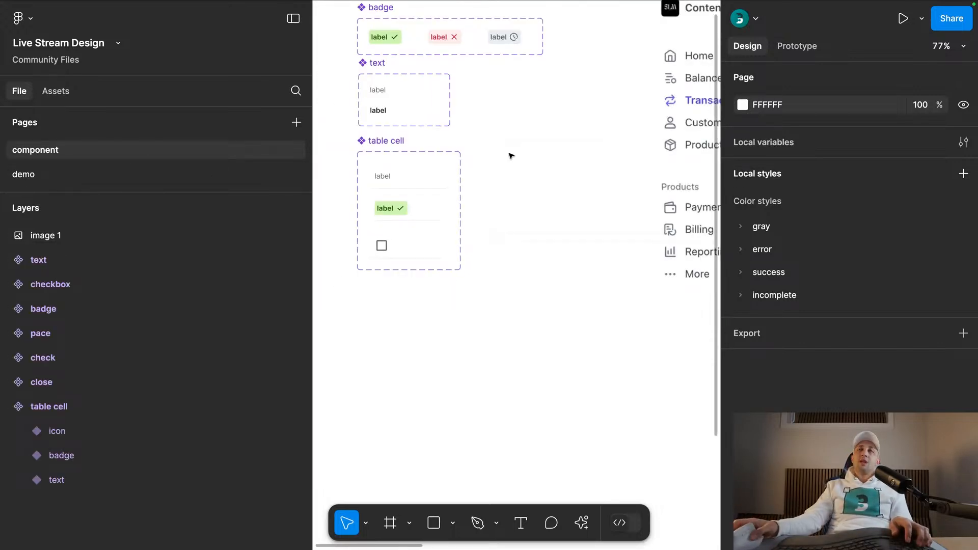
scroll(546, 180, down, 3)
drag(665, 189, 566, 167)
drag(437, 104, 548, 157)
scroll(456, 92, up, 3)
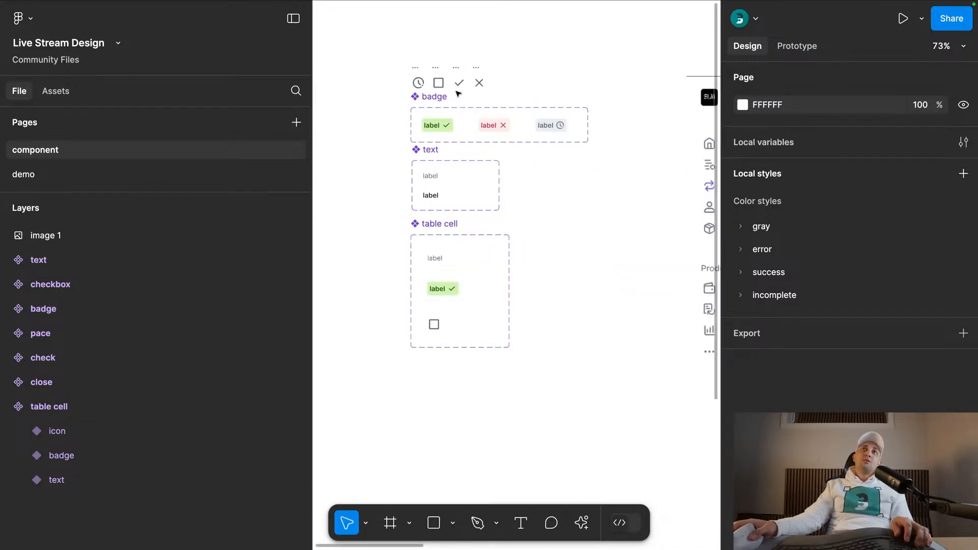
- Hide the interface and examine the table in the Transactions reference screenshot
key(super+backslash)
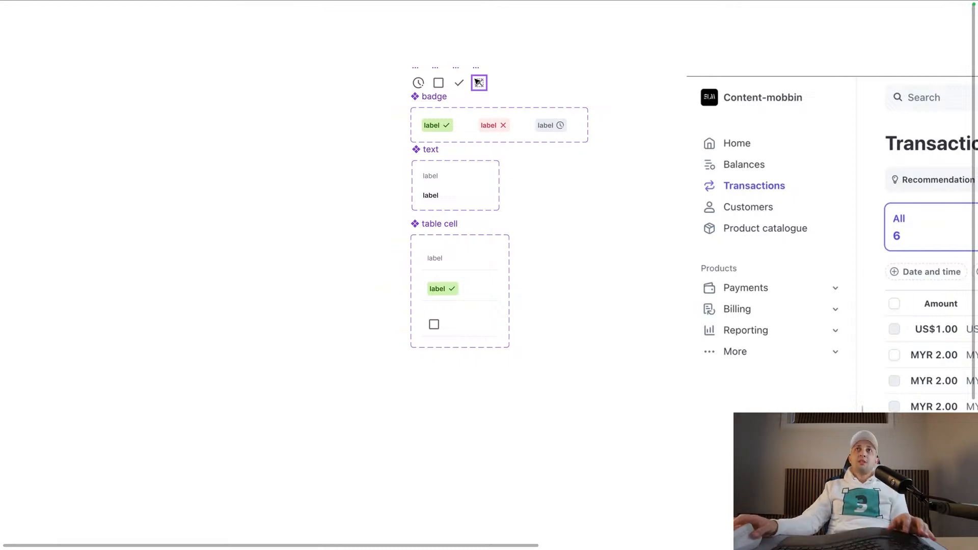
drag(599, 216, 516, 199)
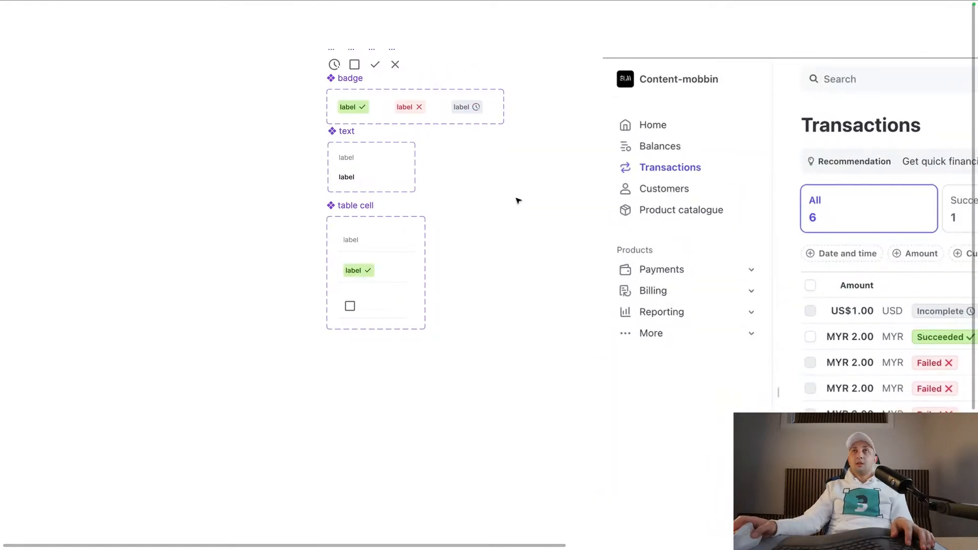
scroll(518, 201, down, 5)
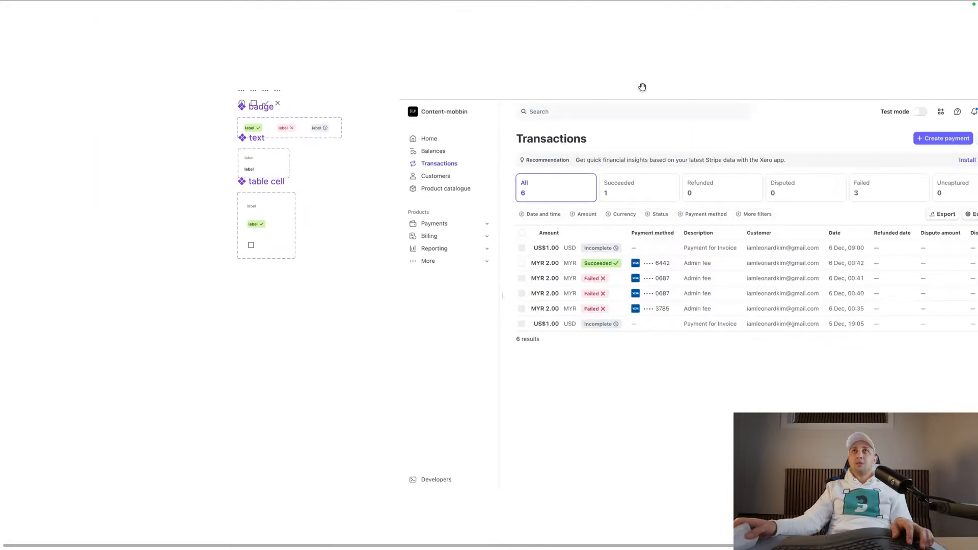
drag(642, 87, 573, 64)
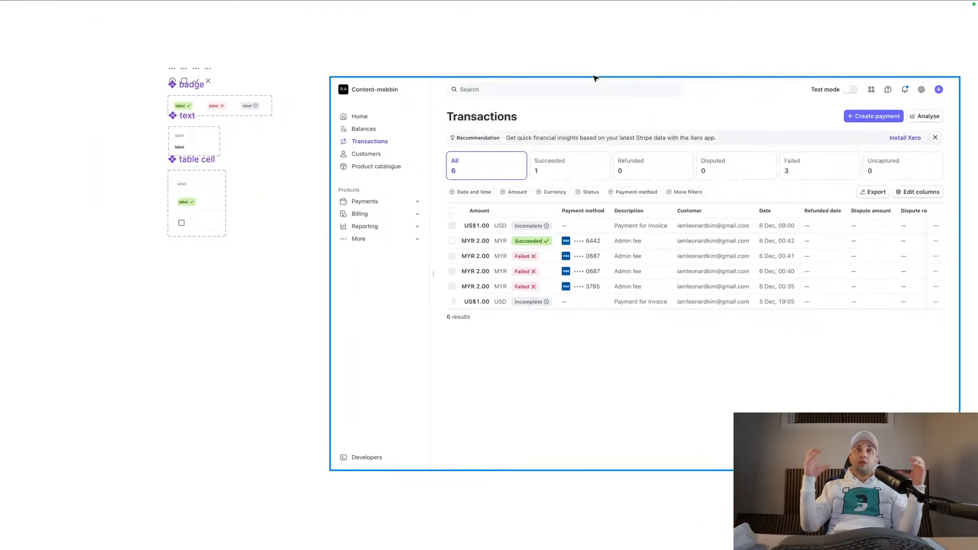
drag(622, 183, 516, 90)
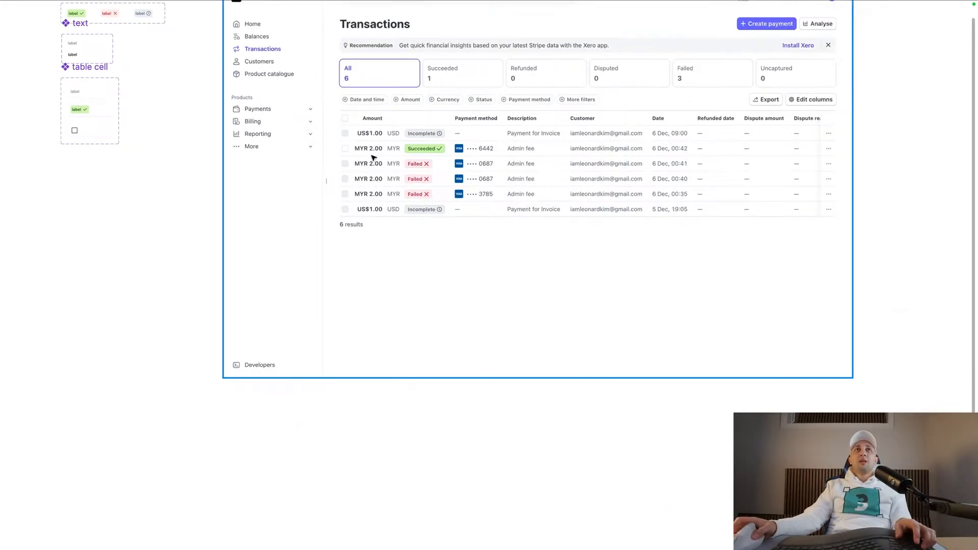
scroll(372, 156, up, 8)
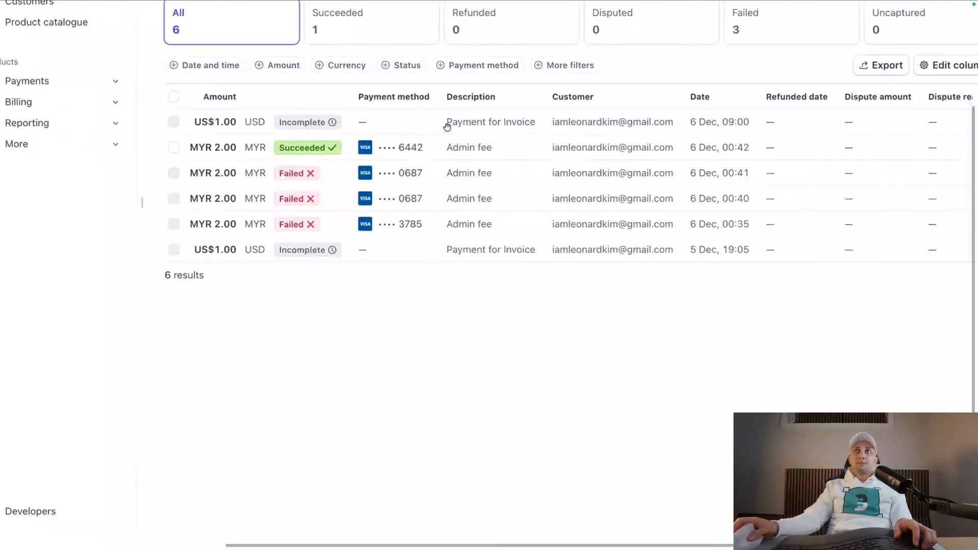
scroll(421, 127, right, 2)
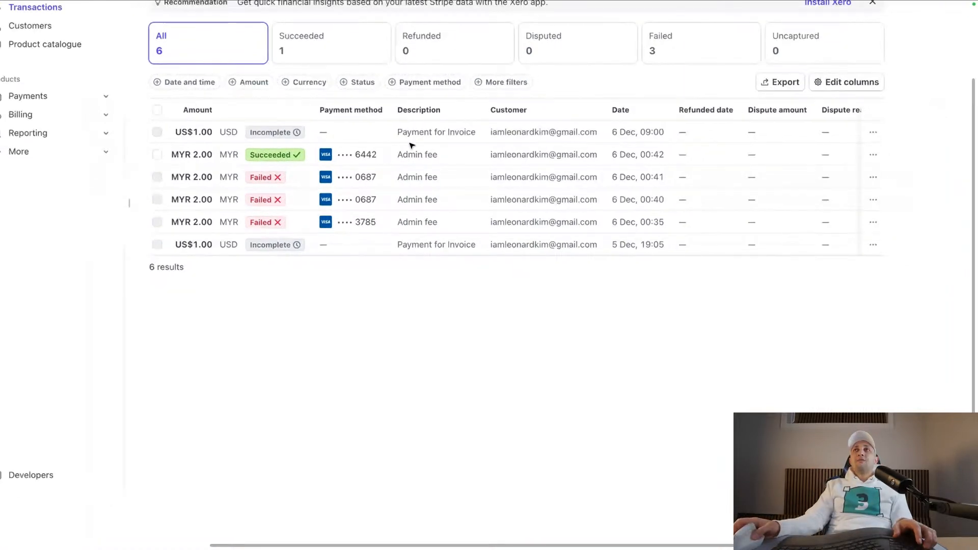
scroll(713, 169, down, 2)
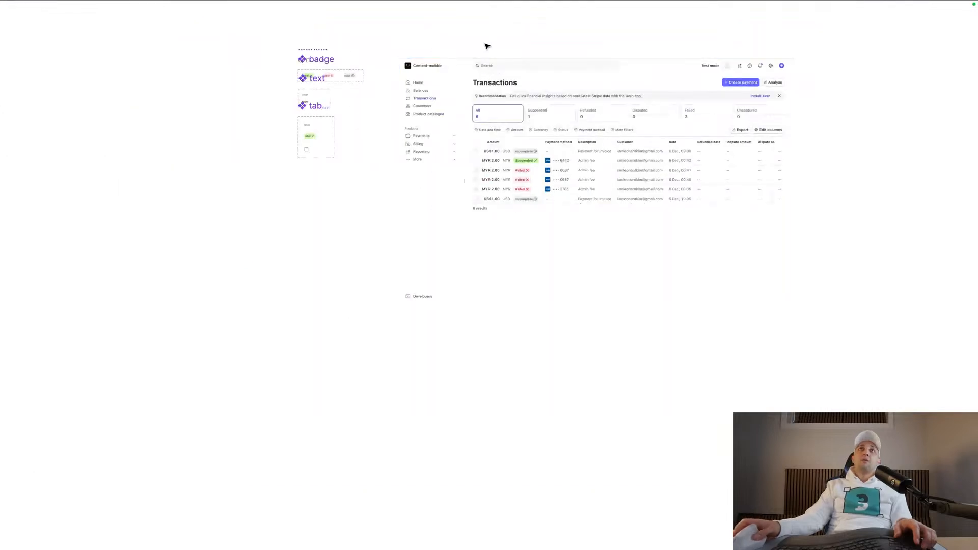
- Switch to the demo page, hide the interface there and look over the desktop and mobile frames
key(super+period)
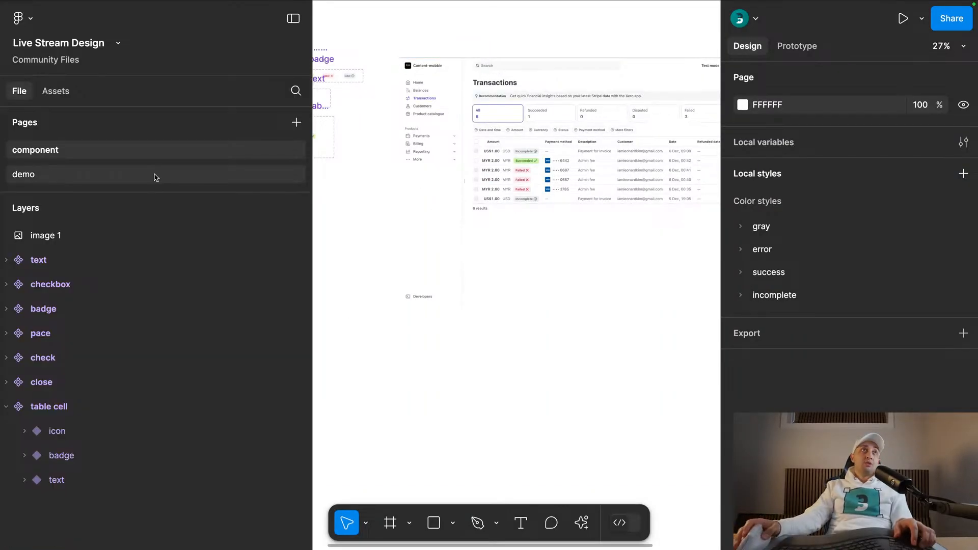
click(153, 174)
key(super+period)
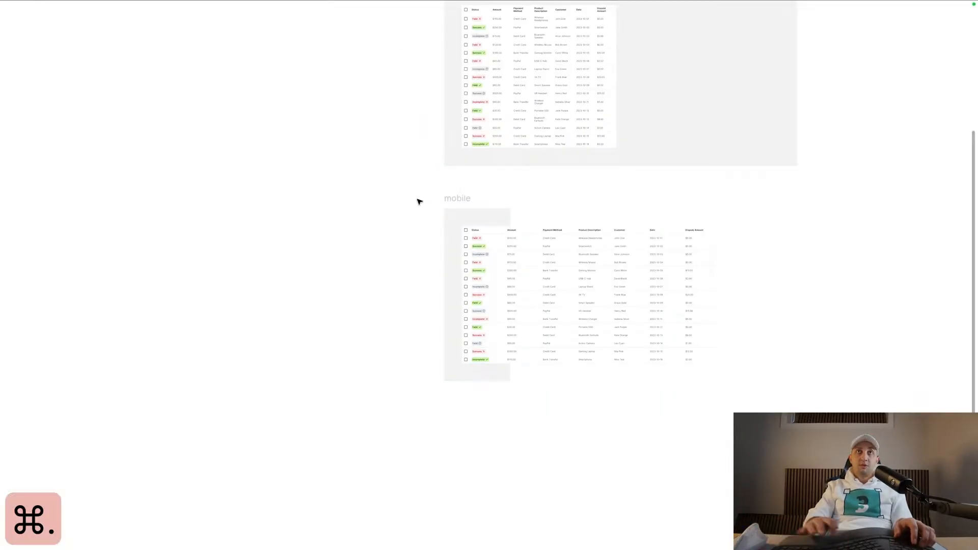
scroll(324, 293, up, 5)
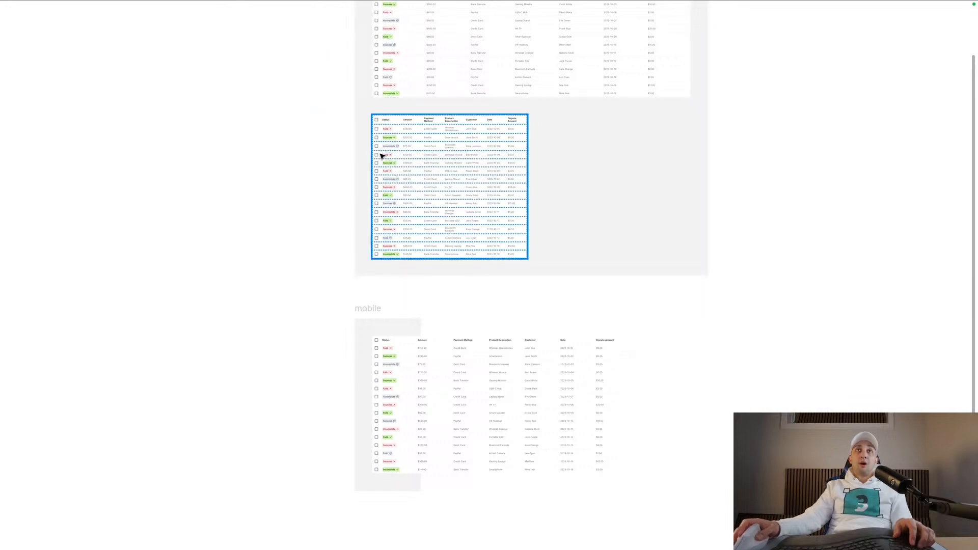
scroll(297, 253, up, 3)
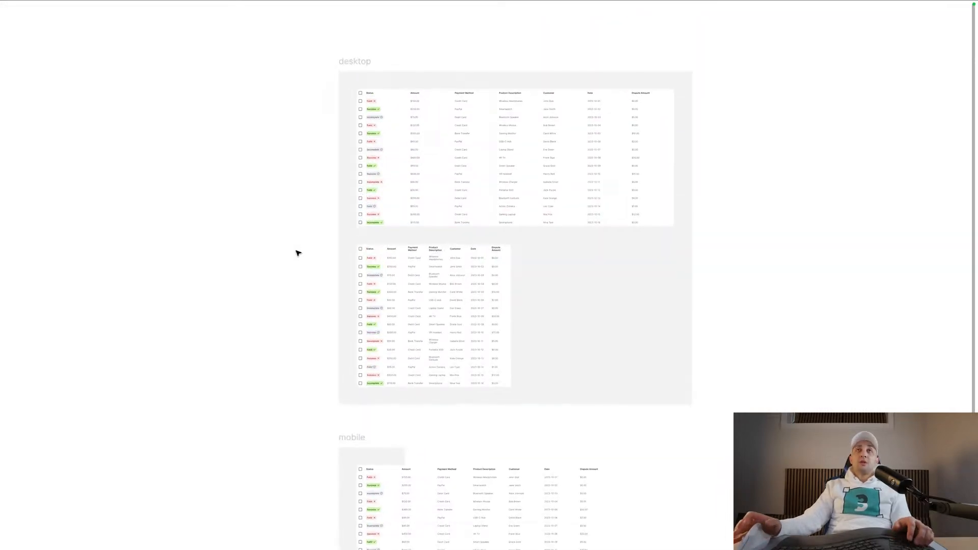